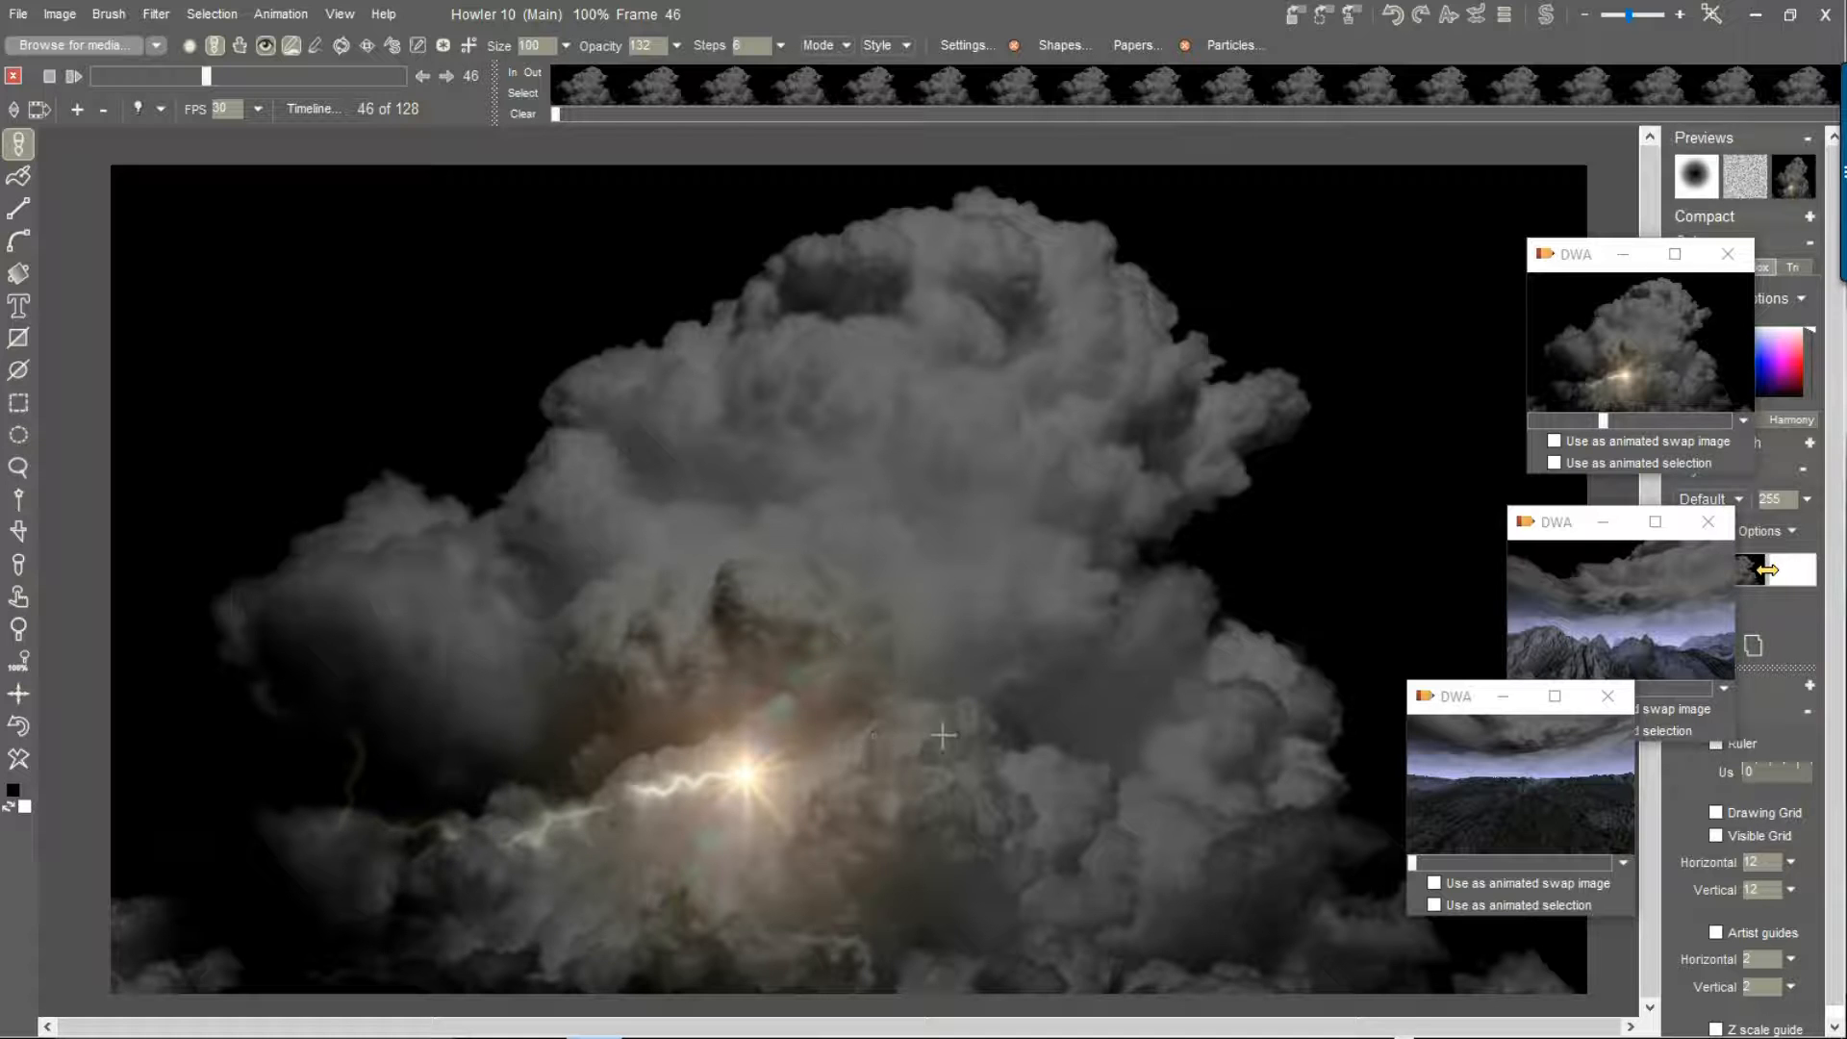
View frame 53 of the storm cloud animation at 85% zoom
mouse_move(216, 73)
left_mouse_down()
mouse_move(152, 76)
mouse_move(222, 73)
left_mouse_up()
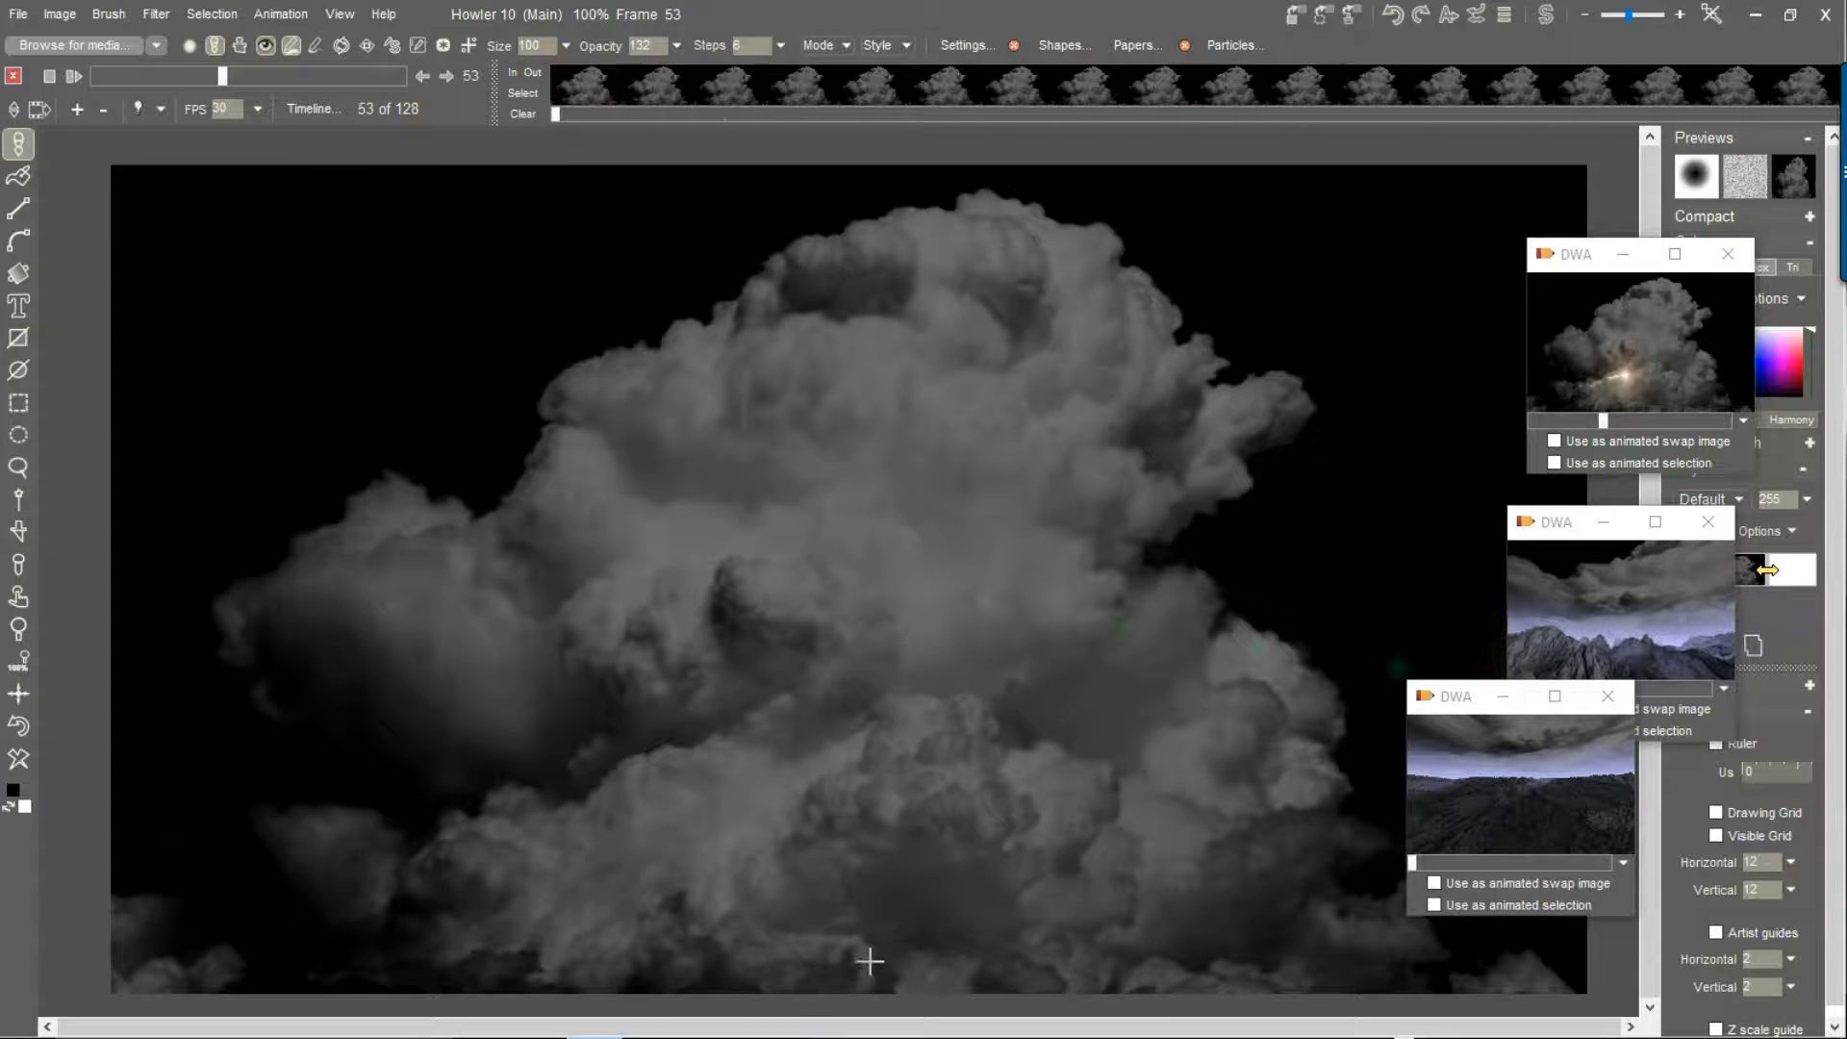
scroll(635, 539, "down", 2)
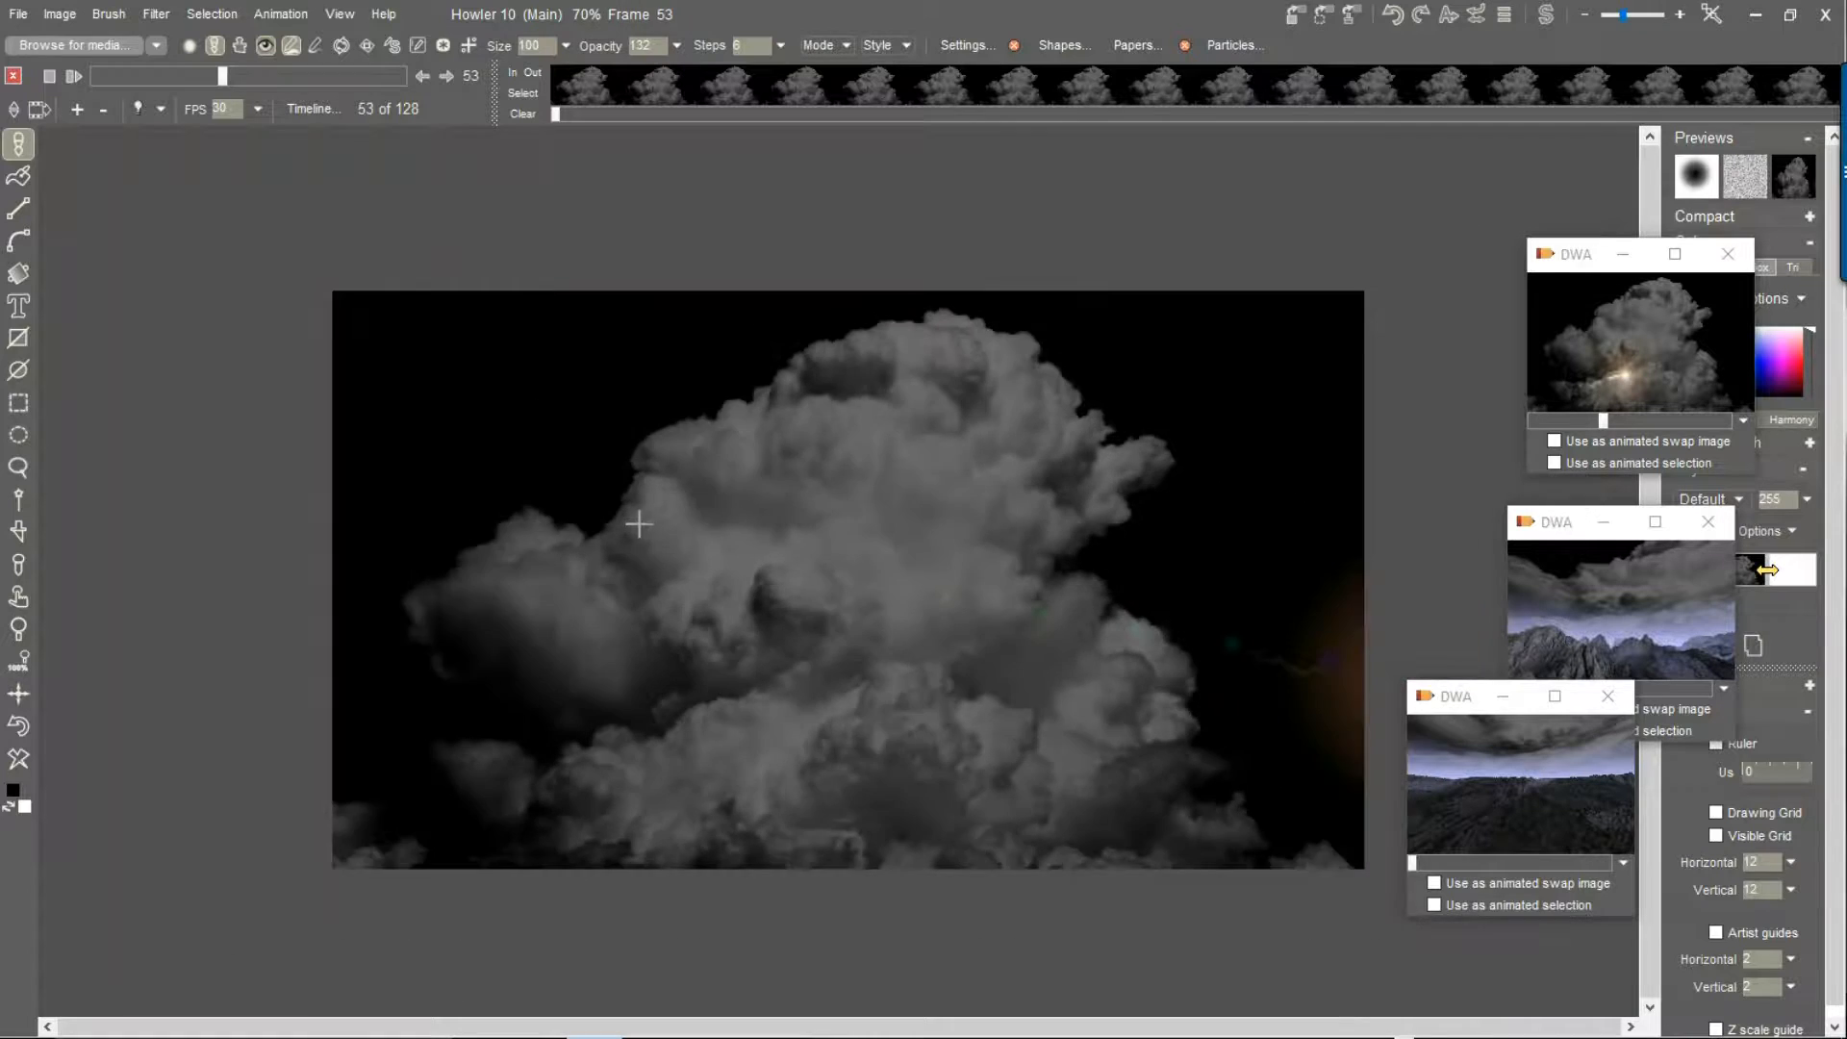
scroll(639, 523, "up", 1)
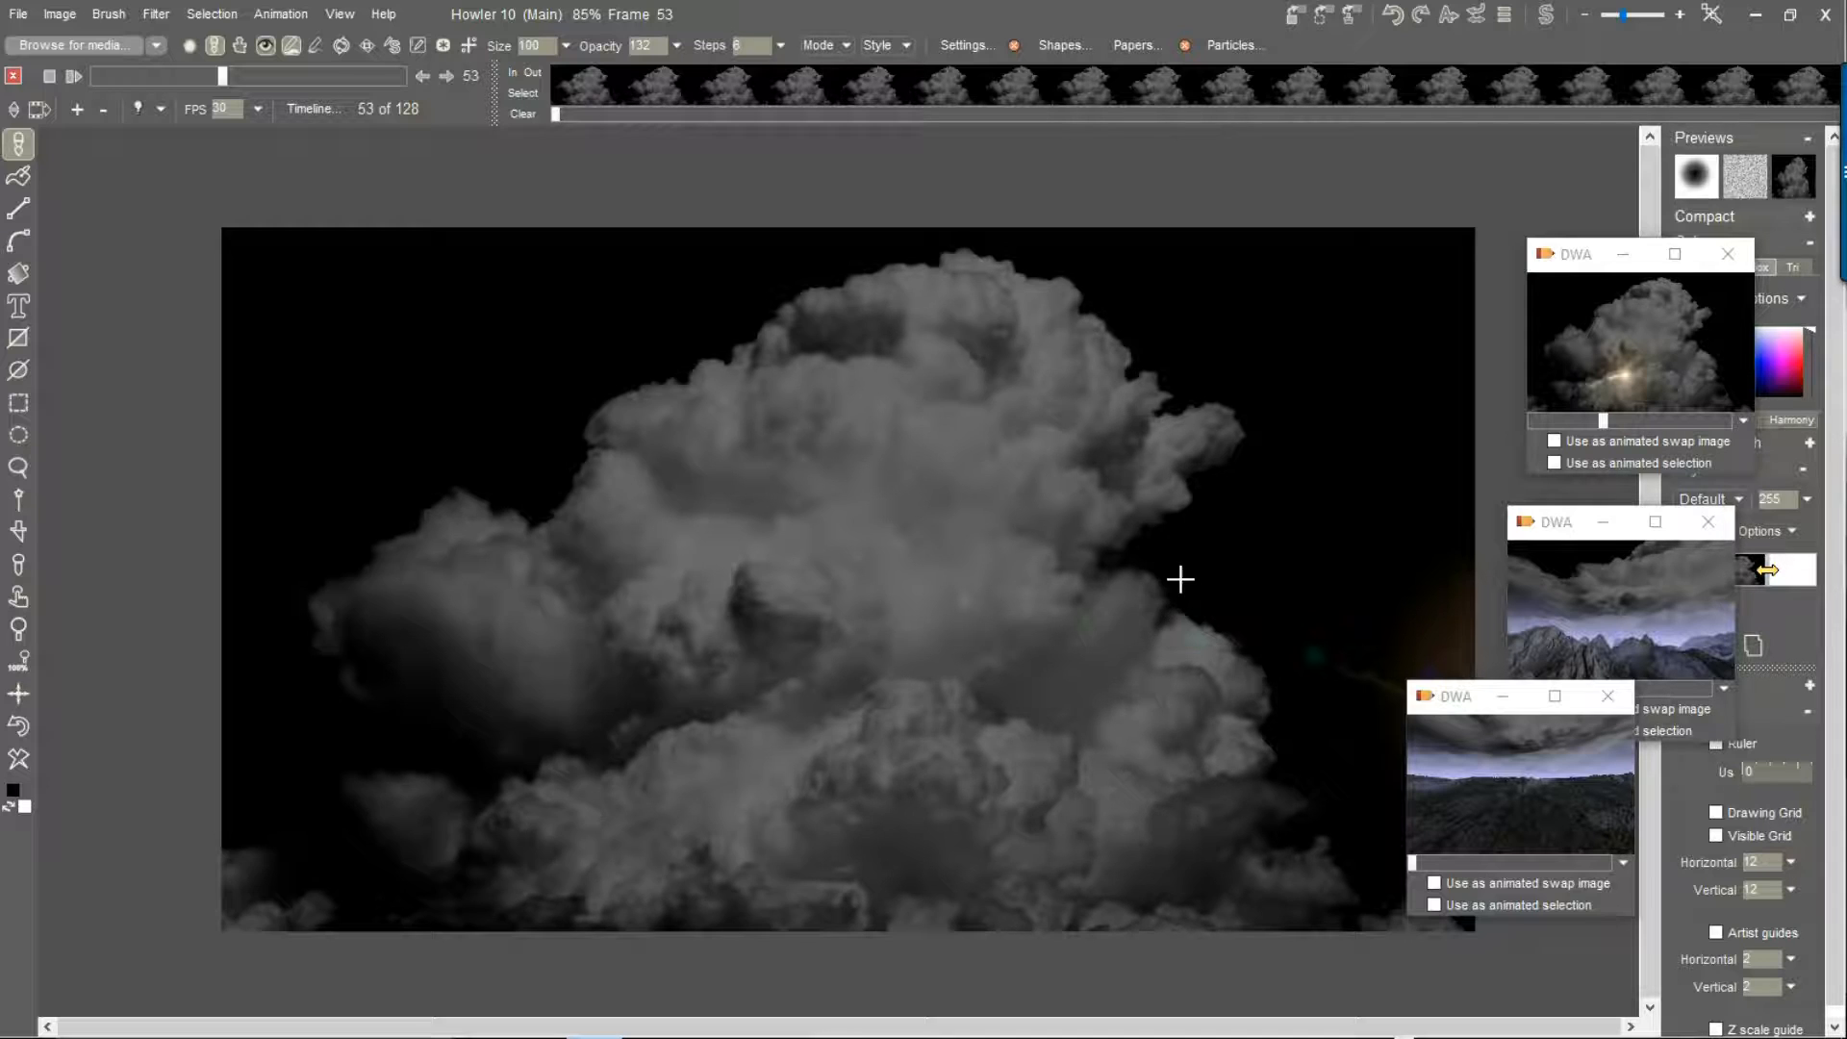
Restore the stored animation of the dark valley terrain and scrub to the lightning flash at frame 46
left_click(1510, 789)
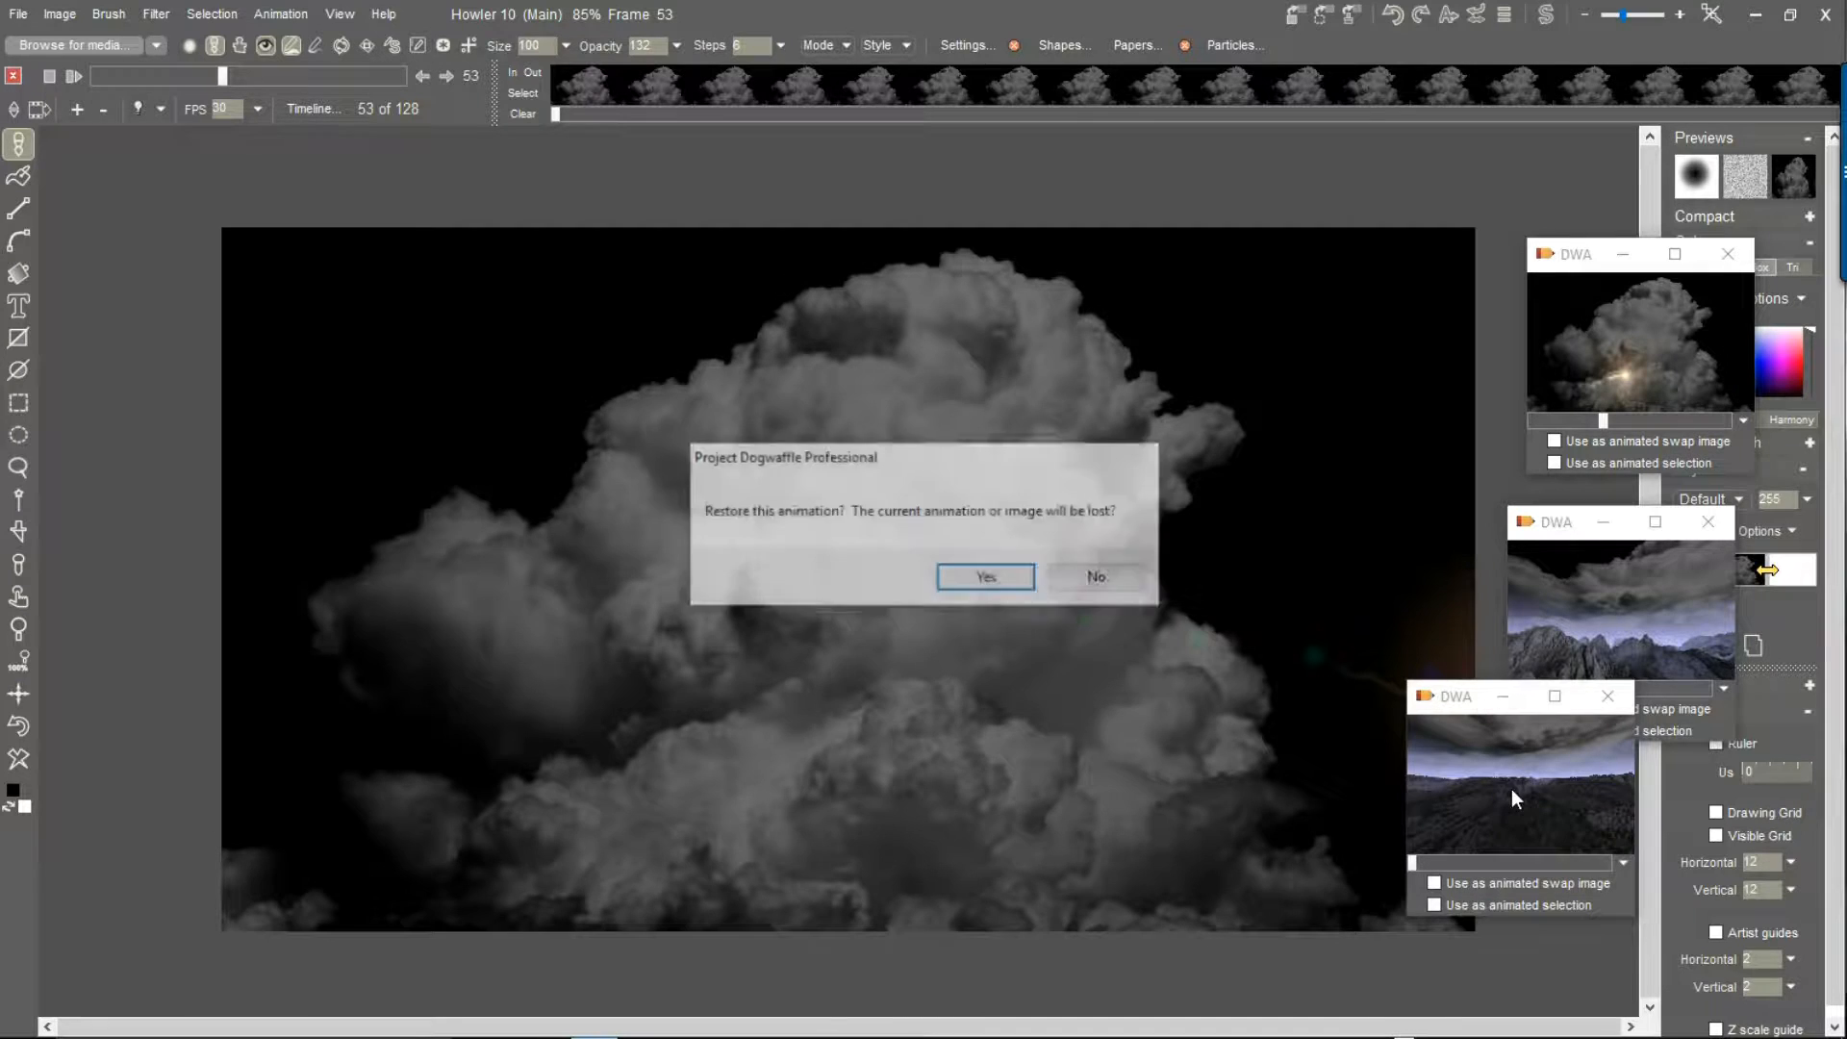
left_click(963, 577)
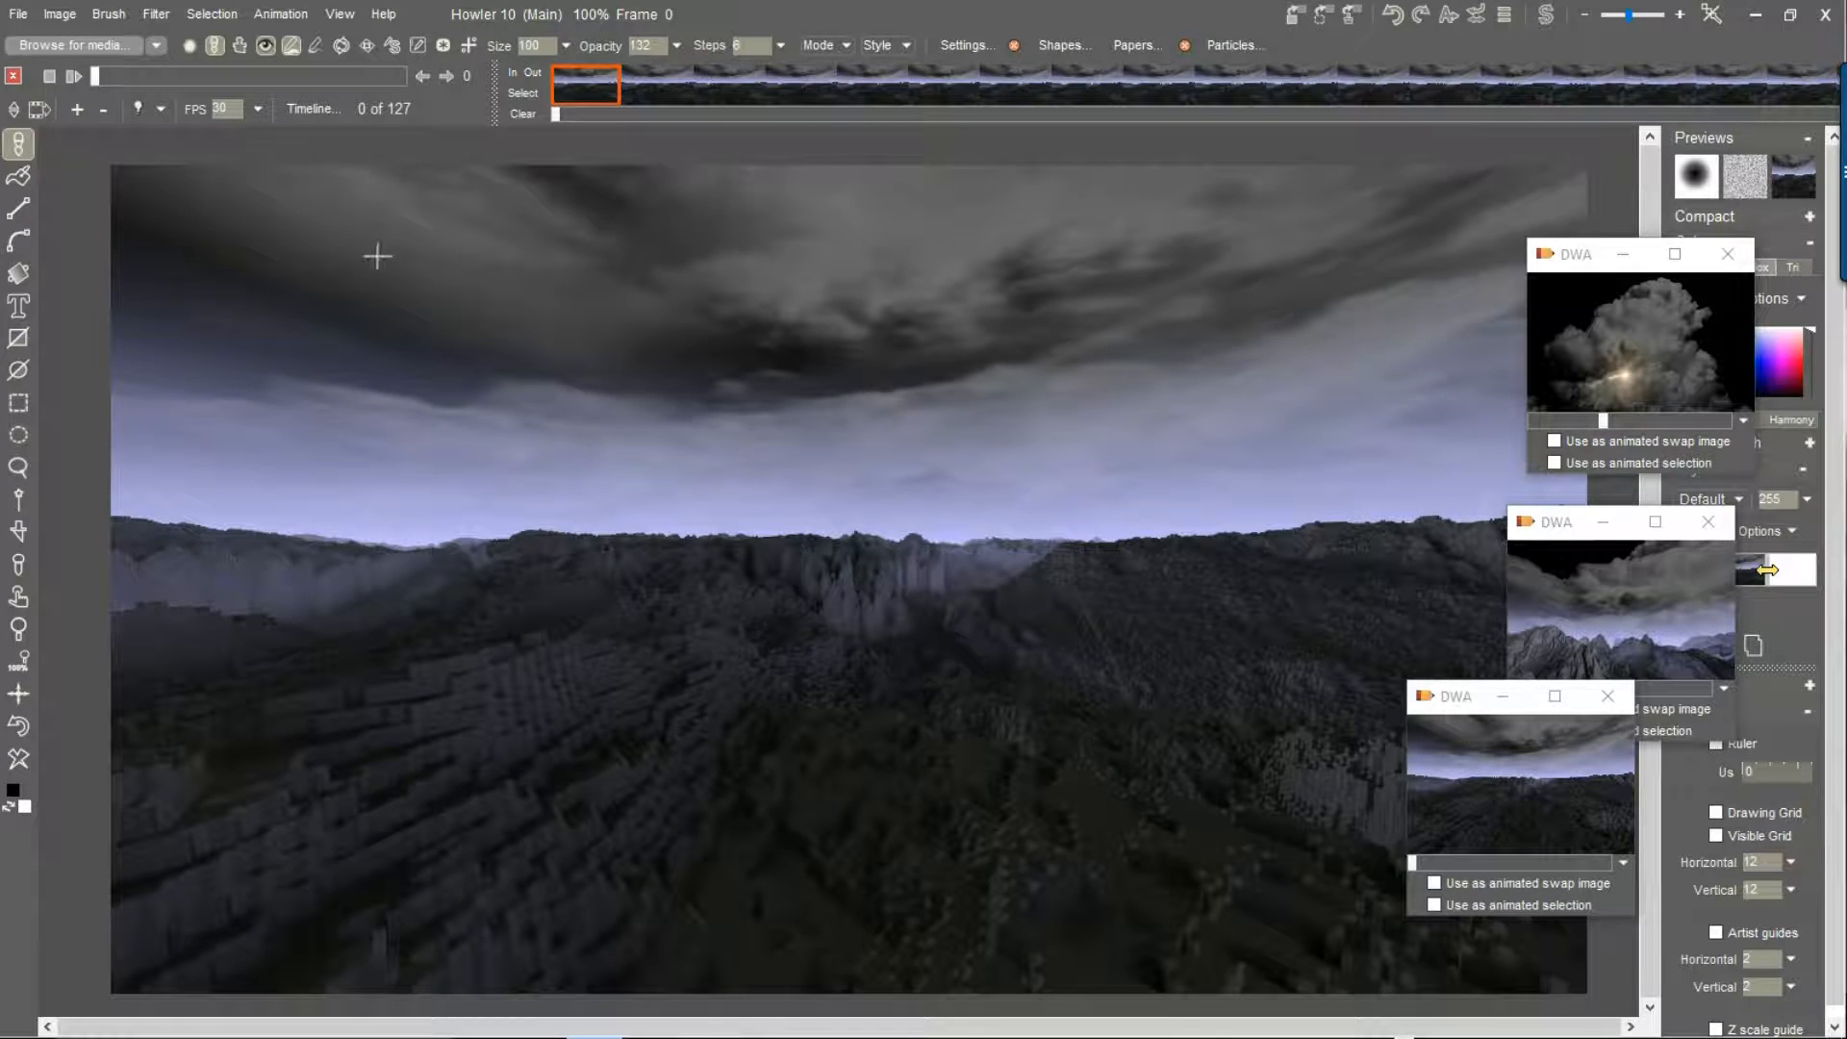
left_click(149, 77)
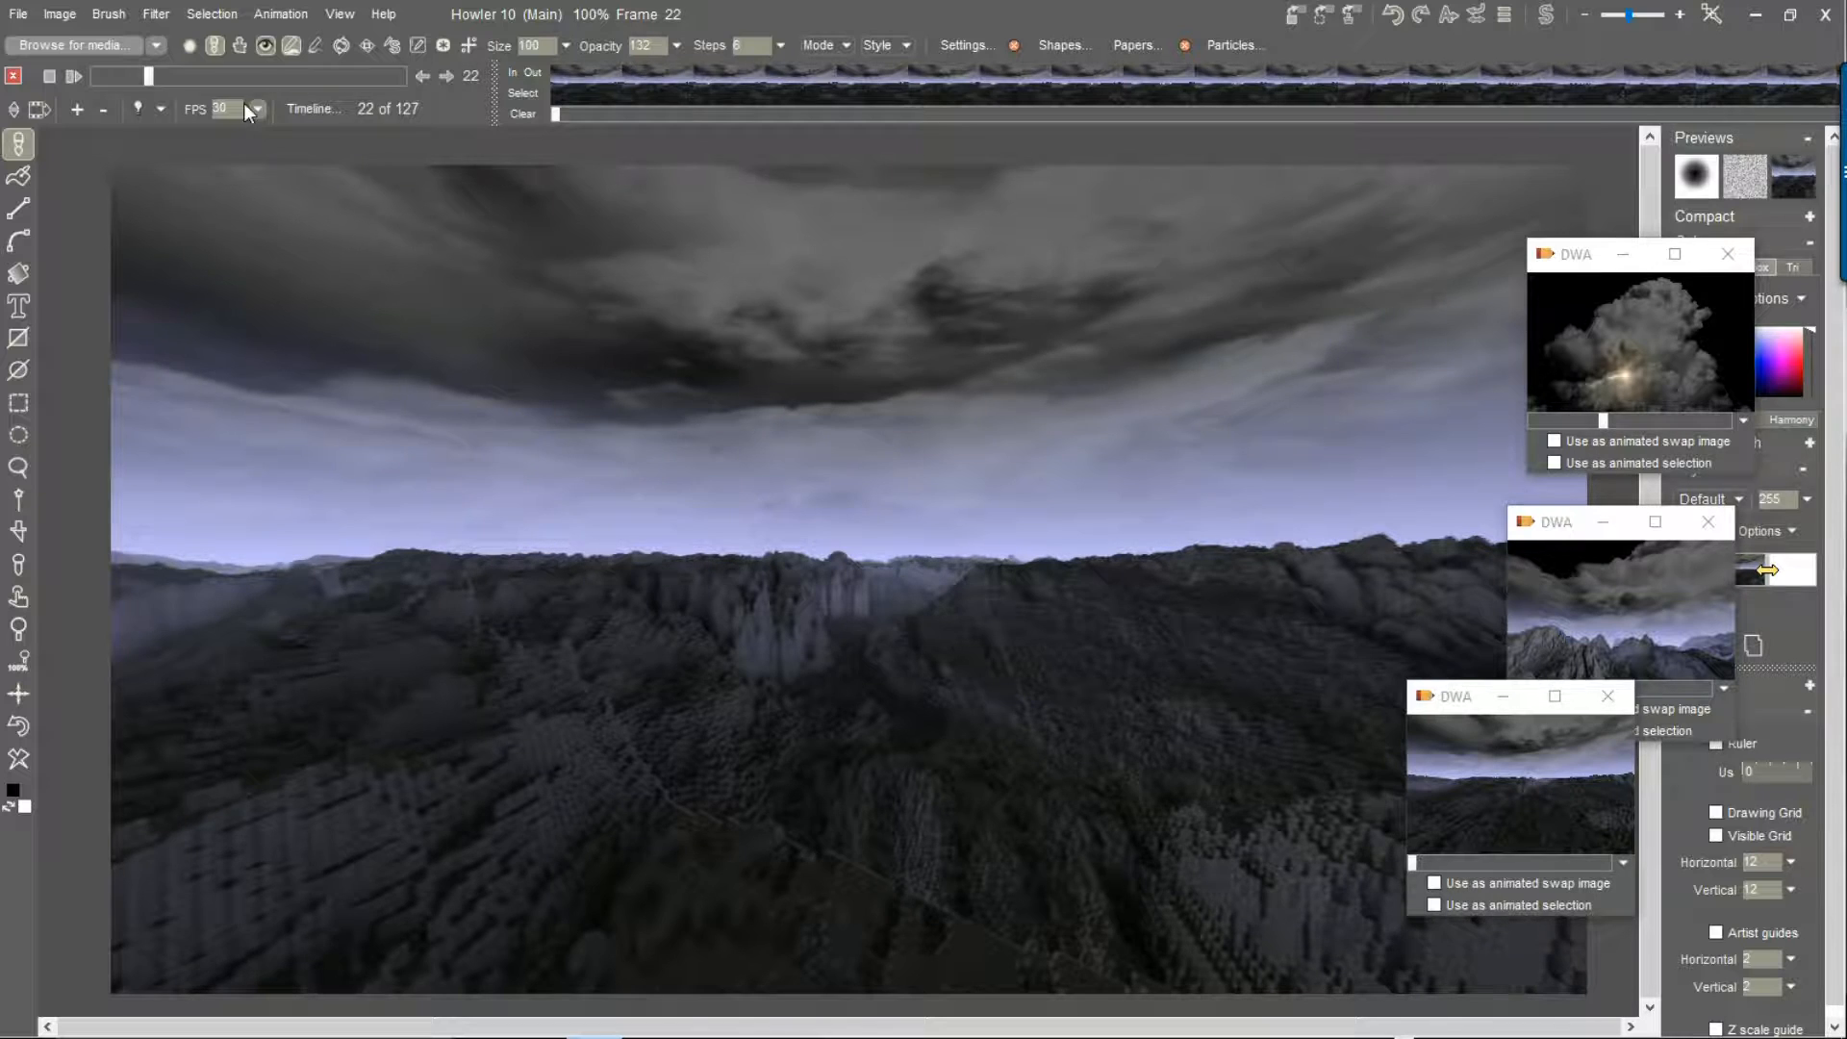
left_click_drag(155, 83, 212, 77)
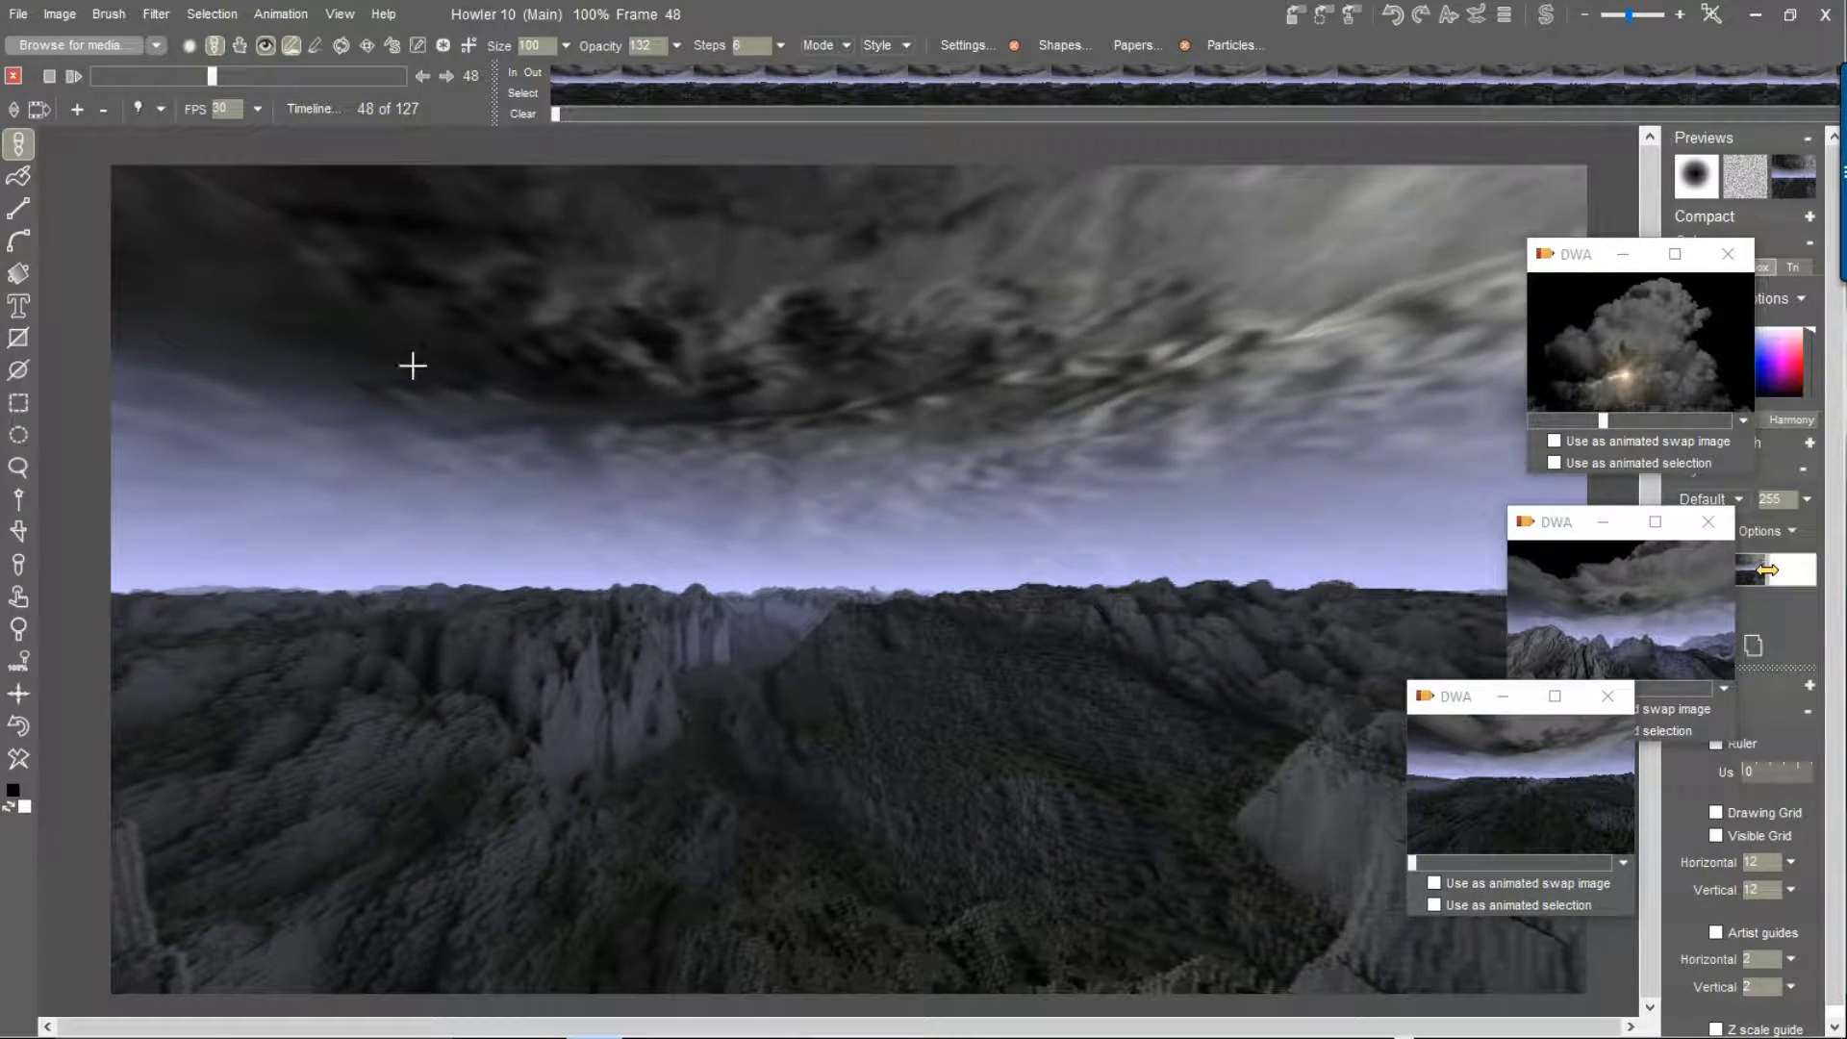
mouse_move(217, 72)
left_mouse_down()
mouse_move(354, 73)
mouse_move(185, 77)
mouse_move(210, 79)
left_mouse_up()
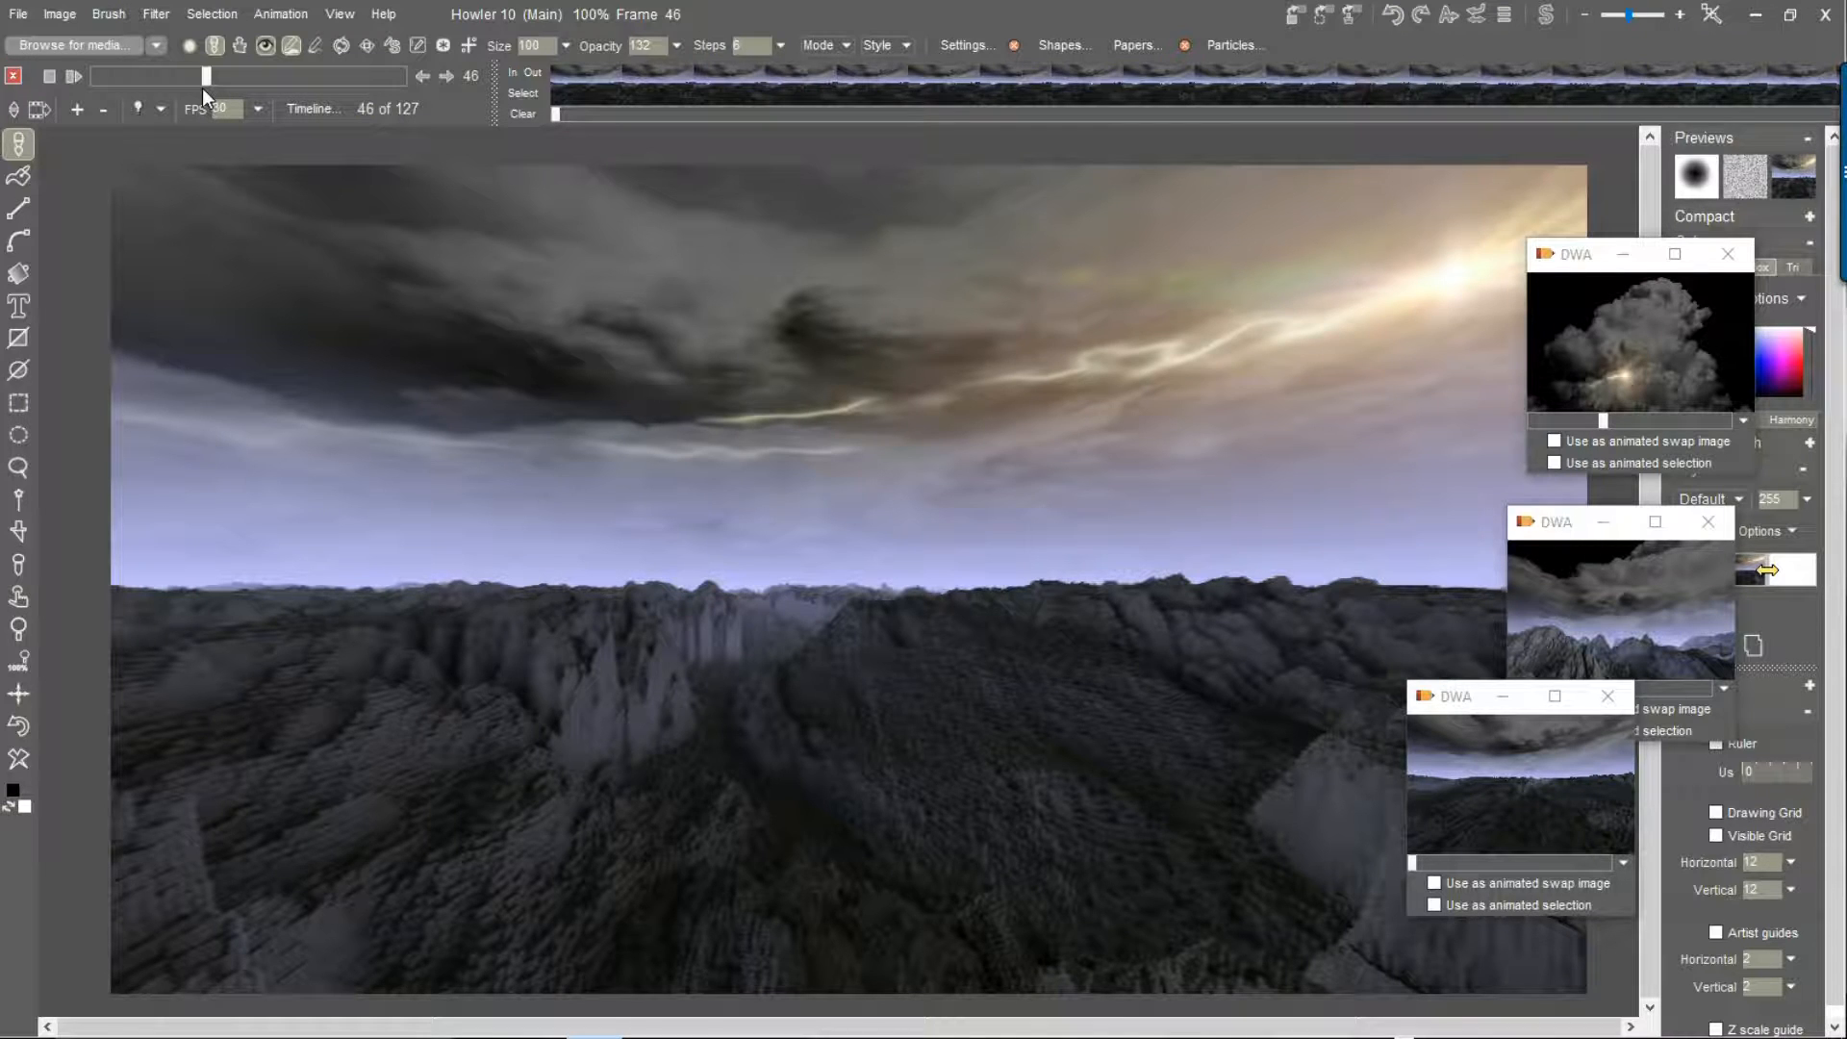
Restore the stored storm cloud animation in place of the terrain and view the whole frame
left_click(1670, 356)
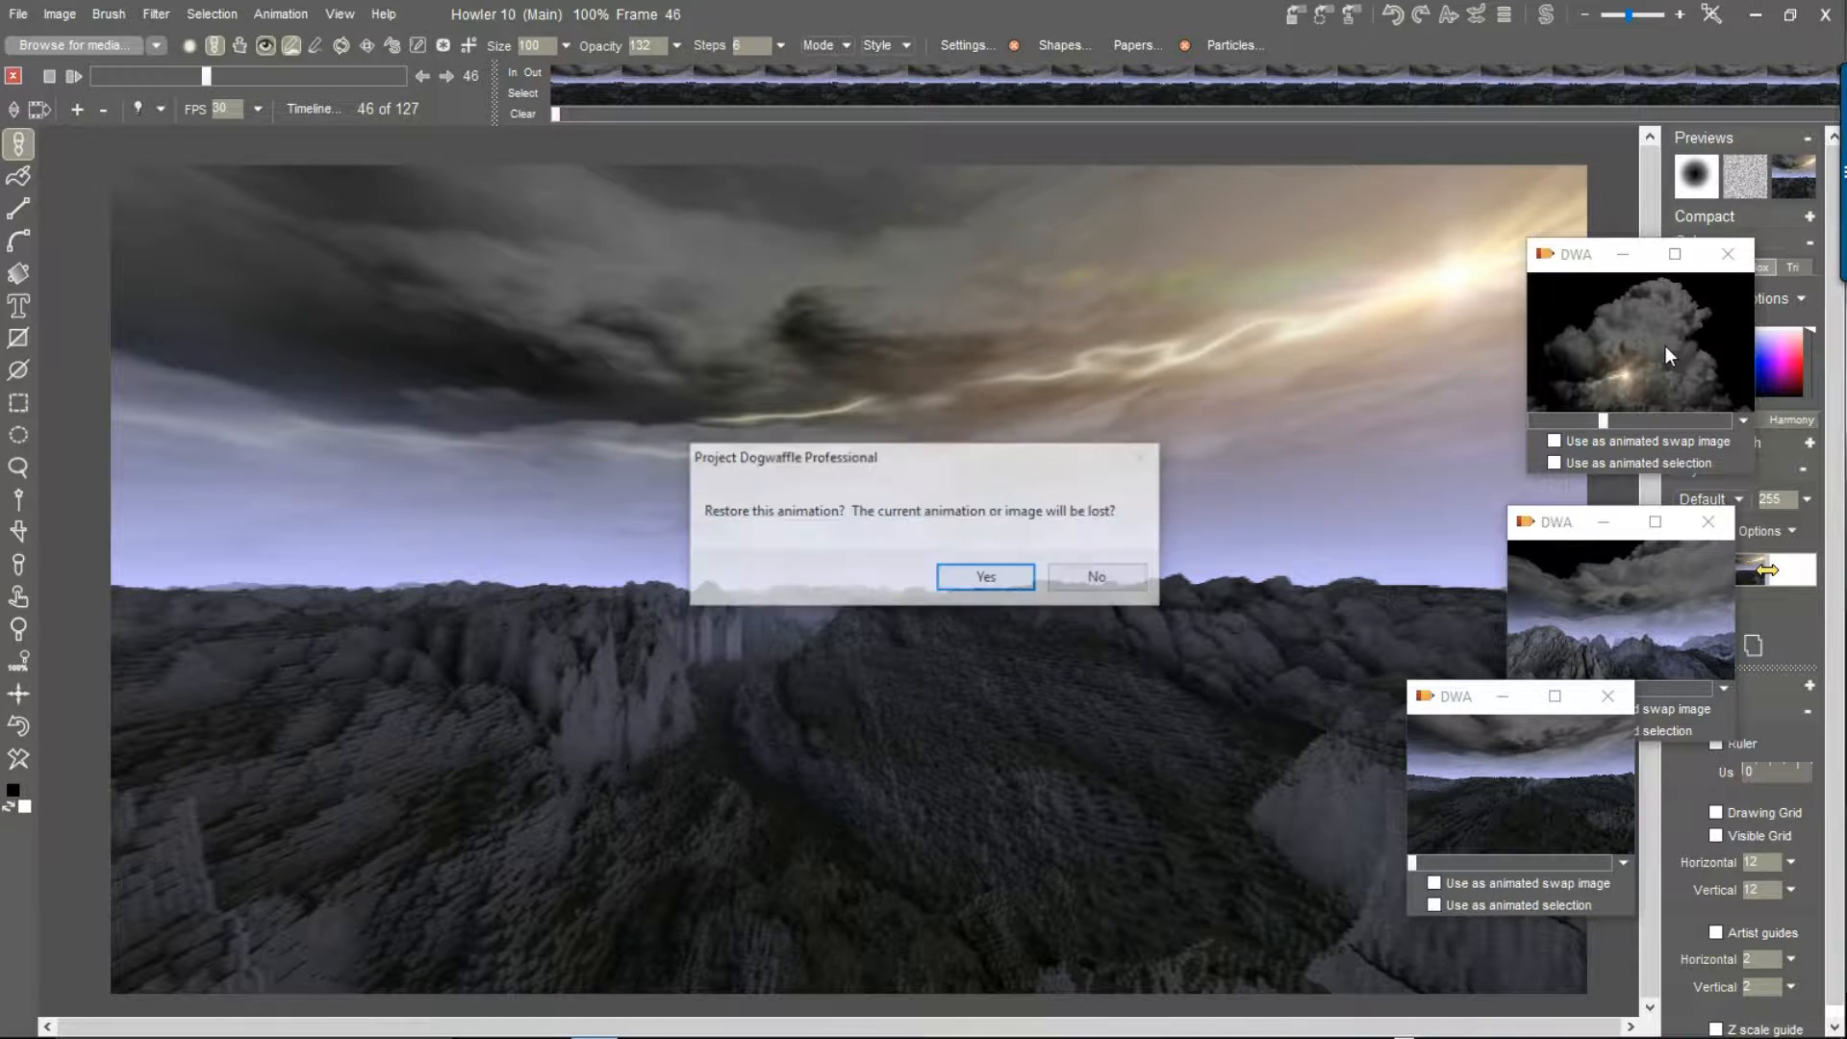
left_click(991, 575)
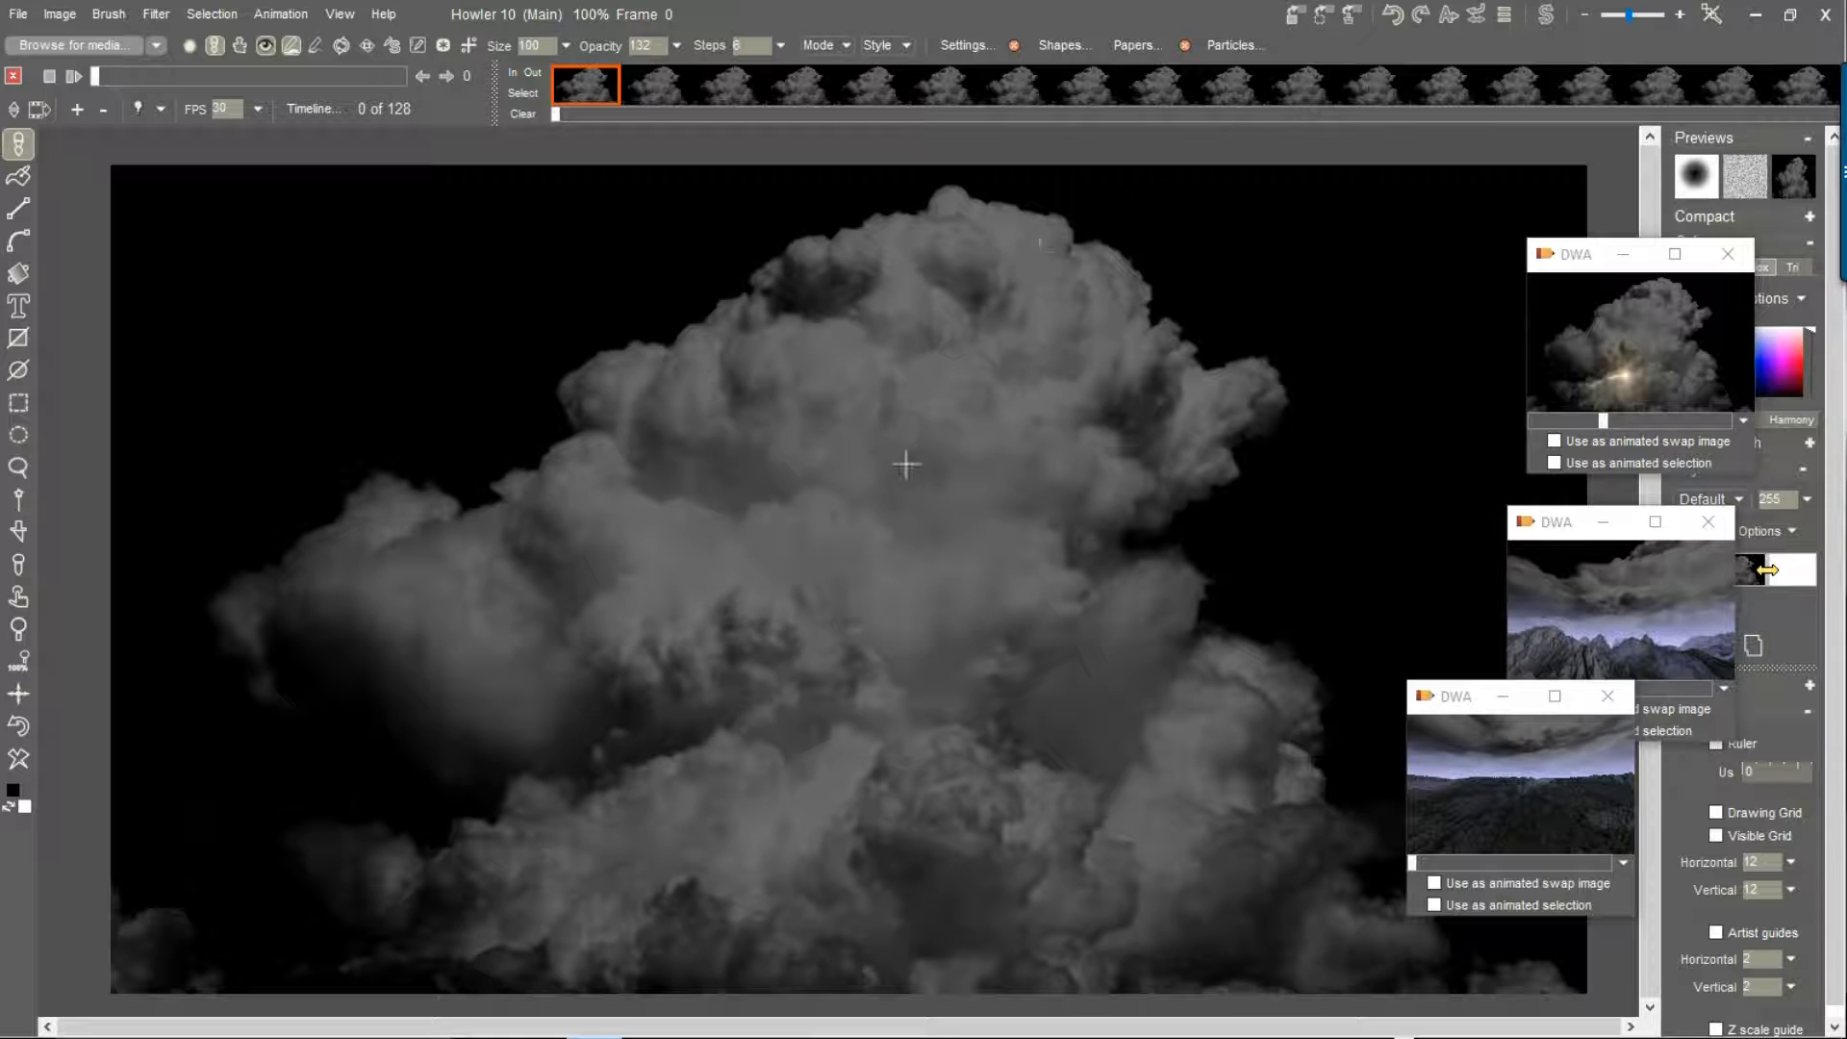
scroll(892, 469, "down", 3)
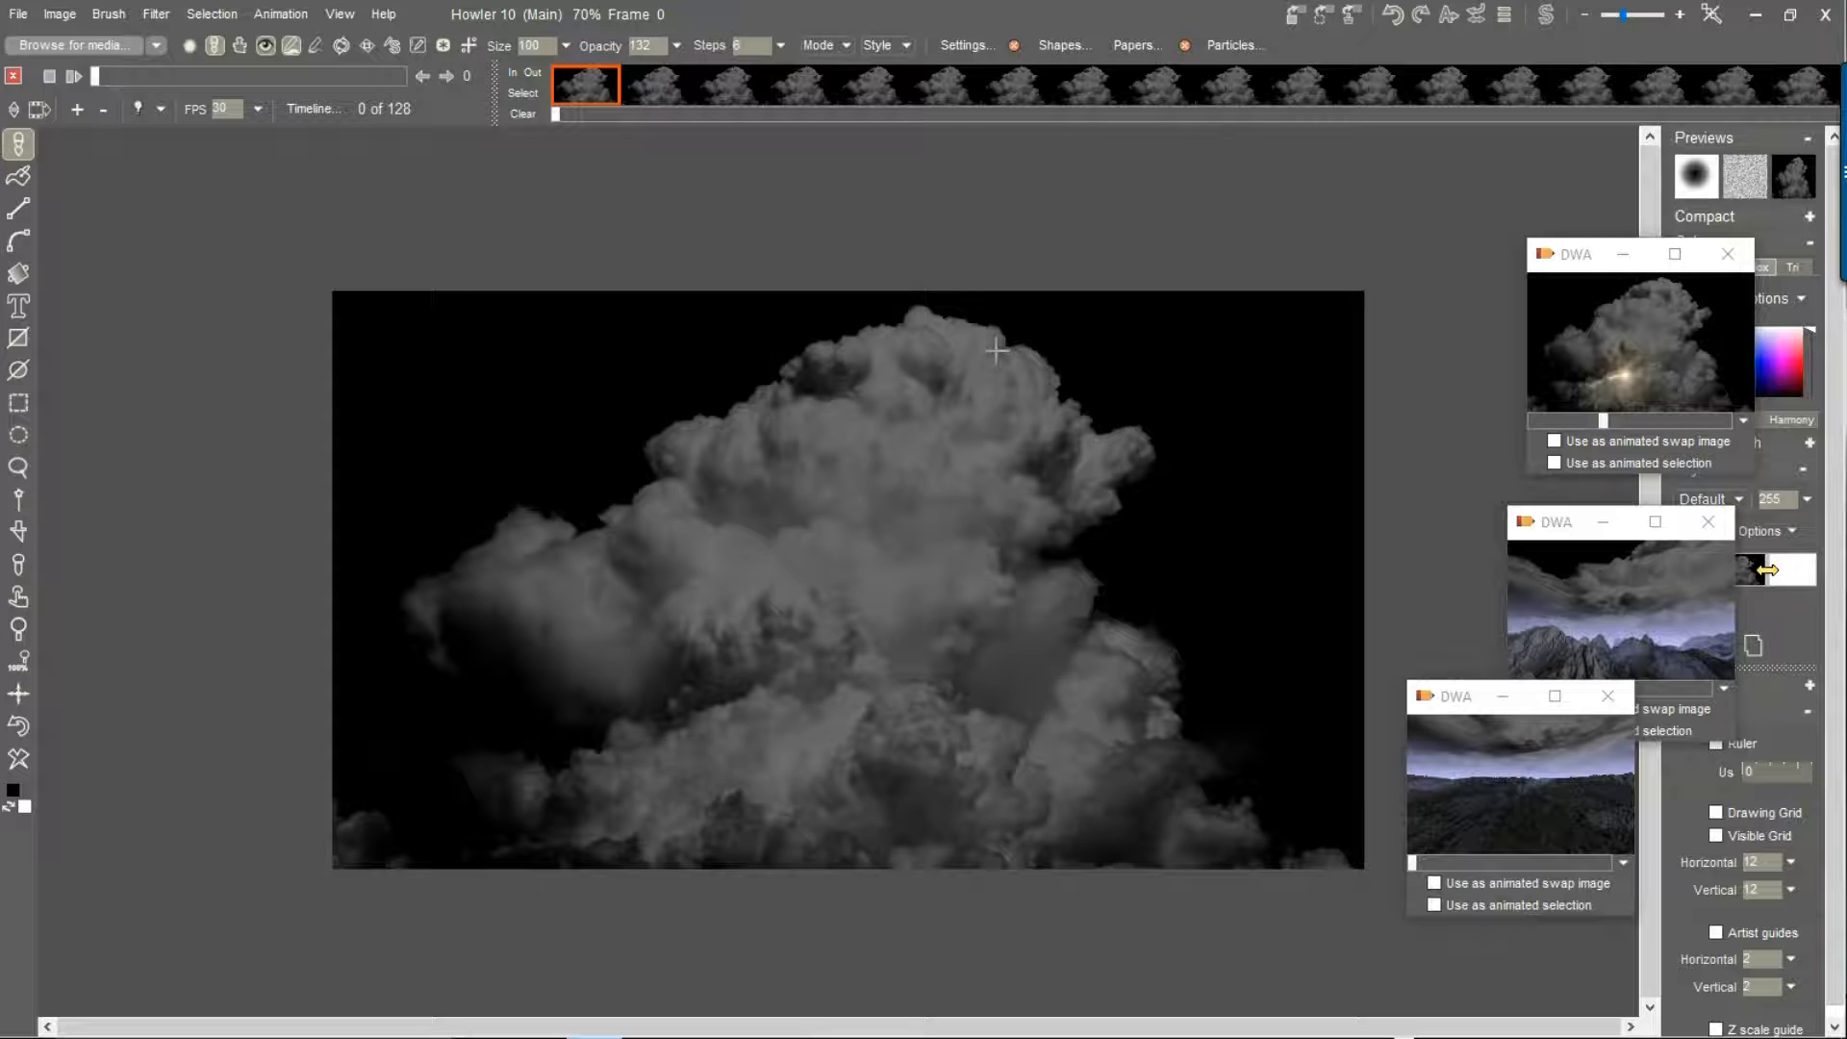
Restore the stored mountain range animation and scrub through it to frame 380
double_click(1634, 587)
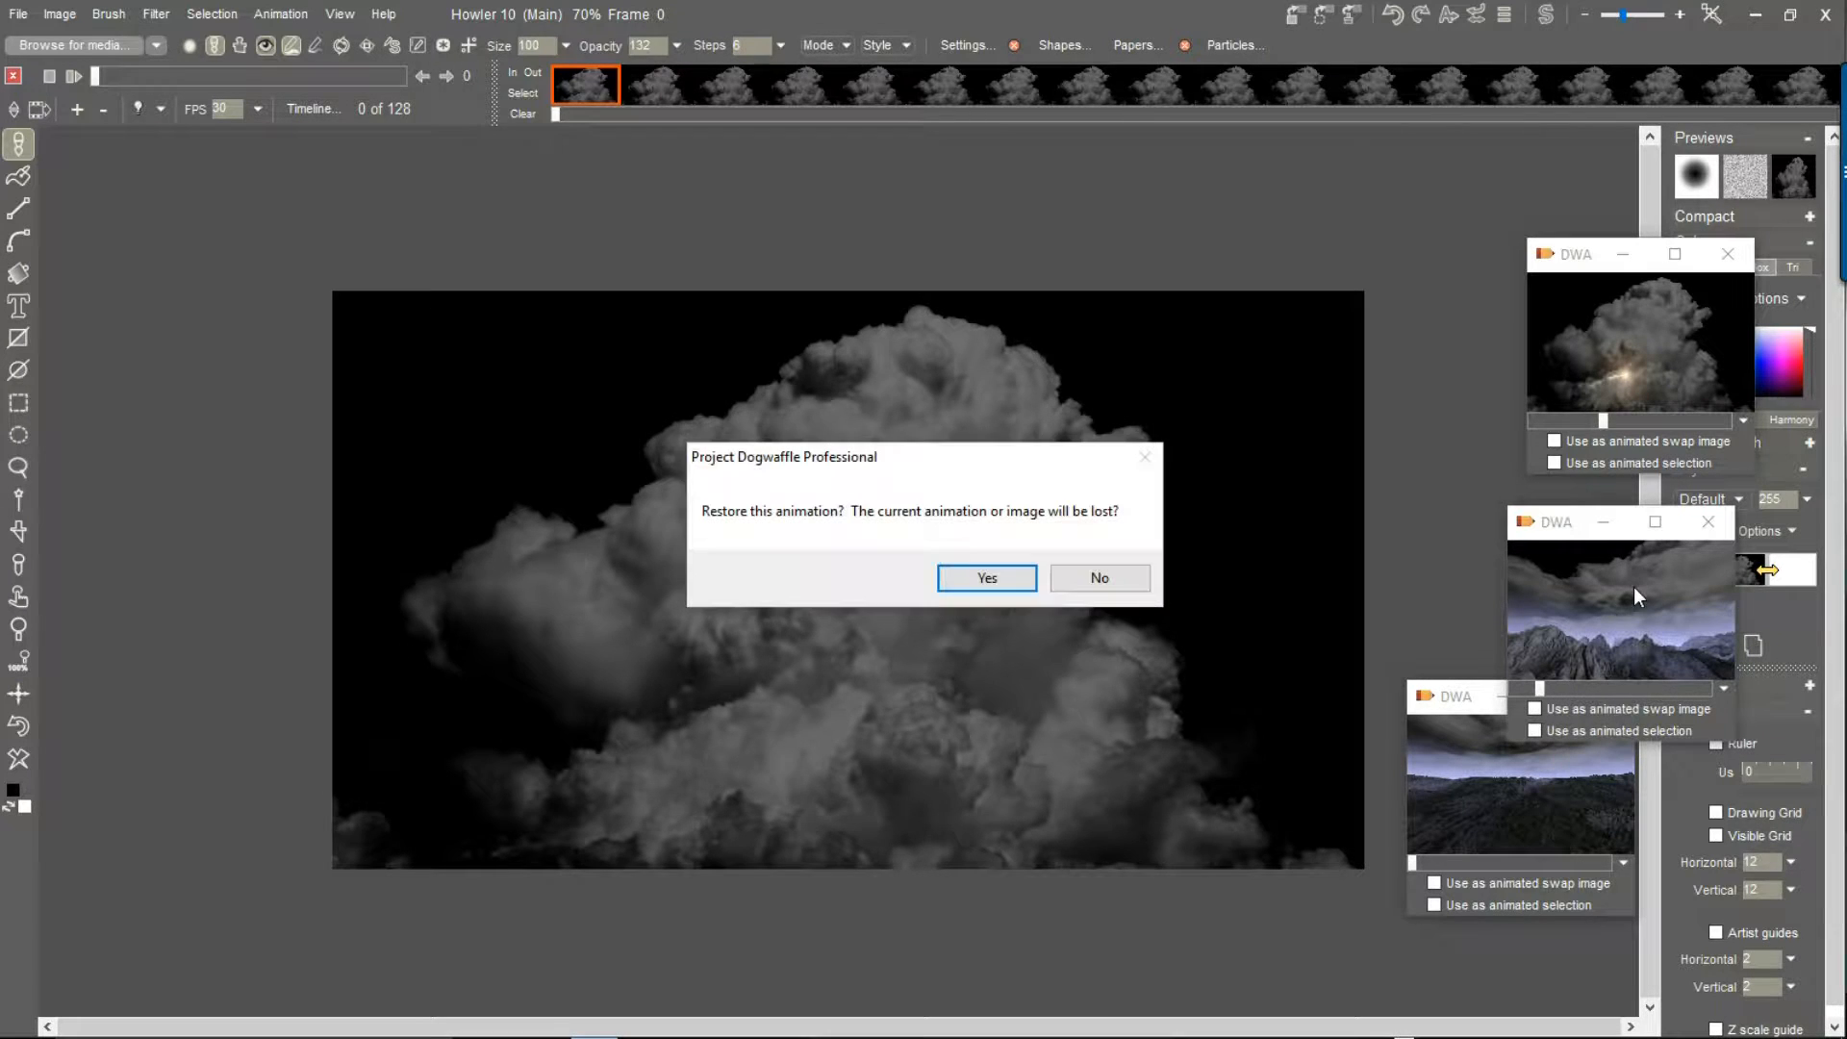
left_click(986, 575)
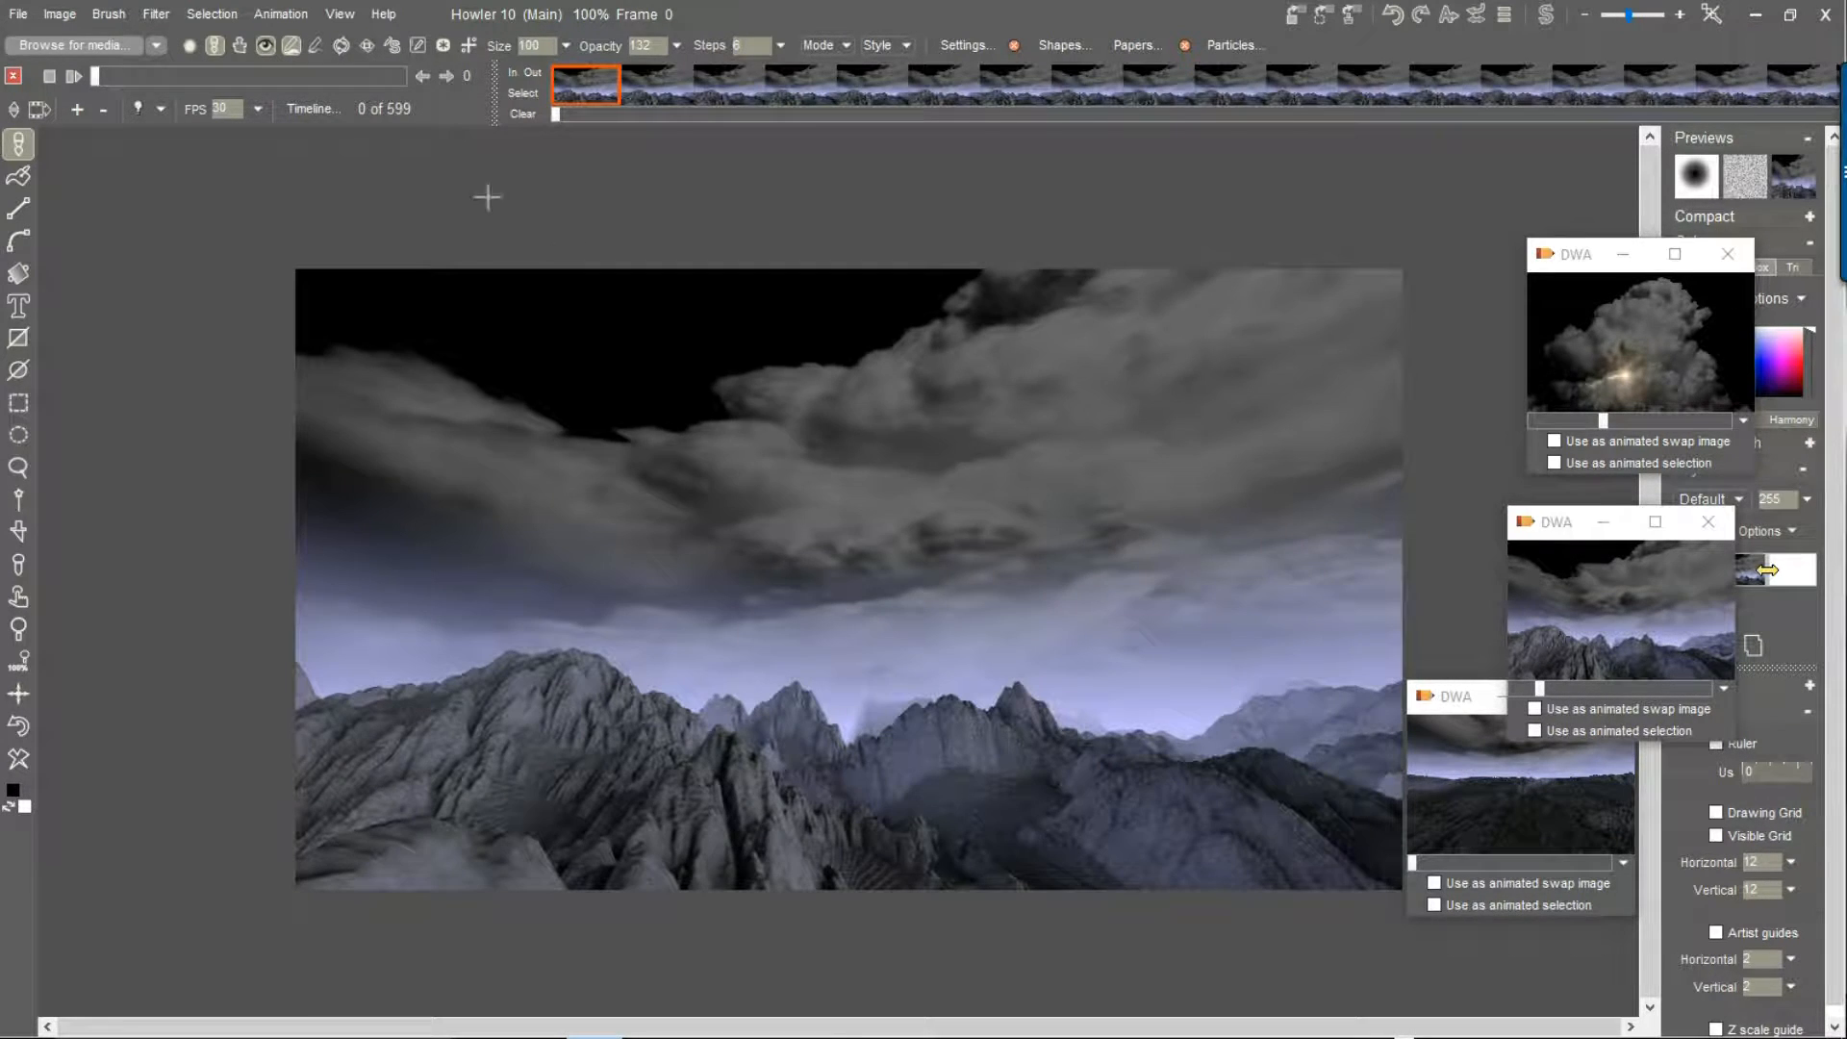
left_click_drag(107, 77, 315, 86)
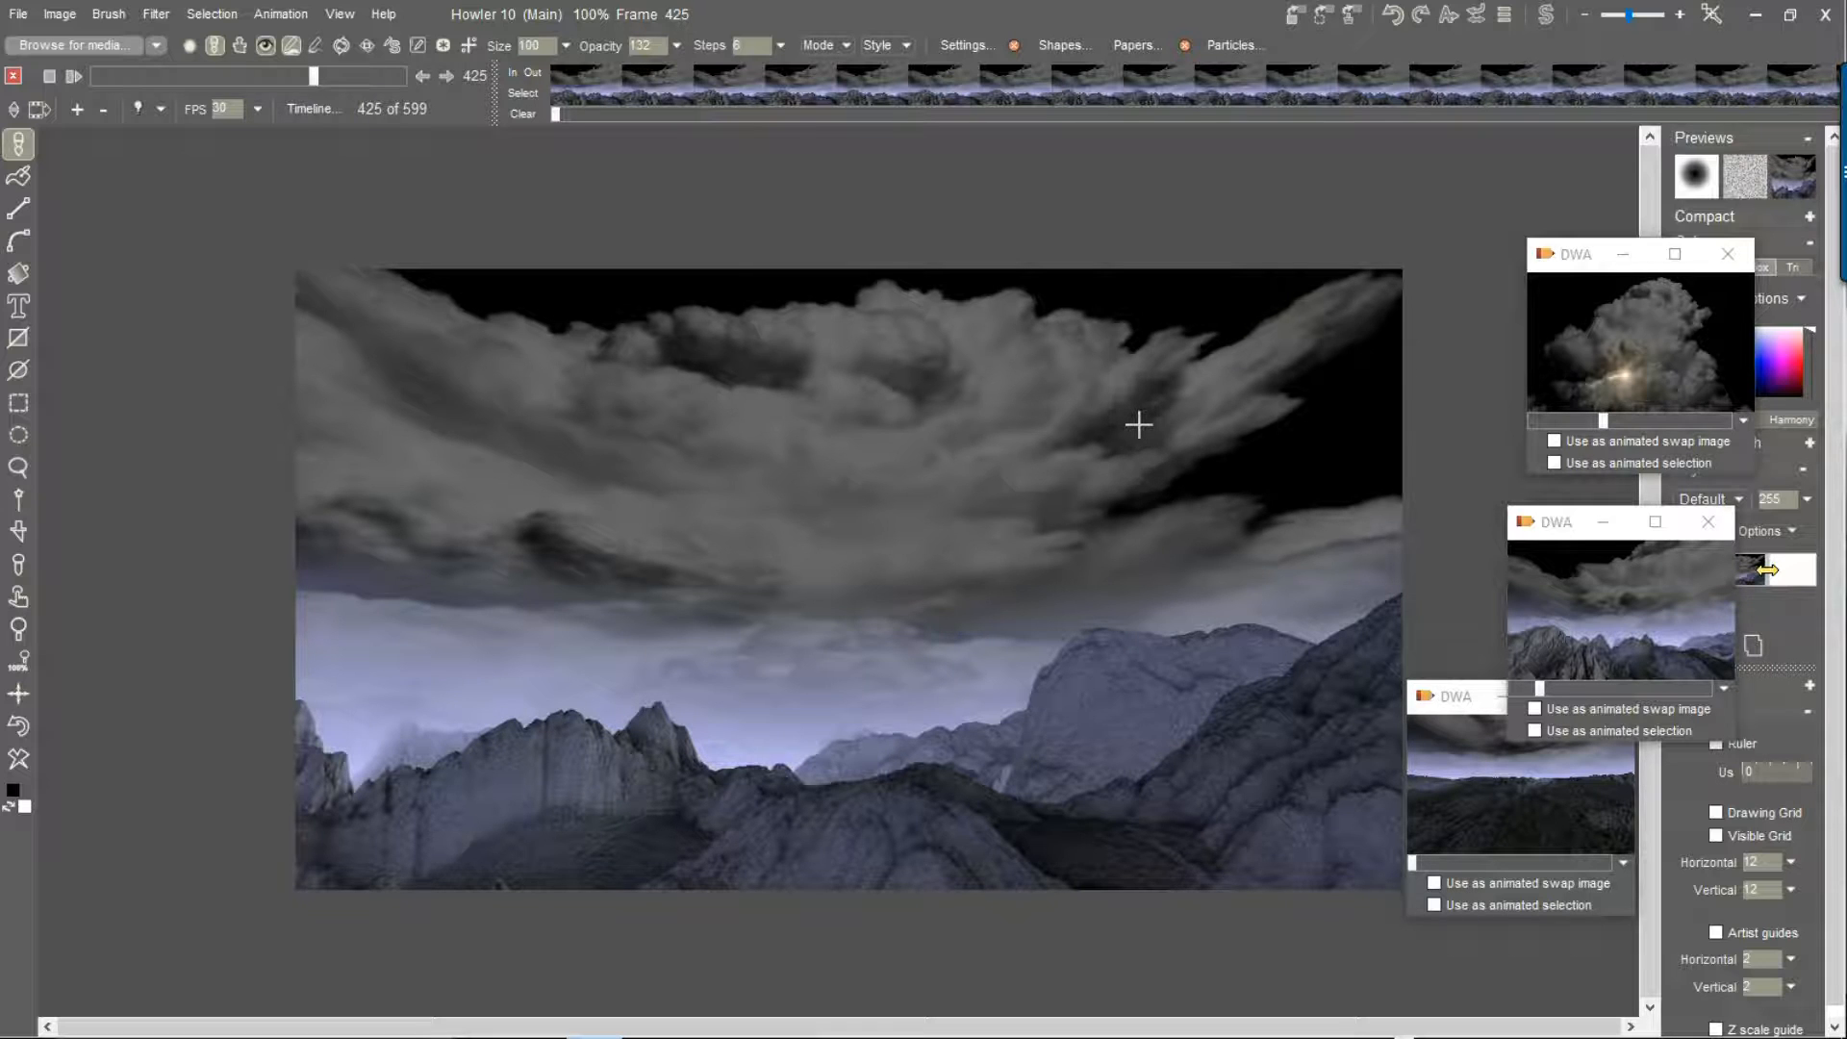
mouse_move(312, 77)
left_mouse_down()
mouse_move(95, 69)
mouse_move(290, 61)
left_mouse_up()
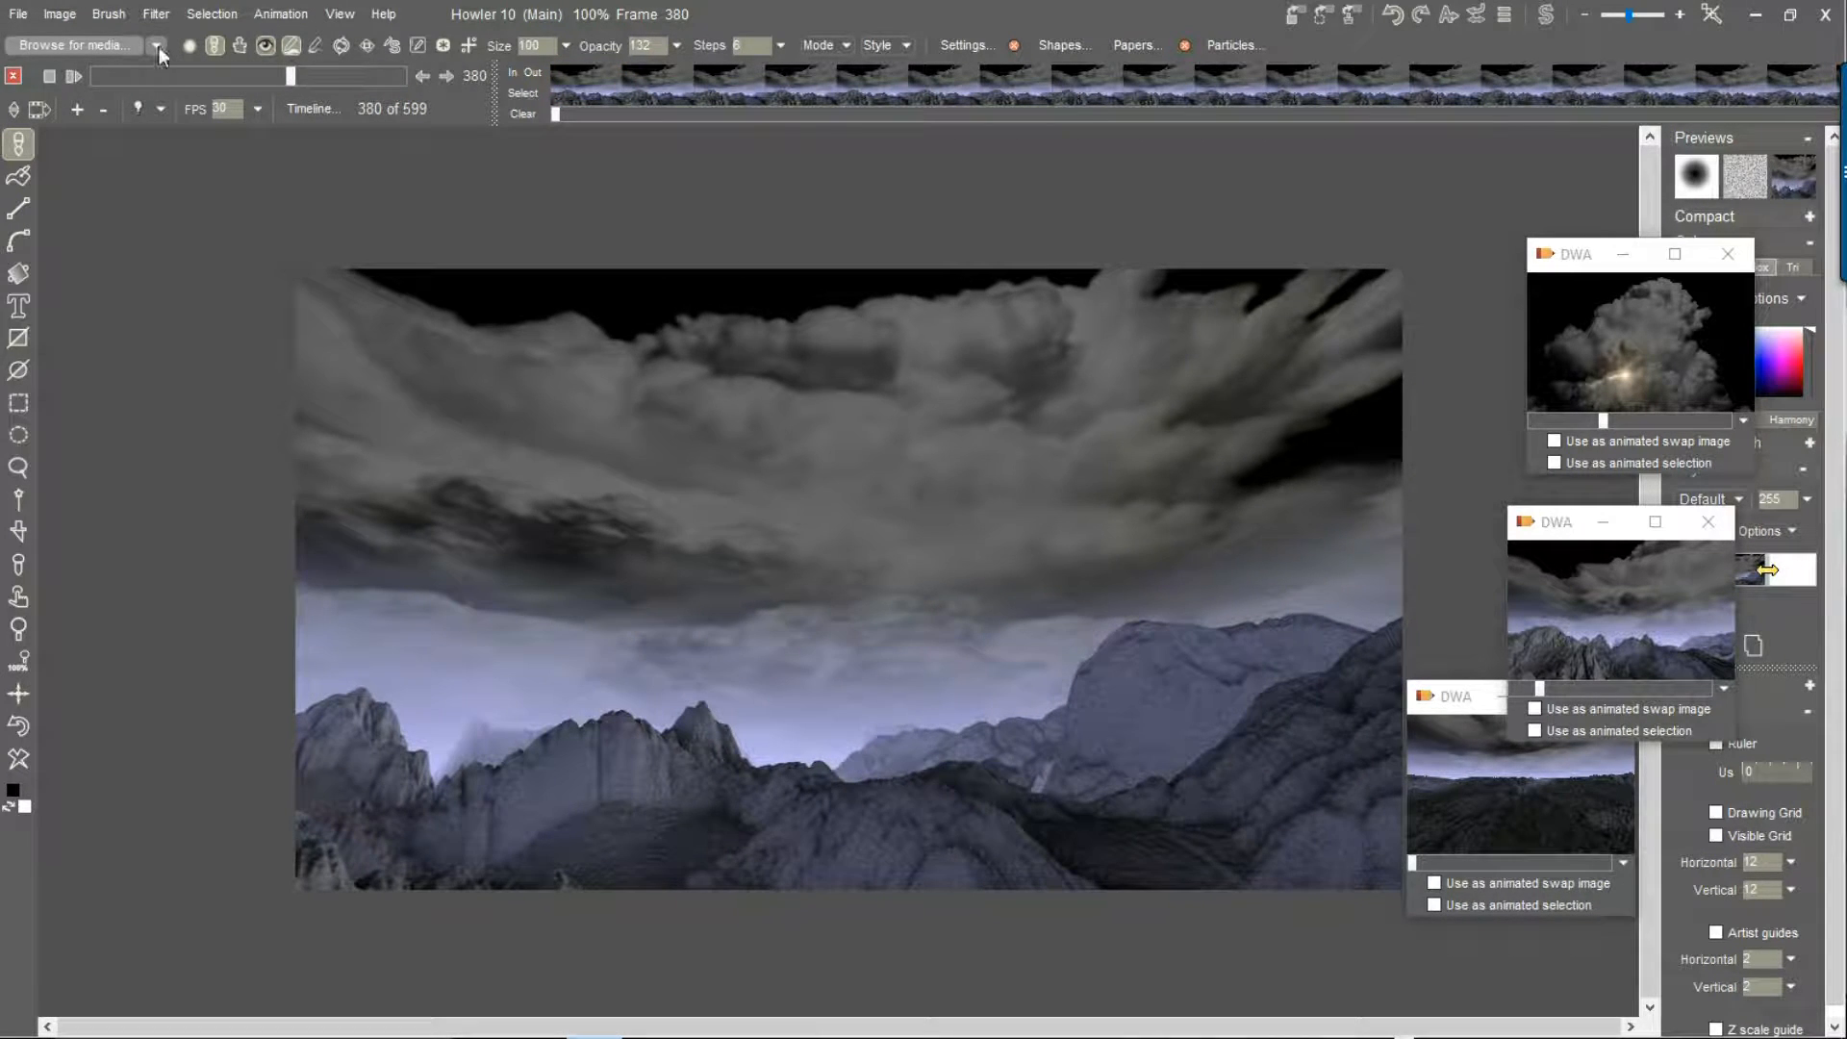
Close the current document and create a new white image with the 800 x 800 Square preset
left_click(18, 14)
left_click(63, 31)
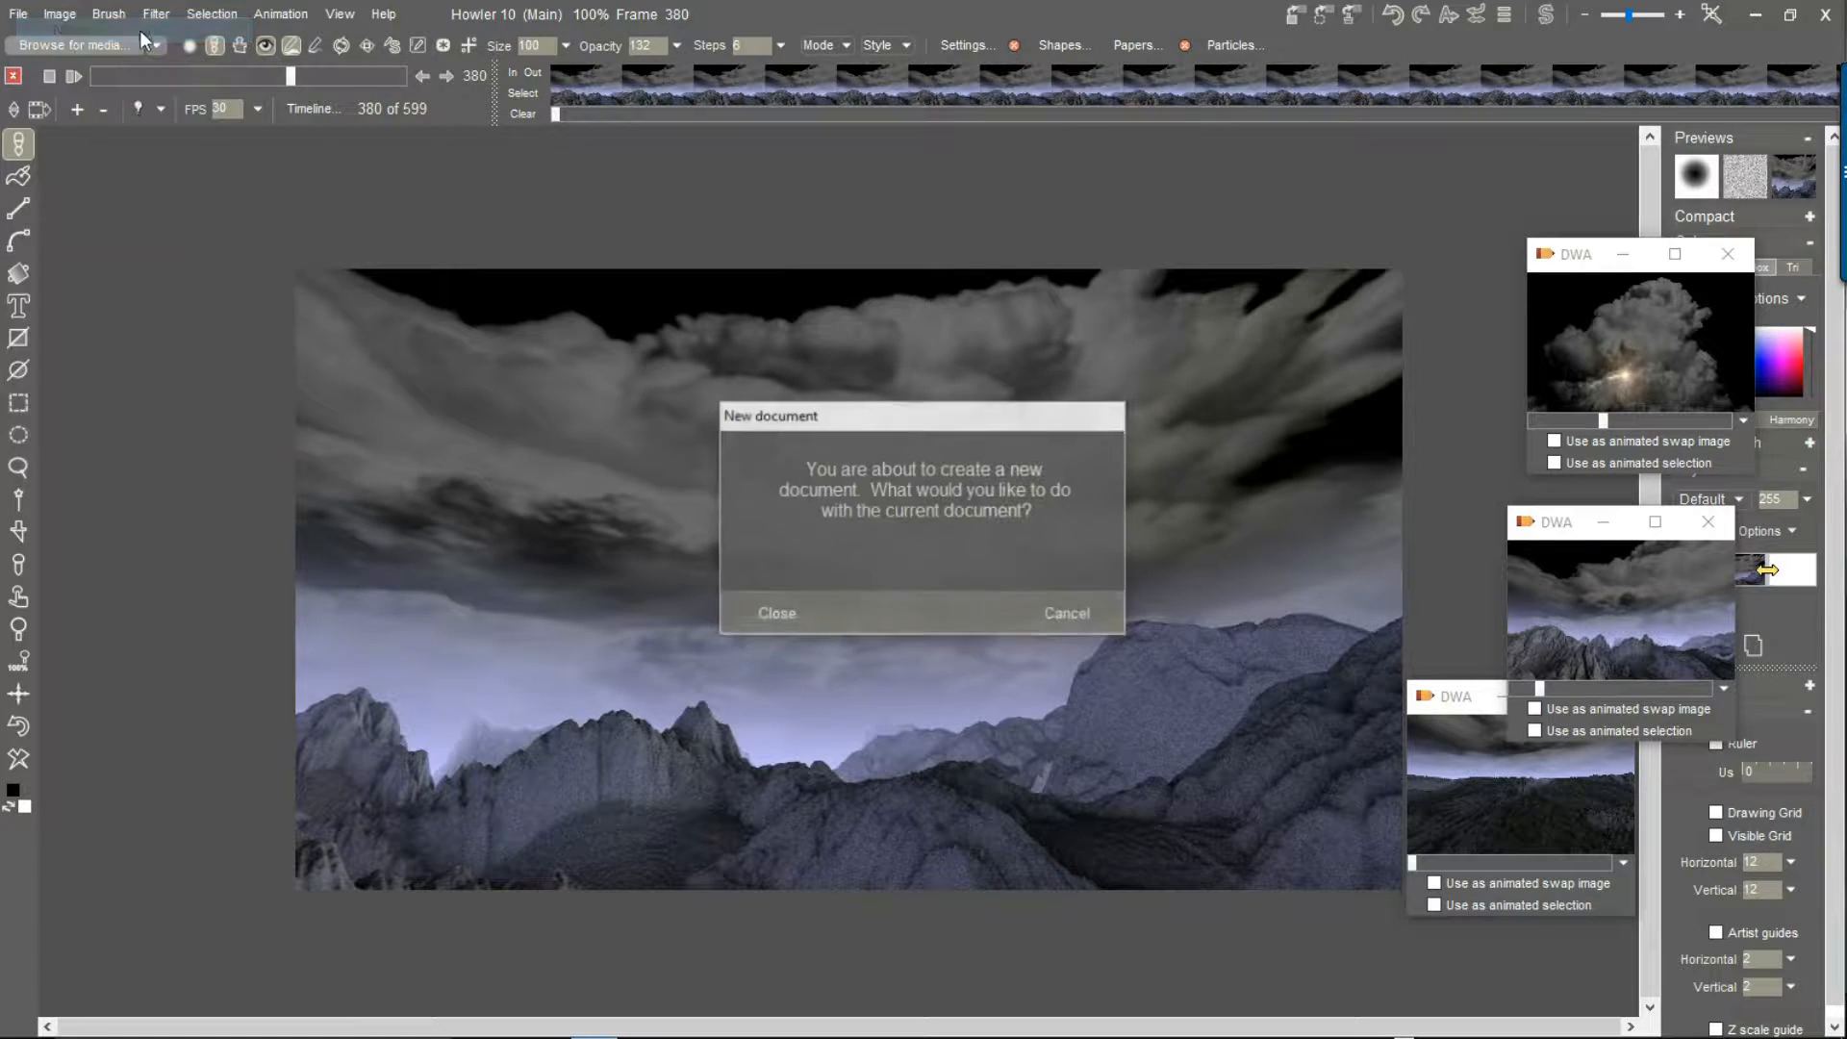
left_click(772, 612)
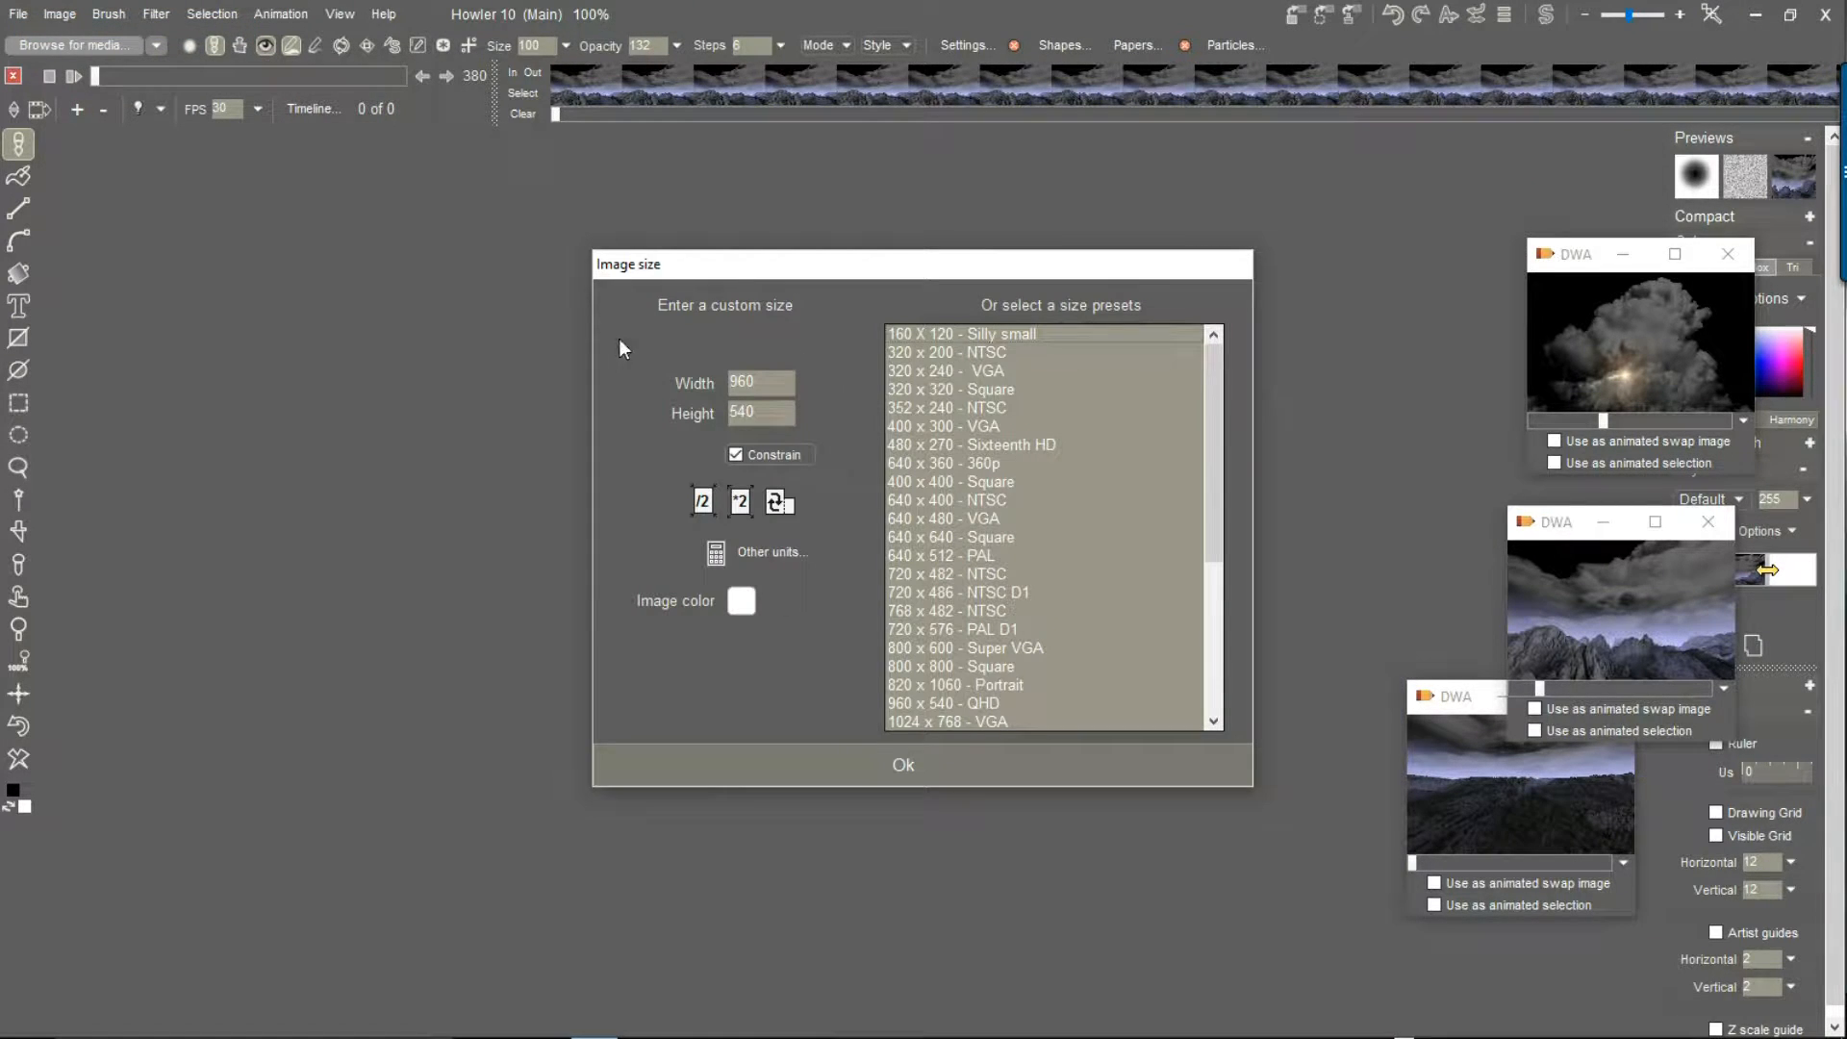
left_click(947, 668)
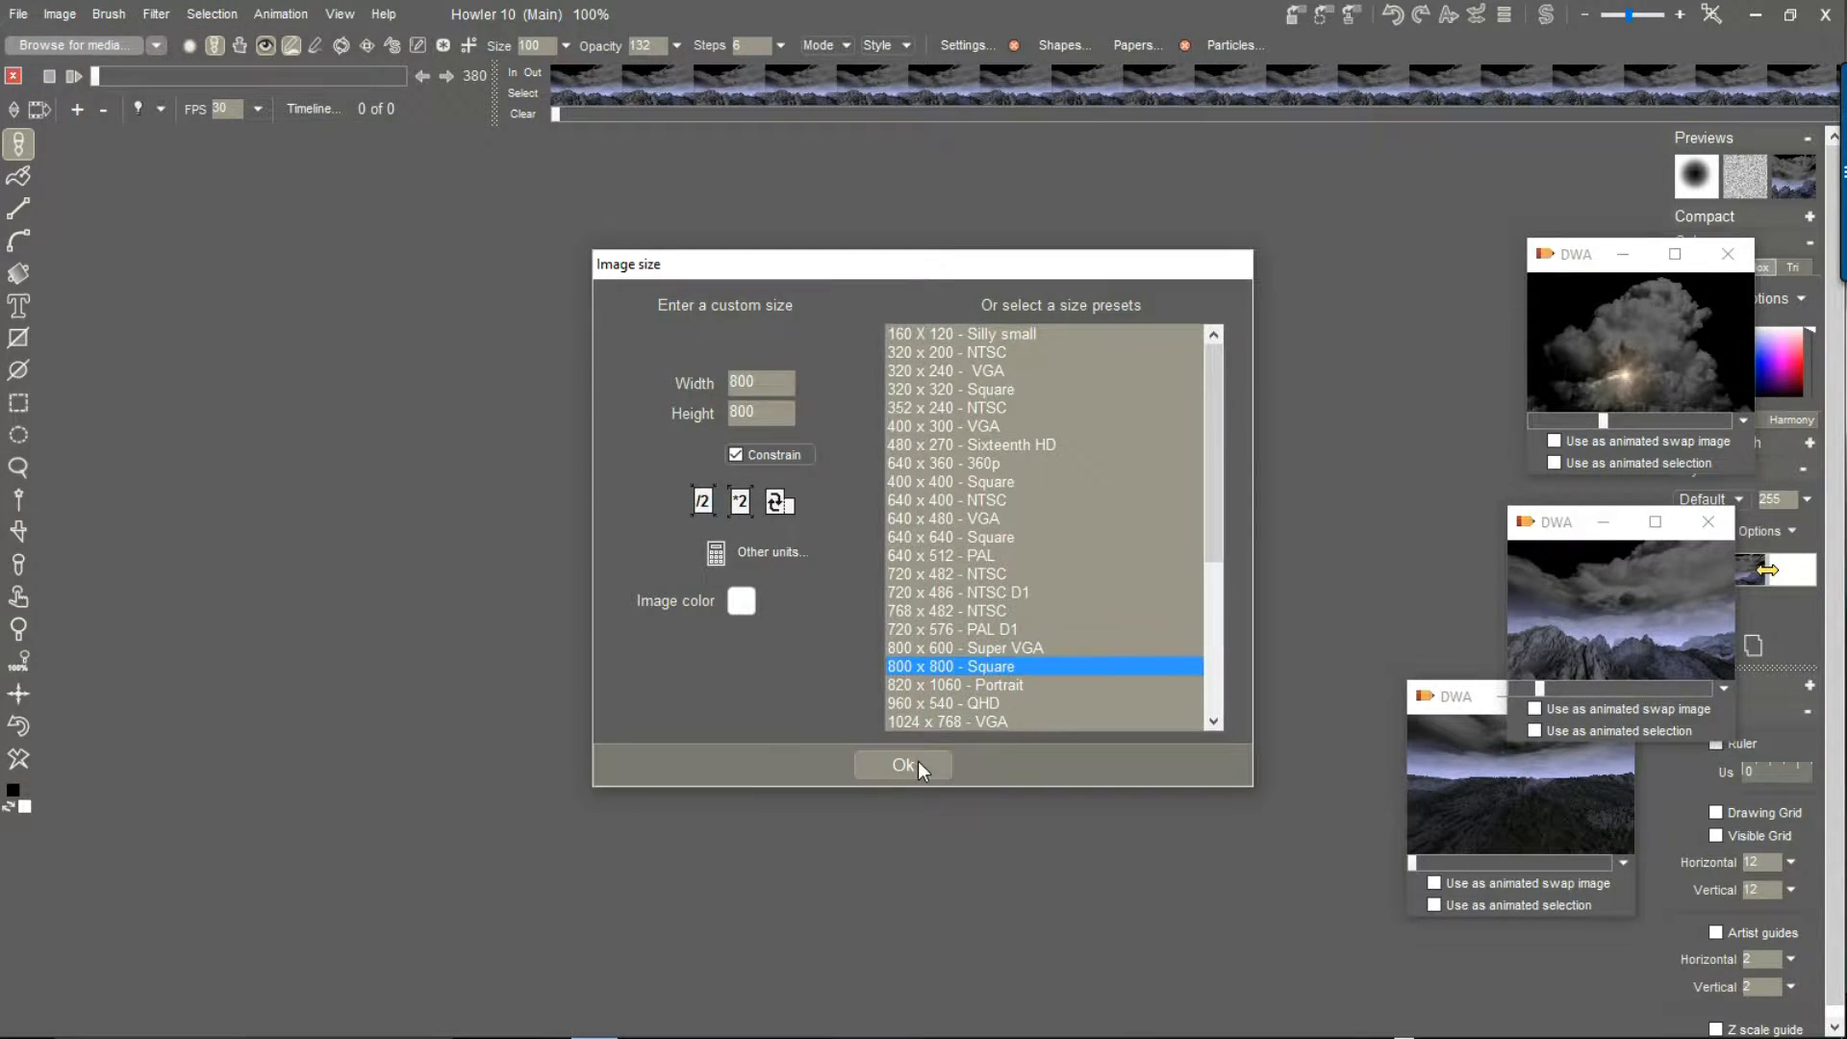
left_click(918, 760)
Fill the blank image with a rendered brick texture using the default colors and sizes
left_click(158, 12)
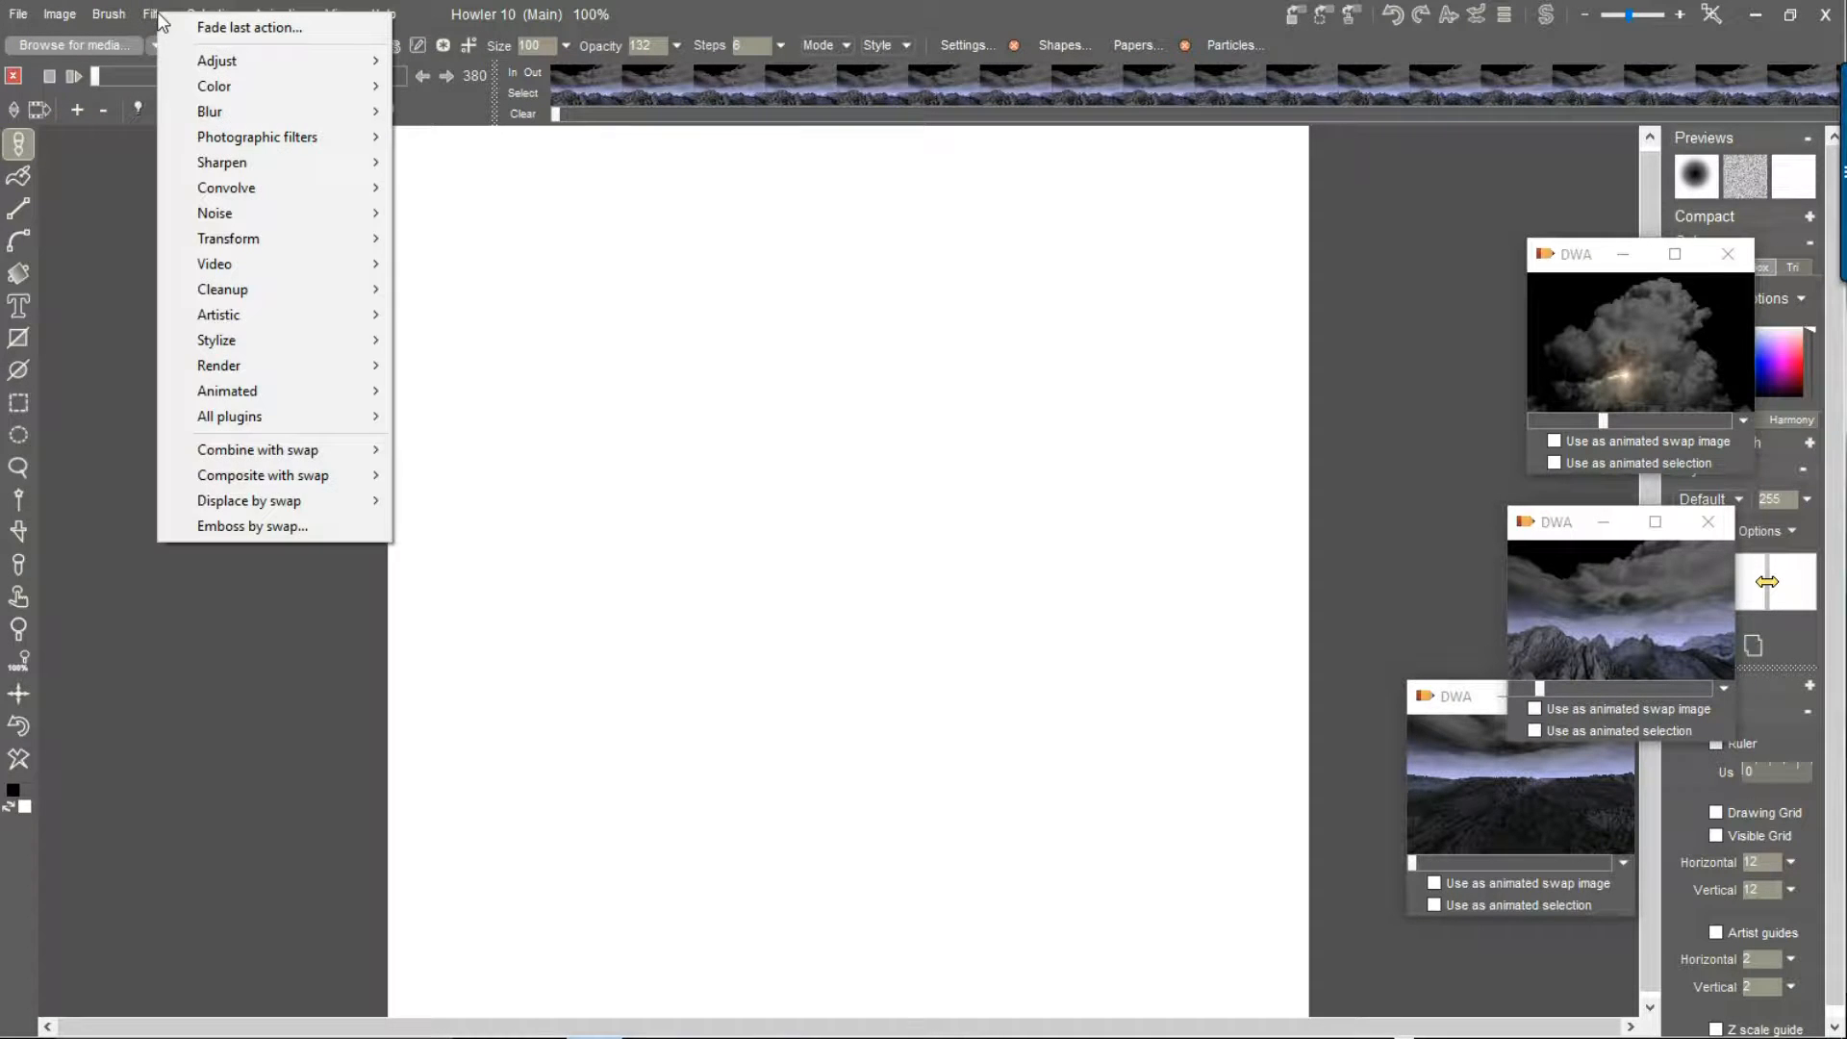
mouse_move(262, 365)
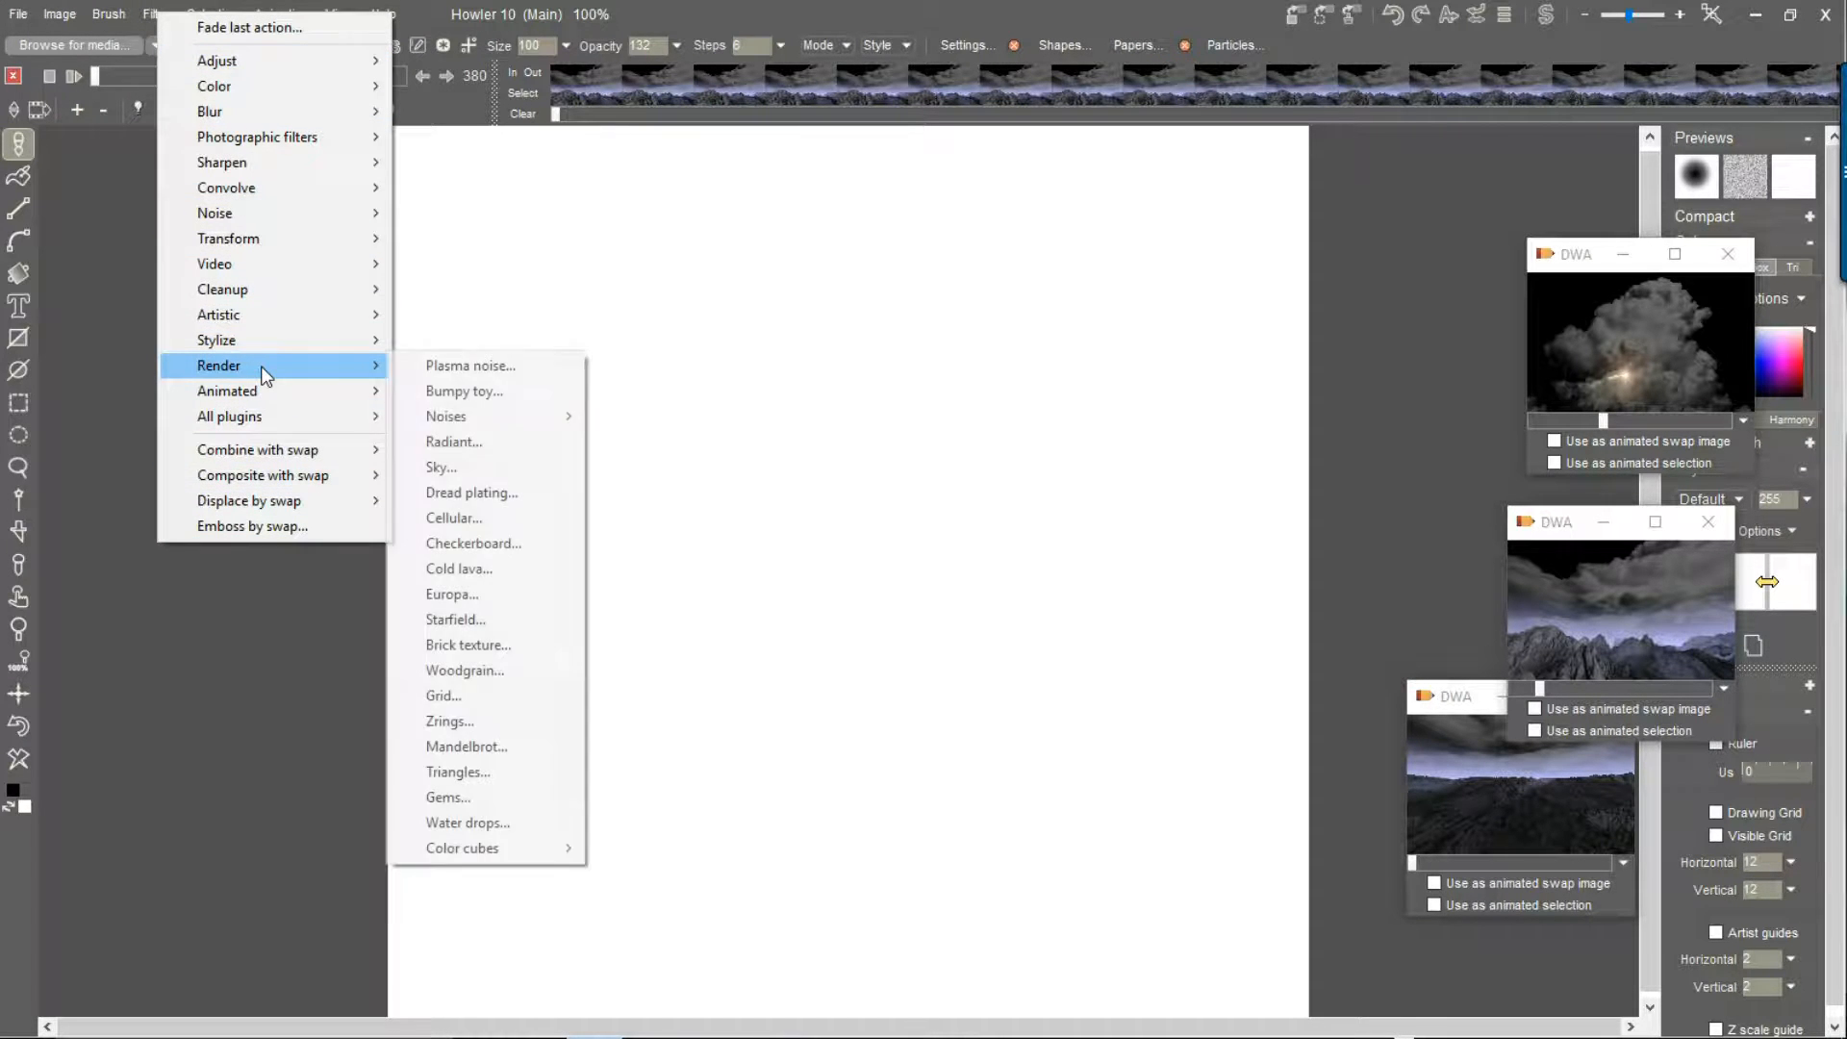
left_click(487, 640)
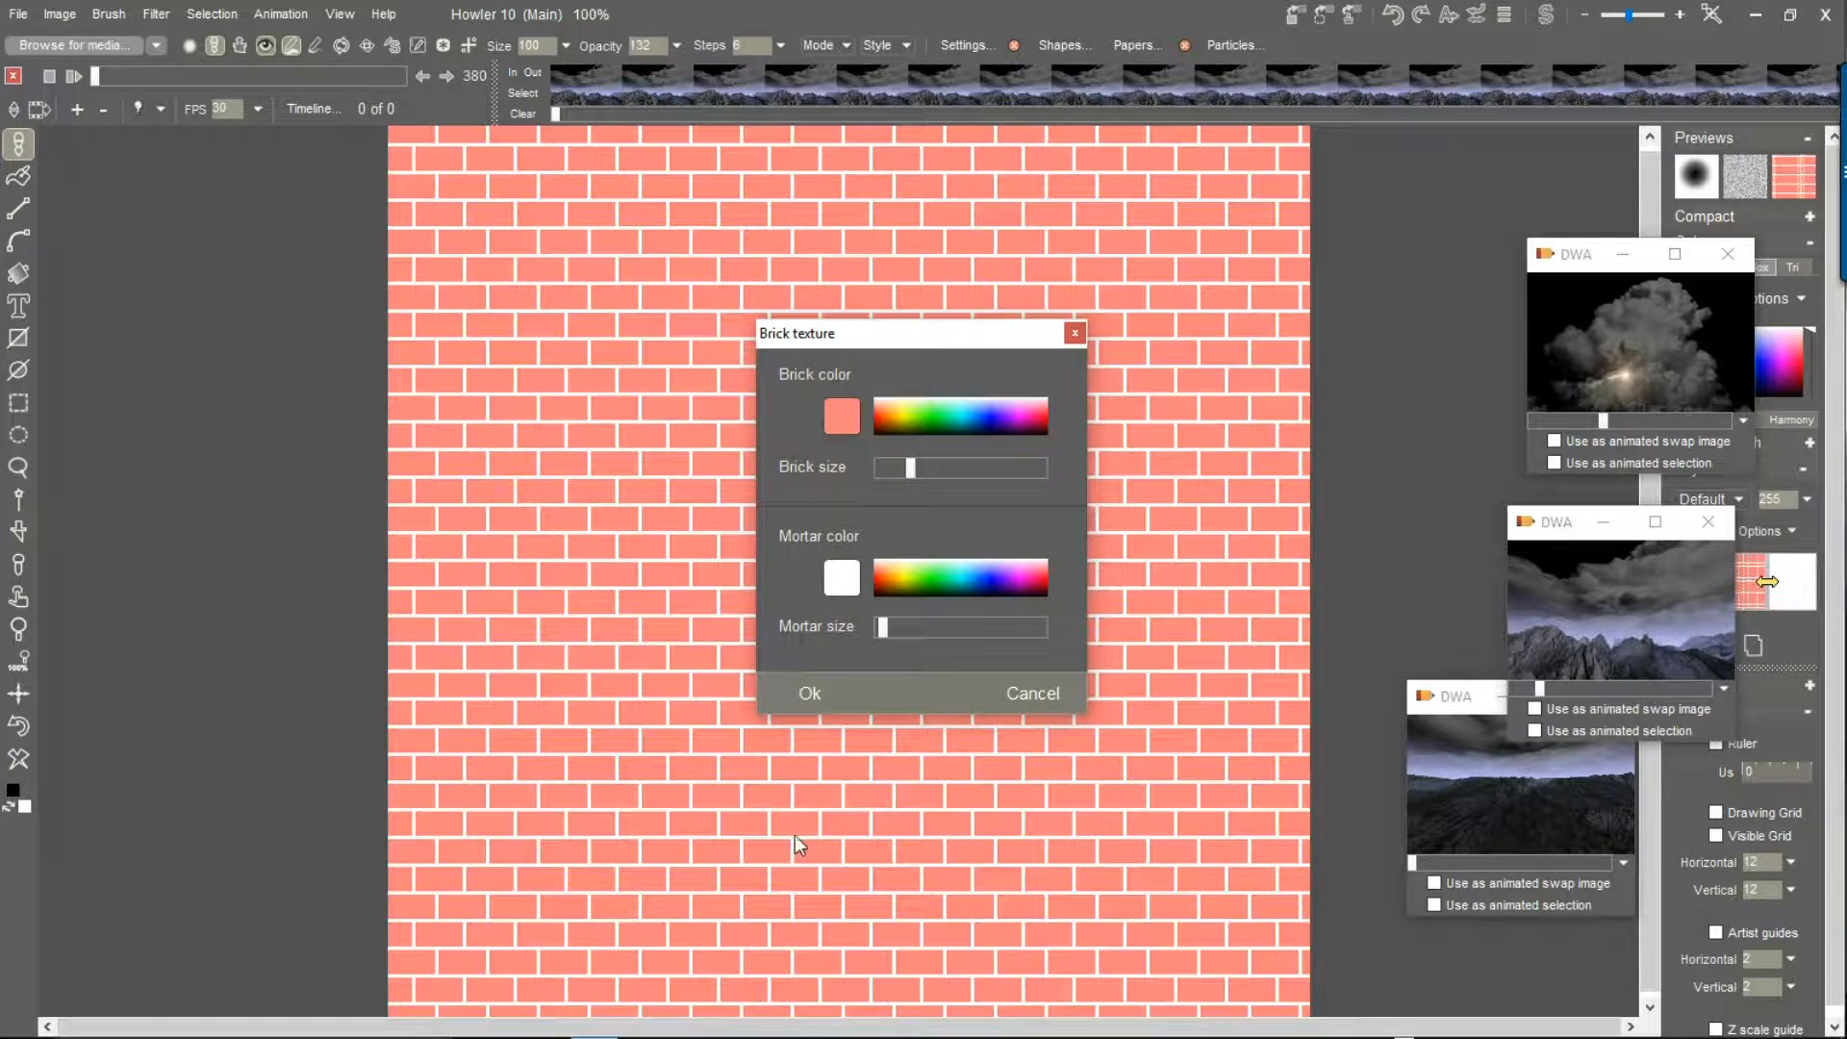
left_click(806, 689)
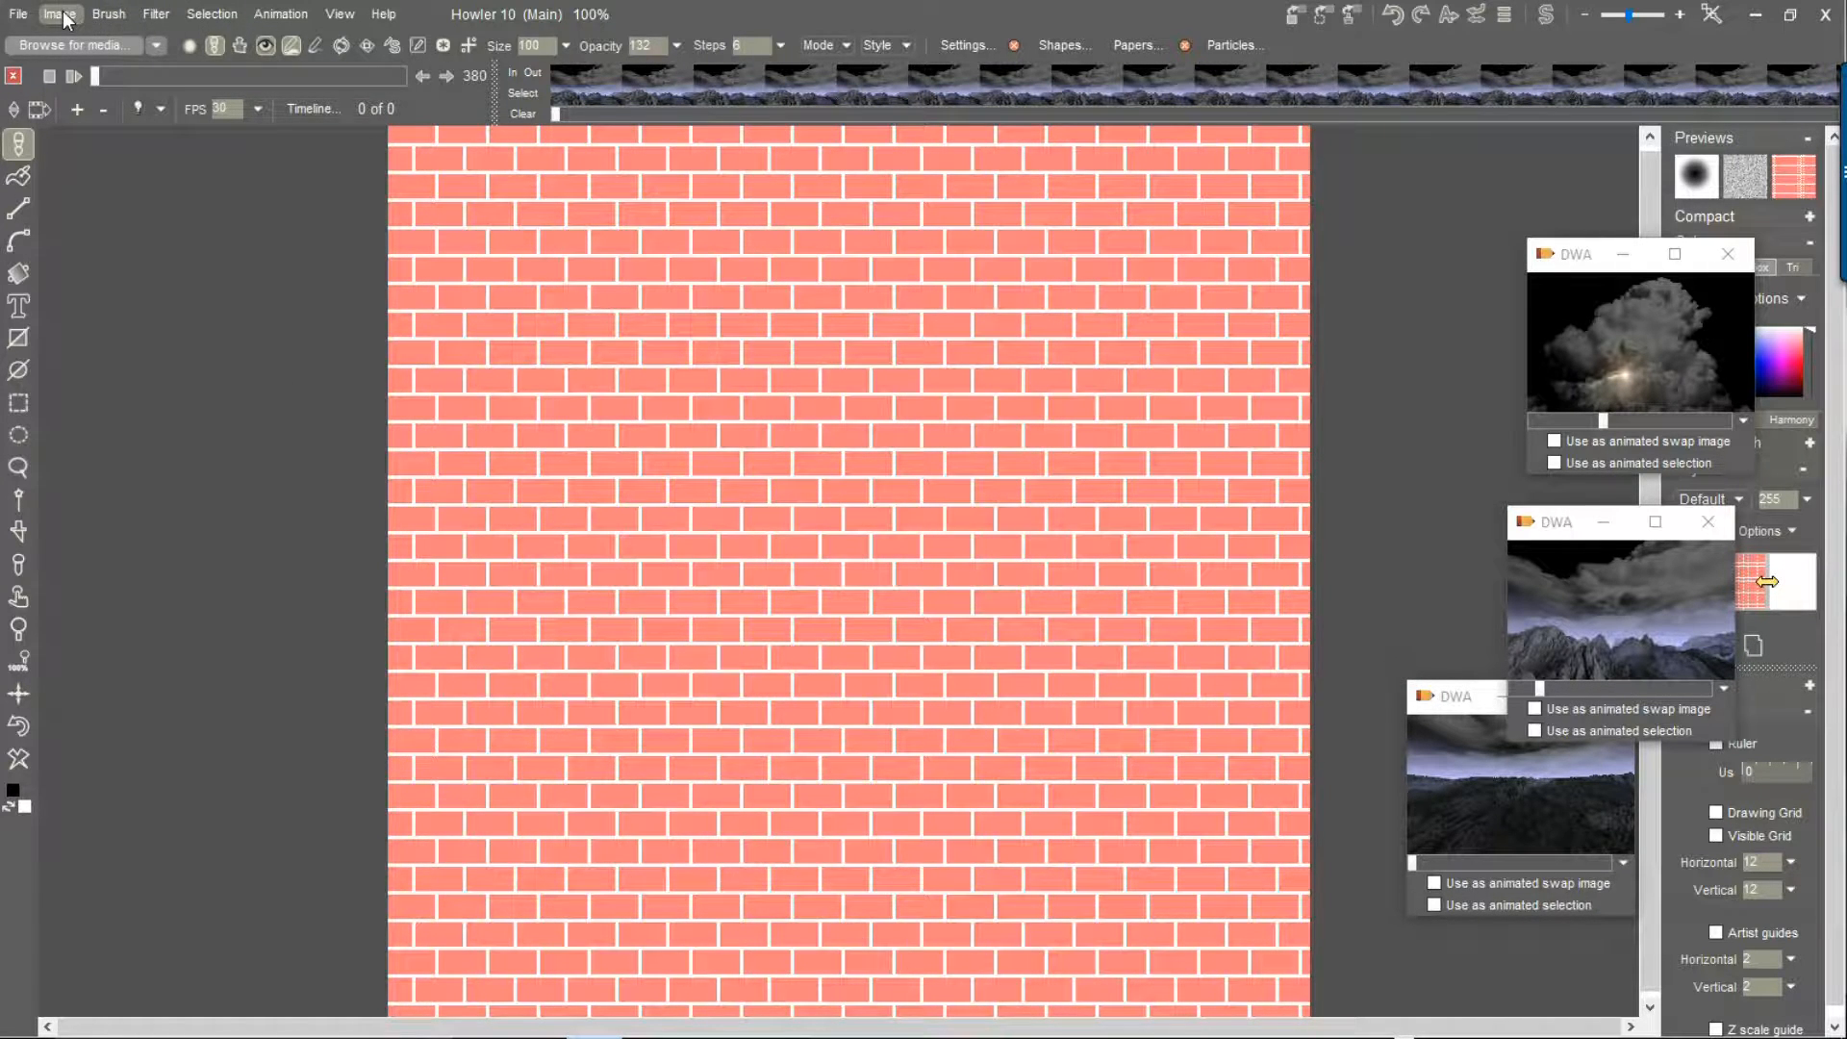
Turn the brick image into a 3D terrain with Puppy Ray GPU and rotate the camera to look across it
left_click(156, 13)
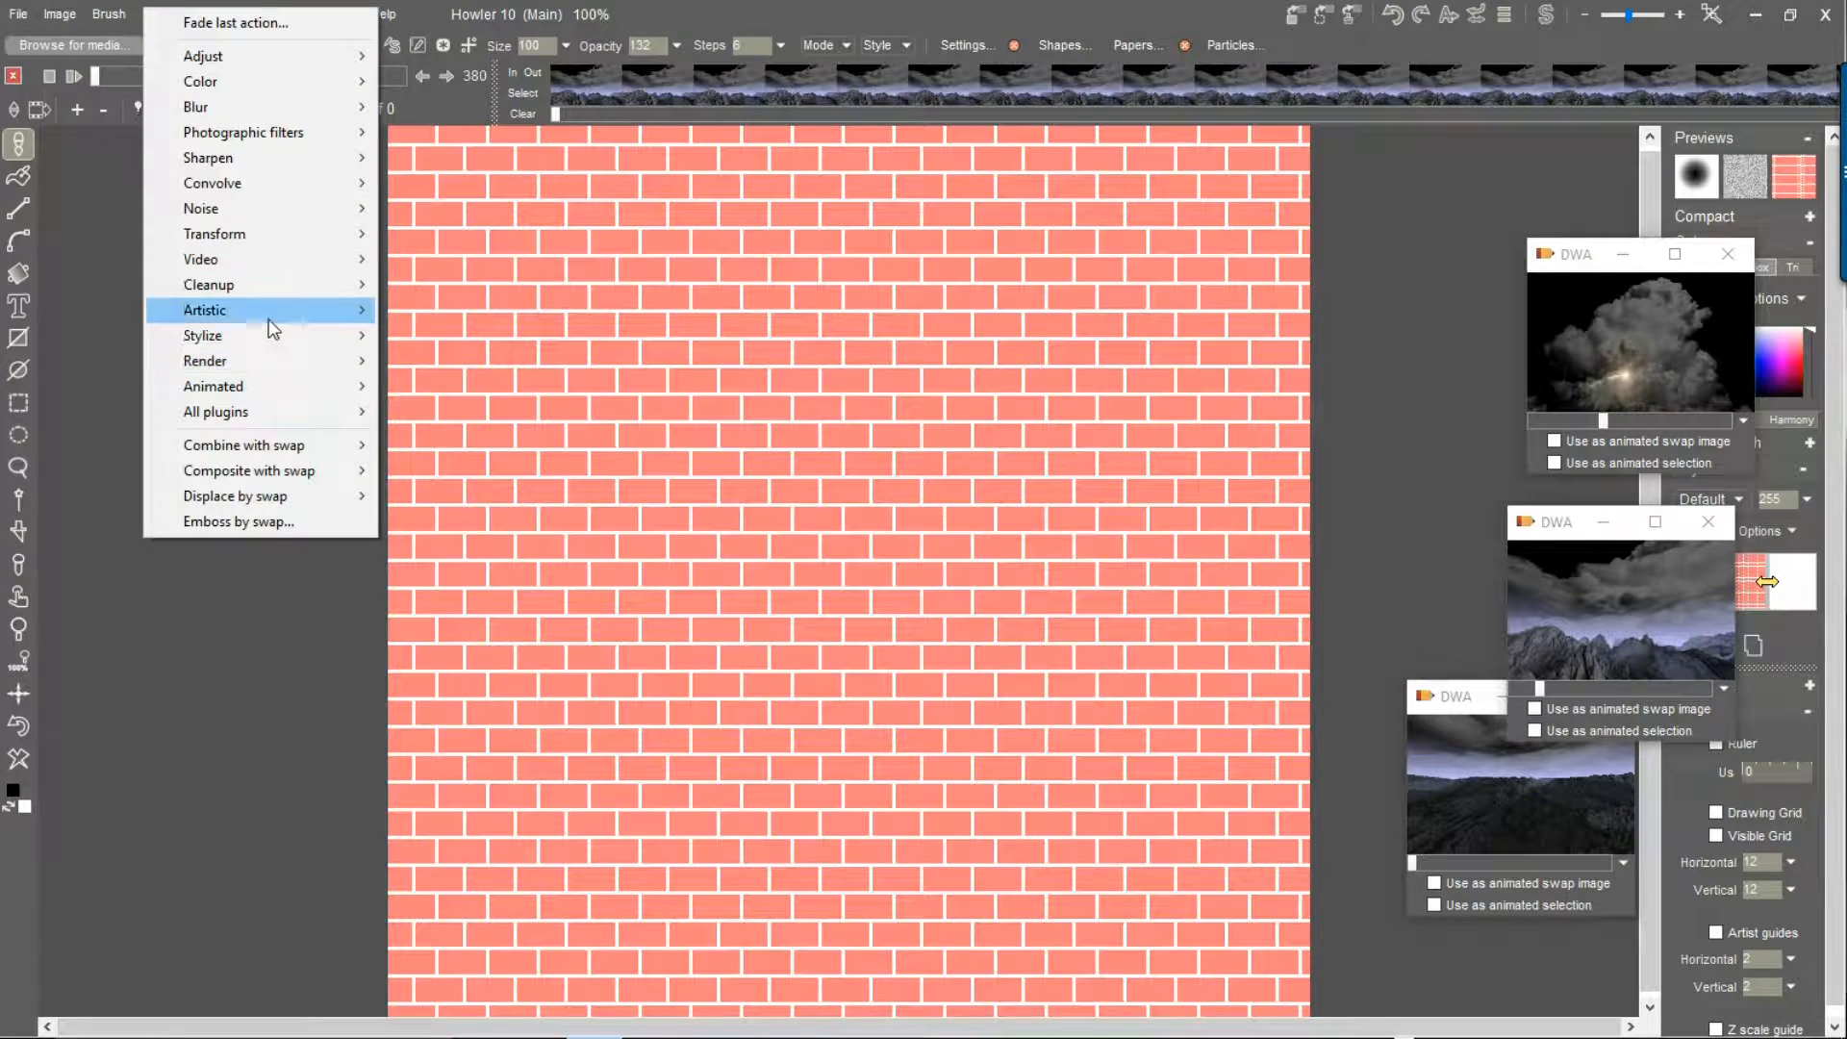
mouse_move(278, 373)
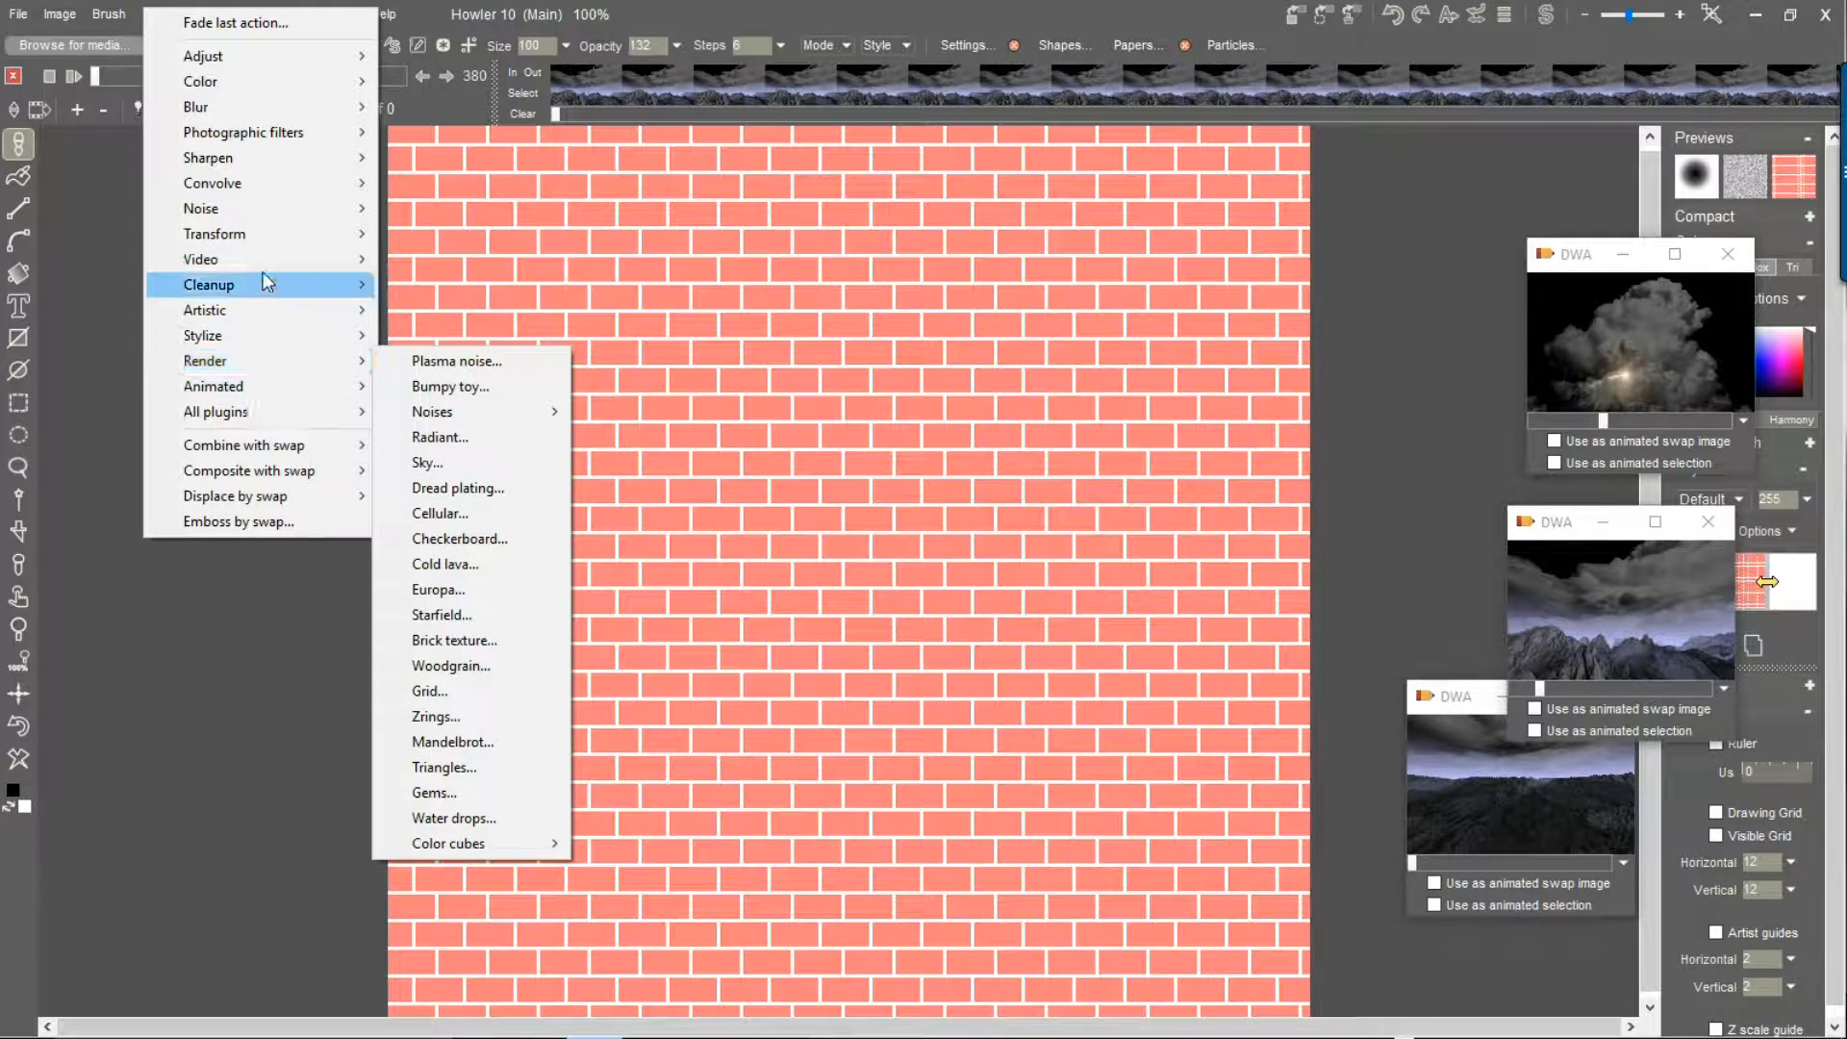
mouse_move(264, 235)
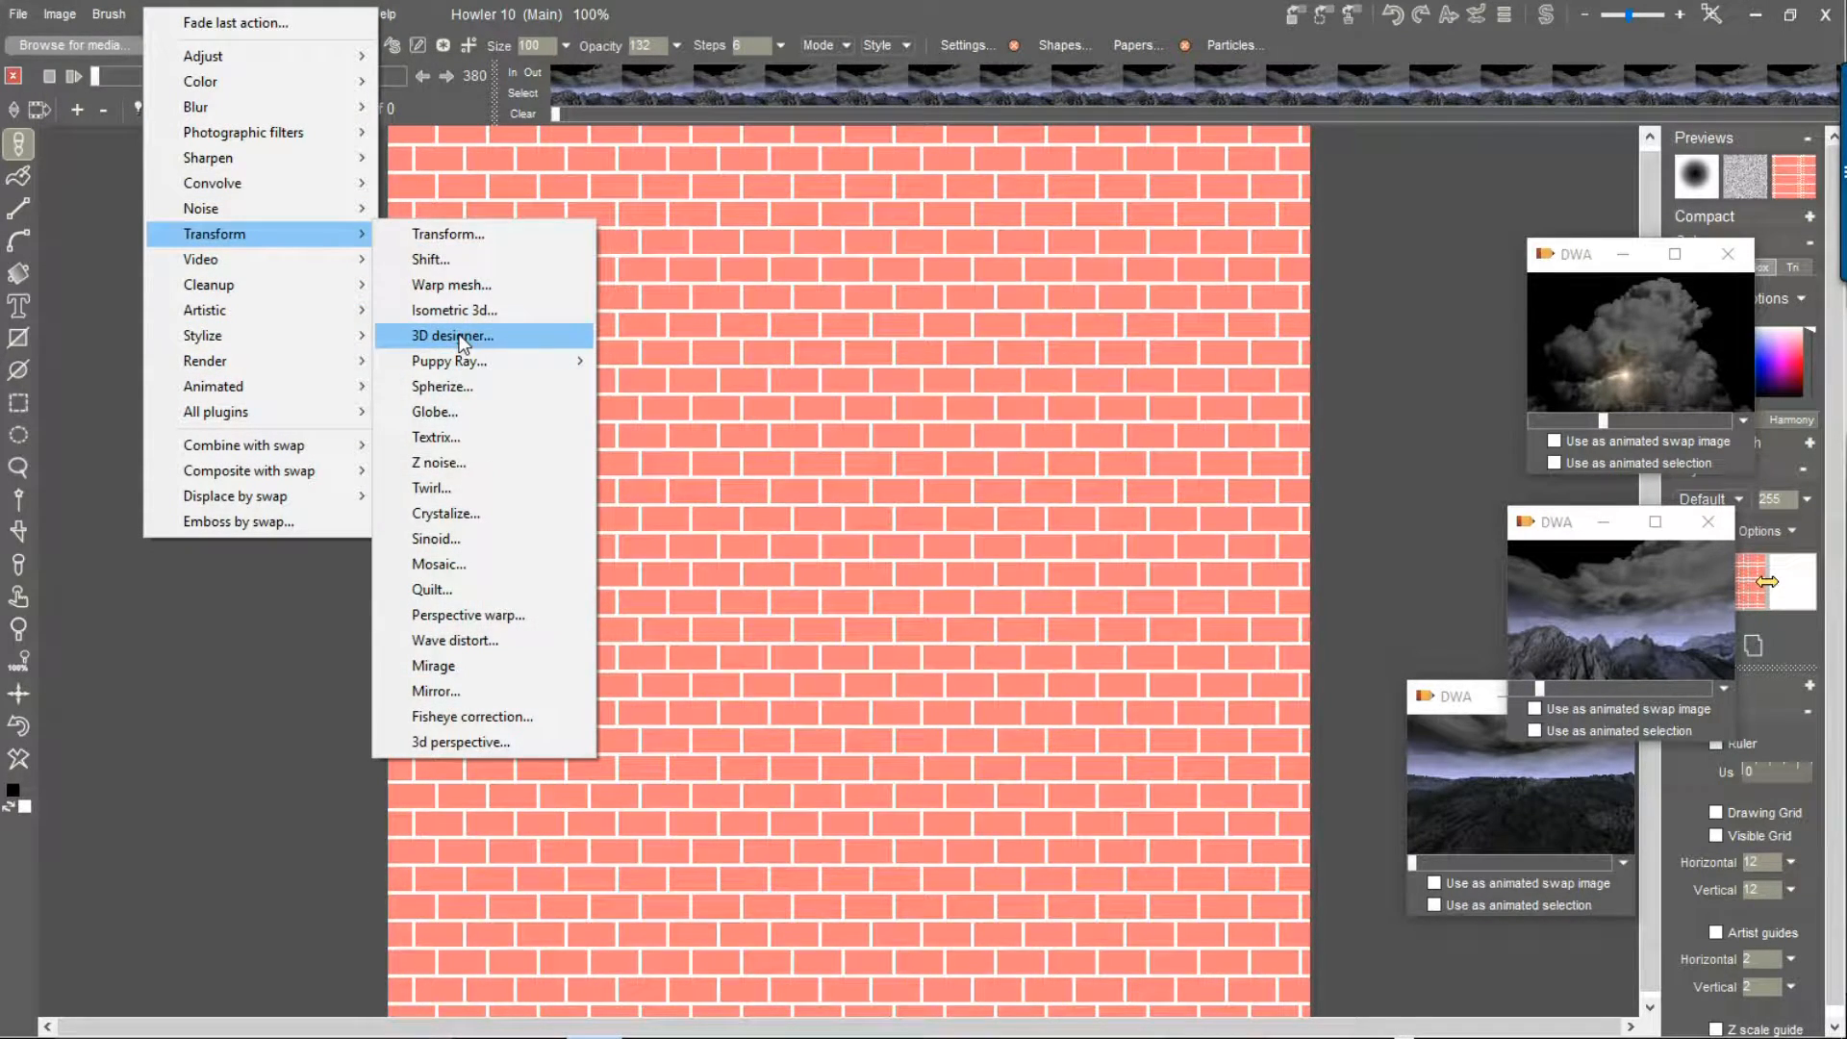
mouse_move(460, 361)
left_click(664, 388)
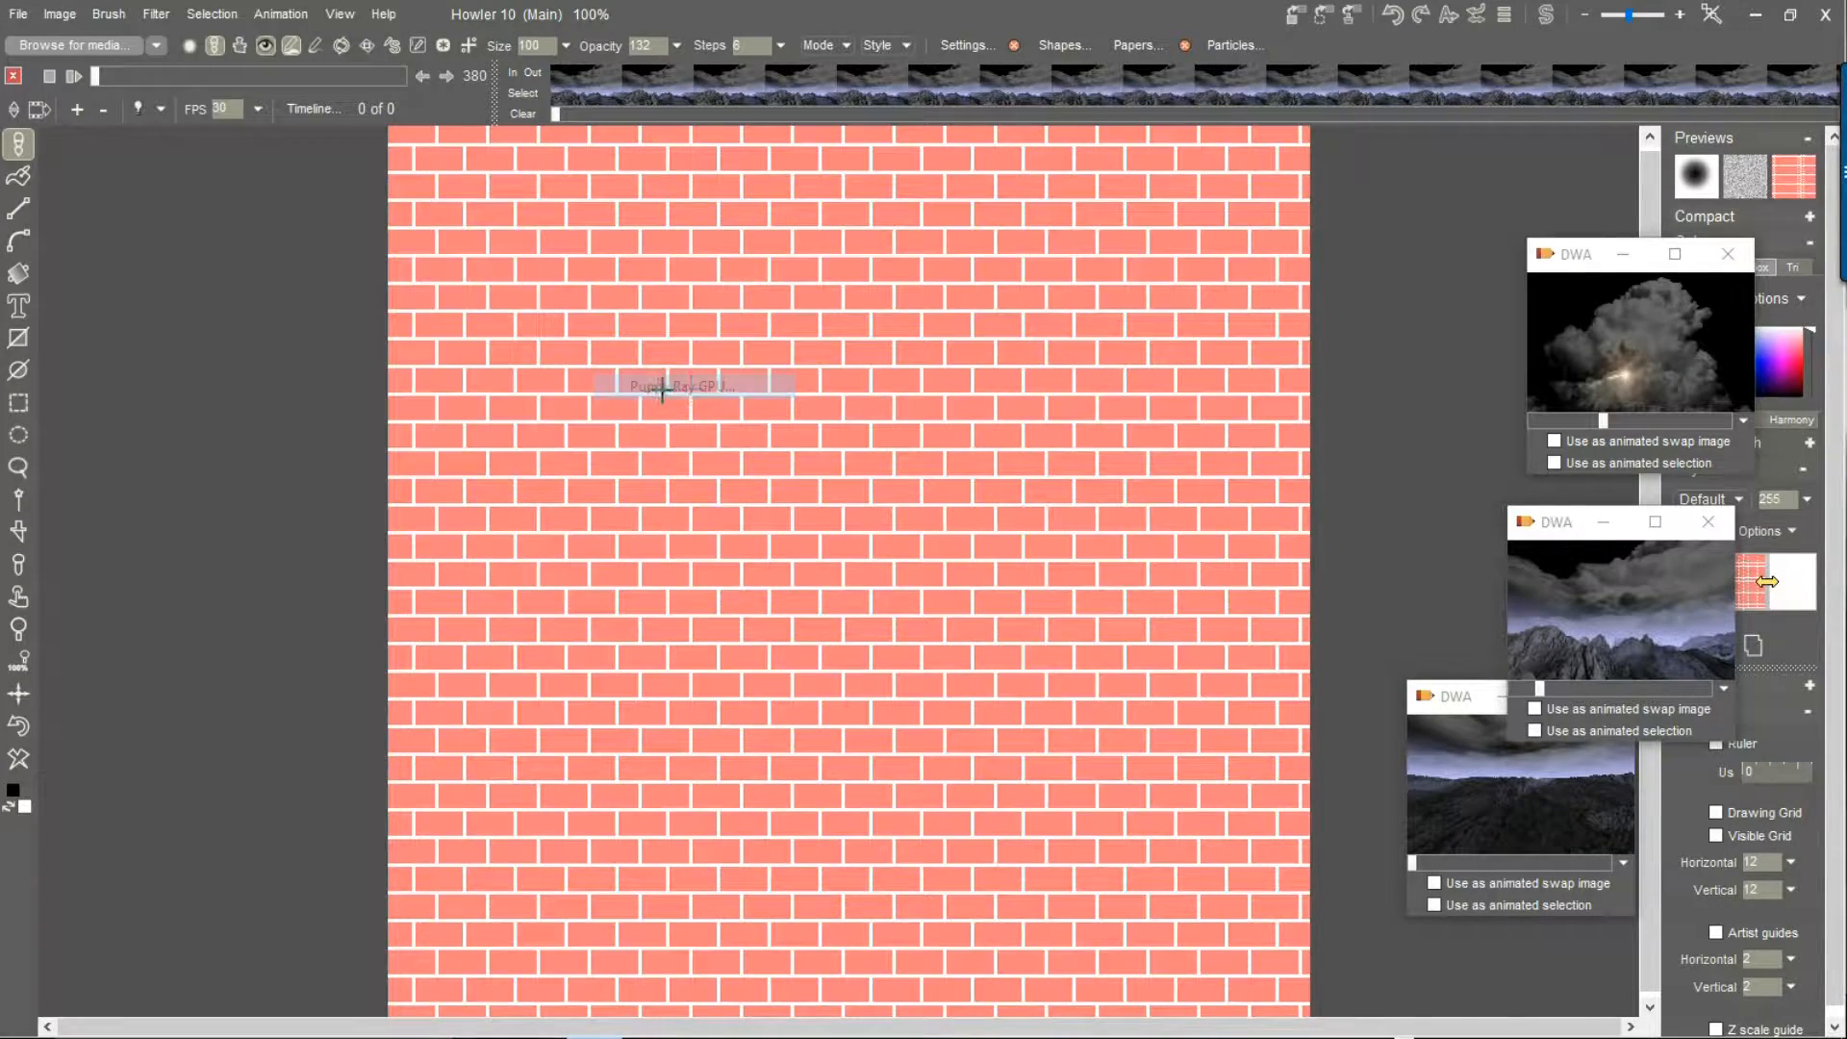
left_click_drag(902, 241, 313, 239)
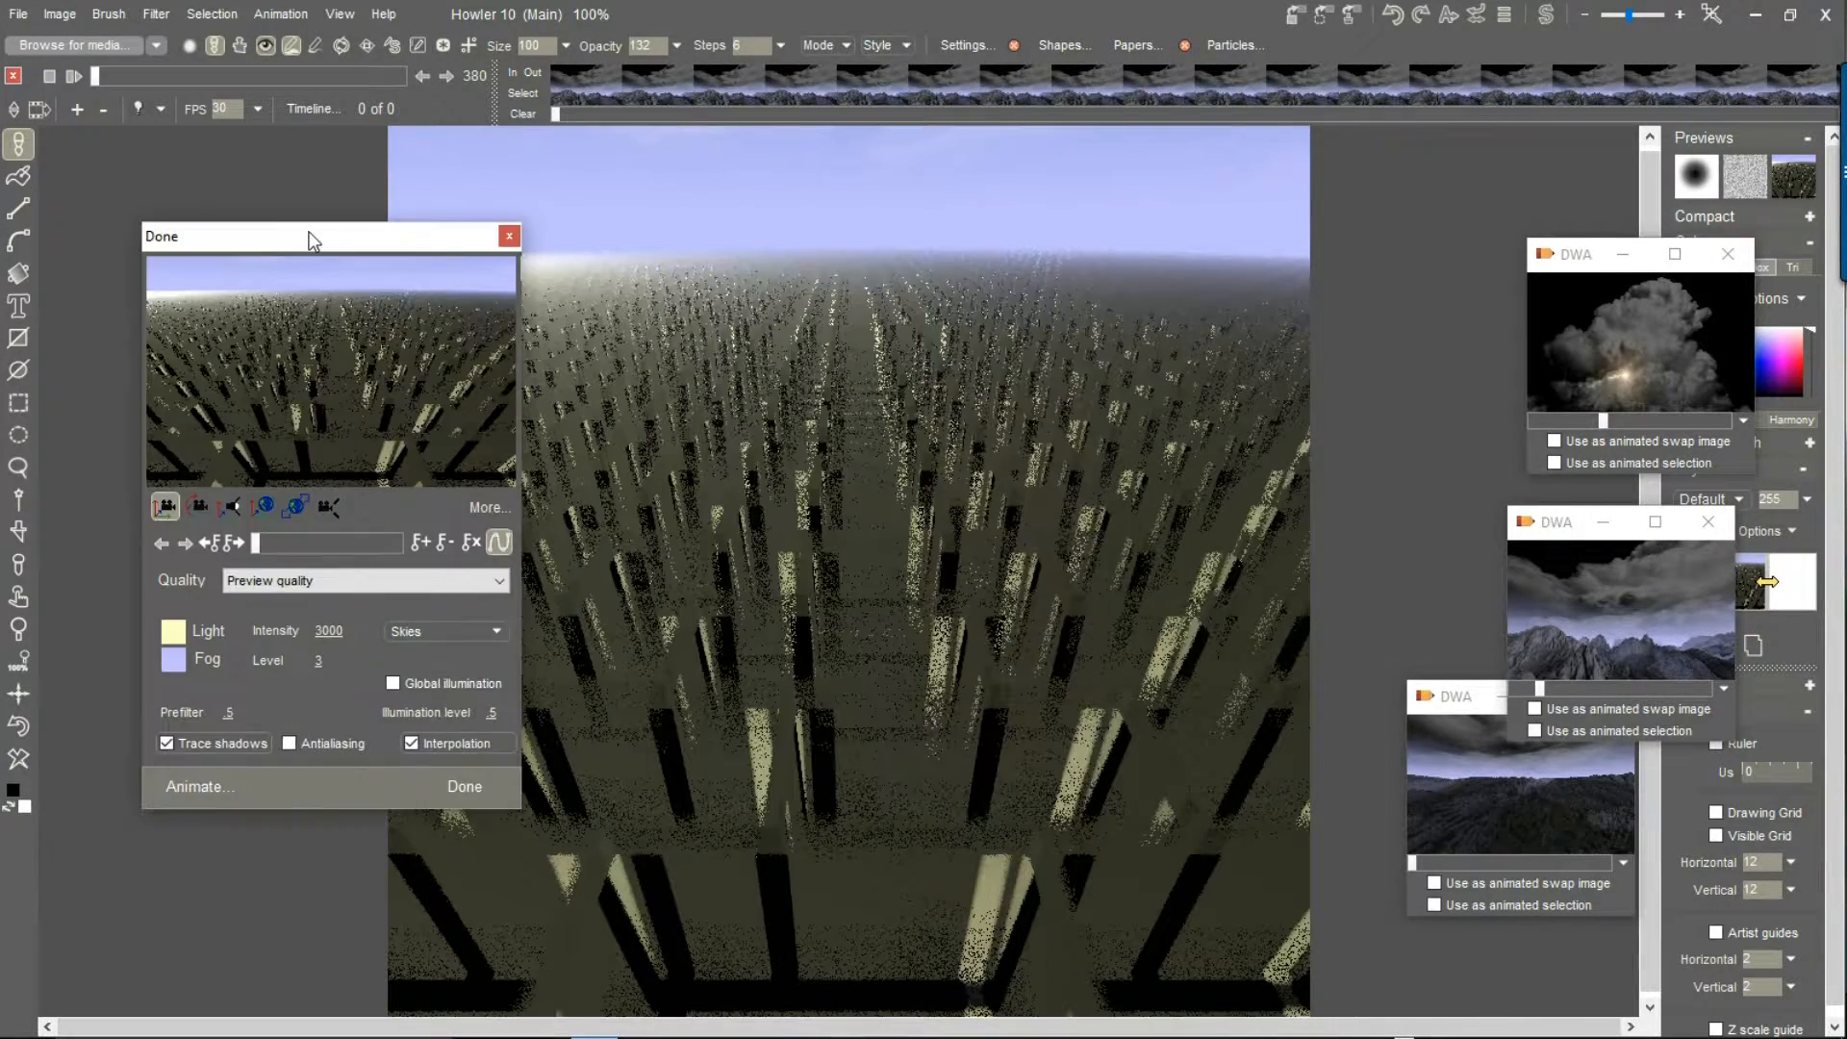
left_click(198, 508)
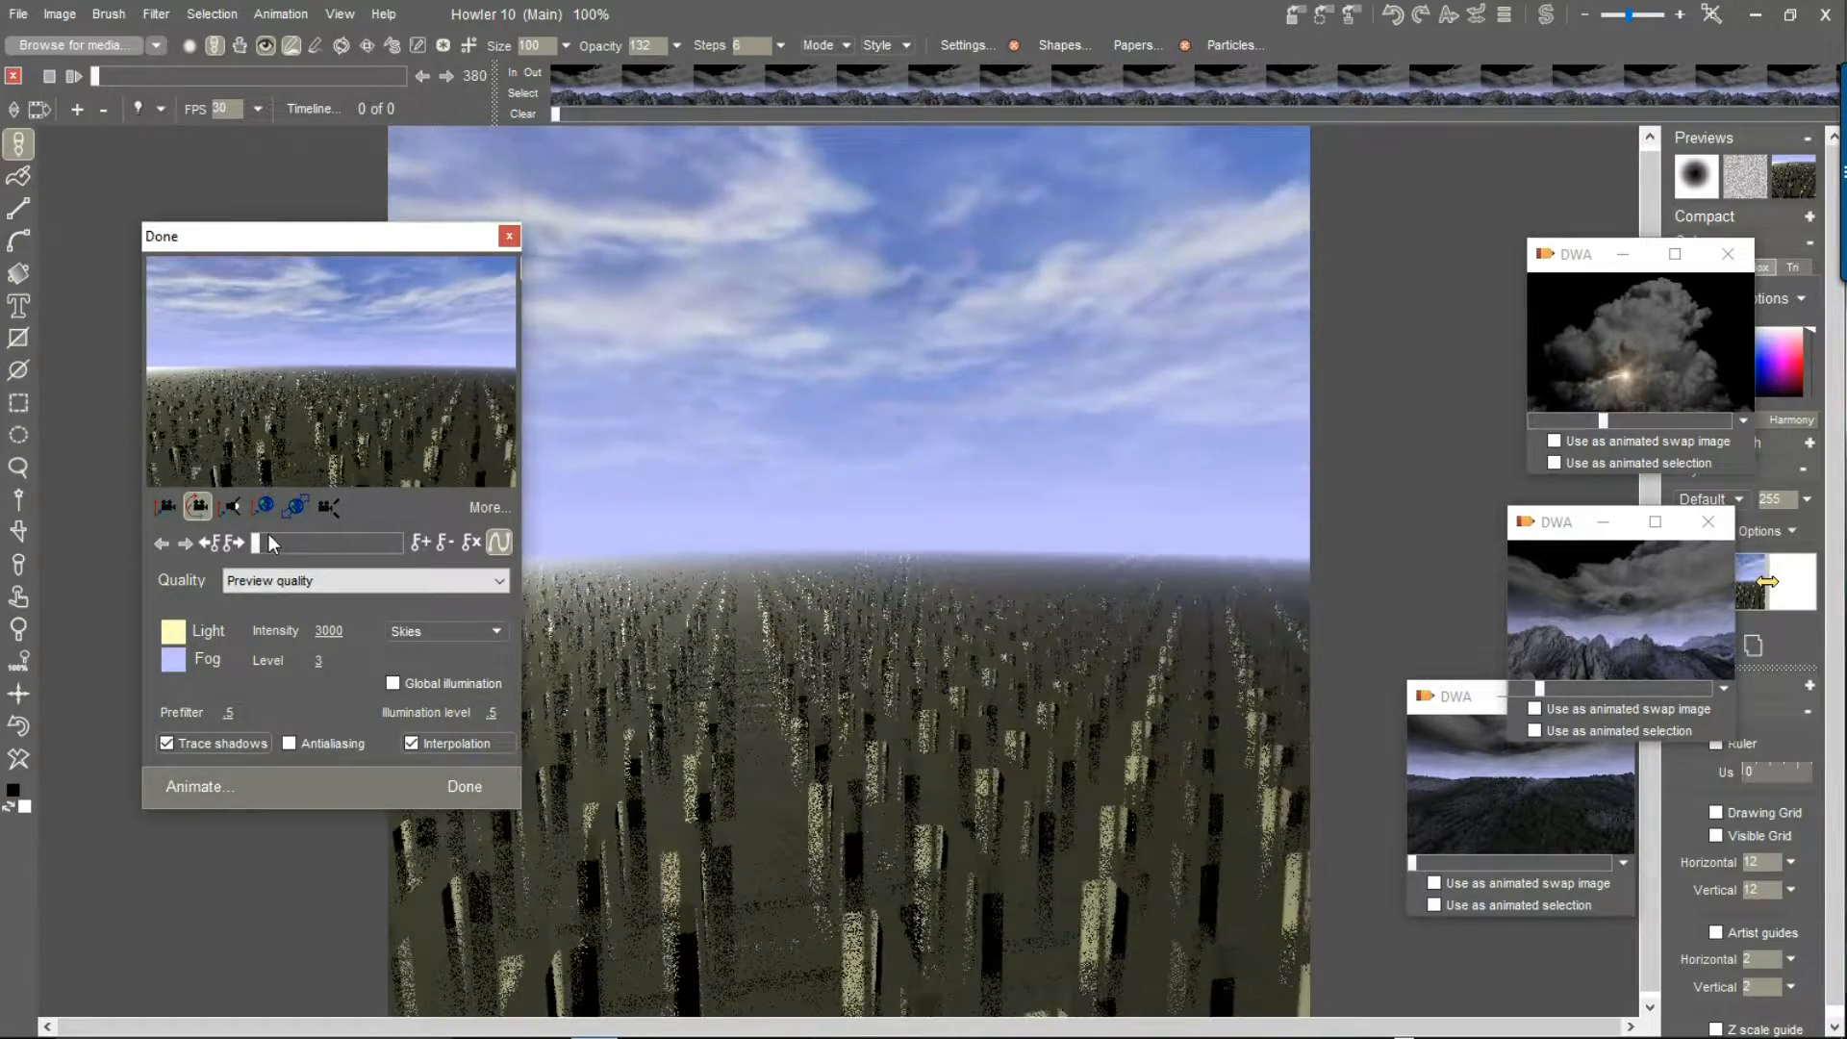
left_click_drag(91, 522, 112, 426)
Change the landscape's sky to the orange sunset and slightly adjust the camera view
left_click(471, 630)
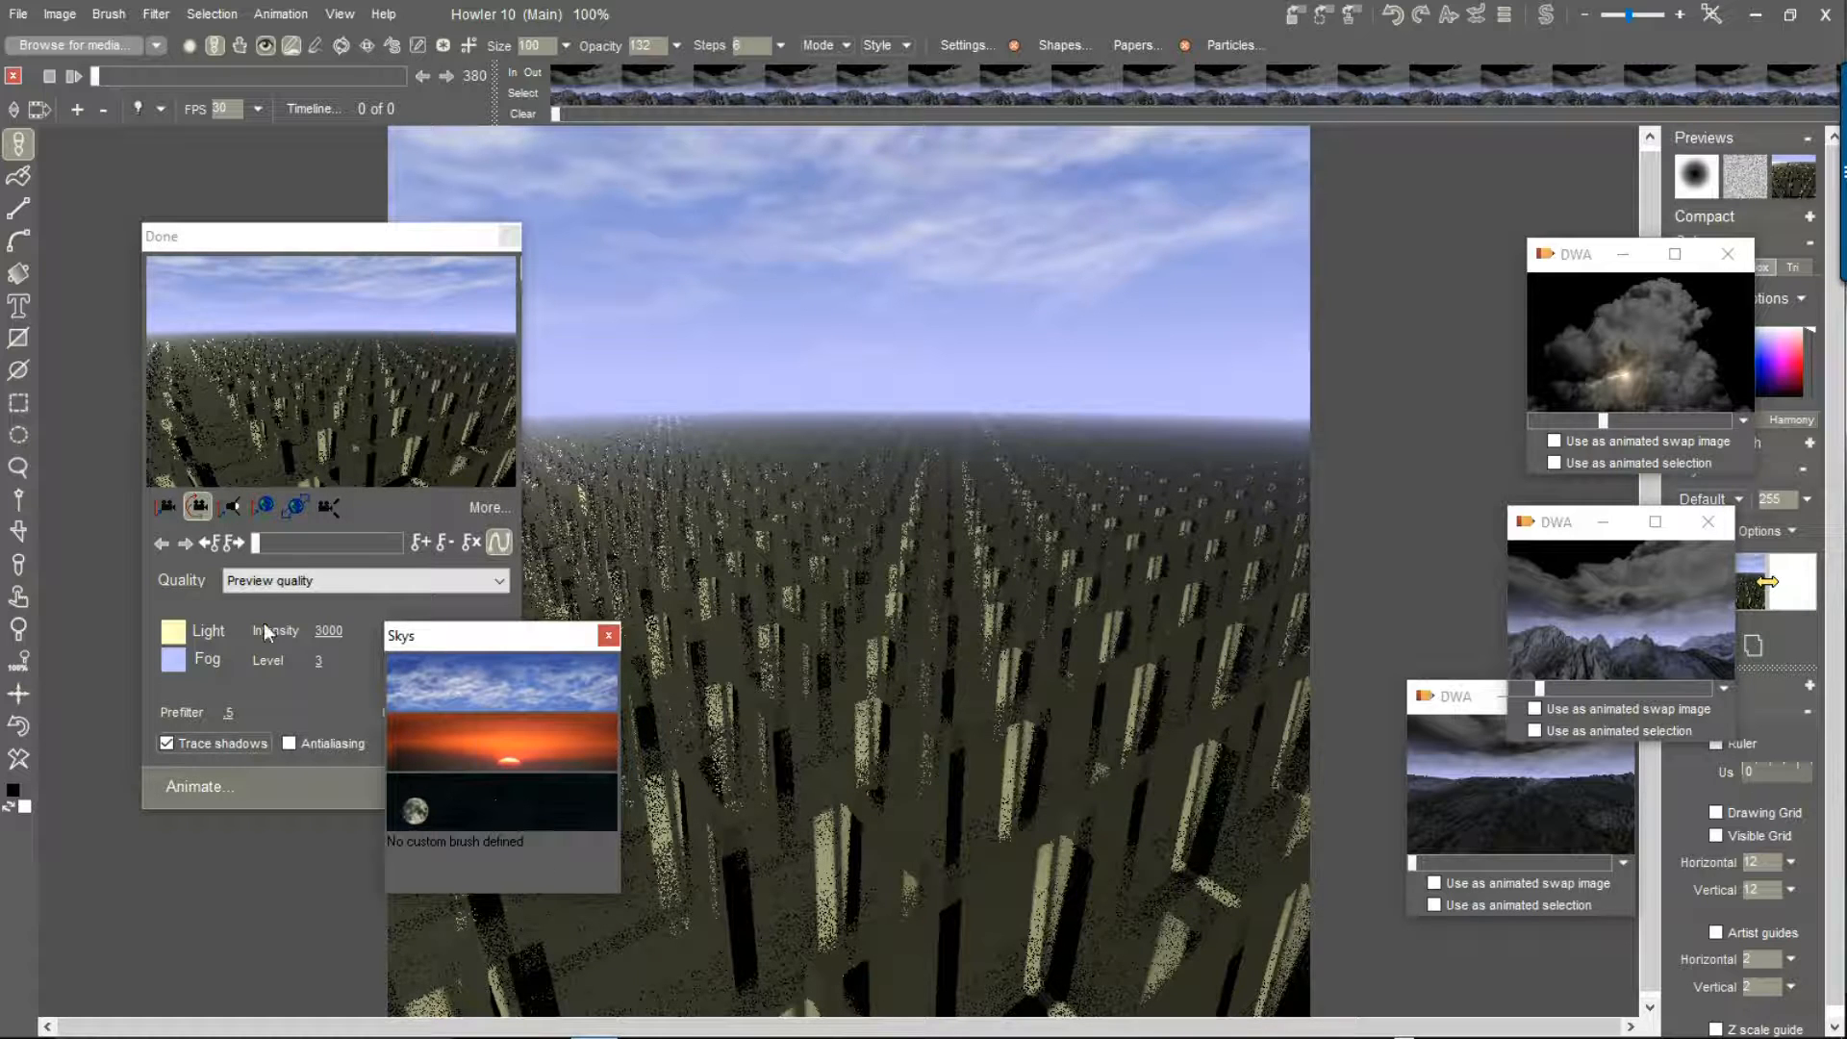
left_click(507, 727)
left_click_drag(516, 419, 454, 397)
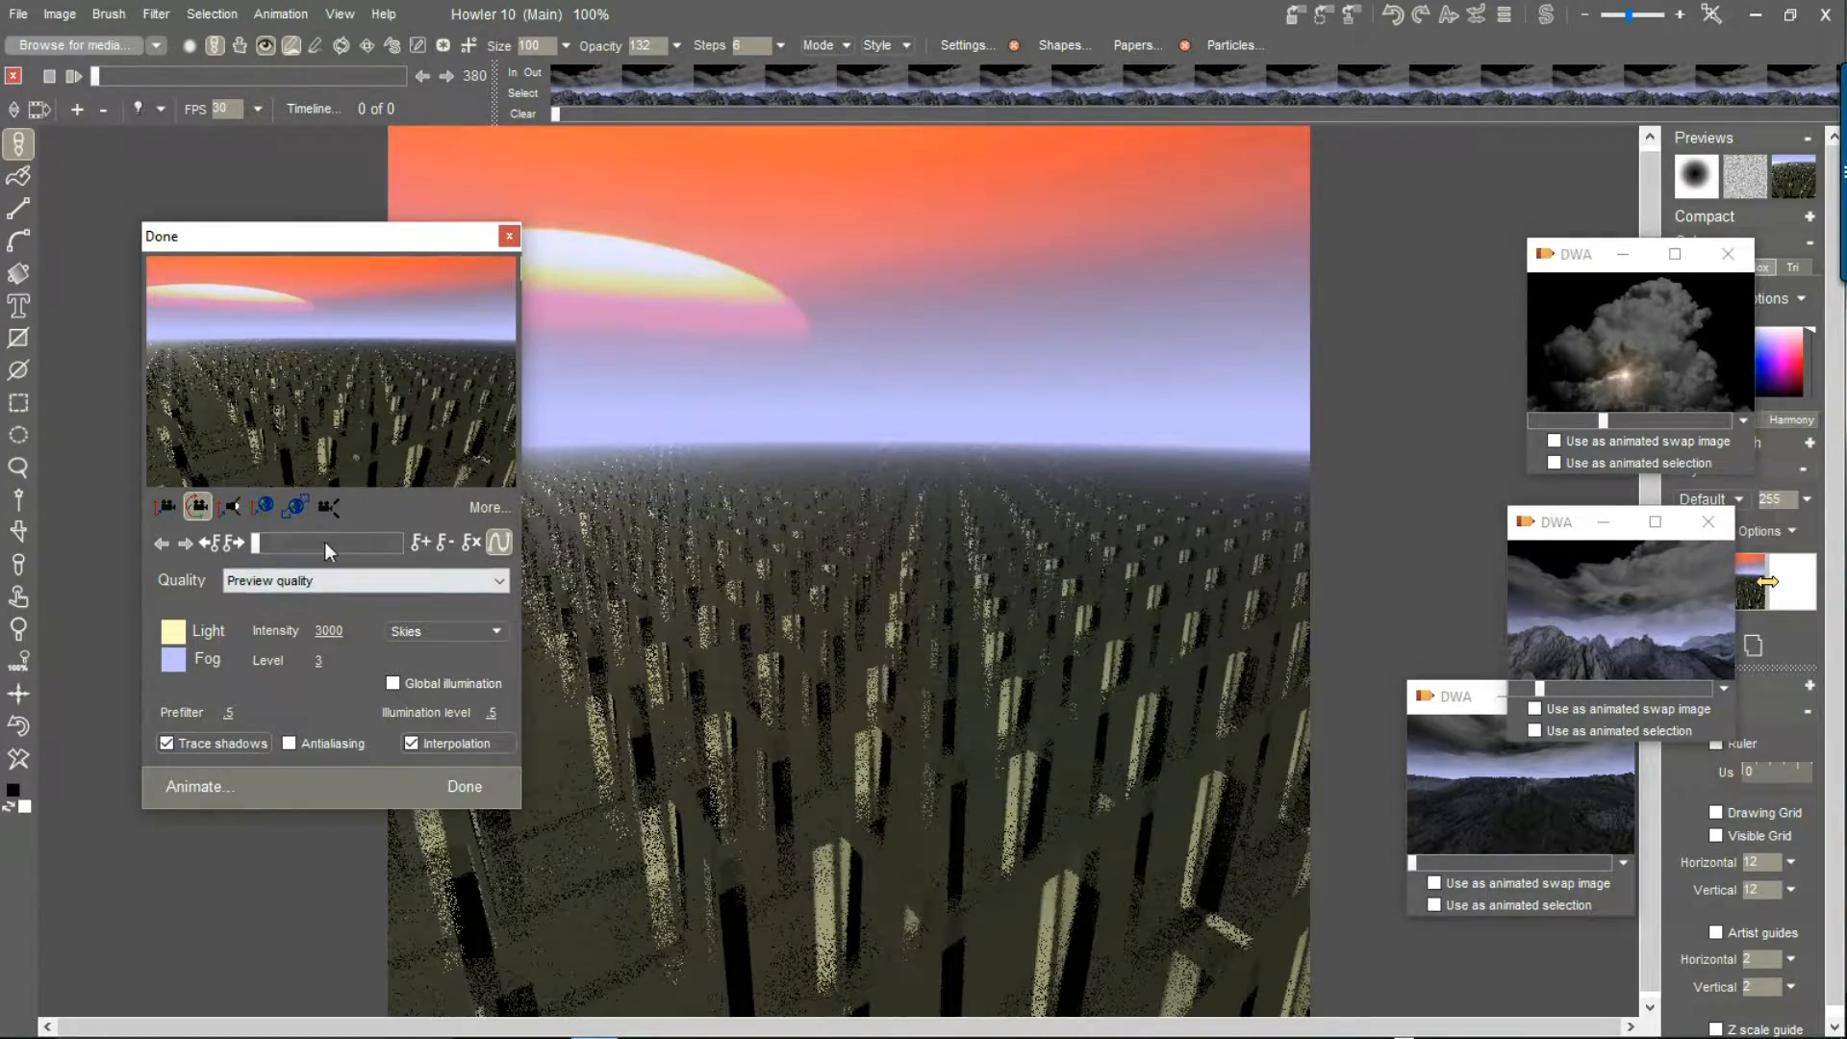
Try a reflective water level across the brick terrain, then lower it beneath the mortar walls
left_click(298, 505)
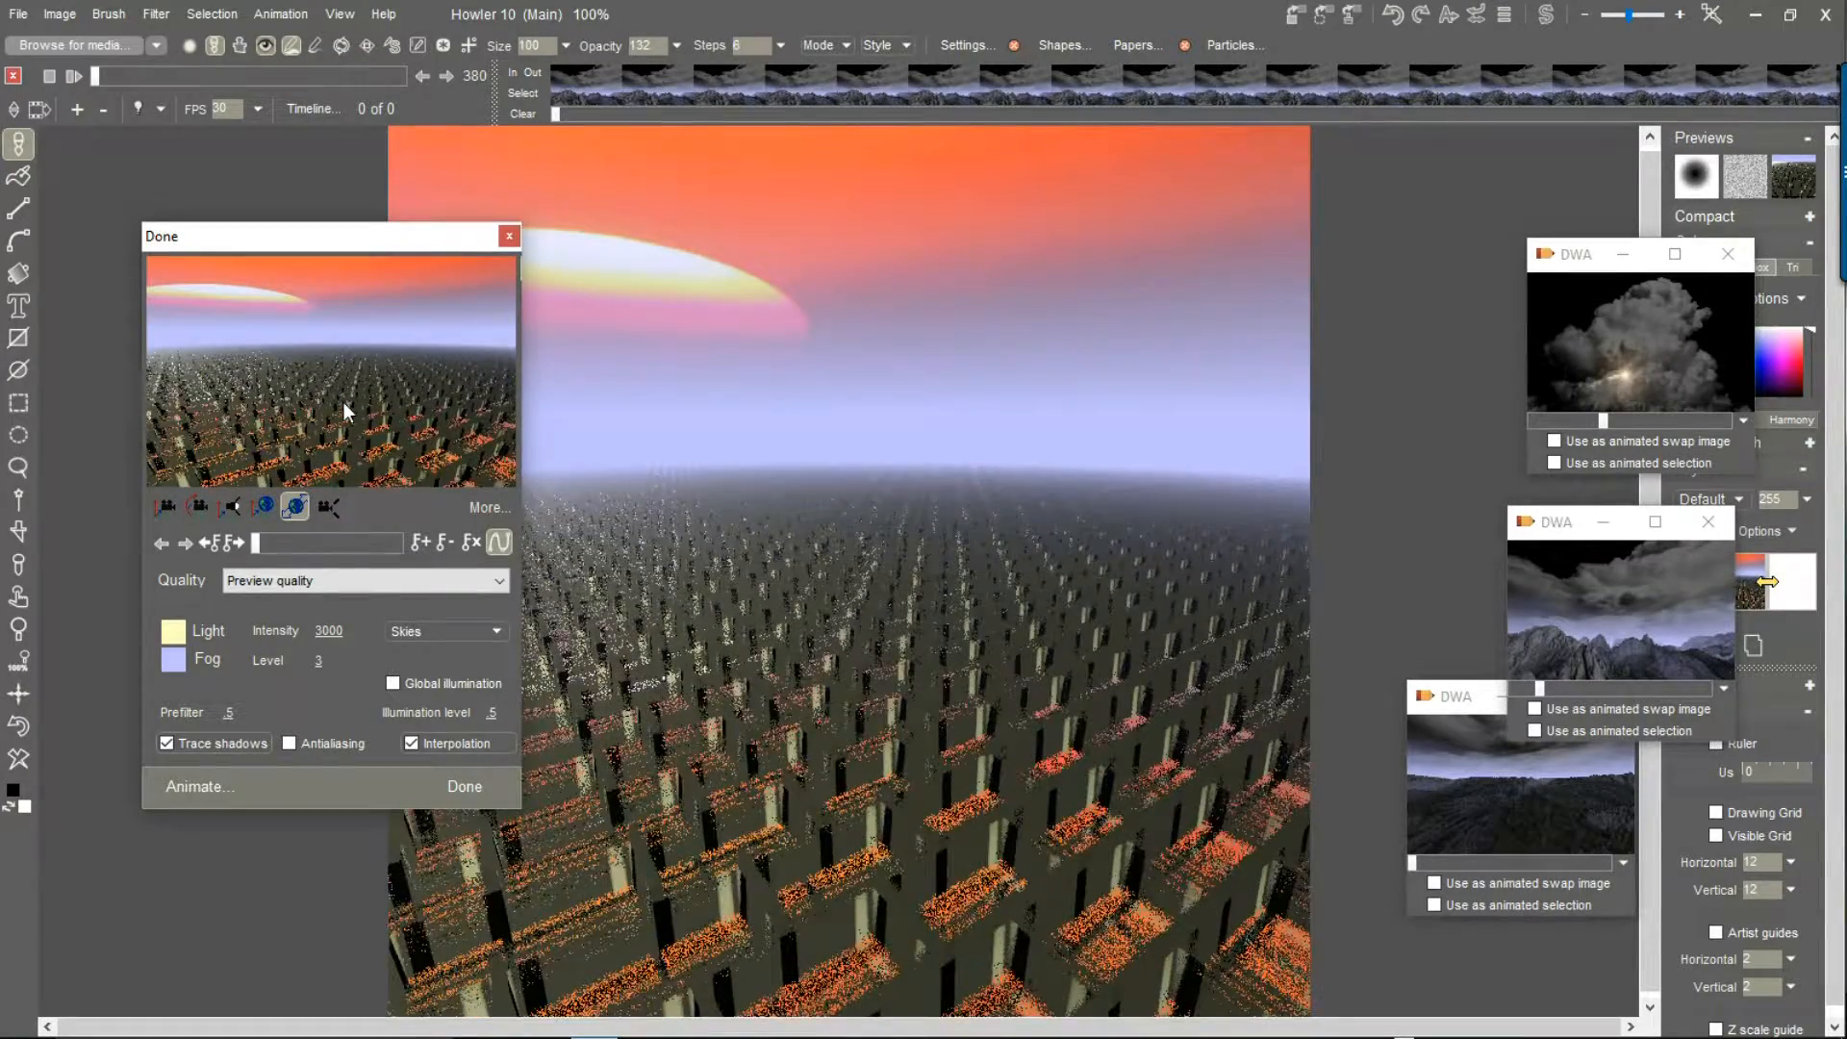
left_click_drag(344, 408, 346, 414)
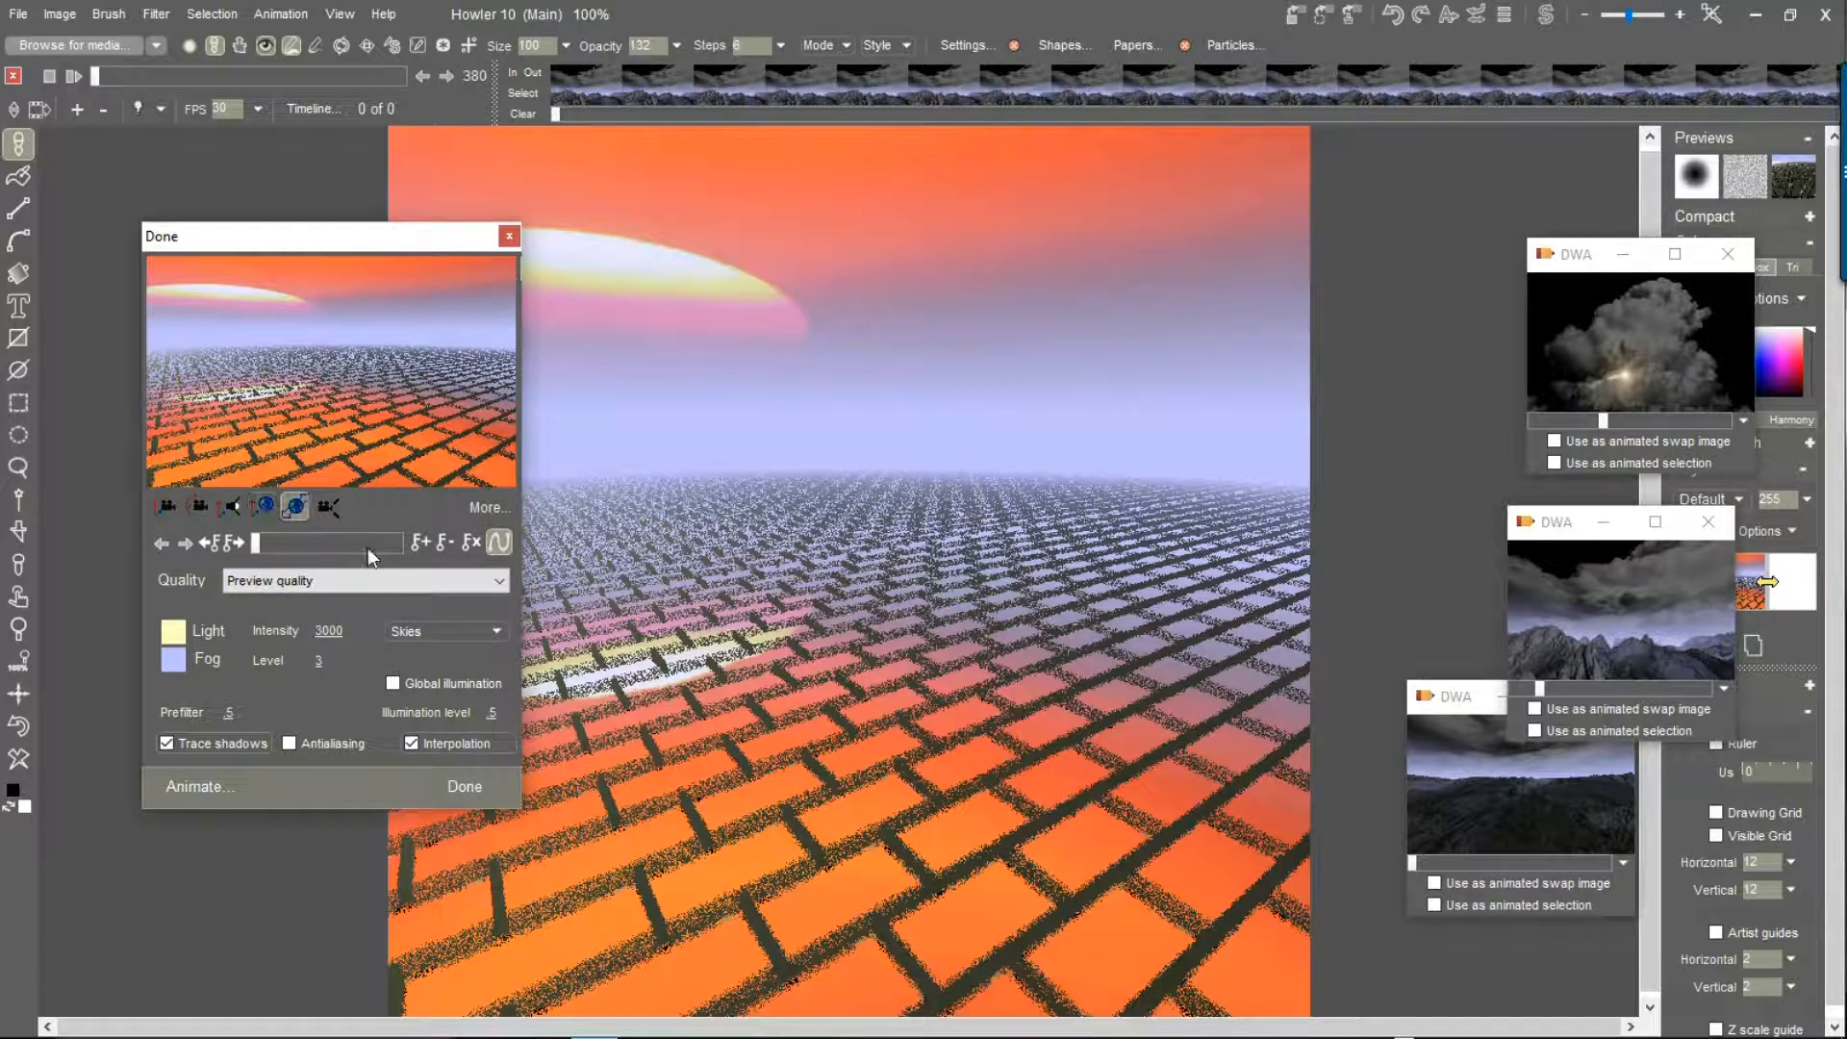
left_click_drag(340, 412, 344, 390)
Render the brick landscape at High quality and close the Puppy Ray settings
left_click(293, 582)
left_click(291, 648)
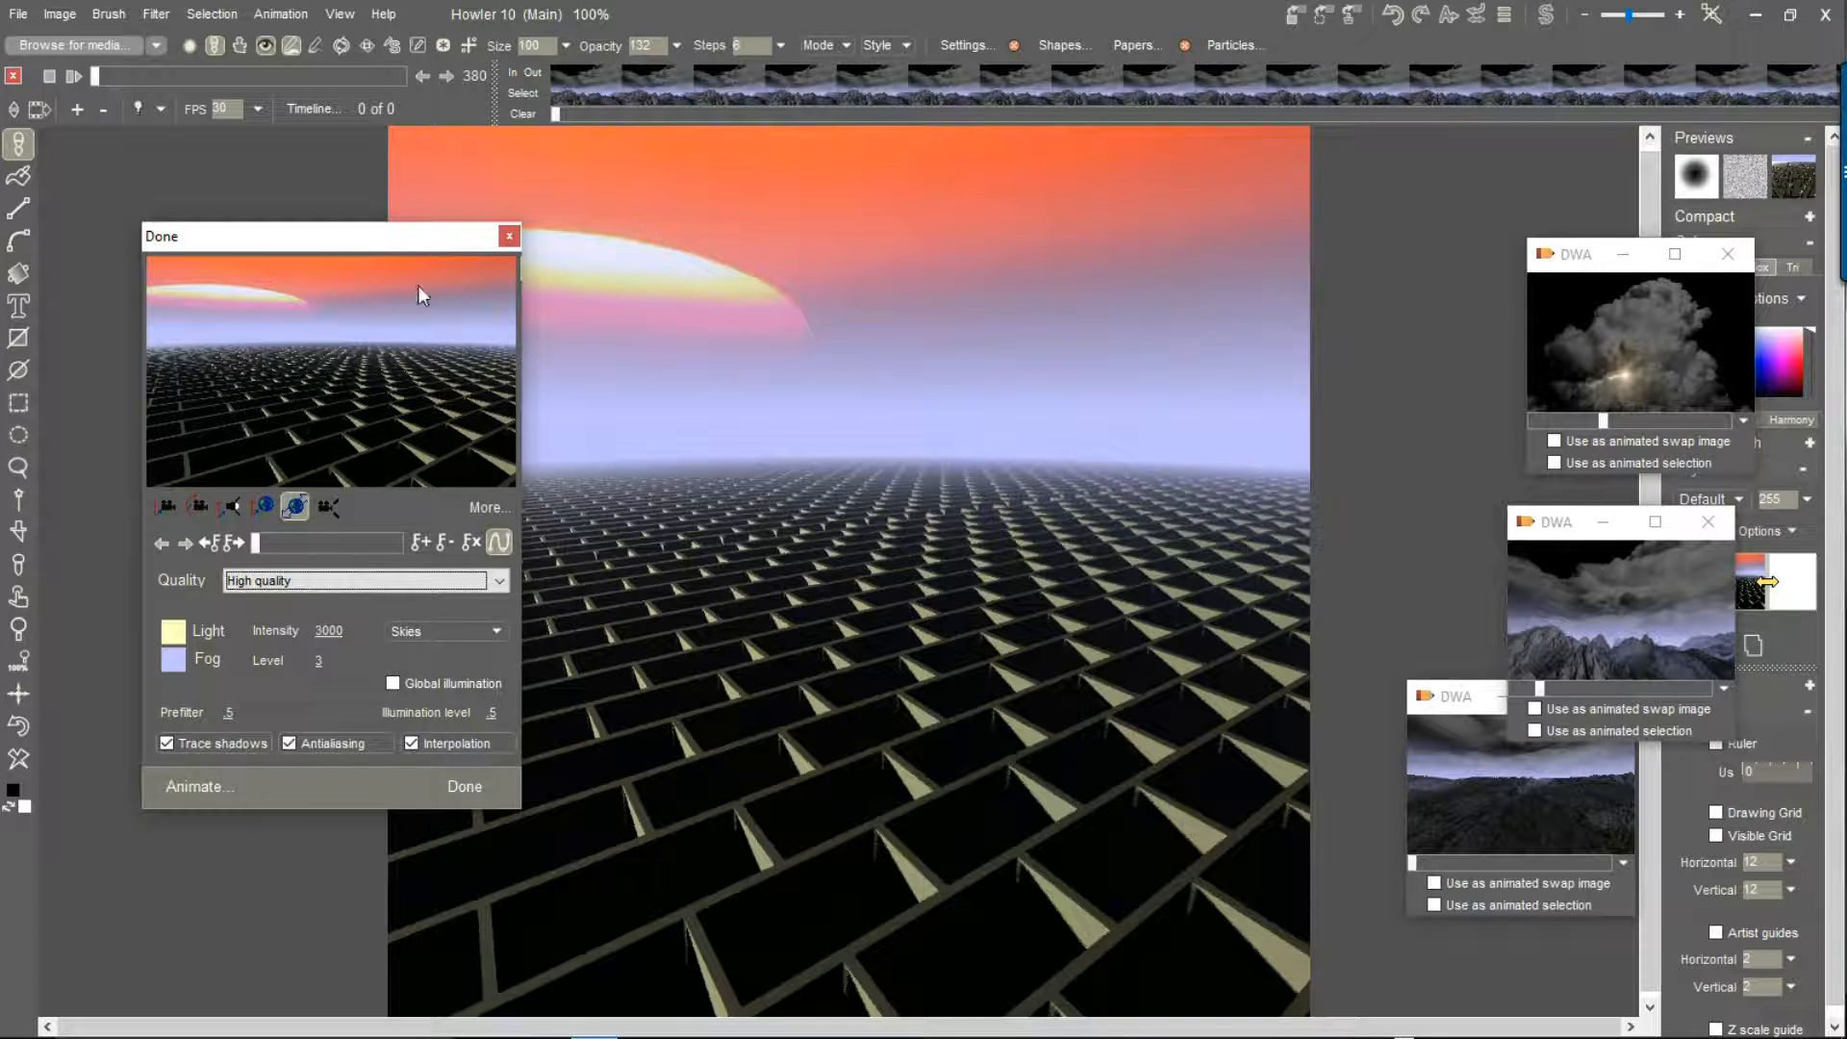
left_click(509, 237)
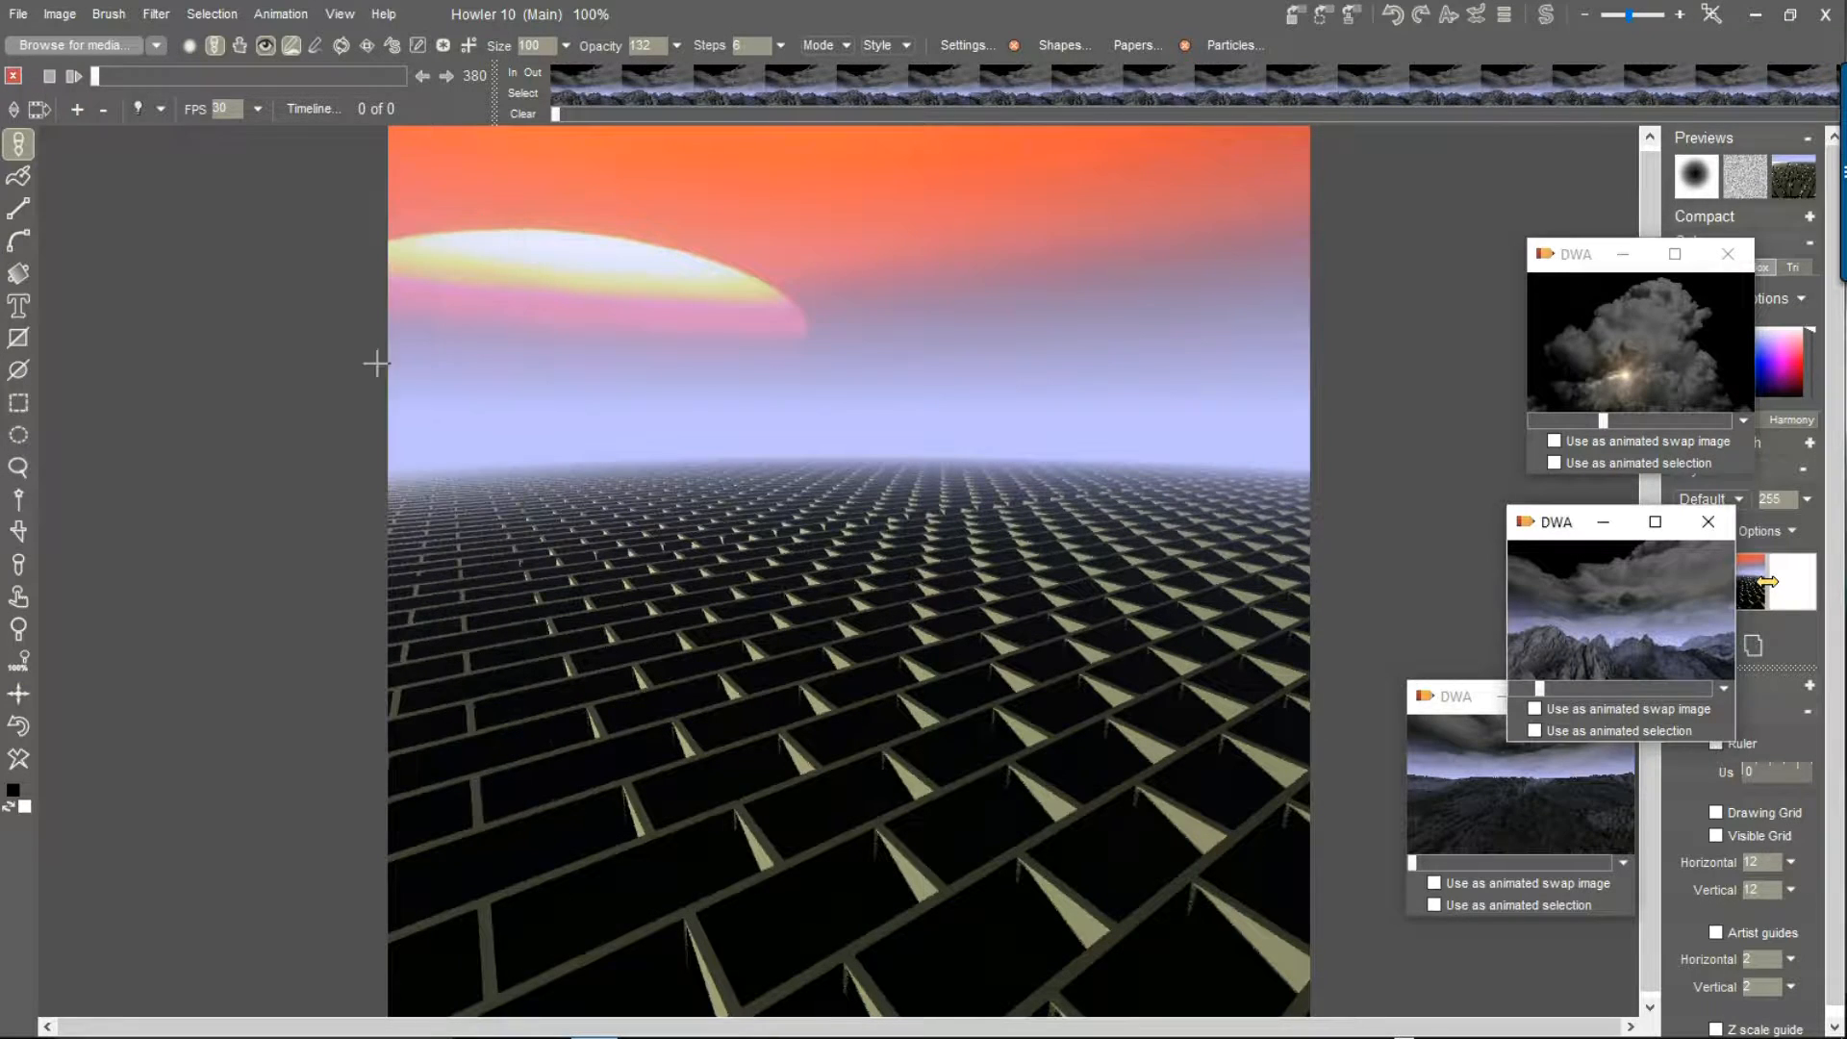
Restore the stored storm cloud animation, replacing the rendered brick landscape
double_click(1642, 339)
left_click(1001, 577)
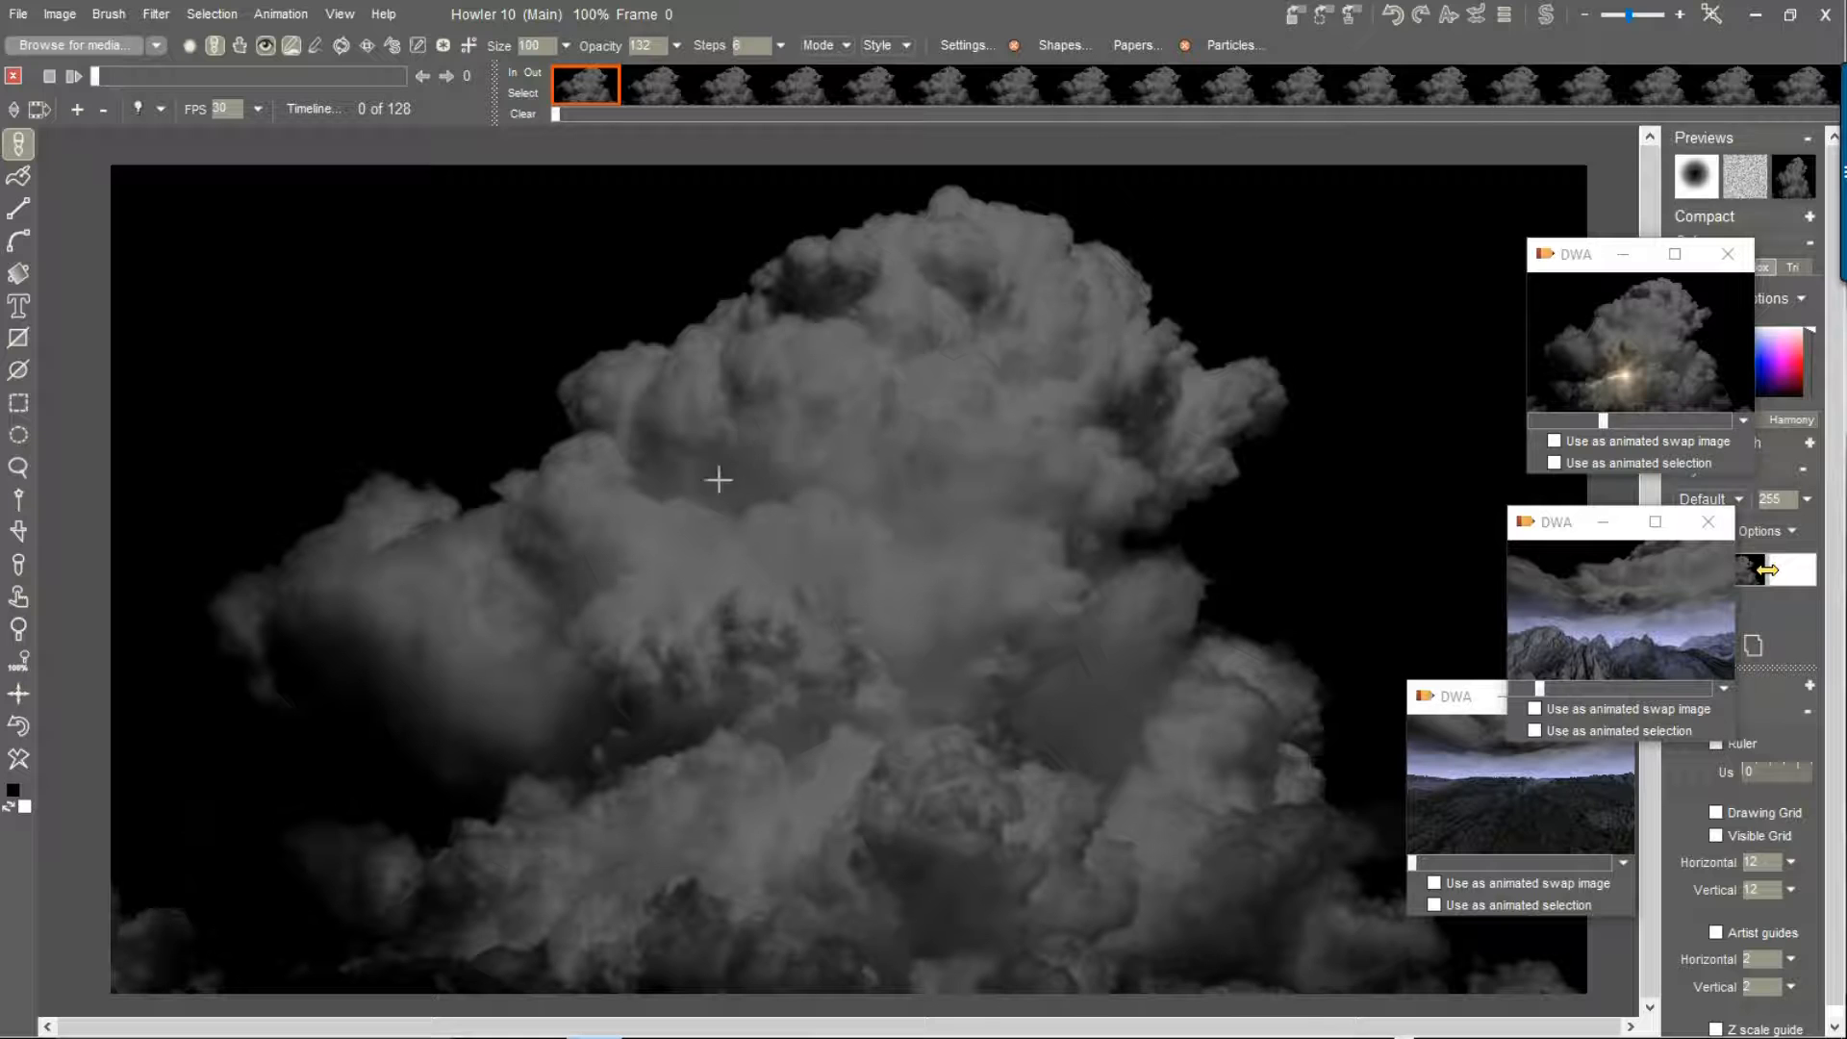
Resample the storm cloud animation to half size, 640 × 360, with Bi-cubic+ scaling
left_click(63, 17)
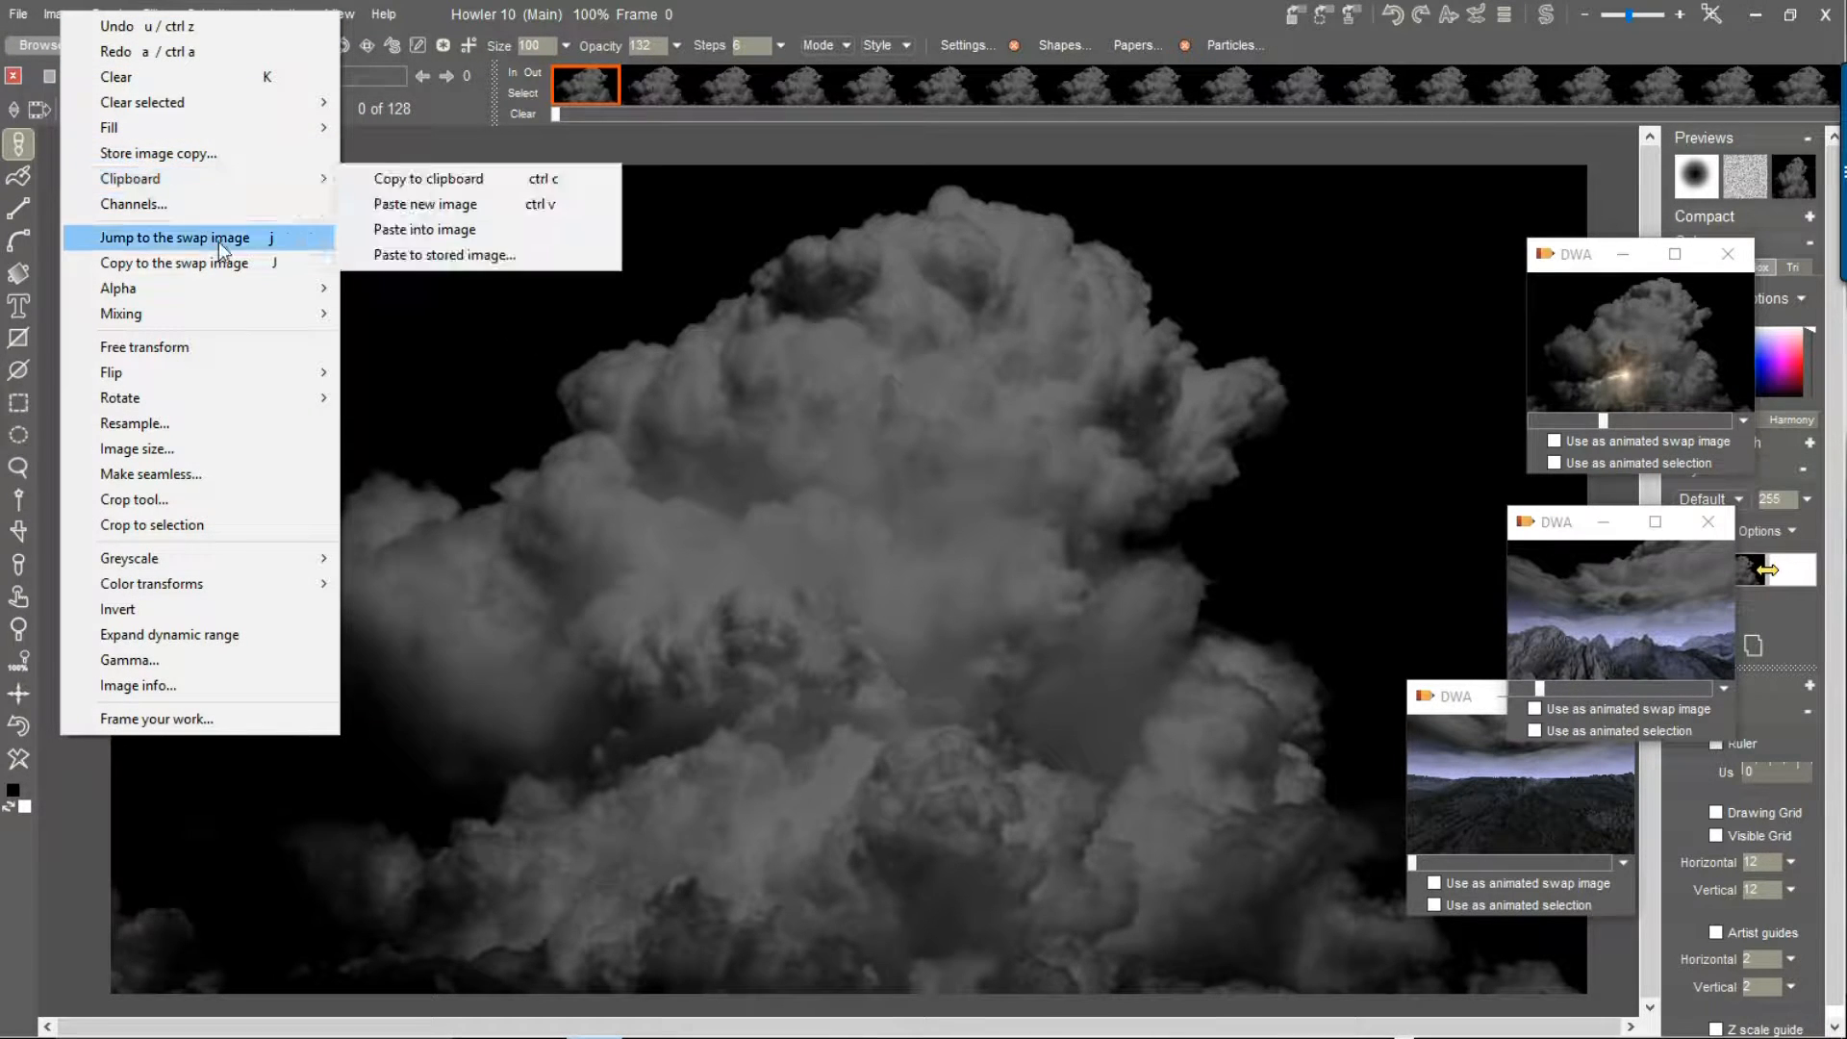
left_click(183, 423)
double_click(781, 388)
left_click(702, 500)
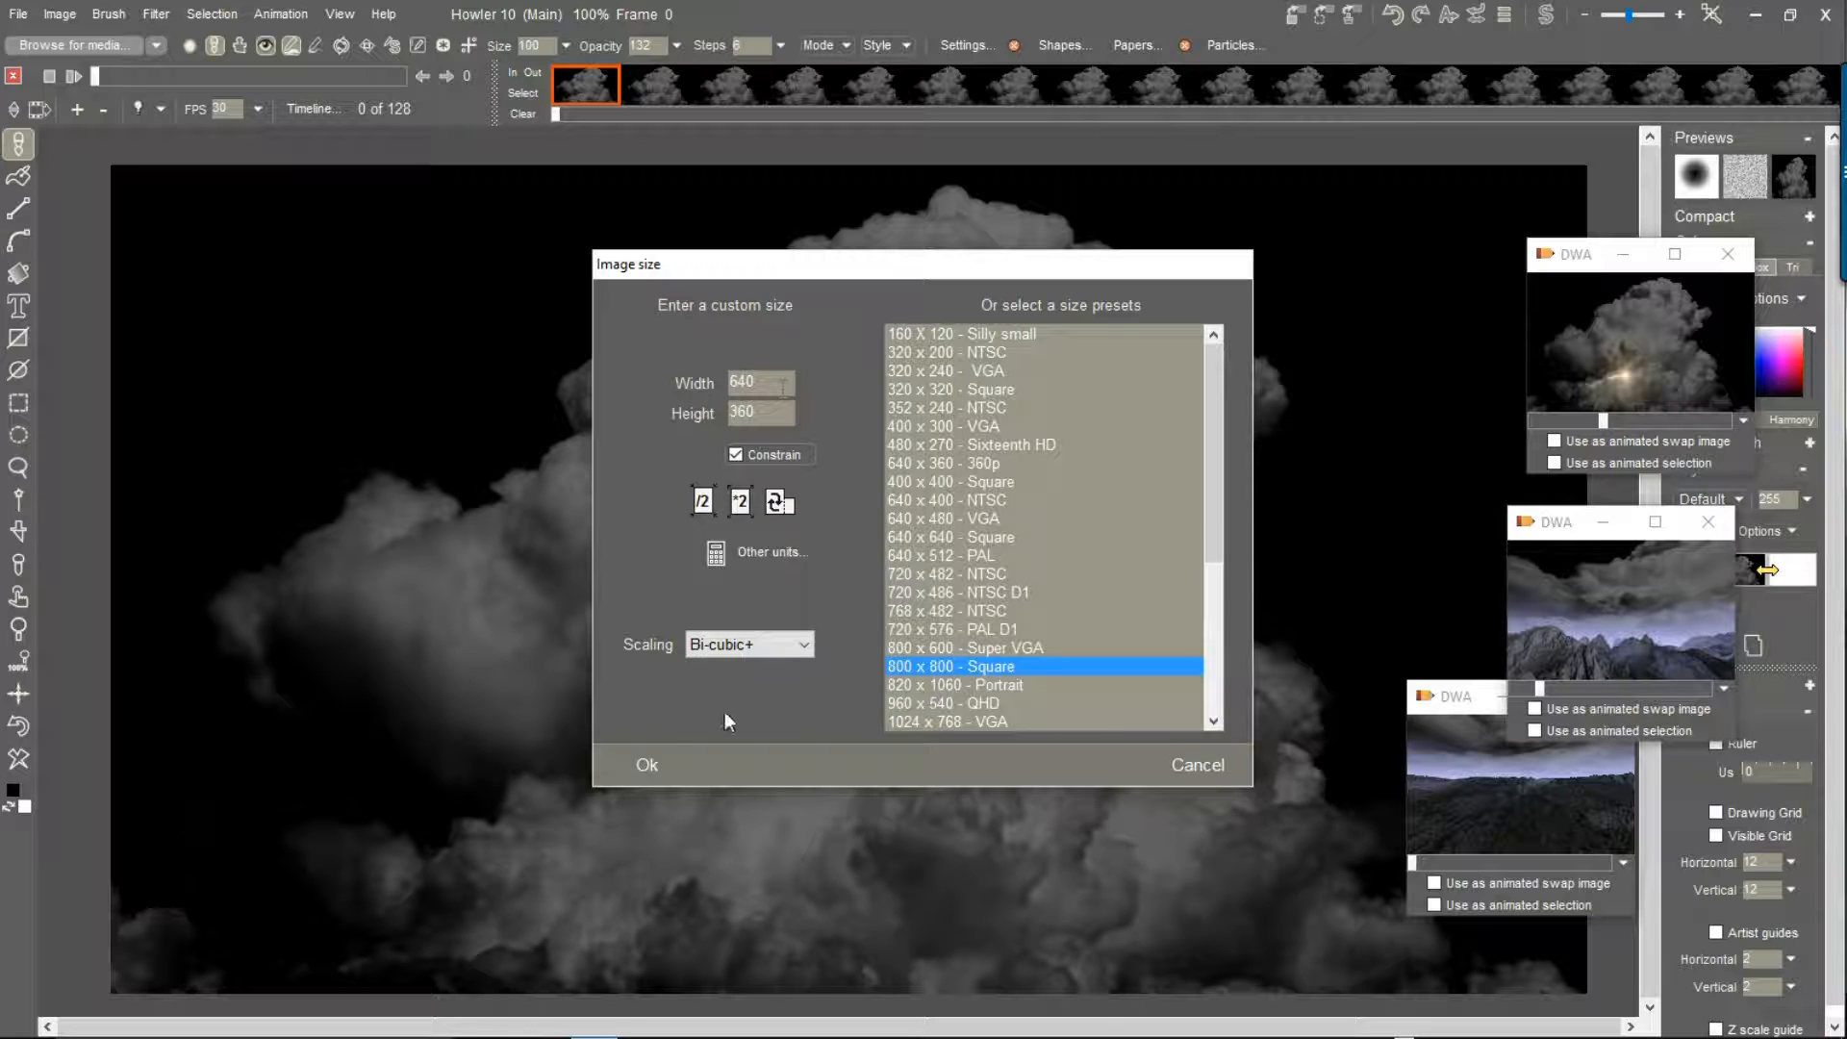
left_click(645, 767)
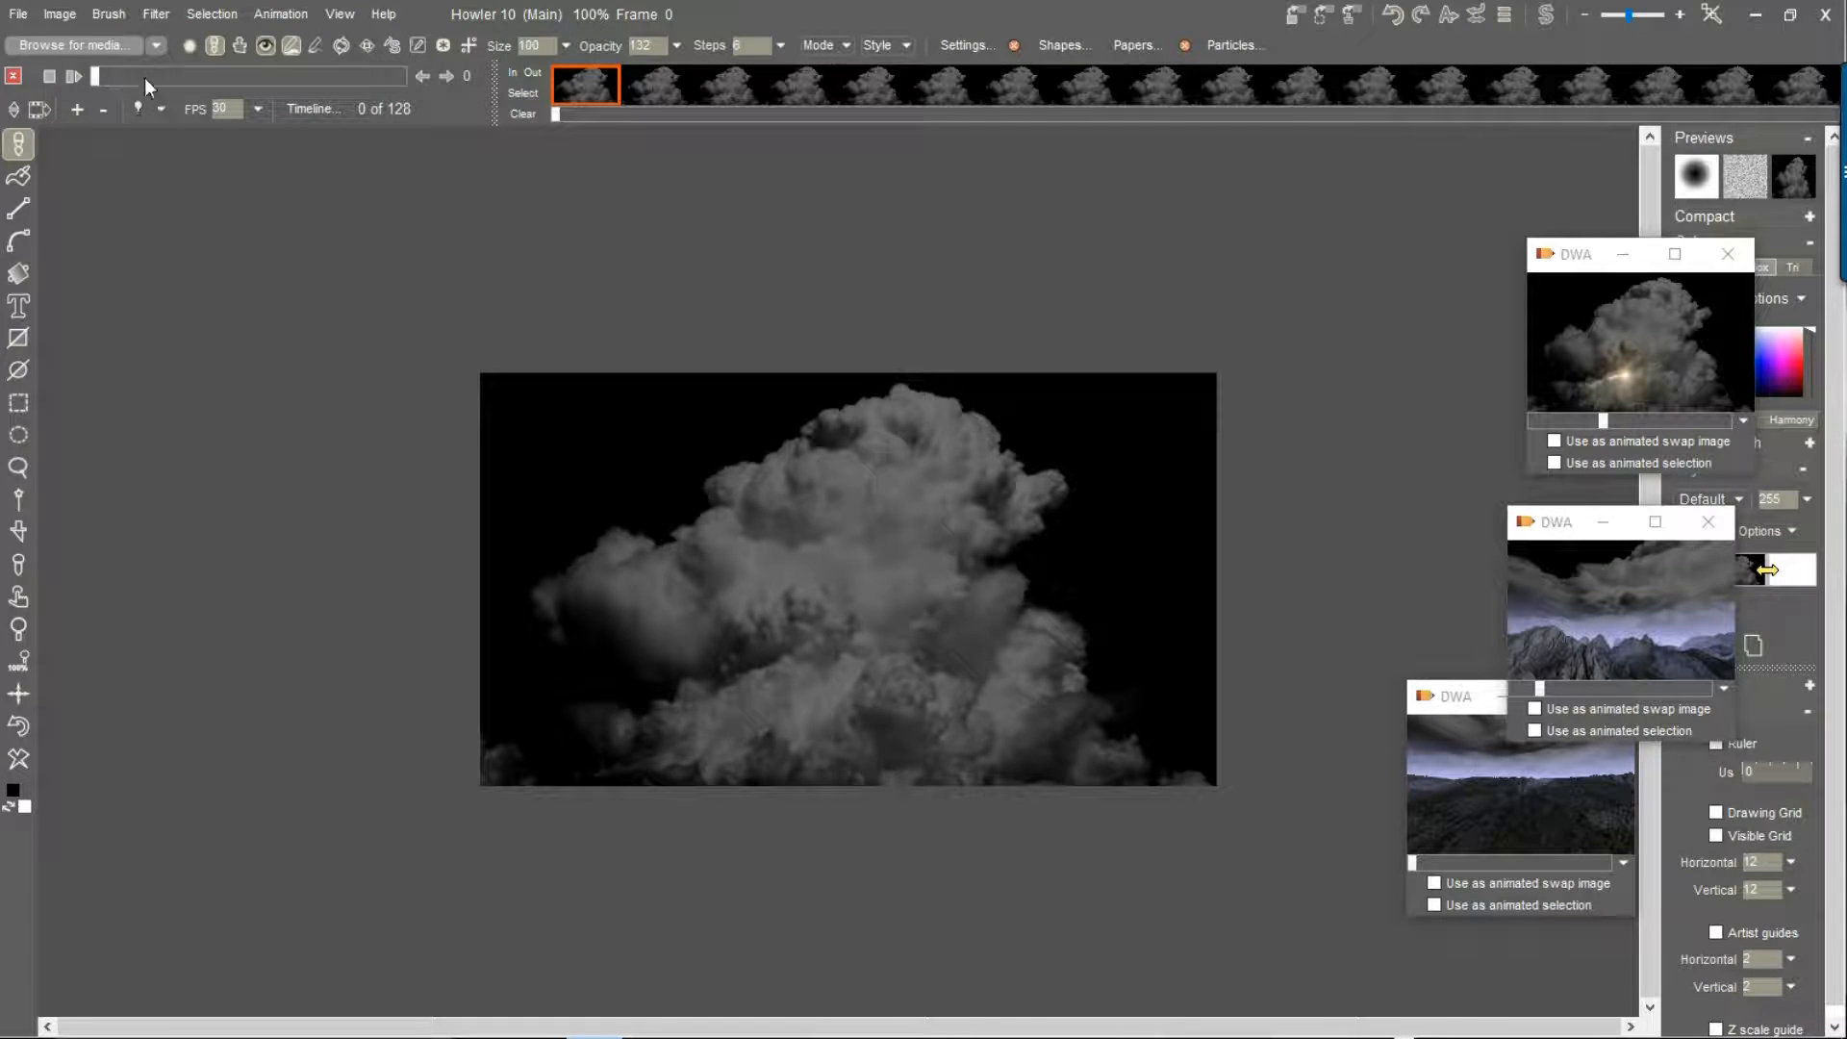
Store the half-size animation while at frame 27, close the stored lightning cloud animation and move the new preview clear of the others
left_click_drag(112, 77, 160, 76)
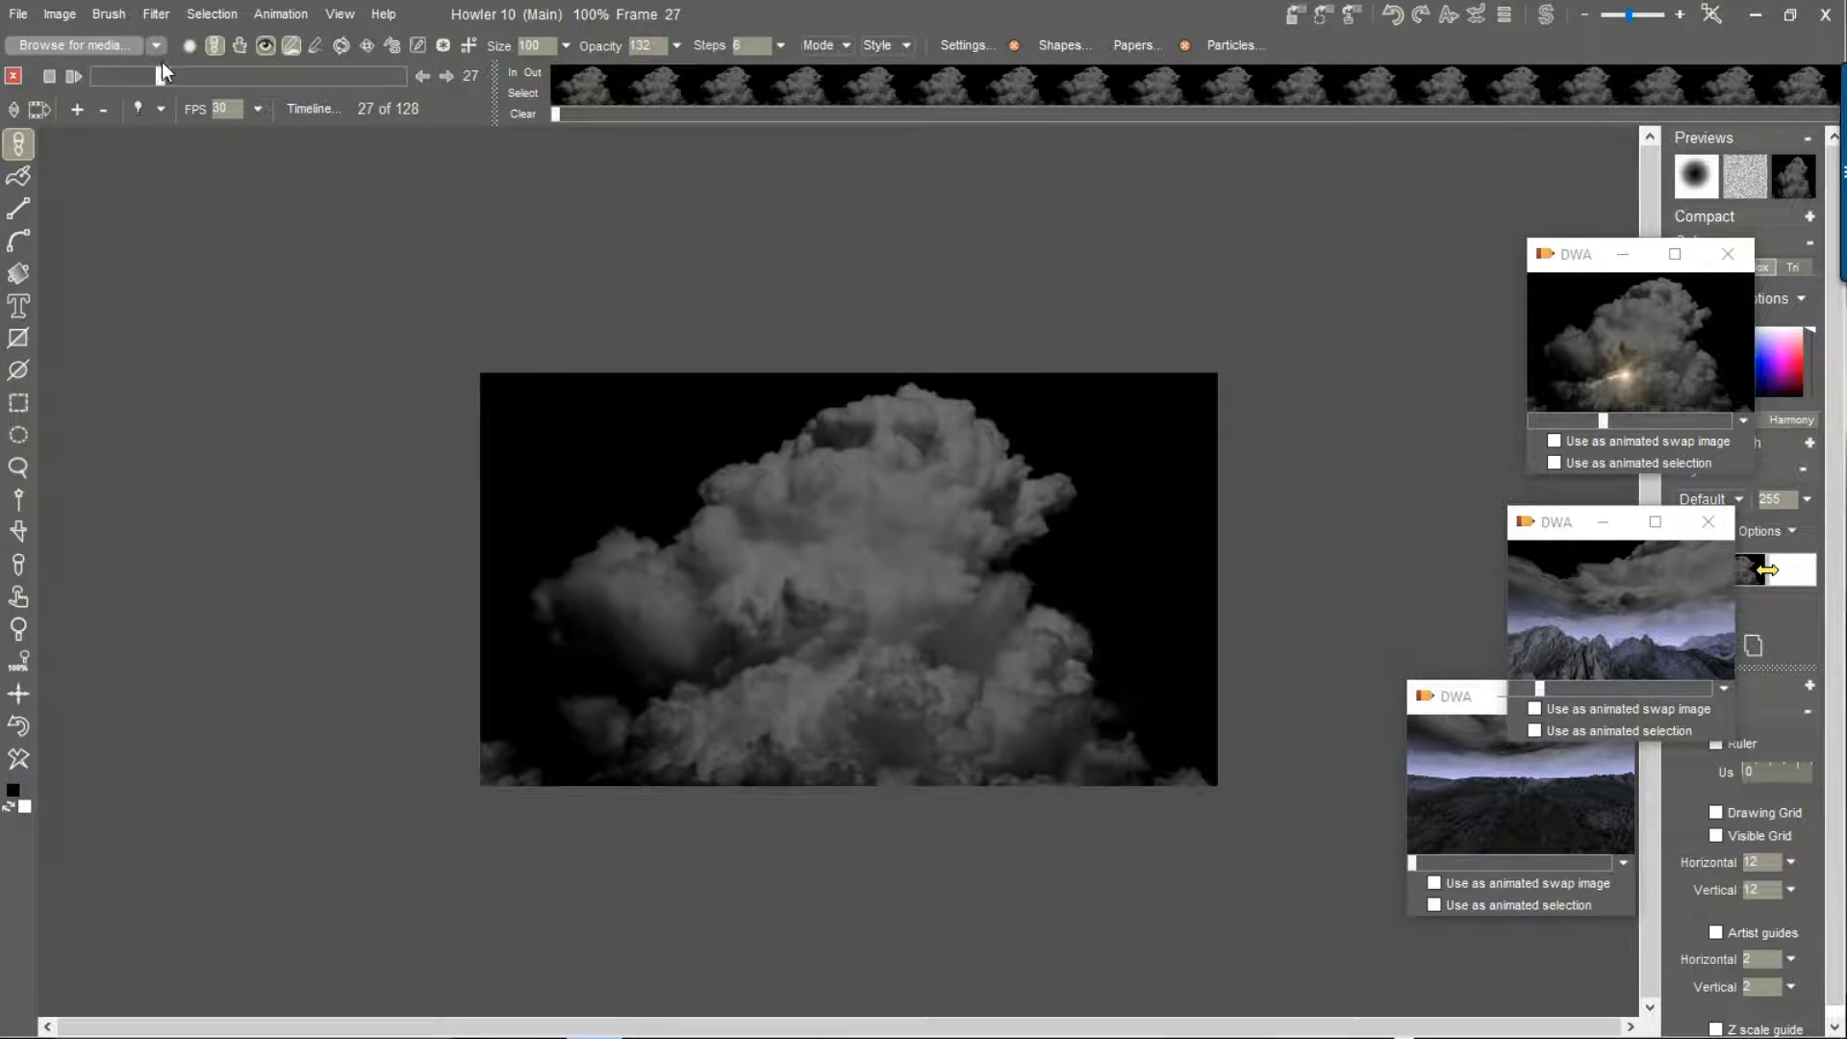
left_click(265, 16)
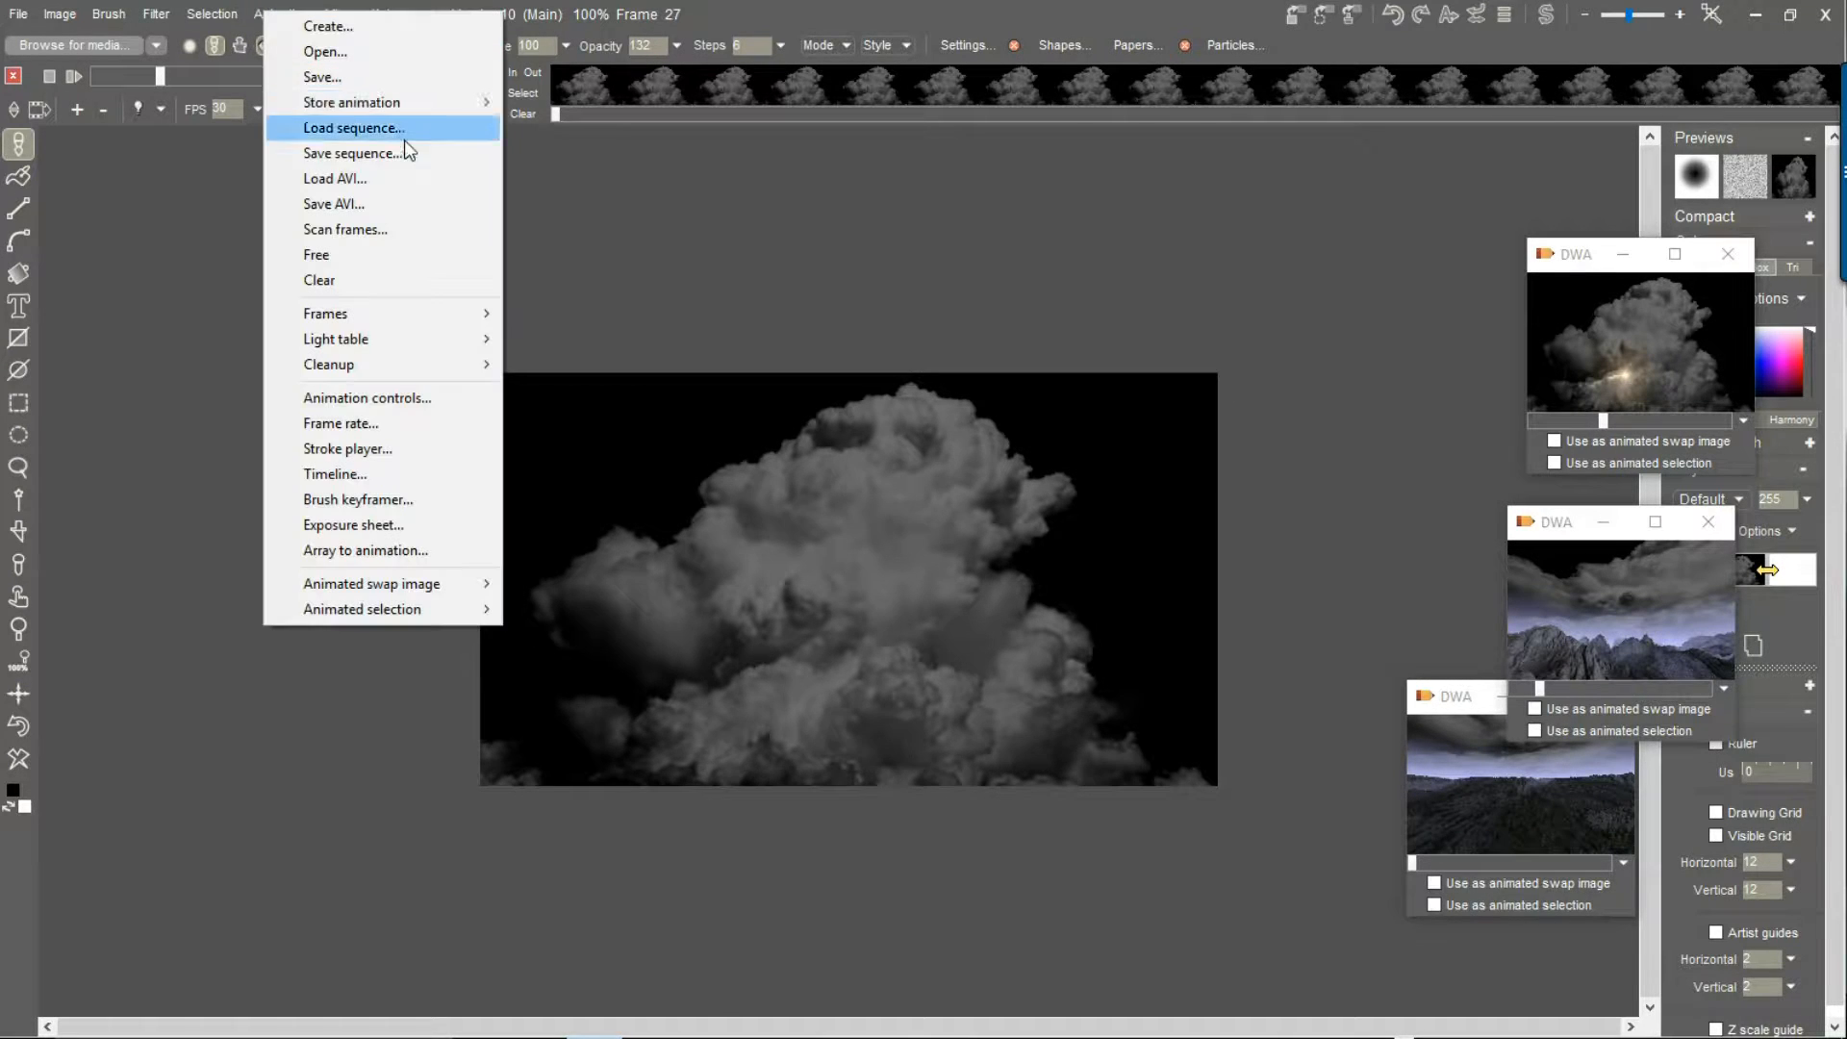
mouse_move(462, 104)
left_click(601, 106)
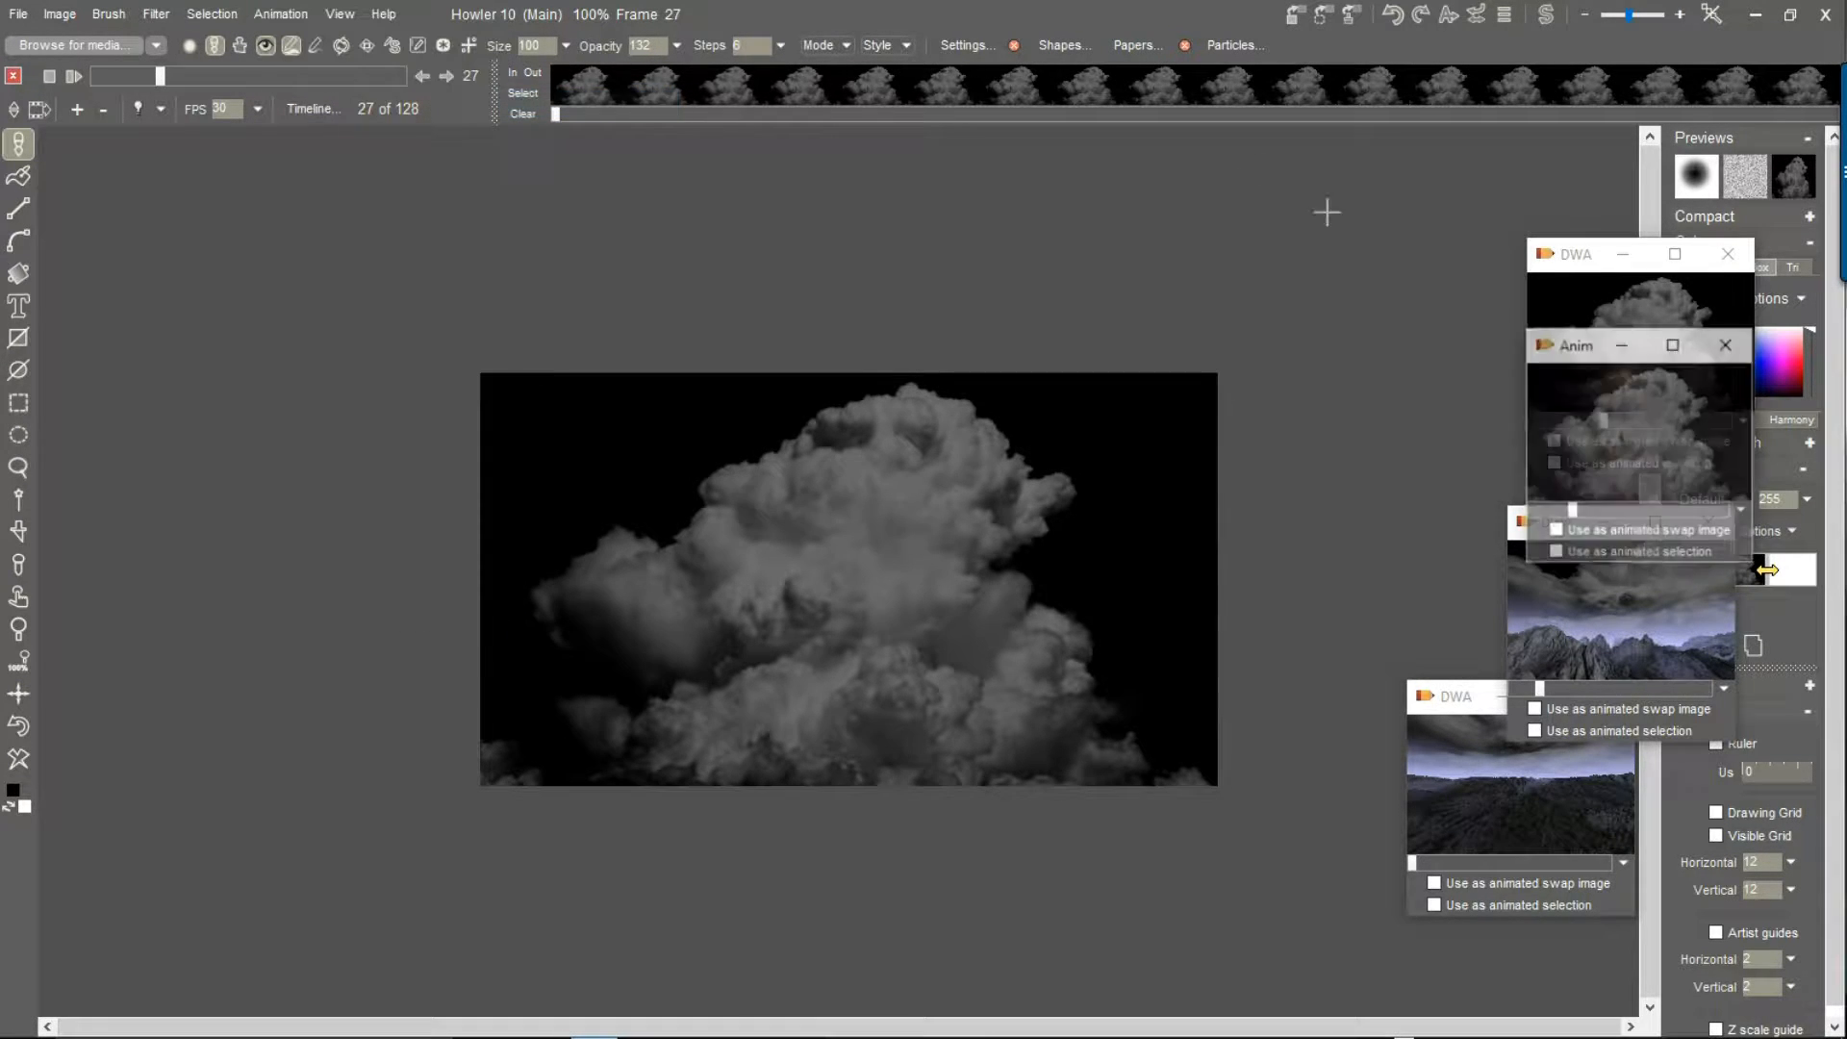
left_click(1591, 258)
left_click(1722, 258)
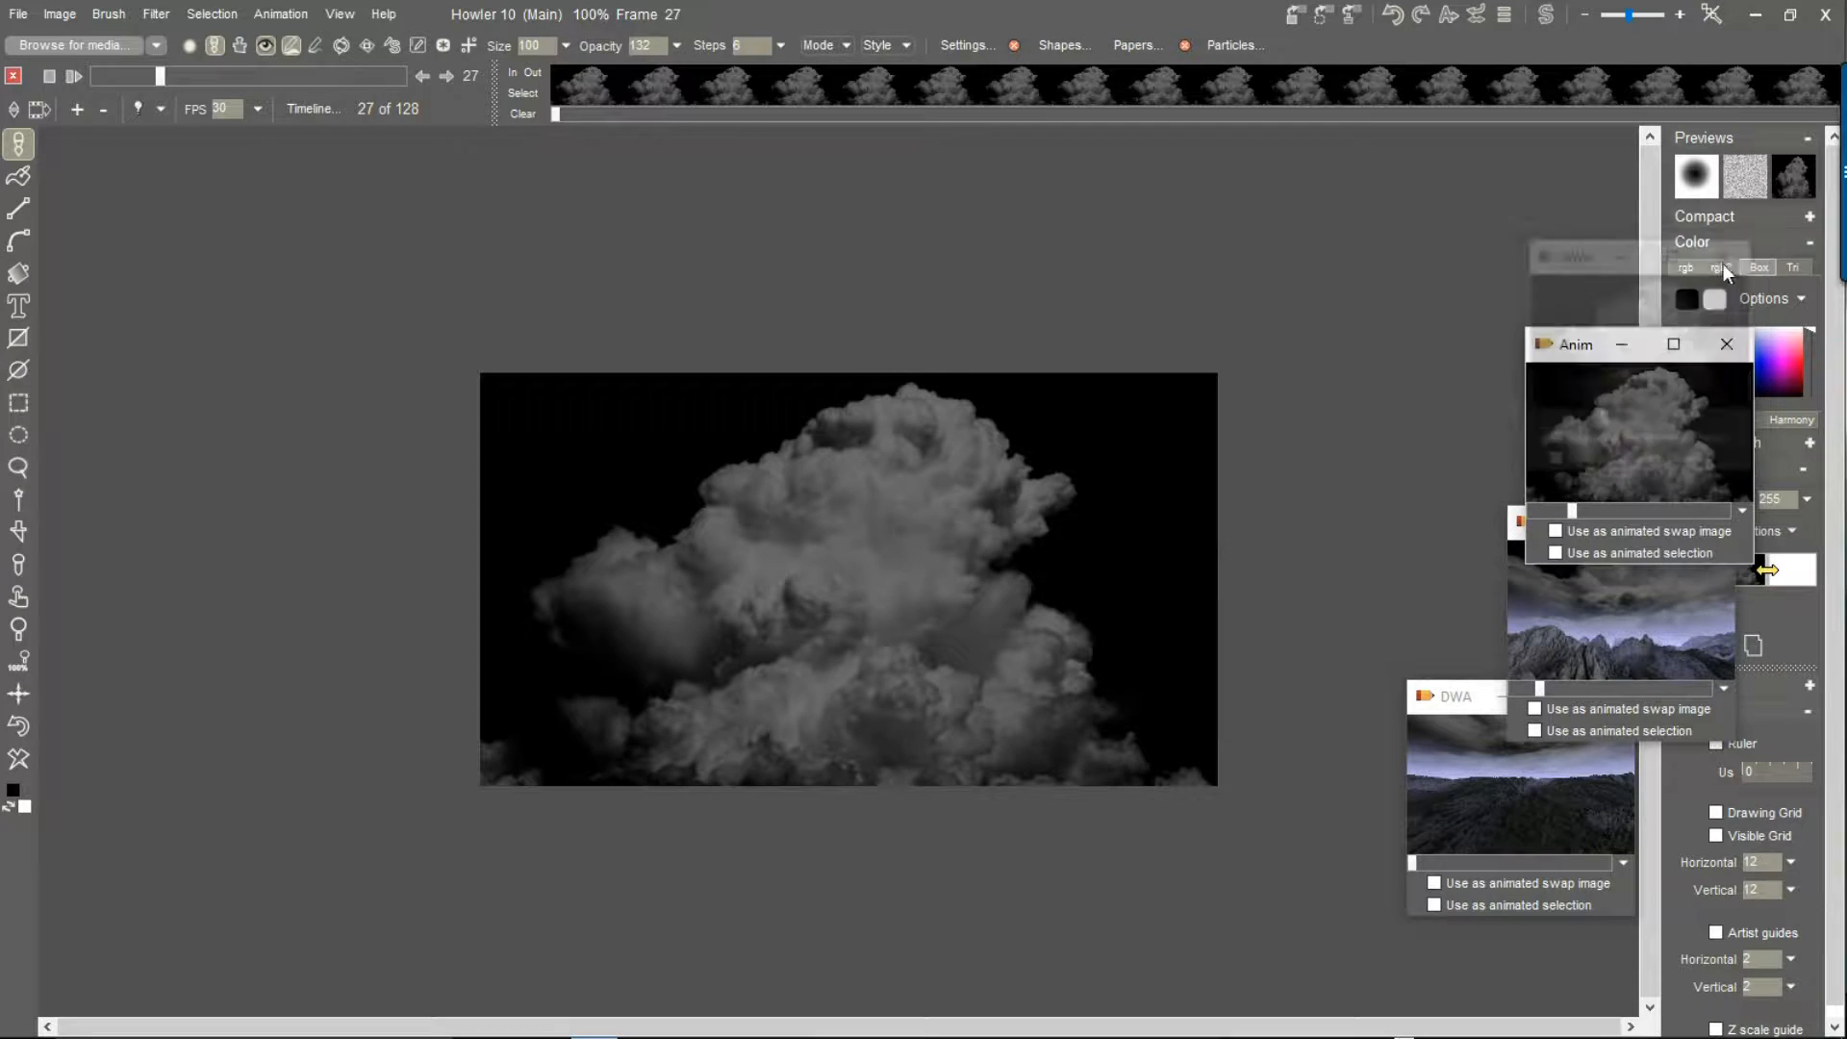
left_click_drag(1568, 345, 1452, 194)
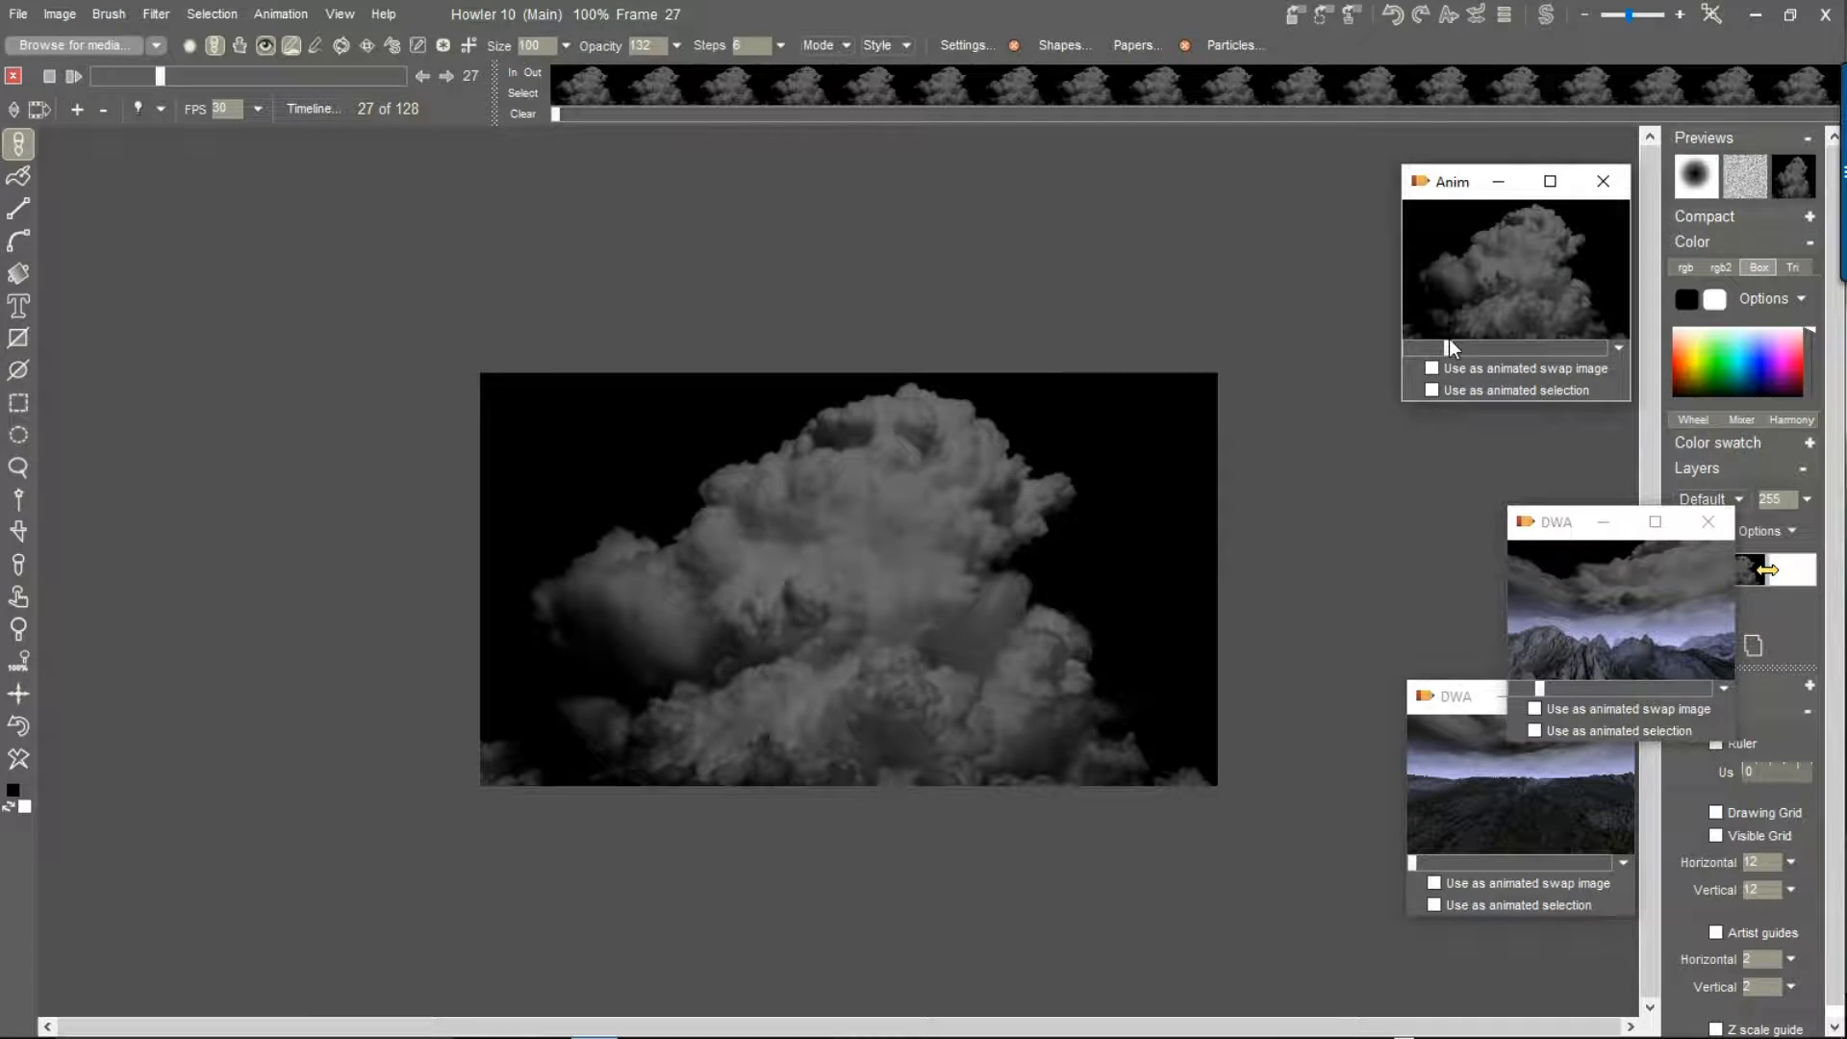
Scrub through the stored cloud animation's preview and check the current image's buffer dimensions
left_click_drag(1469, 350, 1512, 346)
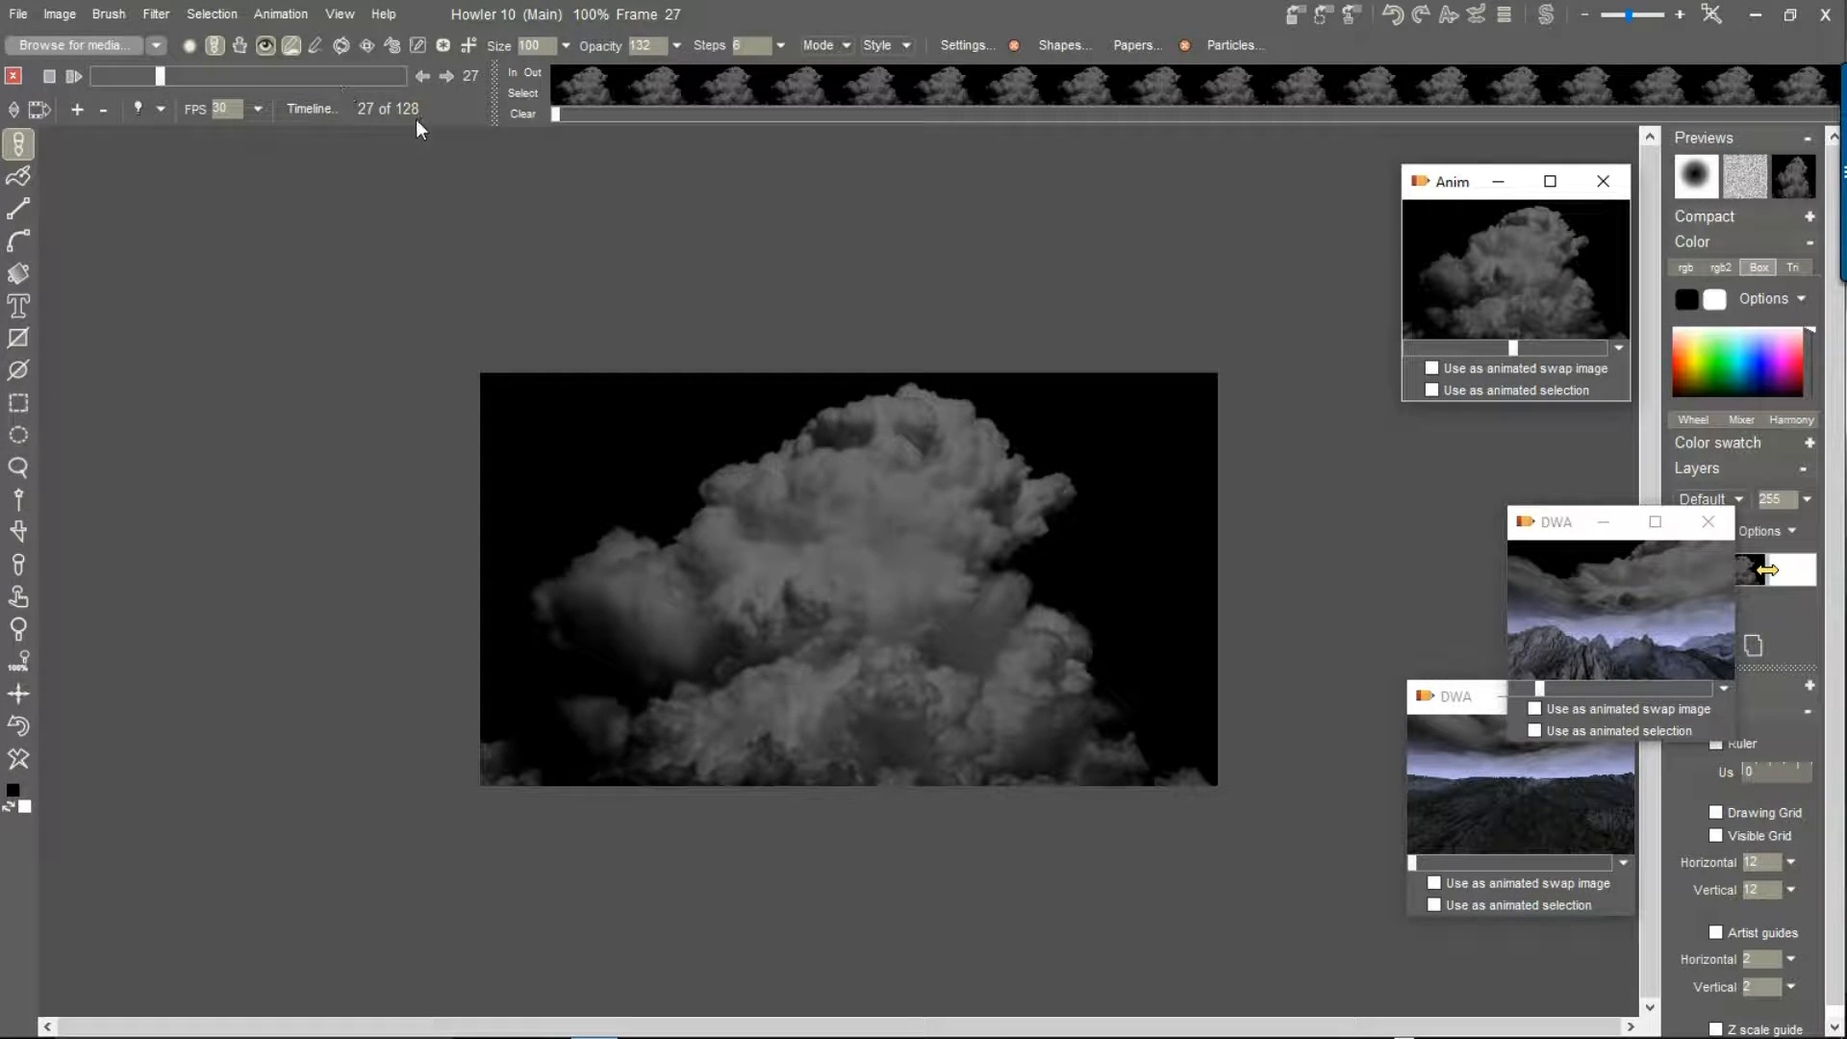
mouse_move(1491, 347)
left_mouse_down()
mouse_move(1408, 349)
mouse_move(1573, 337)
mouse_move(1516, 346)
left_mouse_up()
left_click(60, 13)
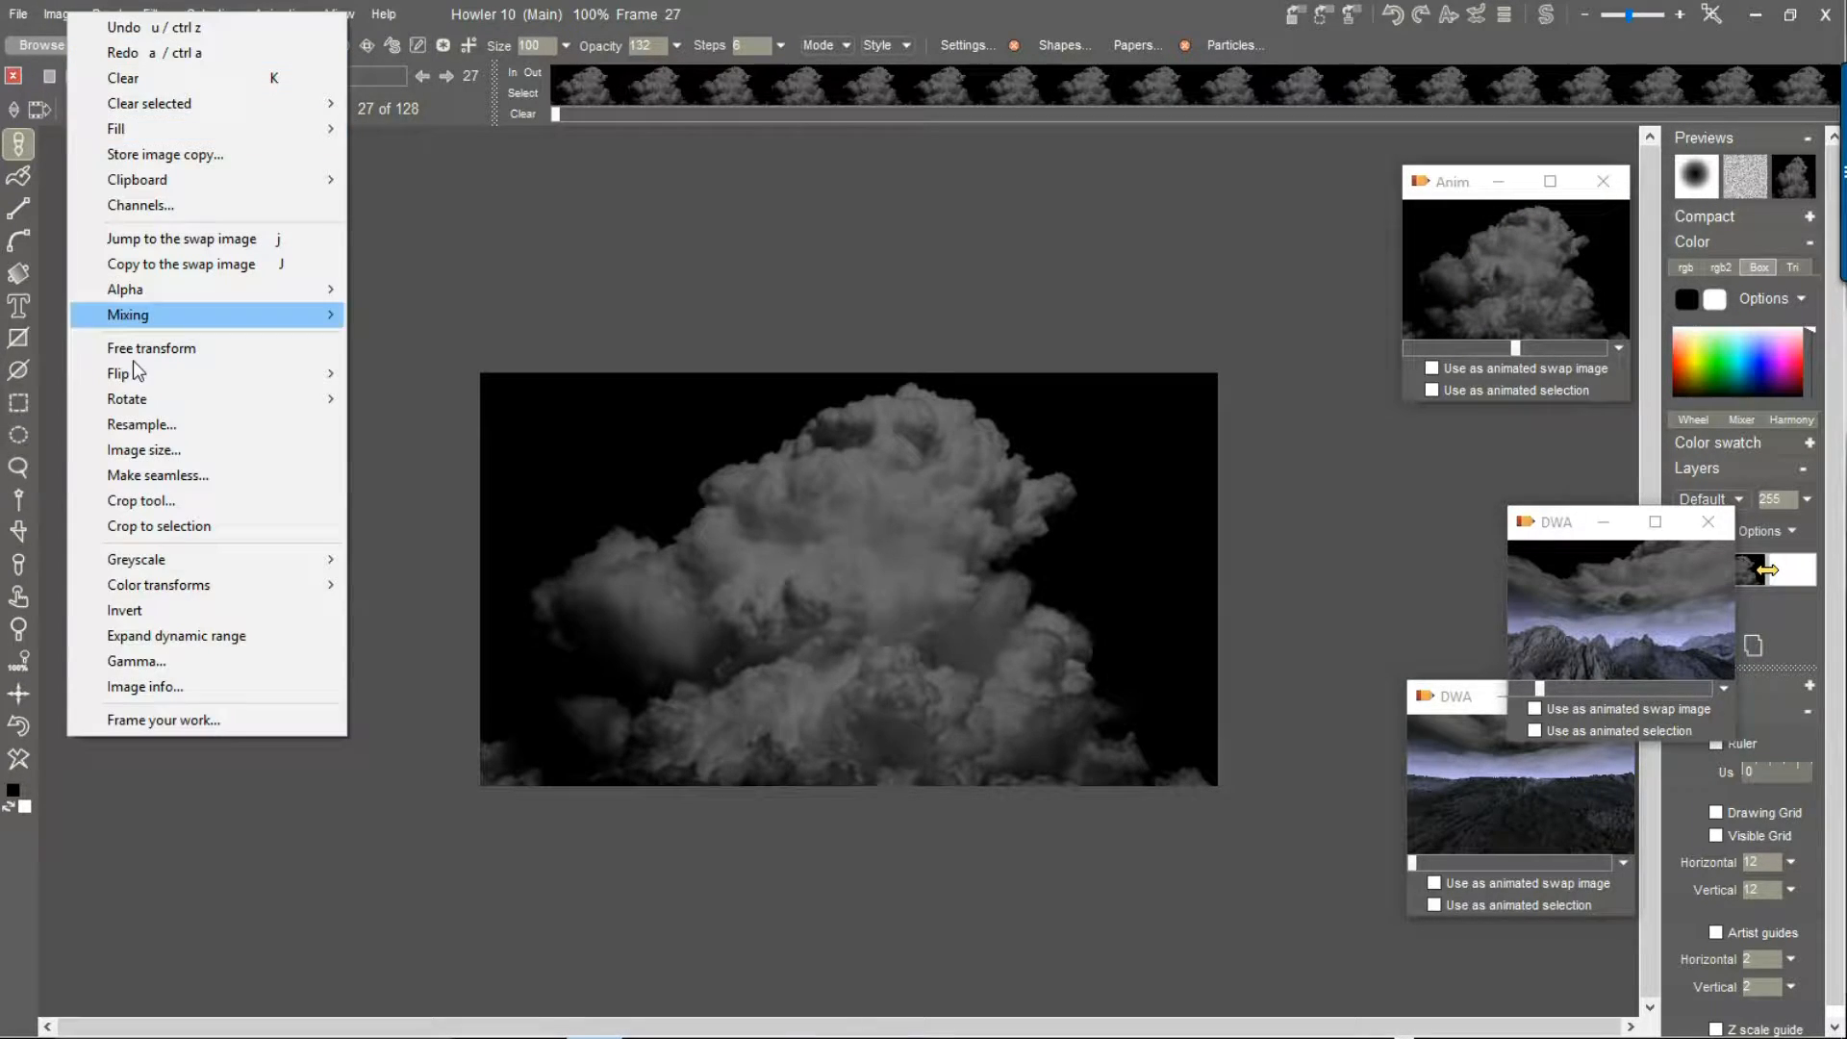
left_click(170, 689)
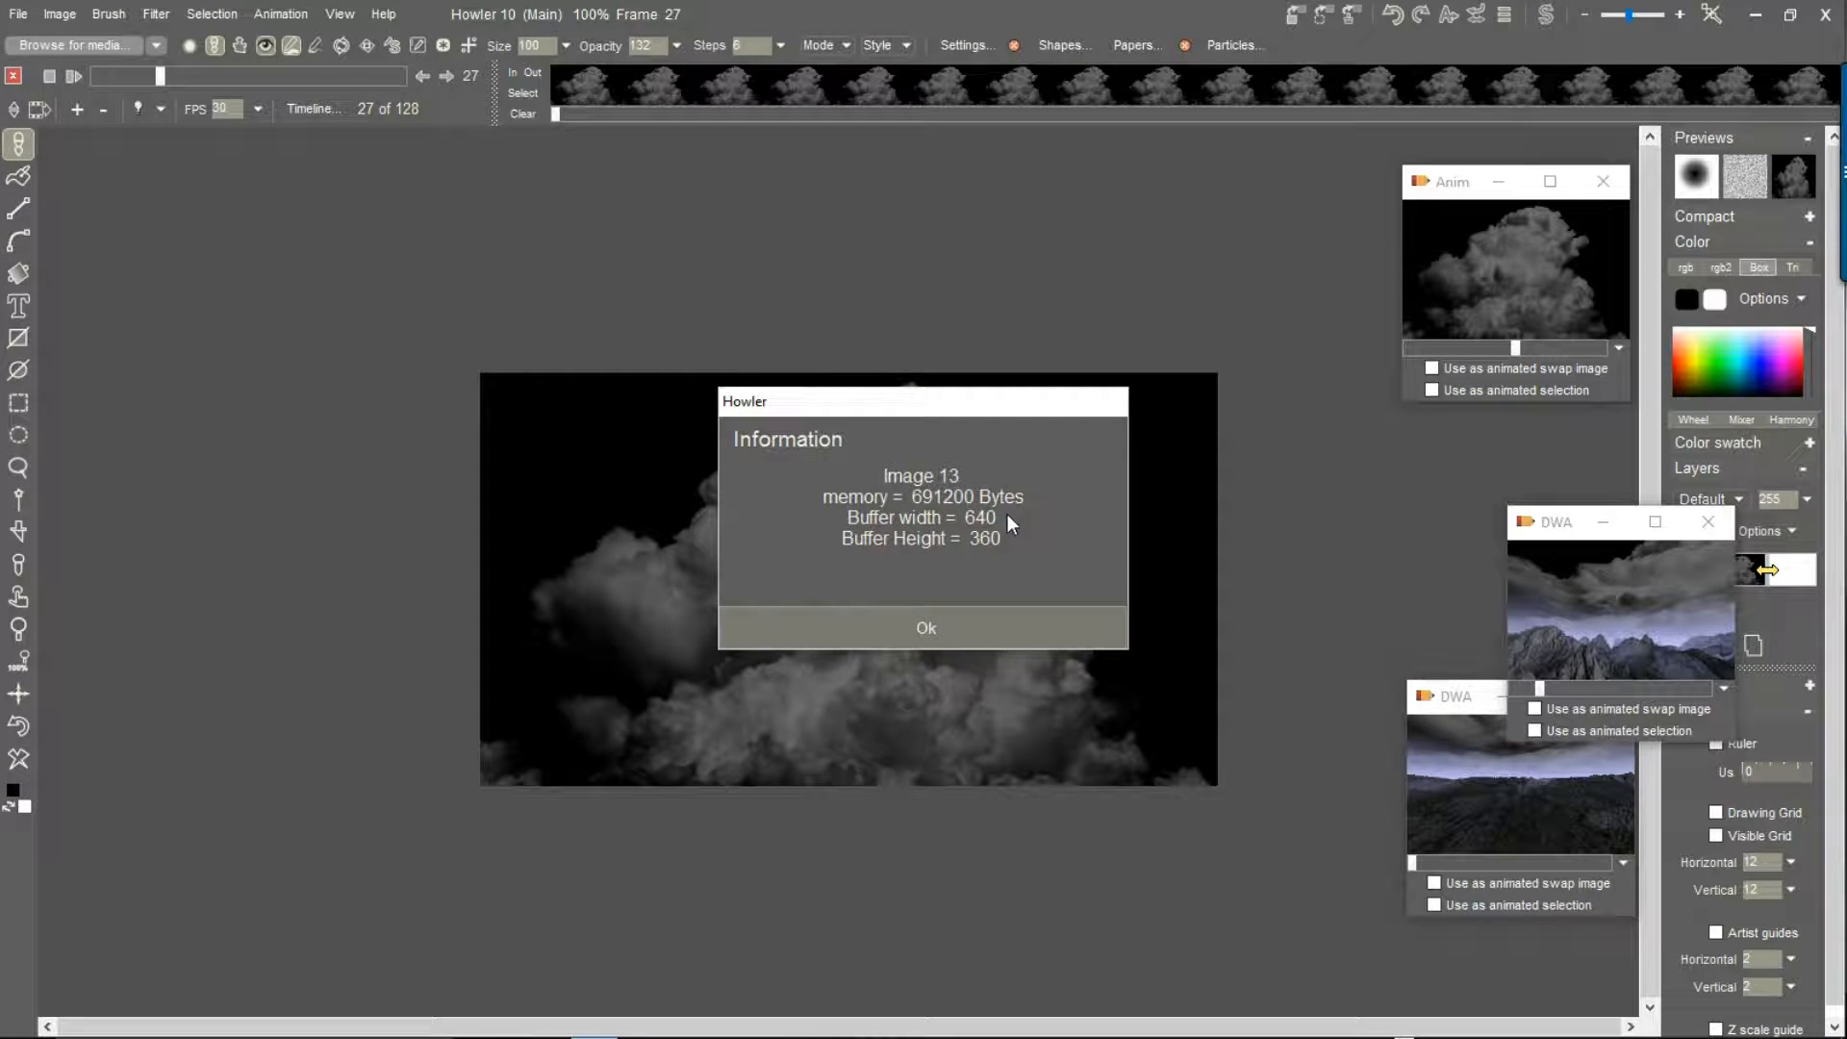
left_click(935, 631)
Resample the cloud animation to a custom 500 × 280 size with proportions unconstrained
left_click(55, 16)
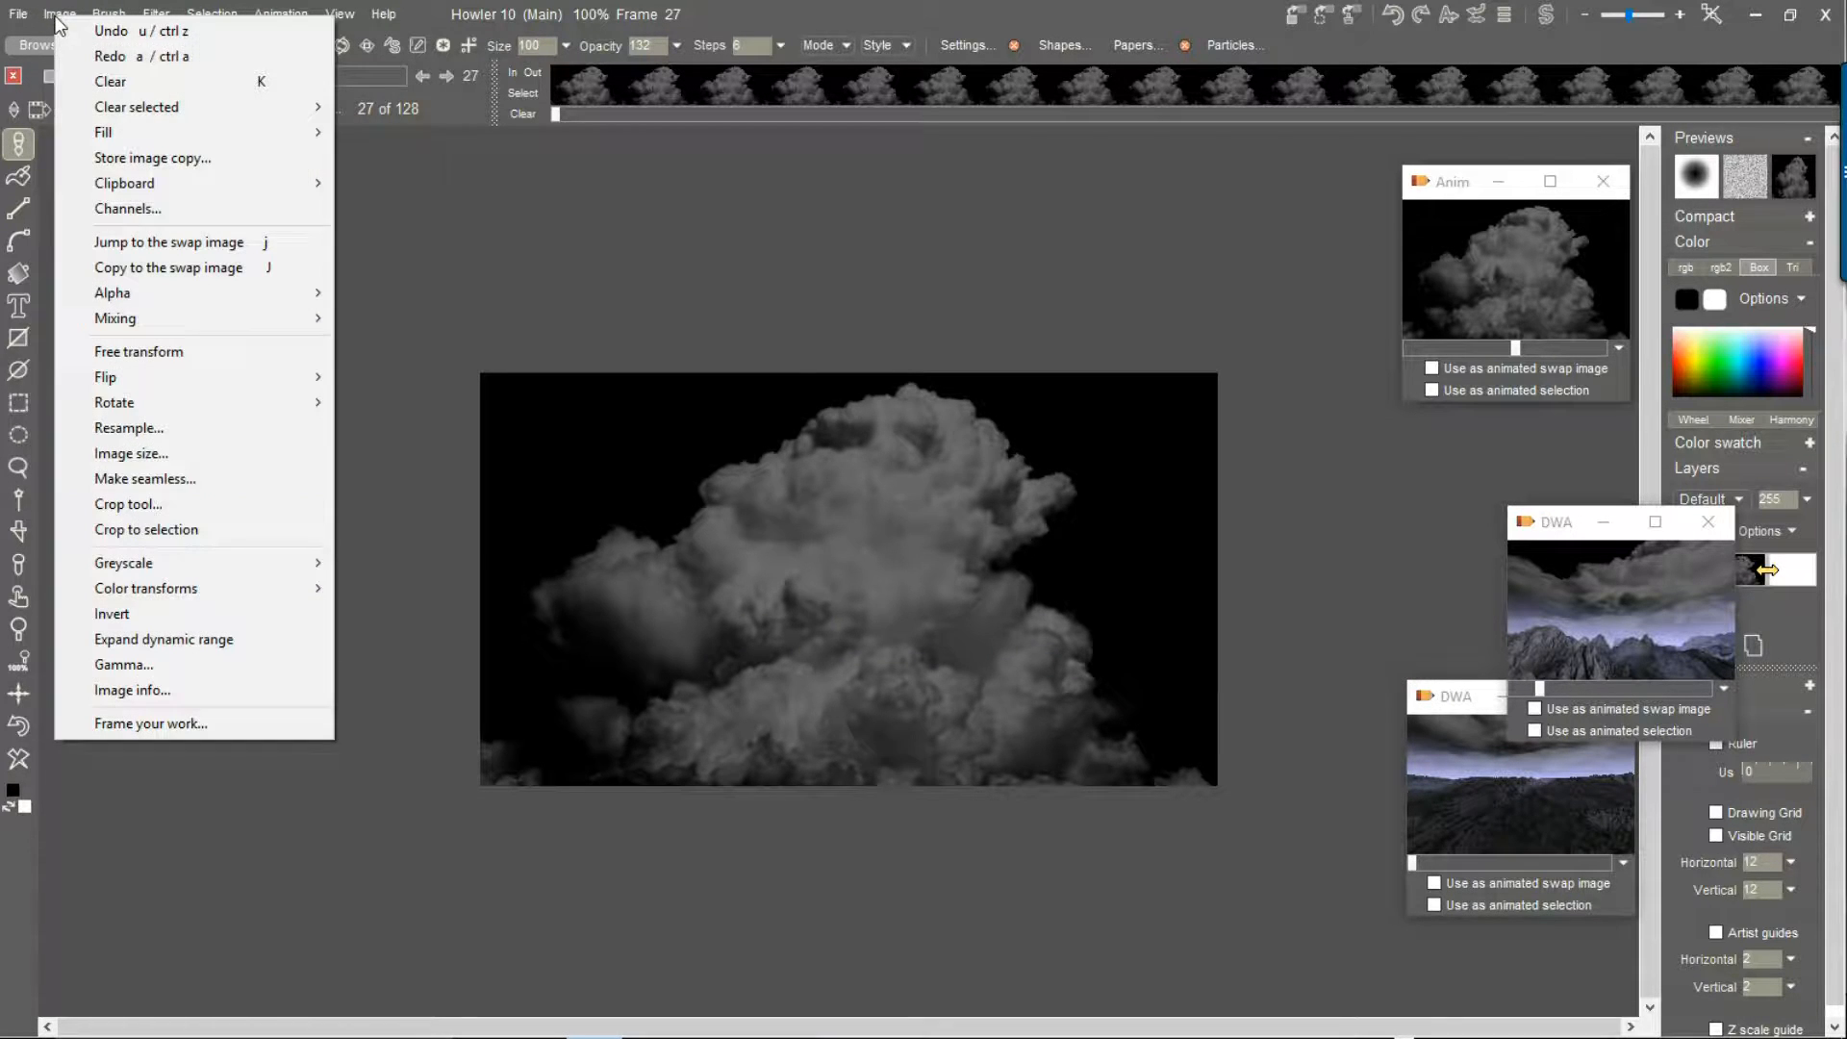
left_click(142, 430)
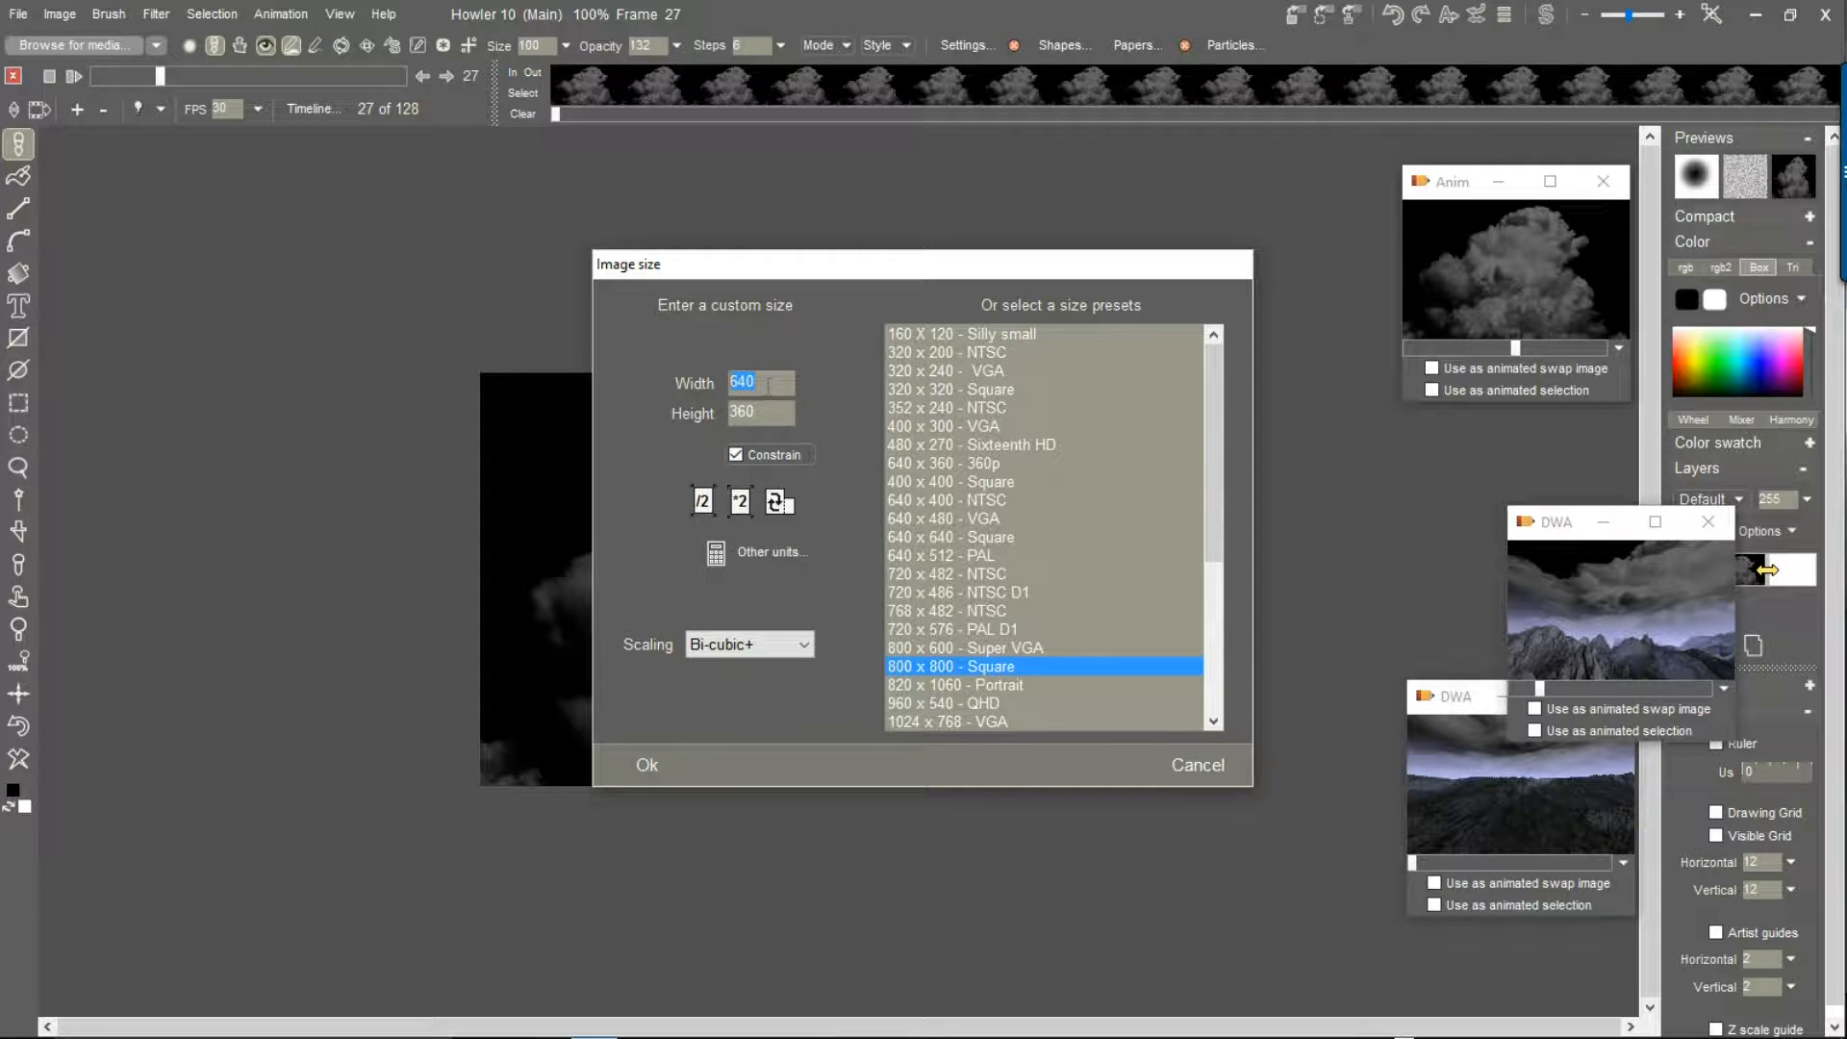
type("500")
type("200")
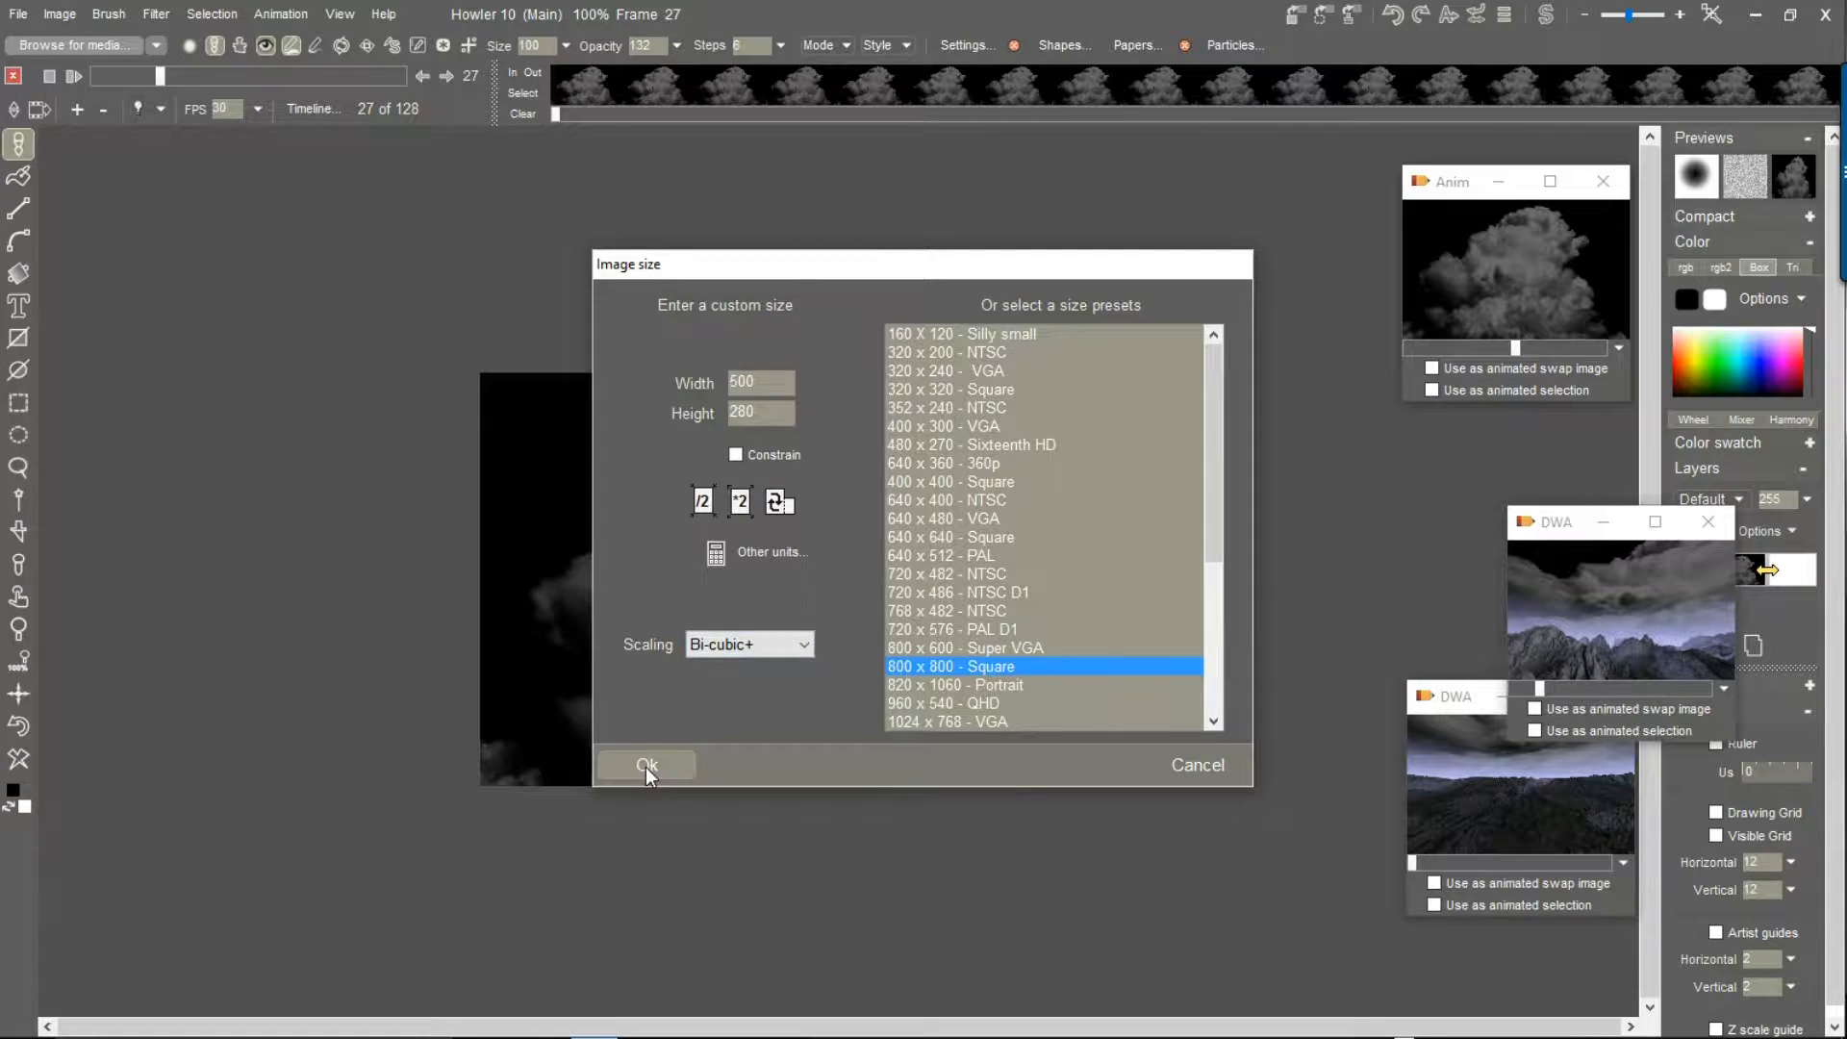
left_click(644, 766)
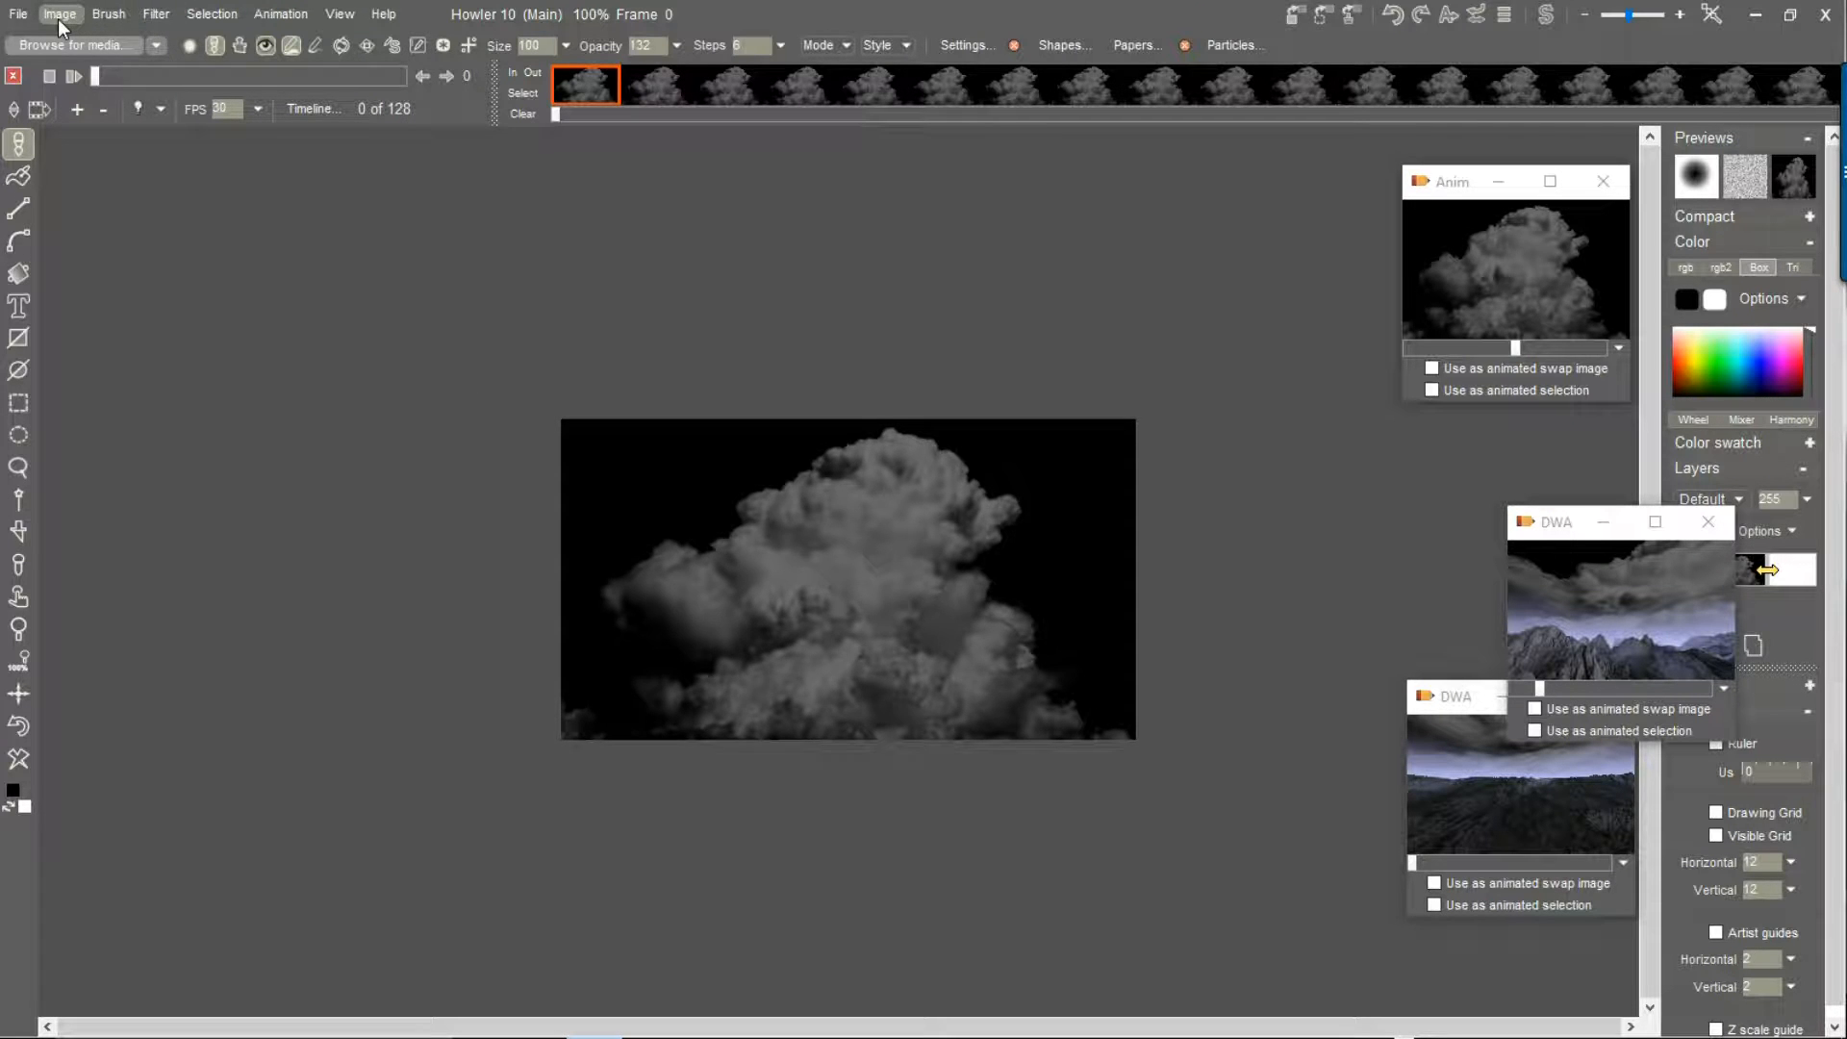
Store the 500 × 280 cloud animation, replacing the previously stored copy, and move its preview clear of the landscape previews
left_click(281, 14)
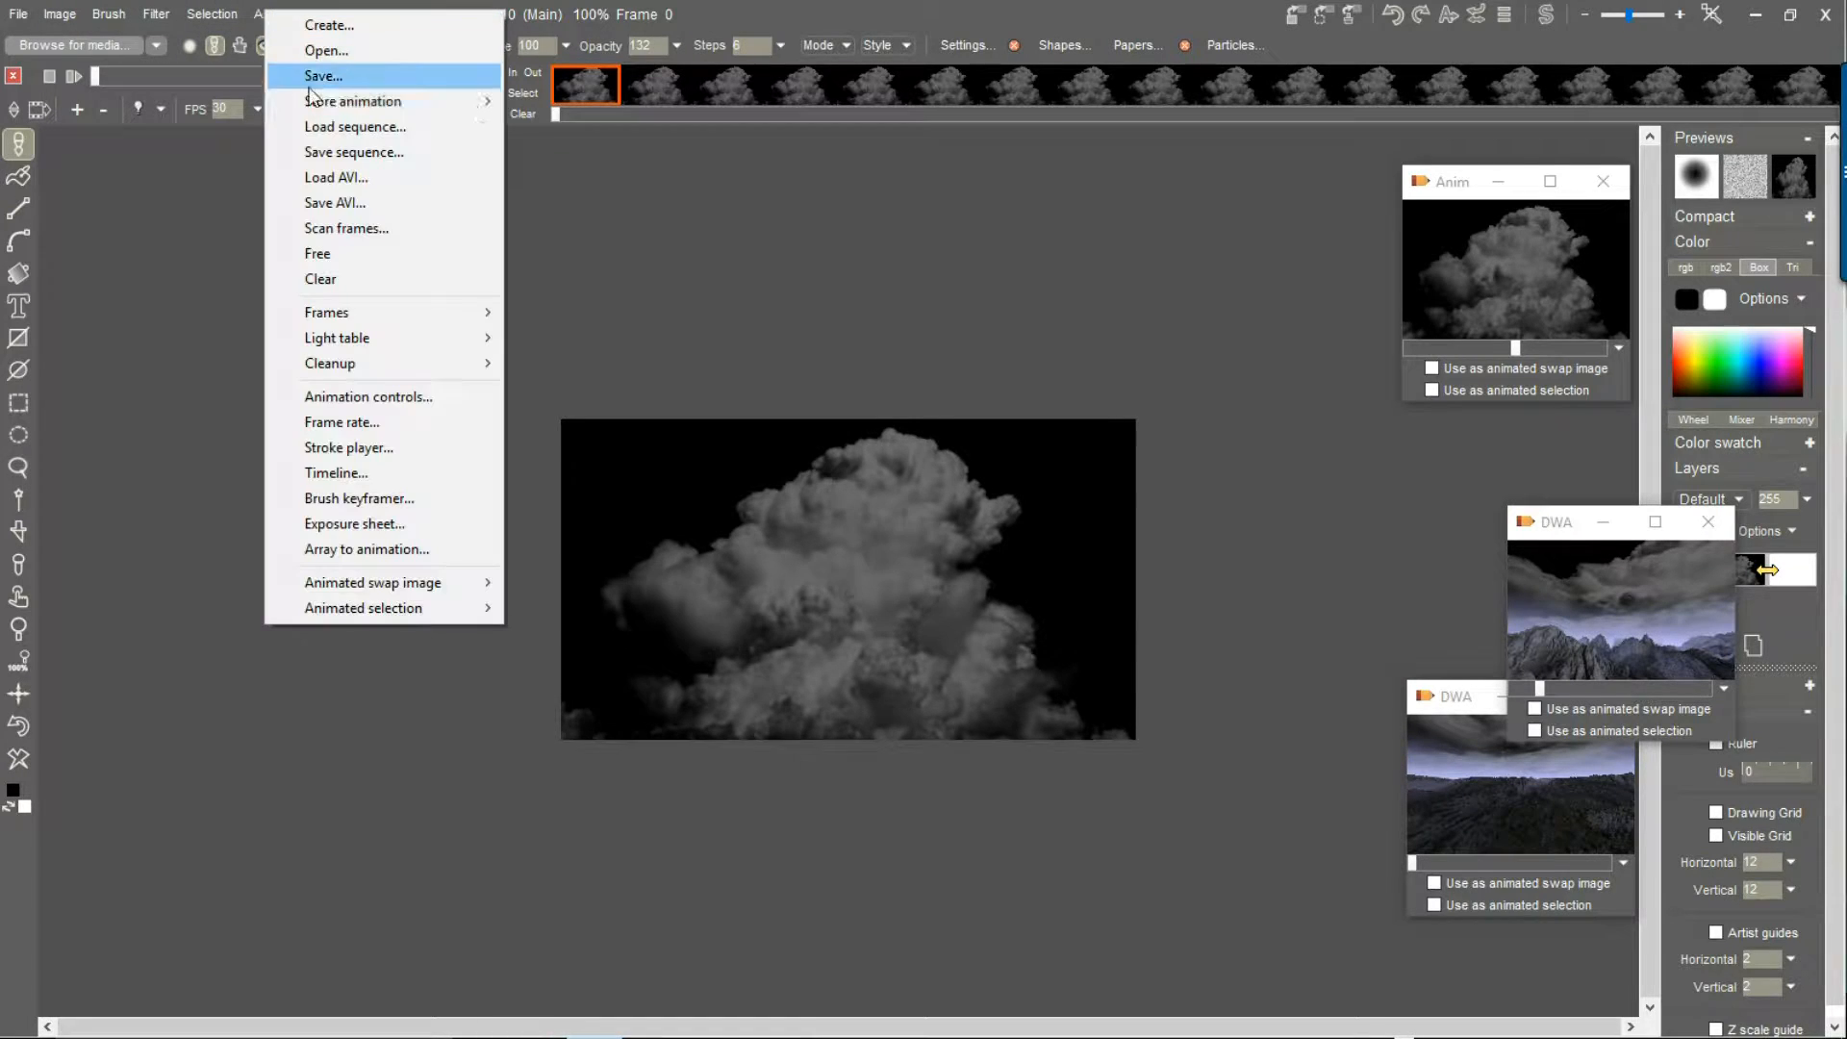
mouse_move(326, 94)
left_click(587, 97)
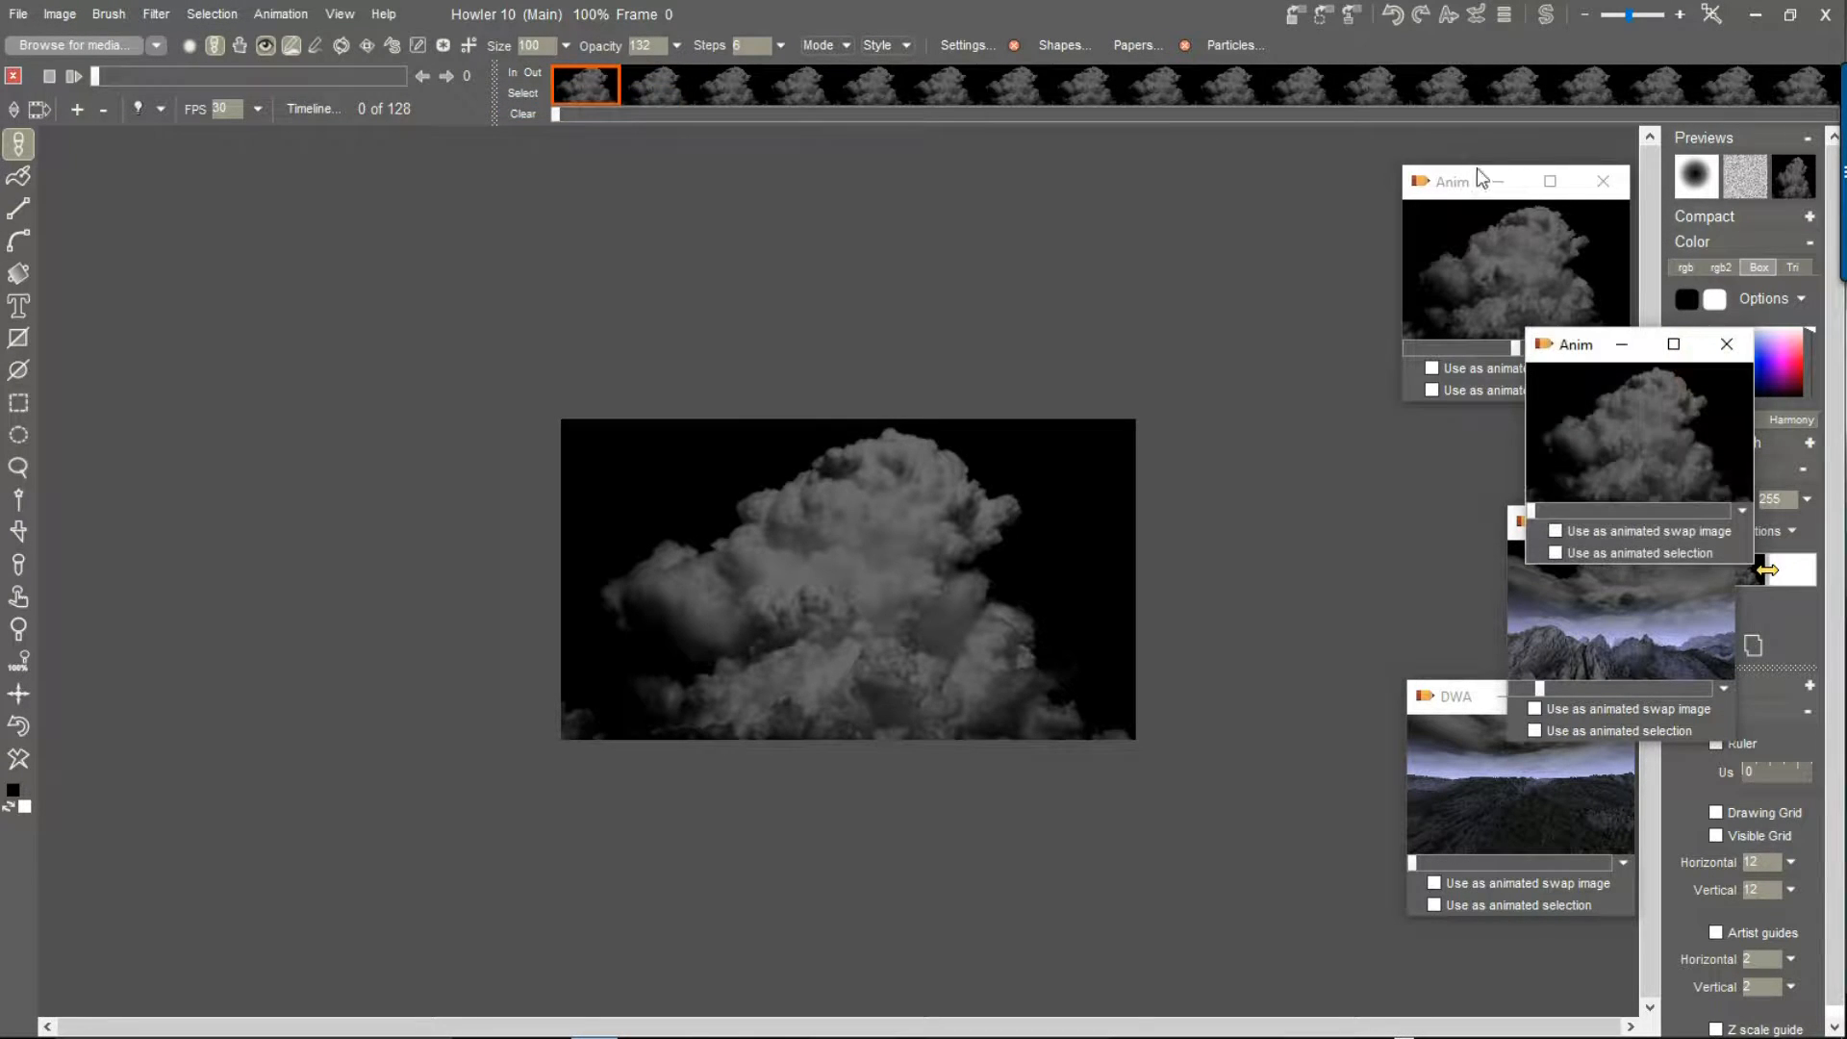
left_click_drag(1464, 196, 1413, 182)
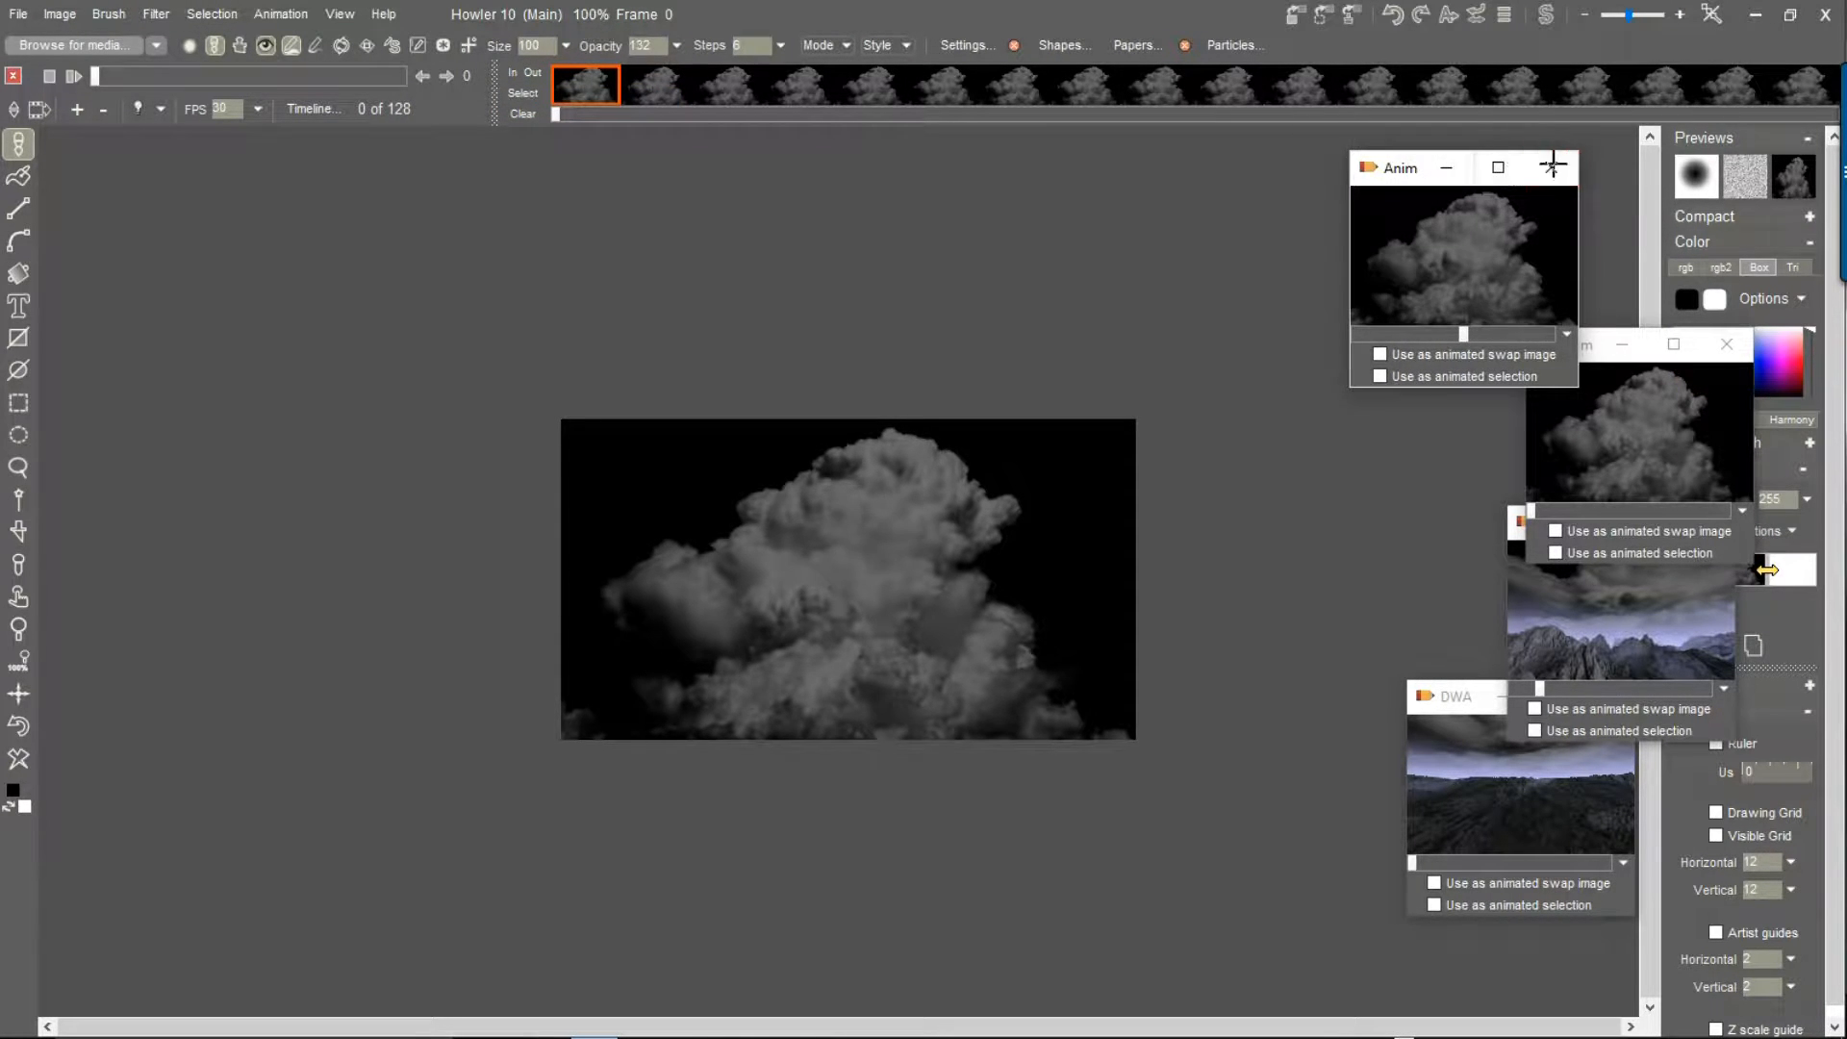
left_click(1553, 169)
left_click_drag(1596, 348, 1379, 197)
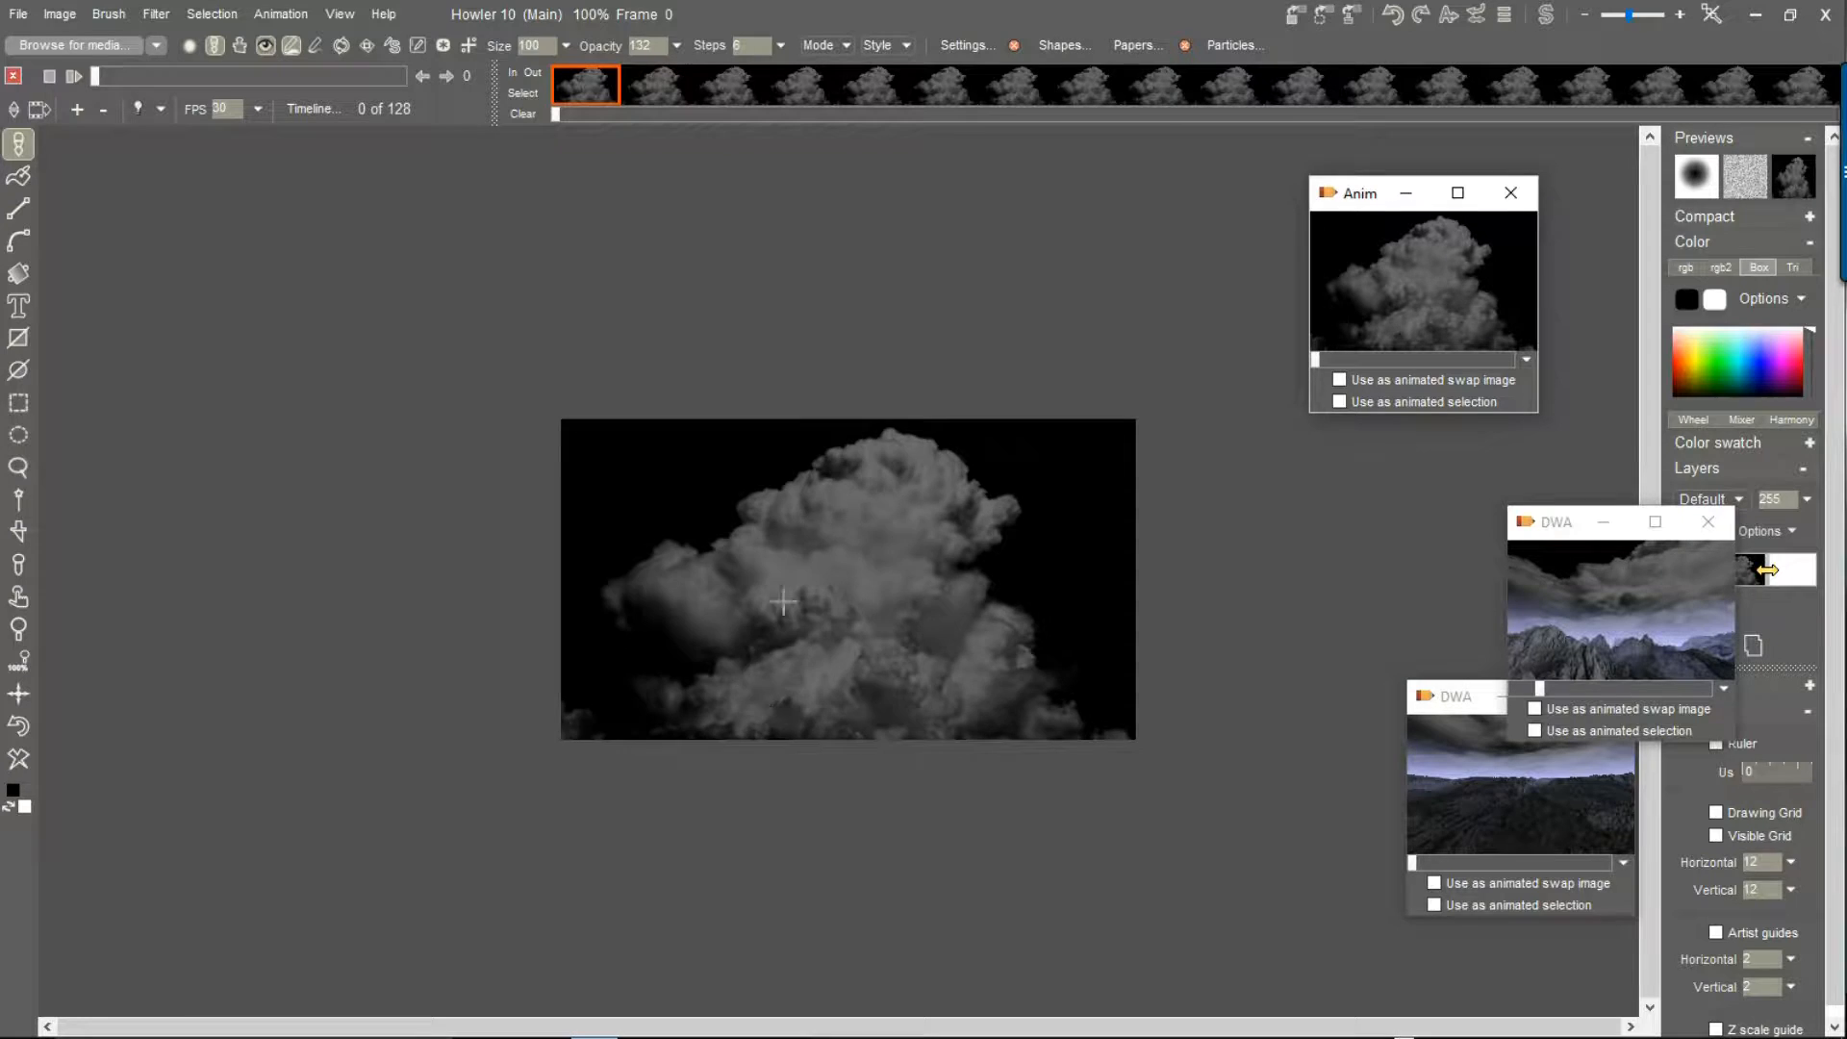
scroll(797, 520, "down", 3)
scroll(798, 519, "up", 4)
scroll(798, 520, "down", 7)
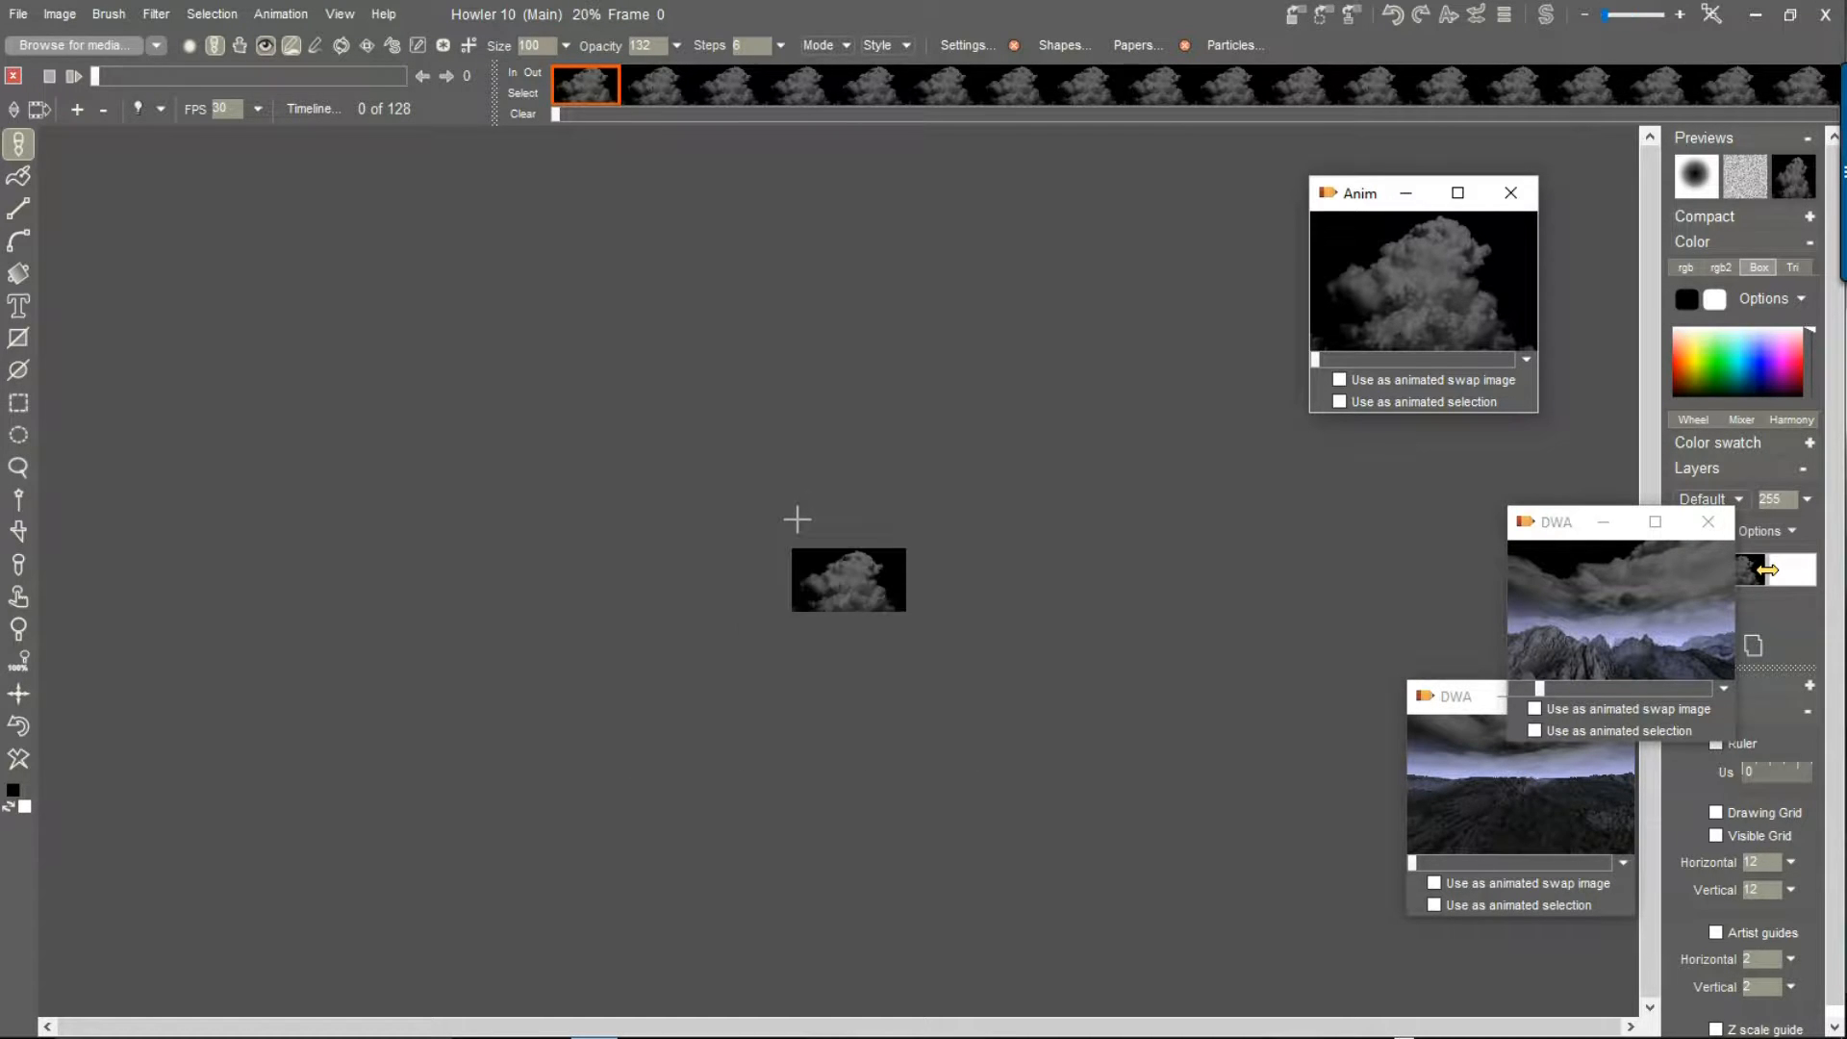
scroll(797, 520, "up", 4)
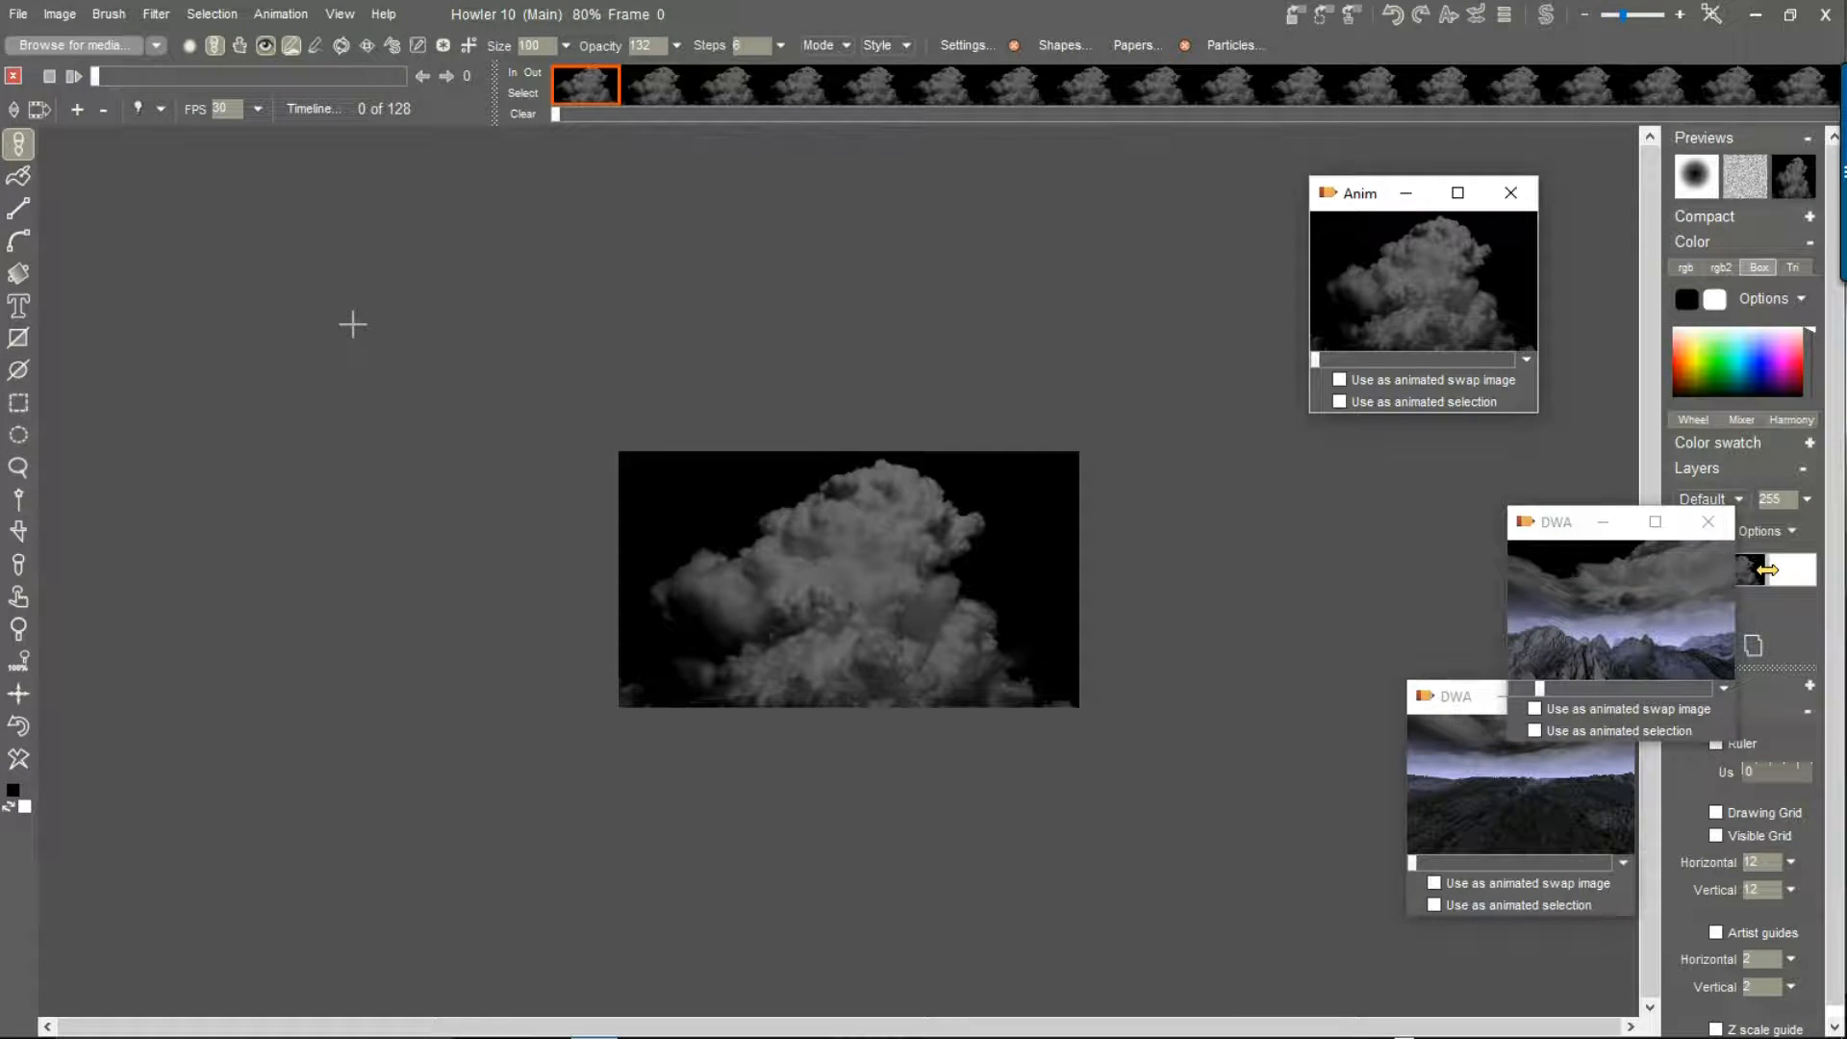
Try enlarging the cloud animation's canvas to 2000 × 500 with white fill, anchoring the existing image at bottom centre
left_click(66, 15)
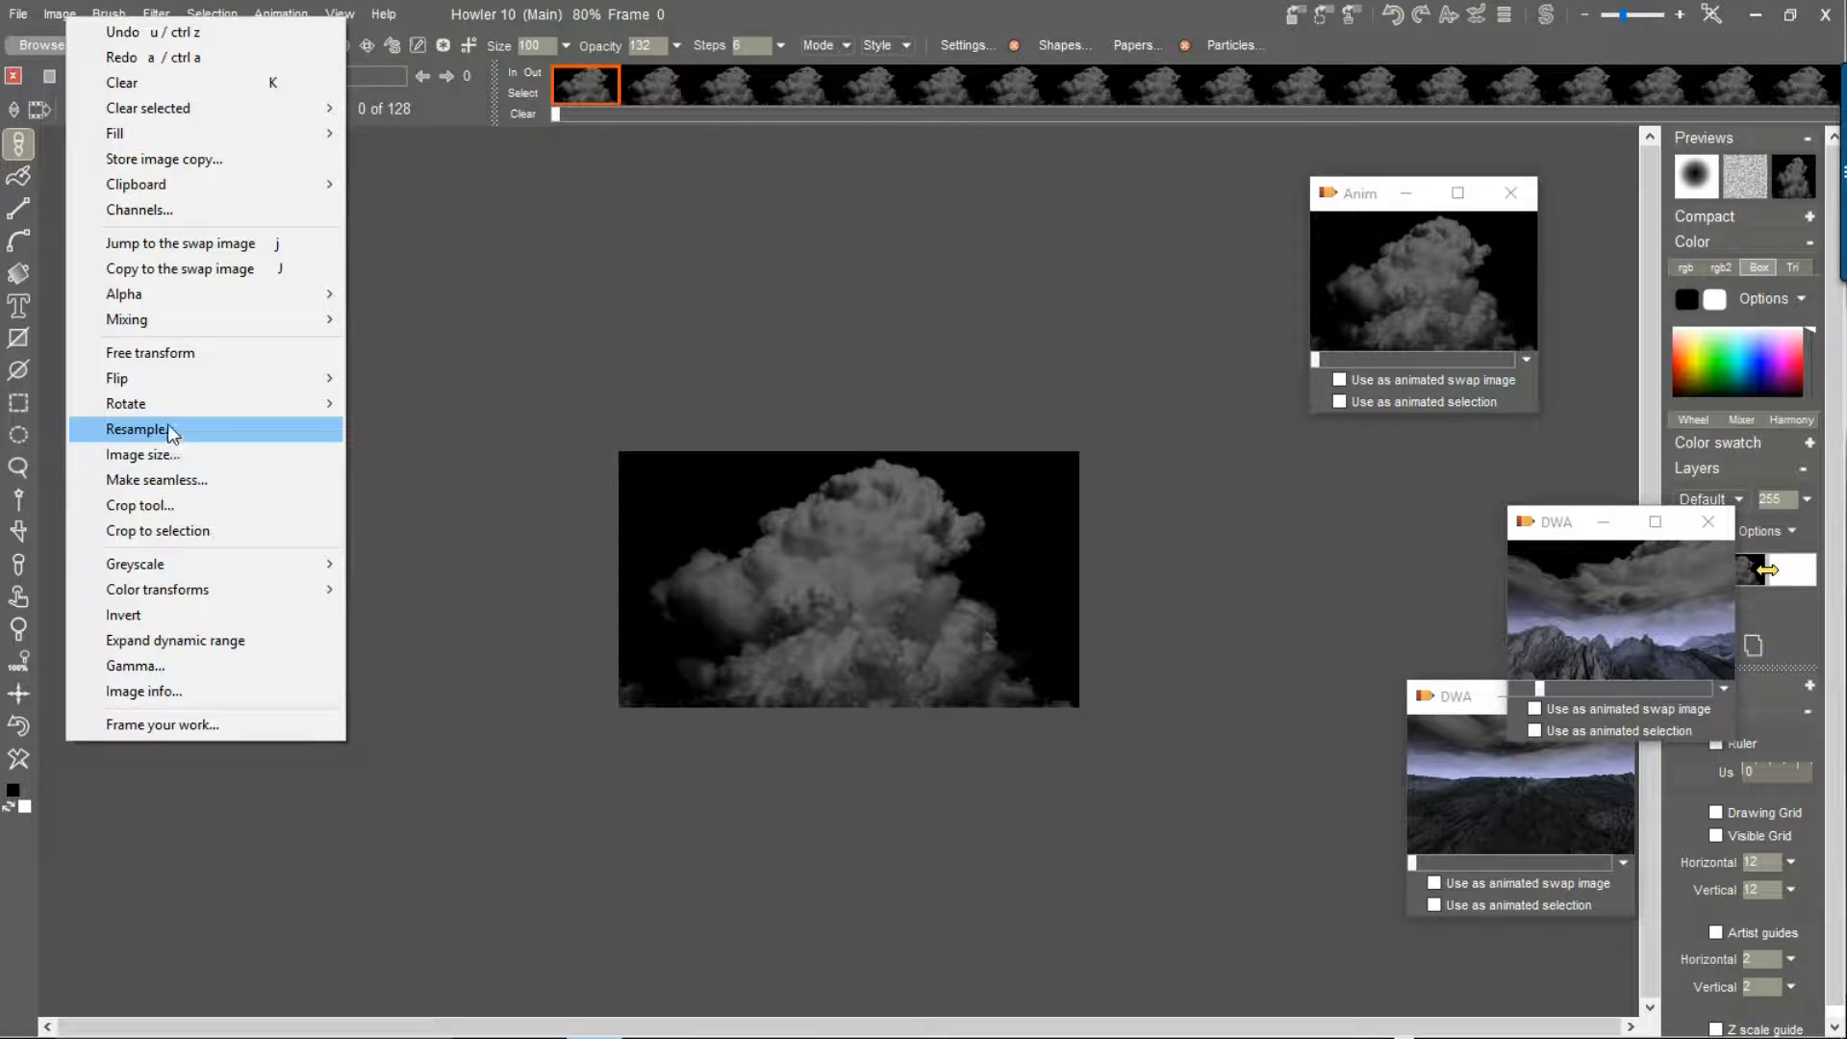
mouse_move(154, 401)
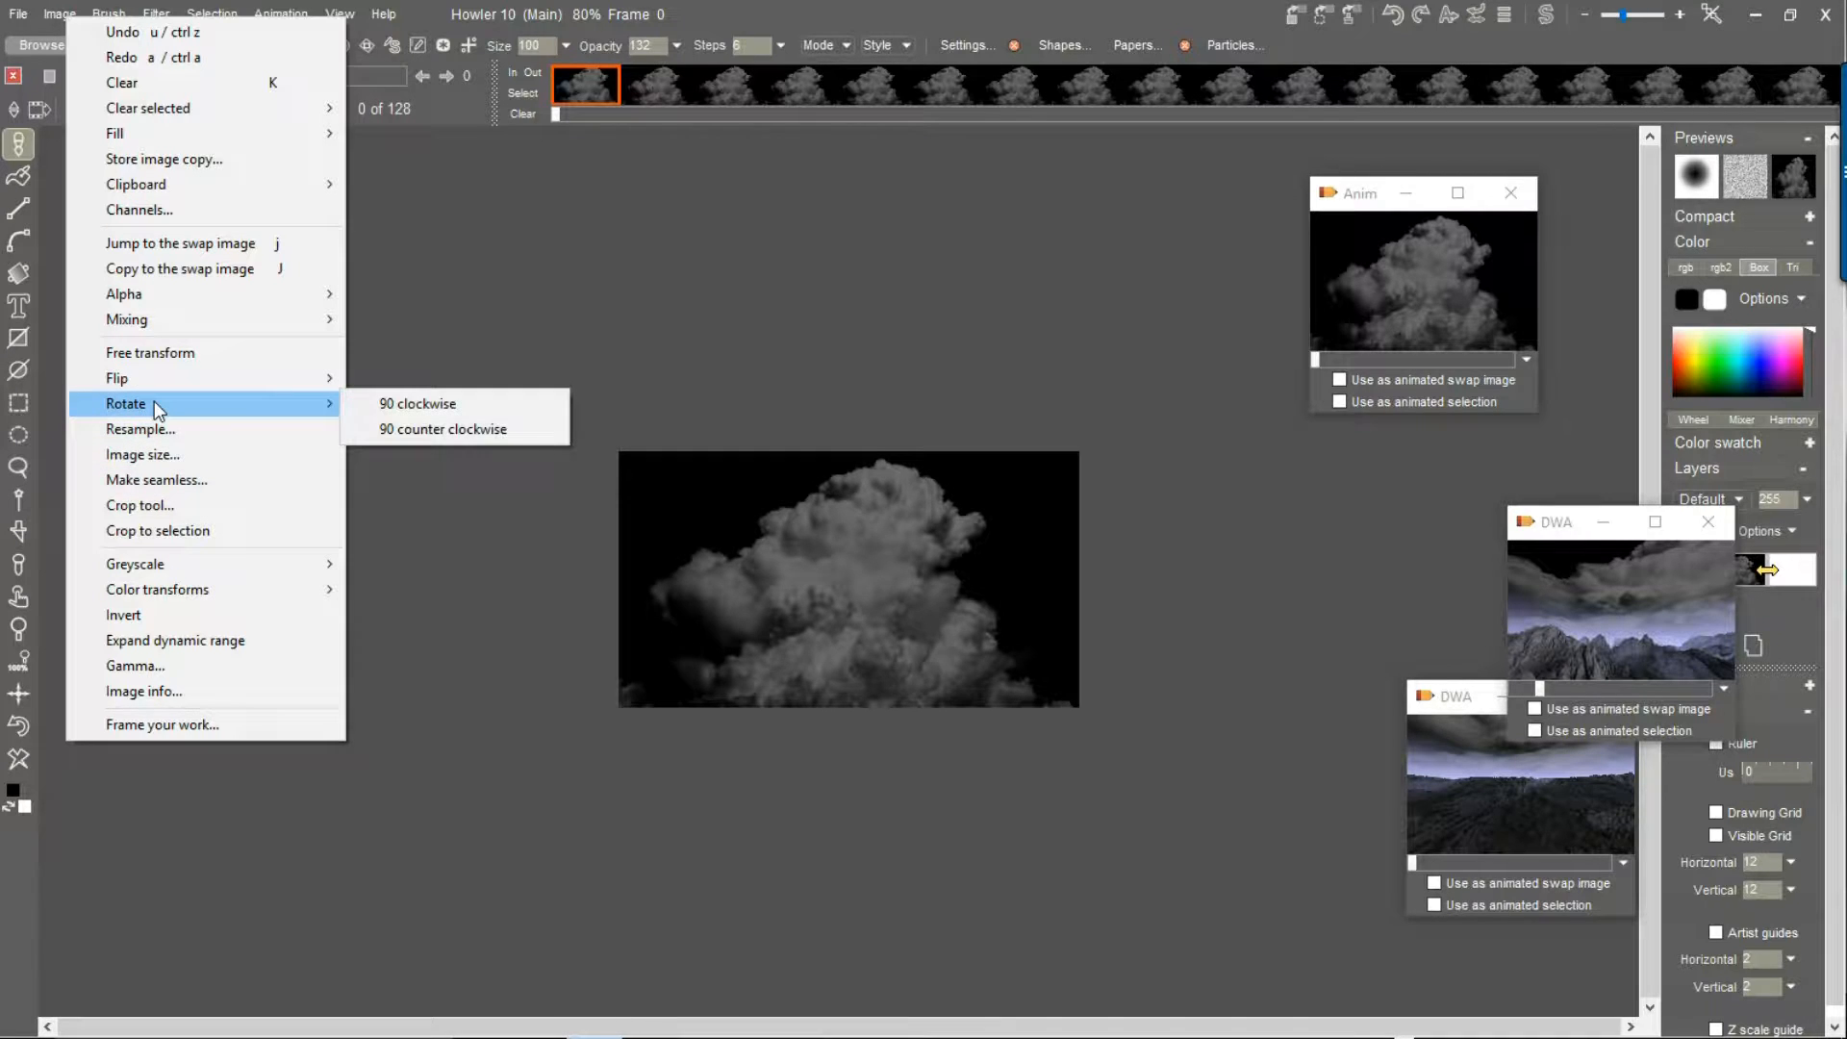
left_click(137, 452)
left_click_drag(919, 261, 382, 240)
left_click(413, 404)
key("Tab")
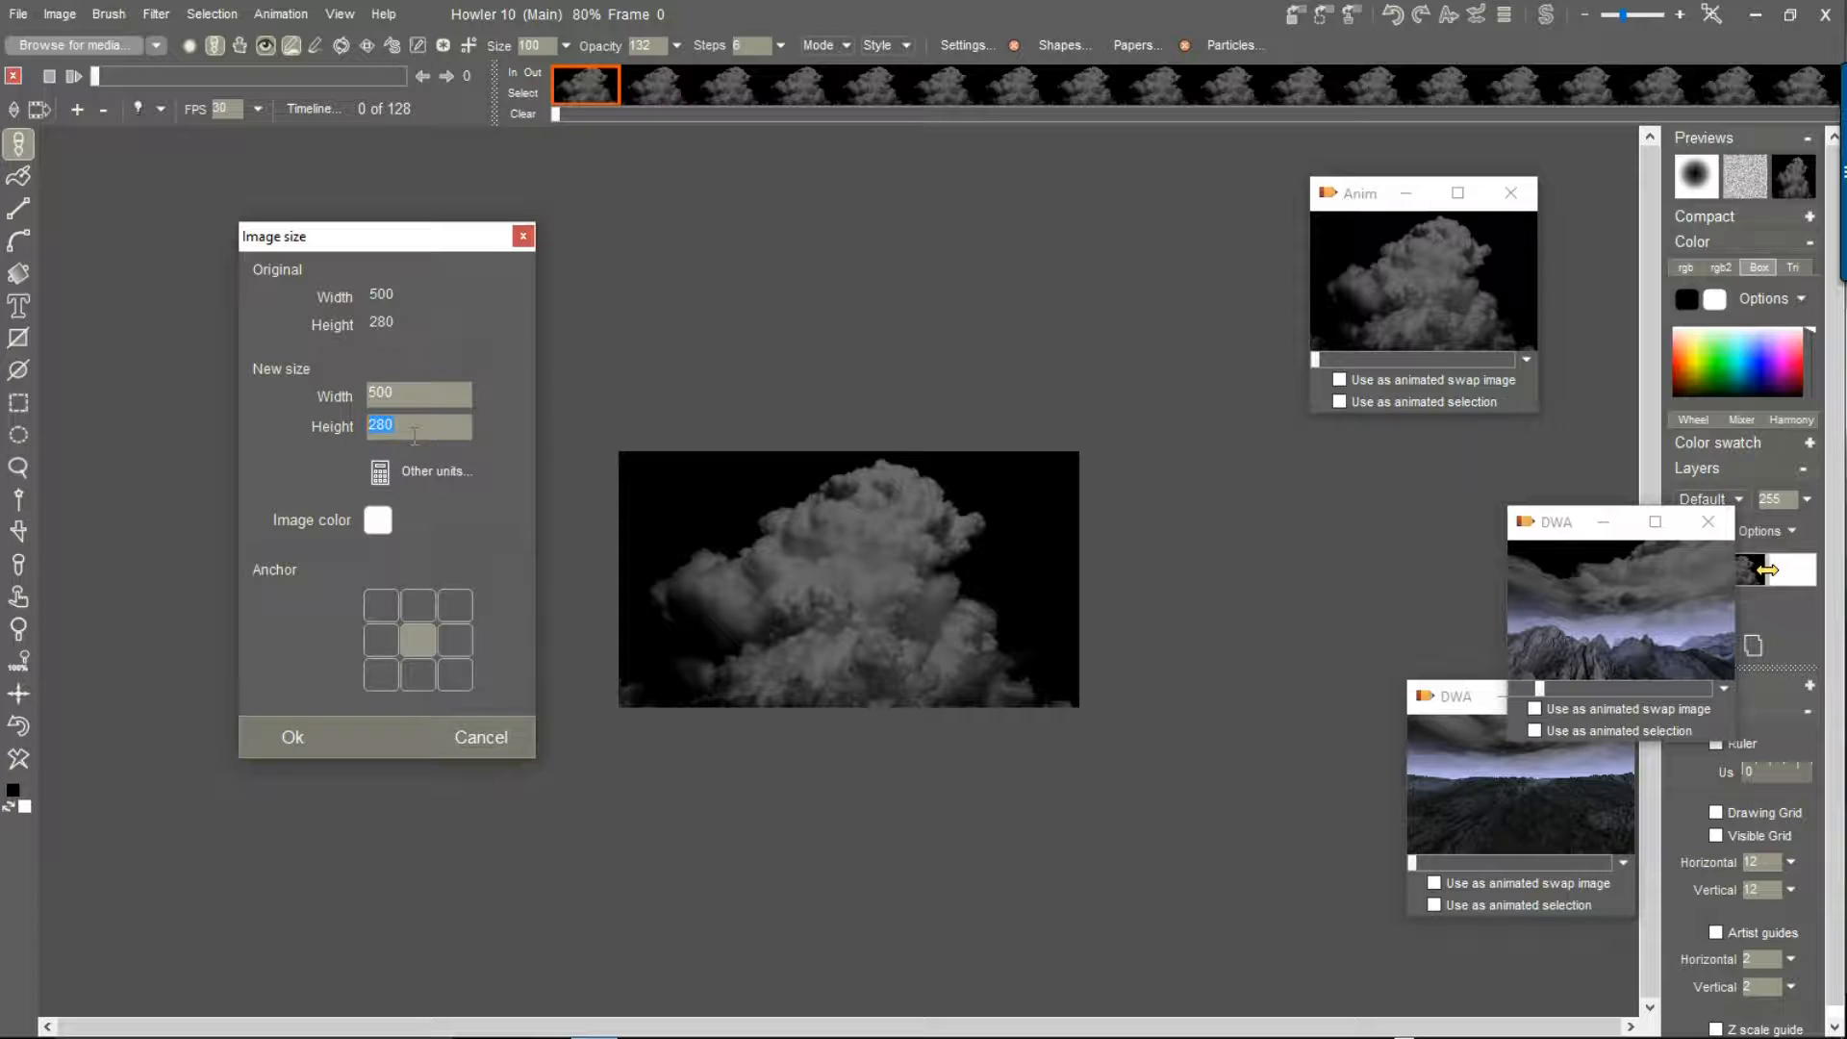
left_click(413, 395)
left_click(421, 432)
type("10")
double_click(413, 428)
type("500")
left_click_drag(425, 394, 323, 391)
type("2000")
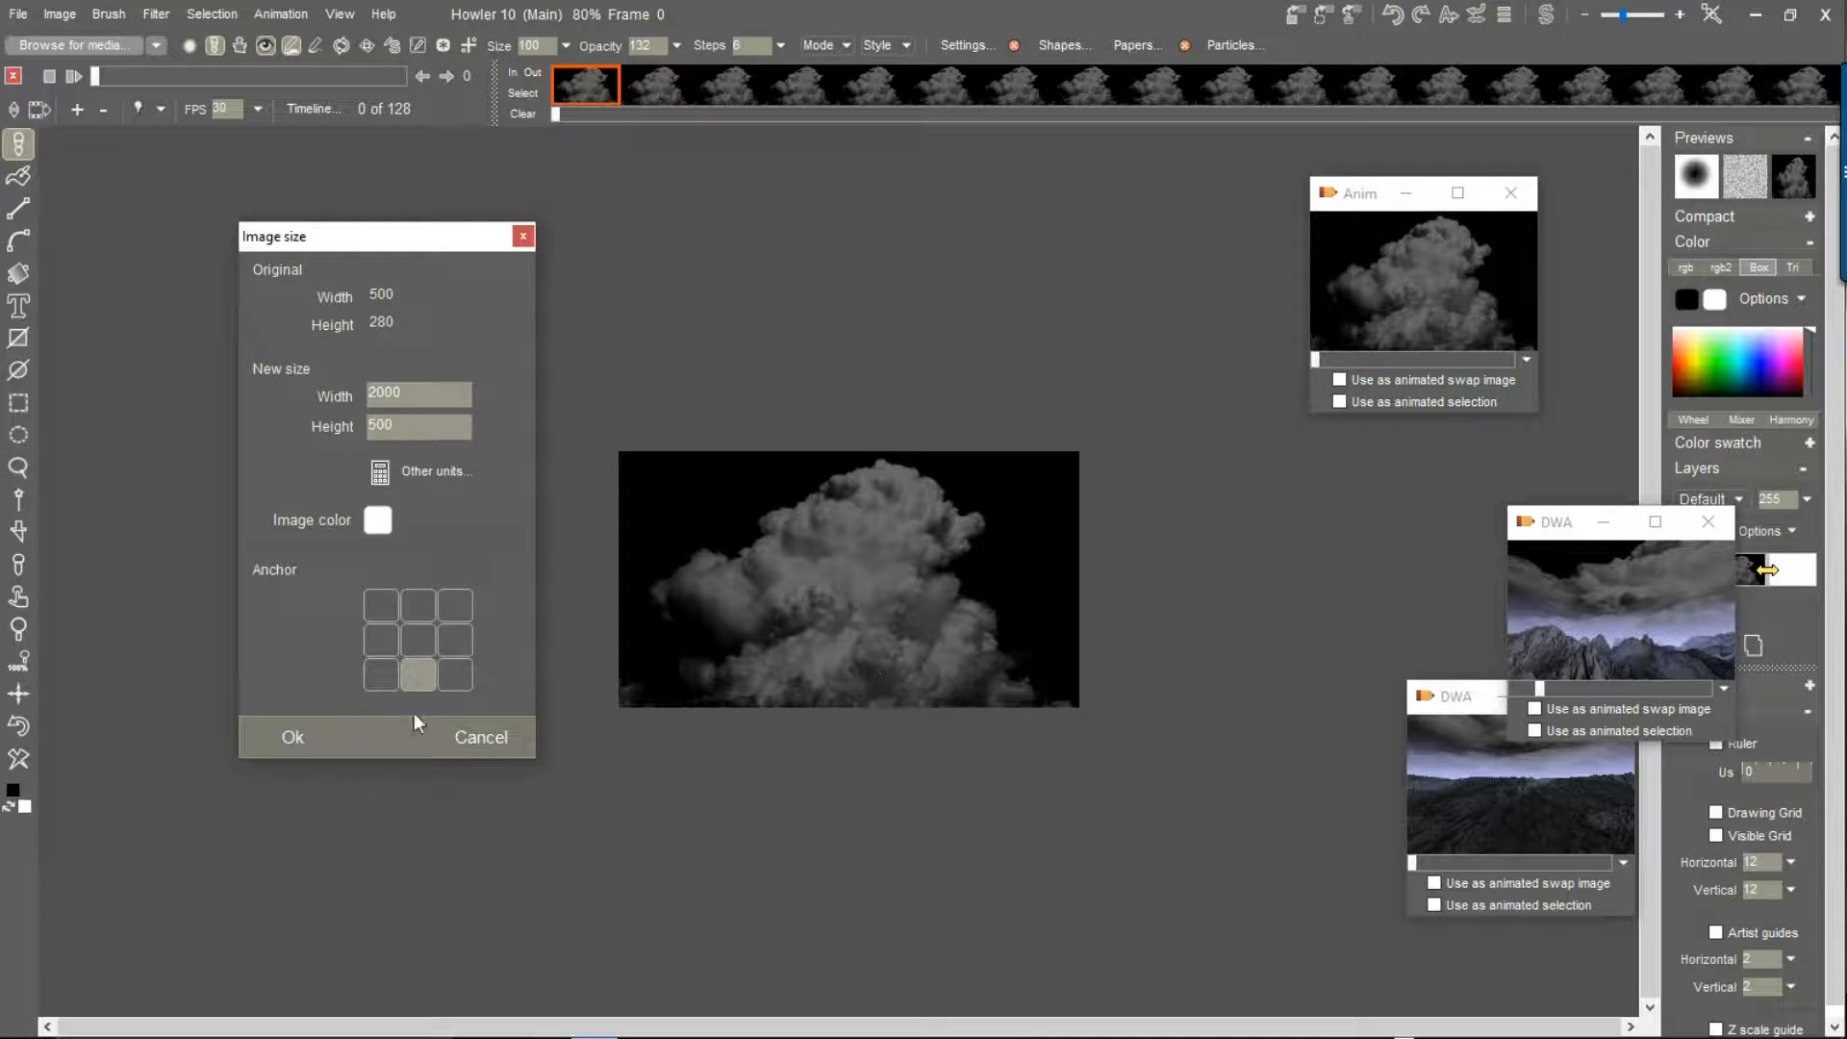
left_click(291, 736)
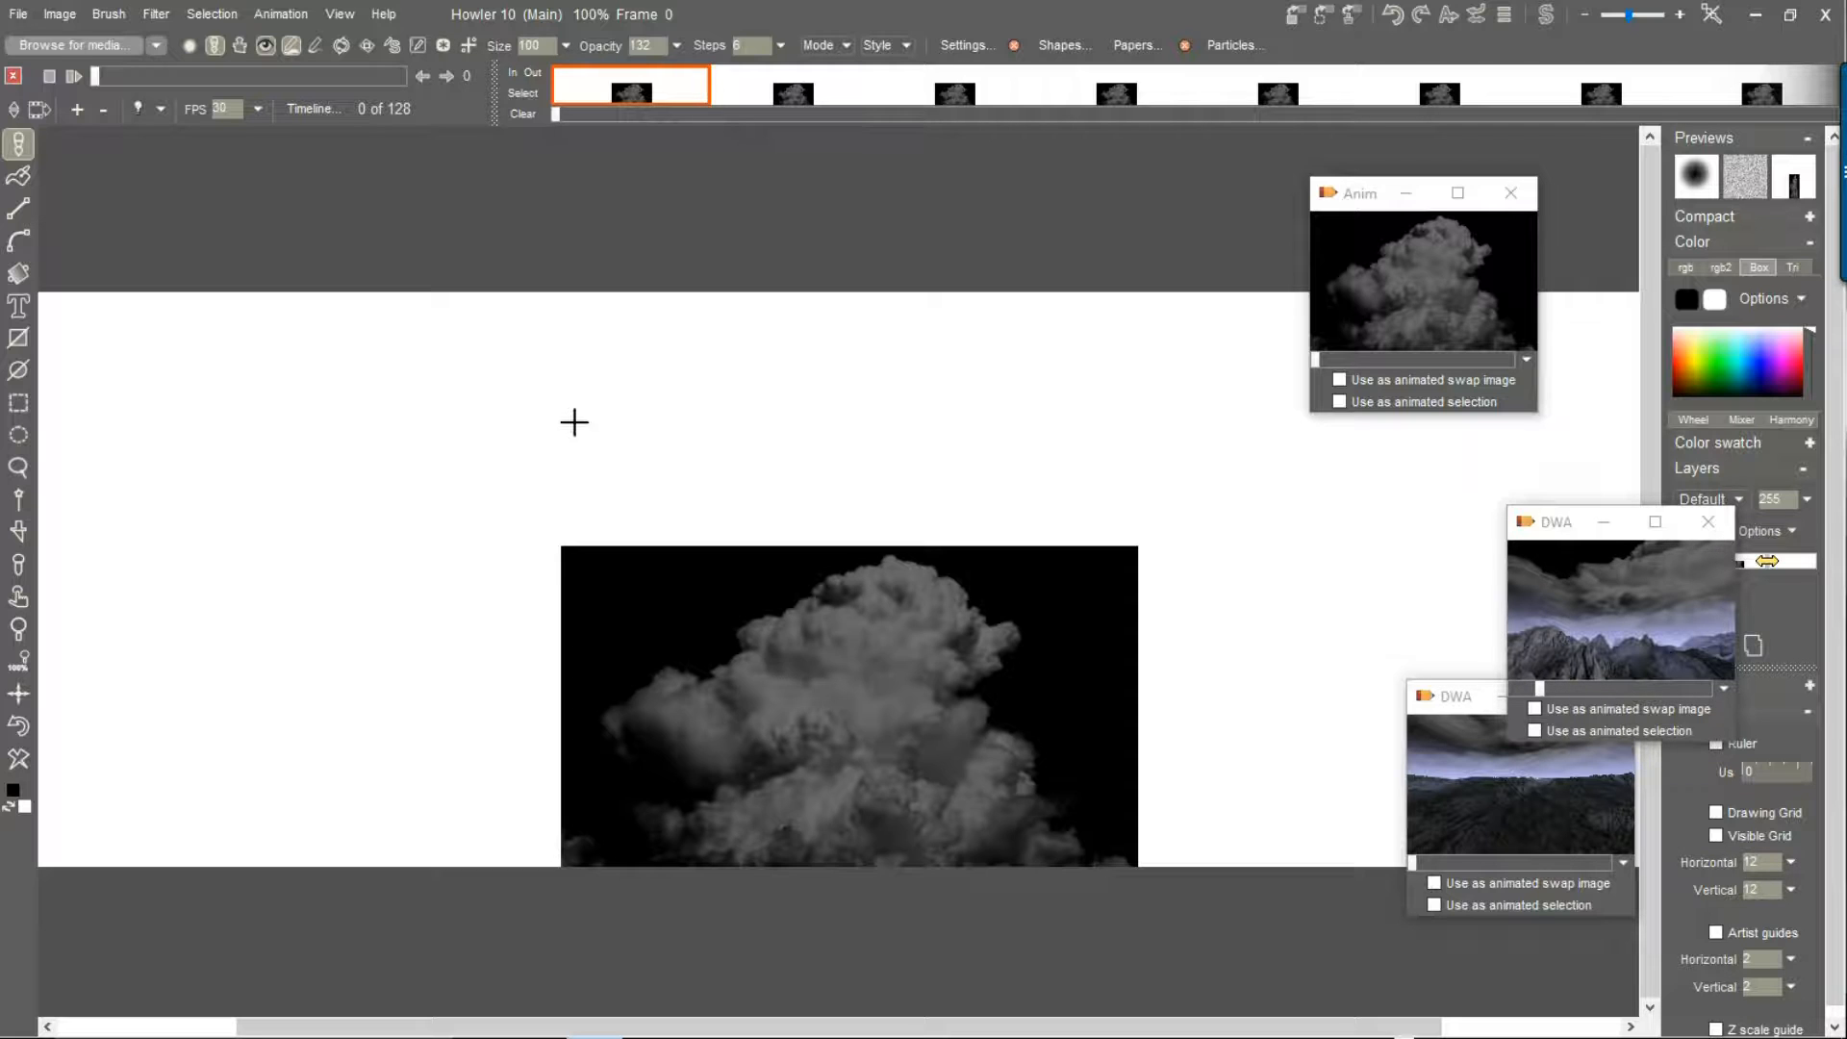
Restore the stored 500 × 280 cloud animation and swap the primary and secondary colors so that black is secondary
left_click(1427, 273)
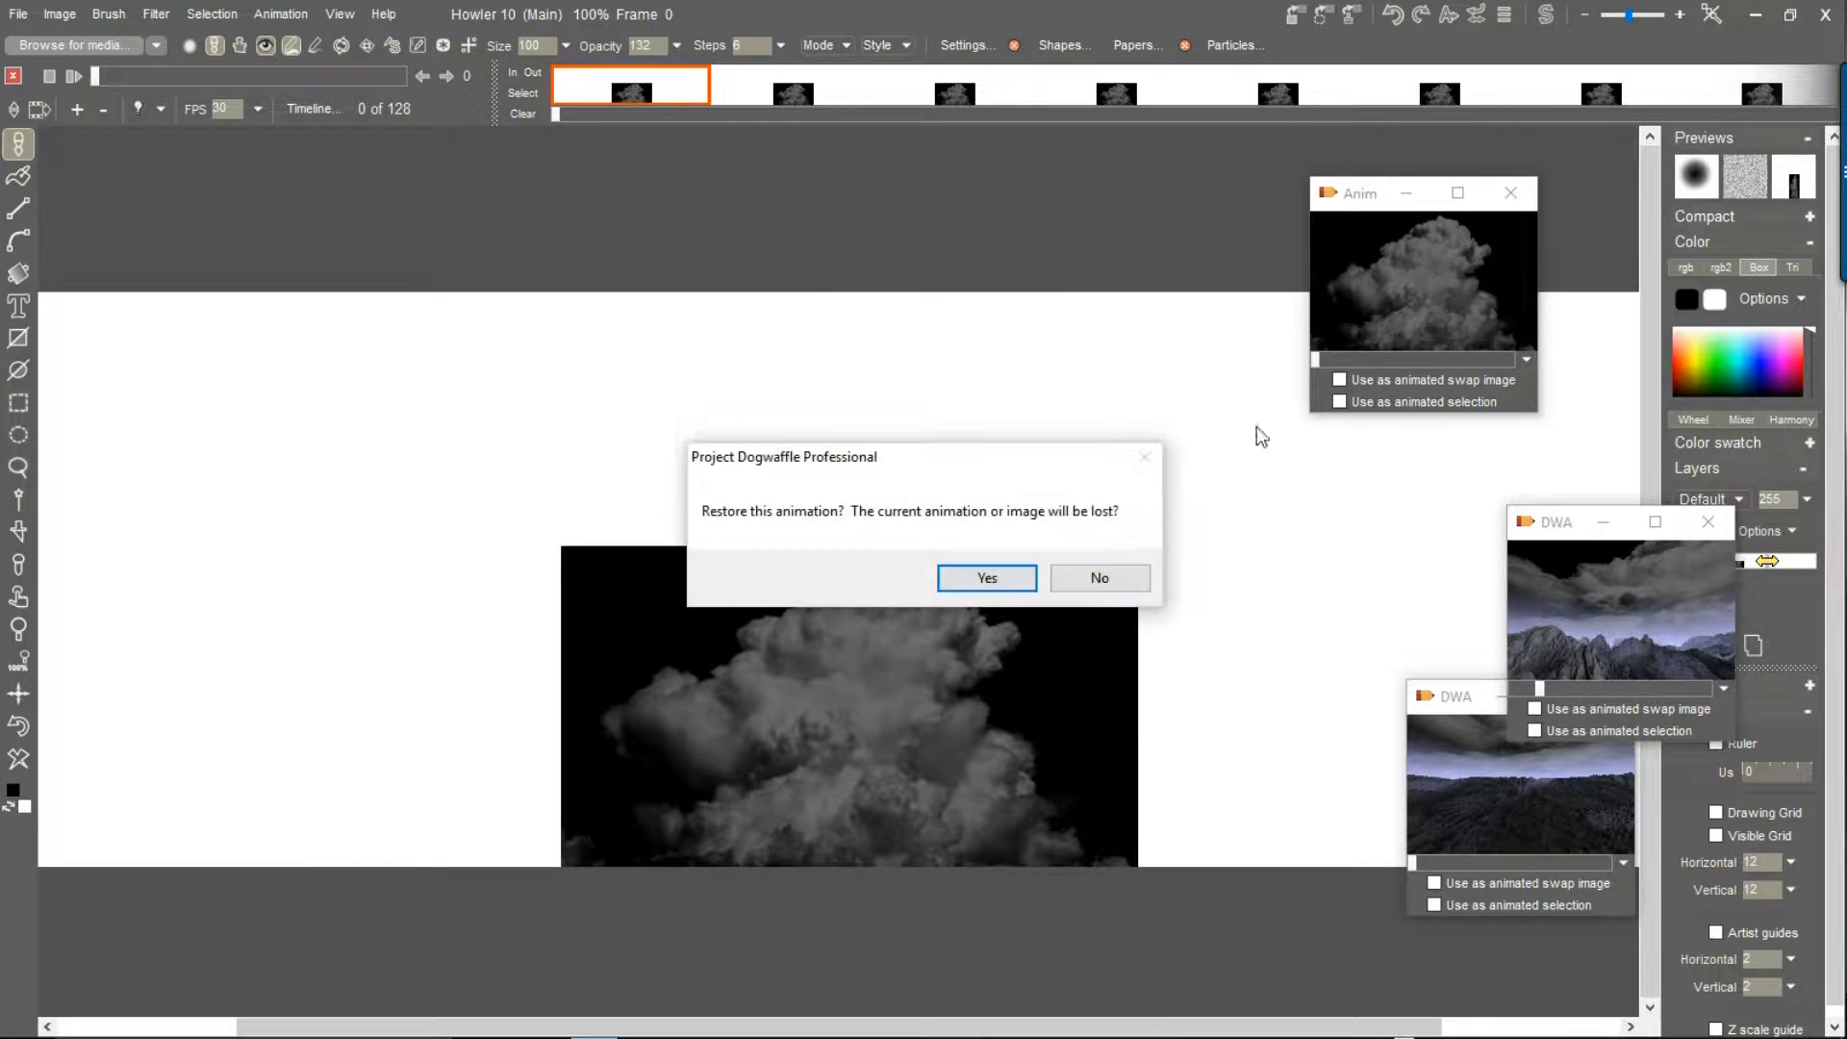
left_click(979, 582)
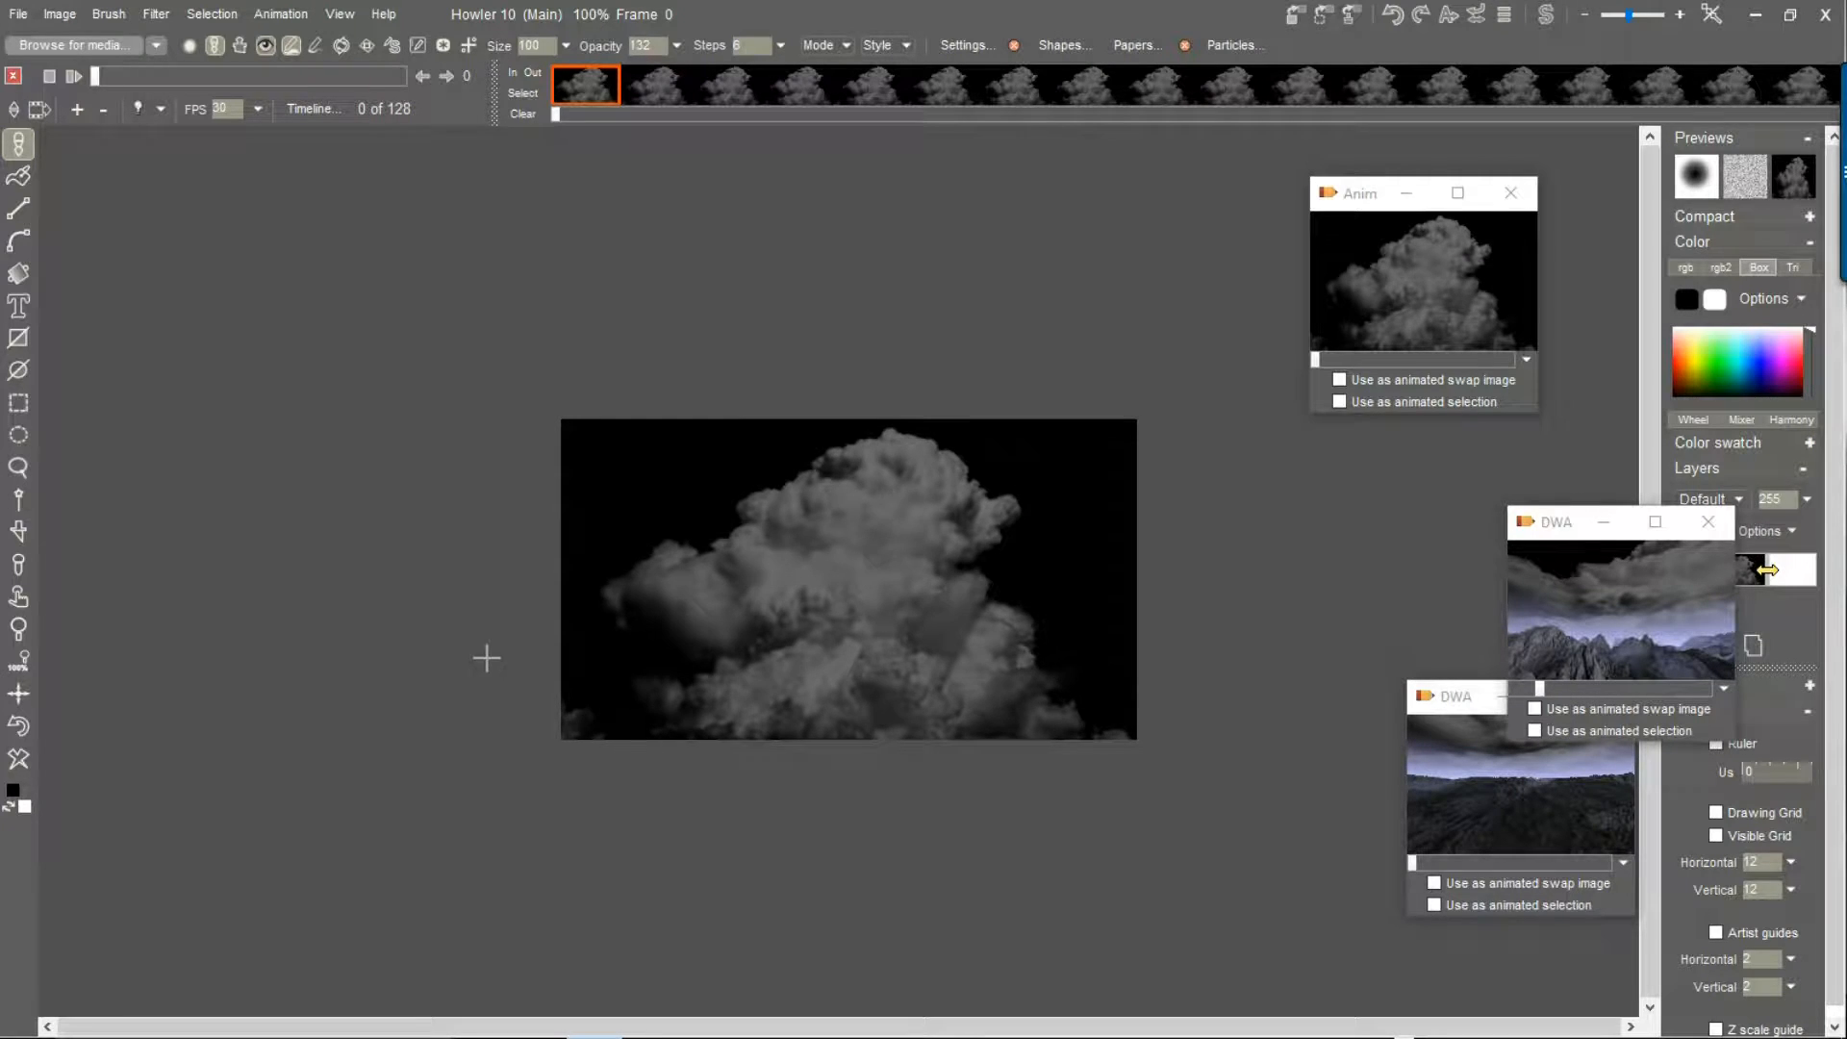
left_click(12, 809)
scroll(308, 415, "up", 4)
left_click_drag(864, 570, 1028, 598)
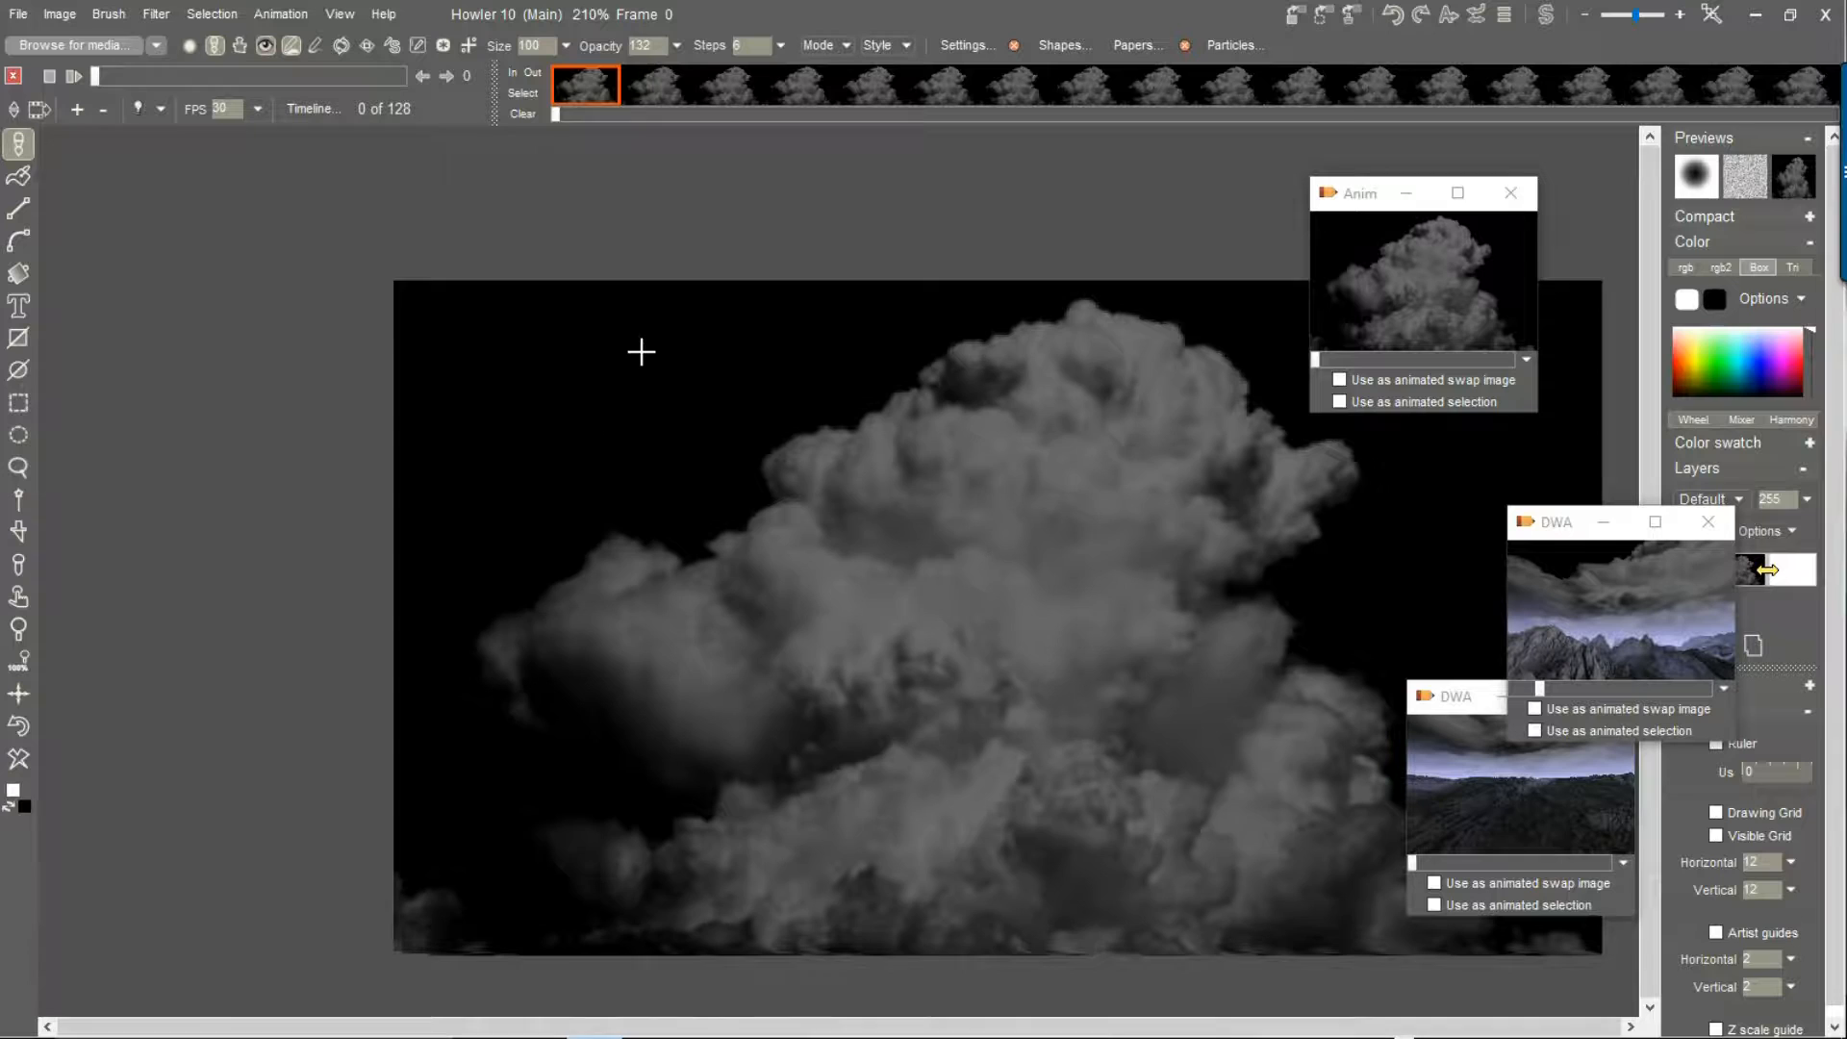
Move the mountain landscape preview off the layer controls and expand the Info section
scroll(1838, 987, "down", 1)
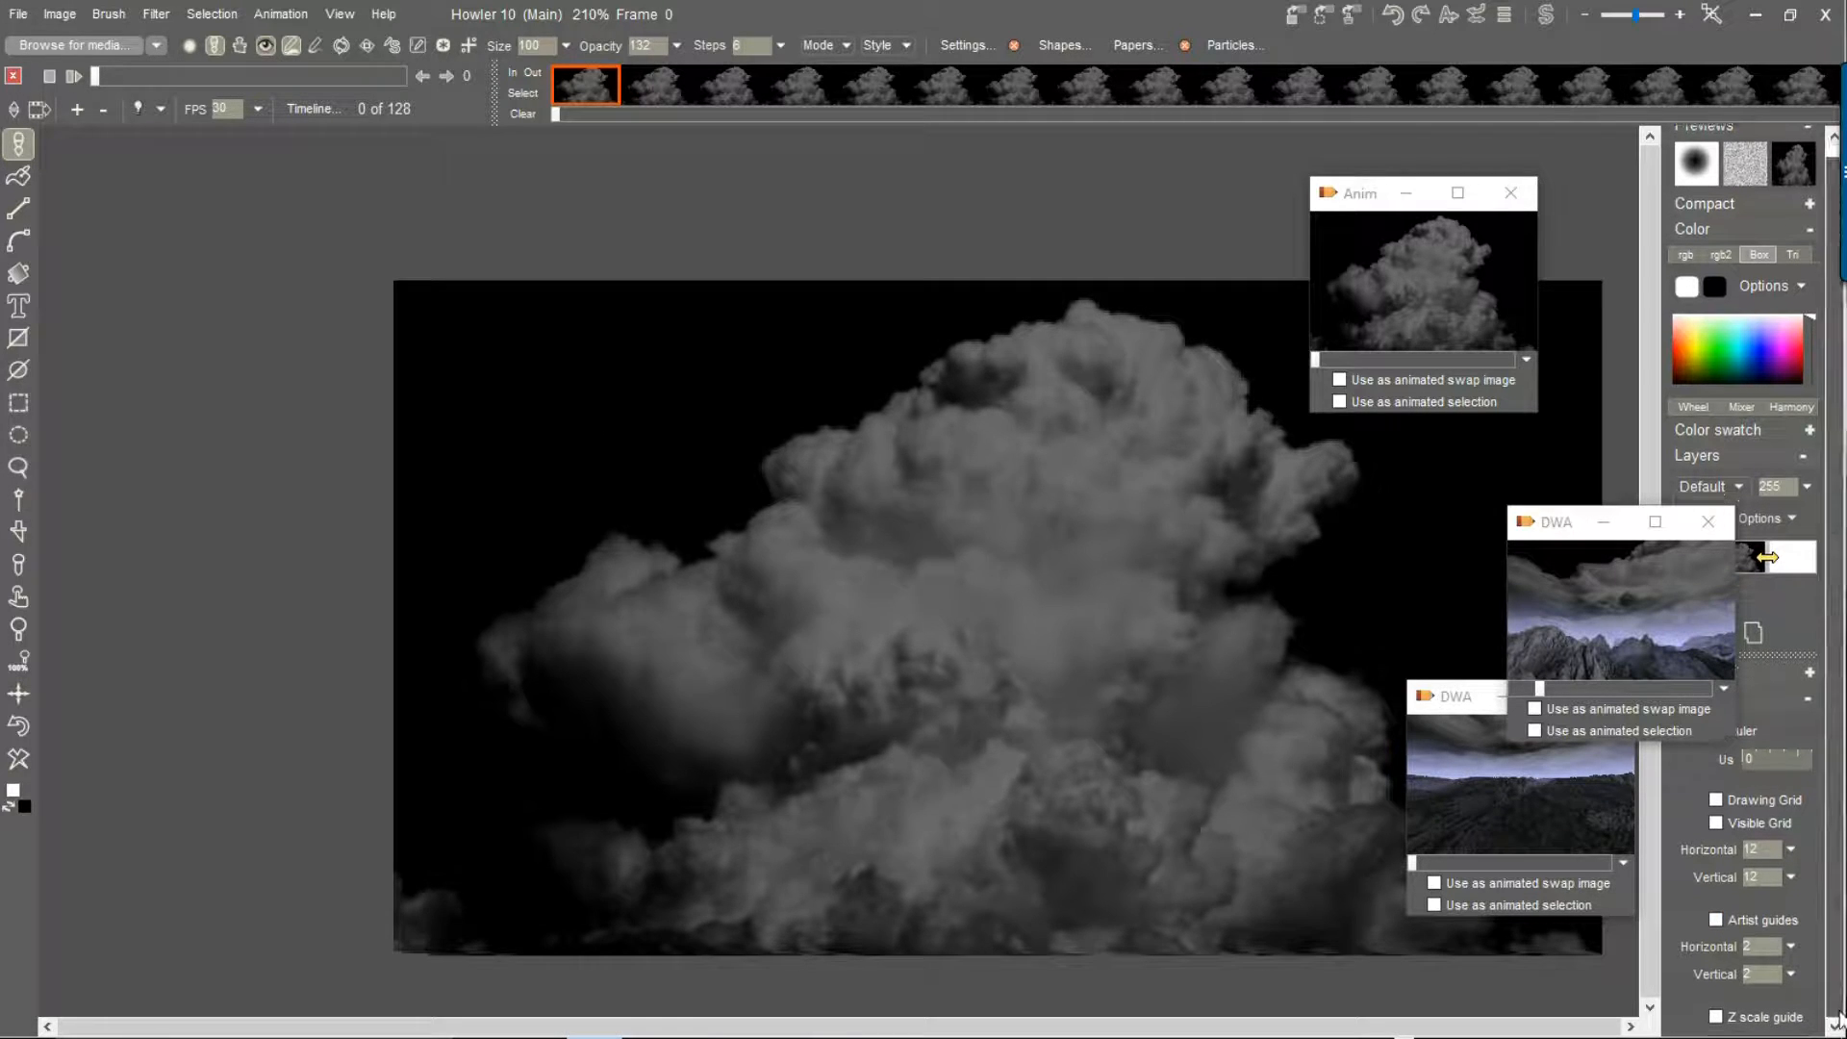
left_click_drag(1578, 521, 1493, 384)
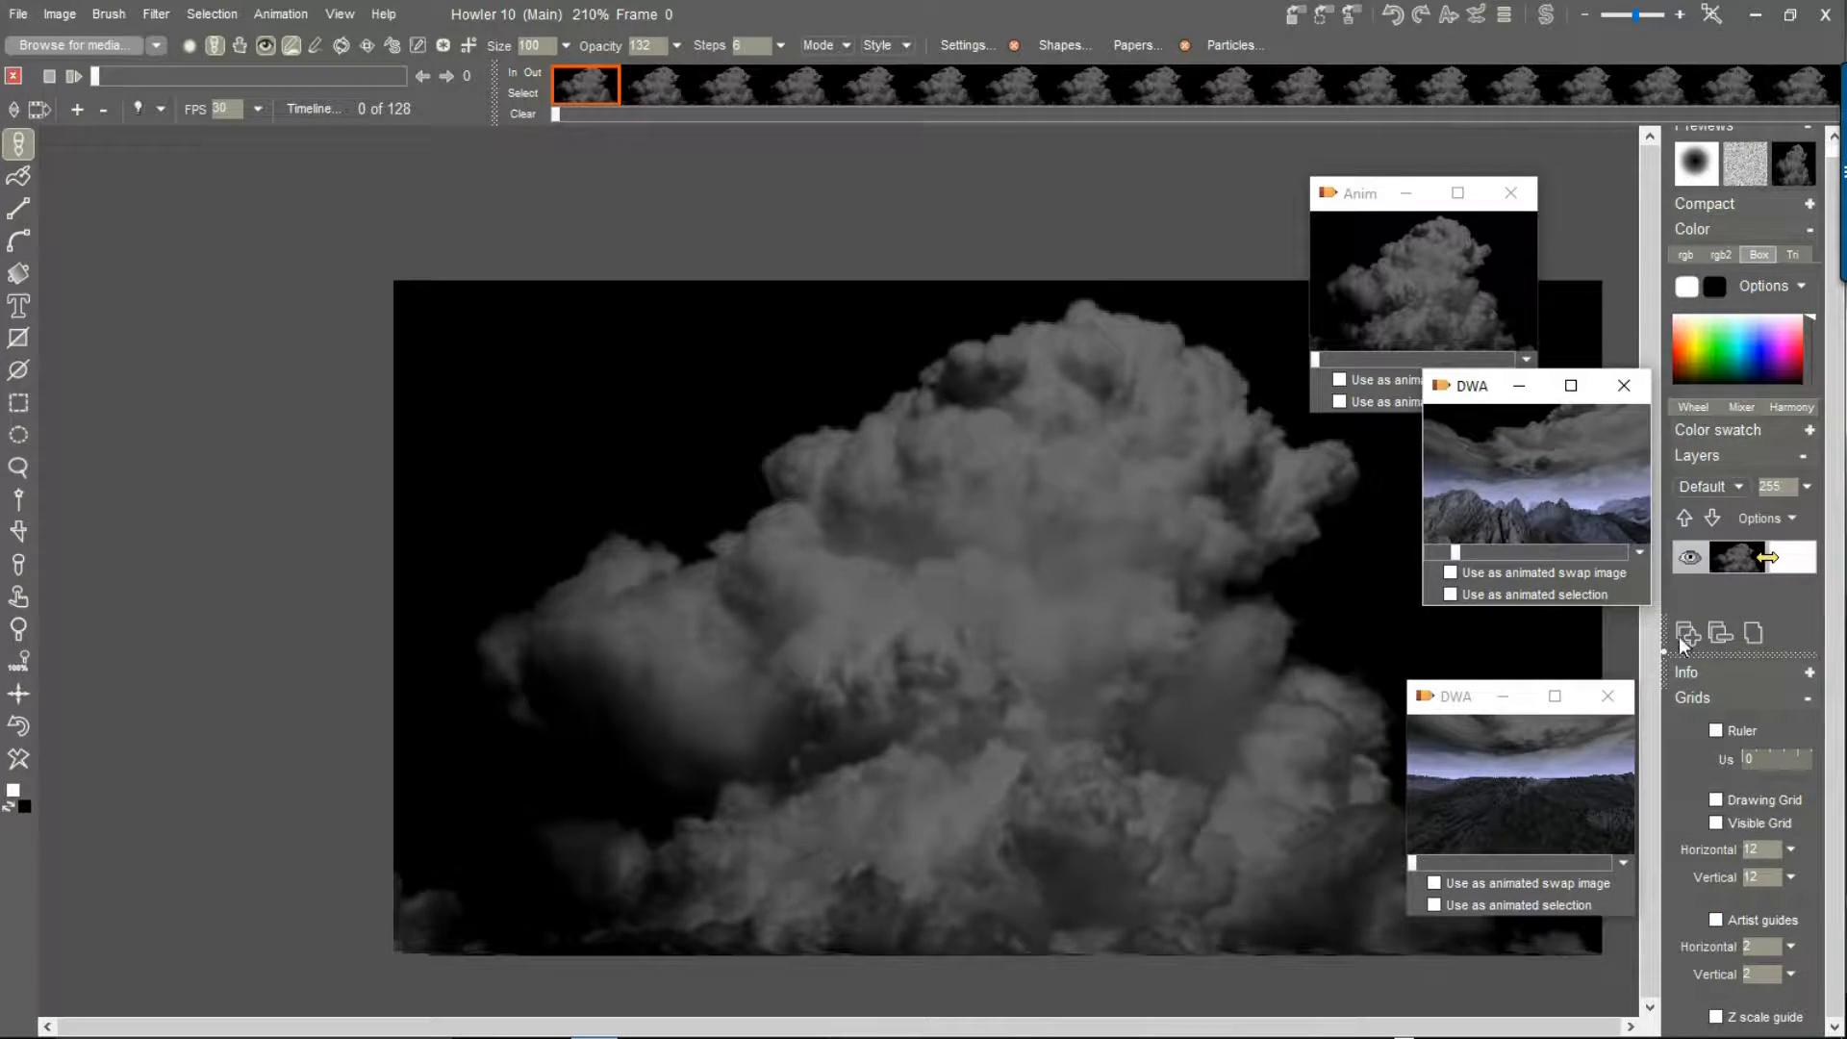
left_click(1809, 673)
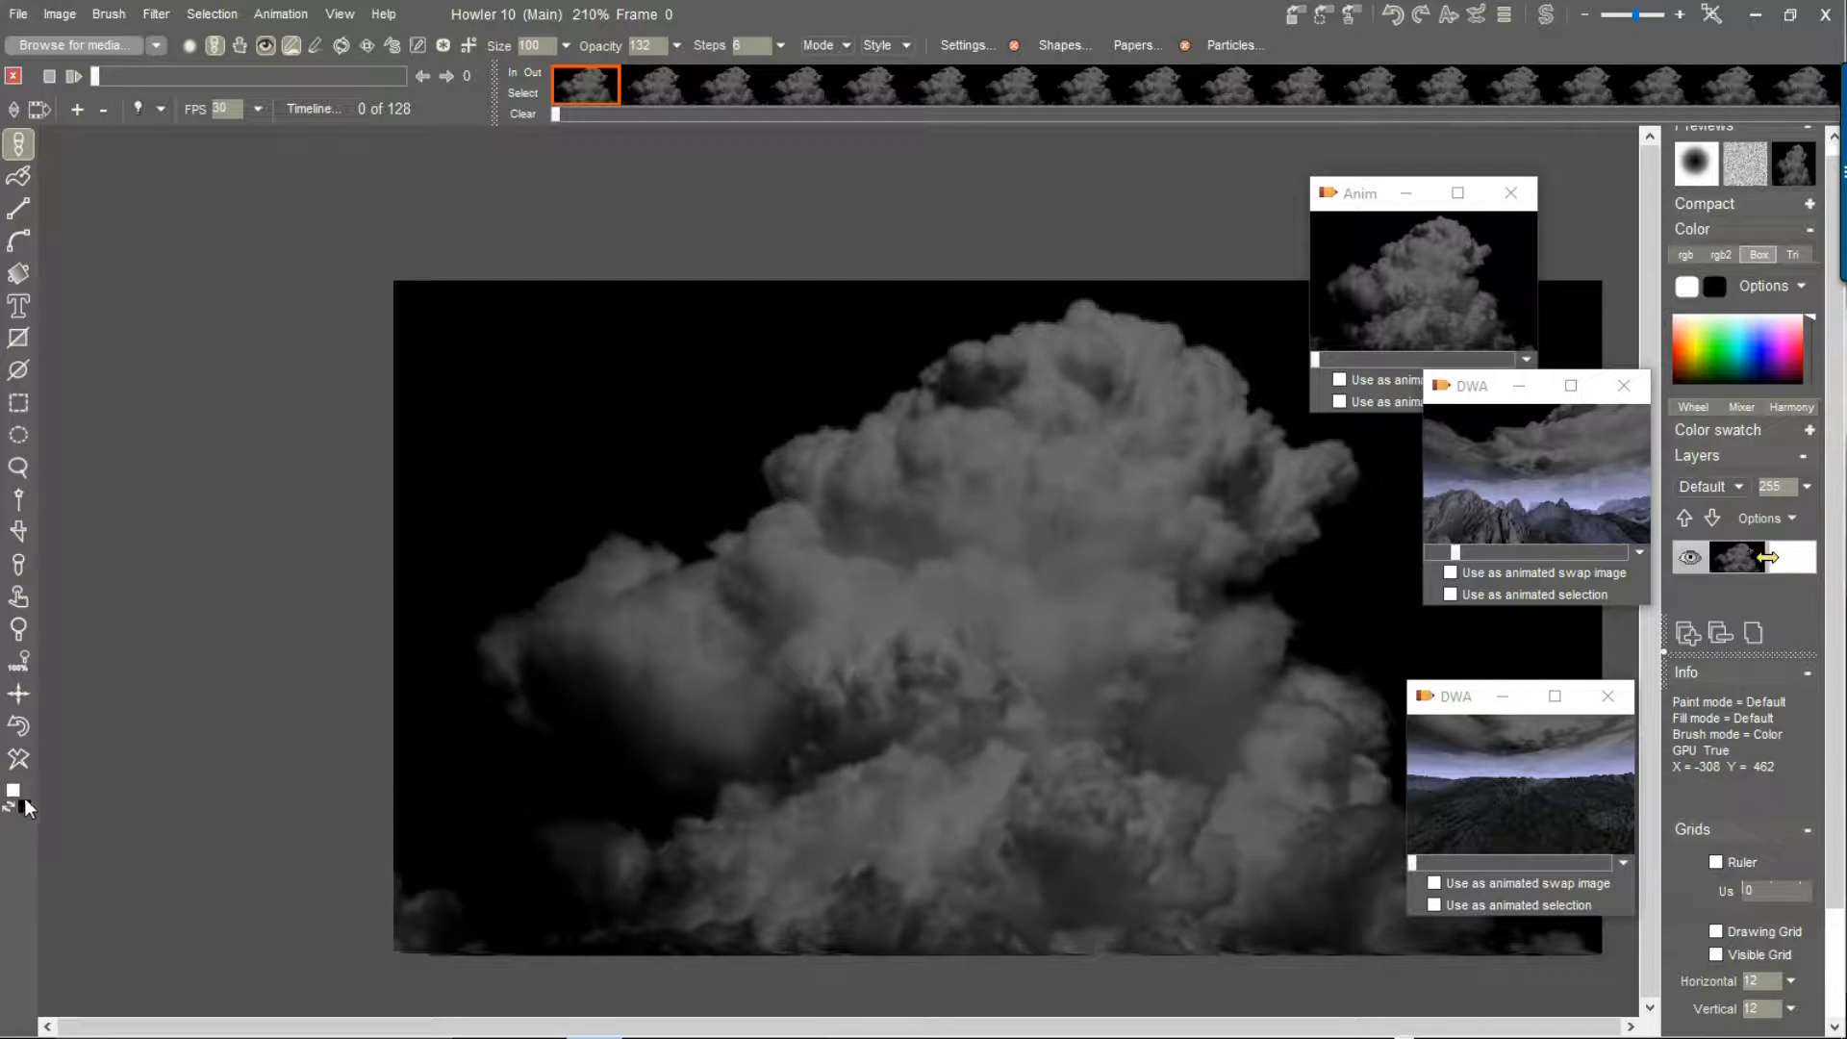
Sample the black background beside the cloud as the secondary color, keeping the Color picker active
left_click(19, 565)
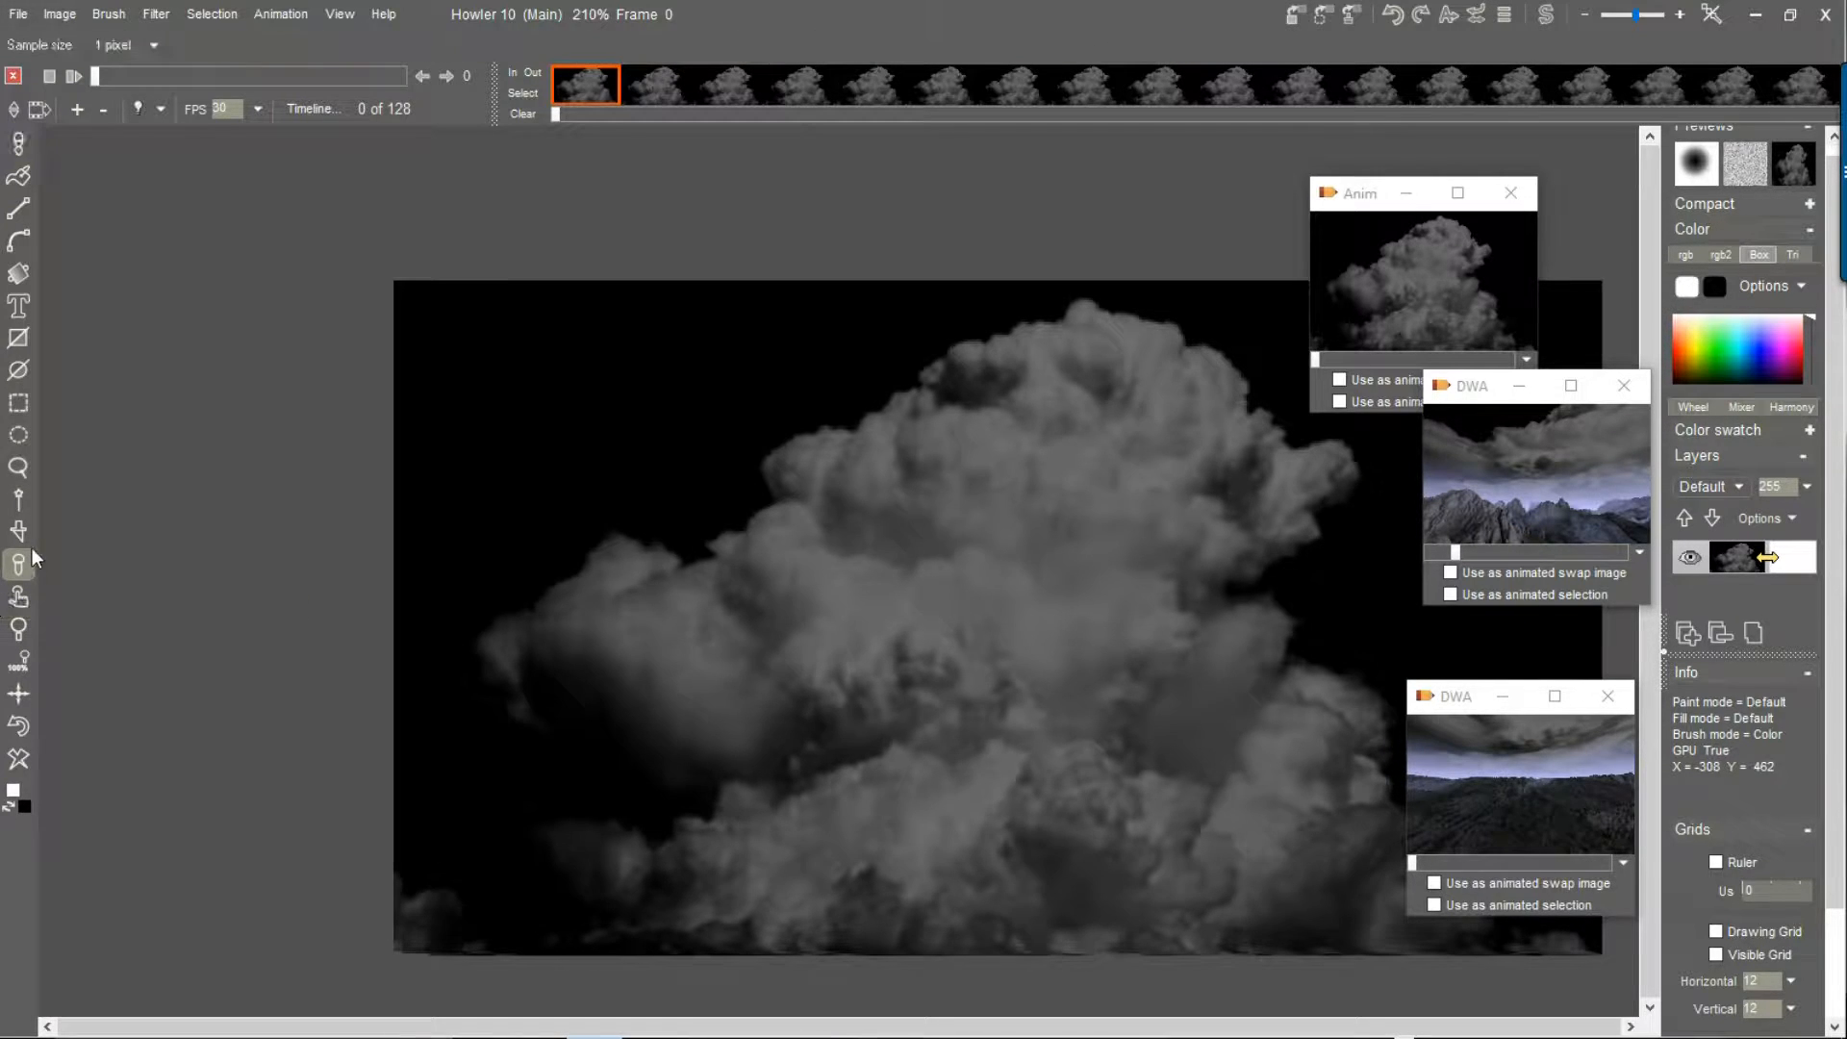
right_click(468, 407)
left_click(27, 625)
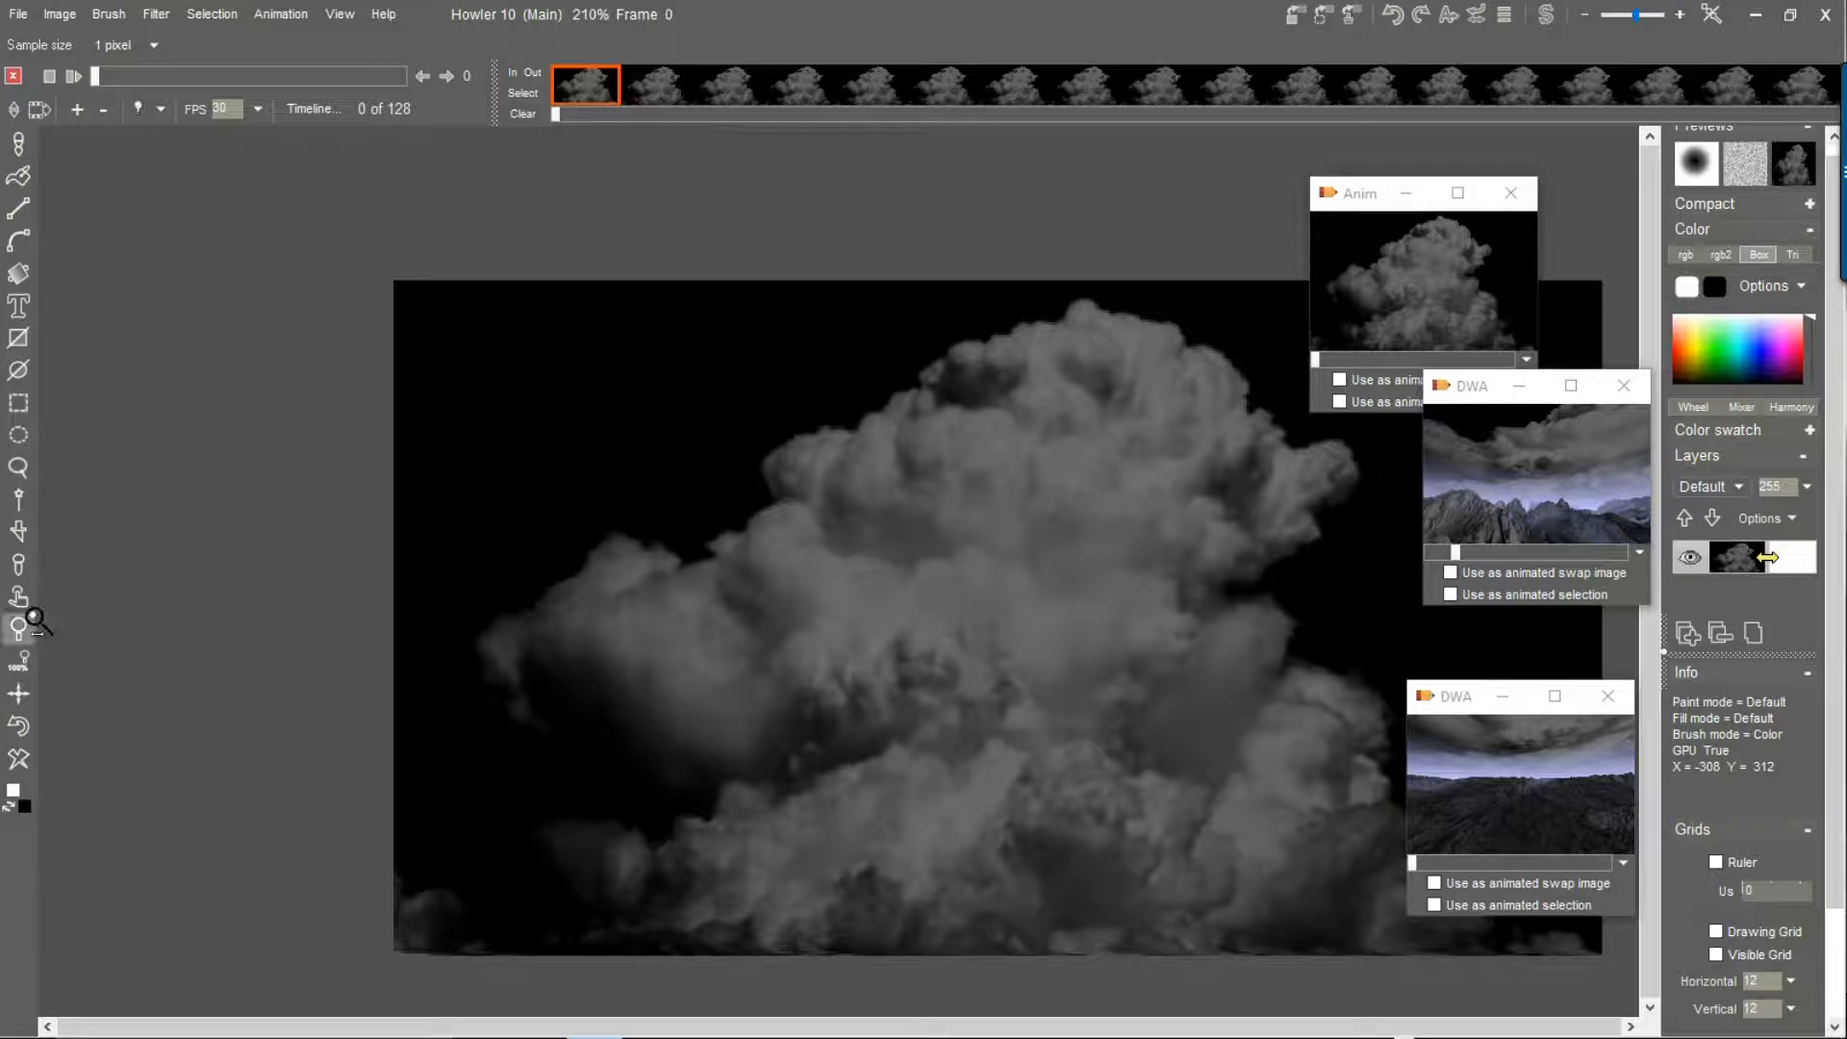
left_click(23, 571)
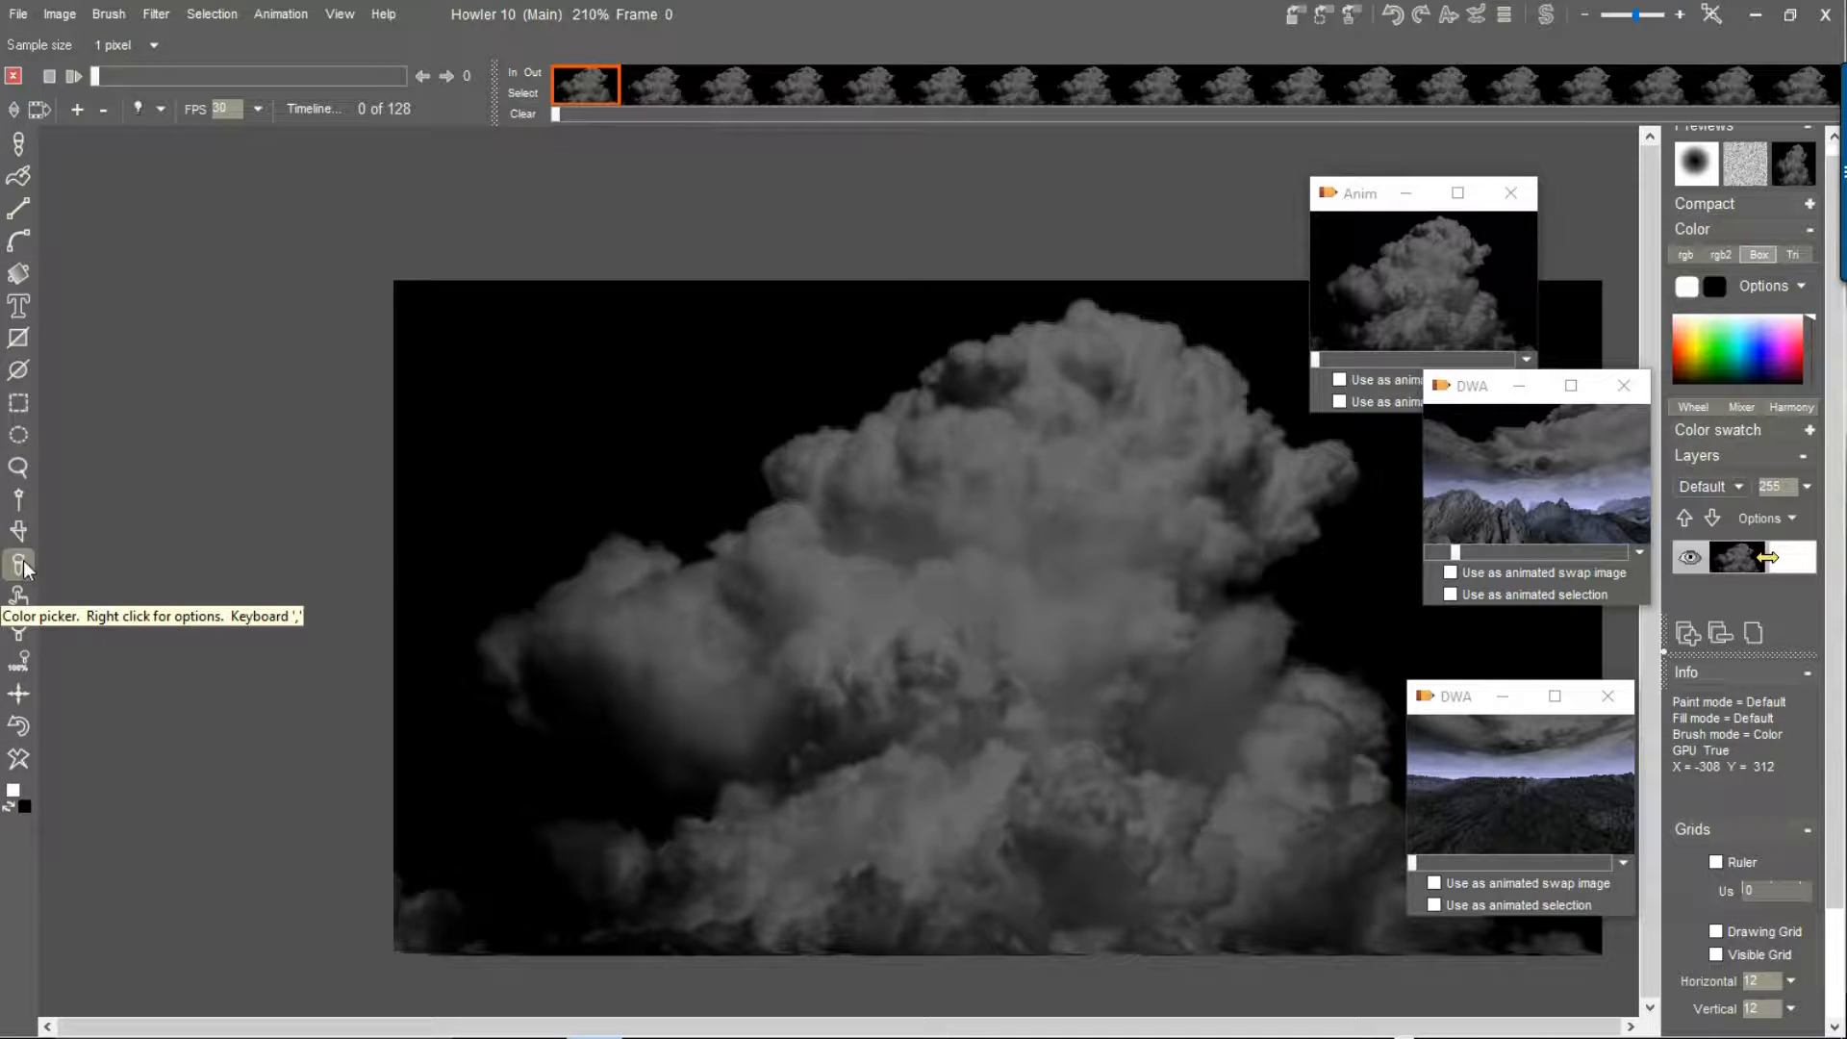
Set the Color picker's sample size to 5 x 5 and resample the black background beside the cloud as the secondary color
right_click(23, 570)
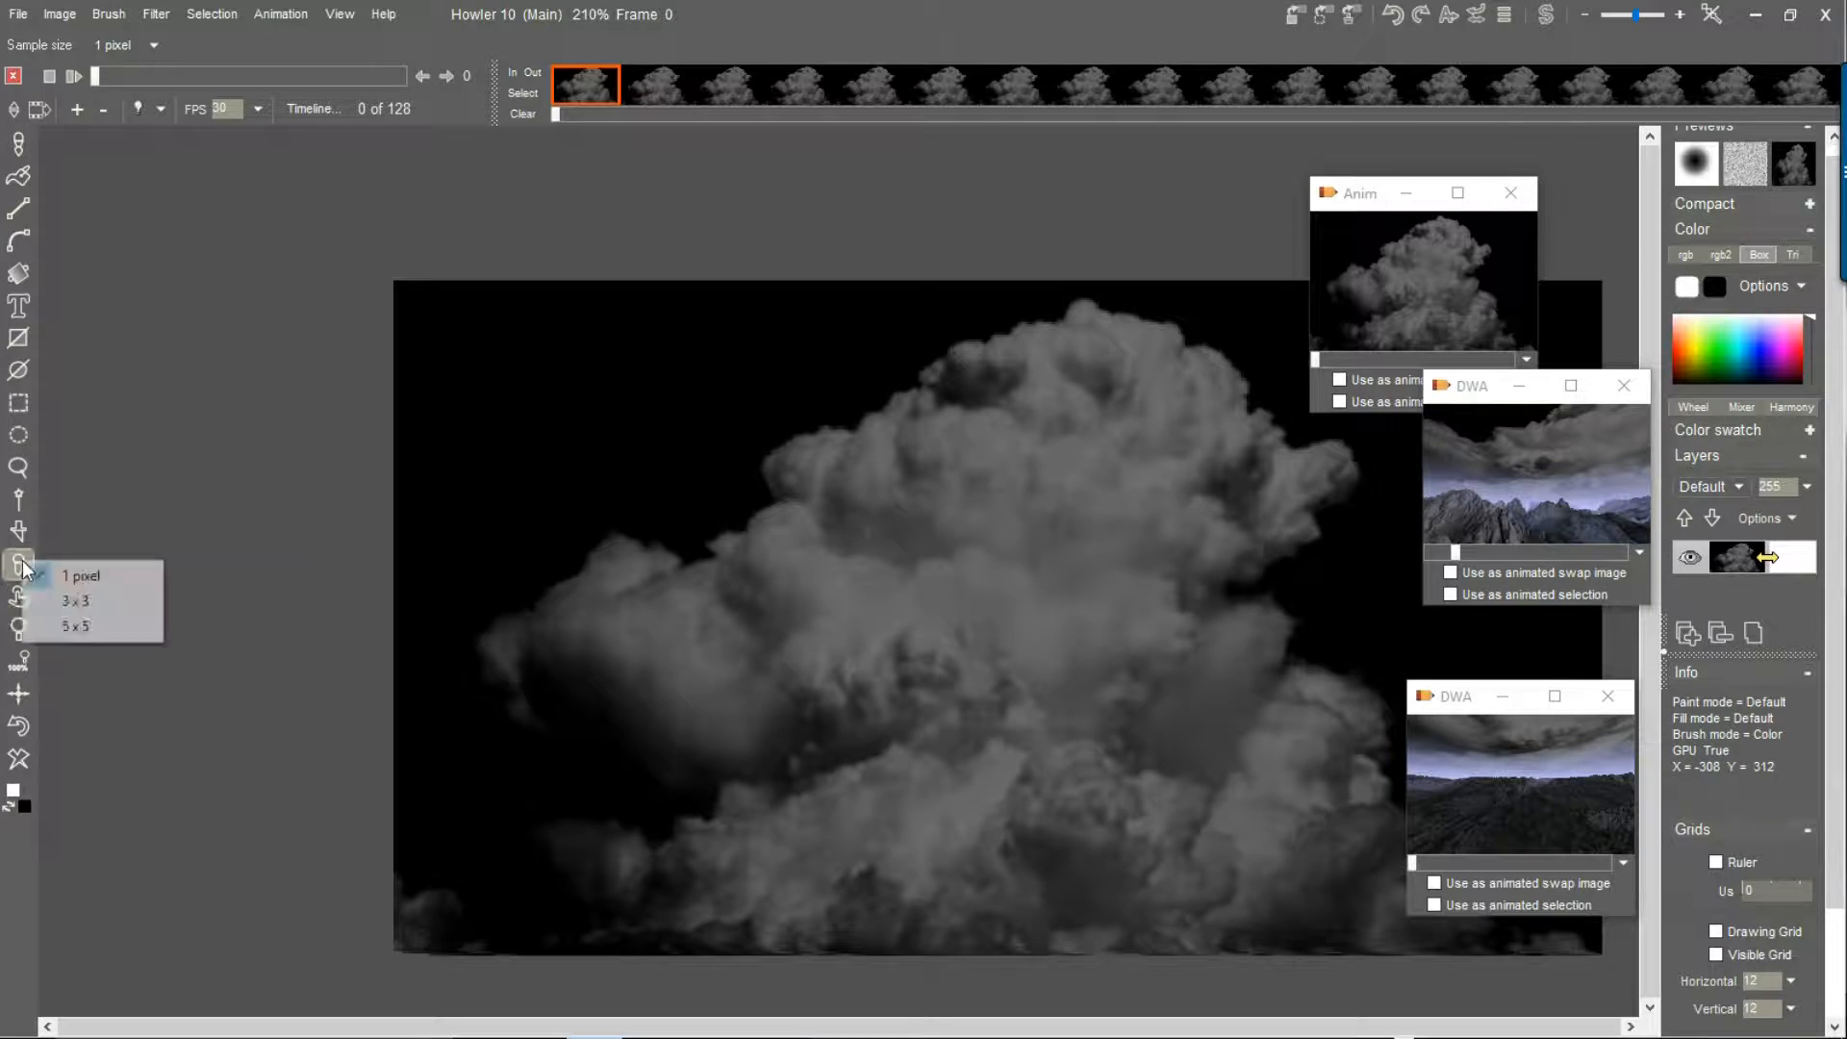
left_click(96, 626)
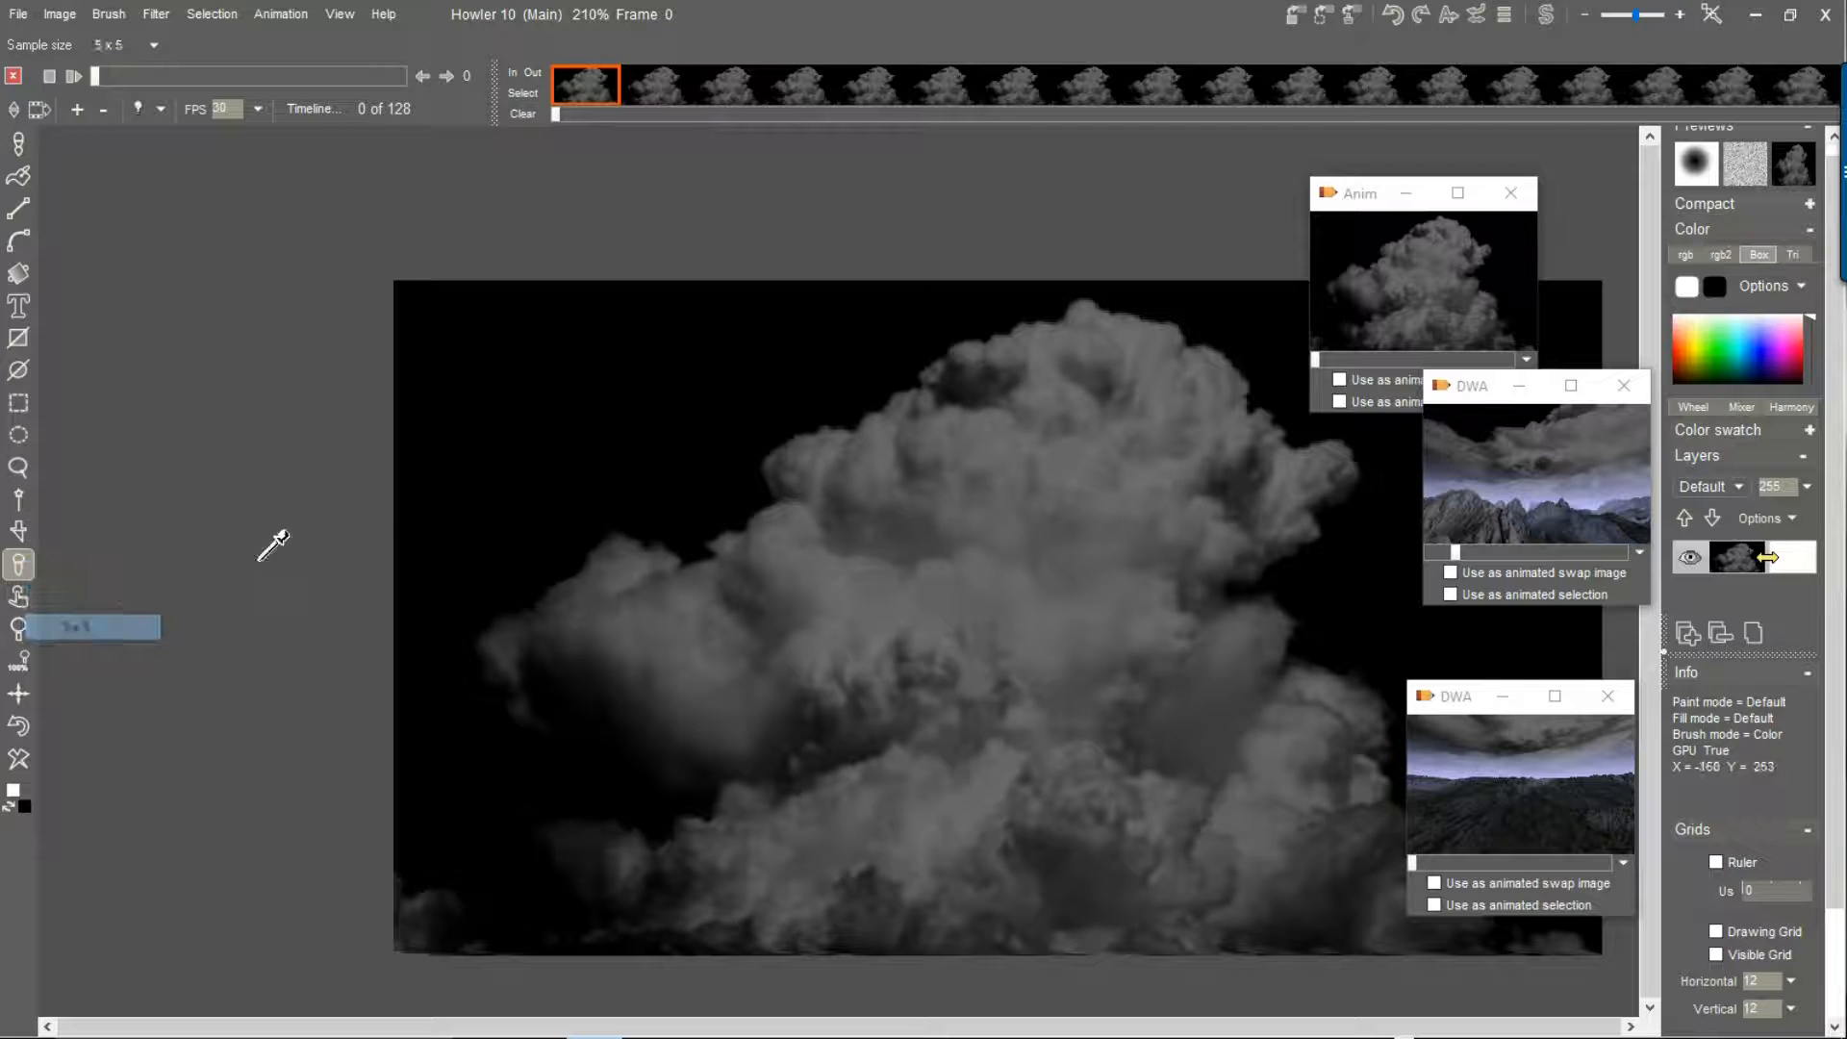
right_click(518, 459)
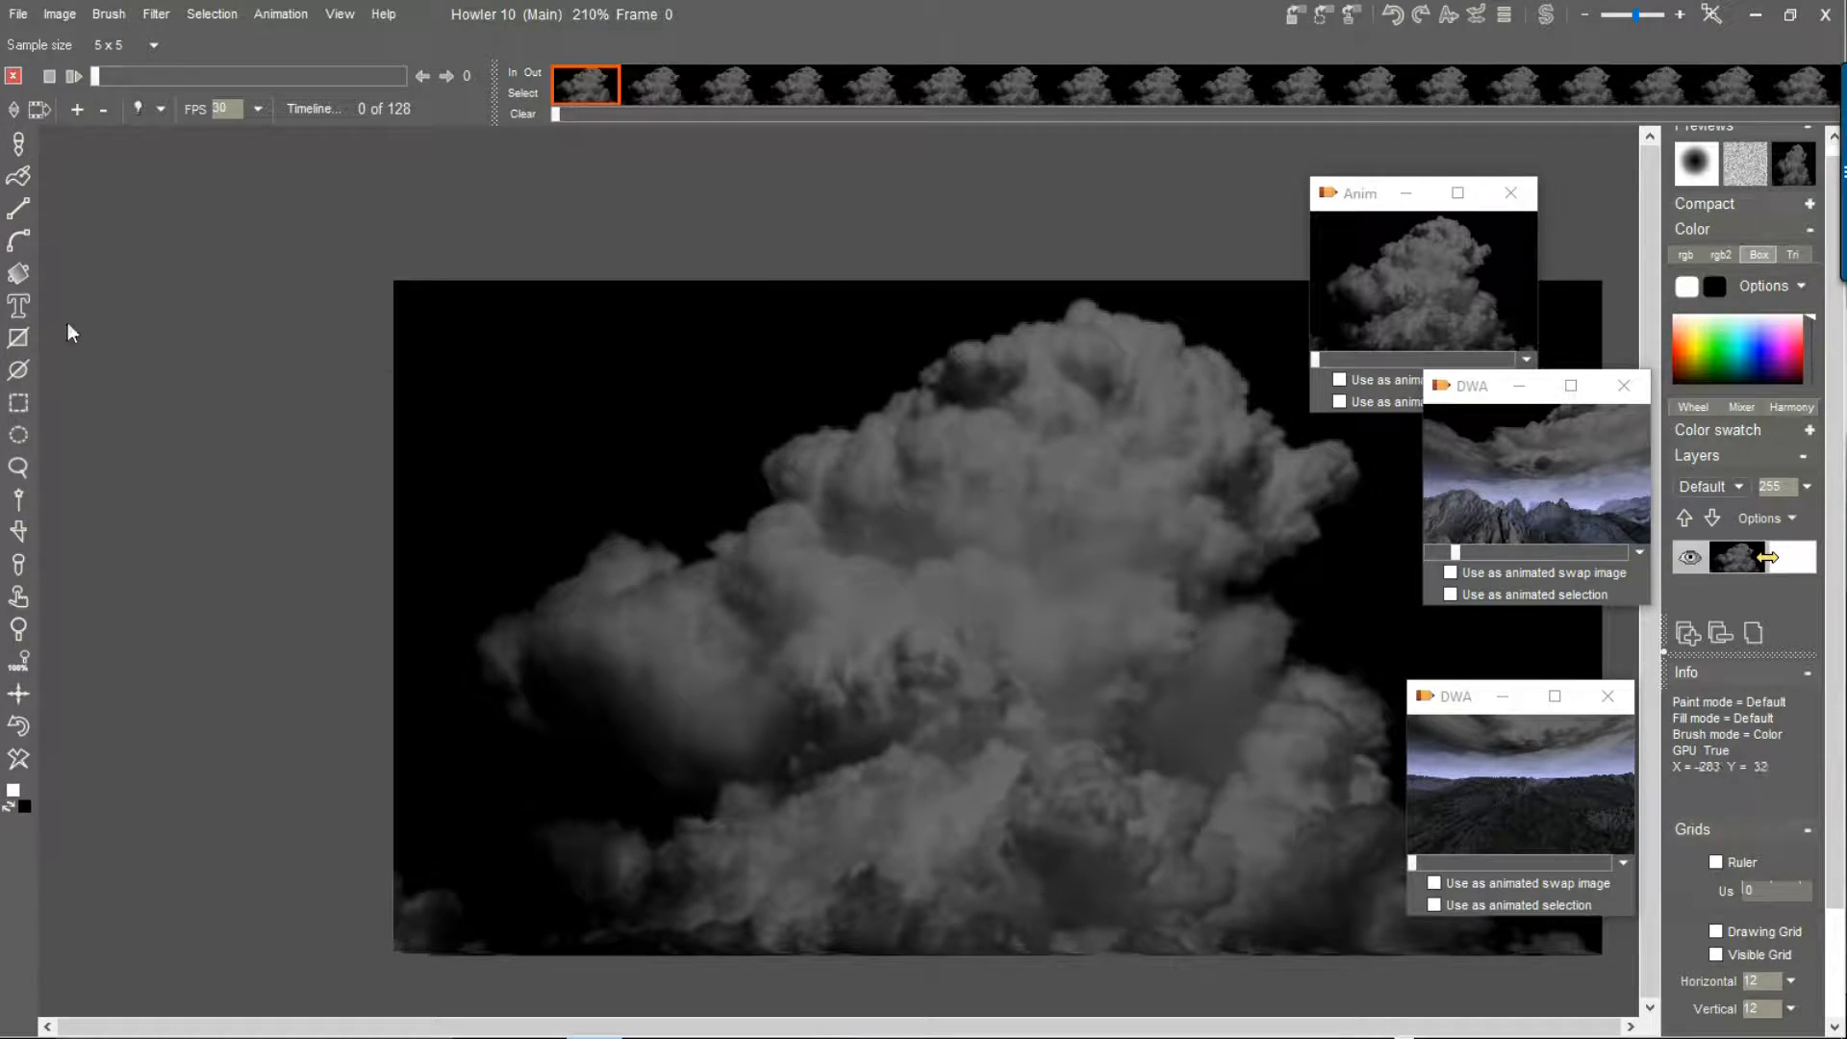
Enlarge the cloud animation's canvas to 2000 × 500 with black fill, anchoring the existing image at bottom centre
scroll(499, 442, "down", 5)
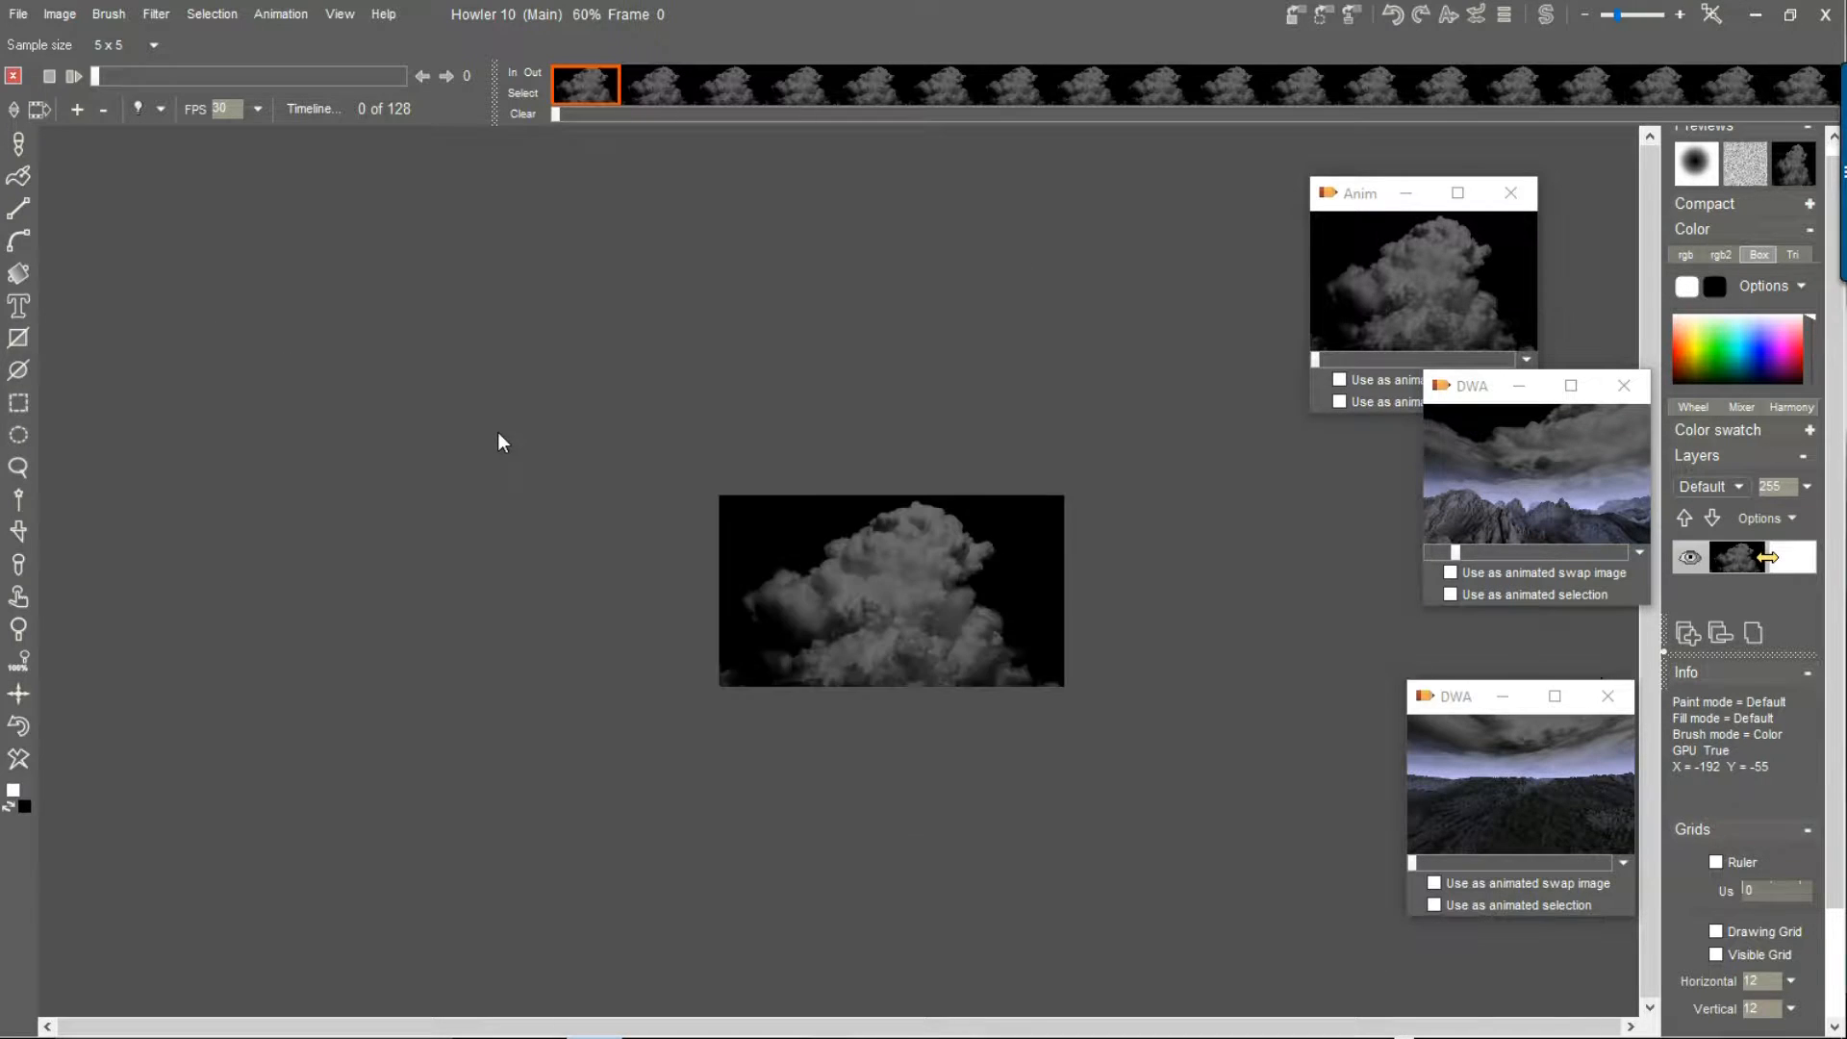
left_click_drag(835, 468, 657, 399)
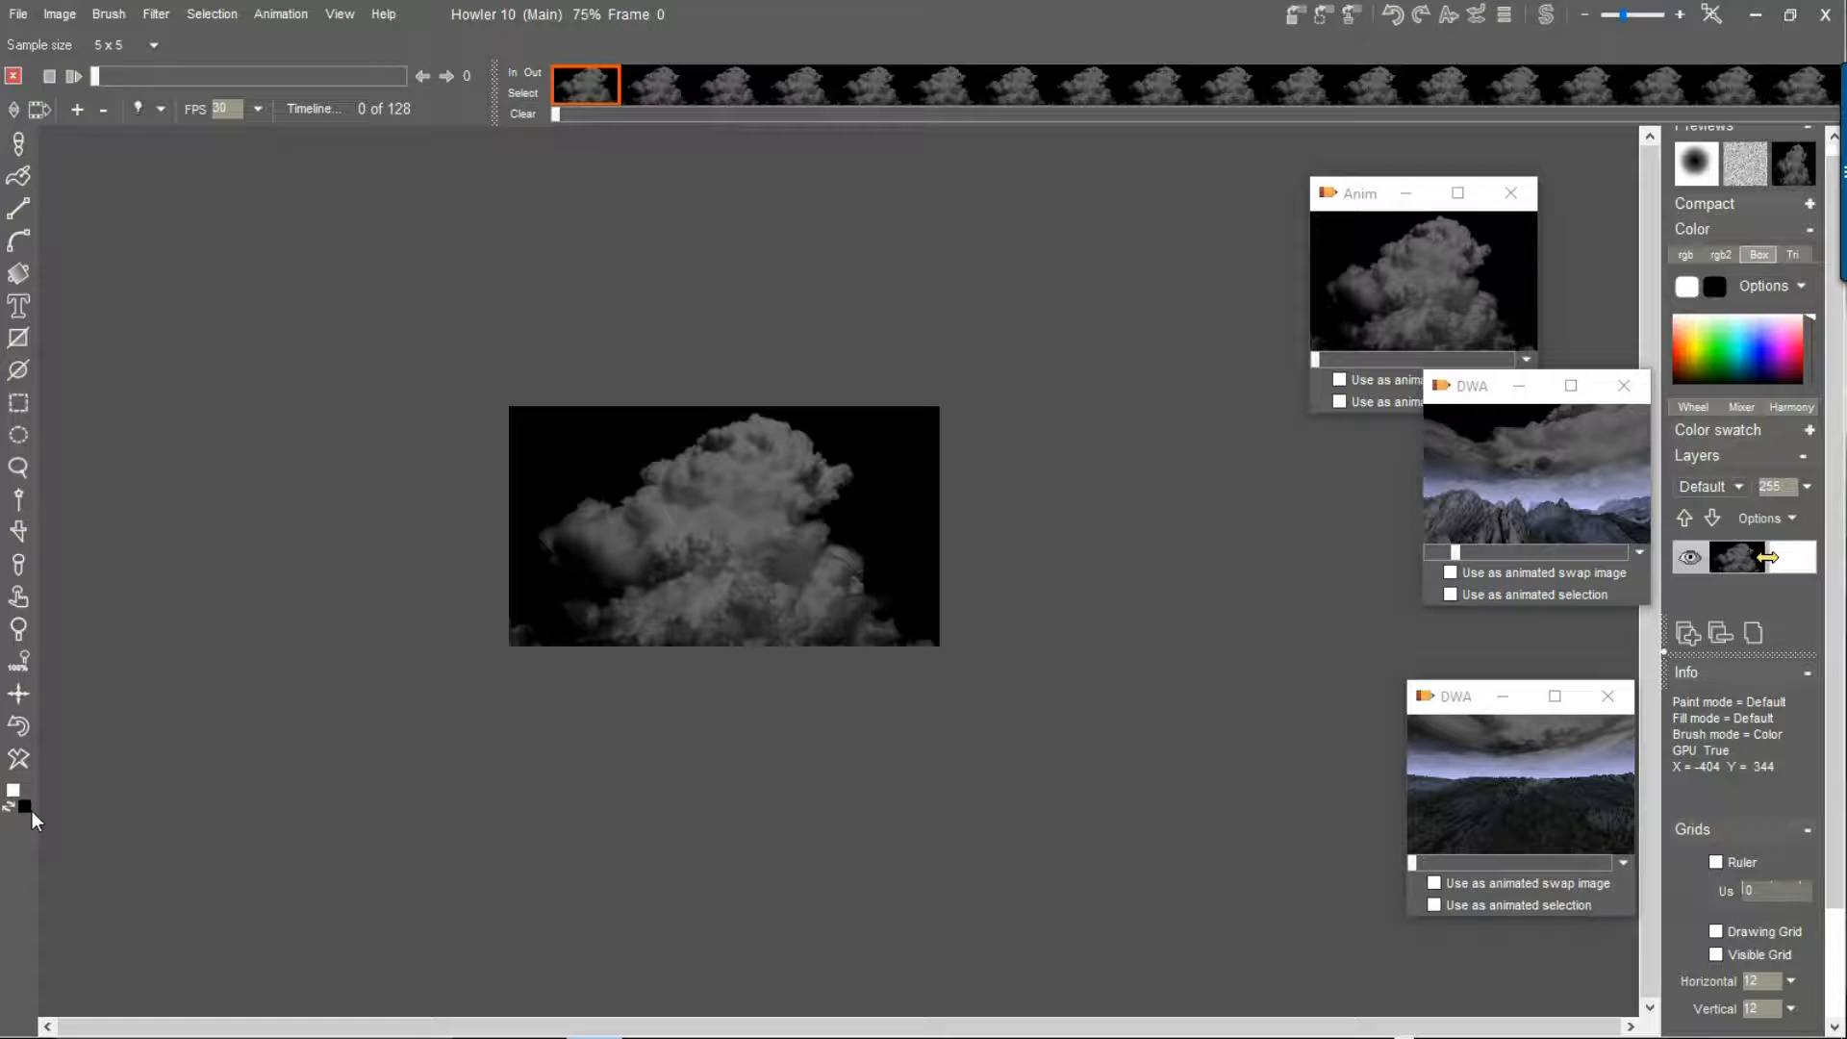
left_click(68, 23)
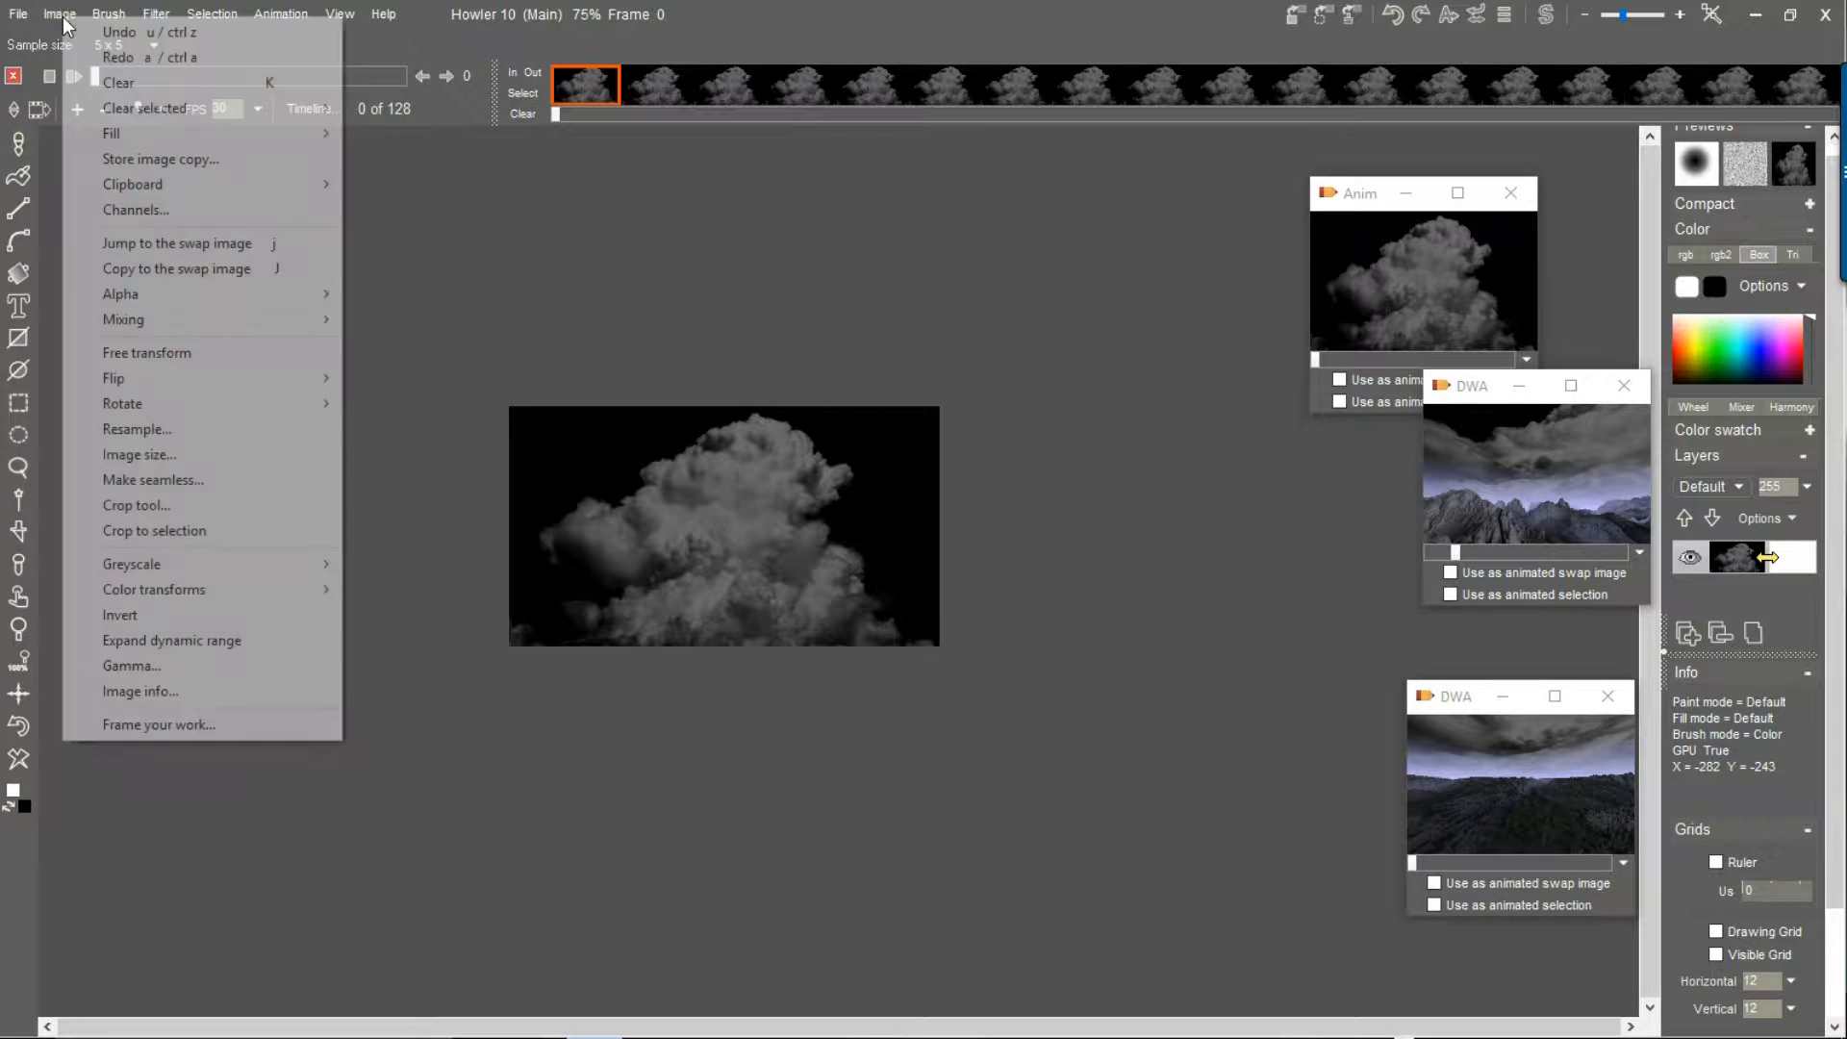
mouse_move(178, 411)
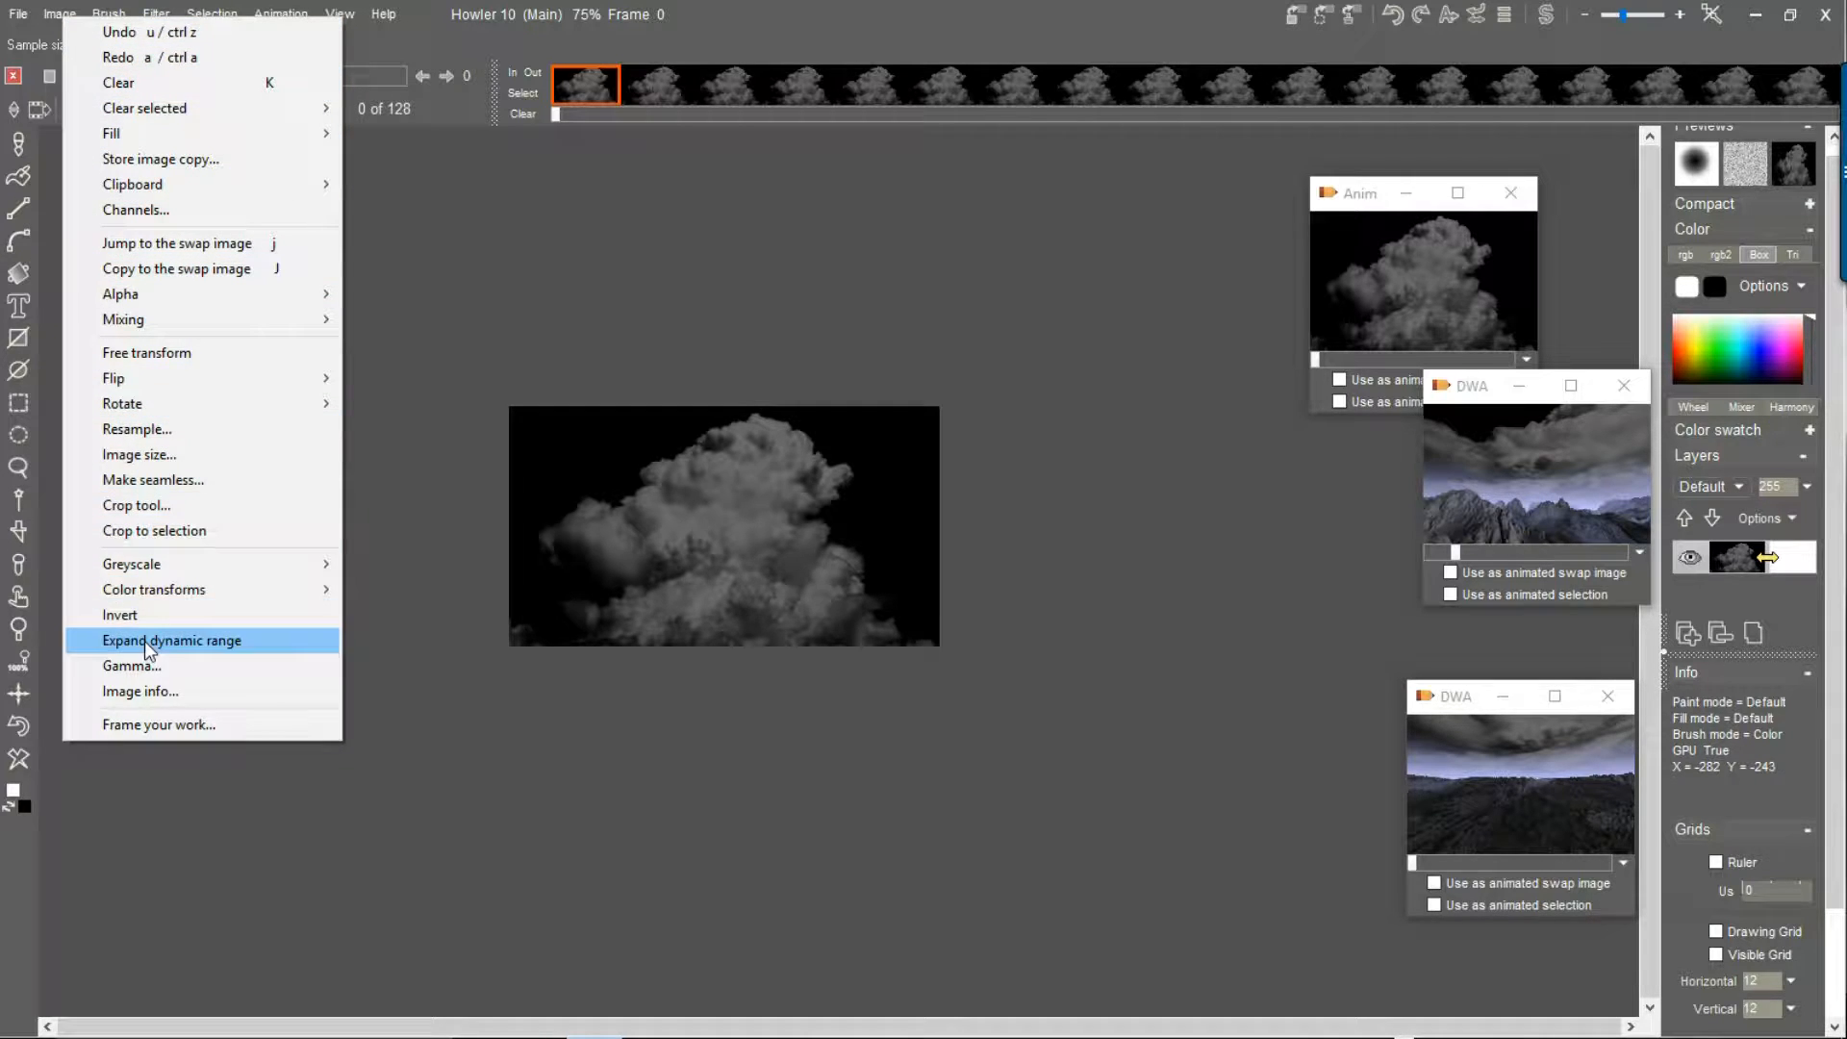
left_click(171, 458)
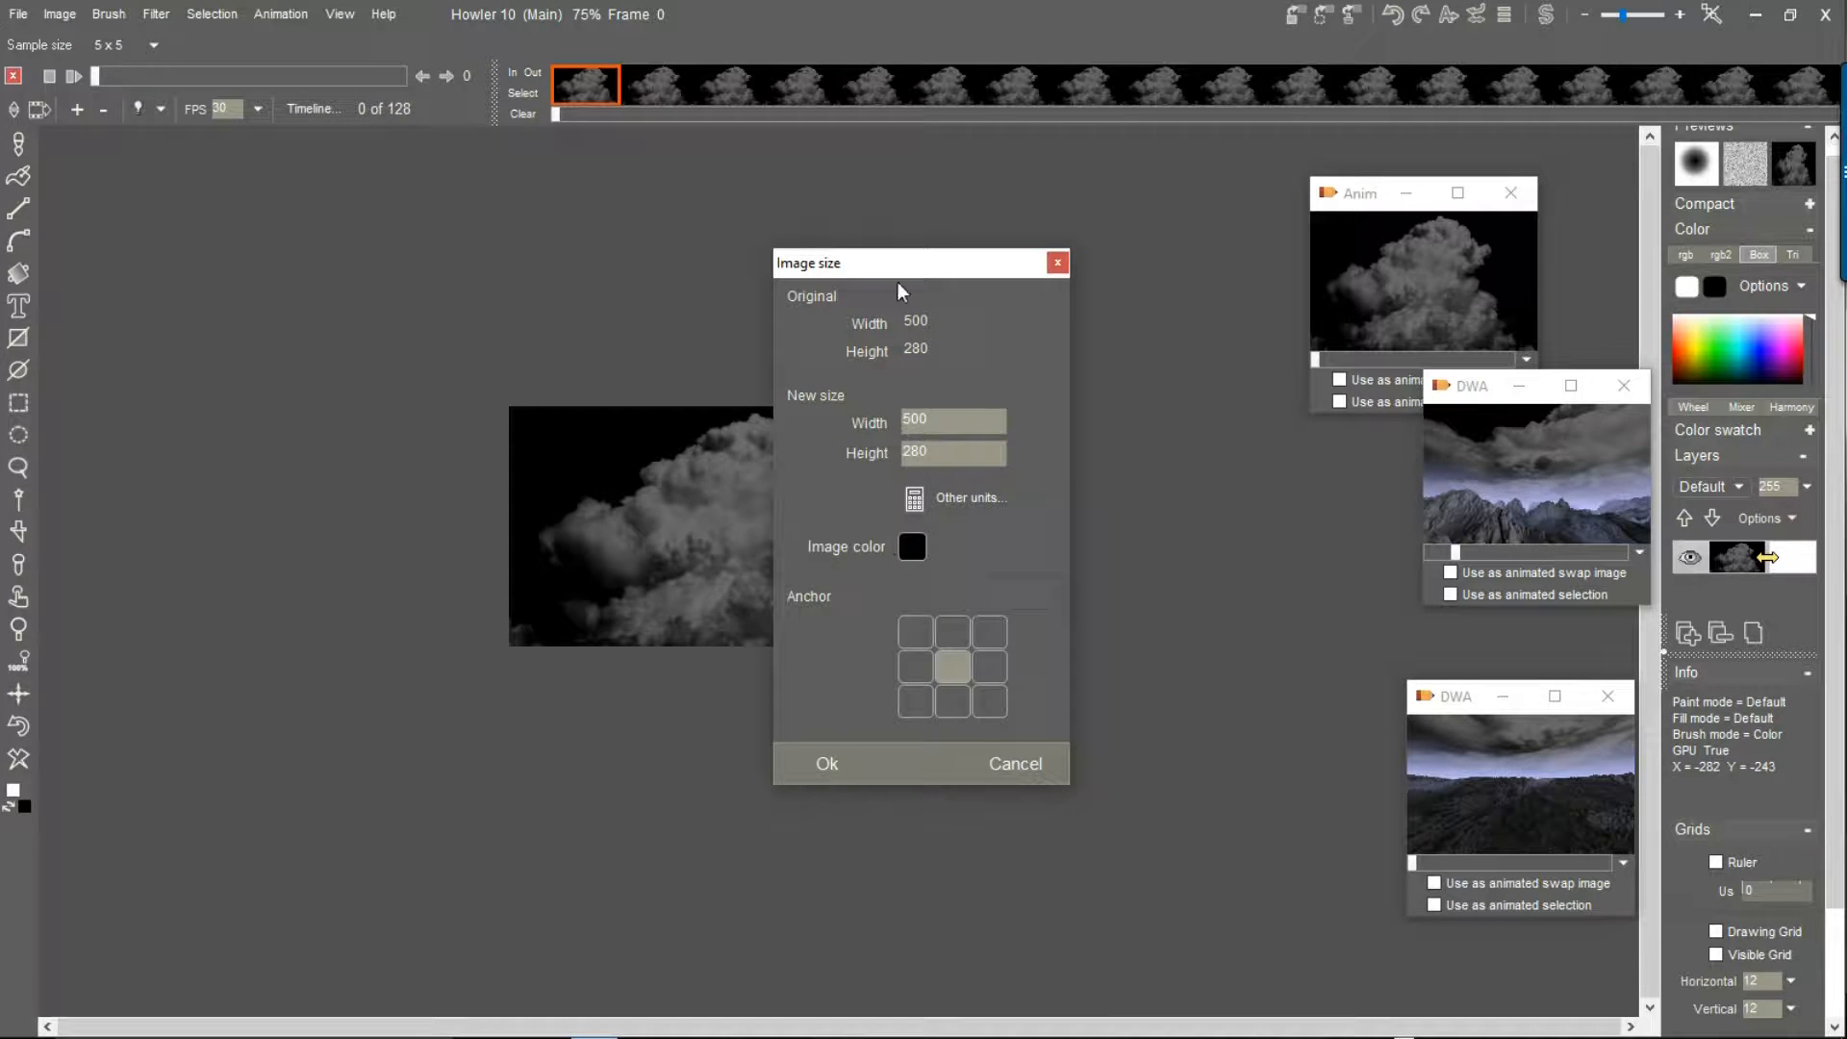
left_click_drag(879, 269, 292, 244)
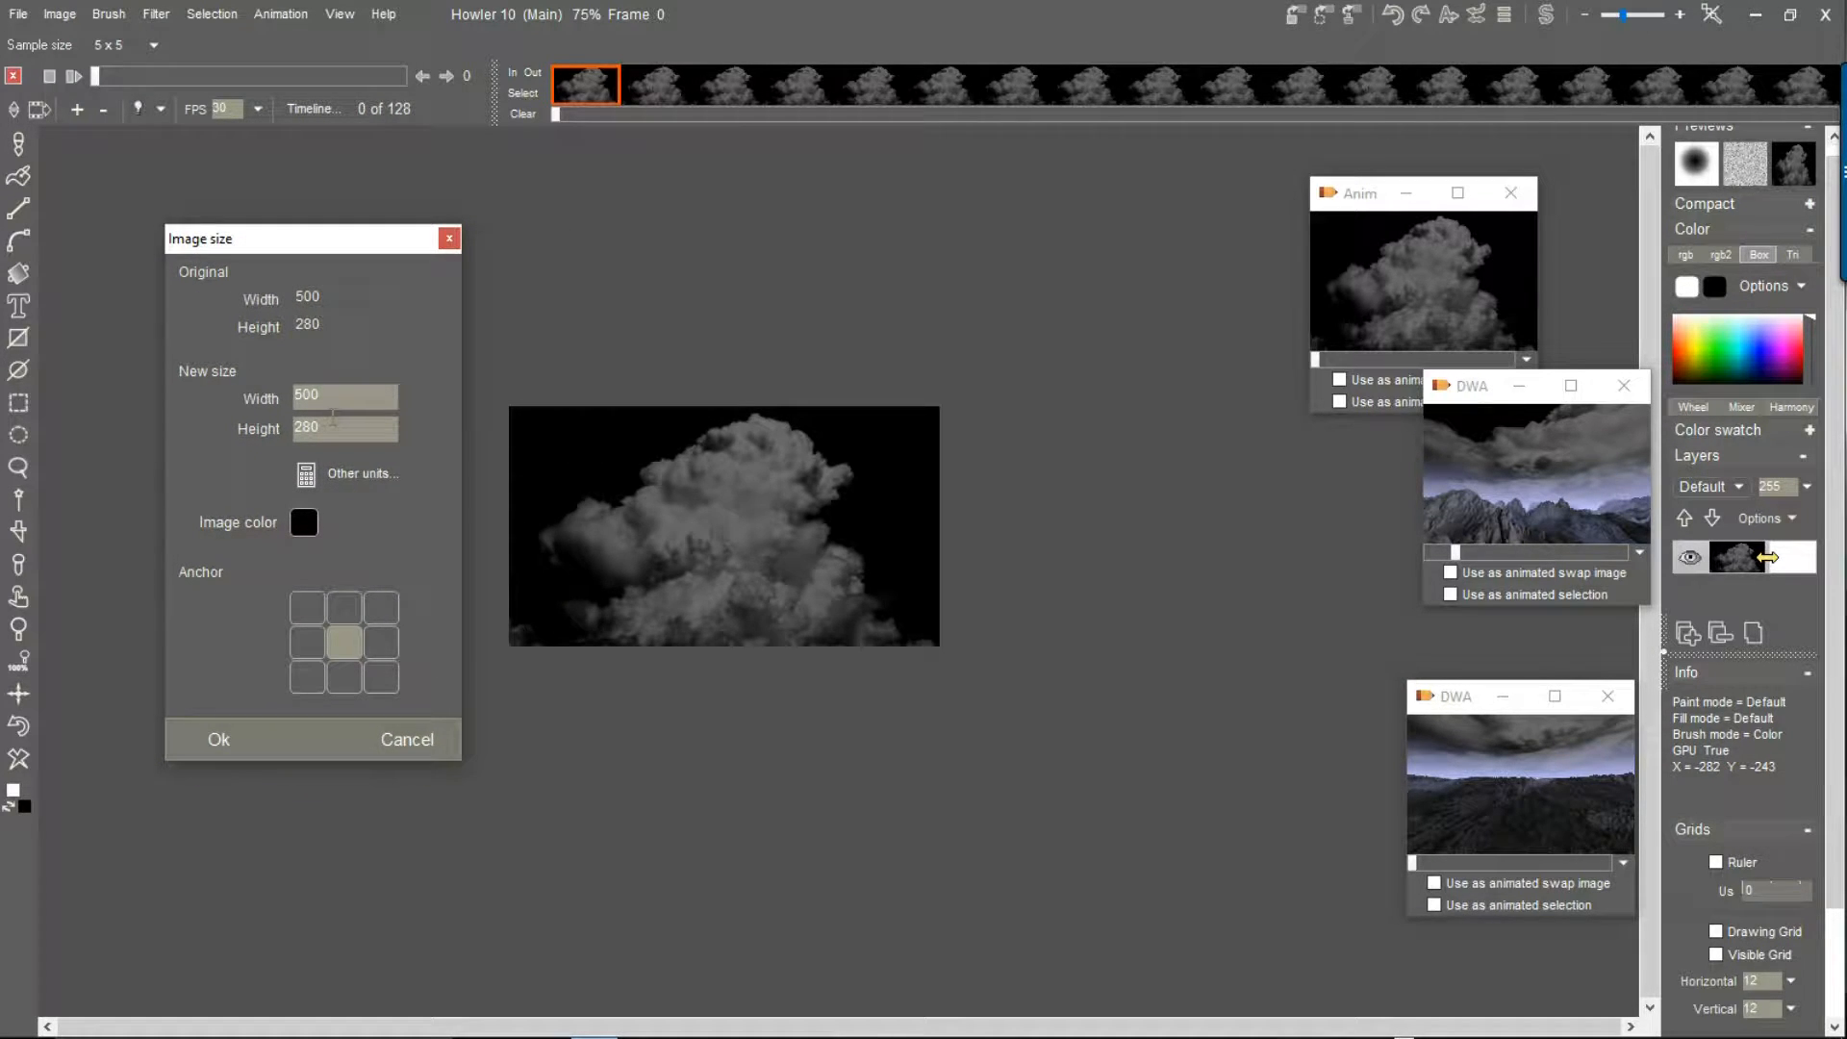
left_click_drag(358, 397, 247, 404)
type("2000")
left_click_drag(348, 441, 213, 427)
type("500")
left_click(347, 678)
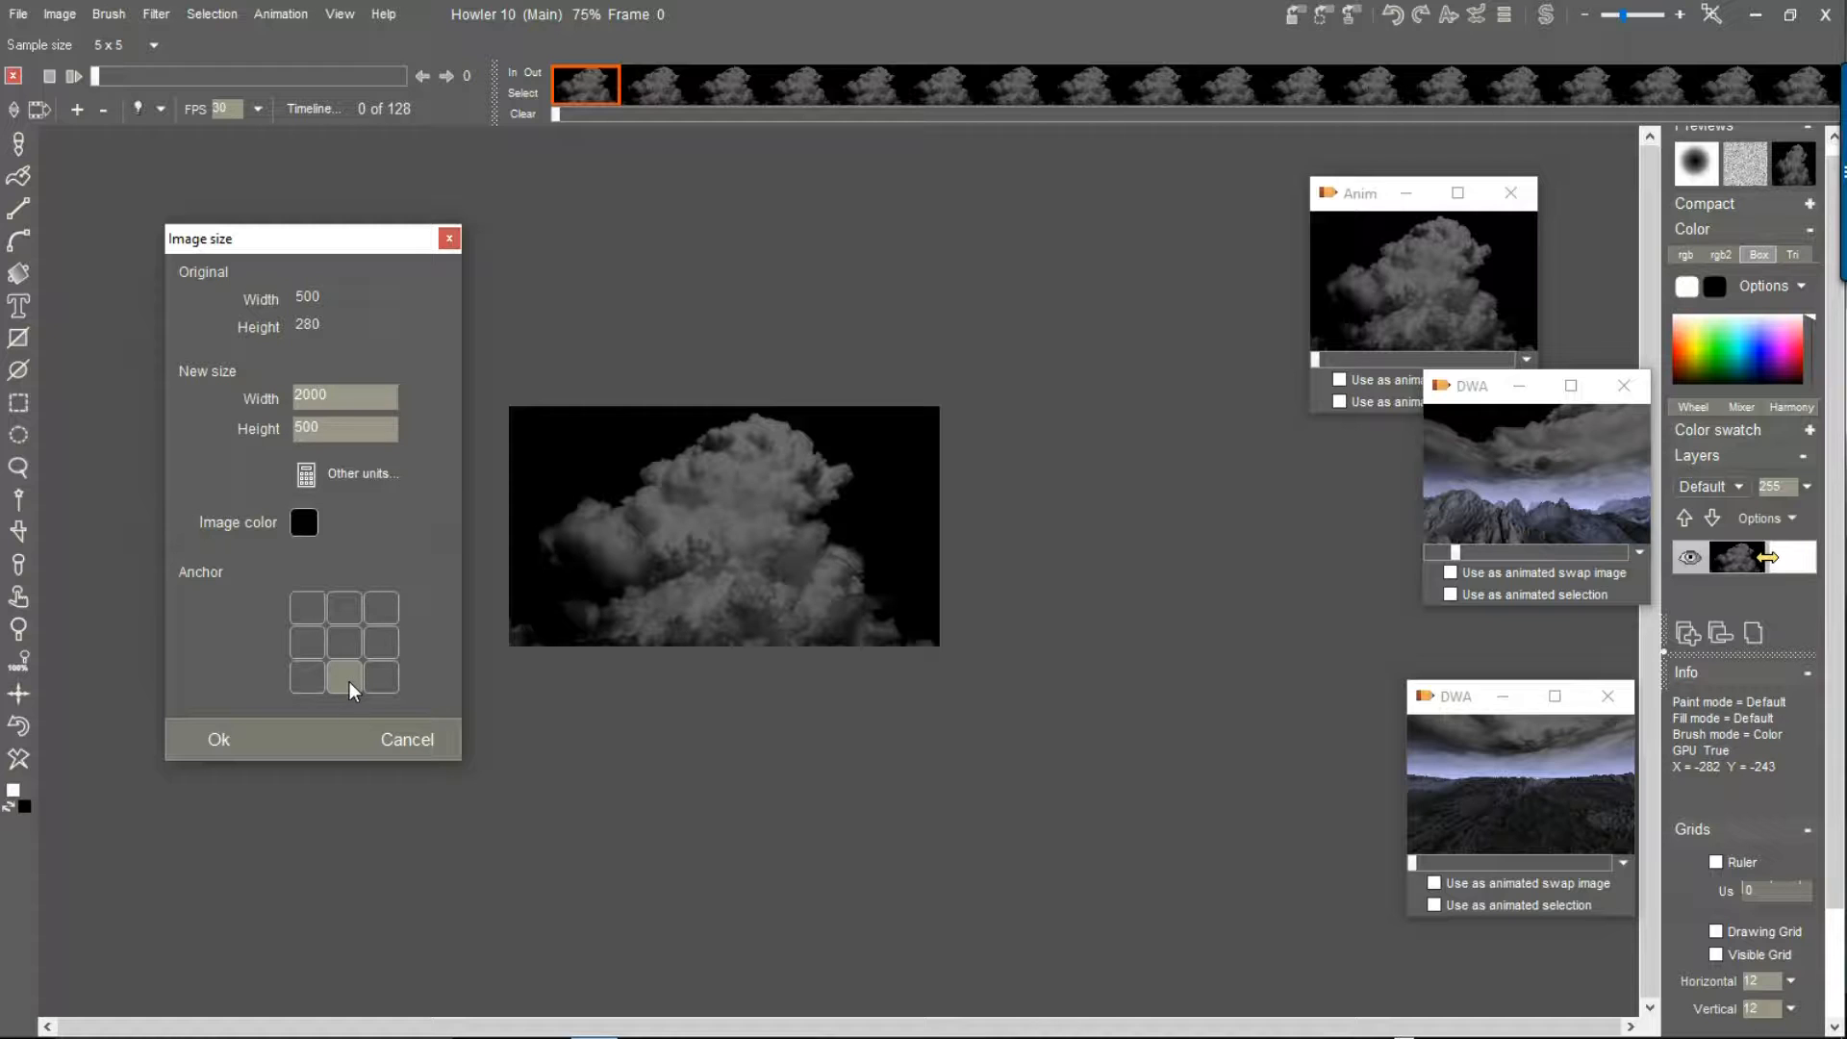
left_click(234, 740)
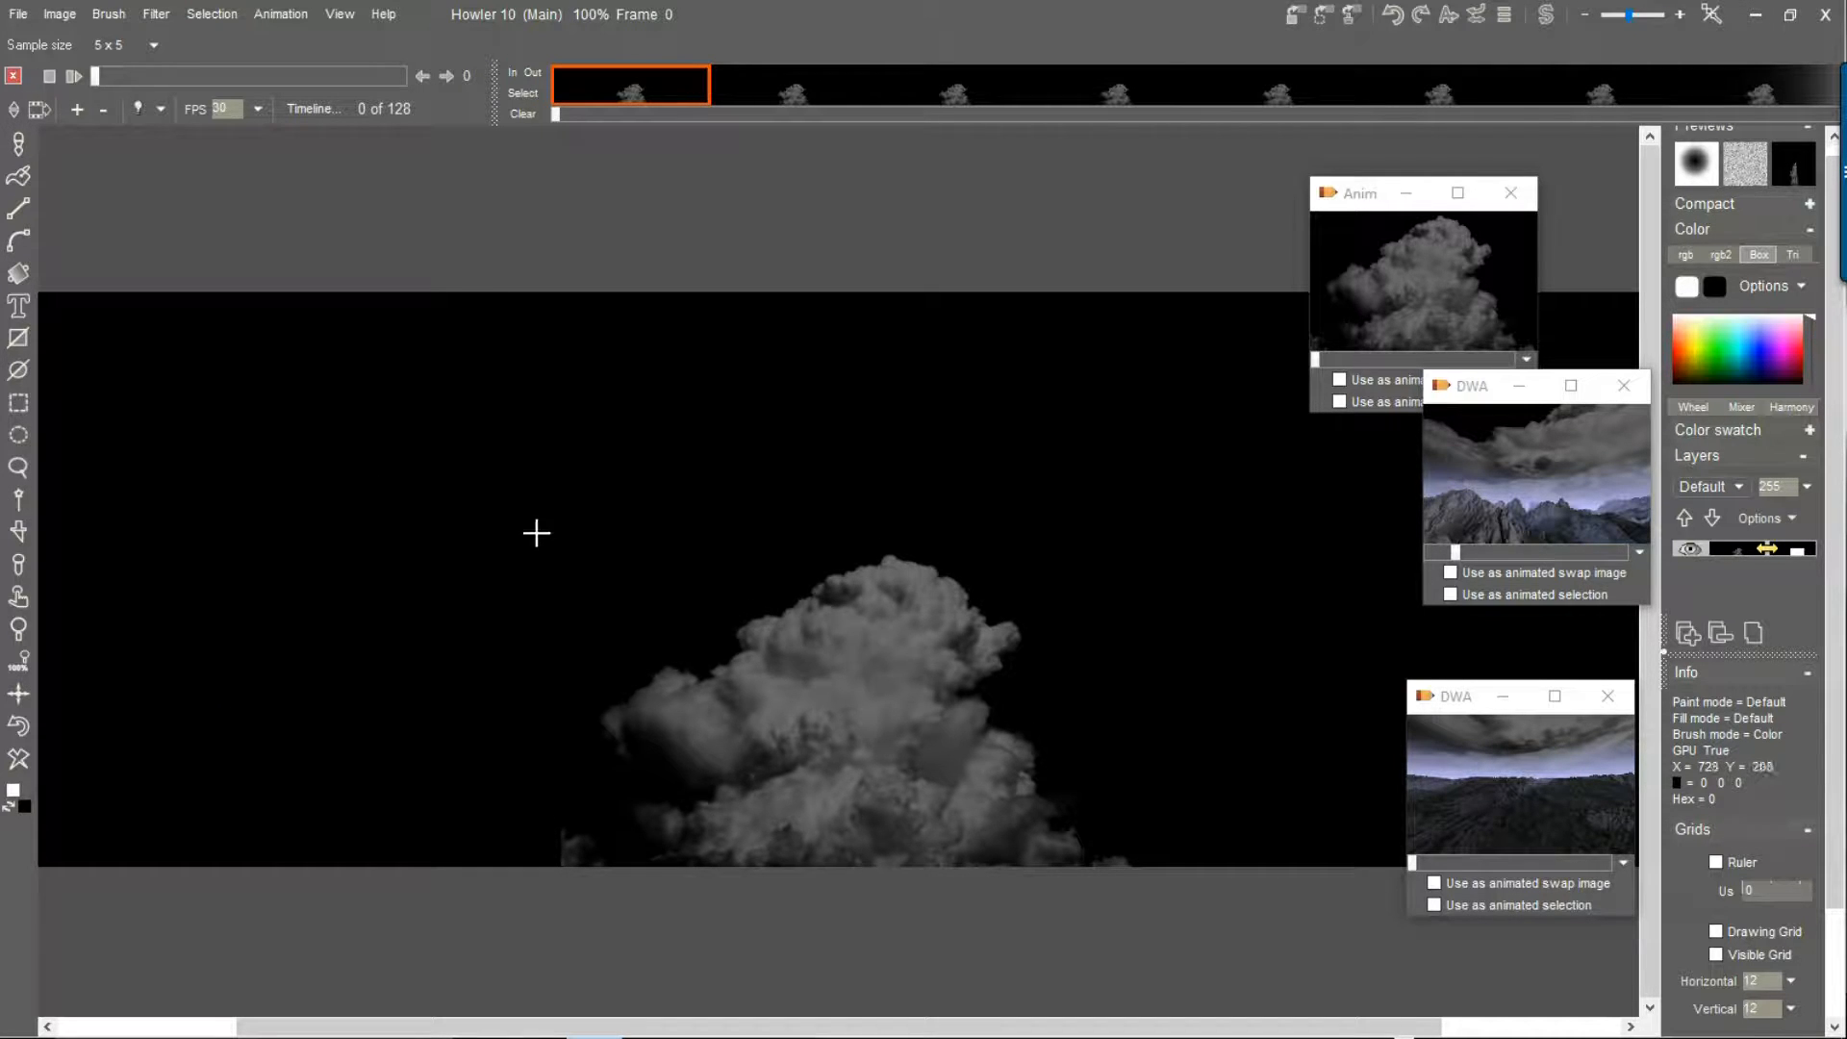
Store the extended cloud animation and arrange its preview beside the original cloud preview without overlap
scroll(520, 412, "down", 3)
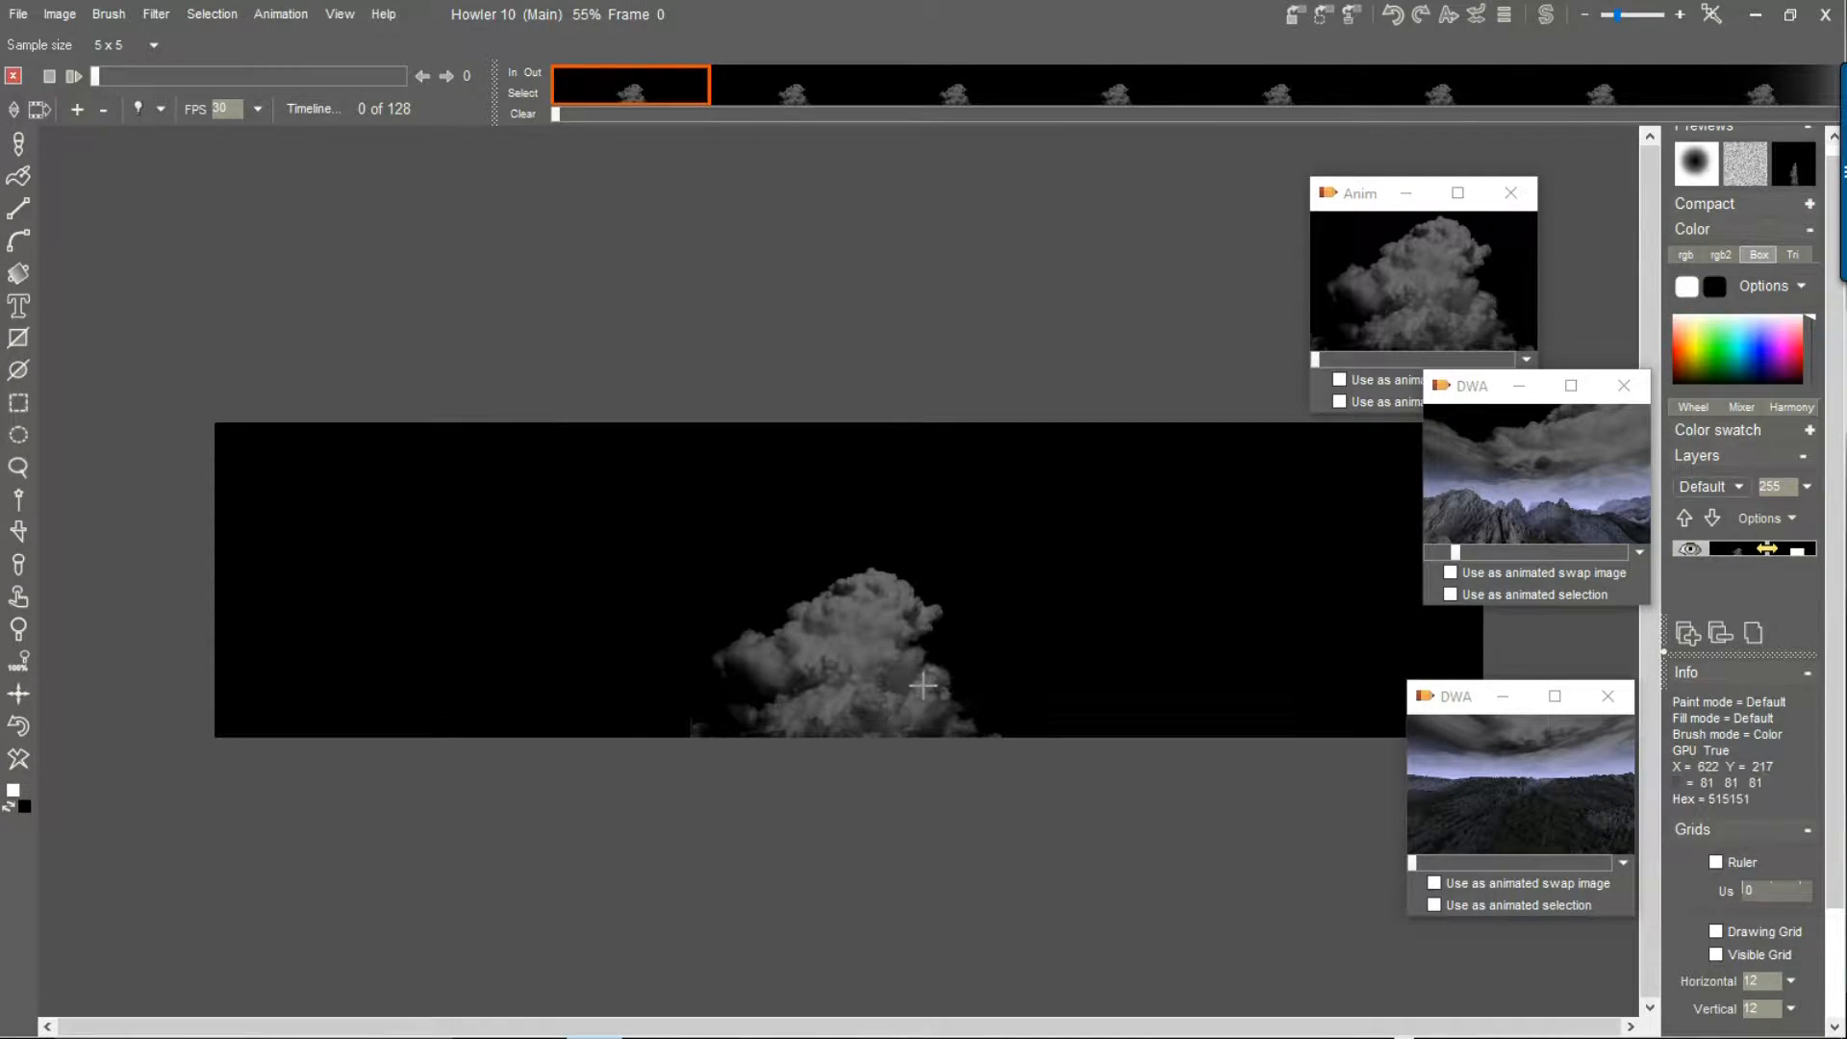
left_click_drag(889, 575, 811, 554)
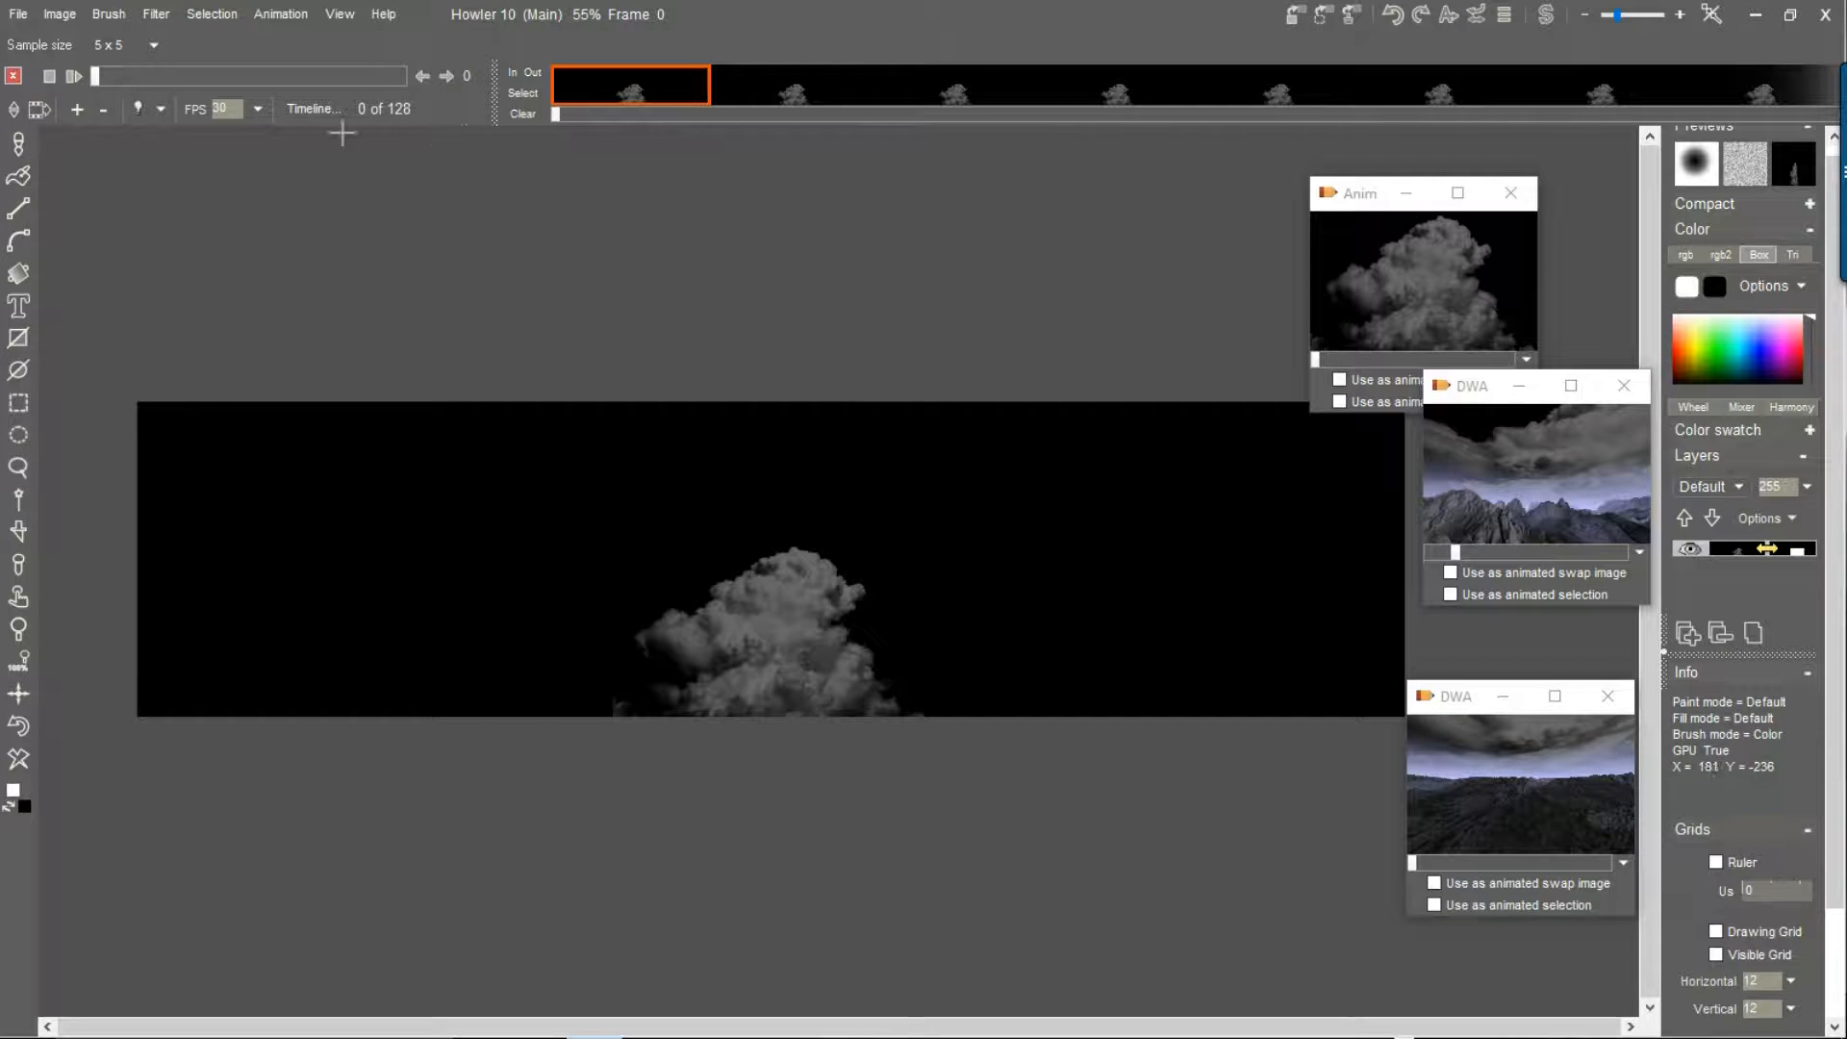
left_click(291, 16)
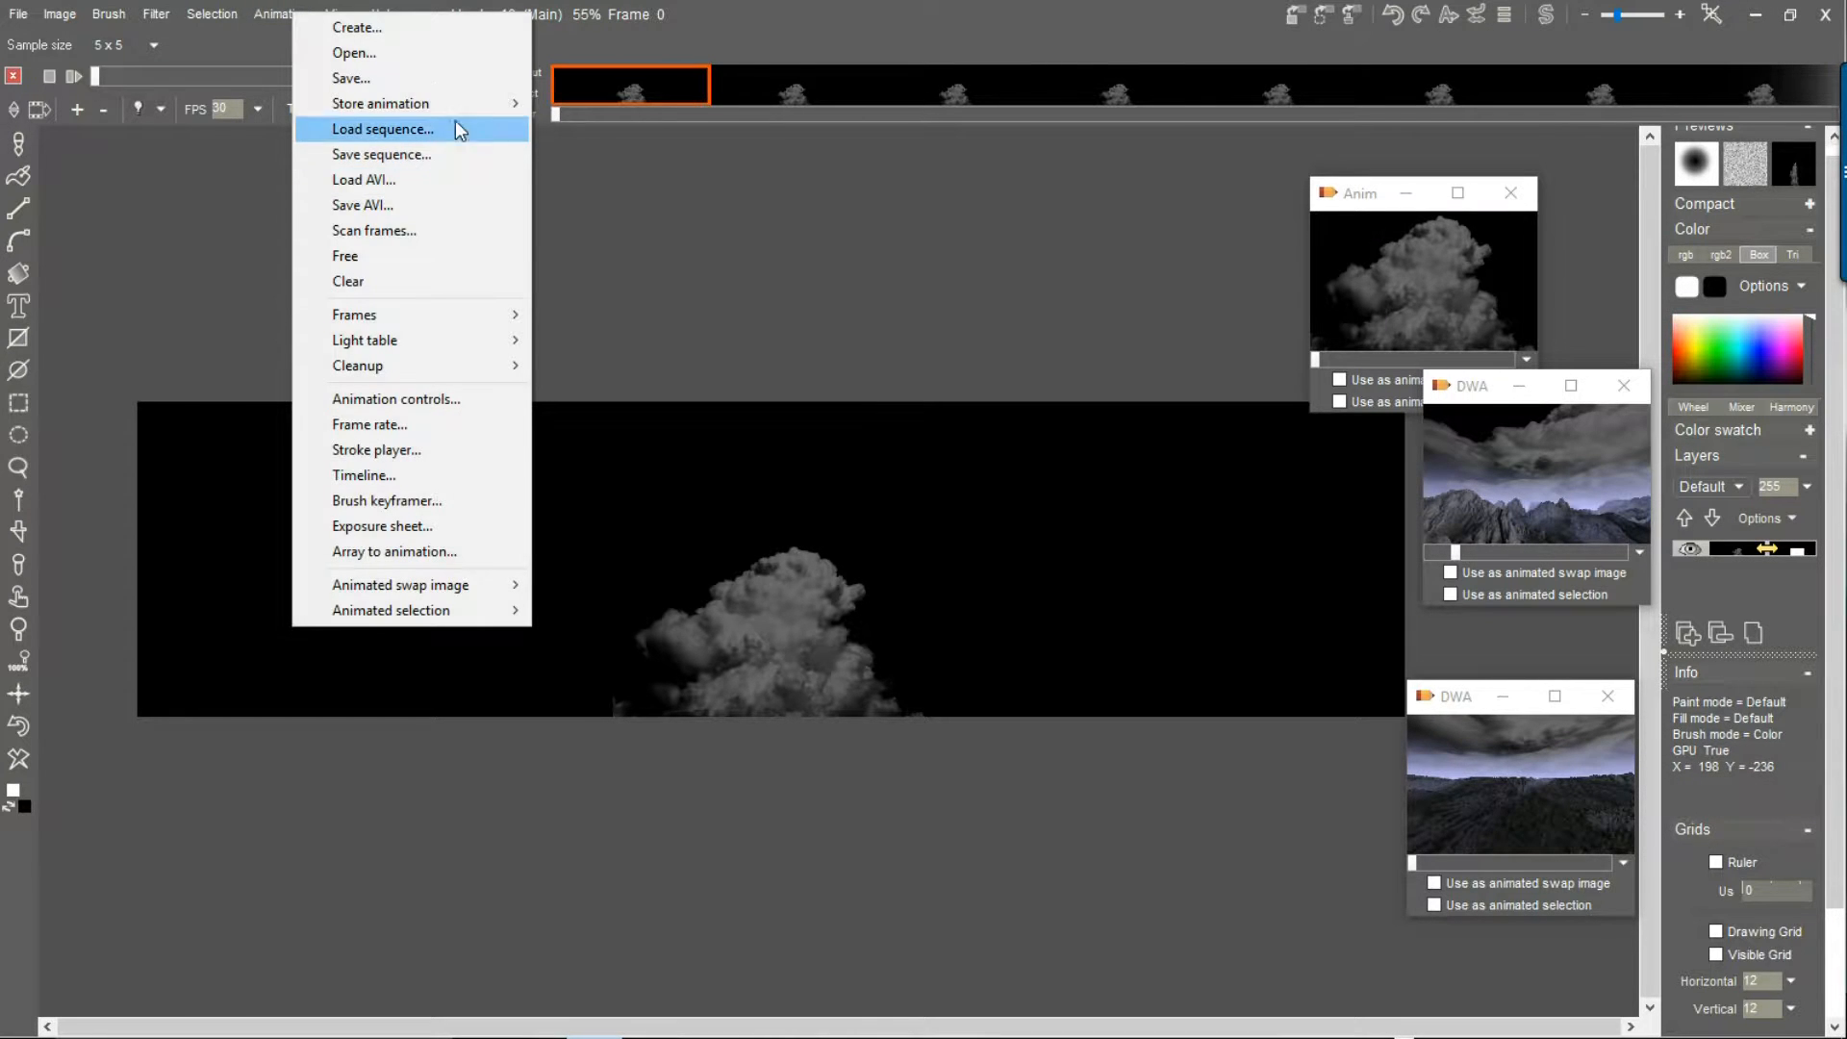
mouse_move(455, 105)
left_click(576, 143)
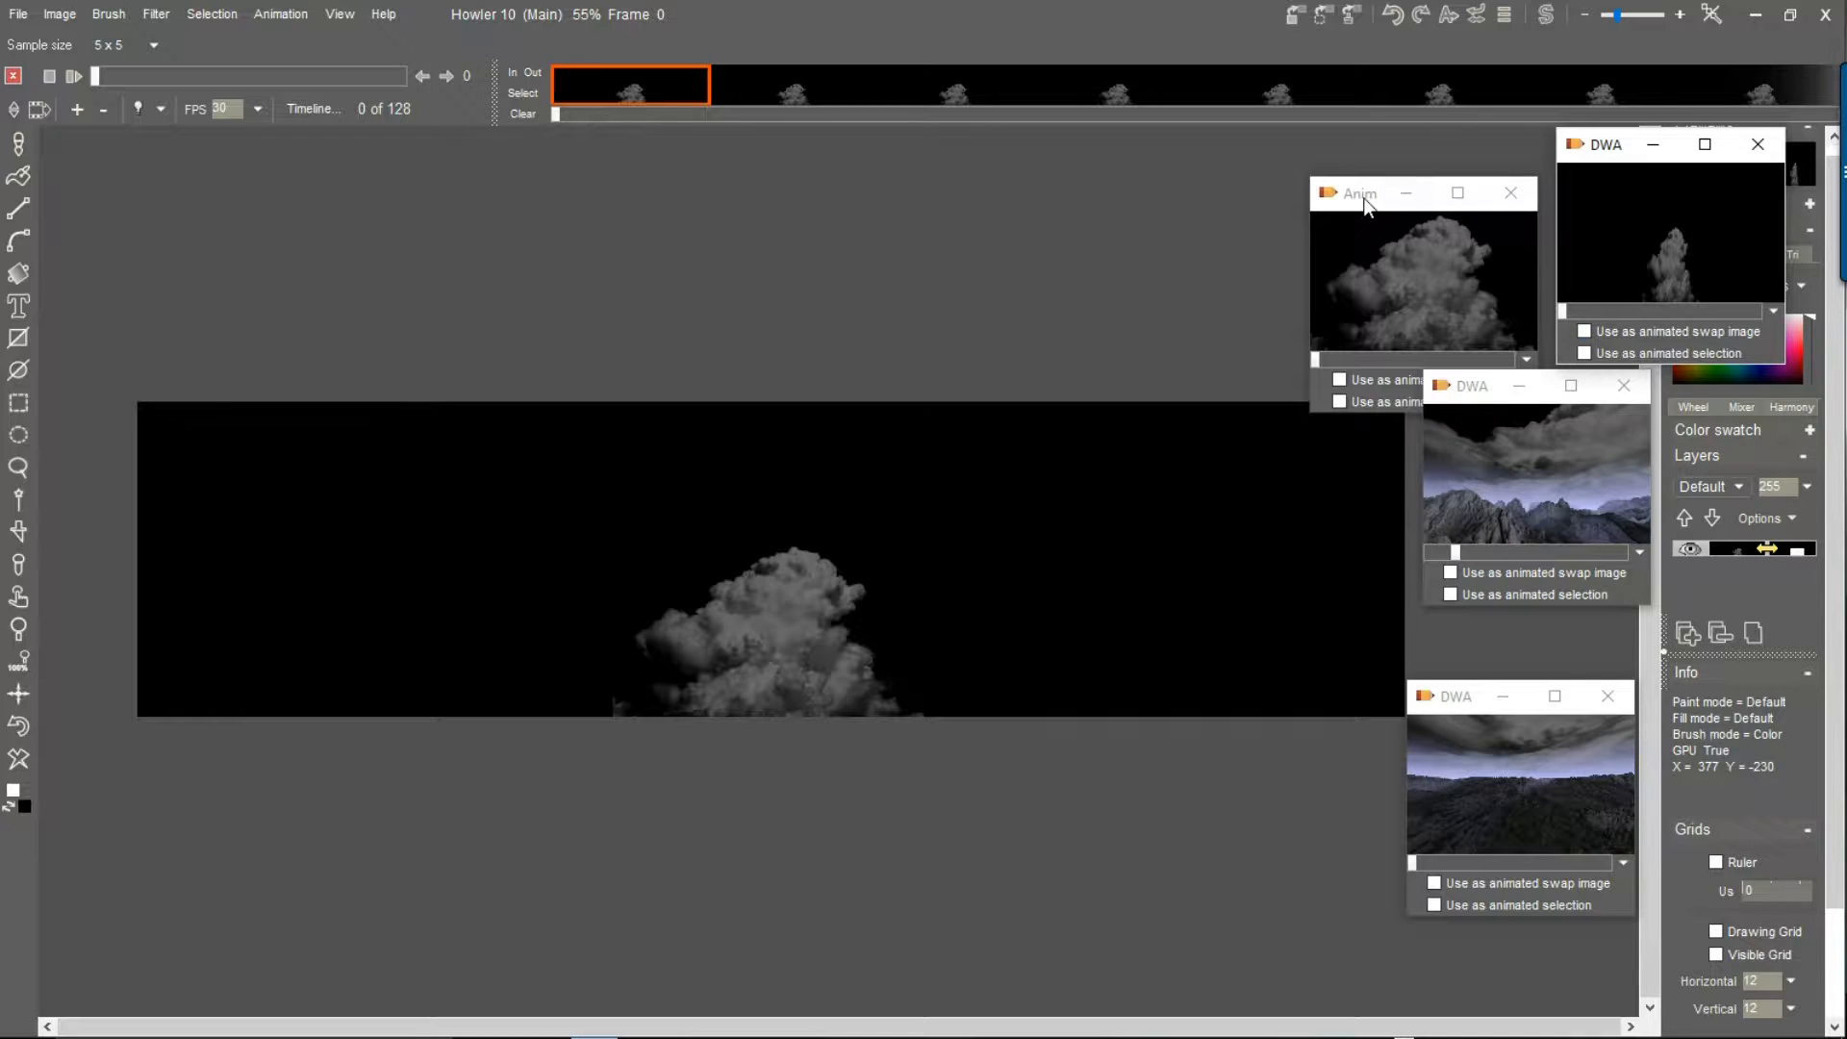
left_click_drag(1366, 199, 1270, 146)
left_click_drag(1594, 150, 1529, 136)
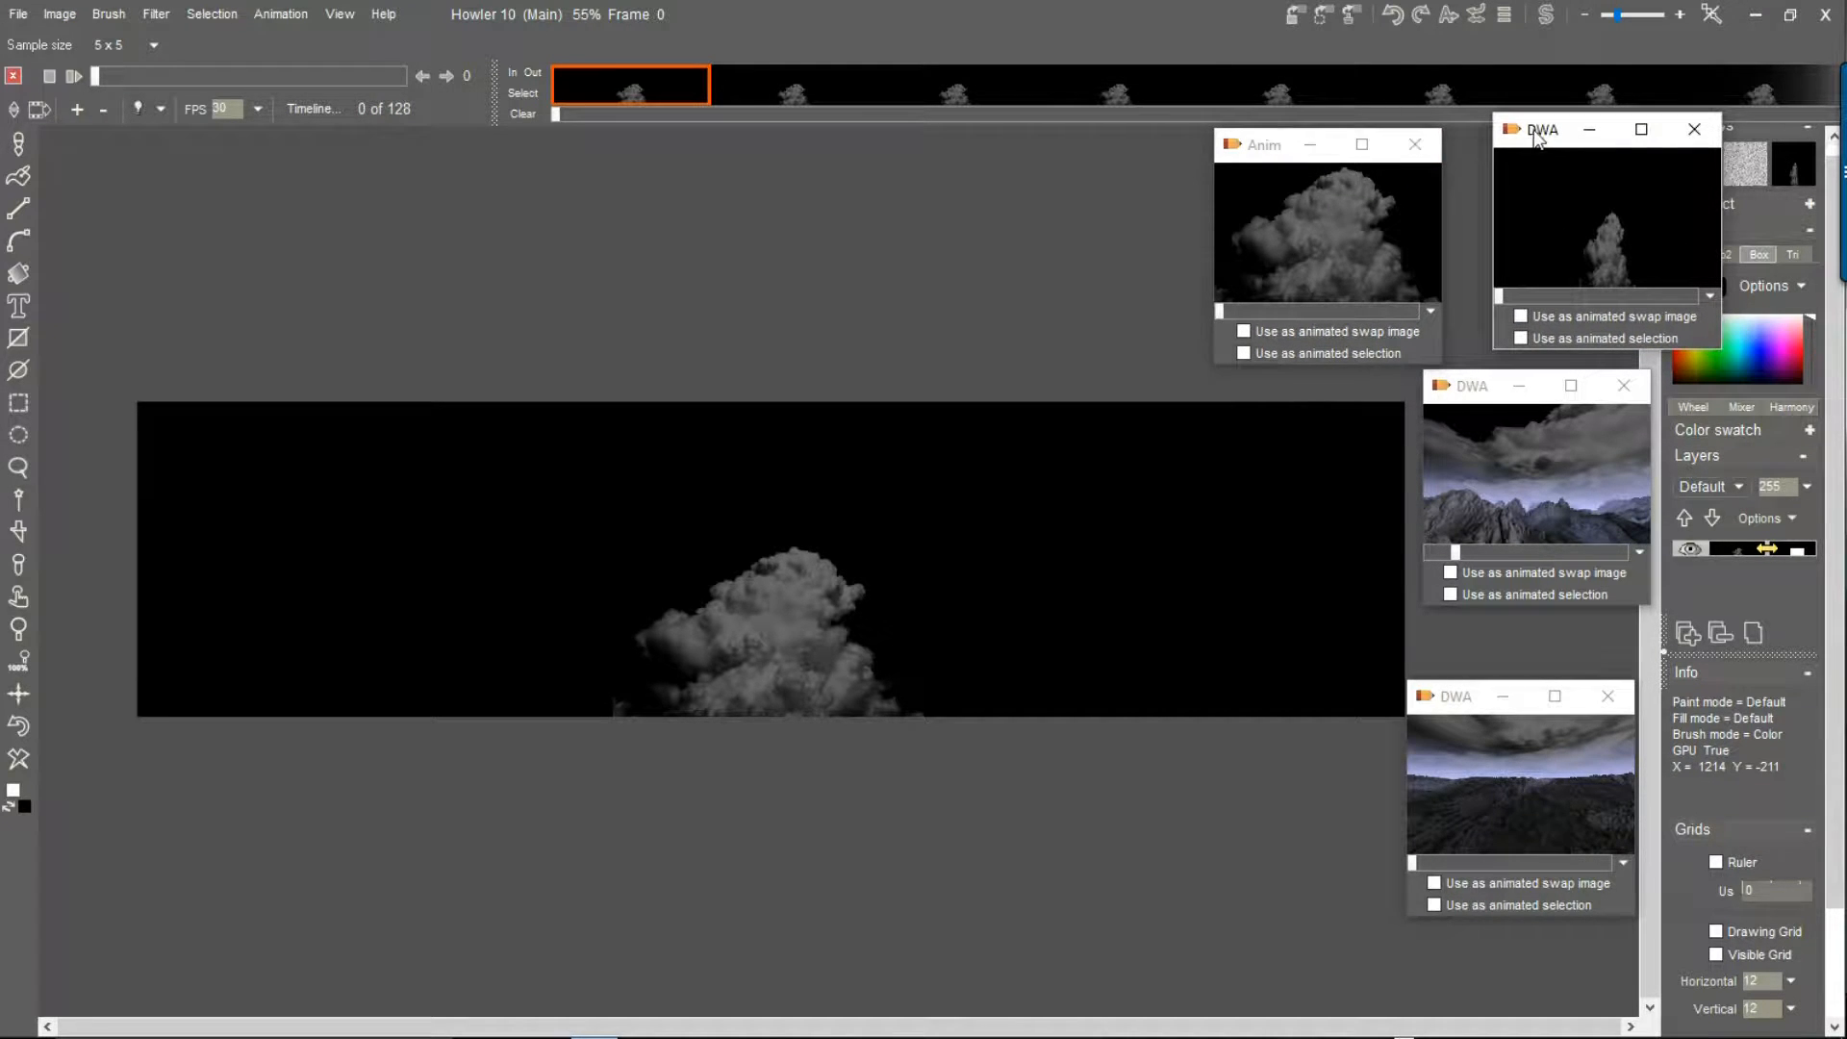
Use the stored extended cloud animation as an animated brush, scrub through its preview, and park the preview away from the canvas
left_click(1709, 297)
left_click_drag(1547, 142, 749, 240)
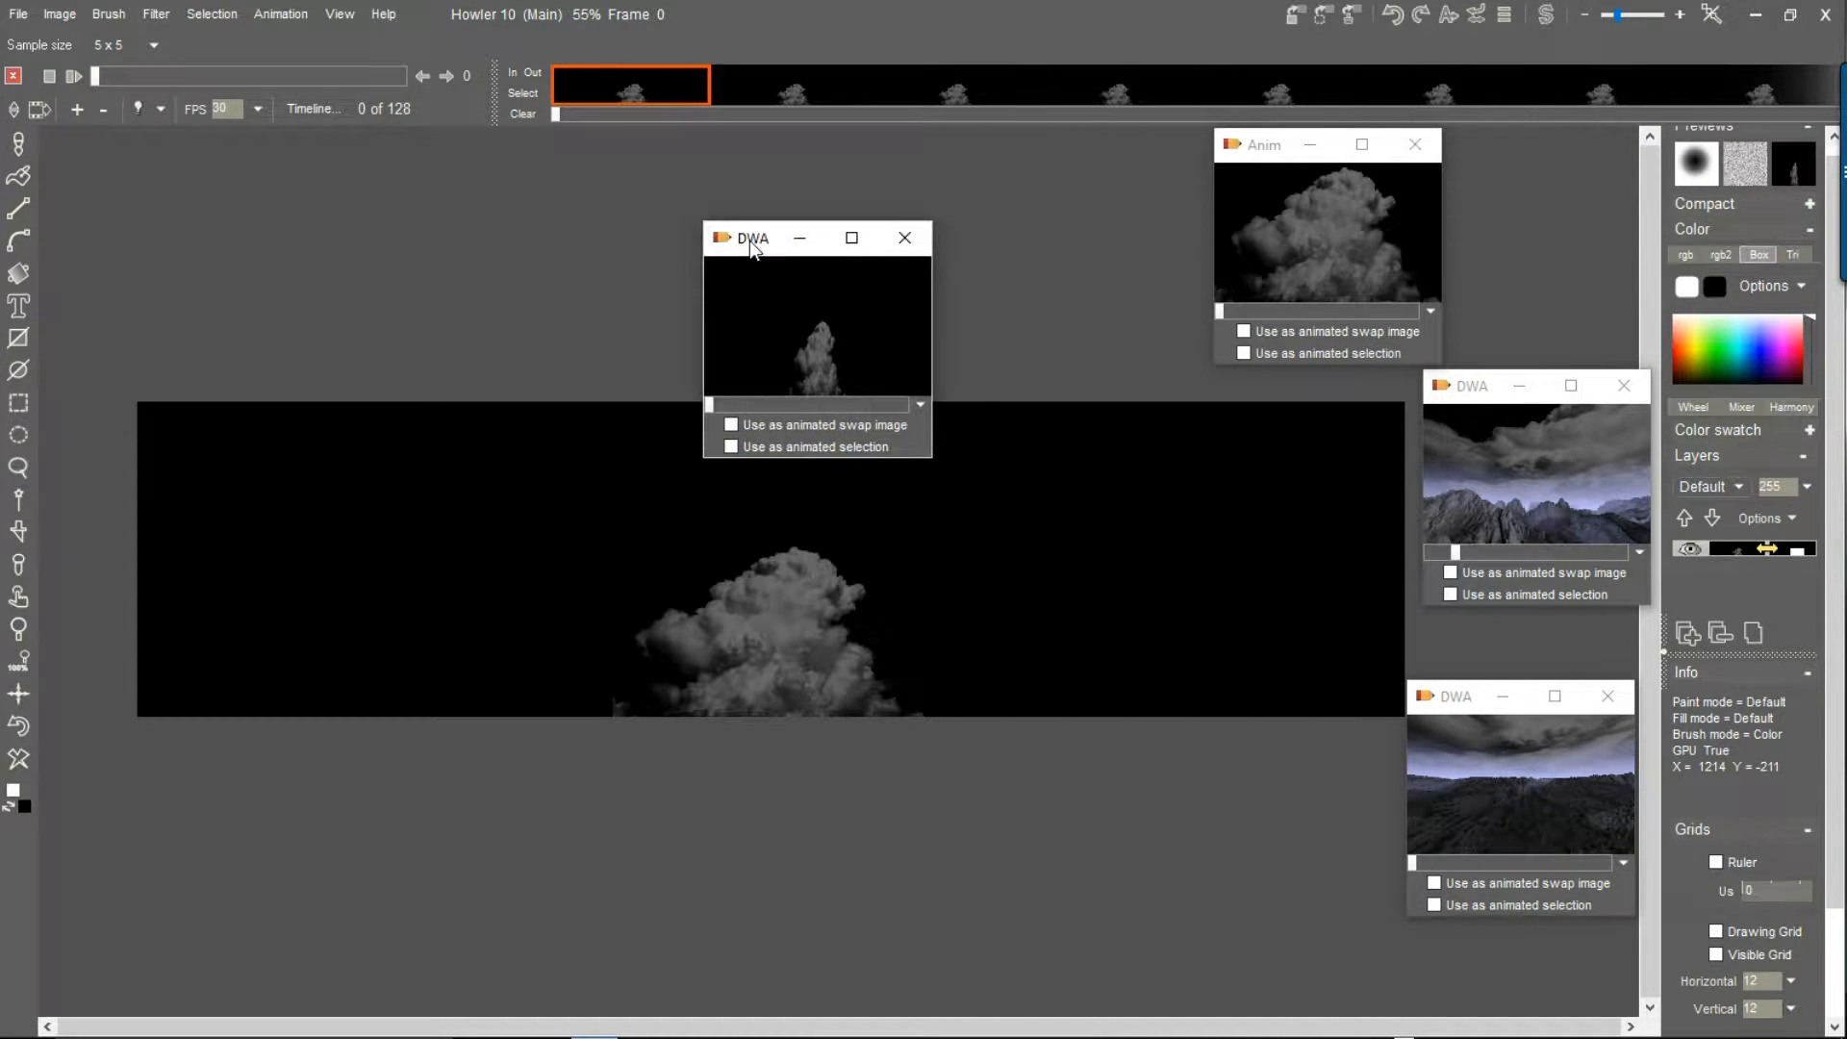
left_click(926, 402)
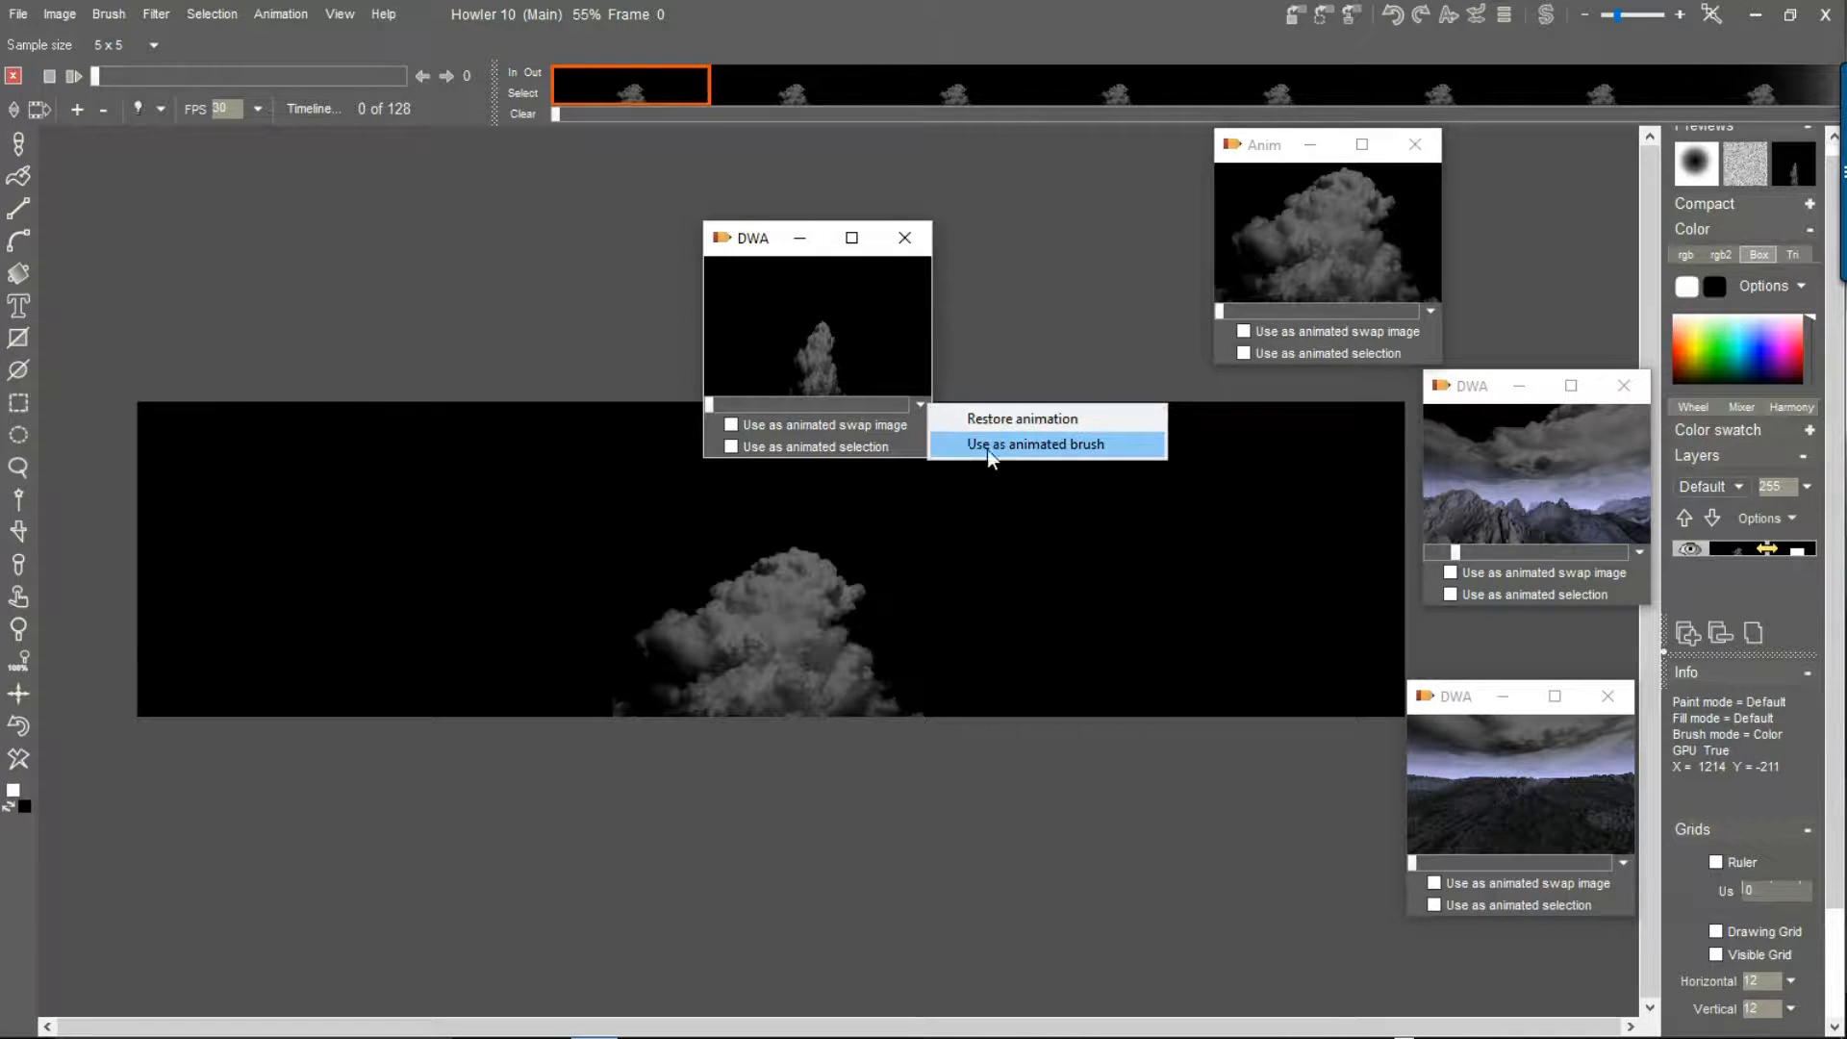
left_click(1051, 445)
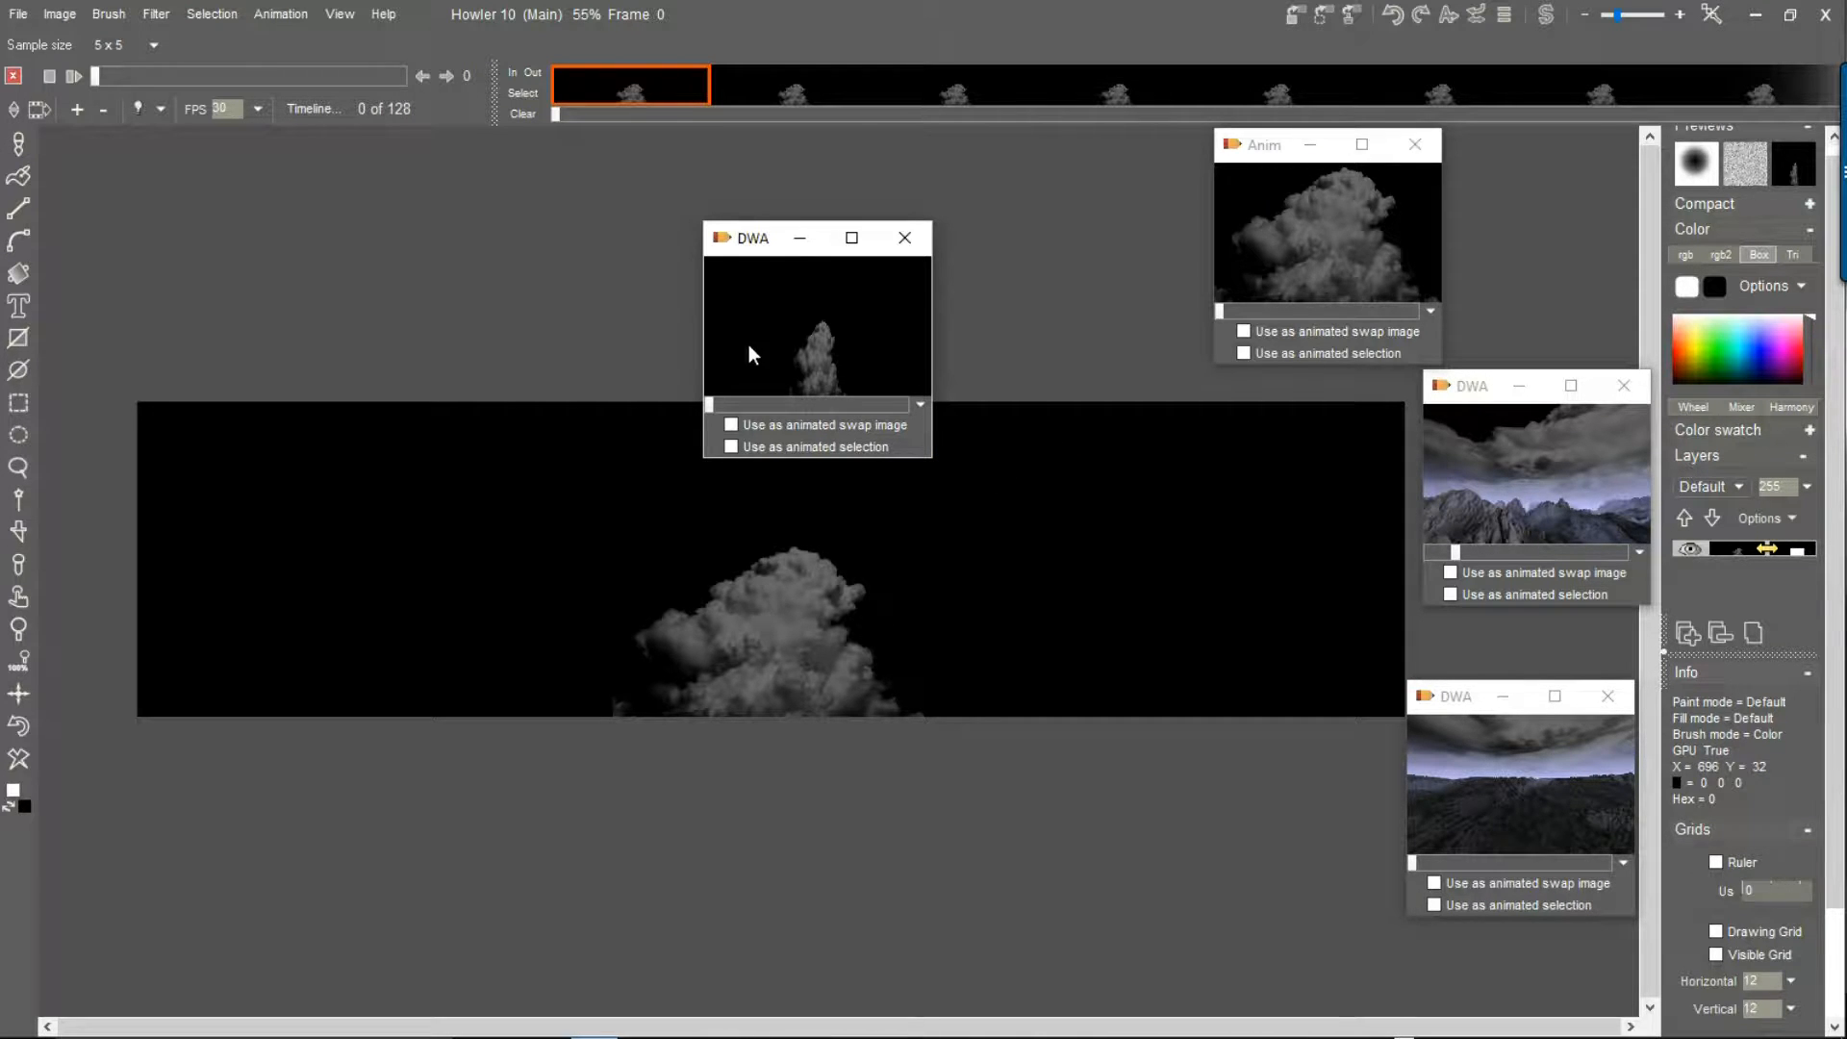
left_click_drag(708, 402, 799, 406)
left_click_drag(755, 242, 1579, 68)
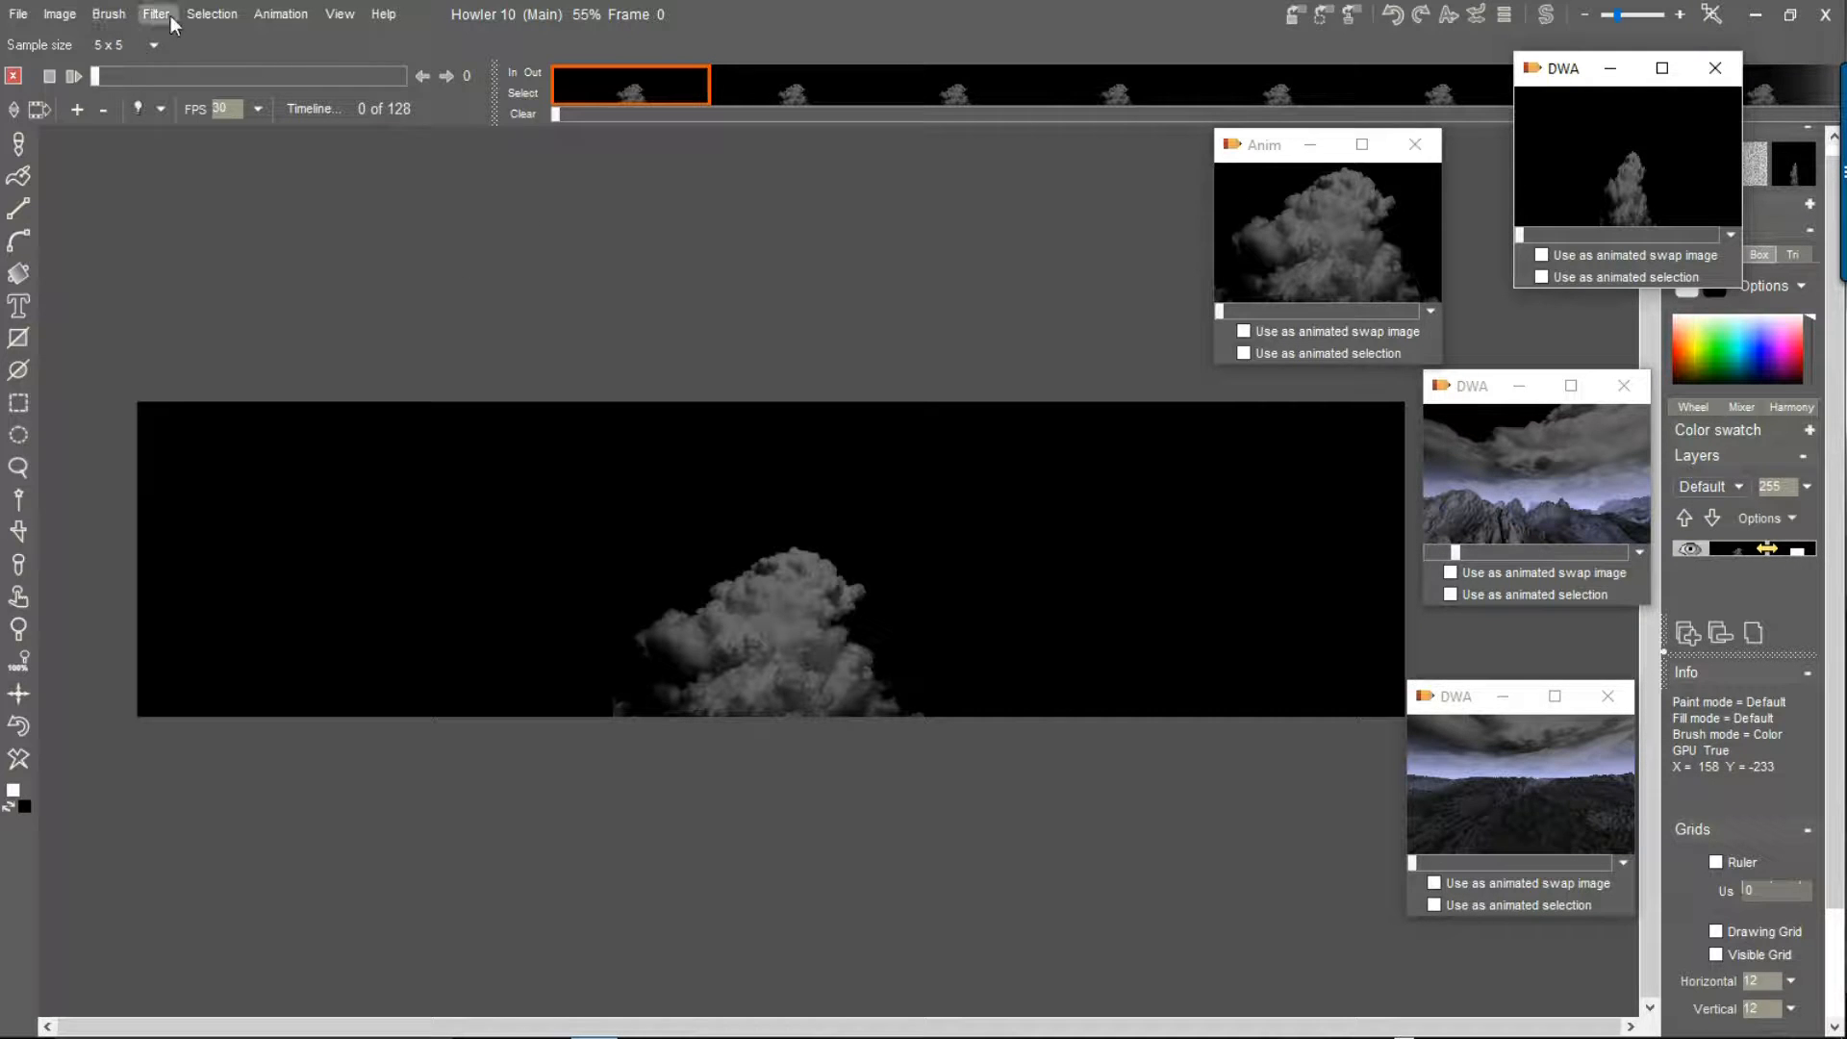
Store a managed copy of the animated cloud brush and browse its frames in an enlarged filmstrip
left_click(106, 20)
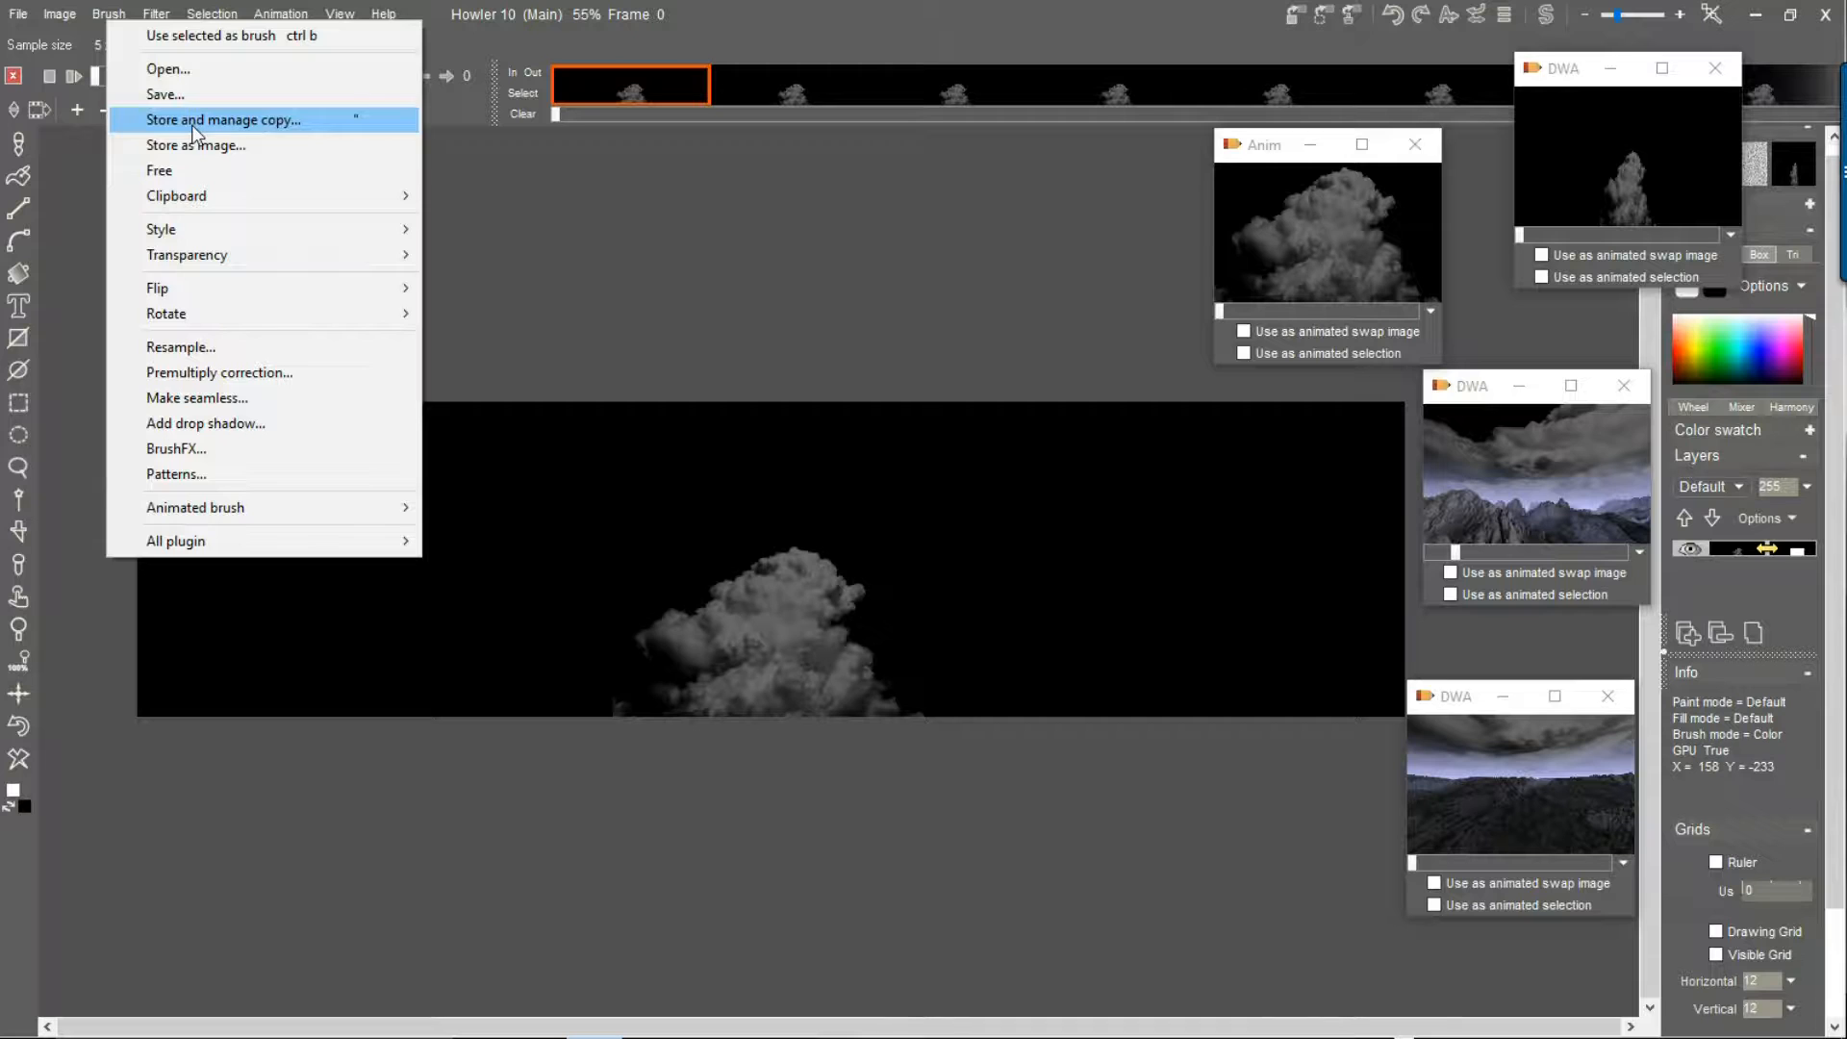
left_click(242, 118)
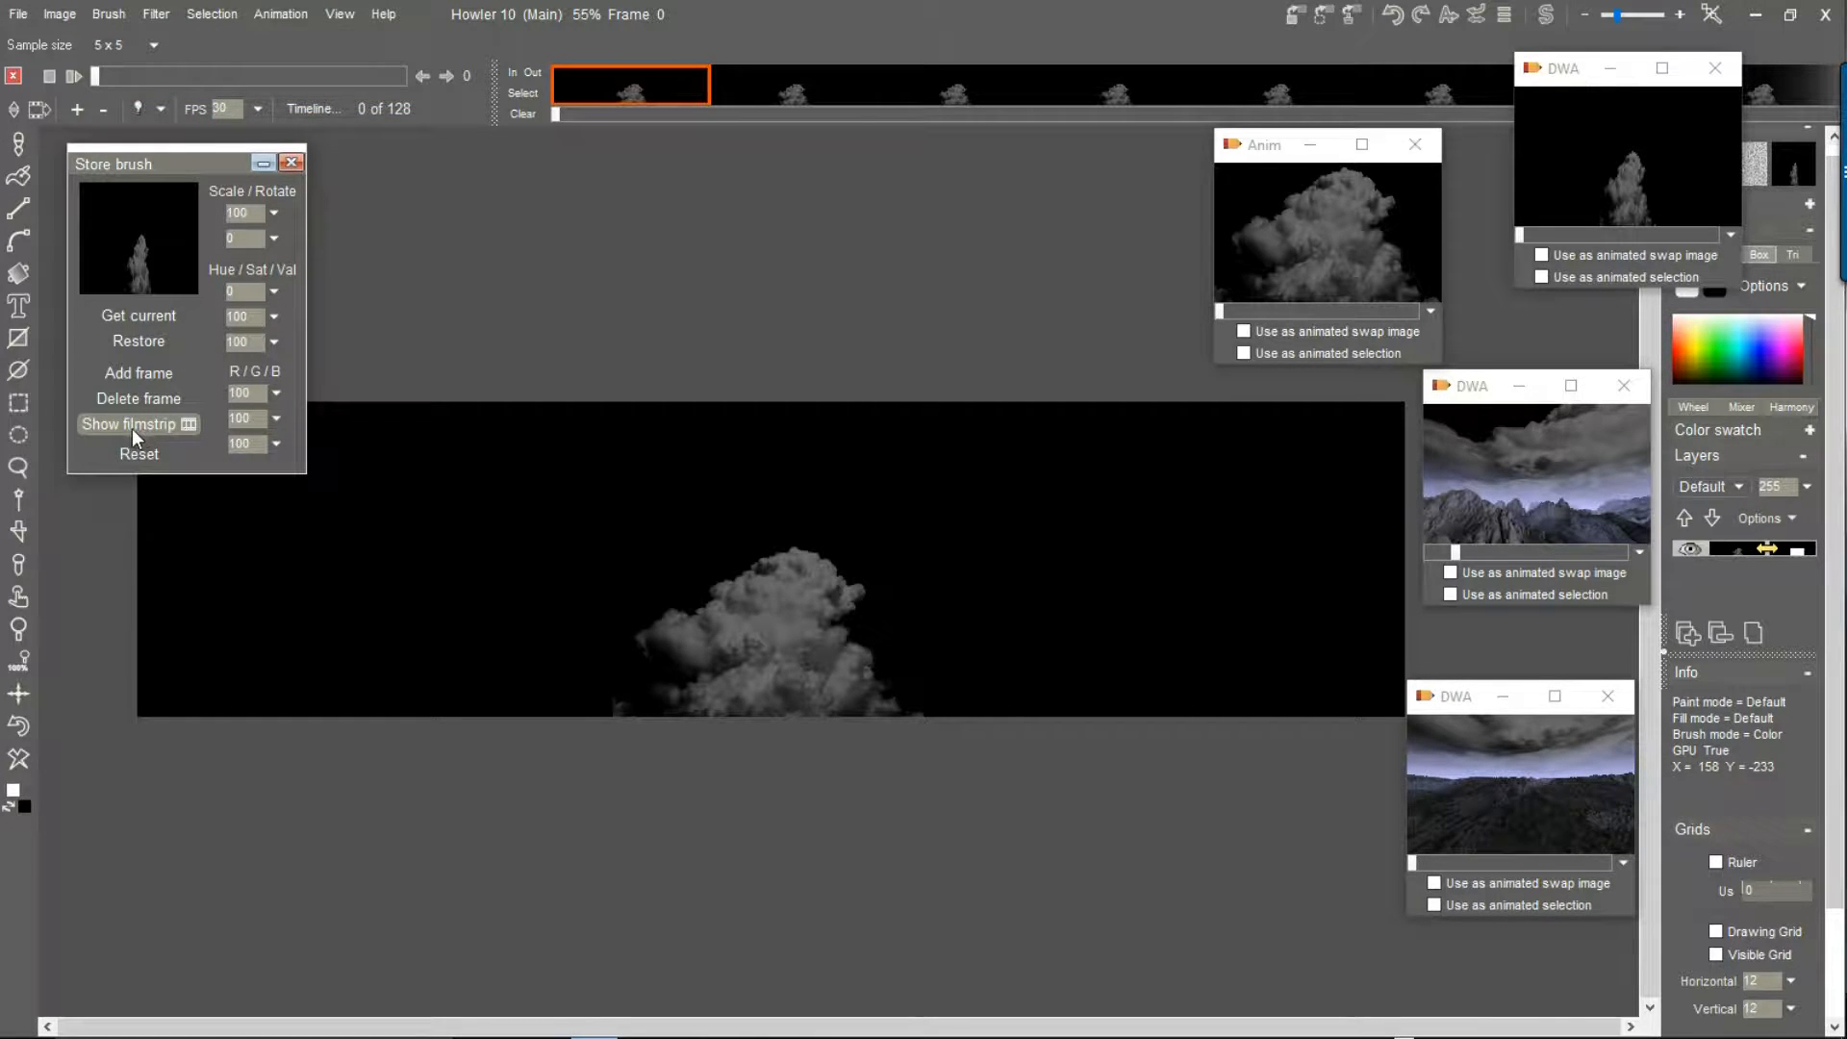
left_click(140, 426)
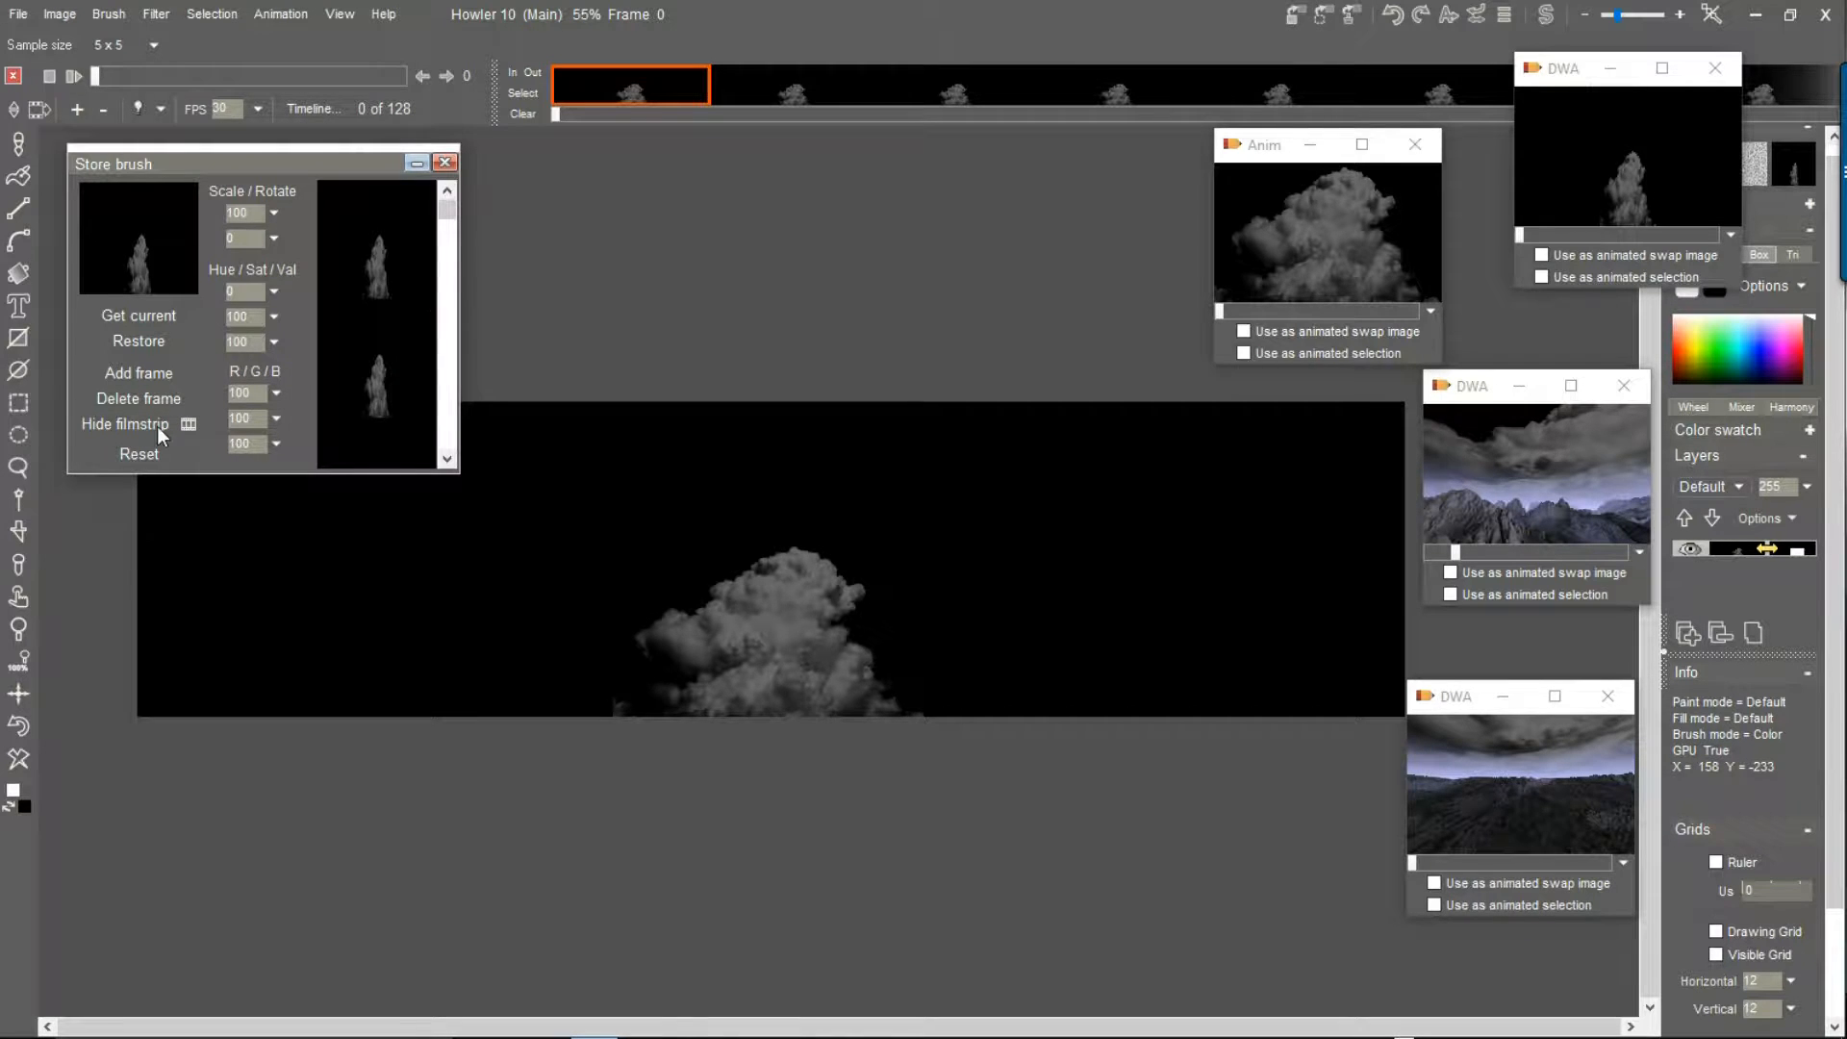
left_click_drag(448, 341, 464, 296)
left_click_drag(299, 474, 279, 993)
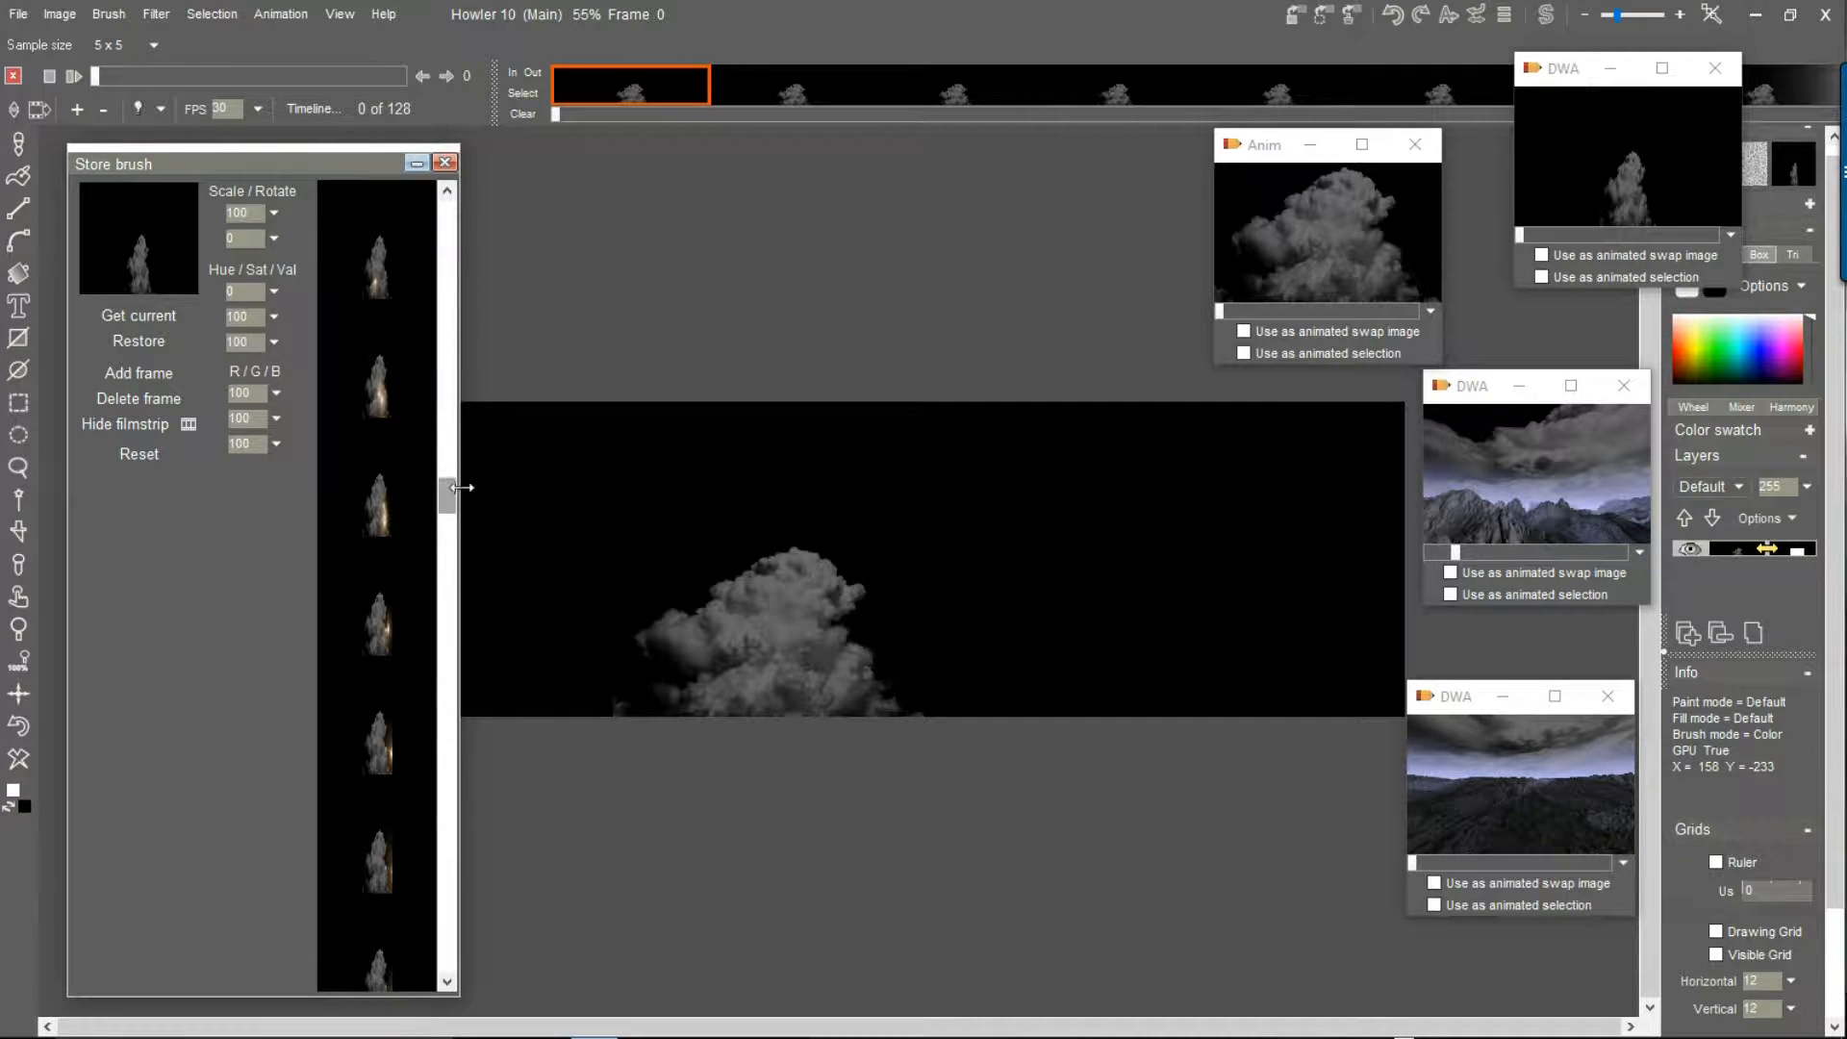
mouse_move(454, 494)
left_mouse_down()
mouse_move(435, 949)
mouse_move(437, 375)
mouse_move(445, 495)
left_mouse_up()
Hide the stored brush's filmstrip and minimize it to a small thumbnail beside the canvas
left_click(114, 417)
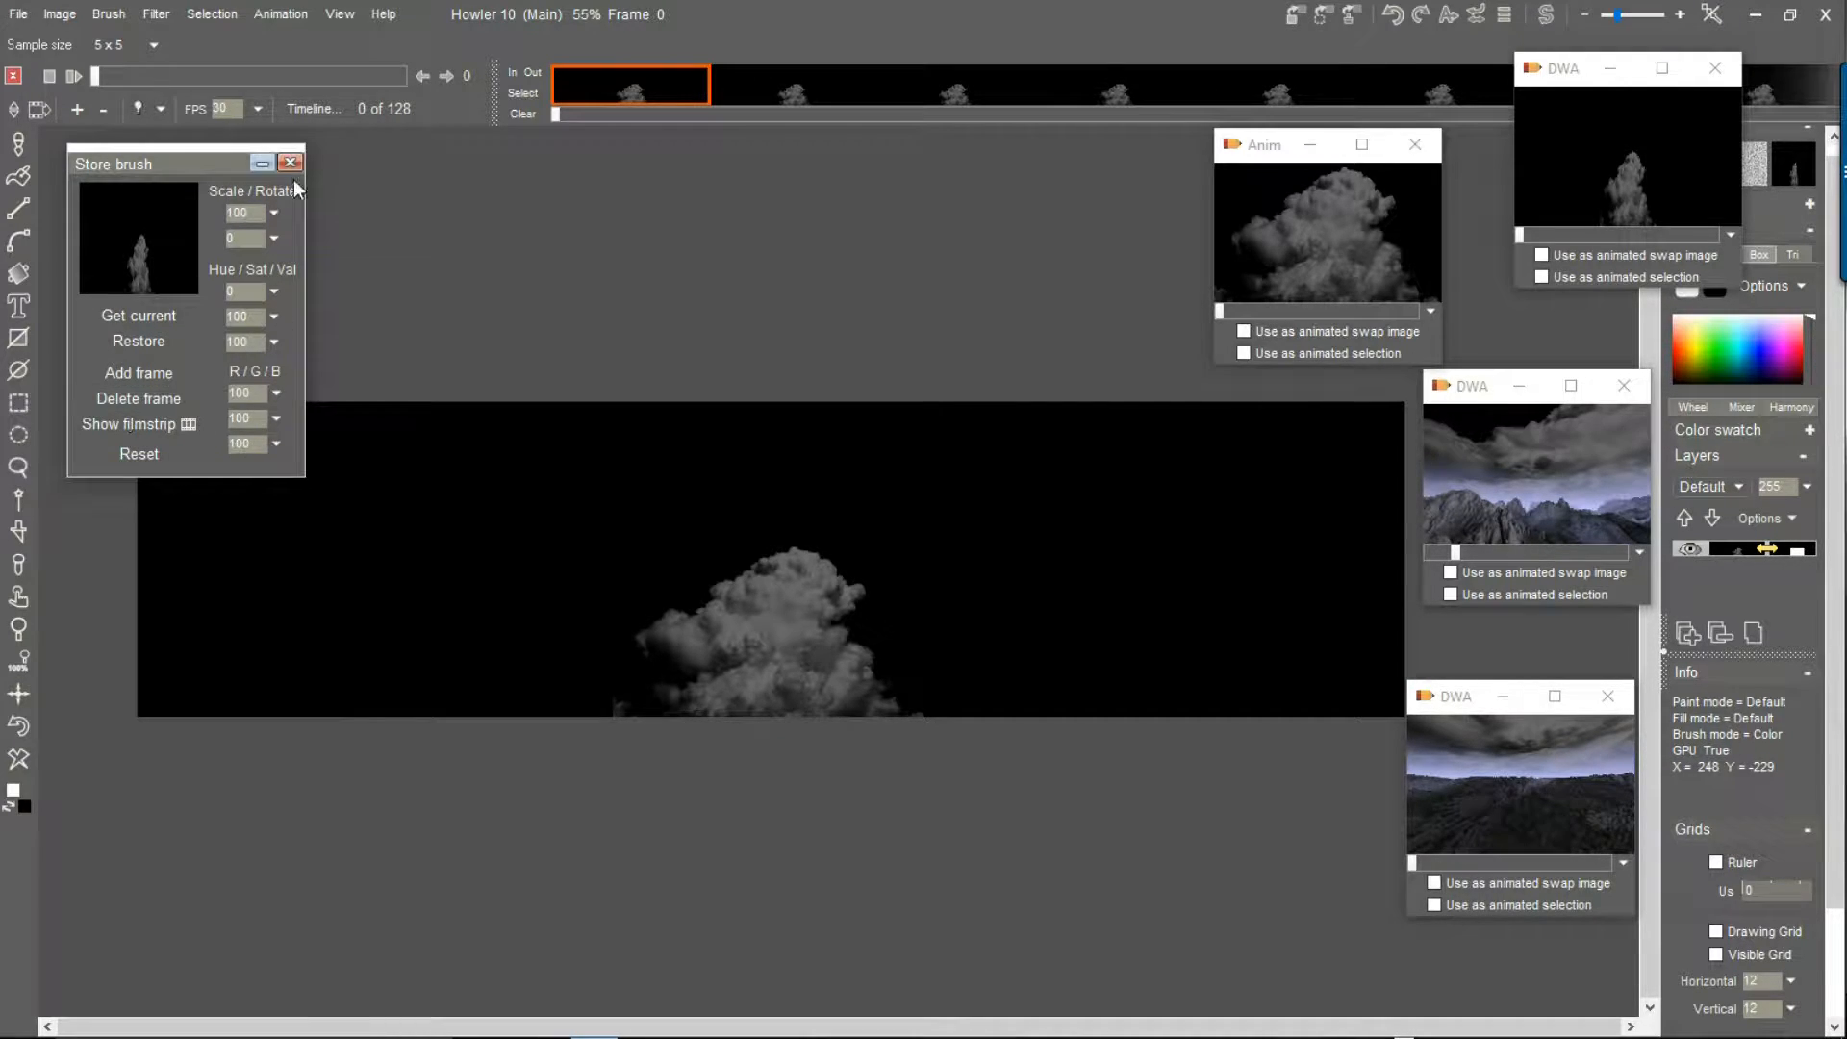
left_click(261, 165)
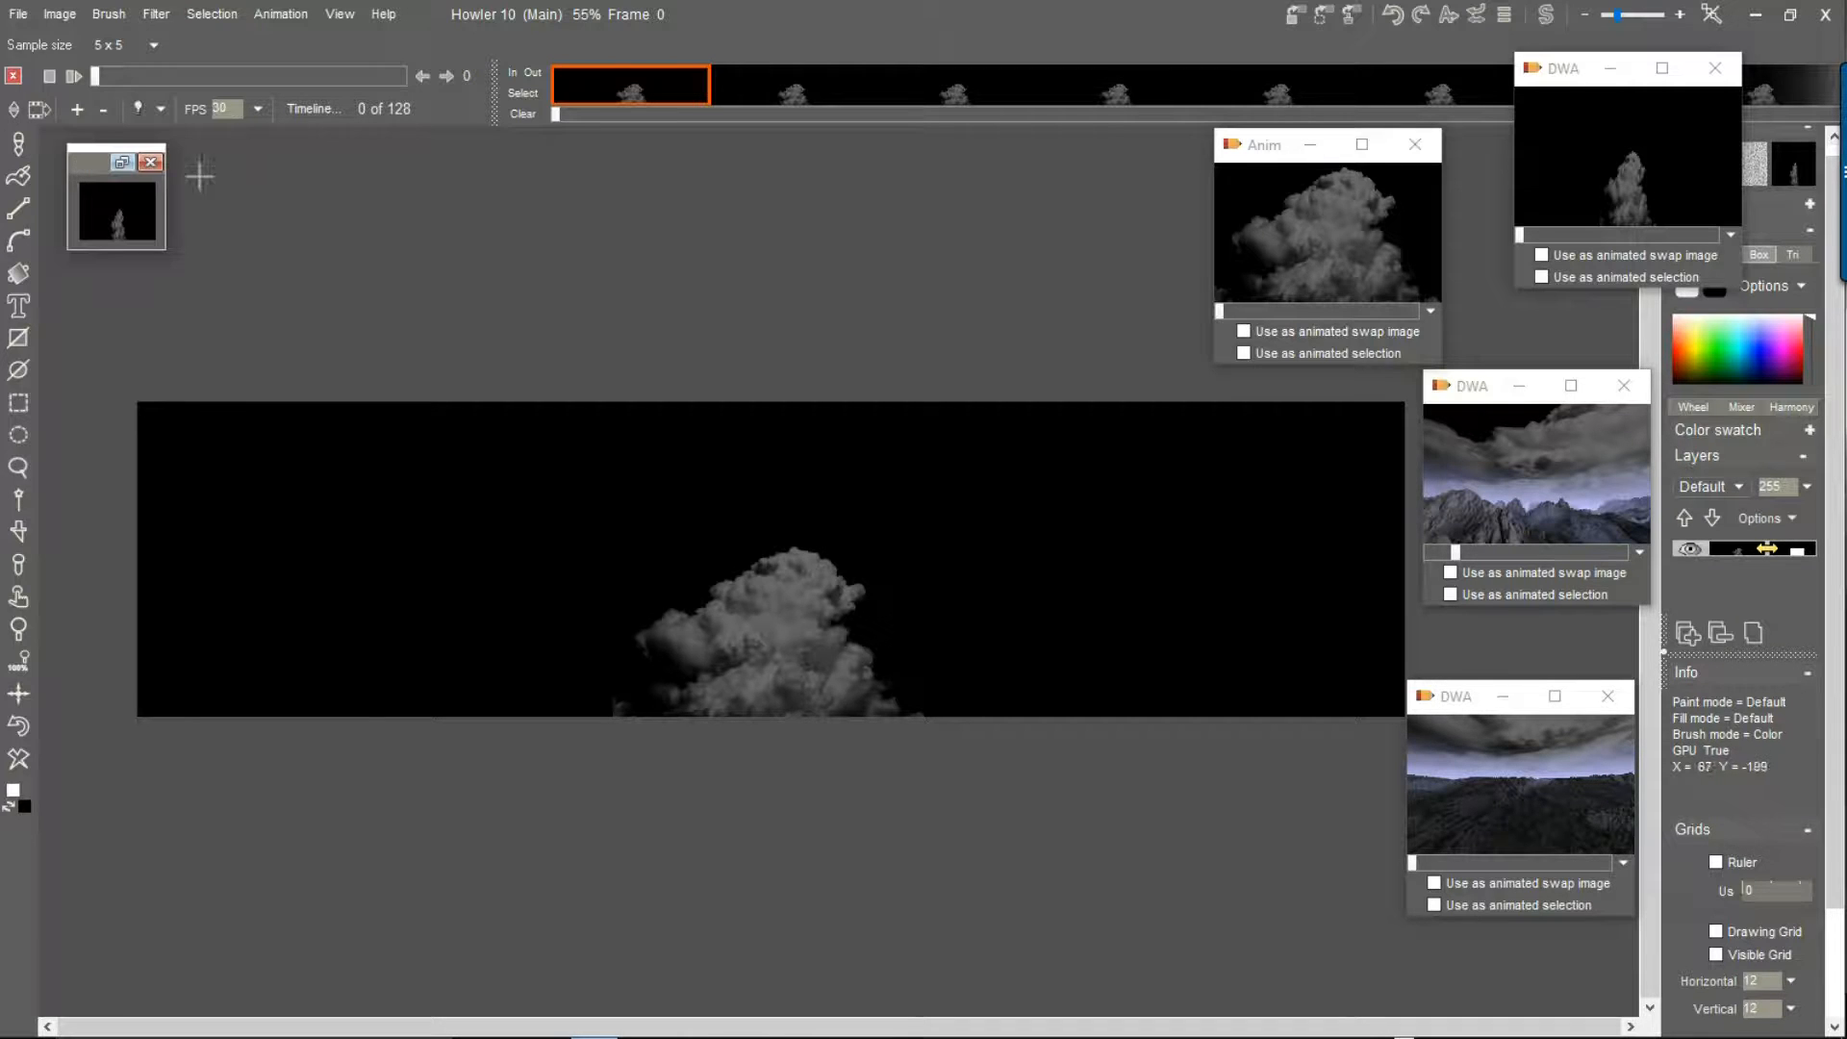
mouse_move(89, 173)
left_mouse_down()
mouse_move(119, 181)
mouse_move(90, 176)
left_mouse_up()
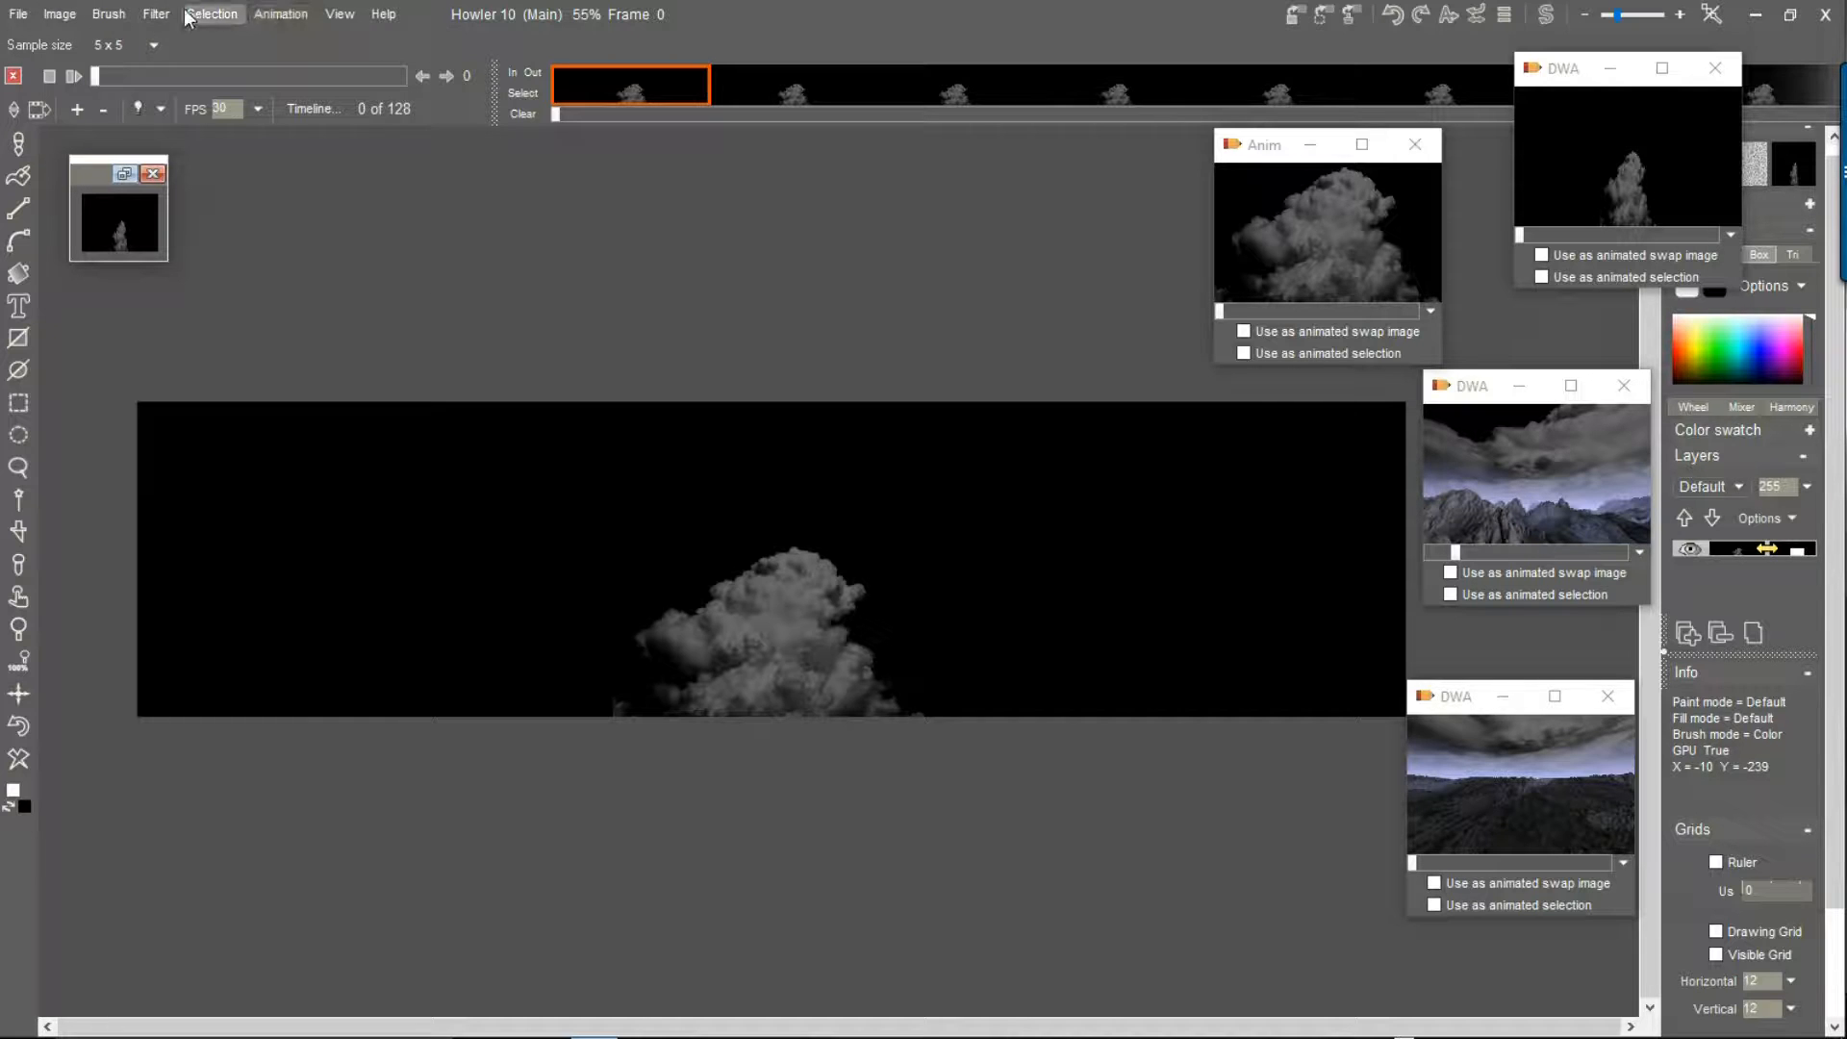
Close the cloud animation and create a new black 720 × 576 PAL D1 document
left_click(17, 15)
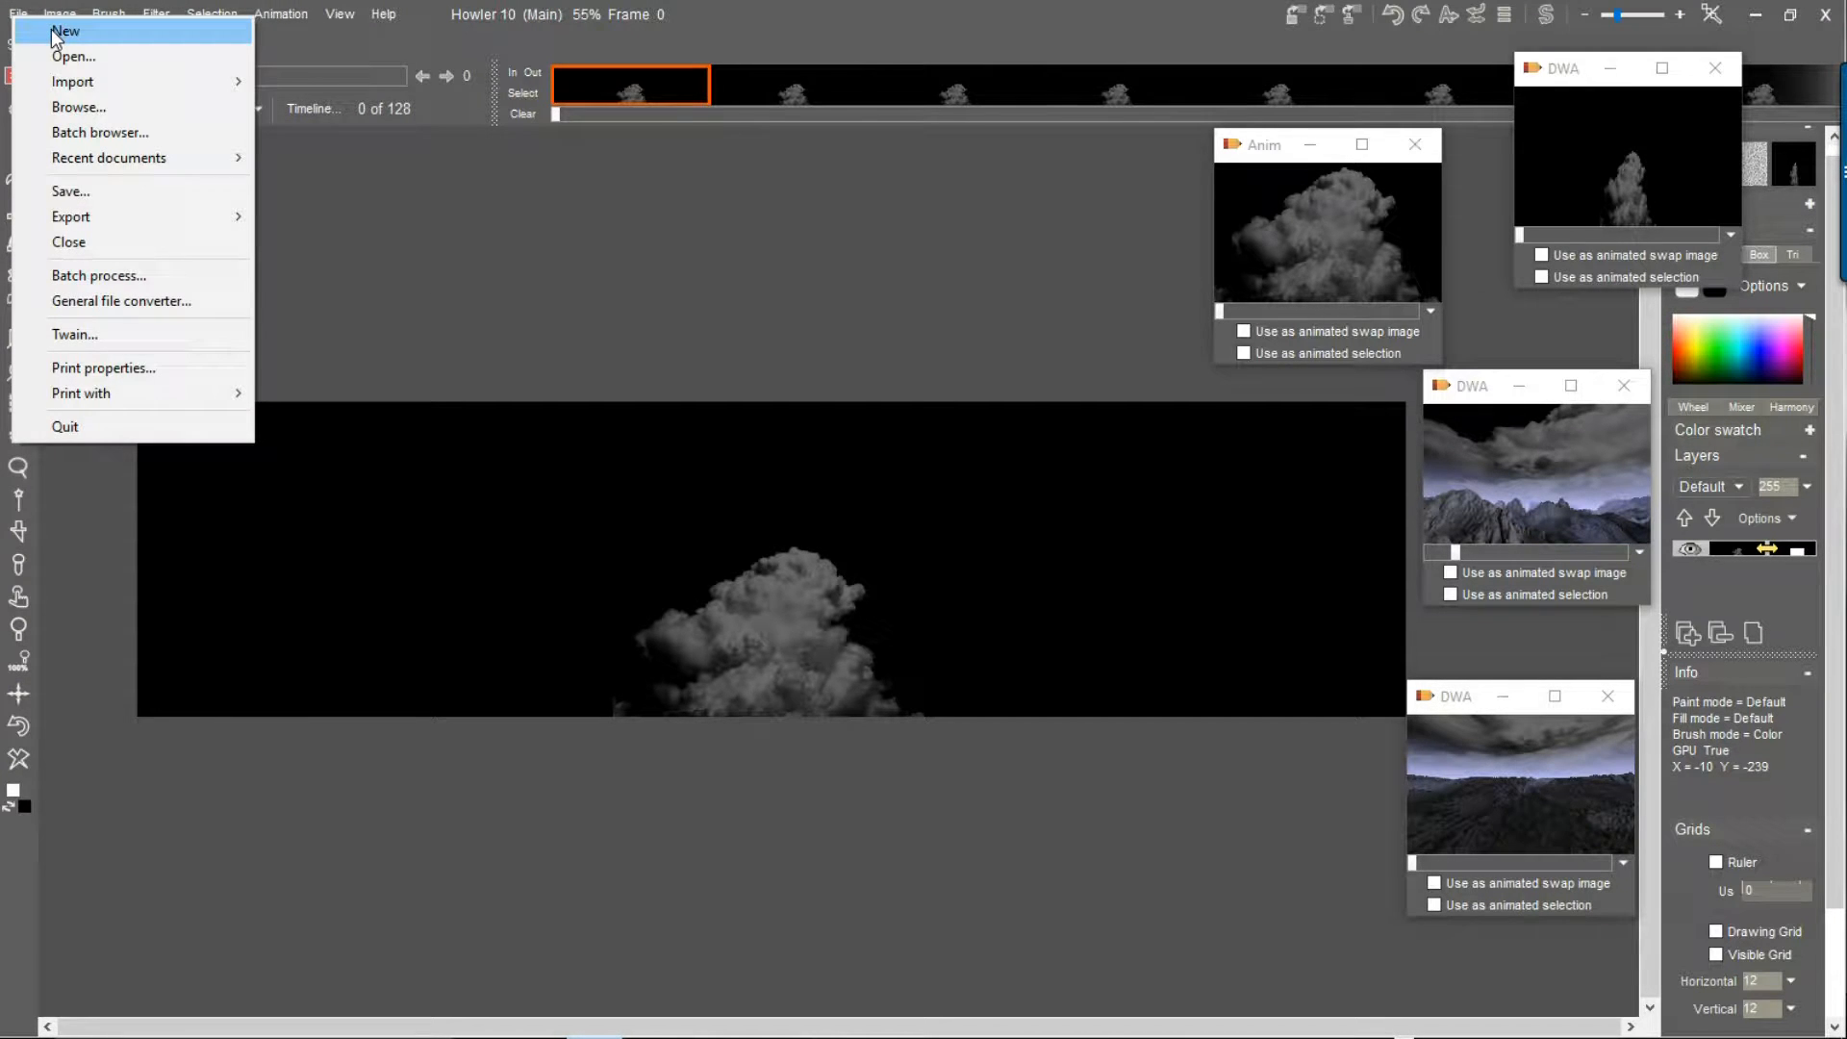
left_click(50, 28)
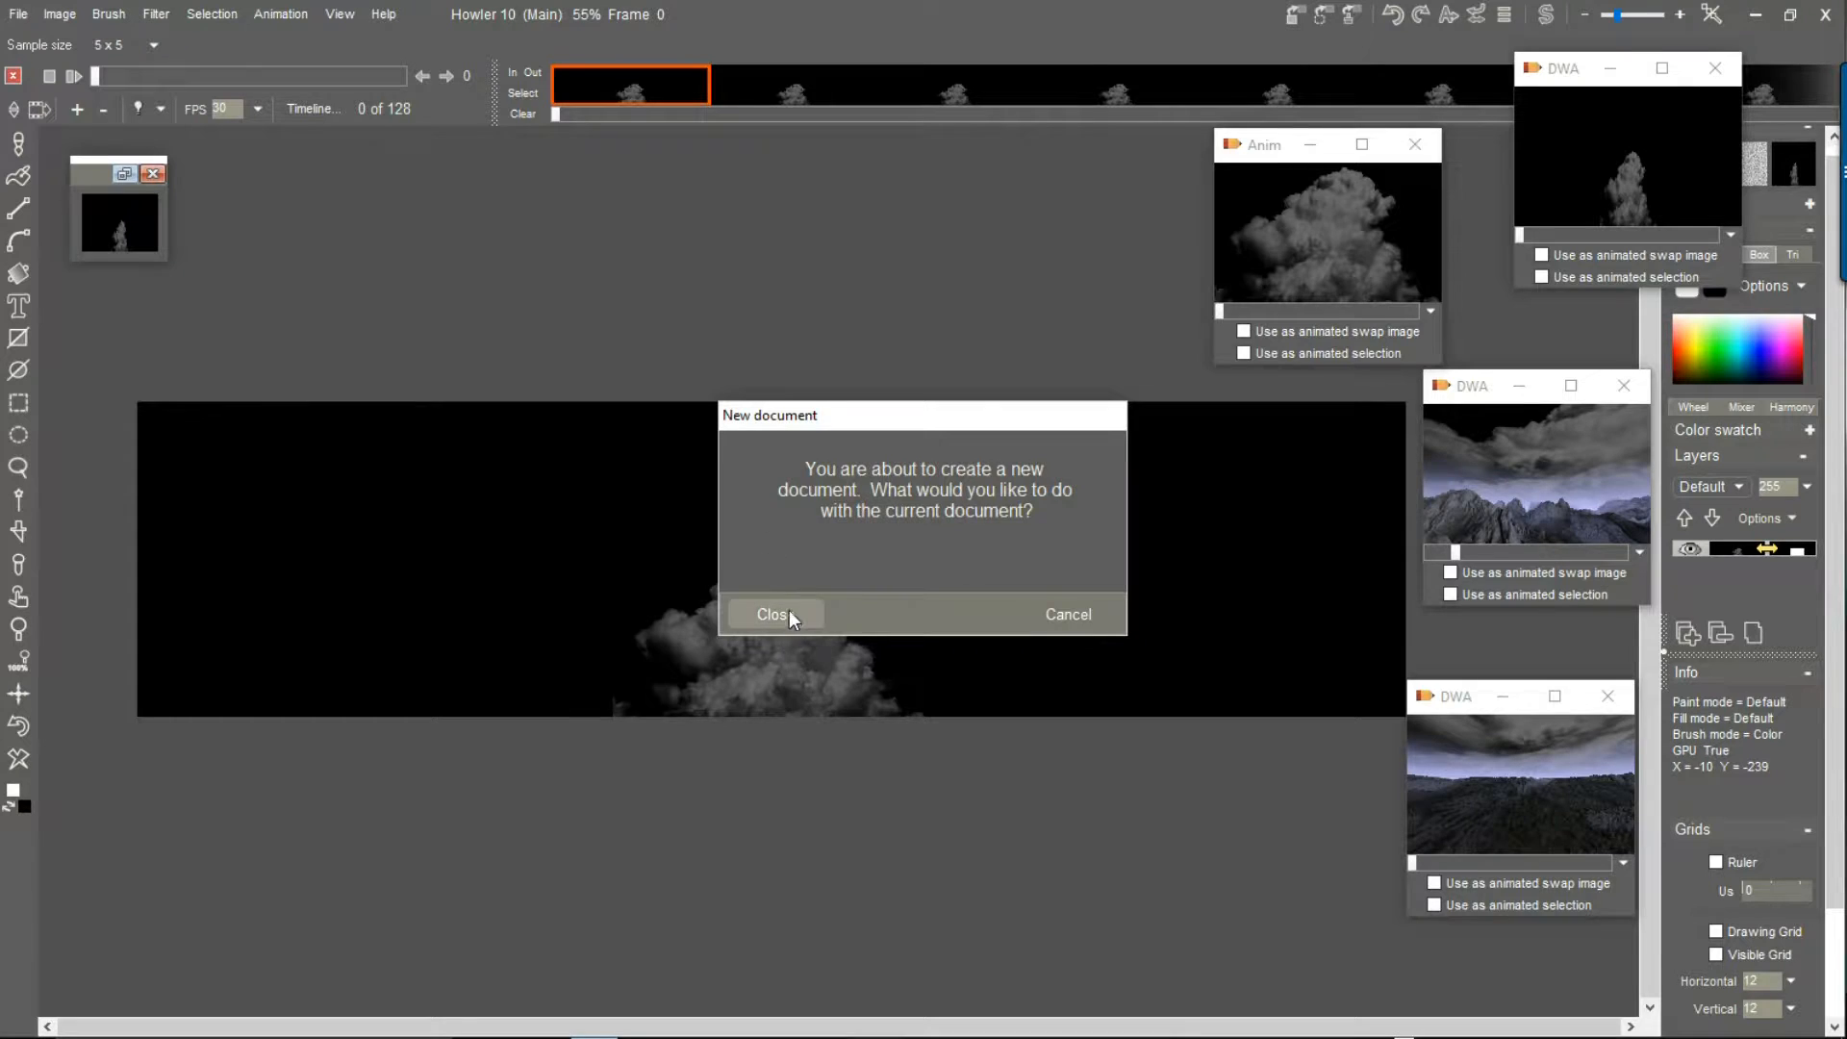
left_click(787, 614)
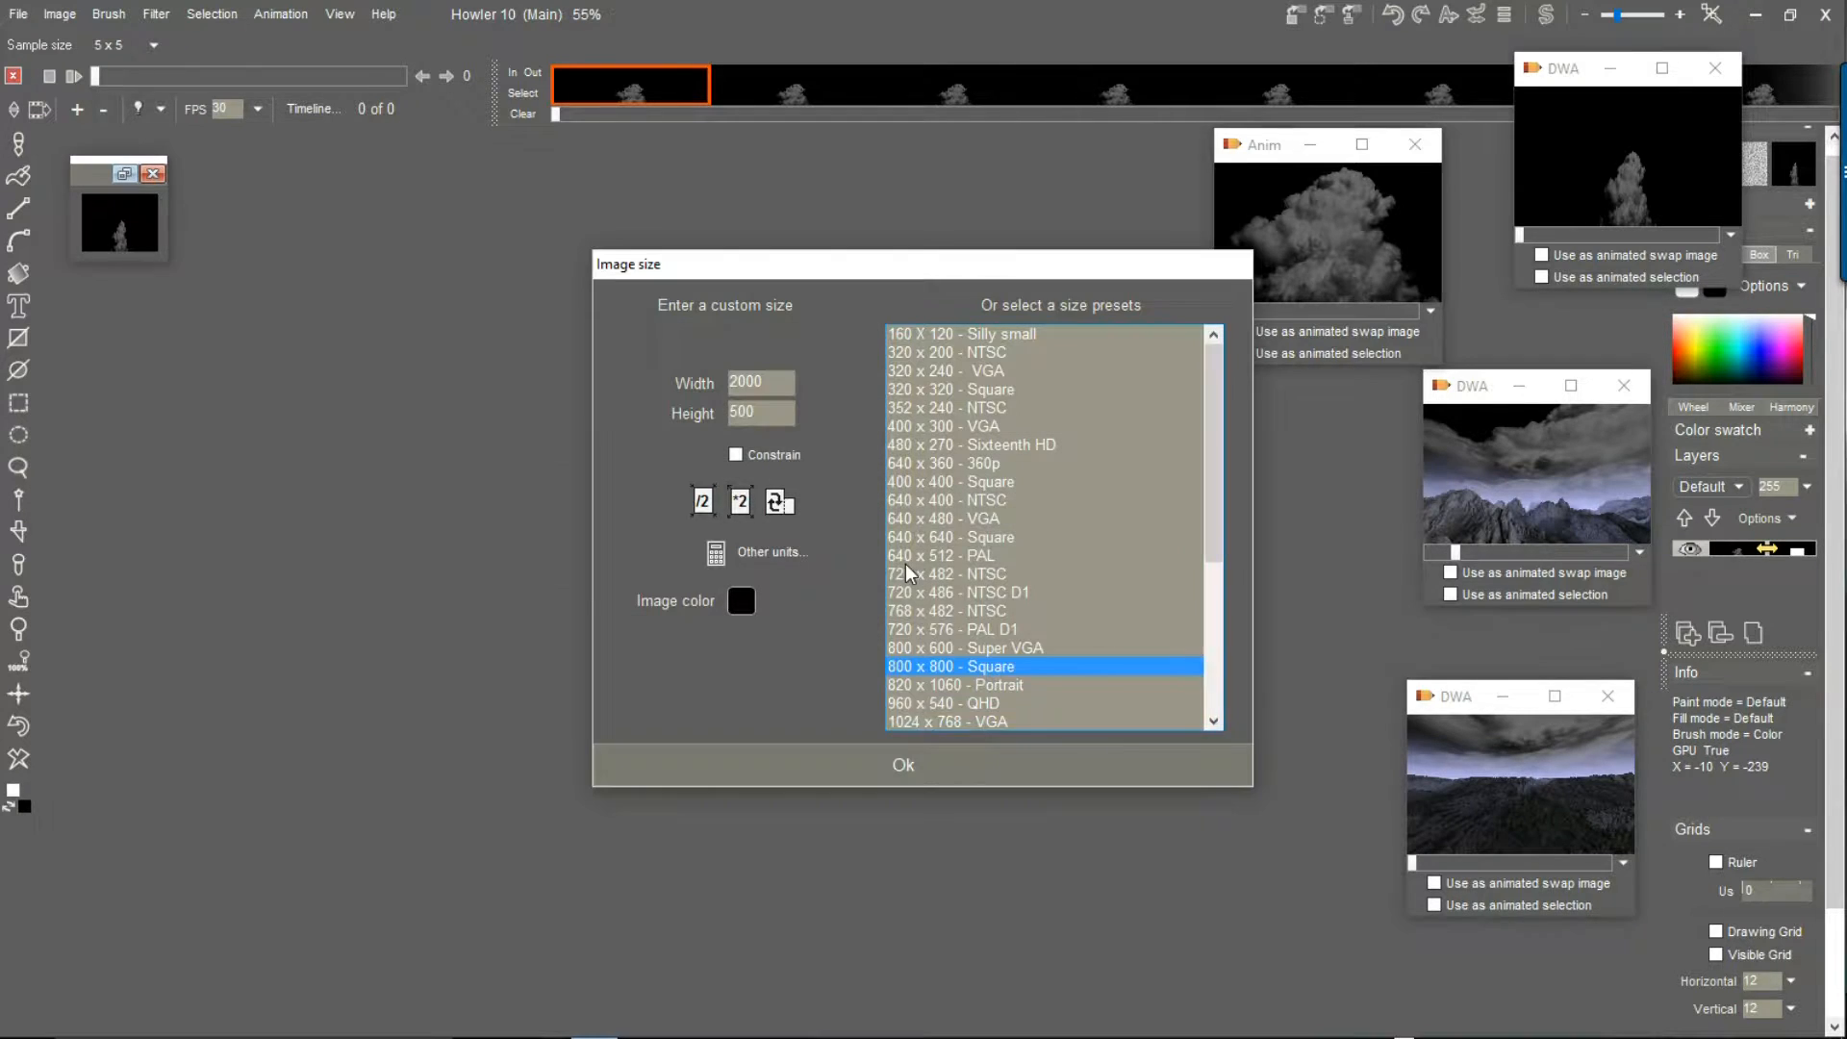
left_click(929, 631)
left_click(916, 767)
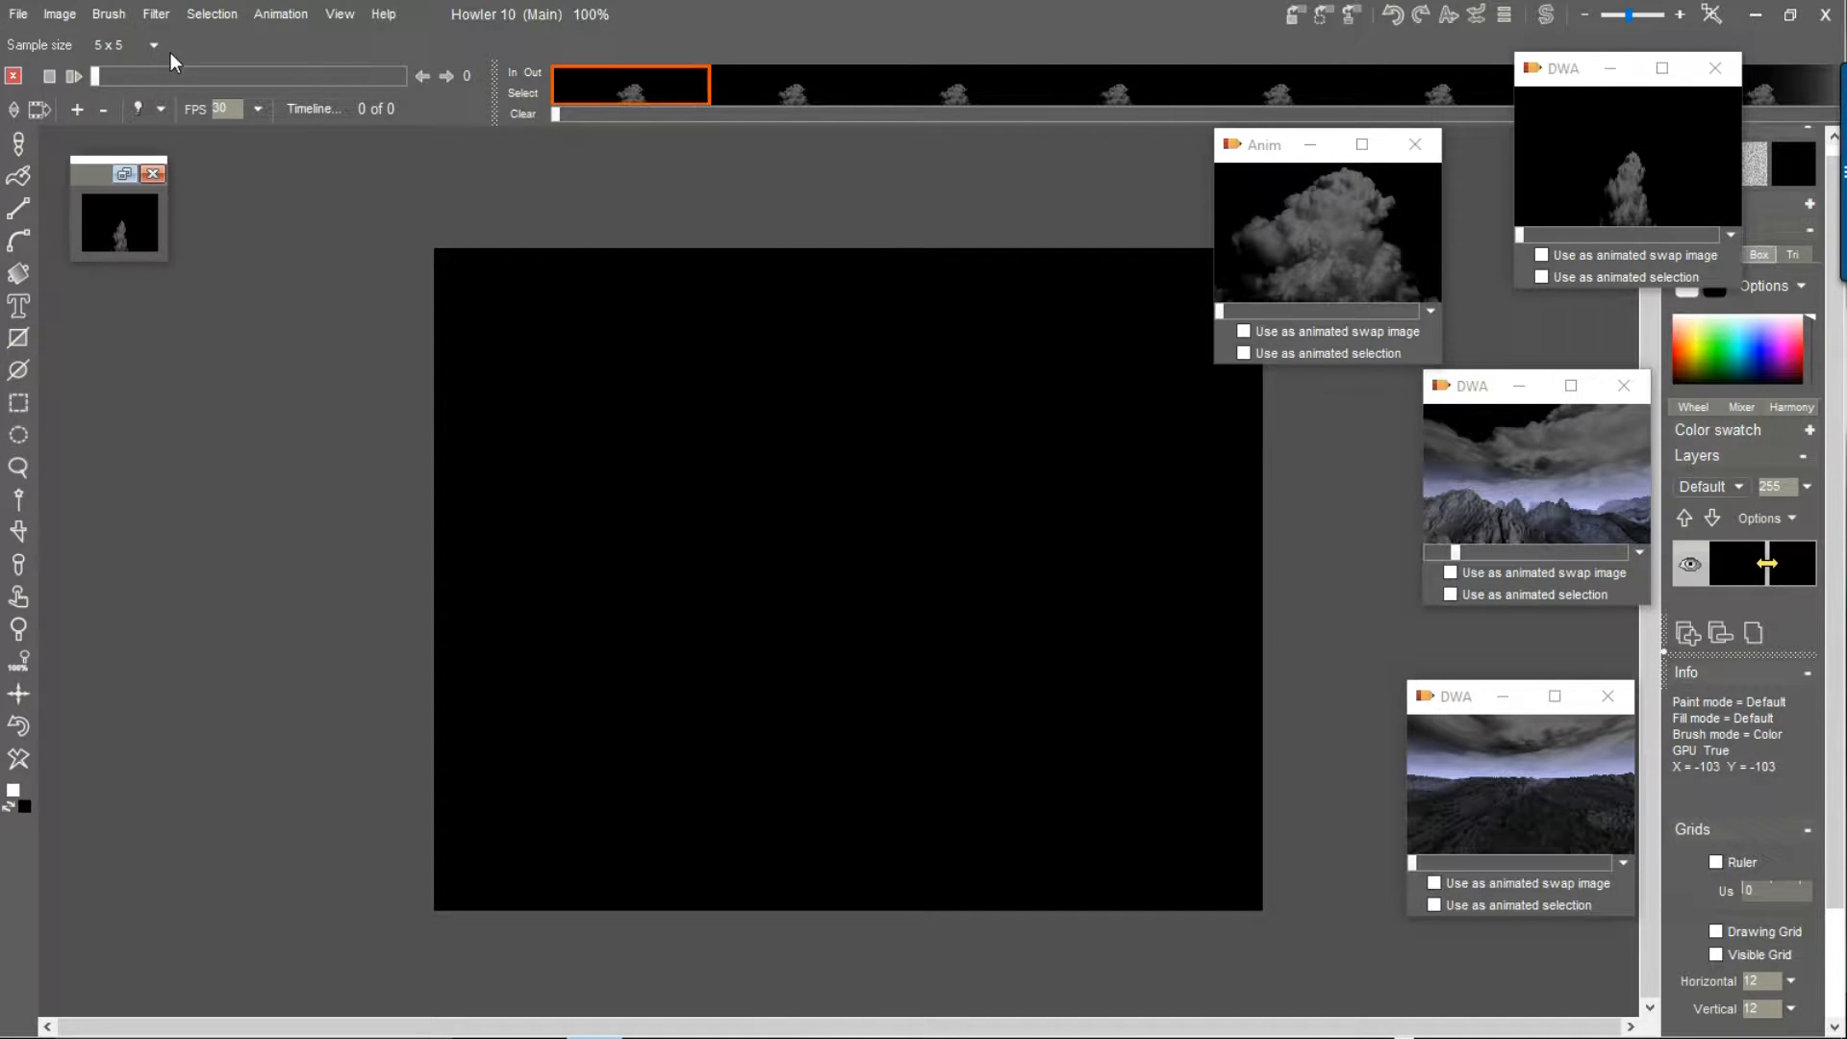
Close the current document, create a new black 640 × 360 document with the 360p preset, and shift the canvas clear of the stored previews
left_click(13, 18)
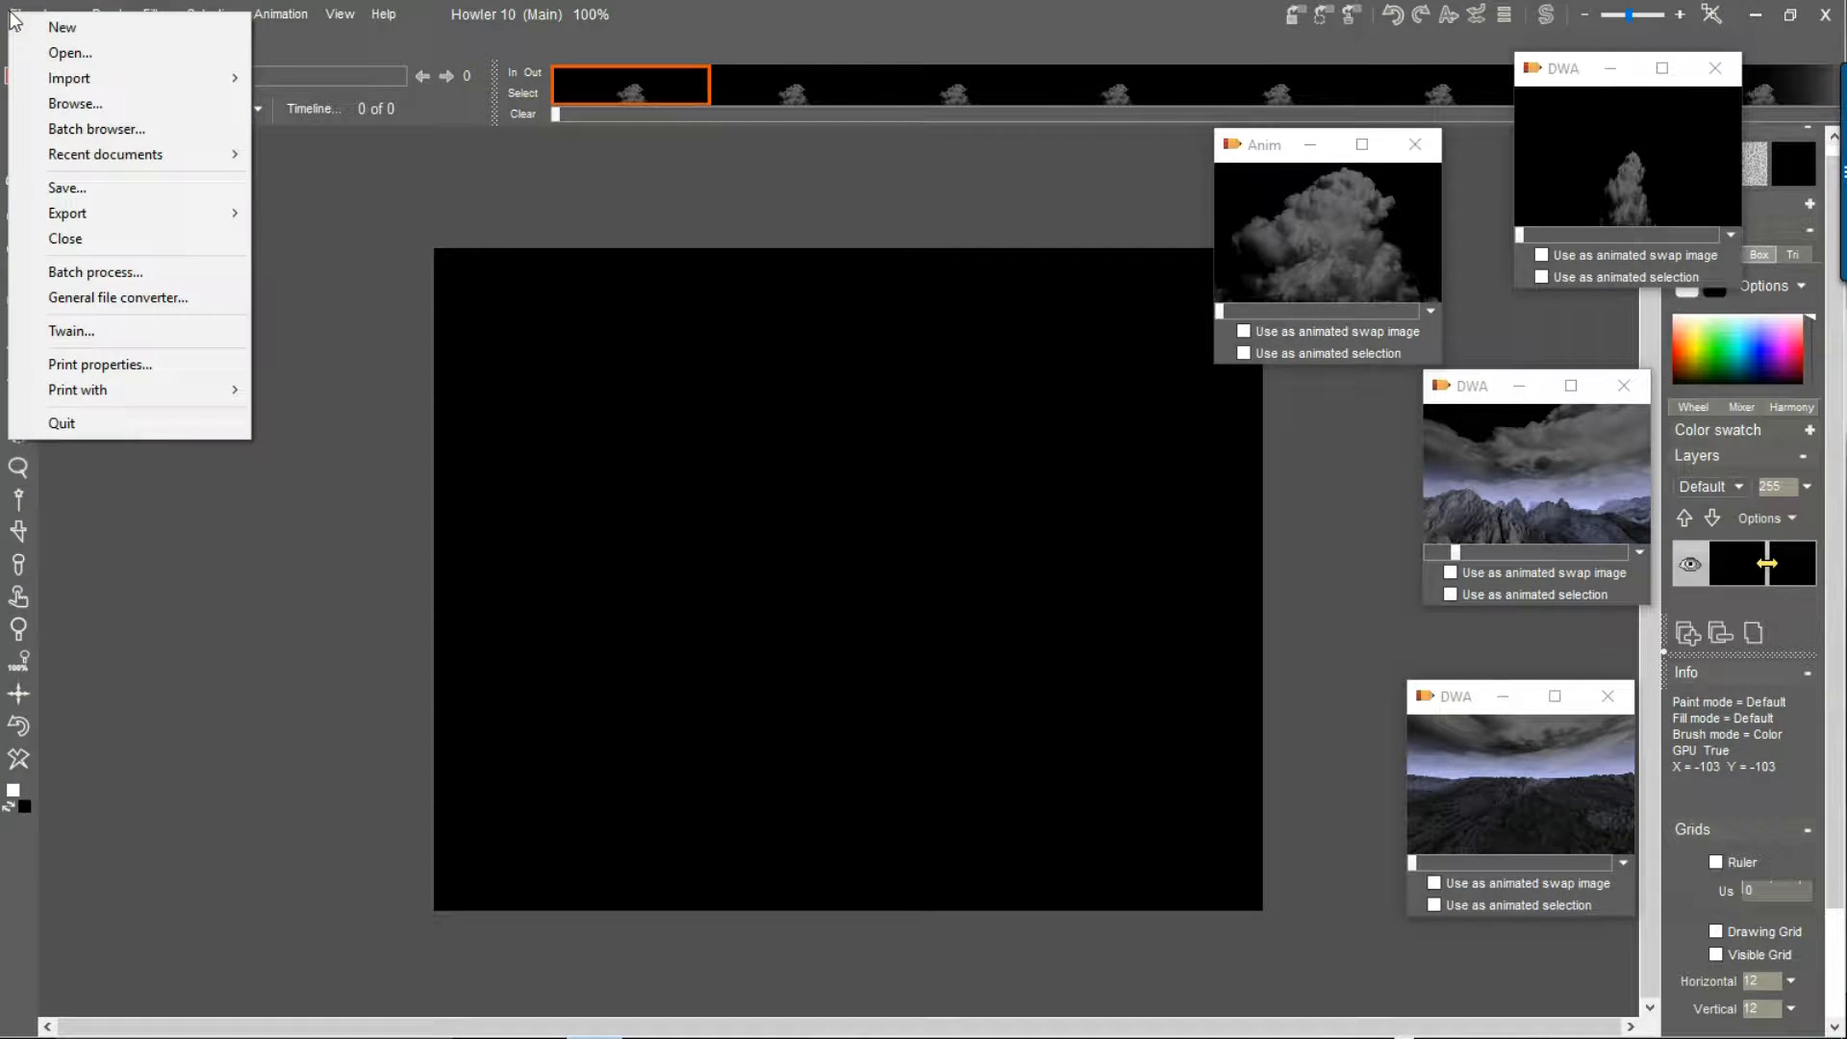
left_click(43, 27)
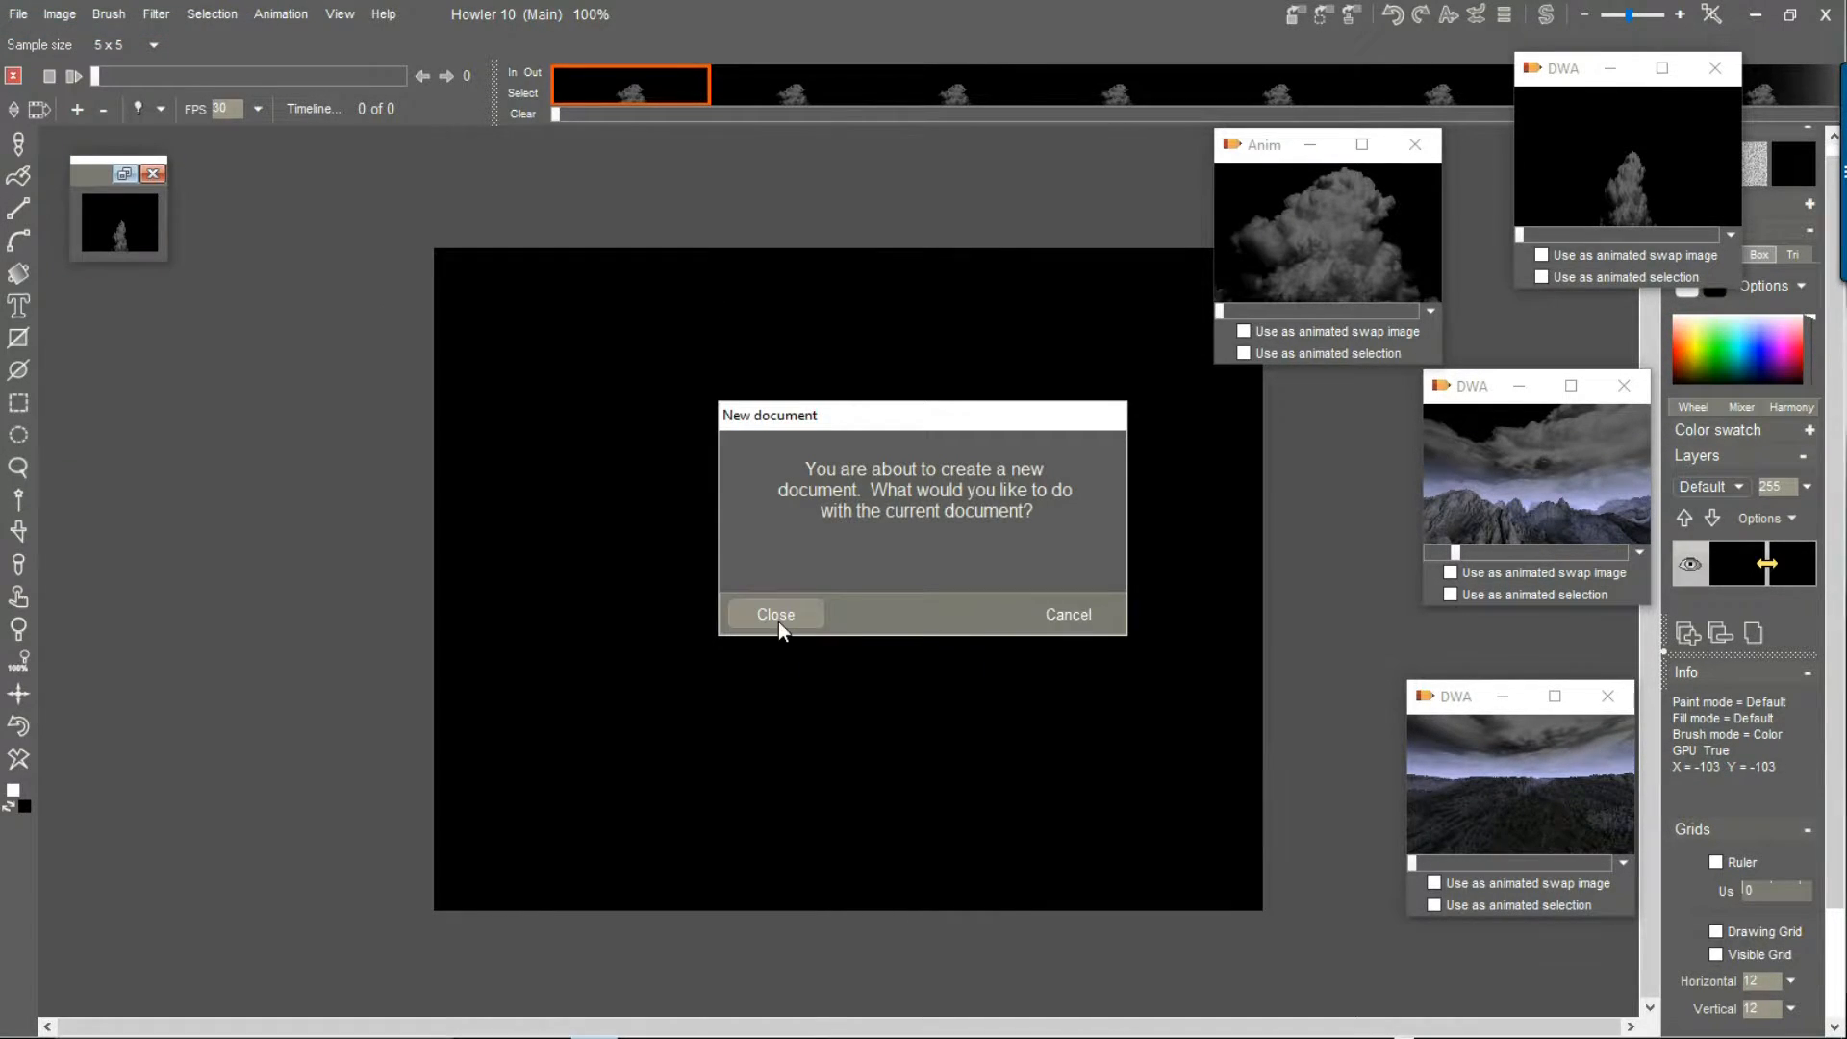
left_click(778, 620)
left_click(904, 518)
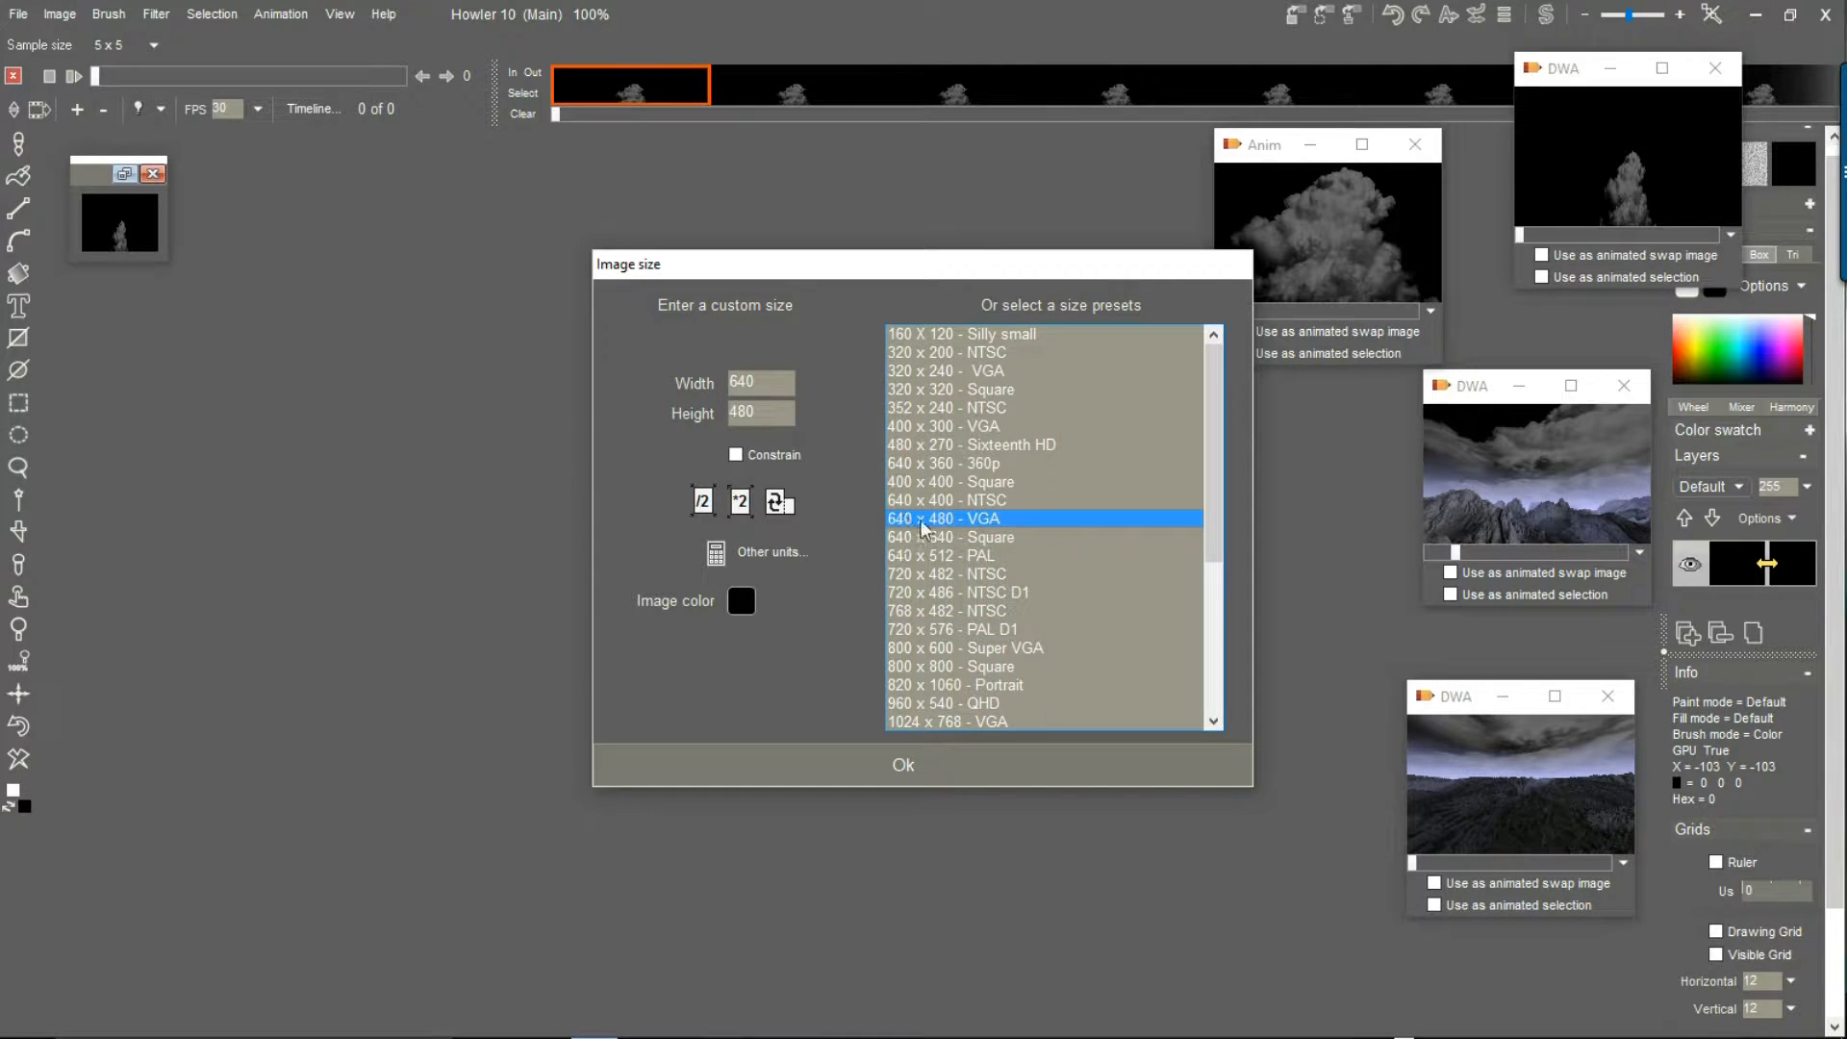
left_click(942, 466)
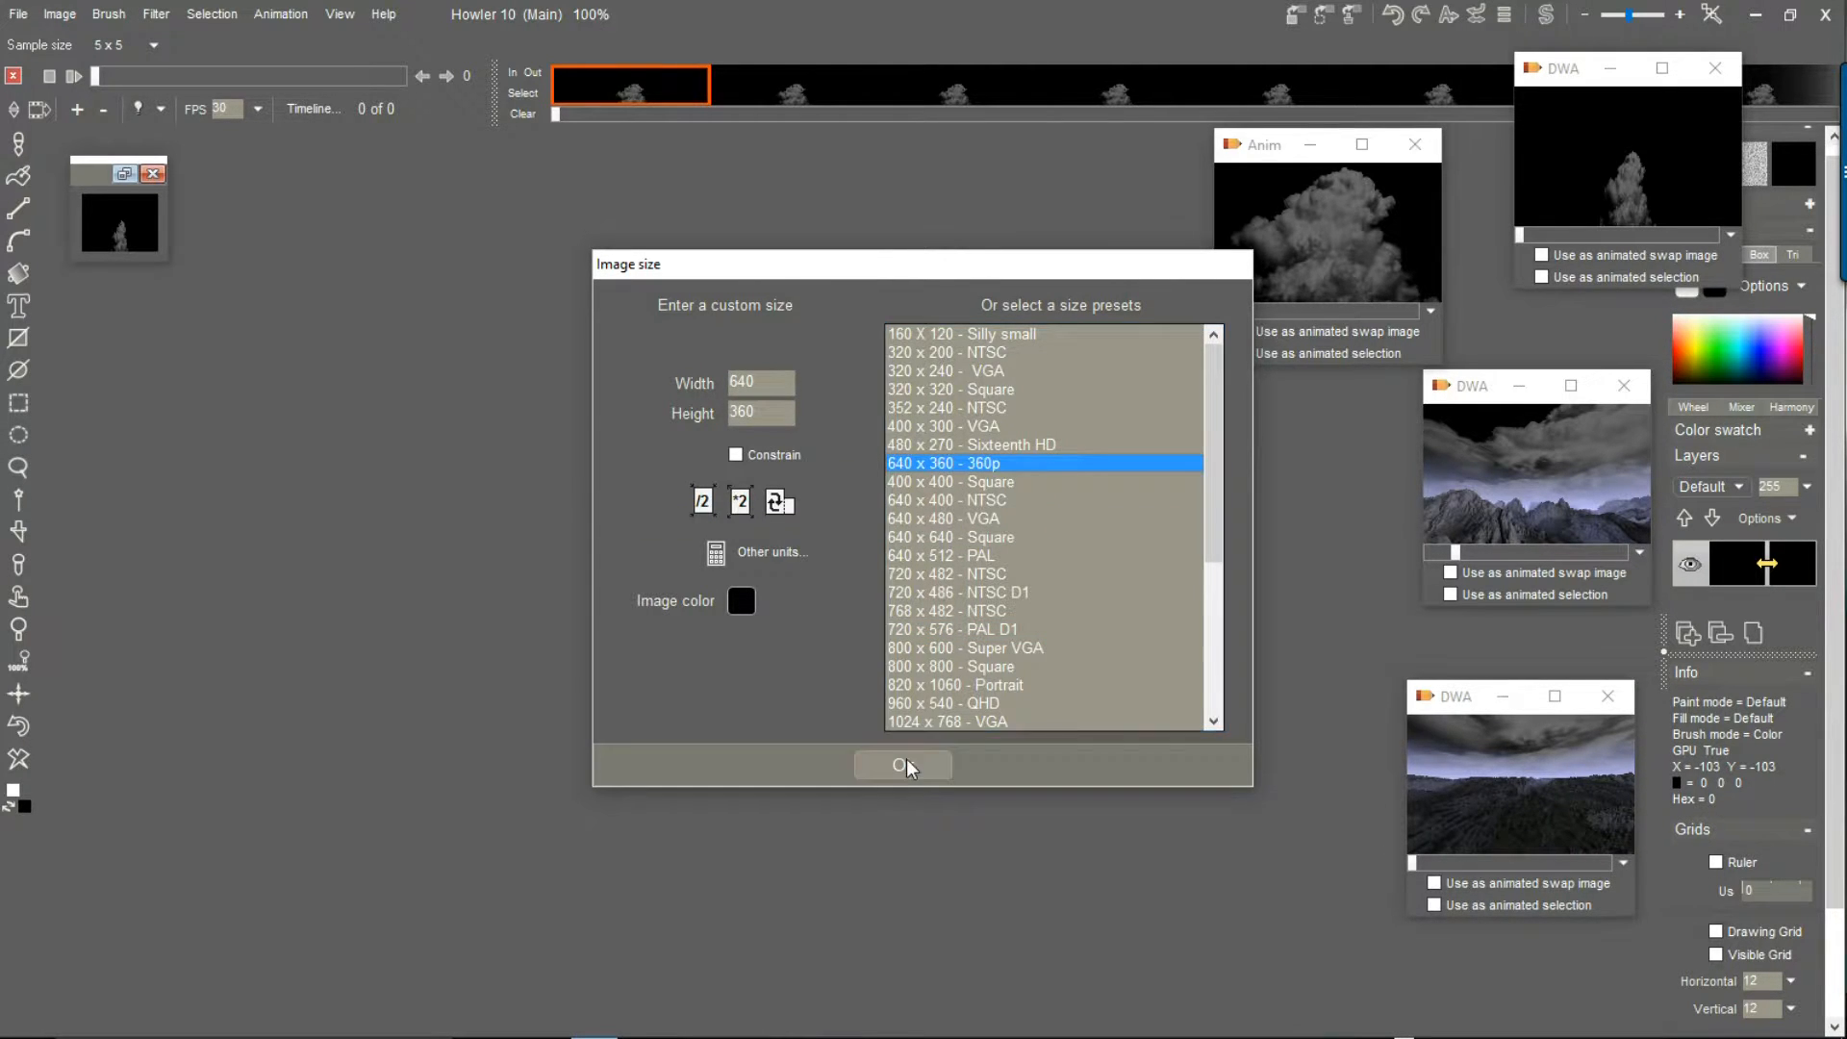
left_click(903, 762)
left_click_drag(696, 515, 543, 530)
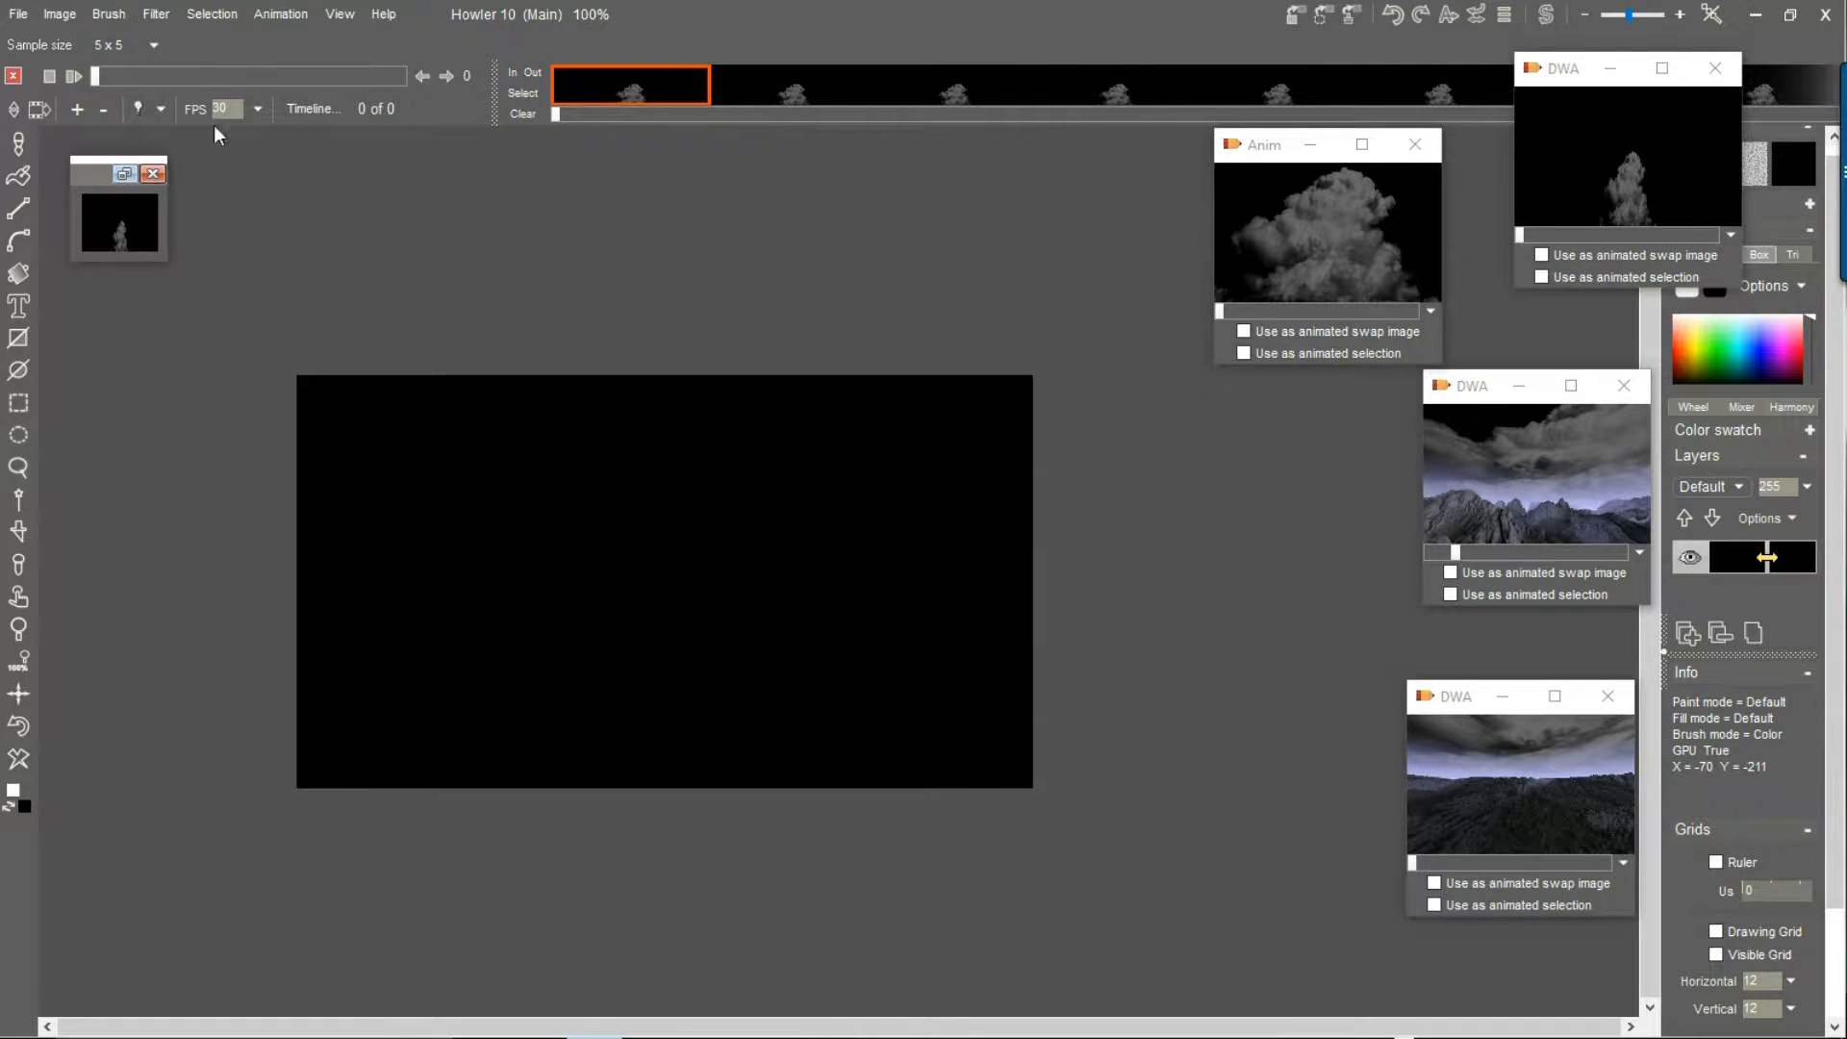
left_click(279, 14)
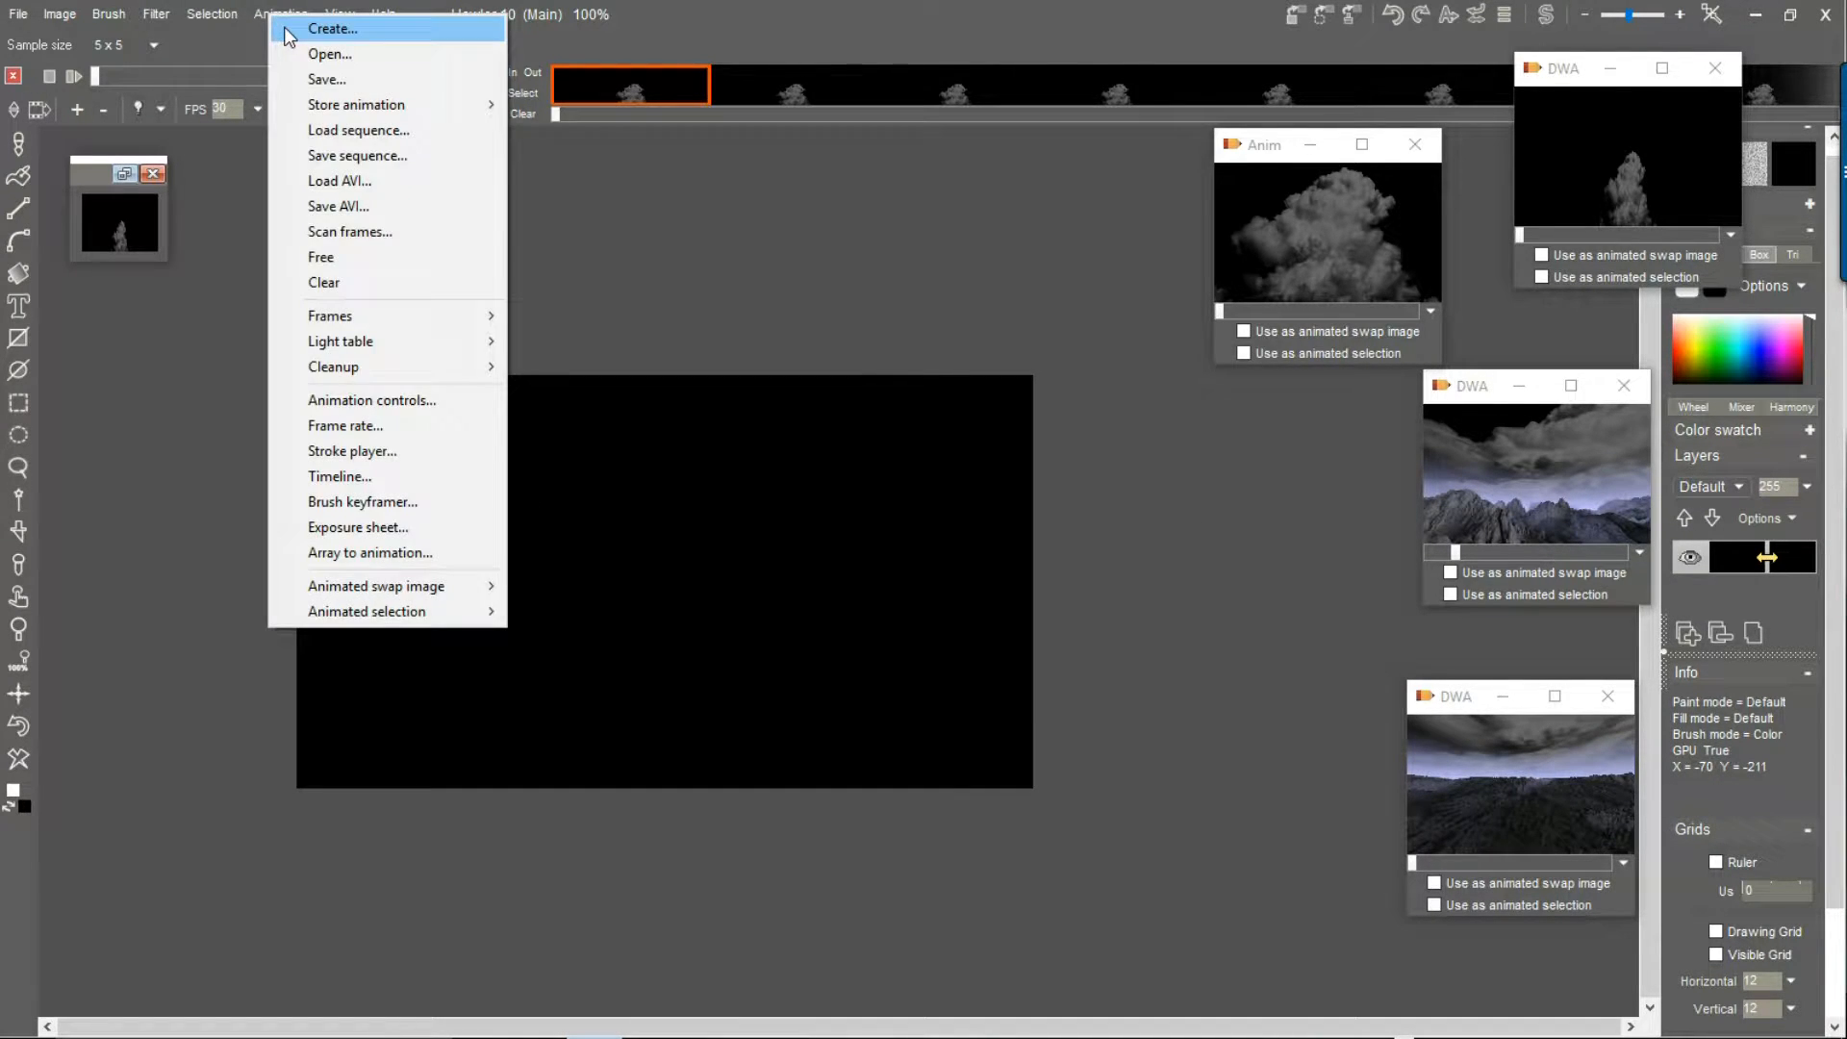
left_click(286, 36)
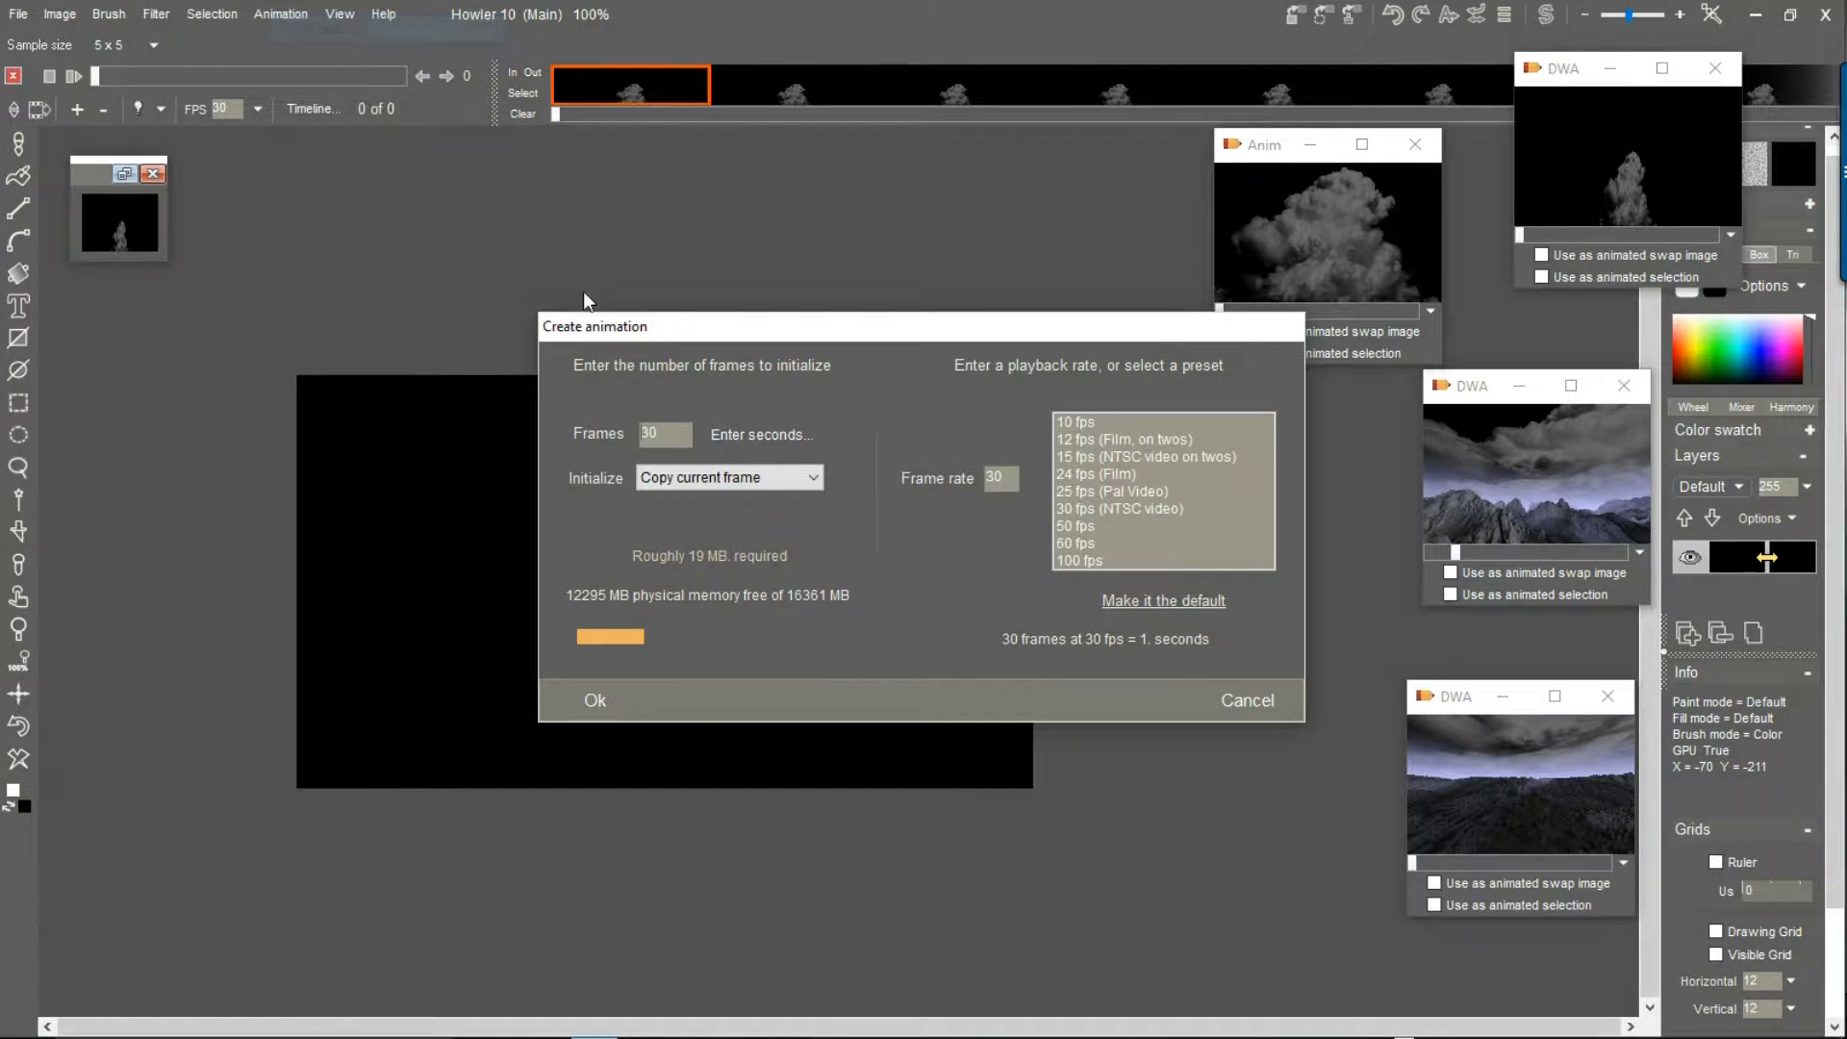
left_click(1222, 691)
Render opaque two-tone plasma noise in white and black at scale 7 over the canvas
left_click(175, 18)
mouse_move(240, 367)
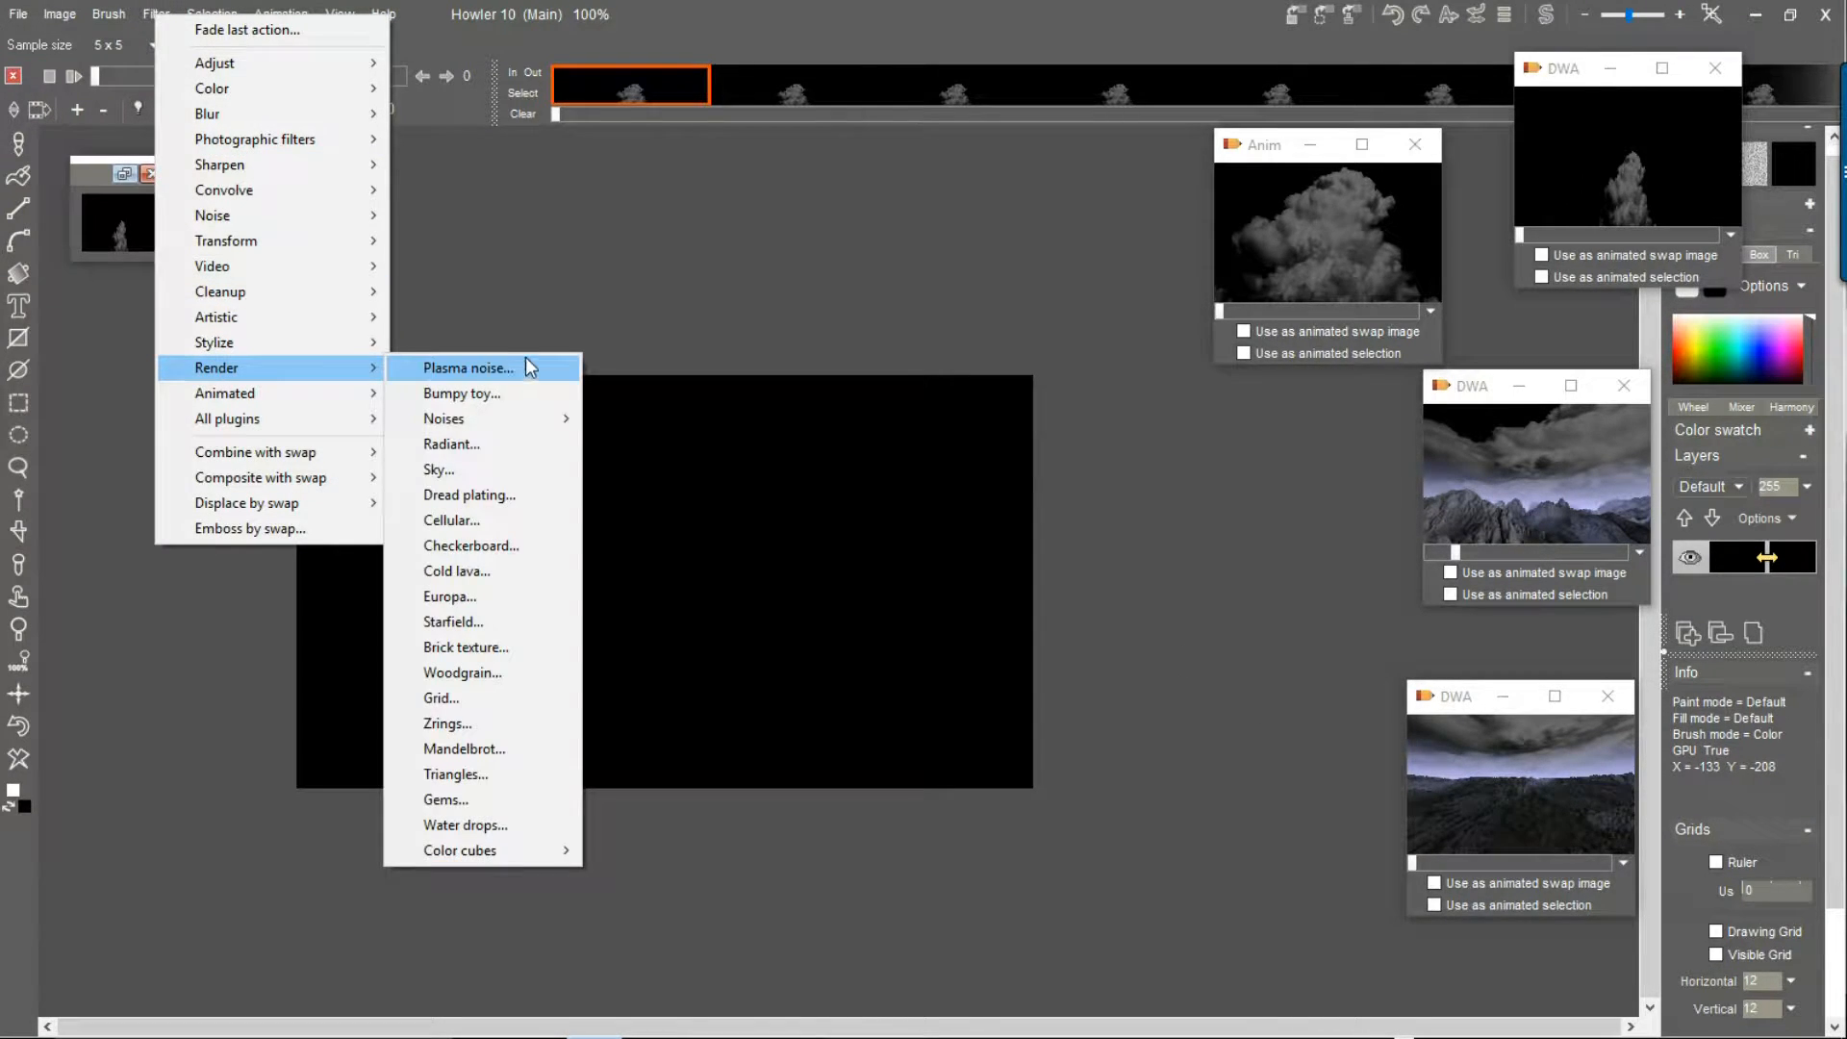
left_click(481, 369)
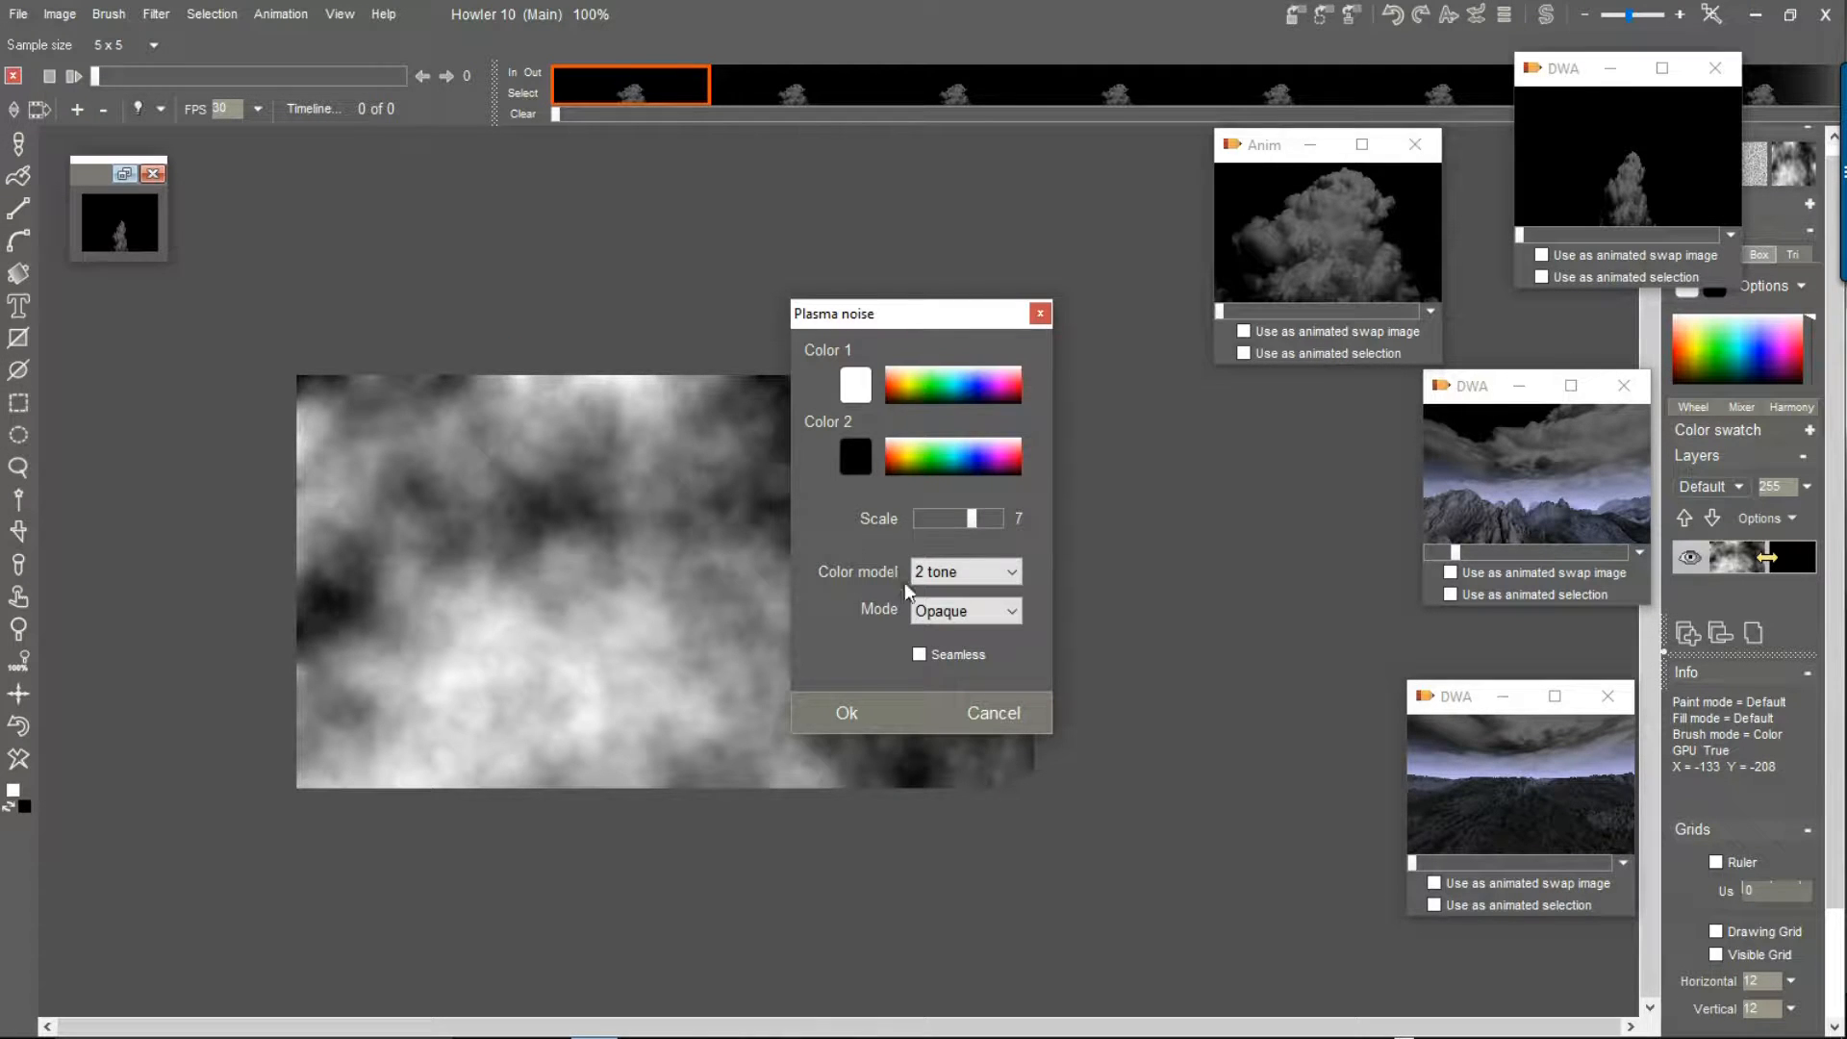
left_click(847, 713)
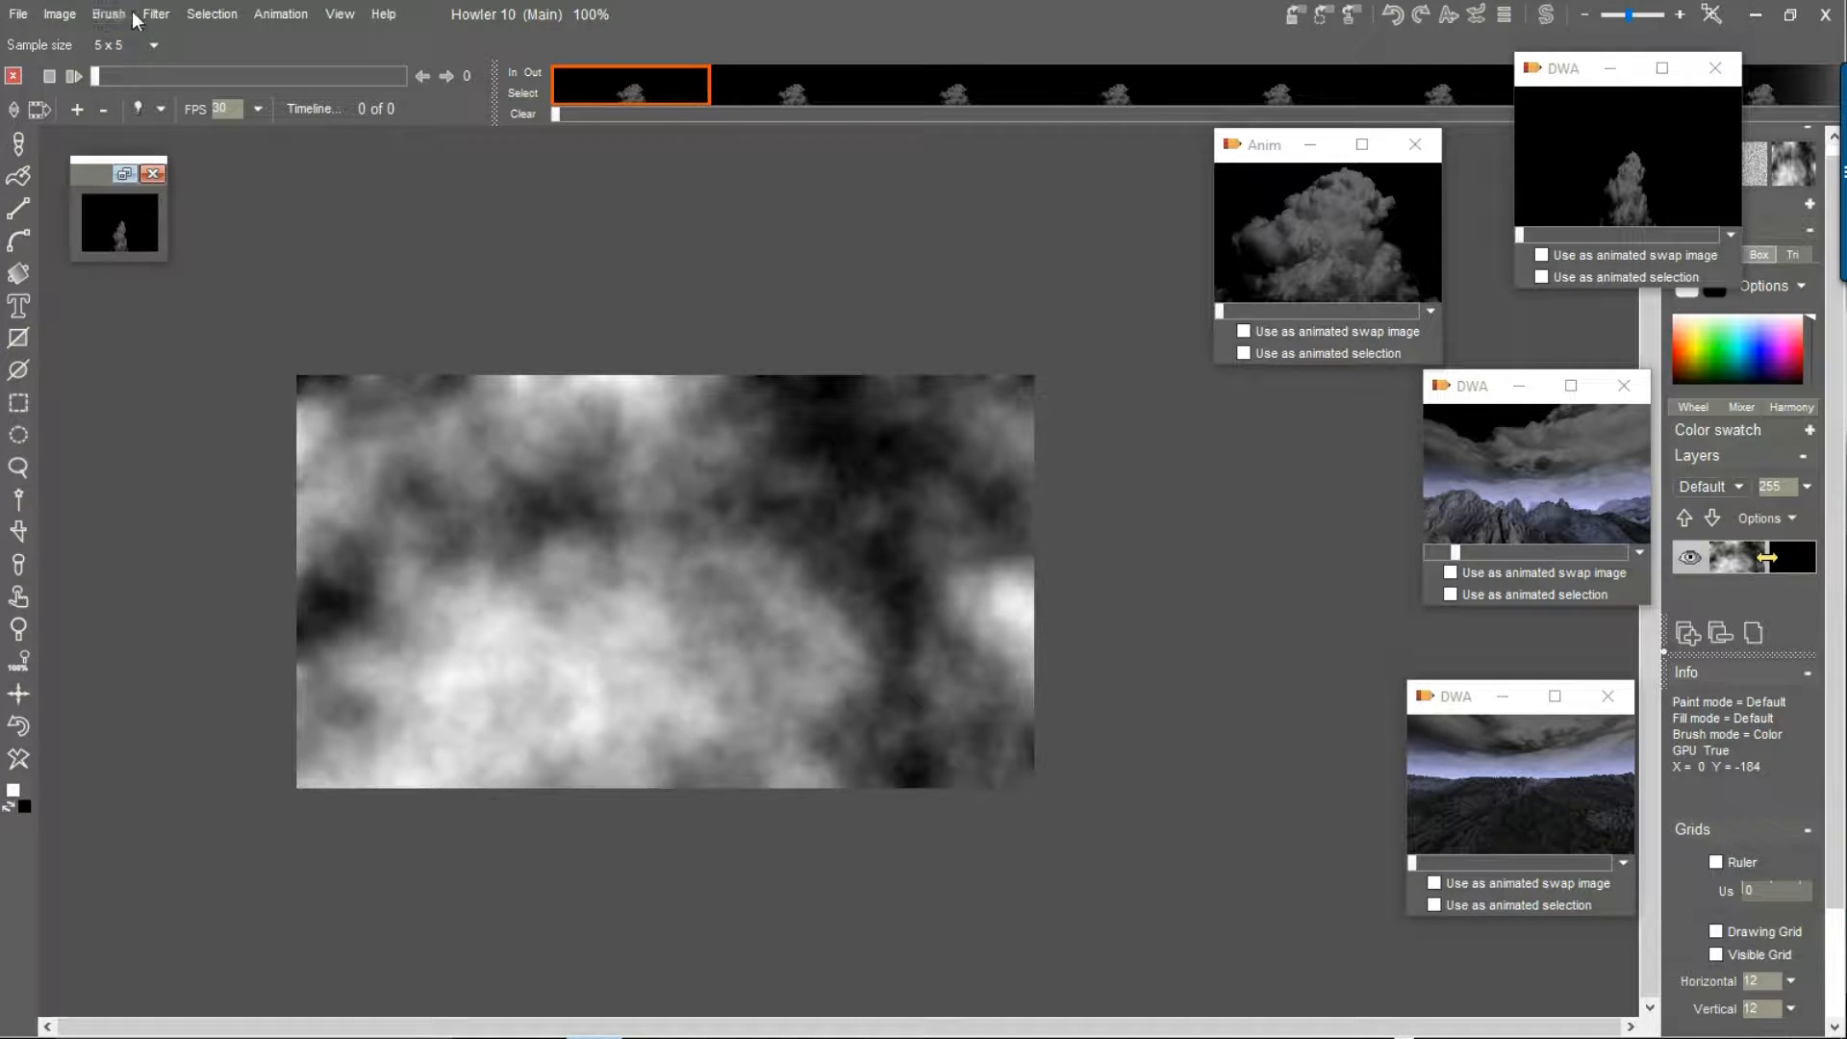
Make the plasma image seamless at its original size, trimming about 17% in x and 18% in y
left_click(60, 15)
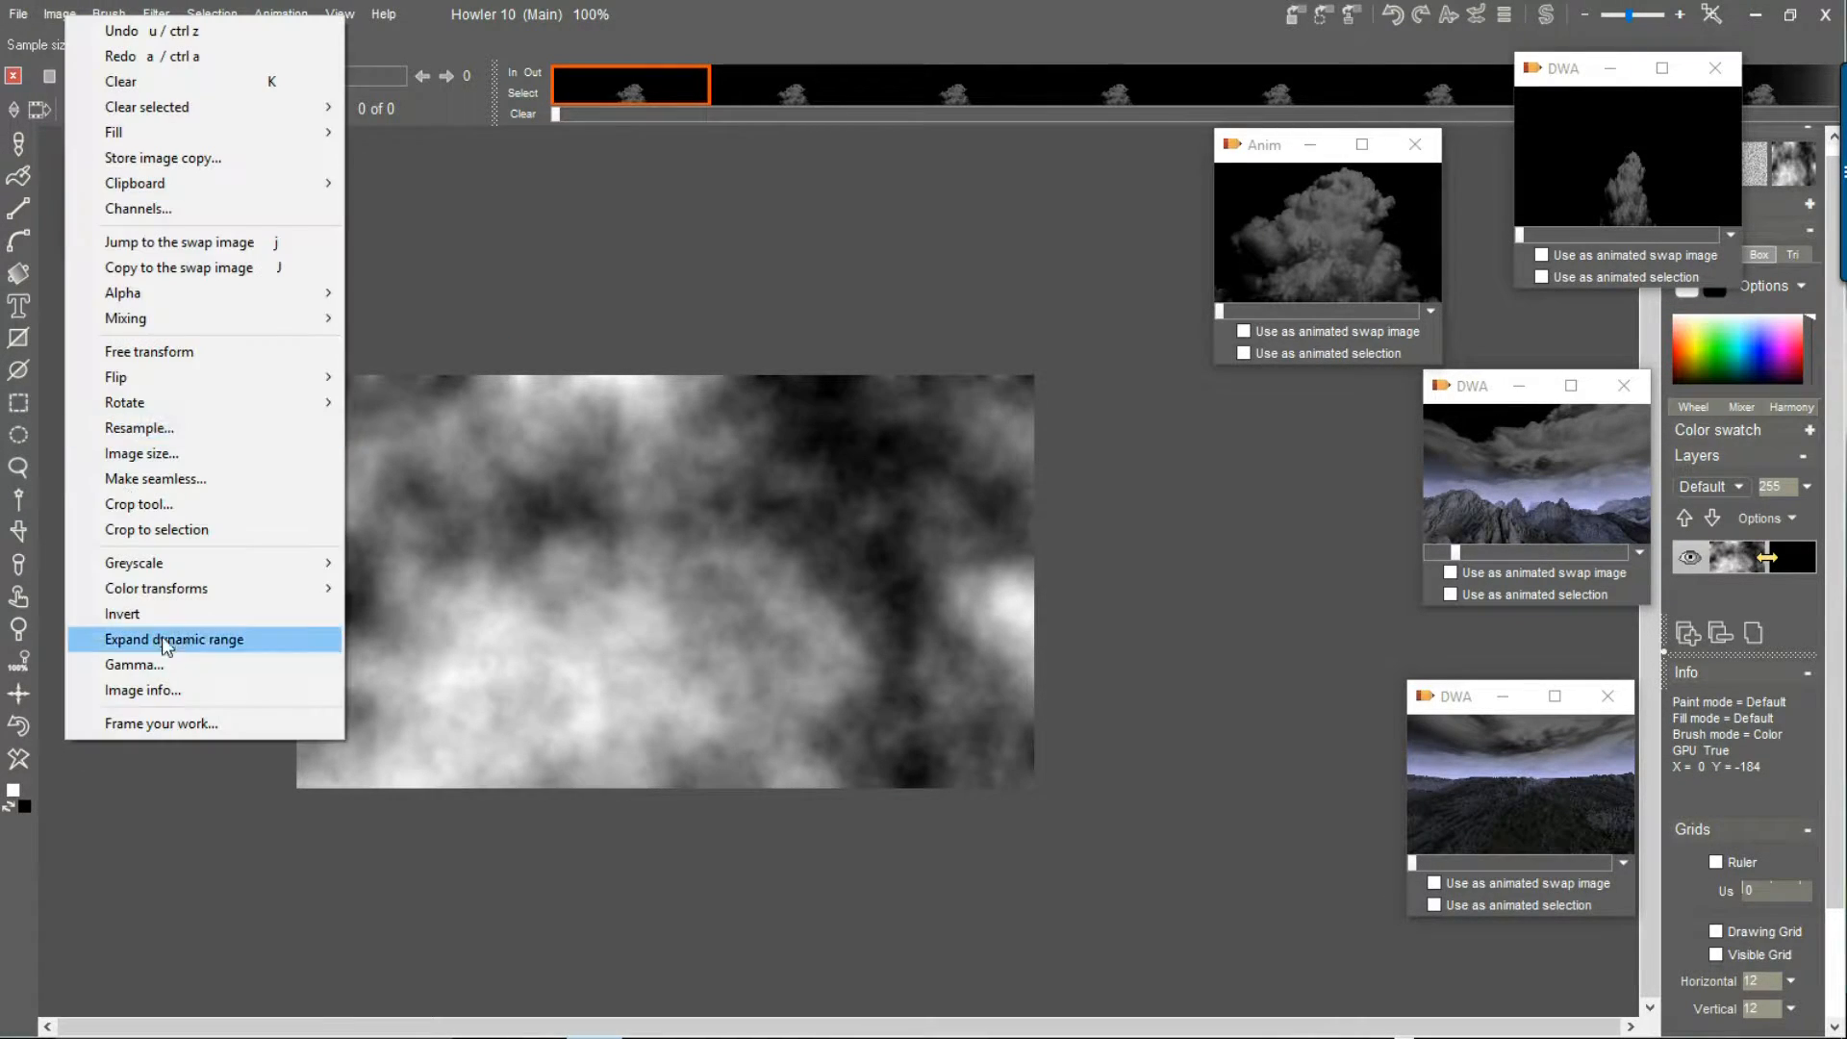
left_click(177, 479)
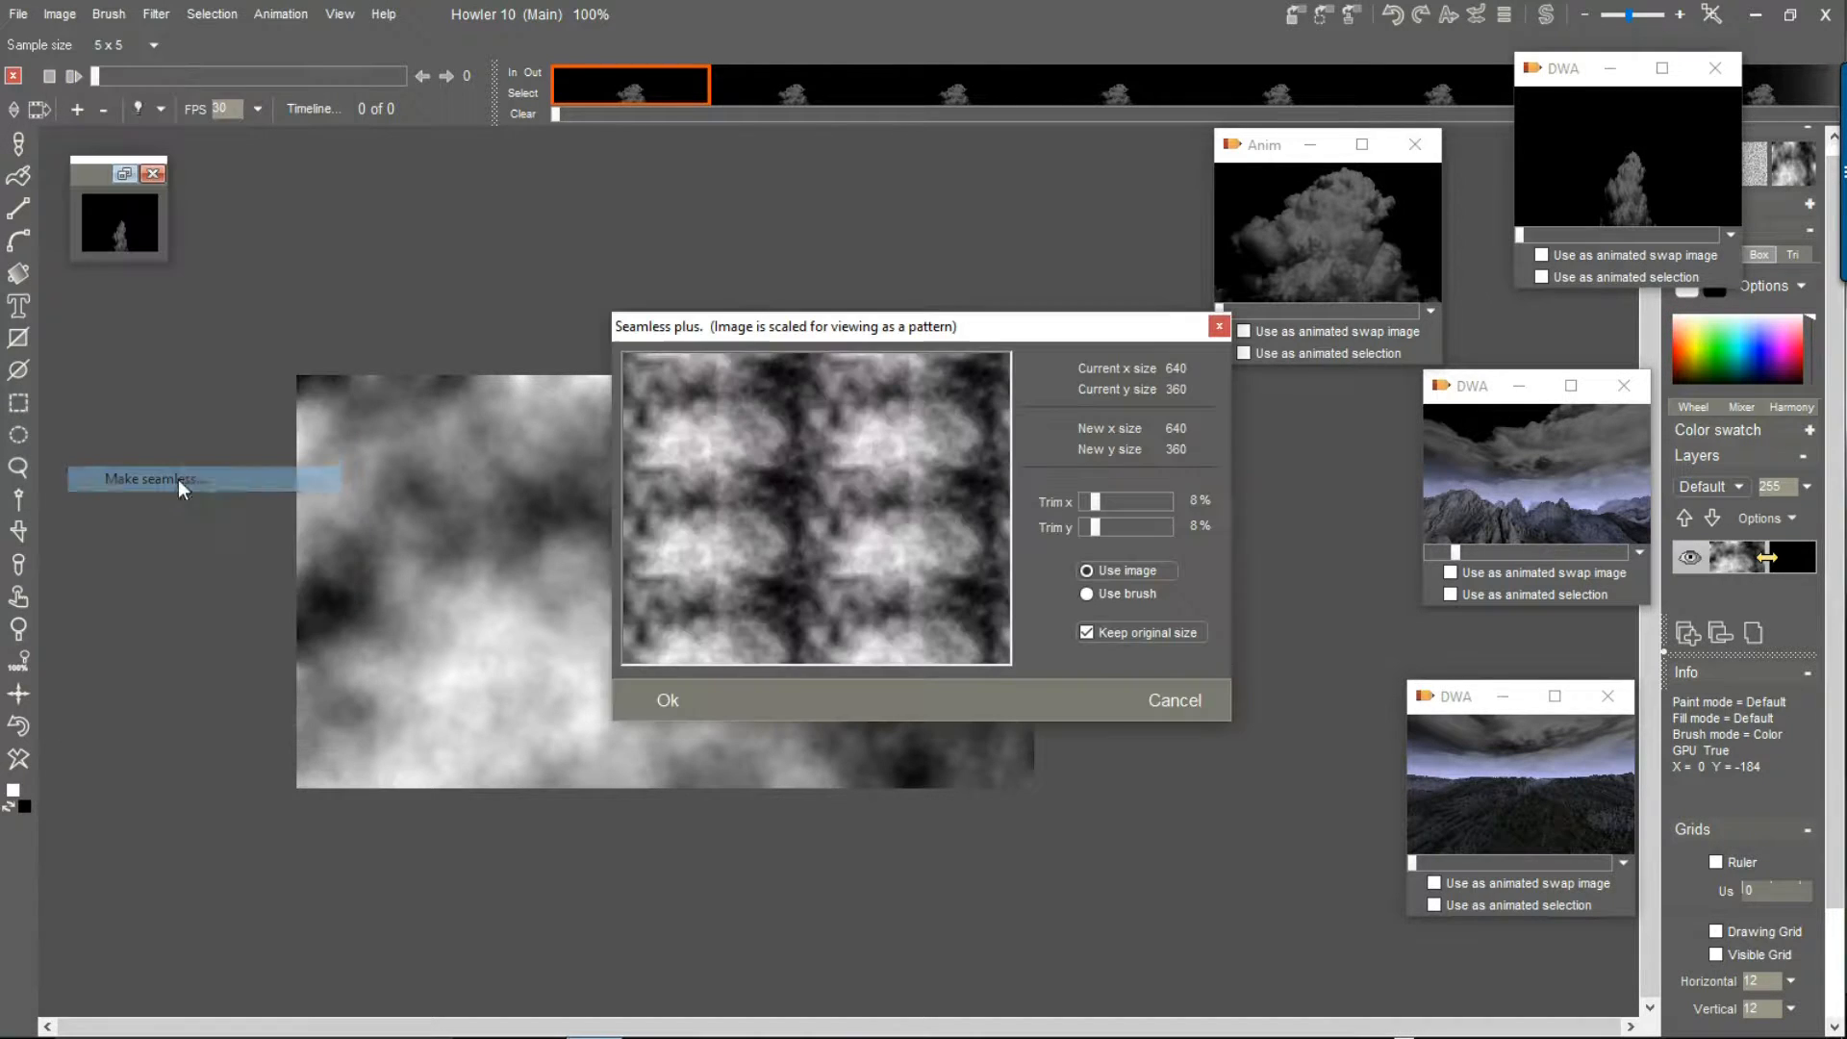
left_click(1112, 500)
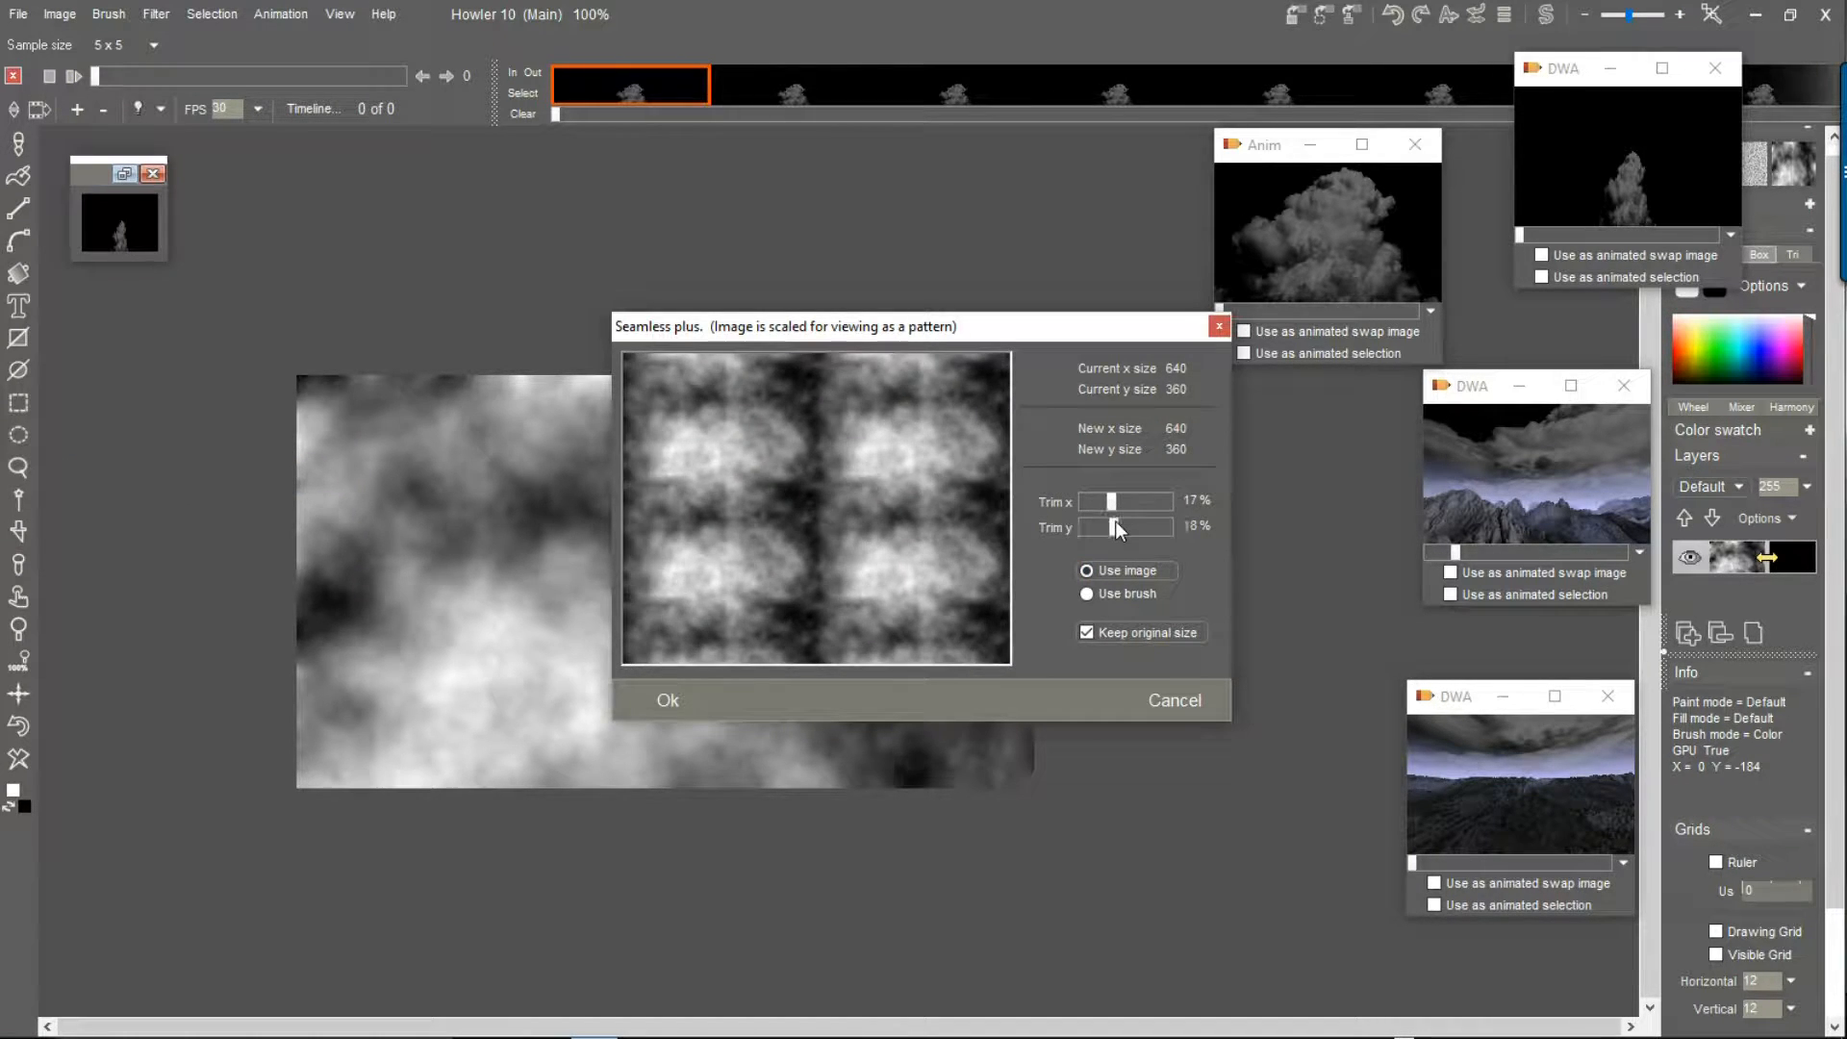
left_click(1116, 526)
left_click(669, 699)
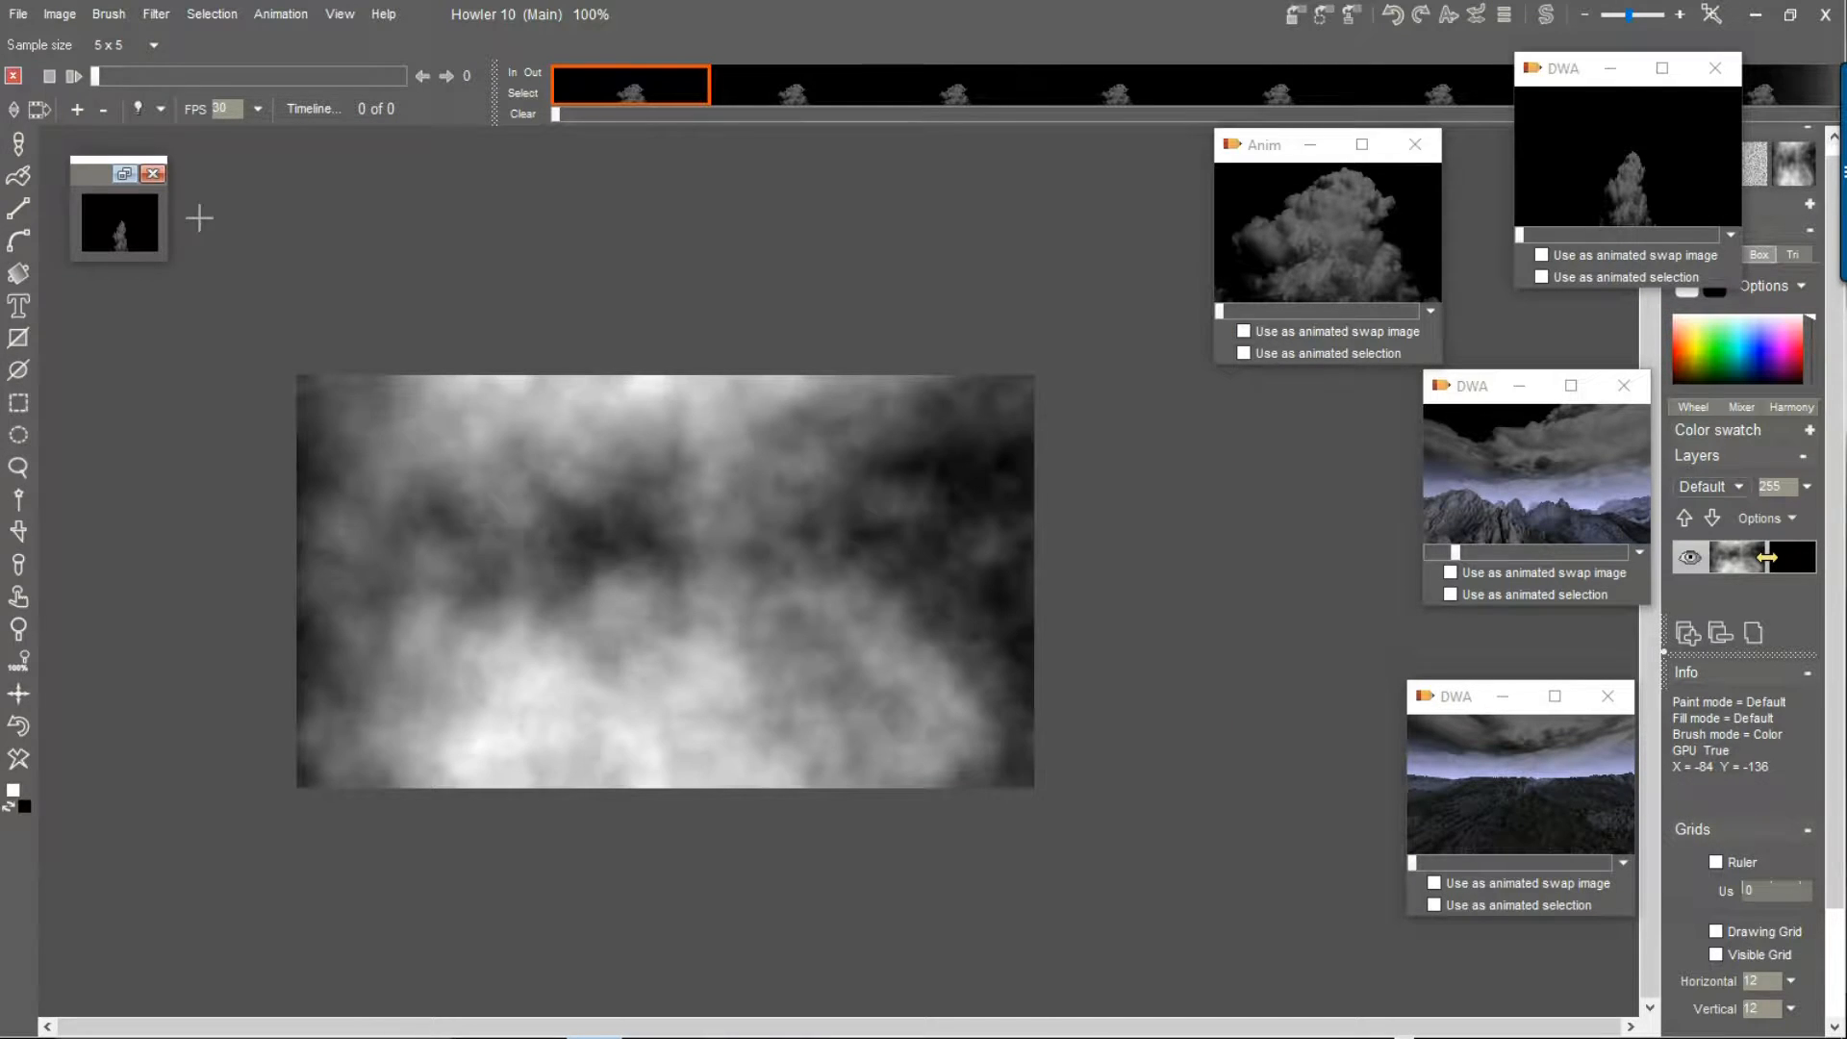
Store a copy of the seamless plasma image and move the canvas clear of its preview
left_click(60, 14)
left_click(205, 157)
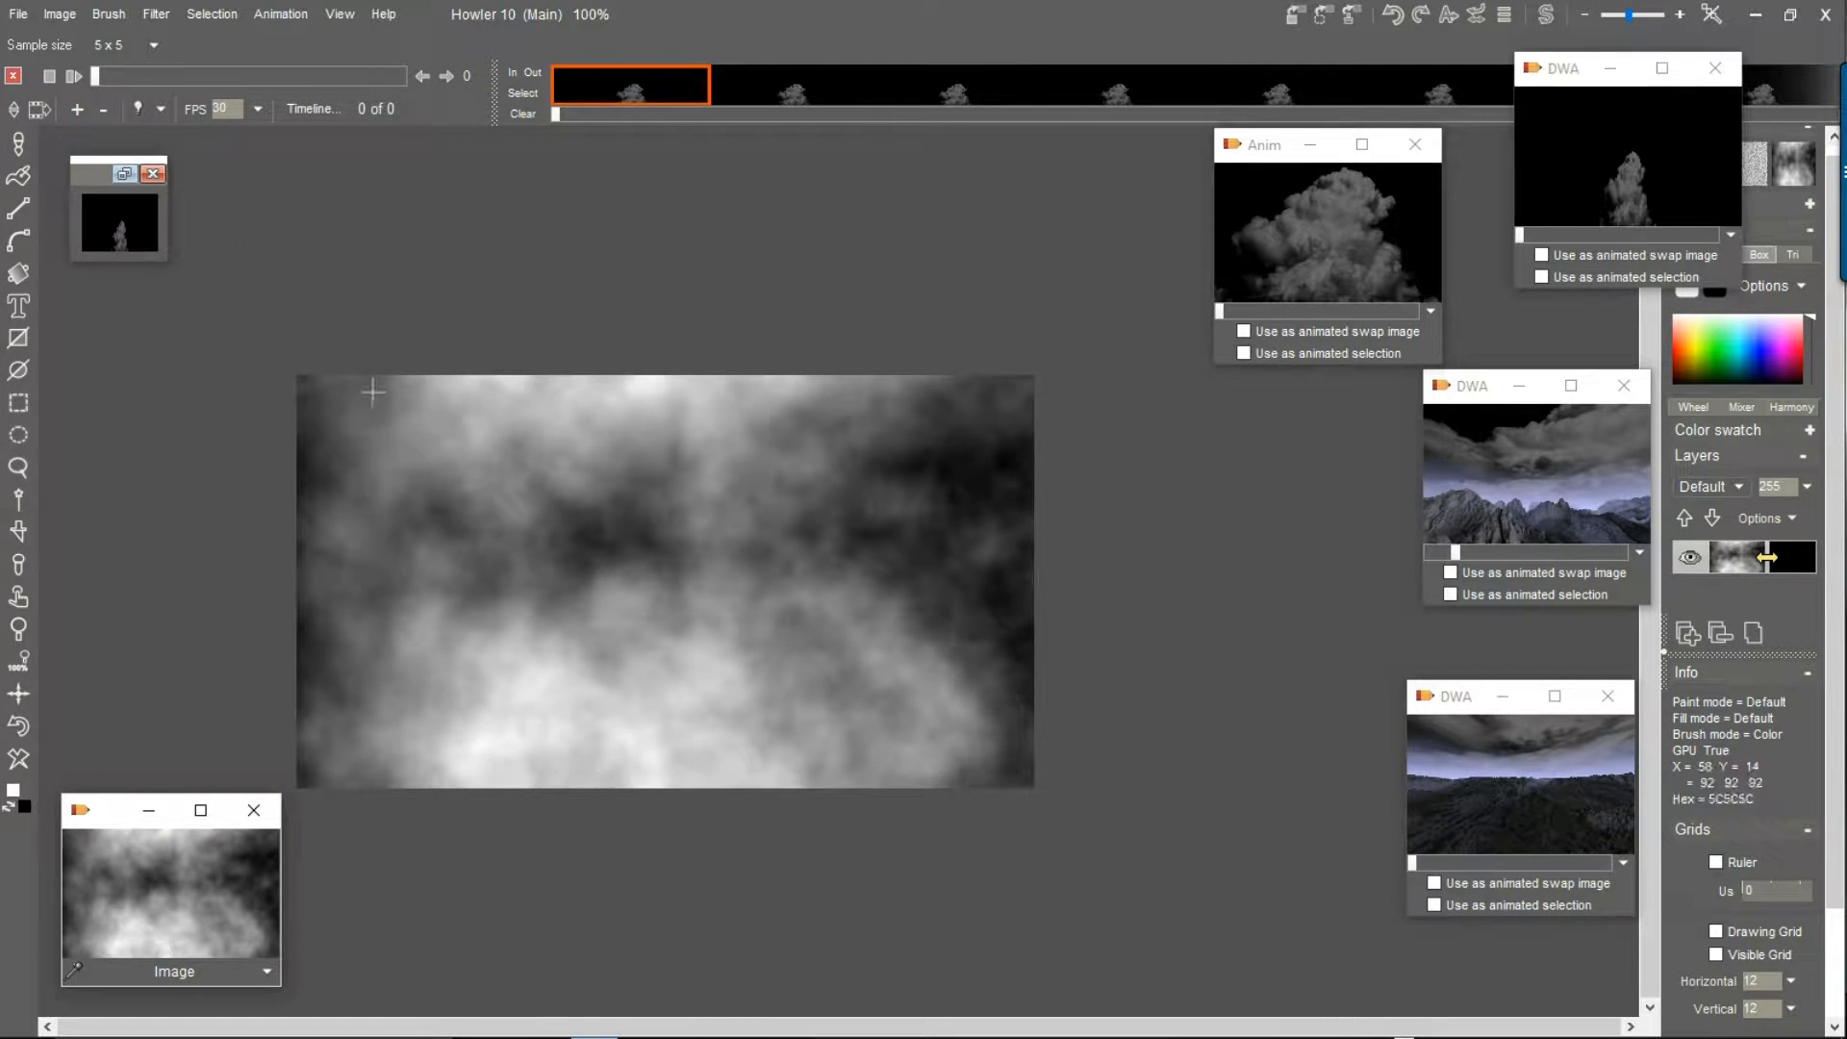
left_click_drag(495, 396, 429, 297)
Turn the plasma image into terrain with the 3D Designer and adjust its amplitude to about a quarter of the range
left_click(146, 15)
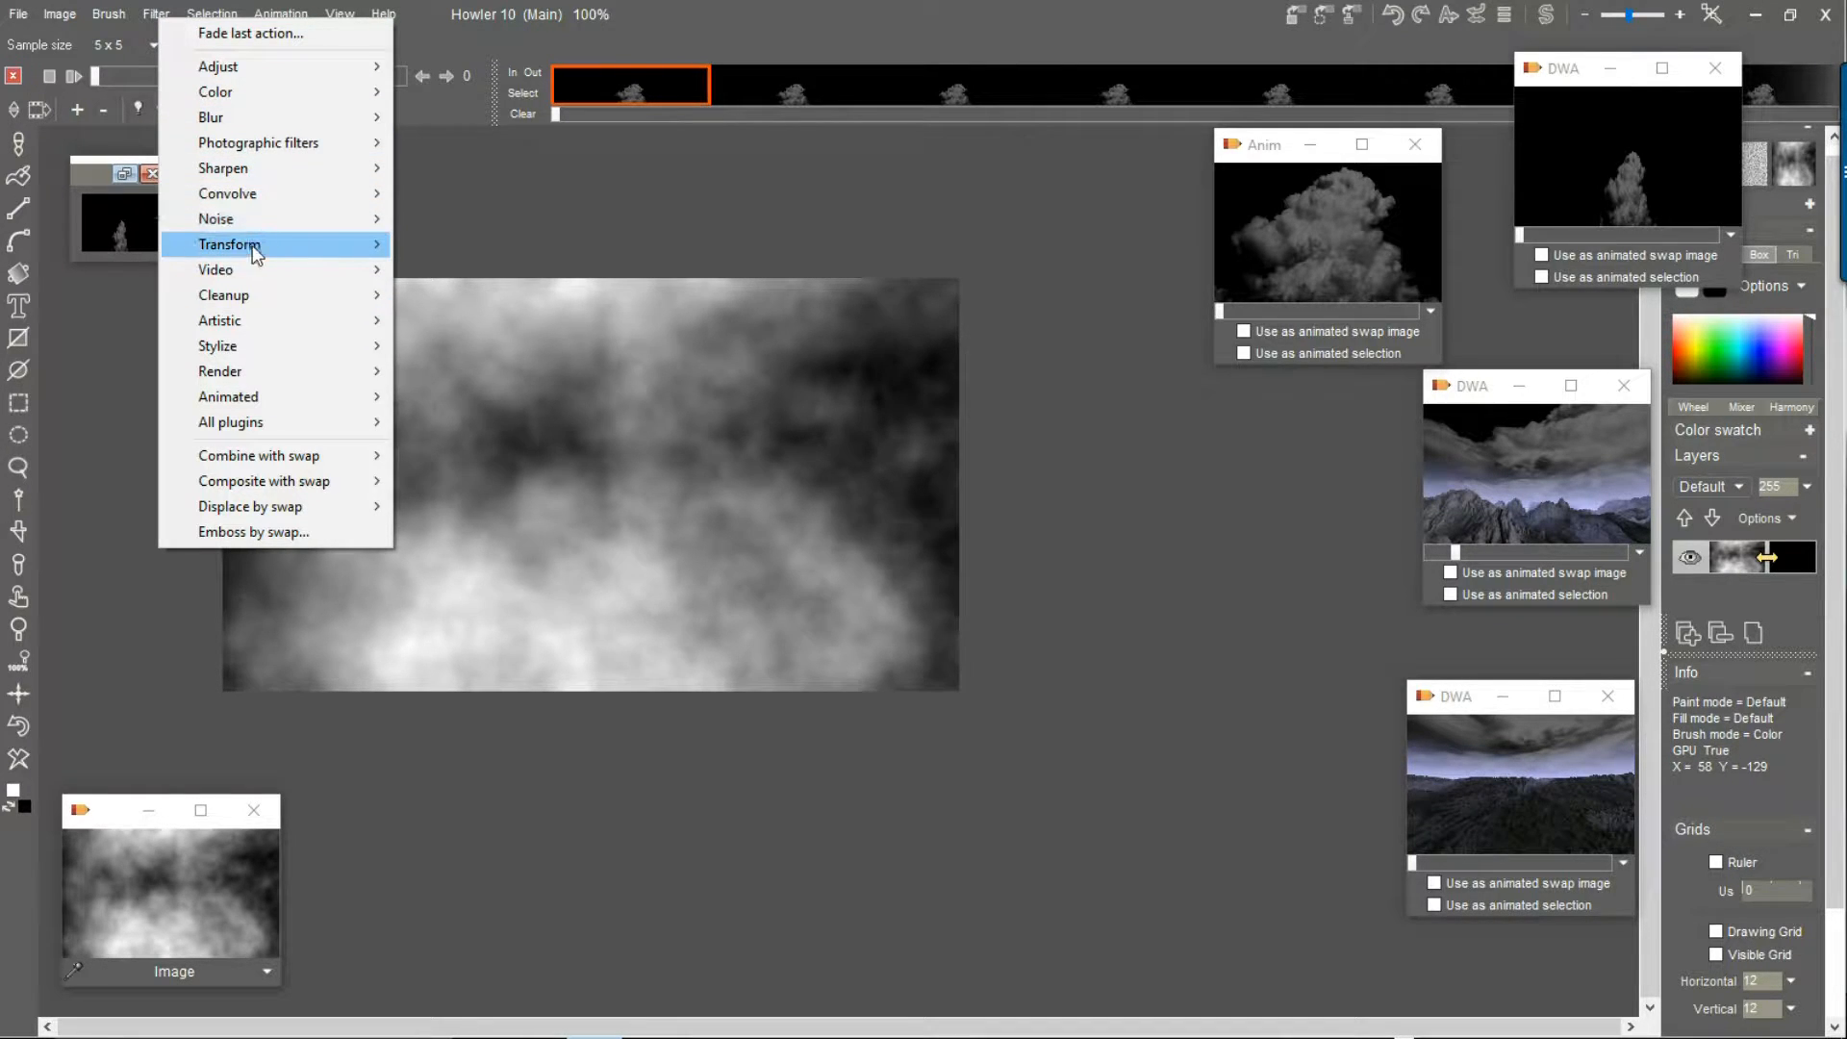
mouse_move(252, 245)
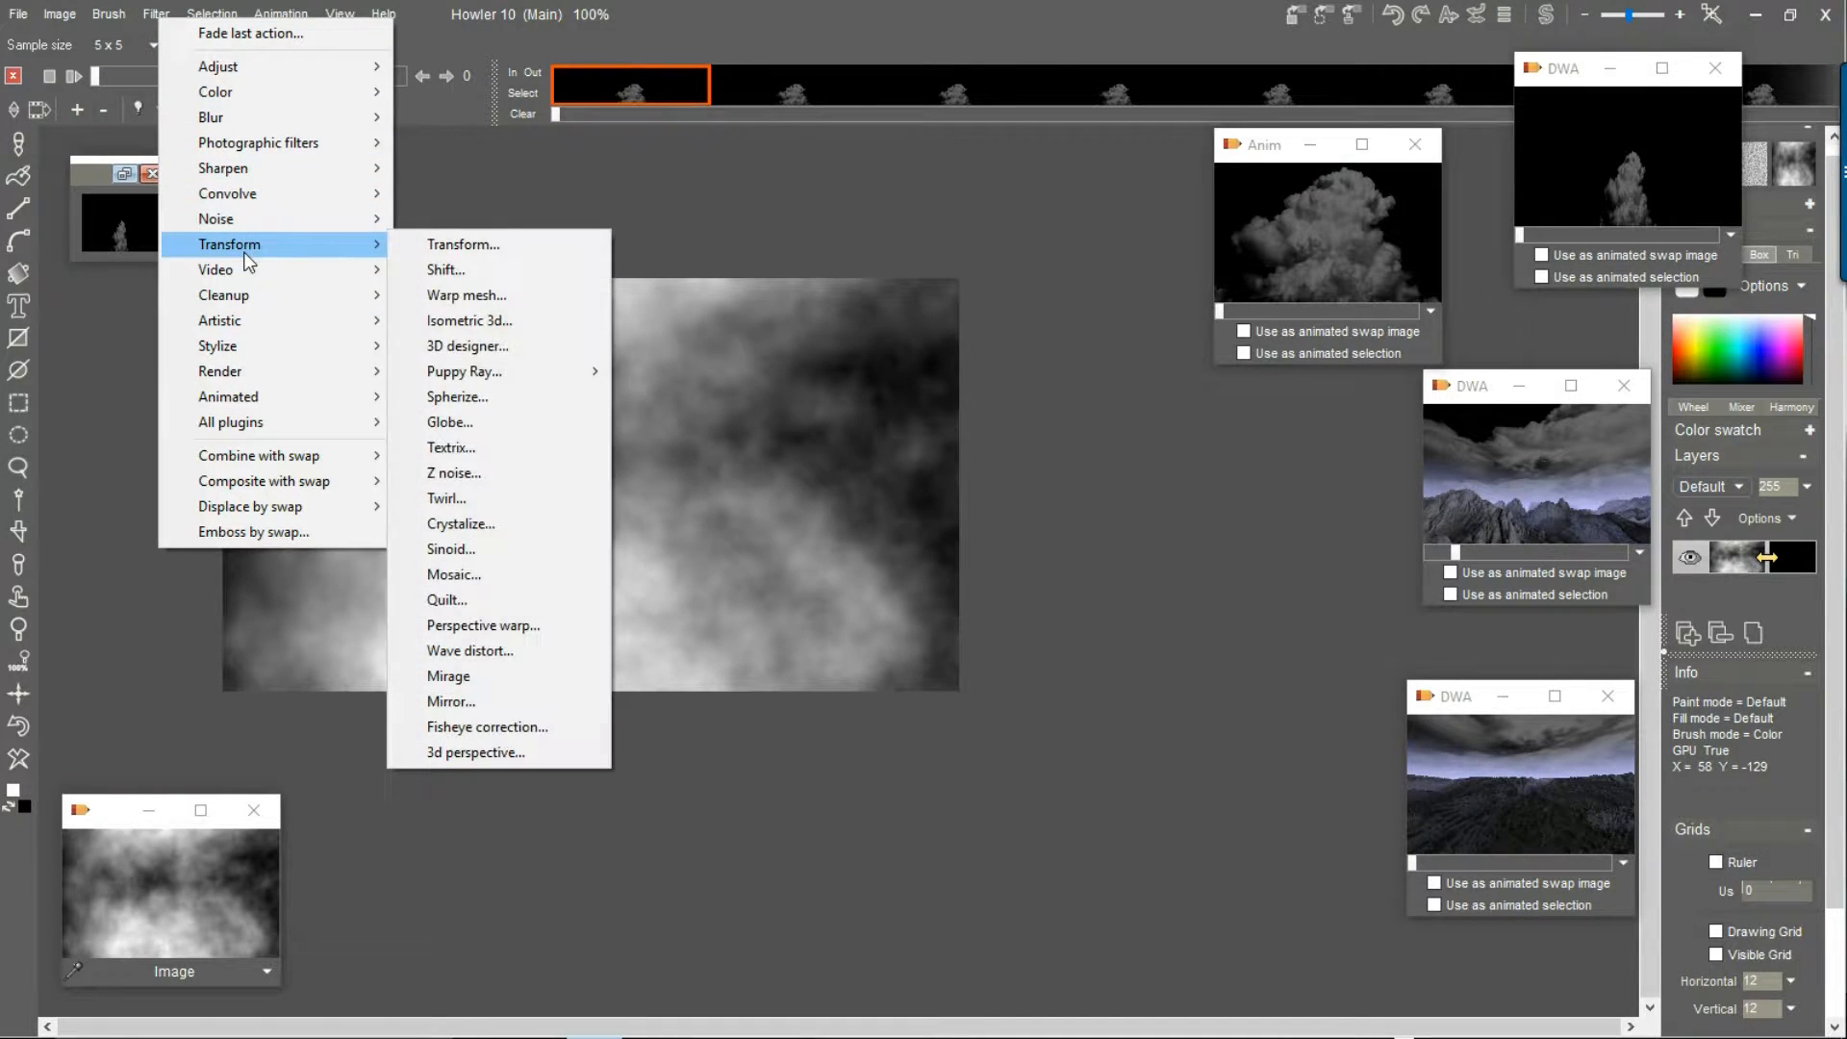
left_click(460, 348)
left_click_drag(870, 182, 1241, 265)
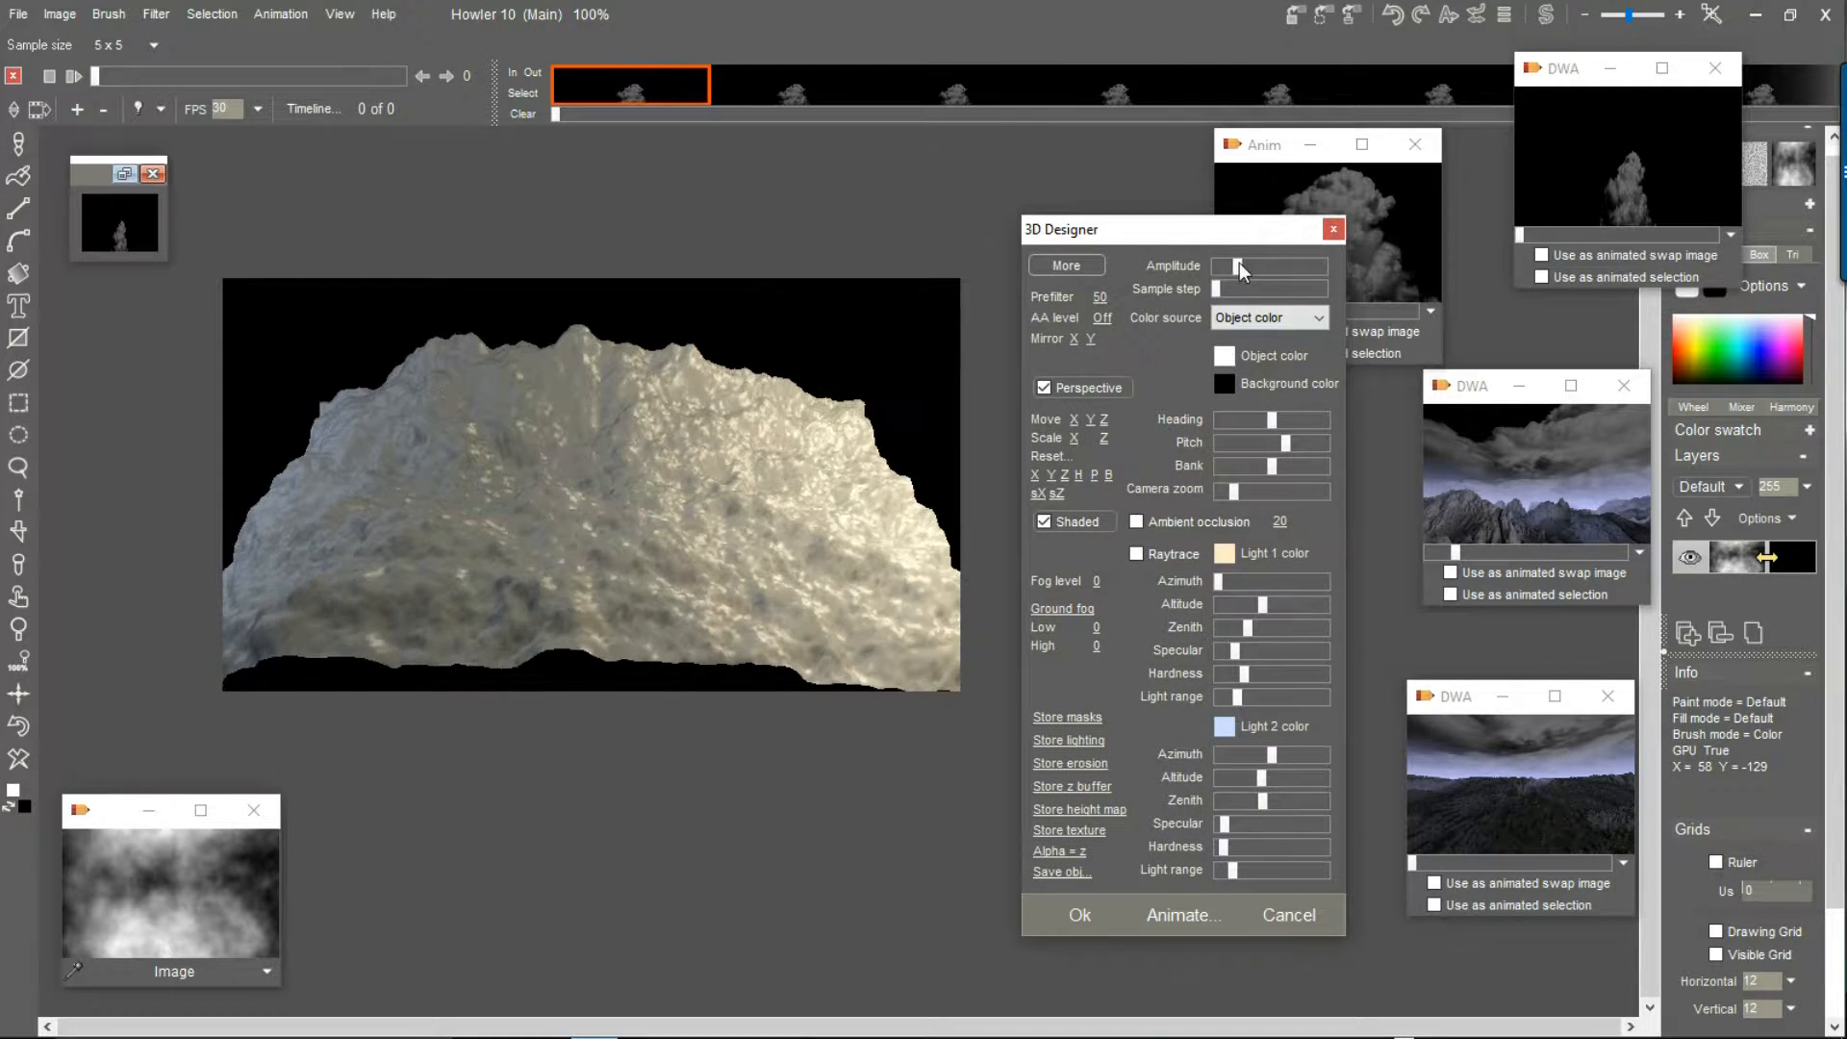
Show the additional terrain settings, raise erosion to about three quarters of its range, and set rainfall to 44
left_click(1071, 268)
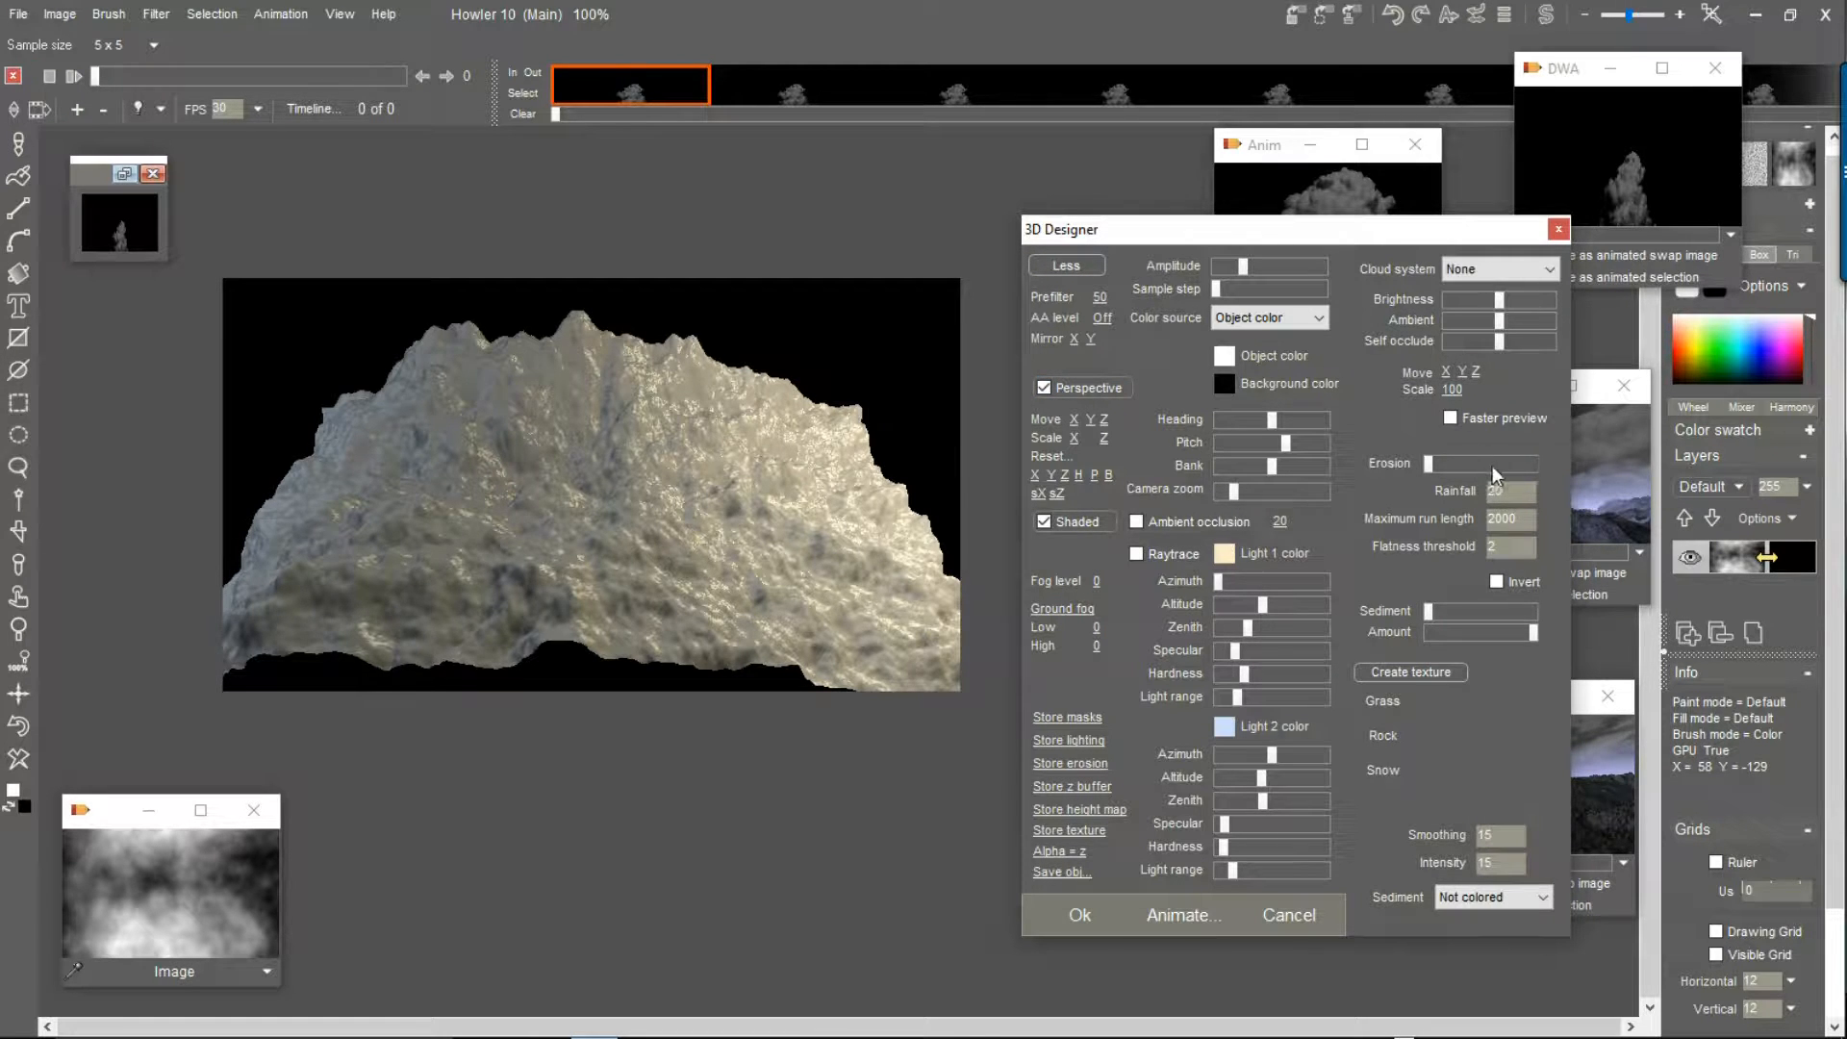
left_click(1492, 466)
left_click(1511, 466)
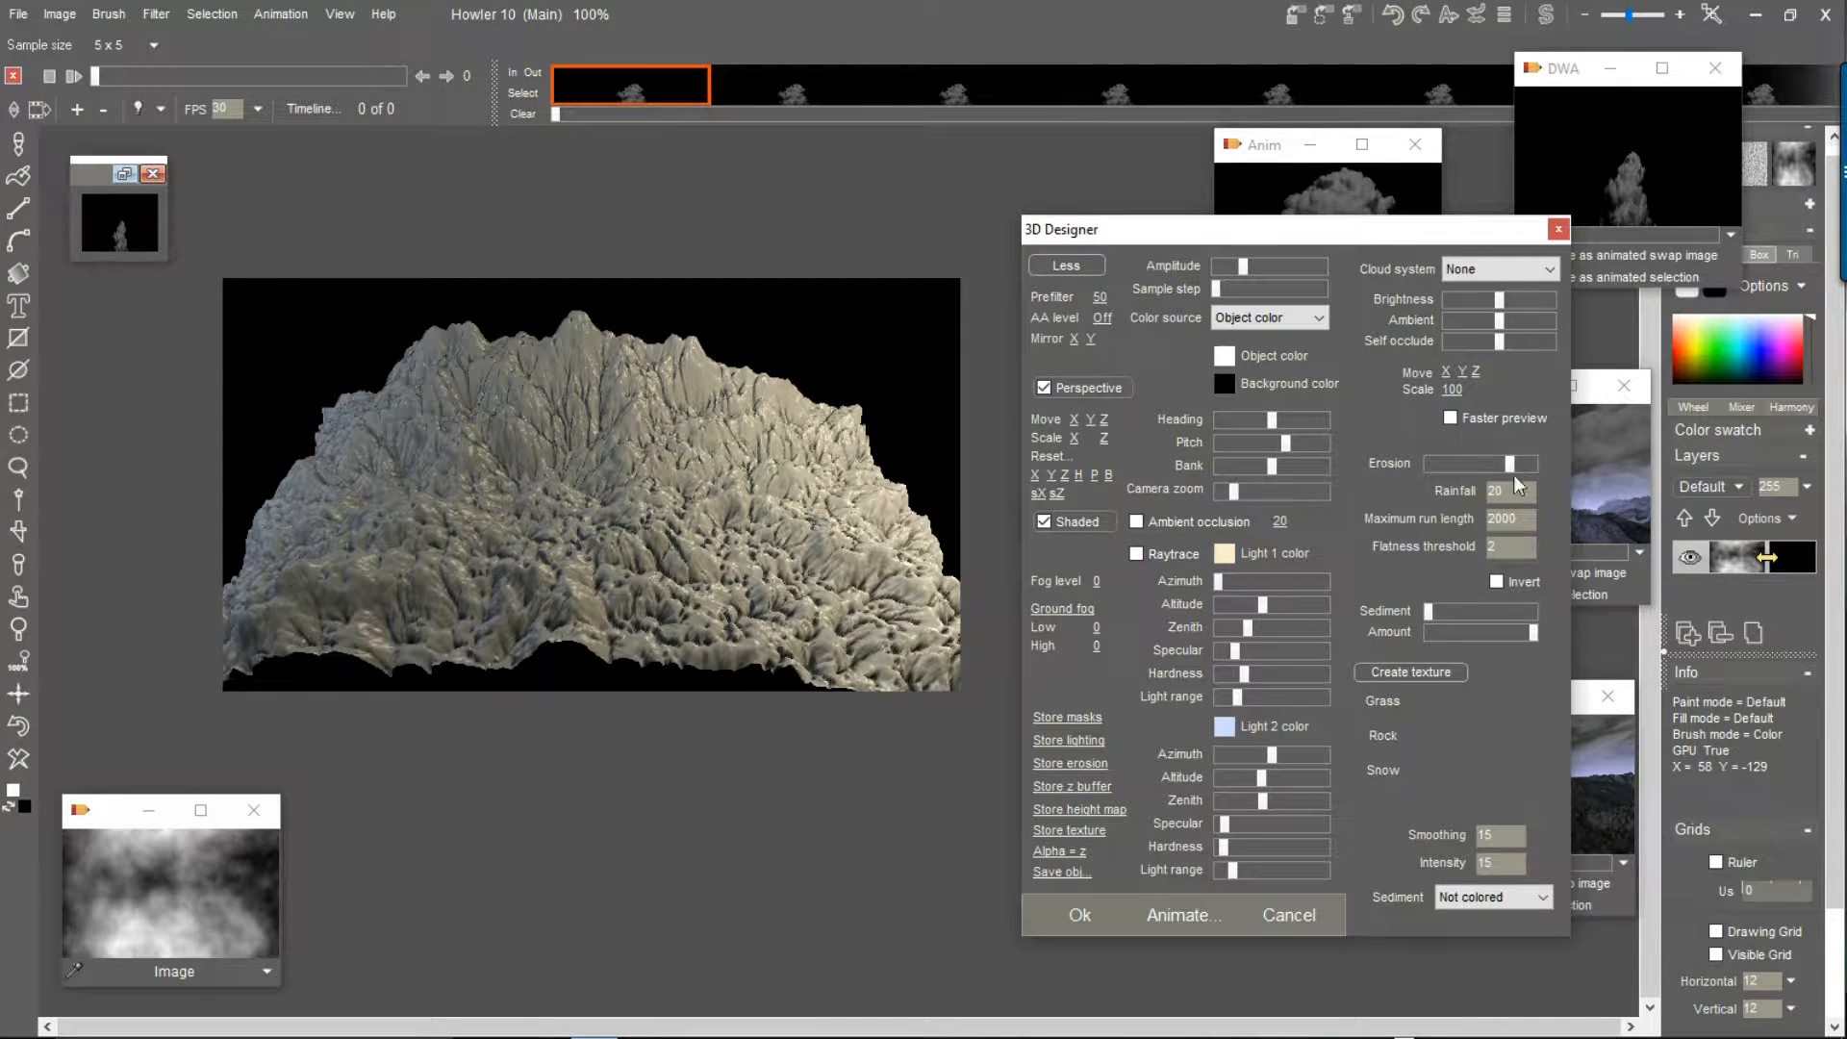
key("Tab")
type("45")
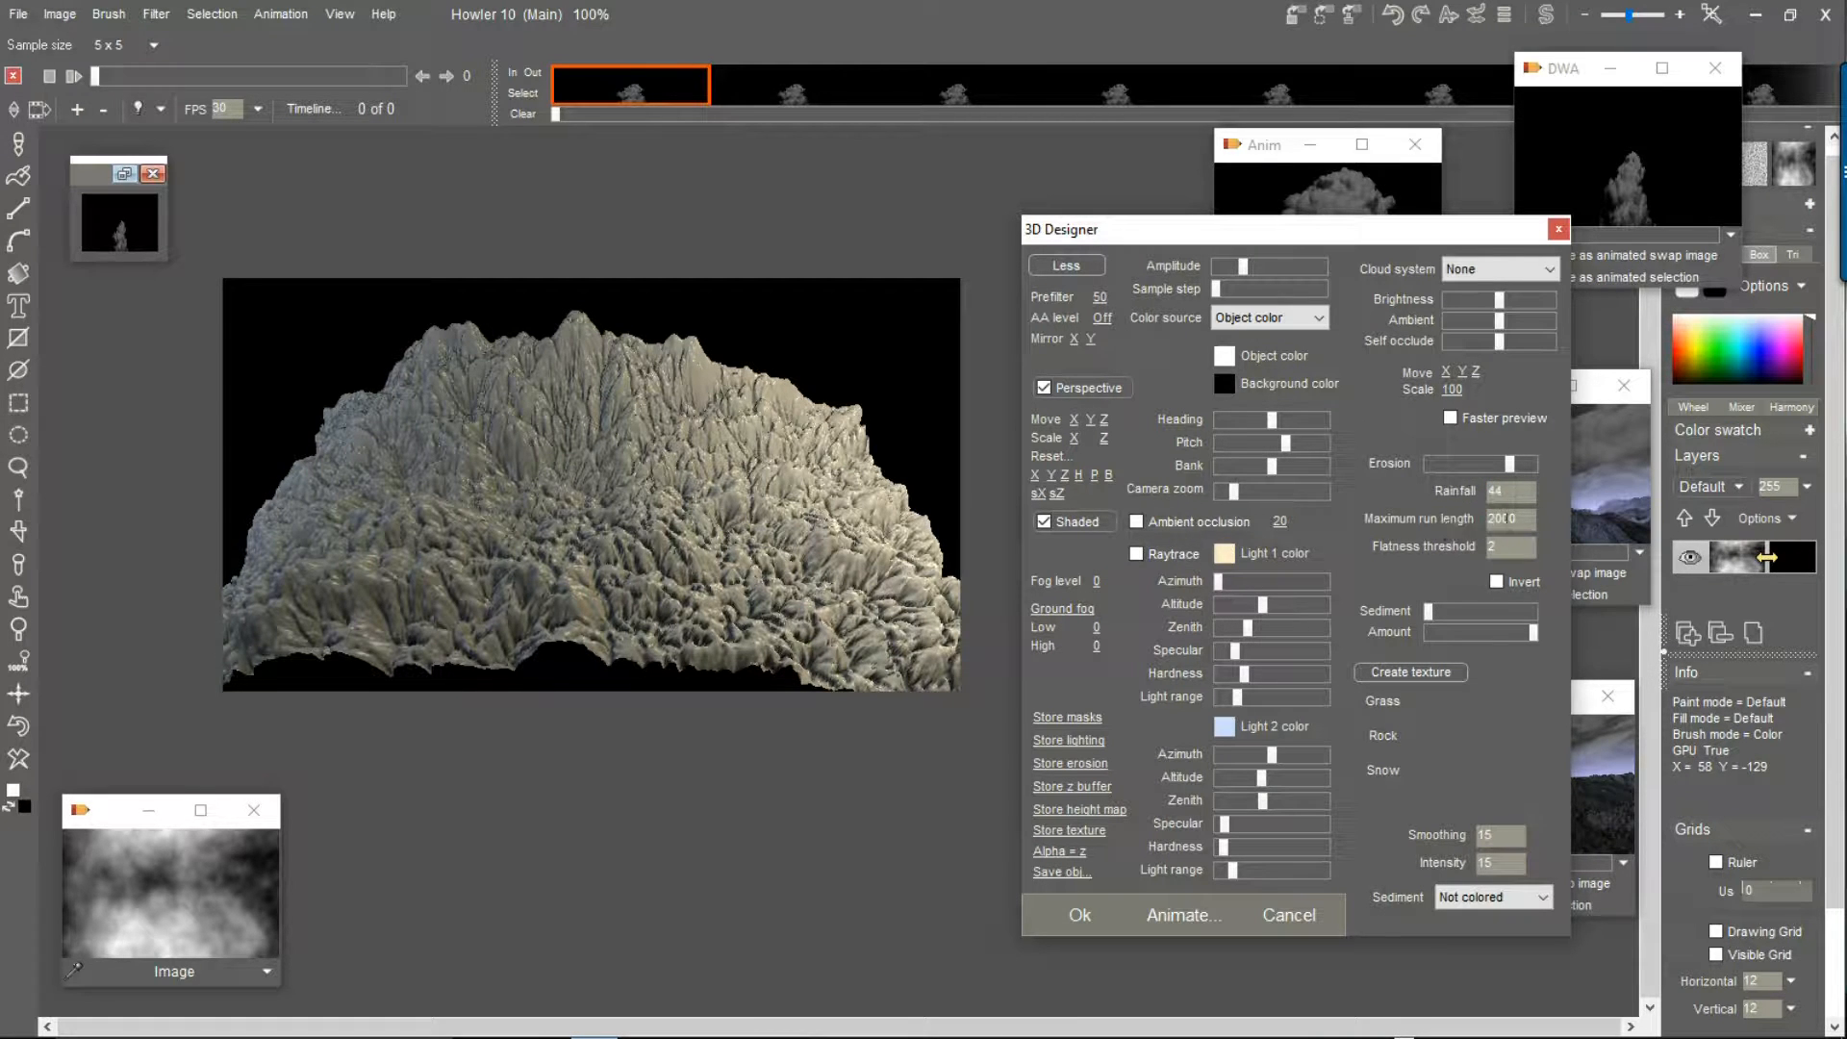
Set the erosion's maximum run length to 3300 and flatness threshold to 15, and raise sediment to about a third of its range
double_click(1501, 520)
type("3000")
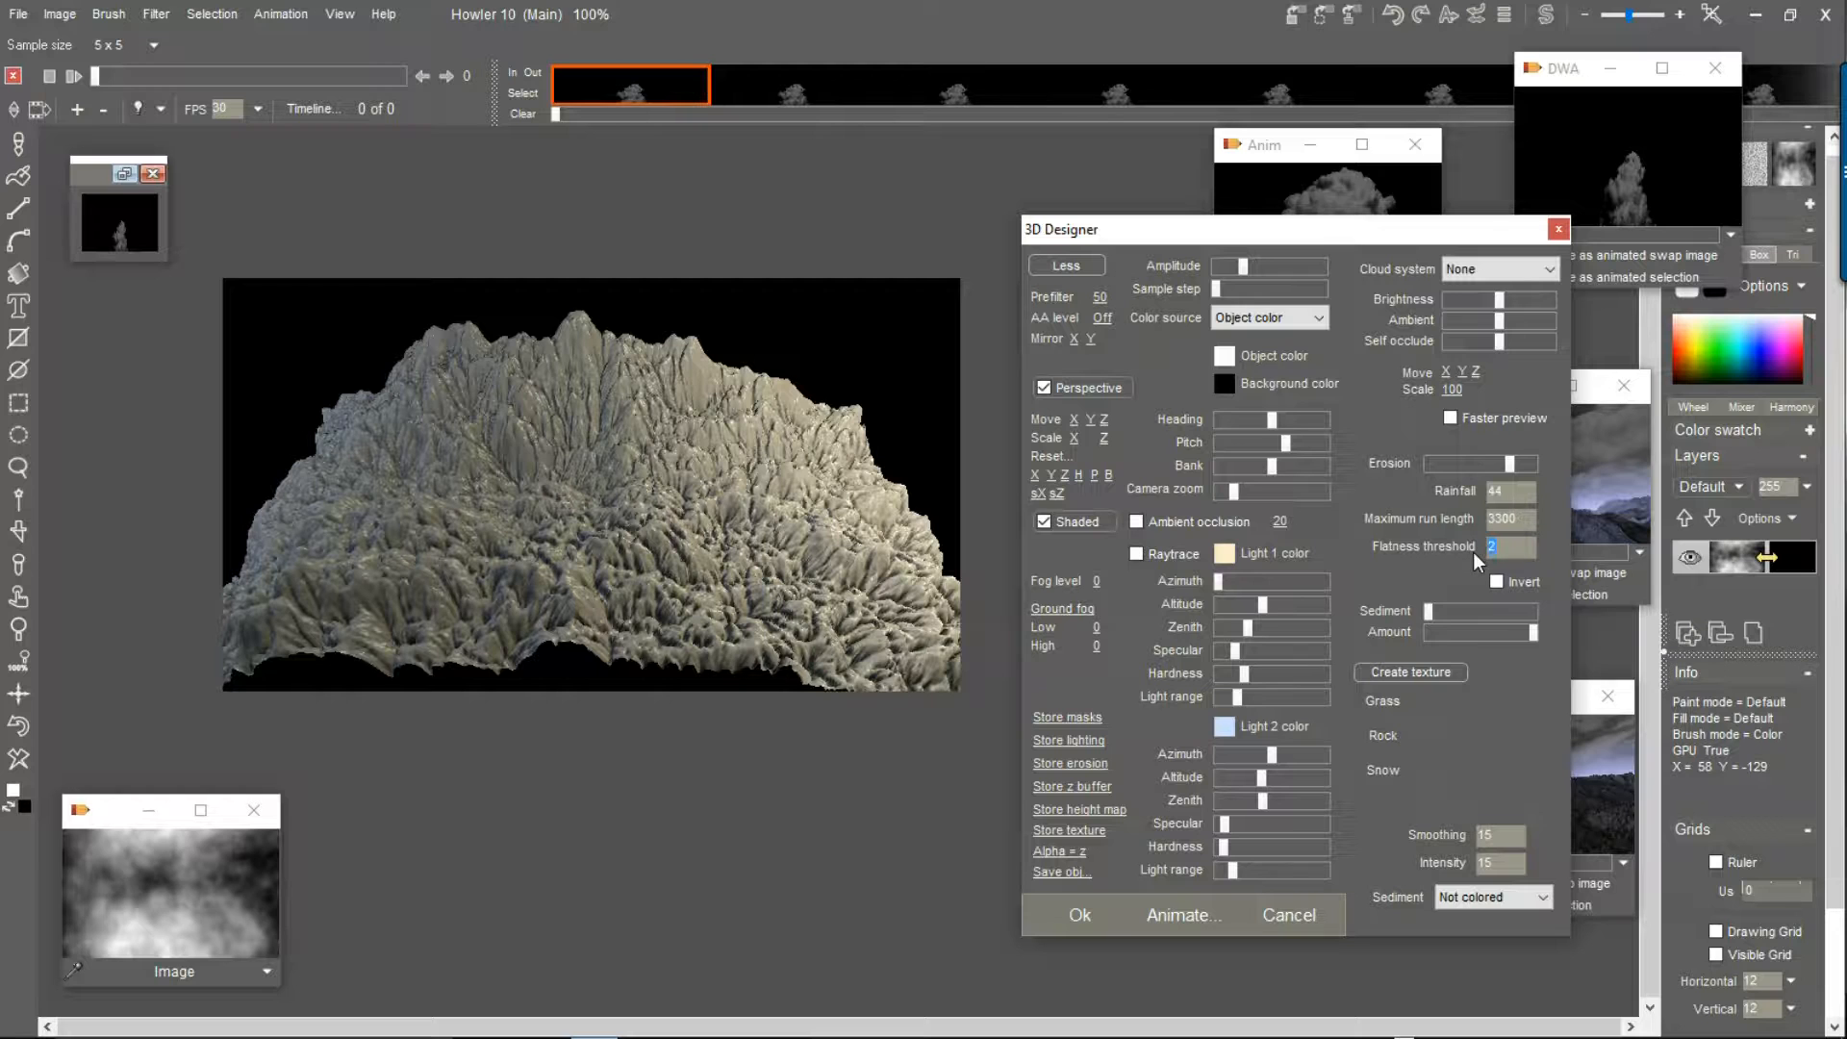
type("5")
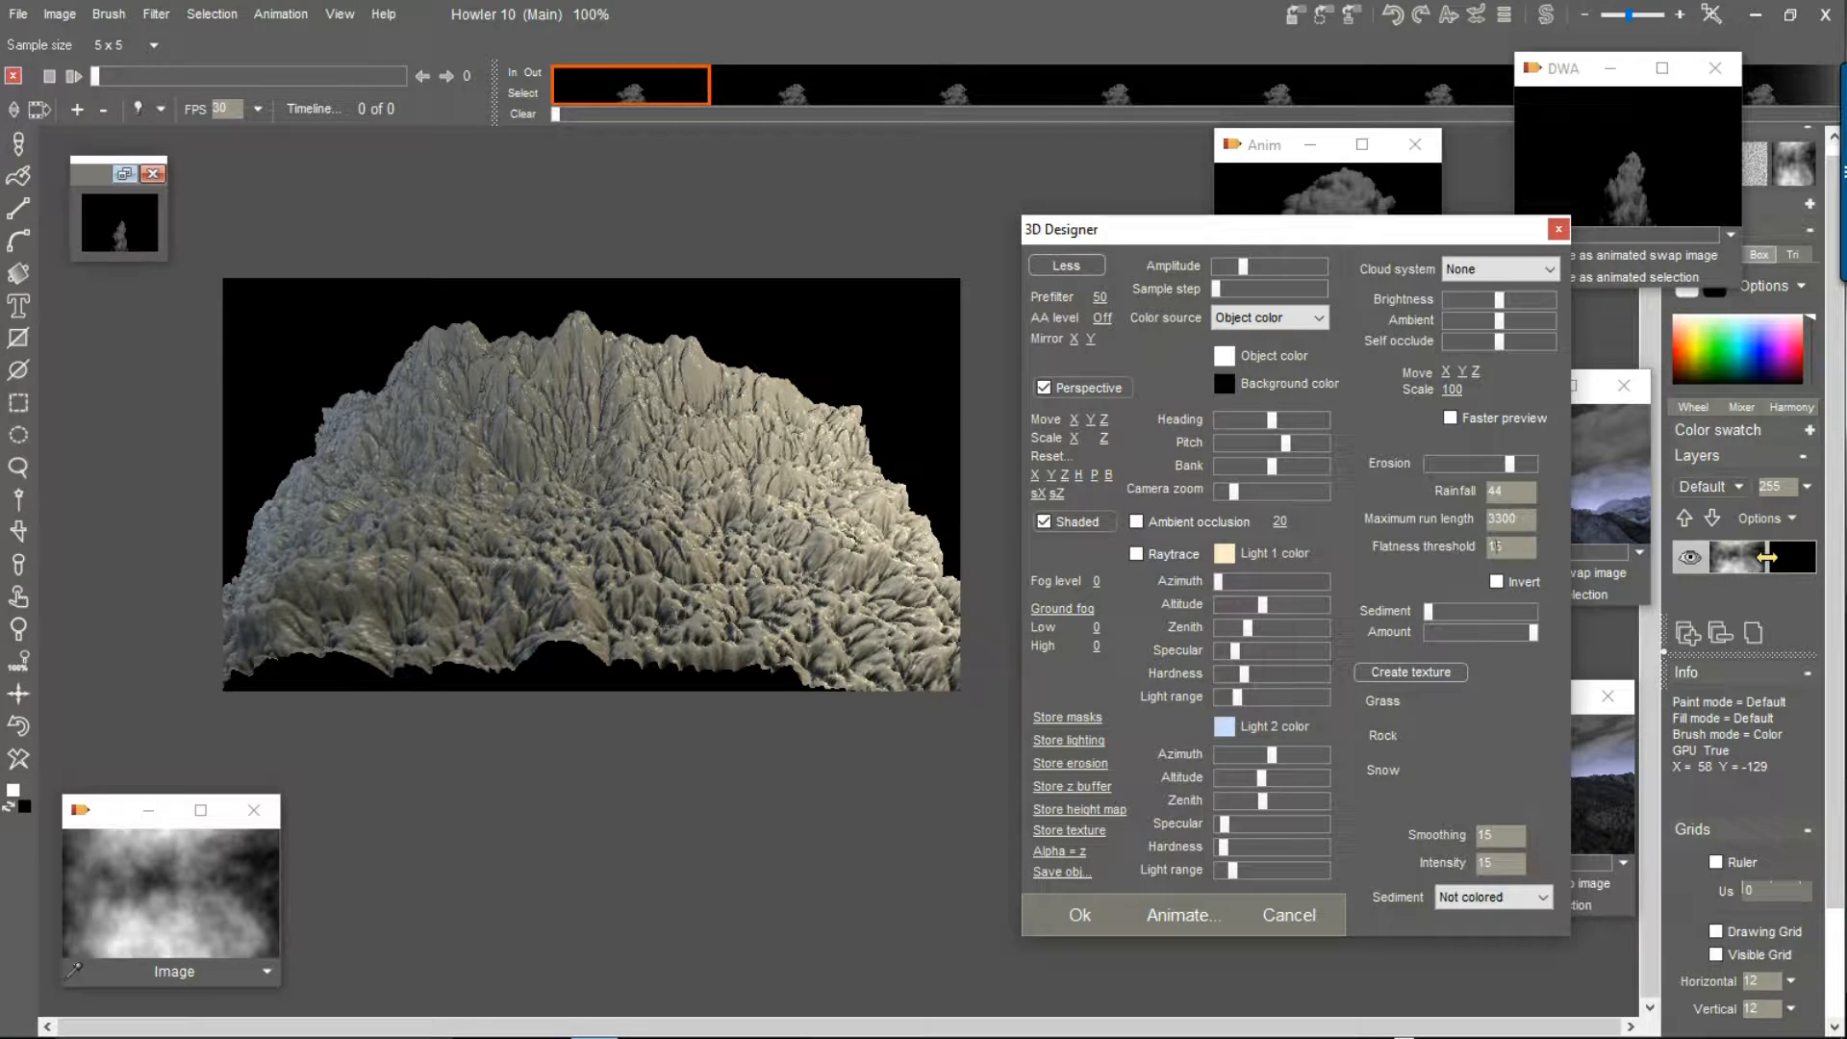
mouse_move(1451, 604)
left_mouse_down()
mouse_move(1492, 614)
mouse_move(1466, 606)
left_mouse_up()
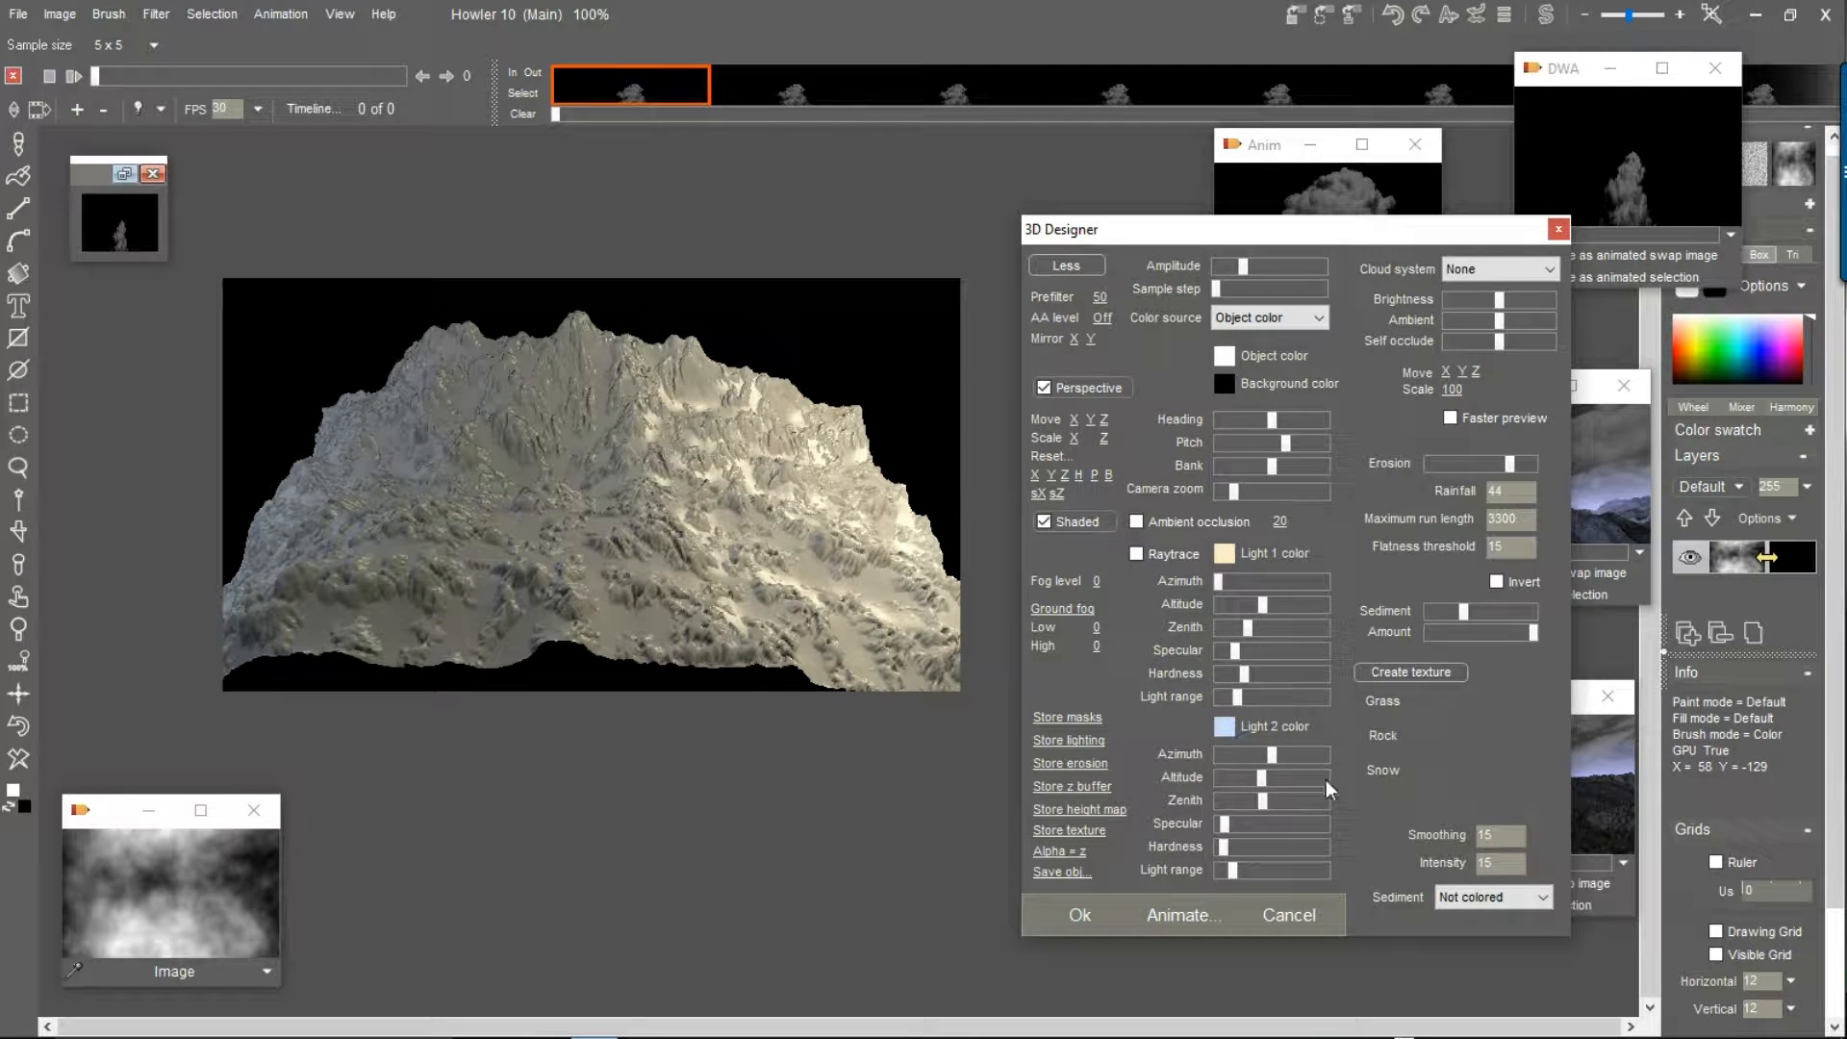
Relight the terrain with a lower altitude, higher zenith and wider range for light 1, and enable raytracing
left_click(1232, 604)
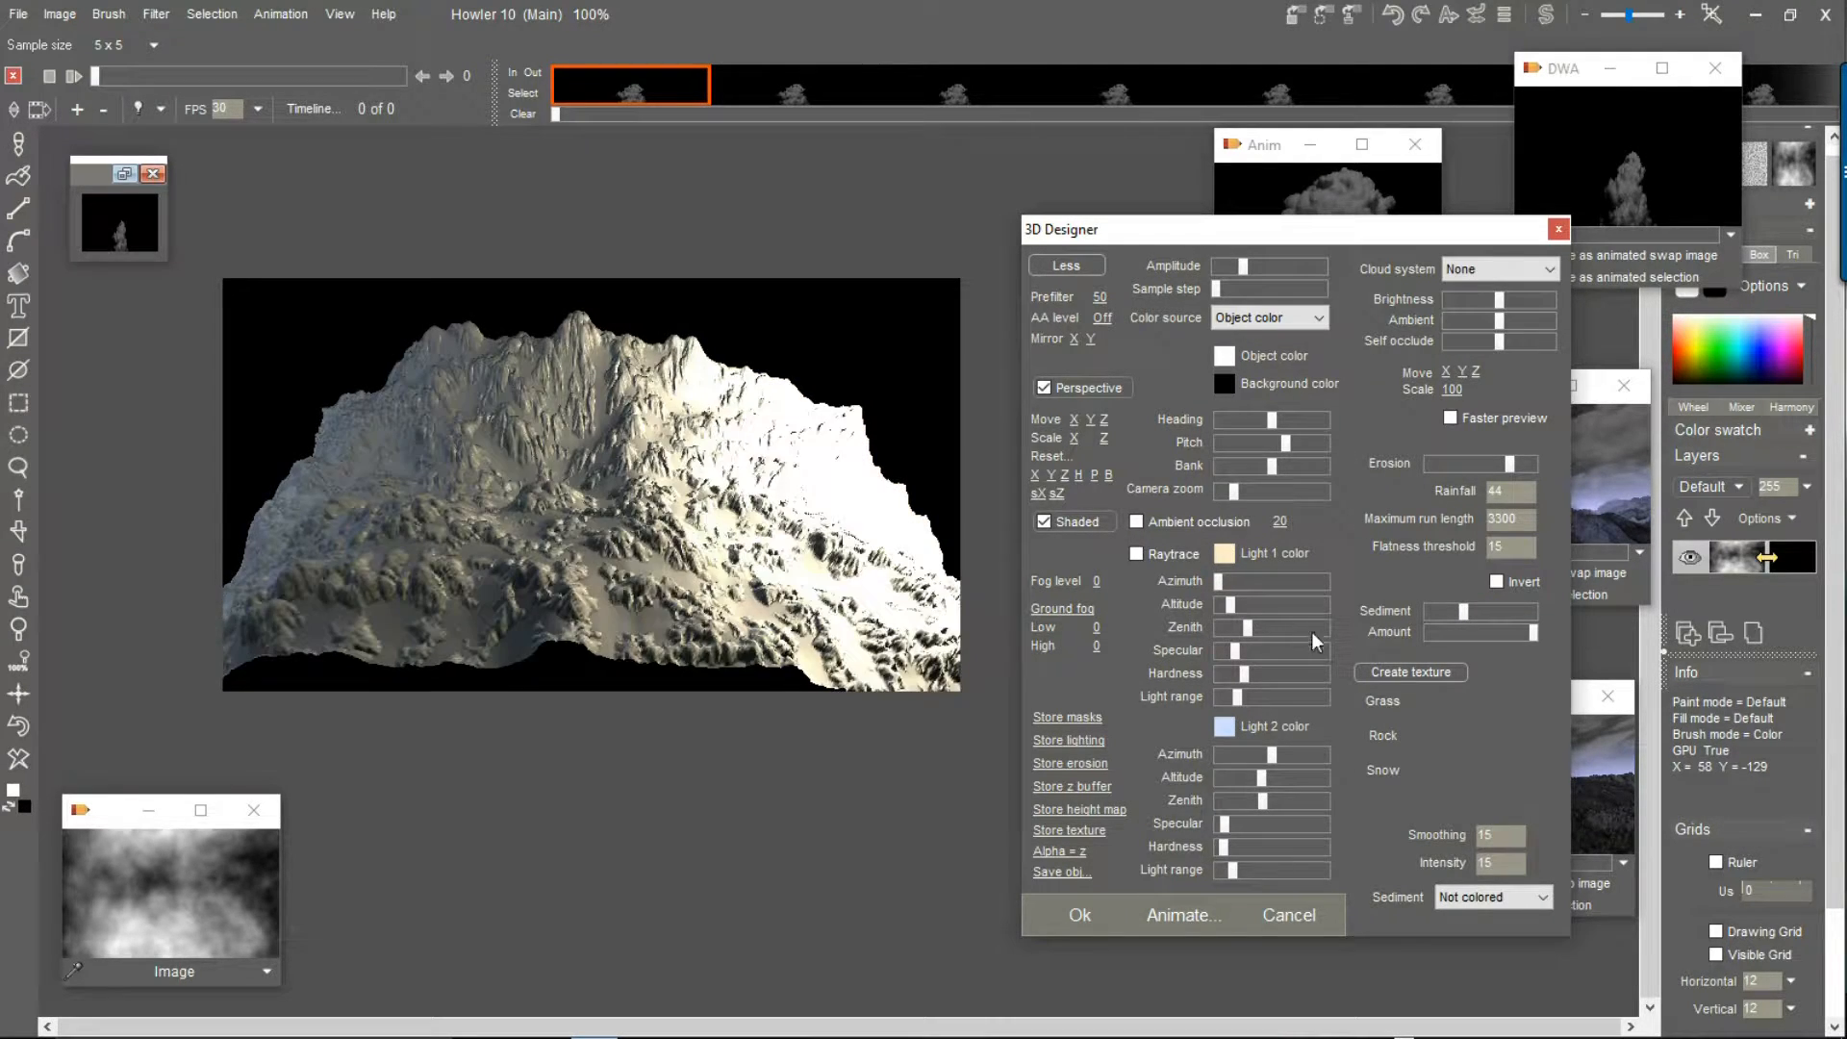
left_click(1321, 628)
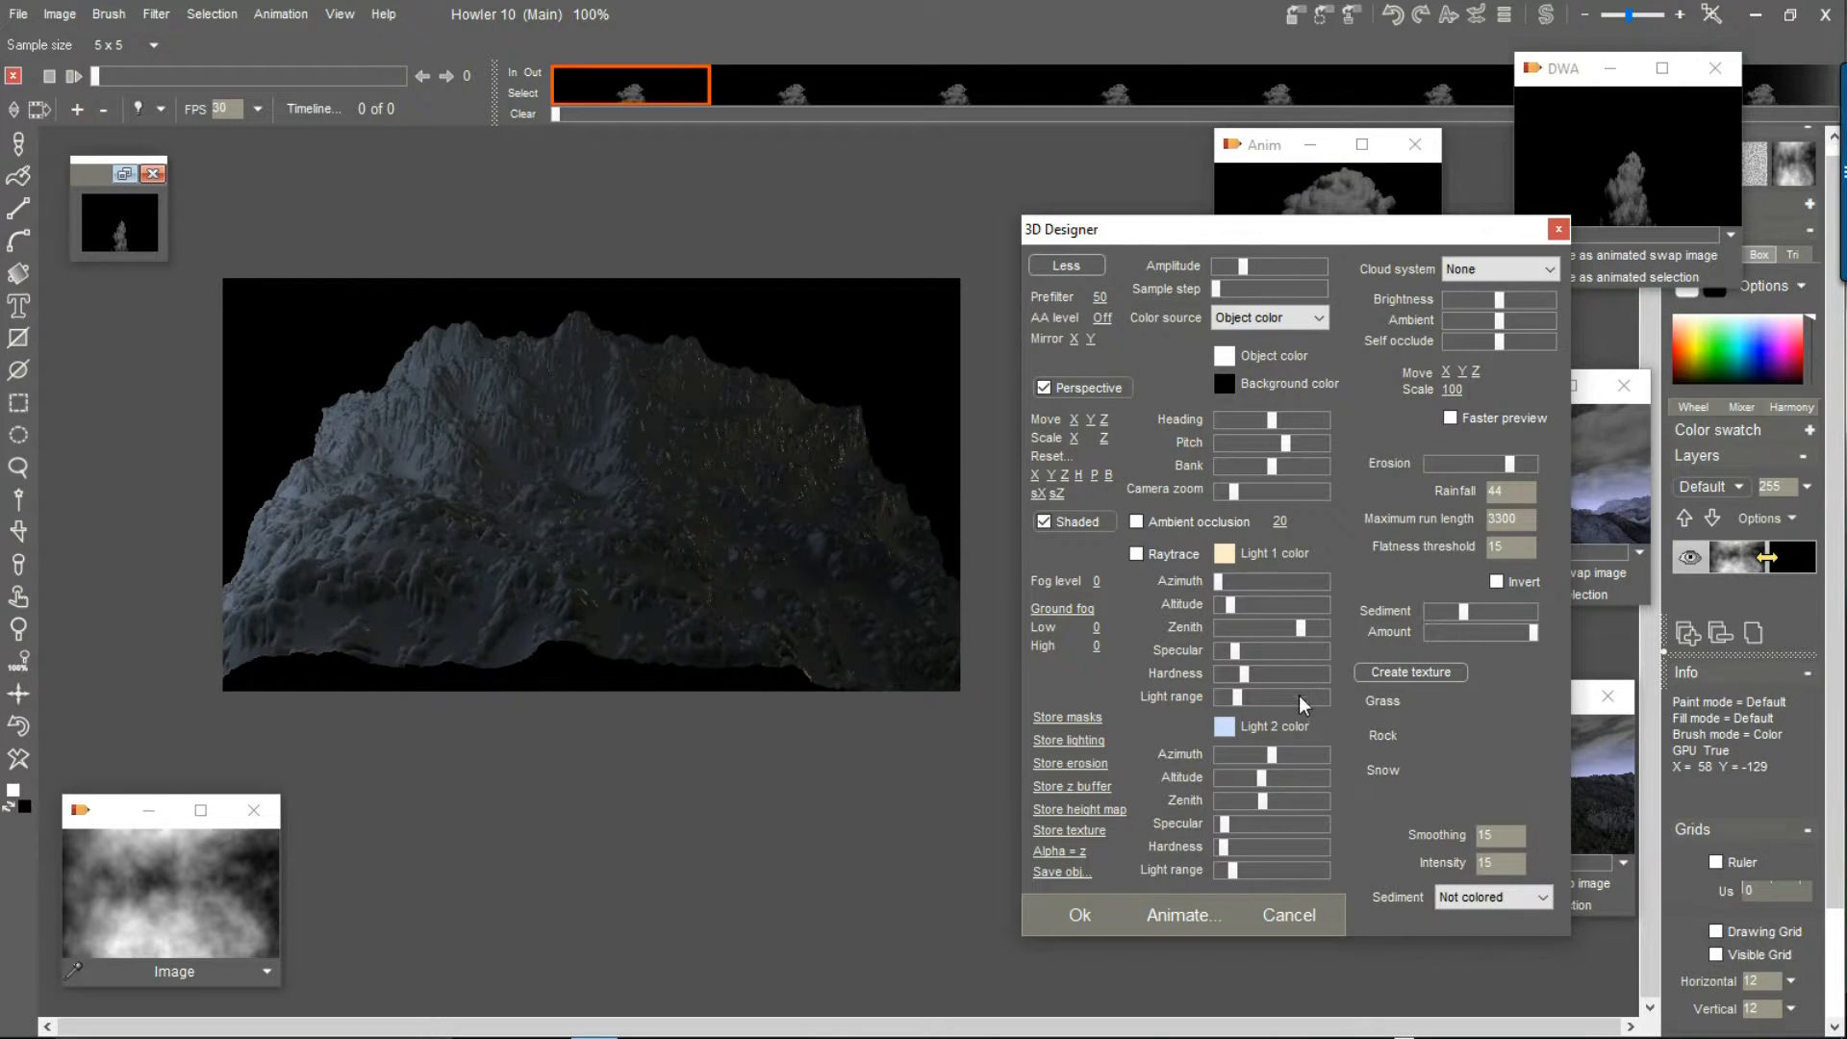
left_click(1299, 696)
left_click(1285, 700)
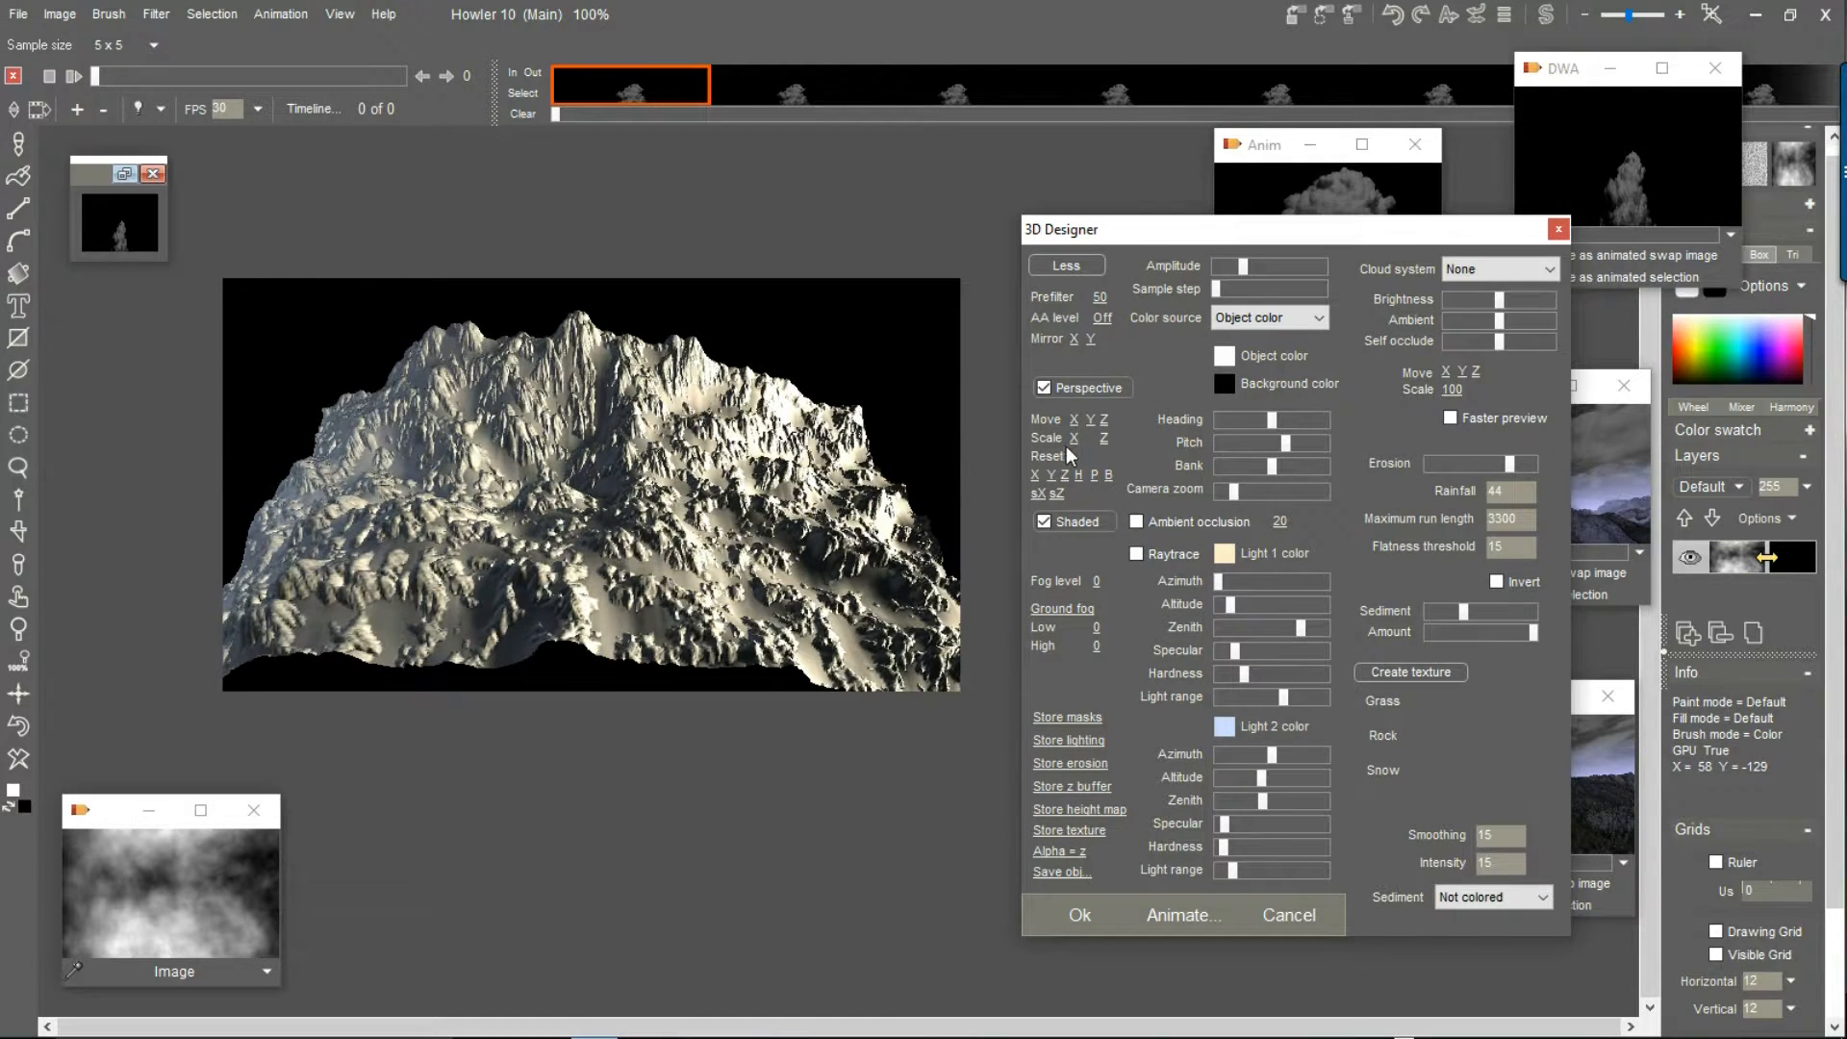
left_click(1163, 553)
left_click(1214, 572)
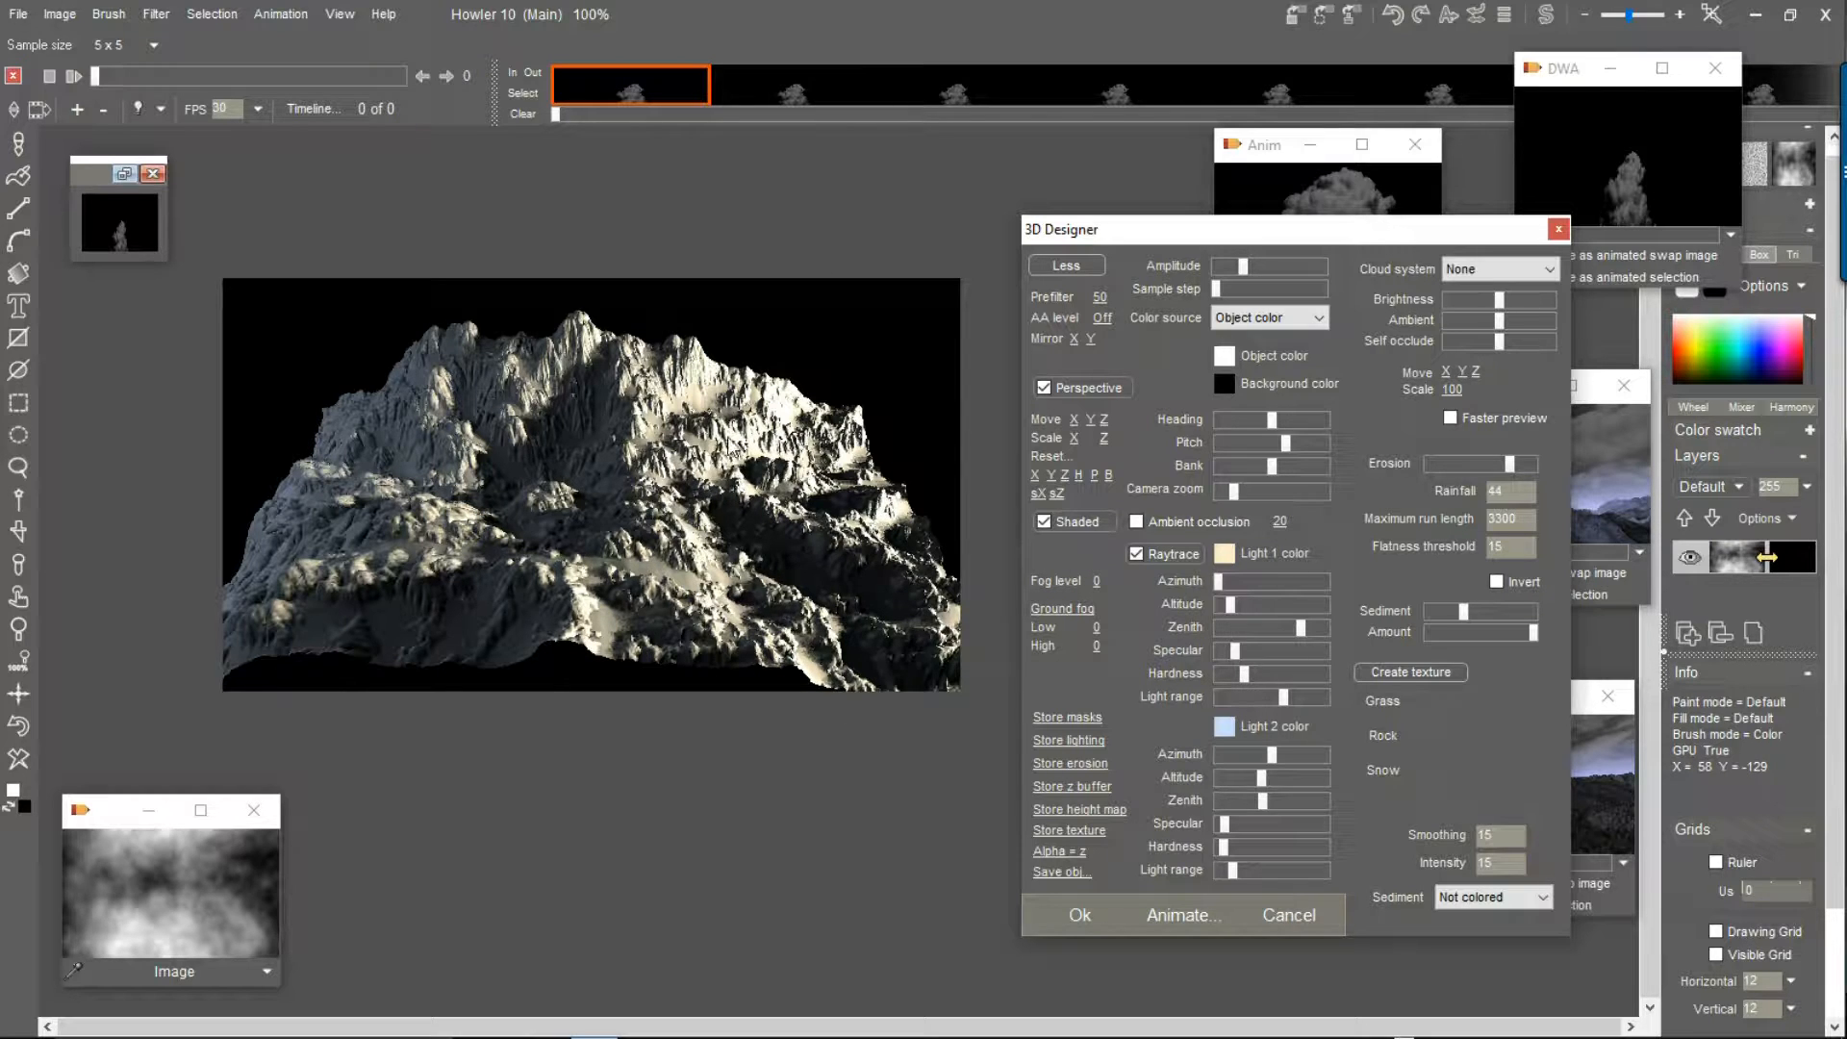
Store the terrain's height map and erosion map as images
left_click(1105, 809)
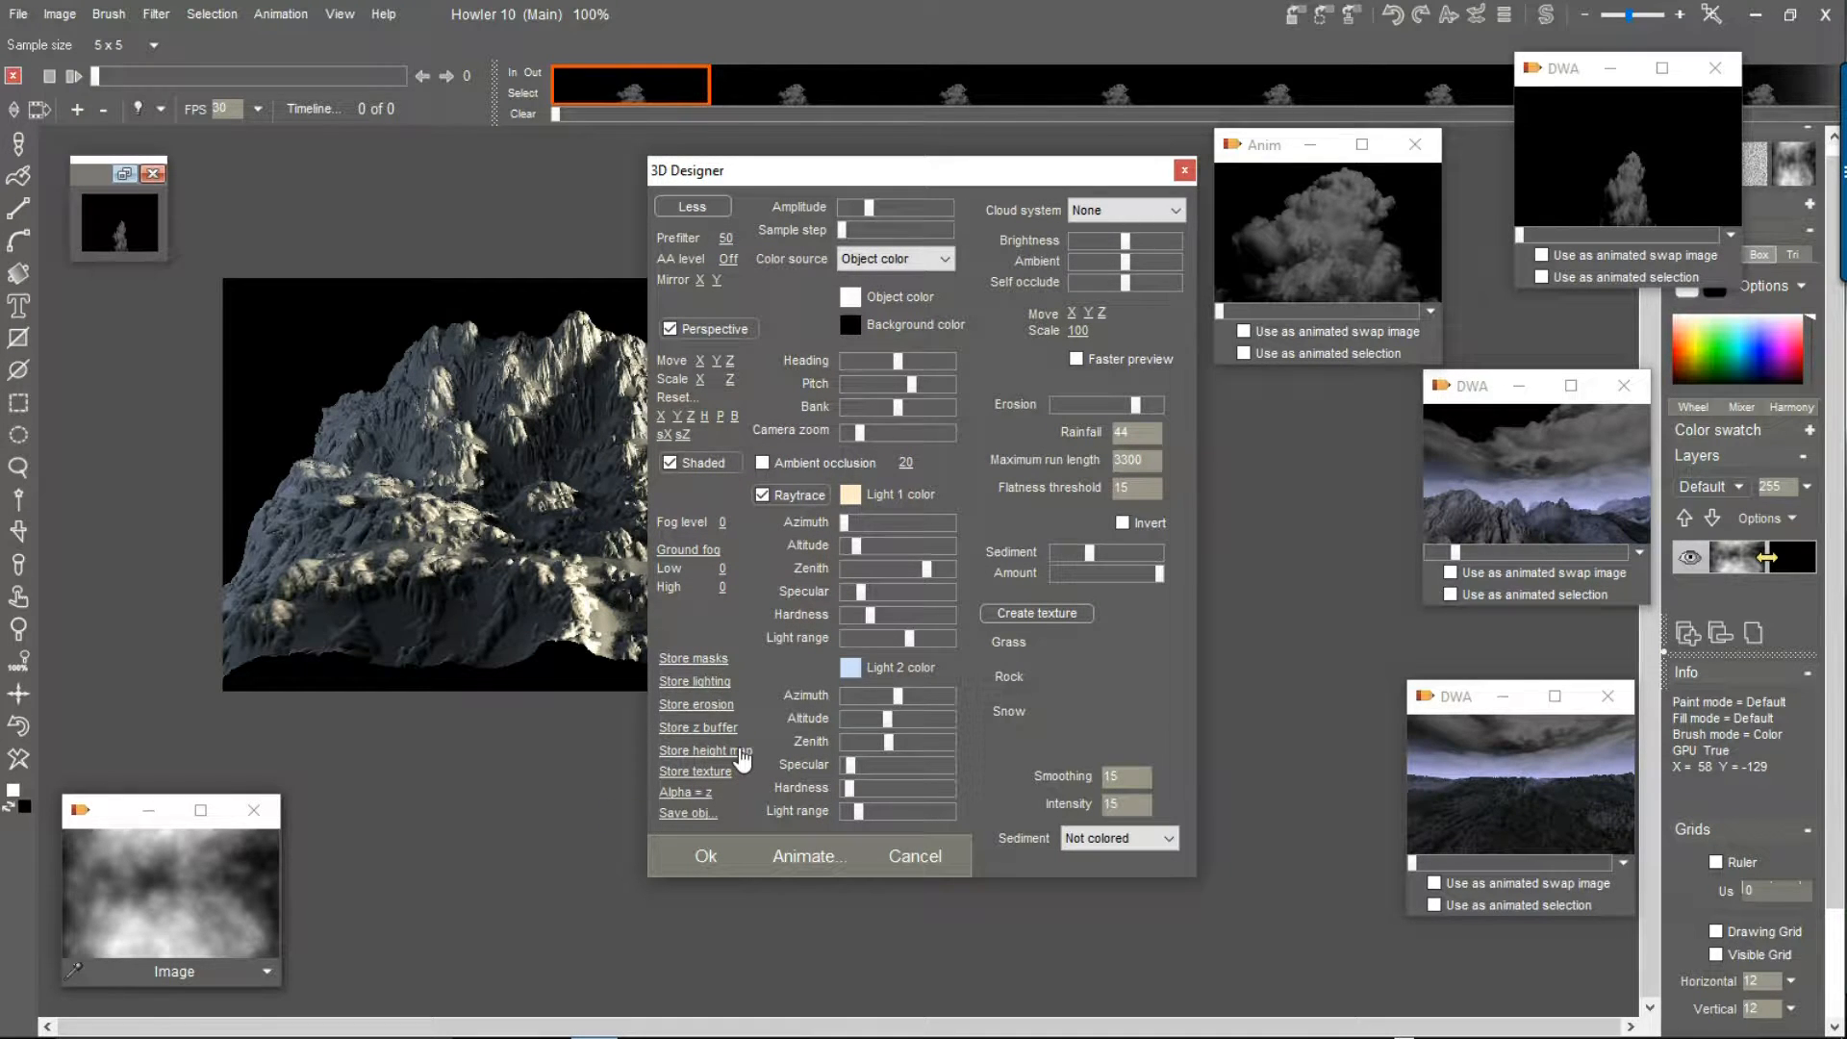
left_click(709, 708)
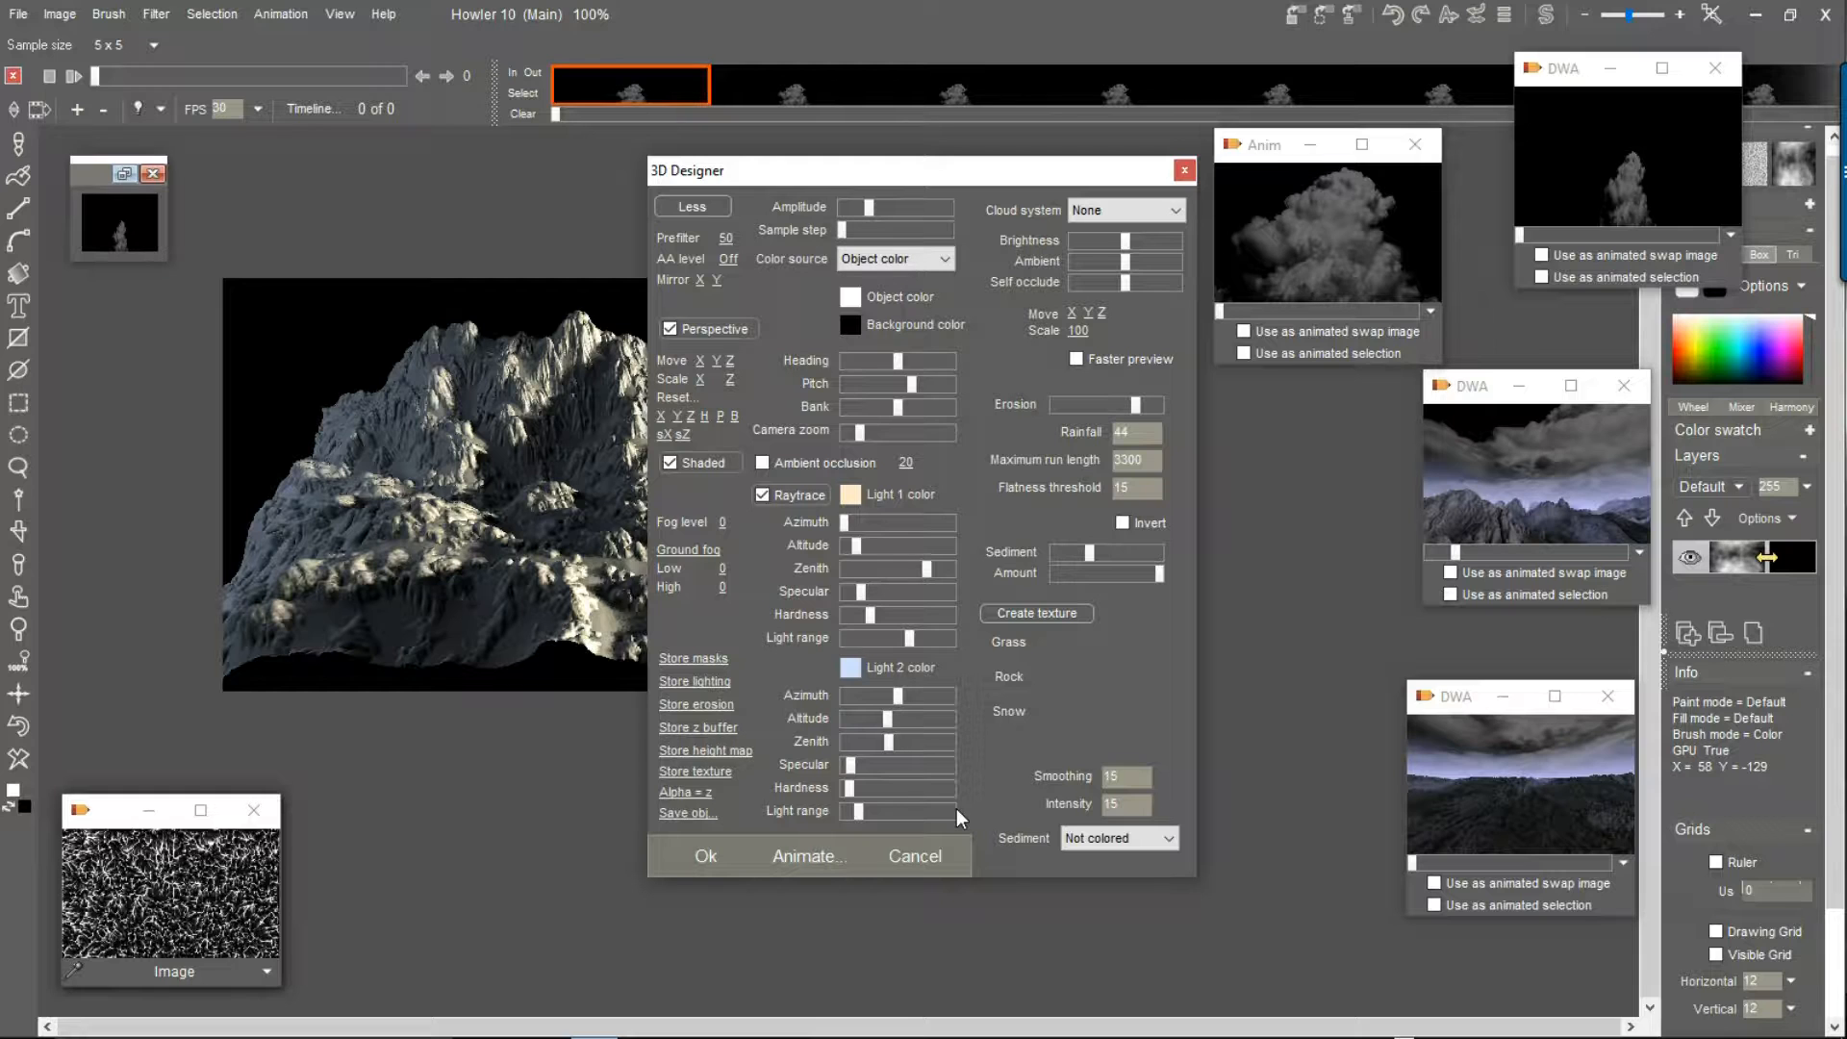
Create a grass, rock and snow texture for the terrain, raising the grass level and lowering the snow line slightly
left_click(1019, 612)
left_click(1027, 589)
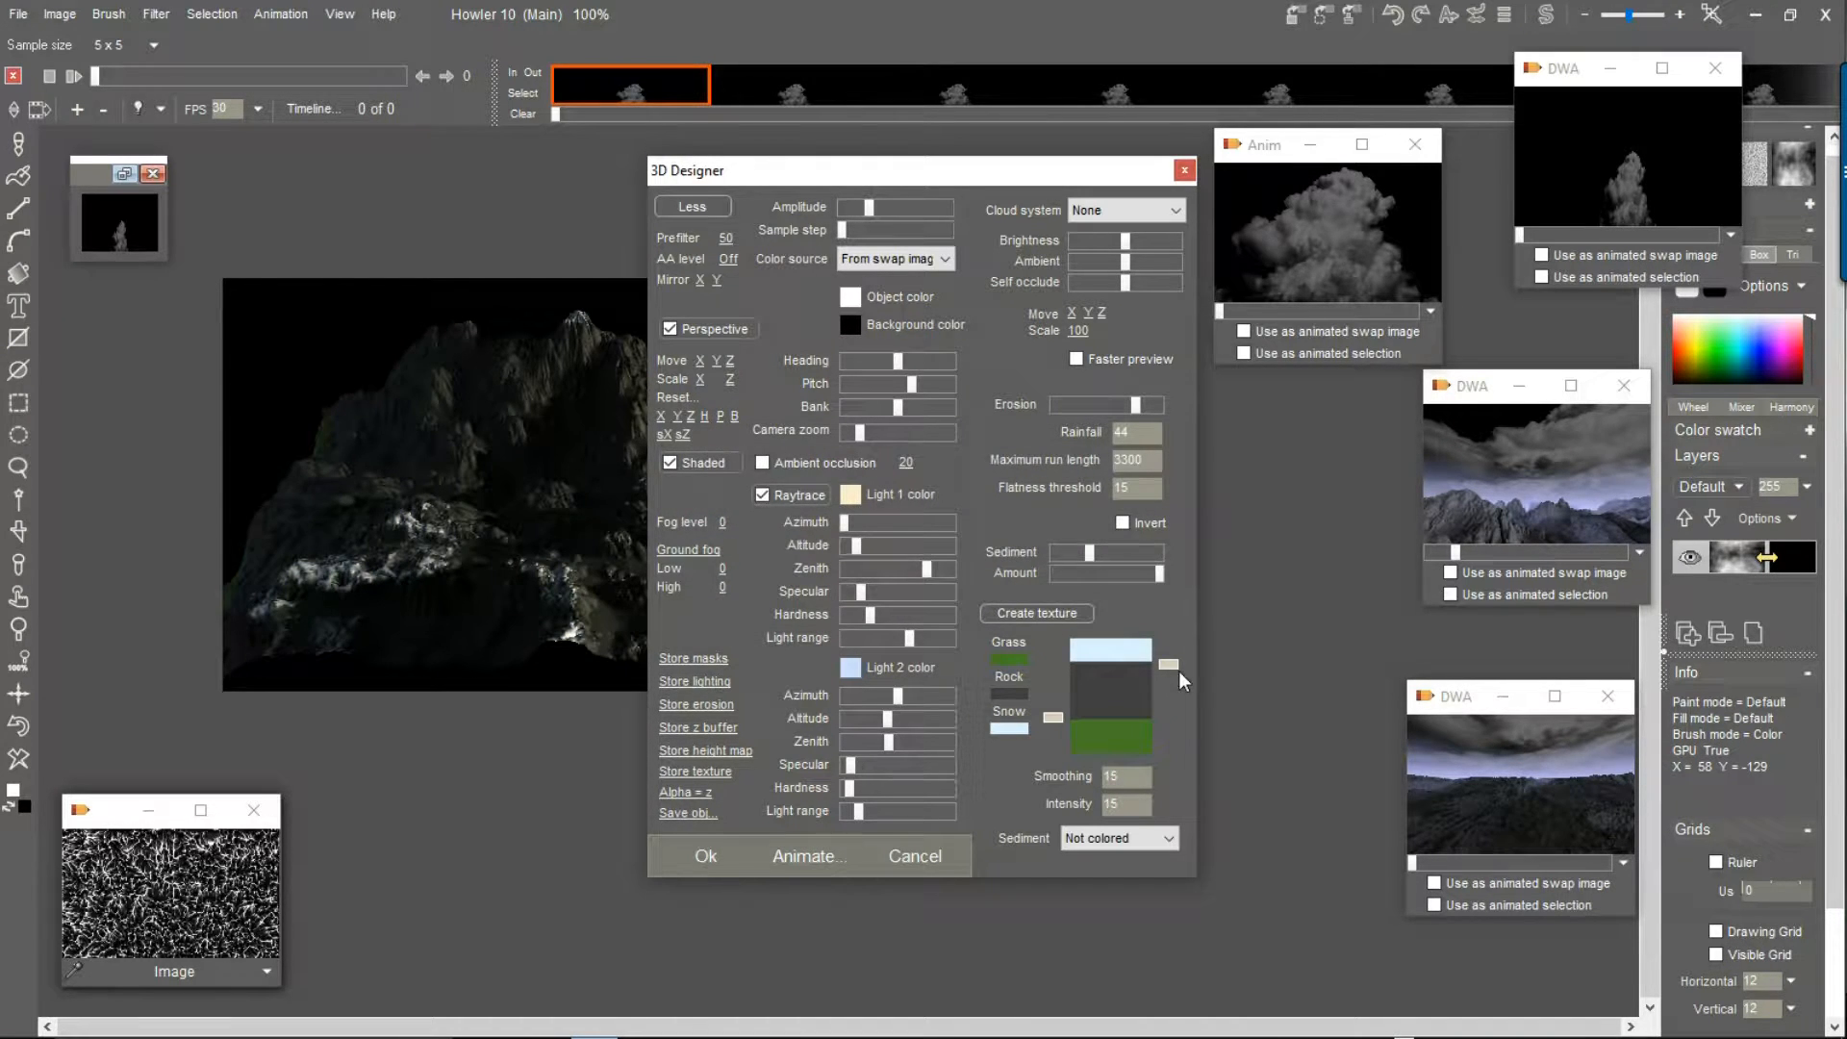
mouse_move(1180, 660)
left_mouse_down()
mouse_move(1176, 696)
mouse_move(1169, 666)
left_mouse_up()
left_click_drag(912, 178, 1149, 165)
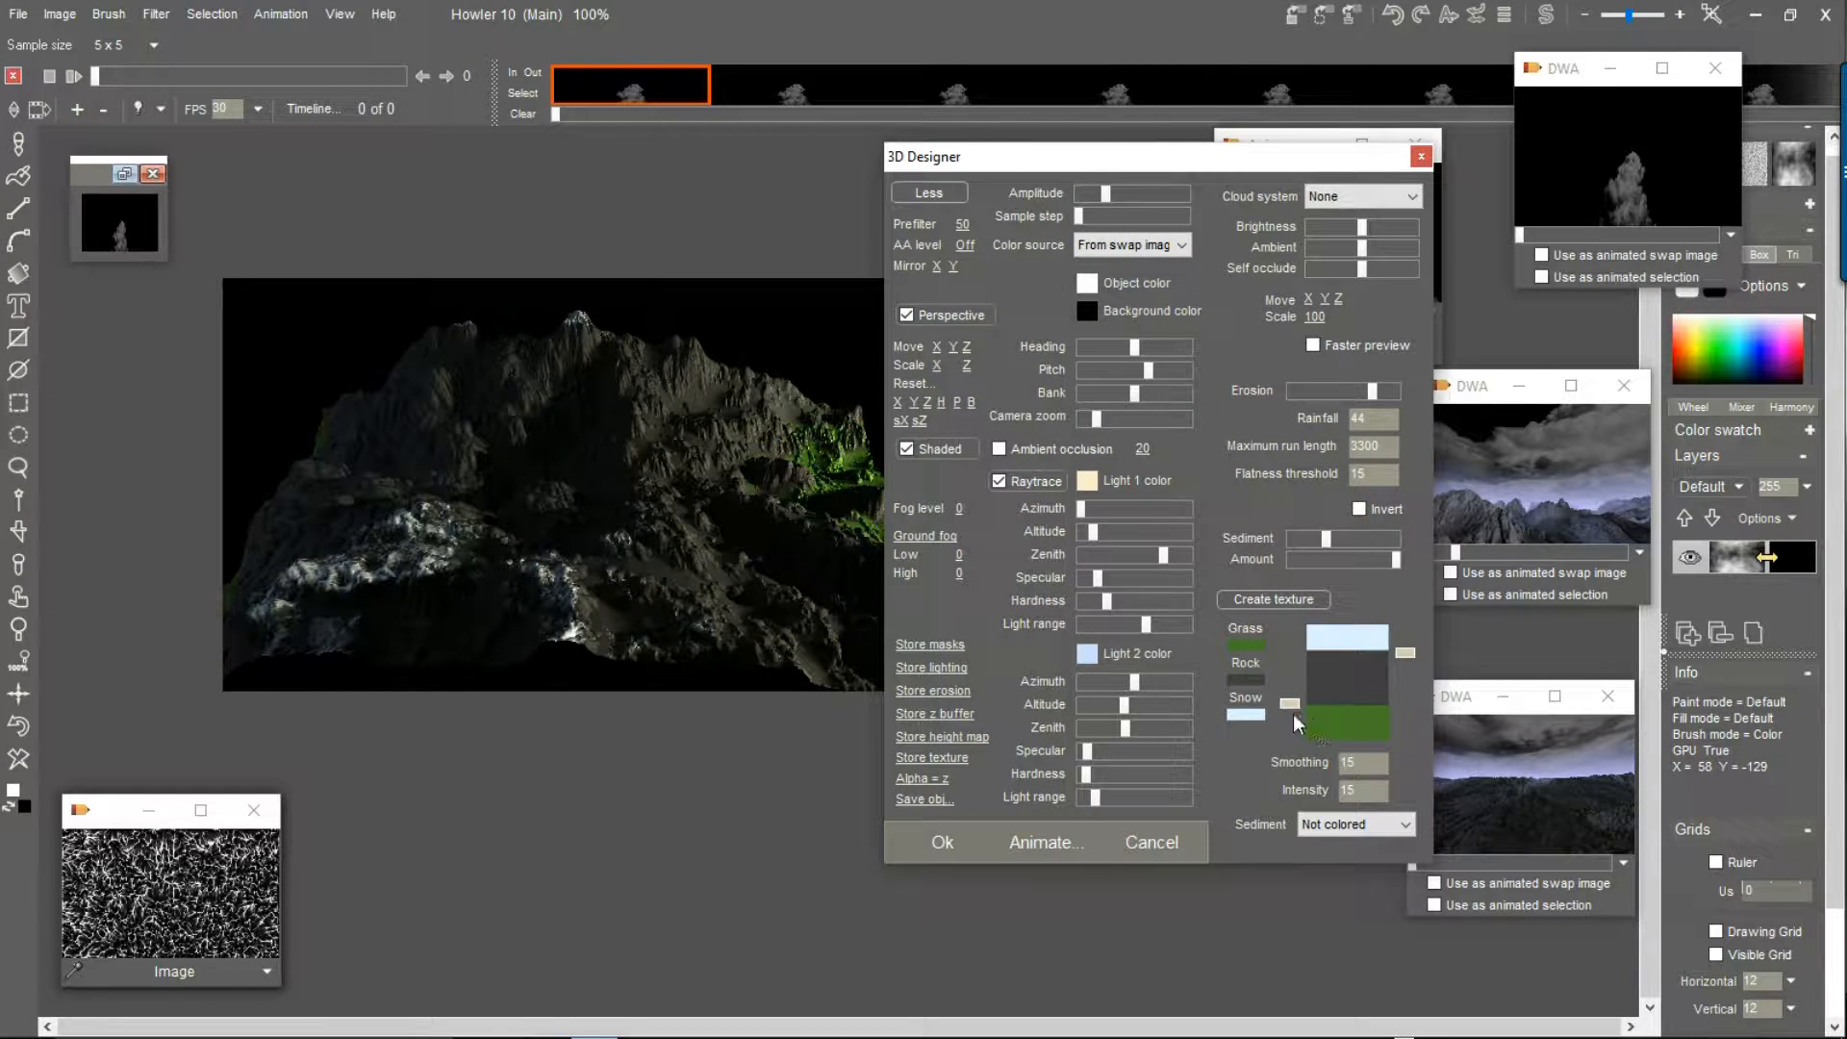
mouse_move(1290, 705)
left_mouse_down()
mouse_move(1290, 730)
mouse_move(1295, 677)
left_mouse_up()
left_click_drag(1401, 655, 1406, 661)
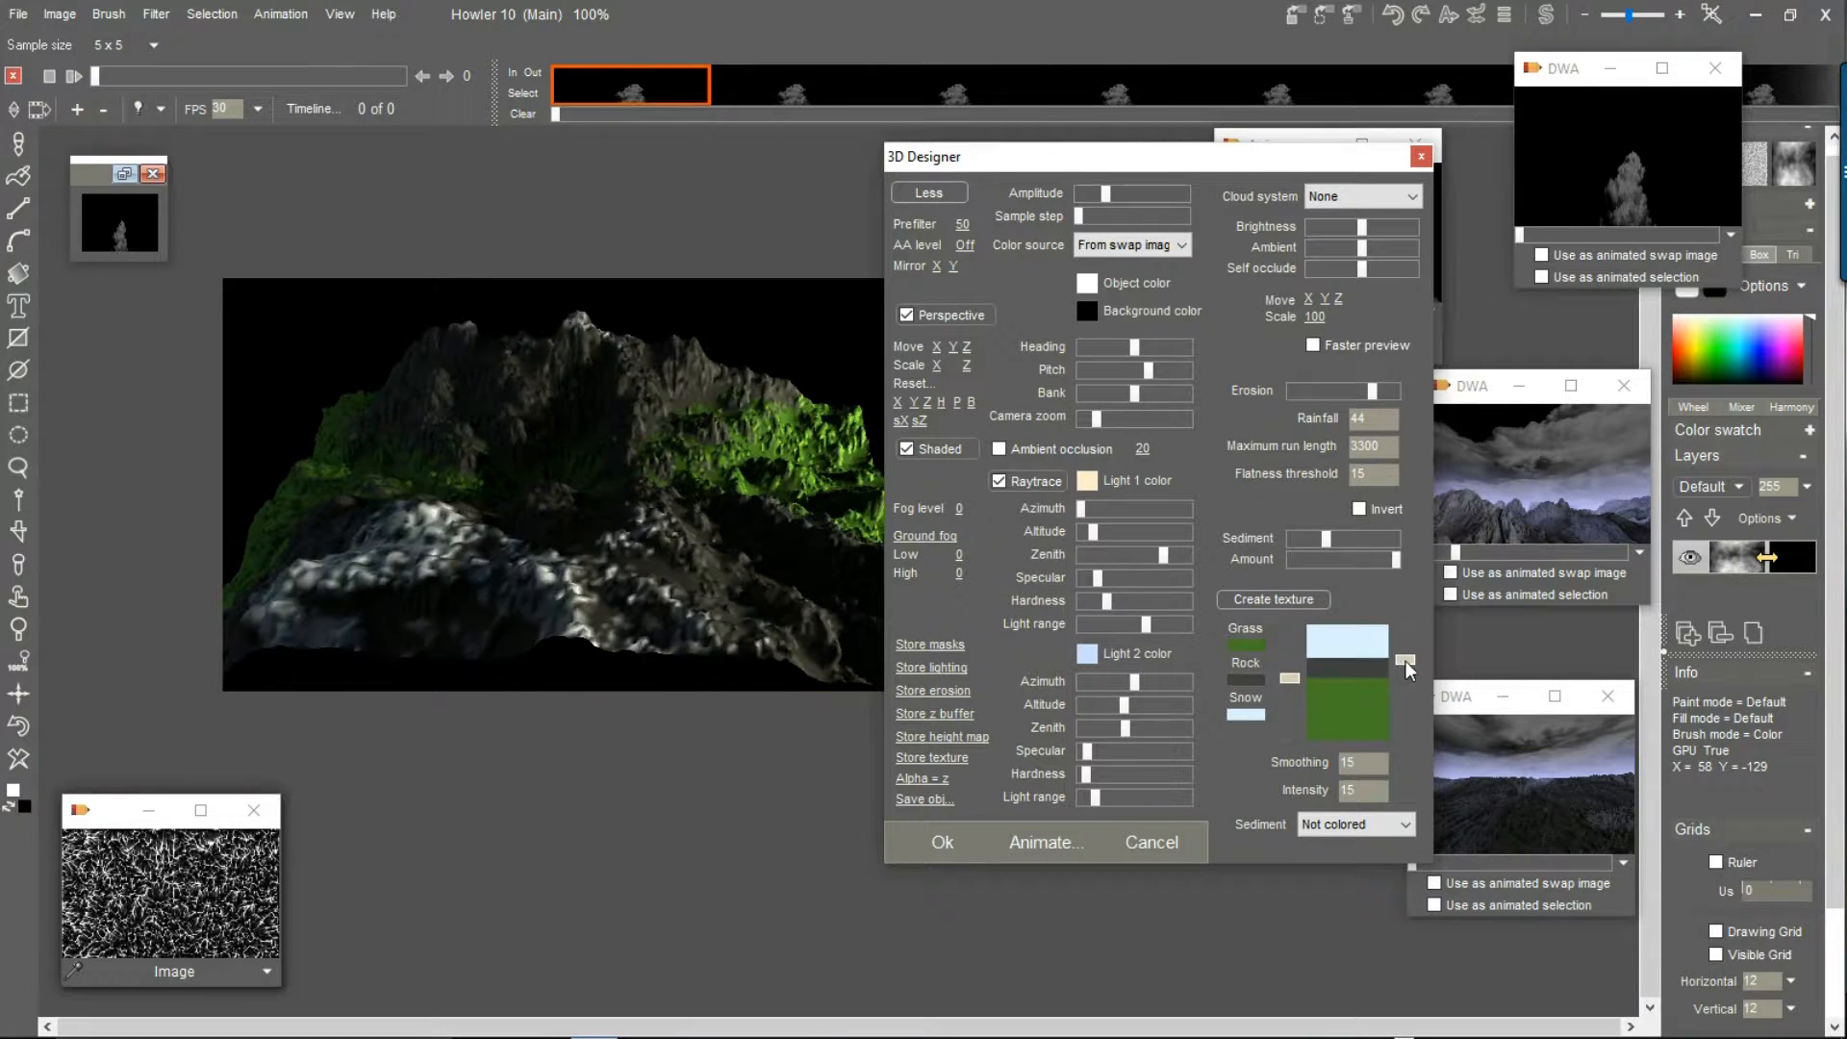
Color the terrain's sediment as snow and slightly increase the light range of light 2
left_click(1356, 822)
left_click(1337, 893)
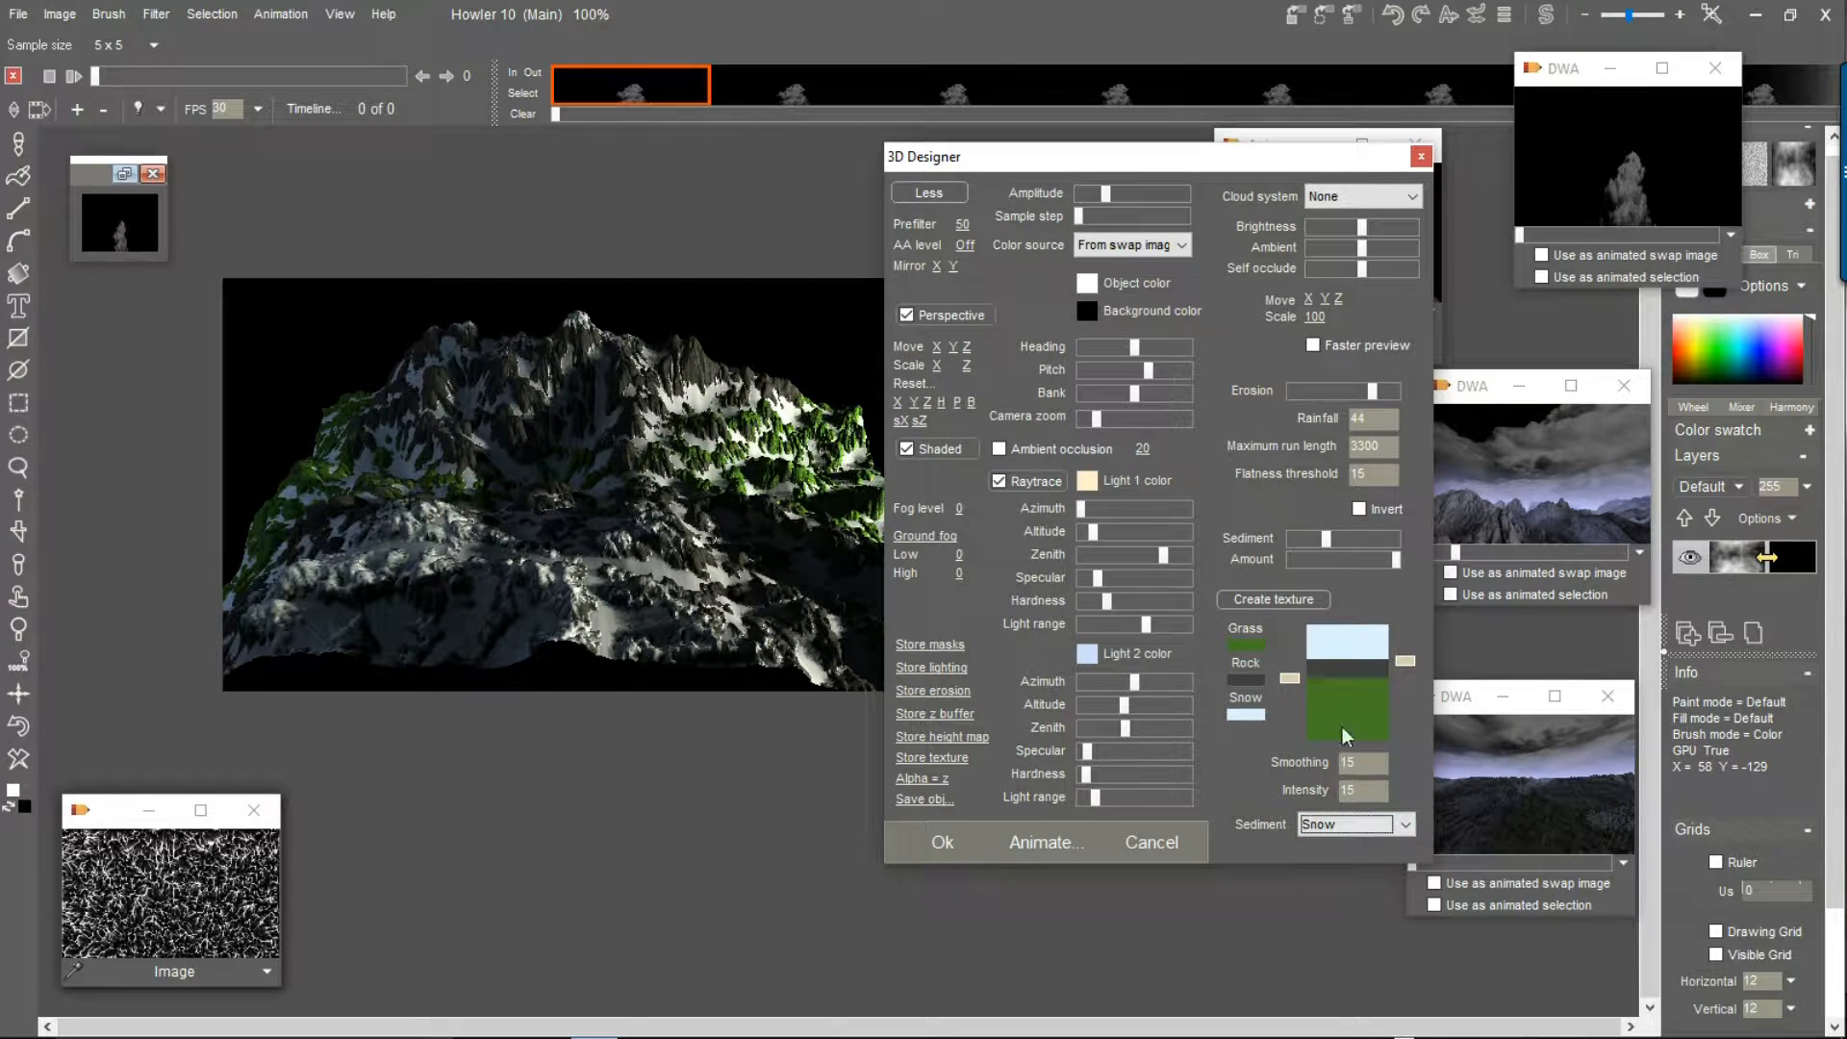
left_click(1104, 798)
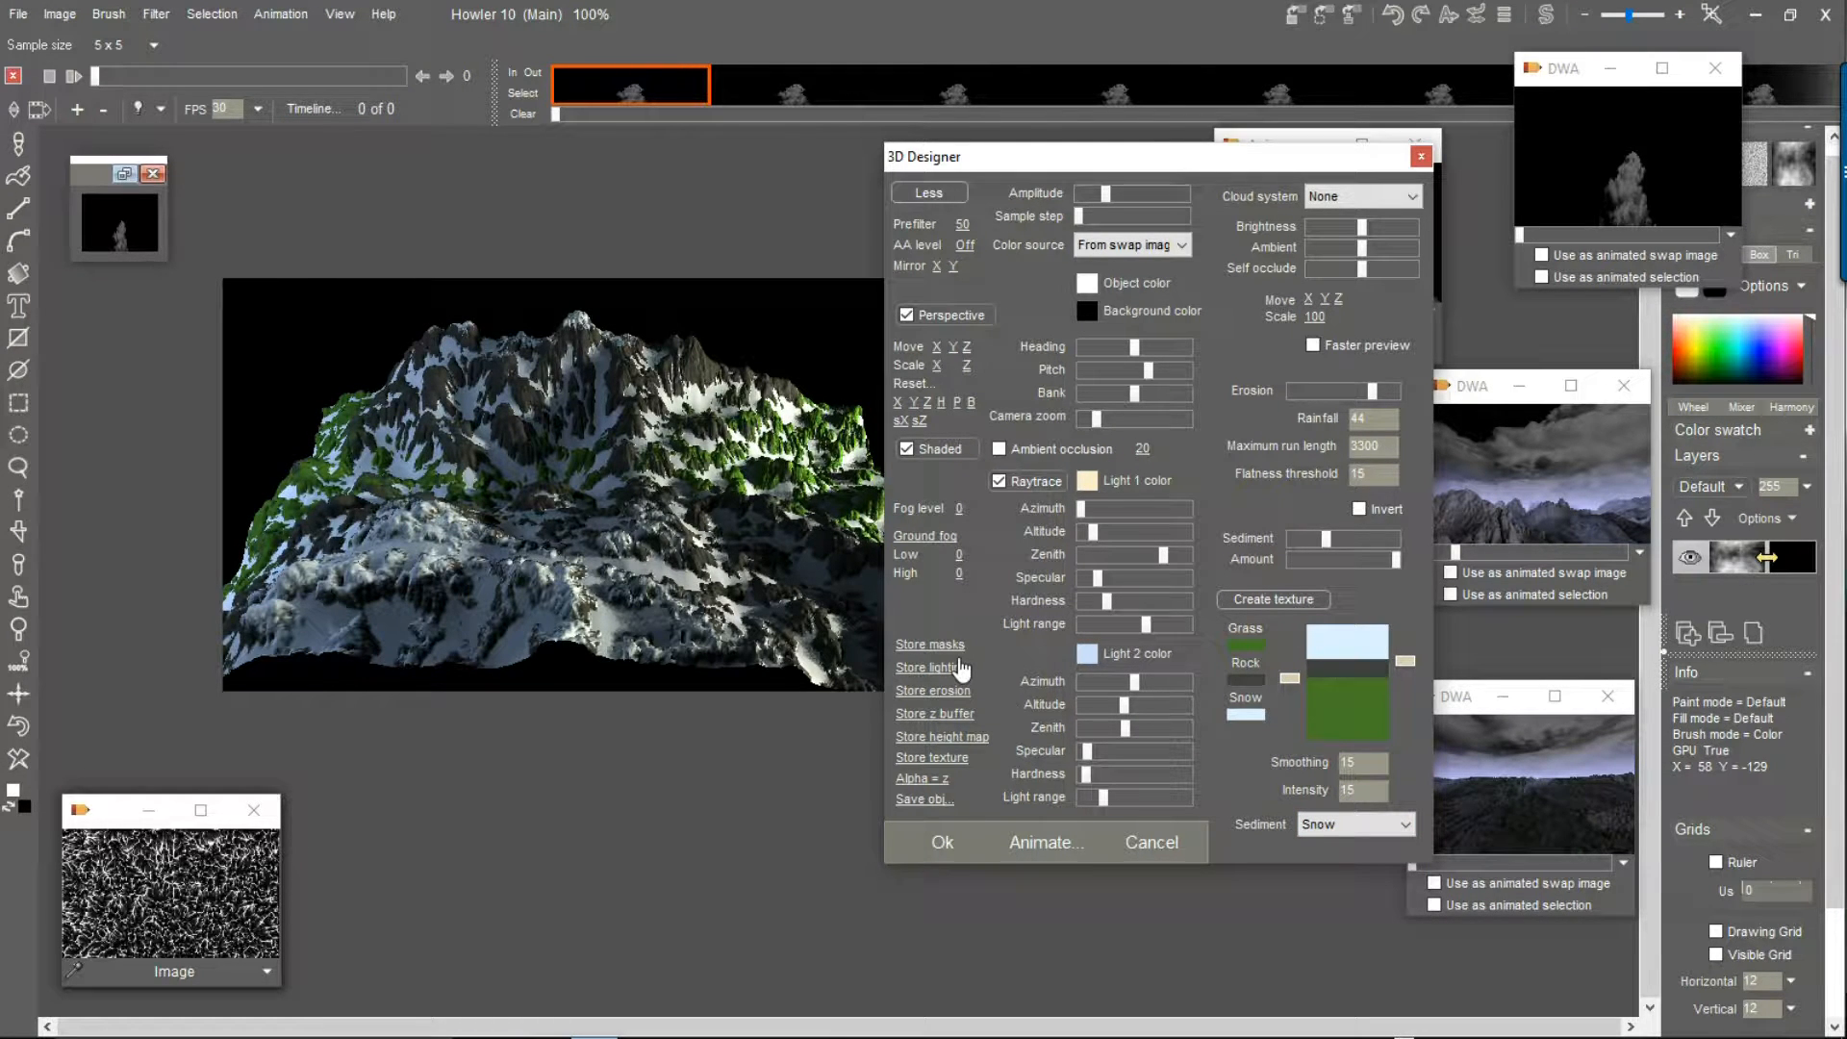
Store the terrain's texture as an image, cancelling the 3D Designer, and spread the stored texture and erosion images apart
left_click(955, 756)
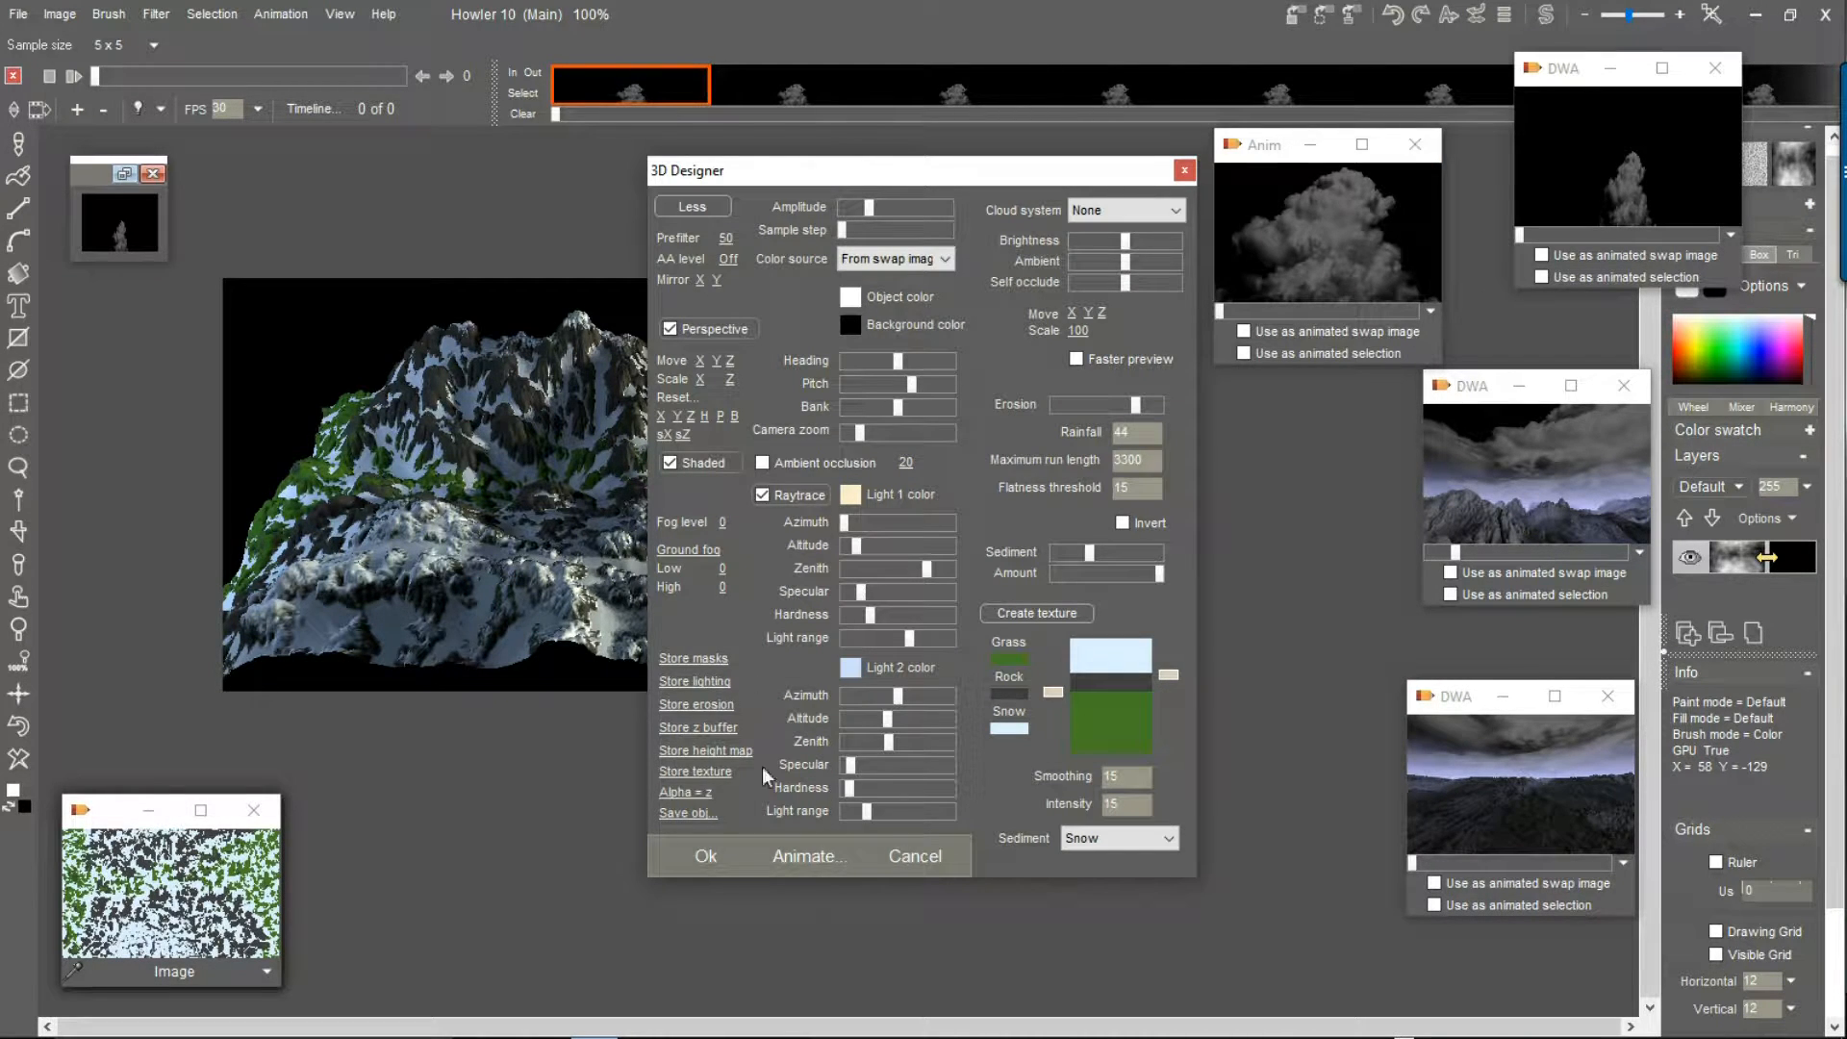
left_click(914, 856)
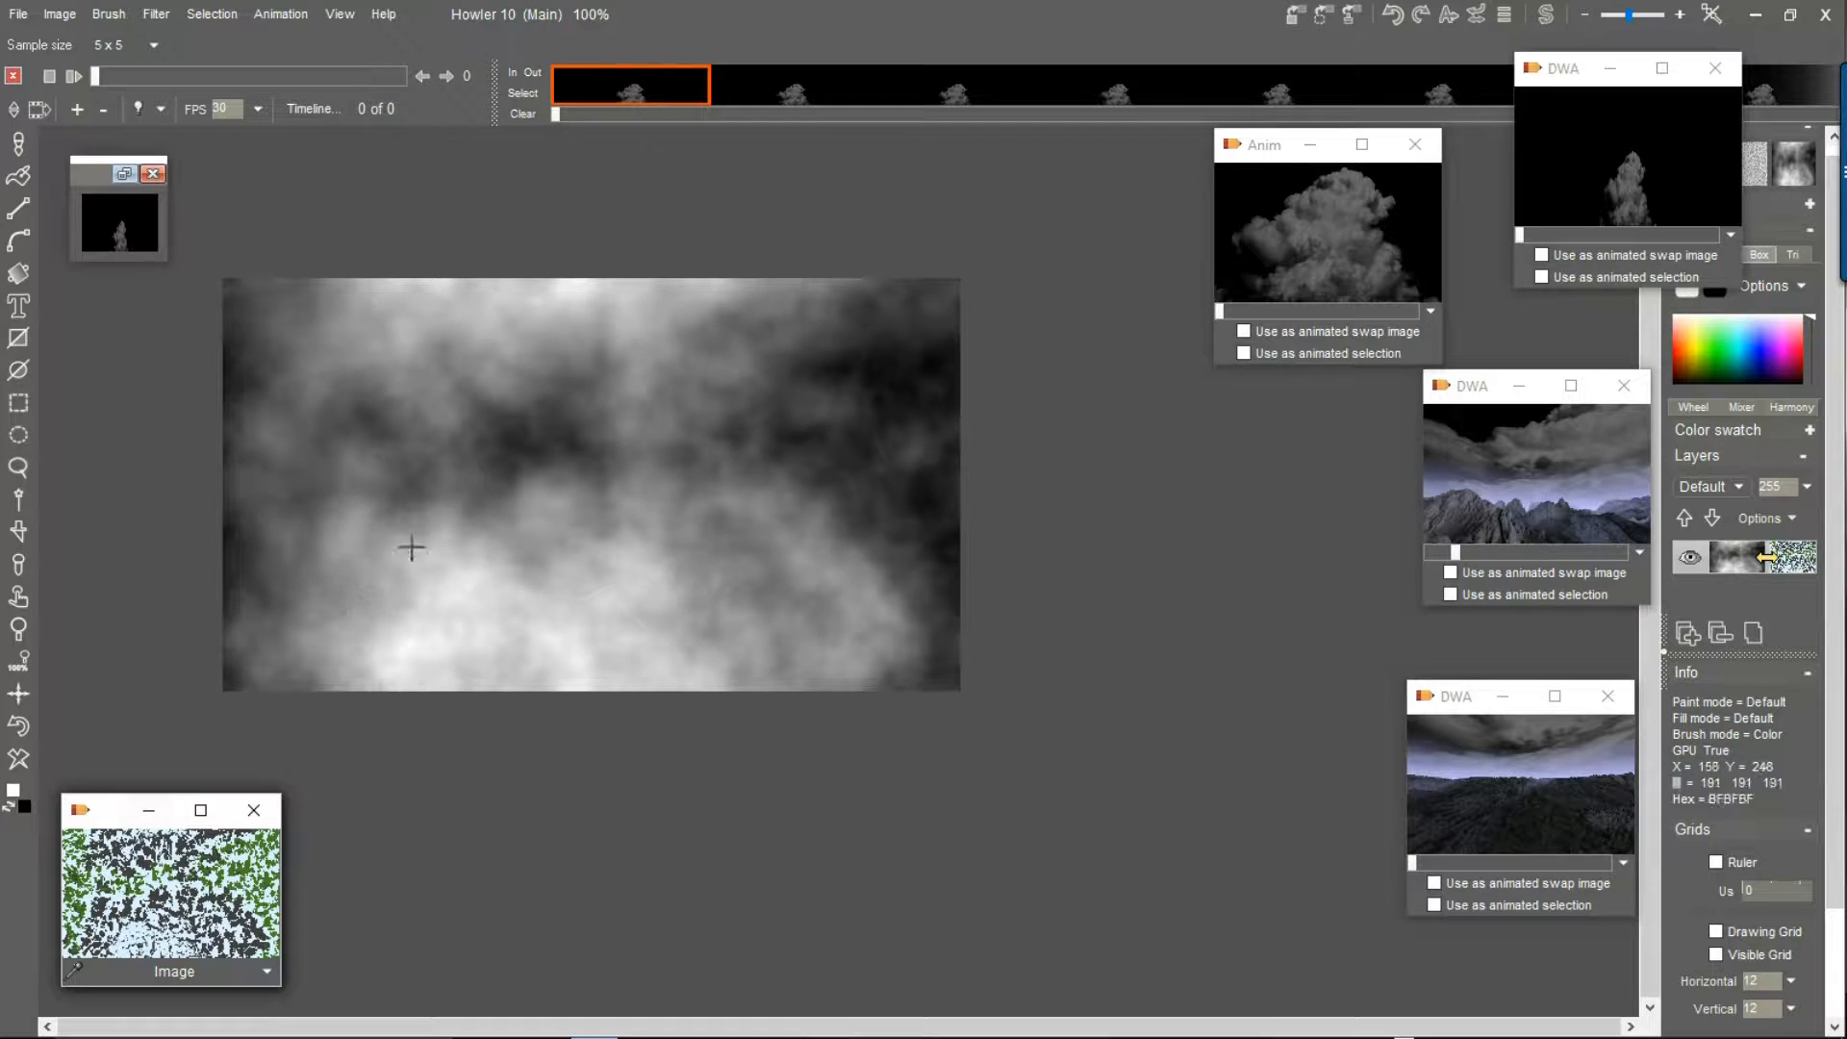
left_click_drag(108, 818, 464, 813)
left_click_drag(108, 817, 767, 815)
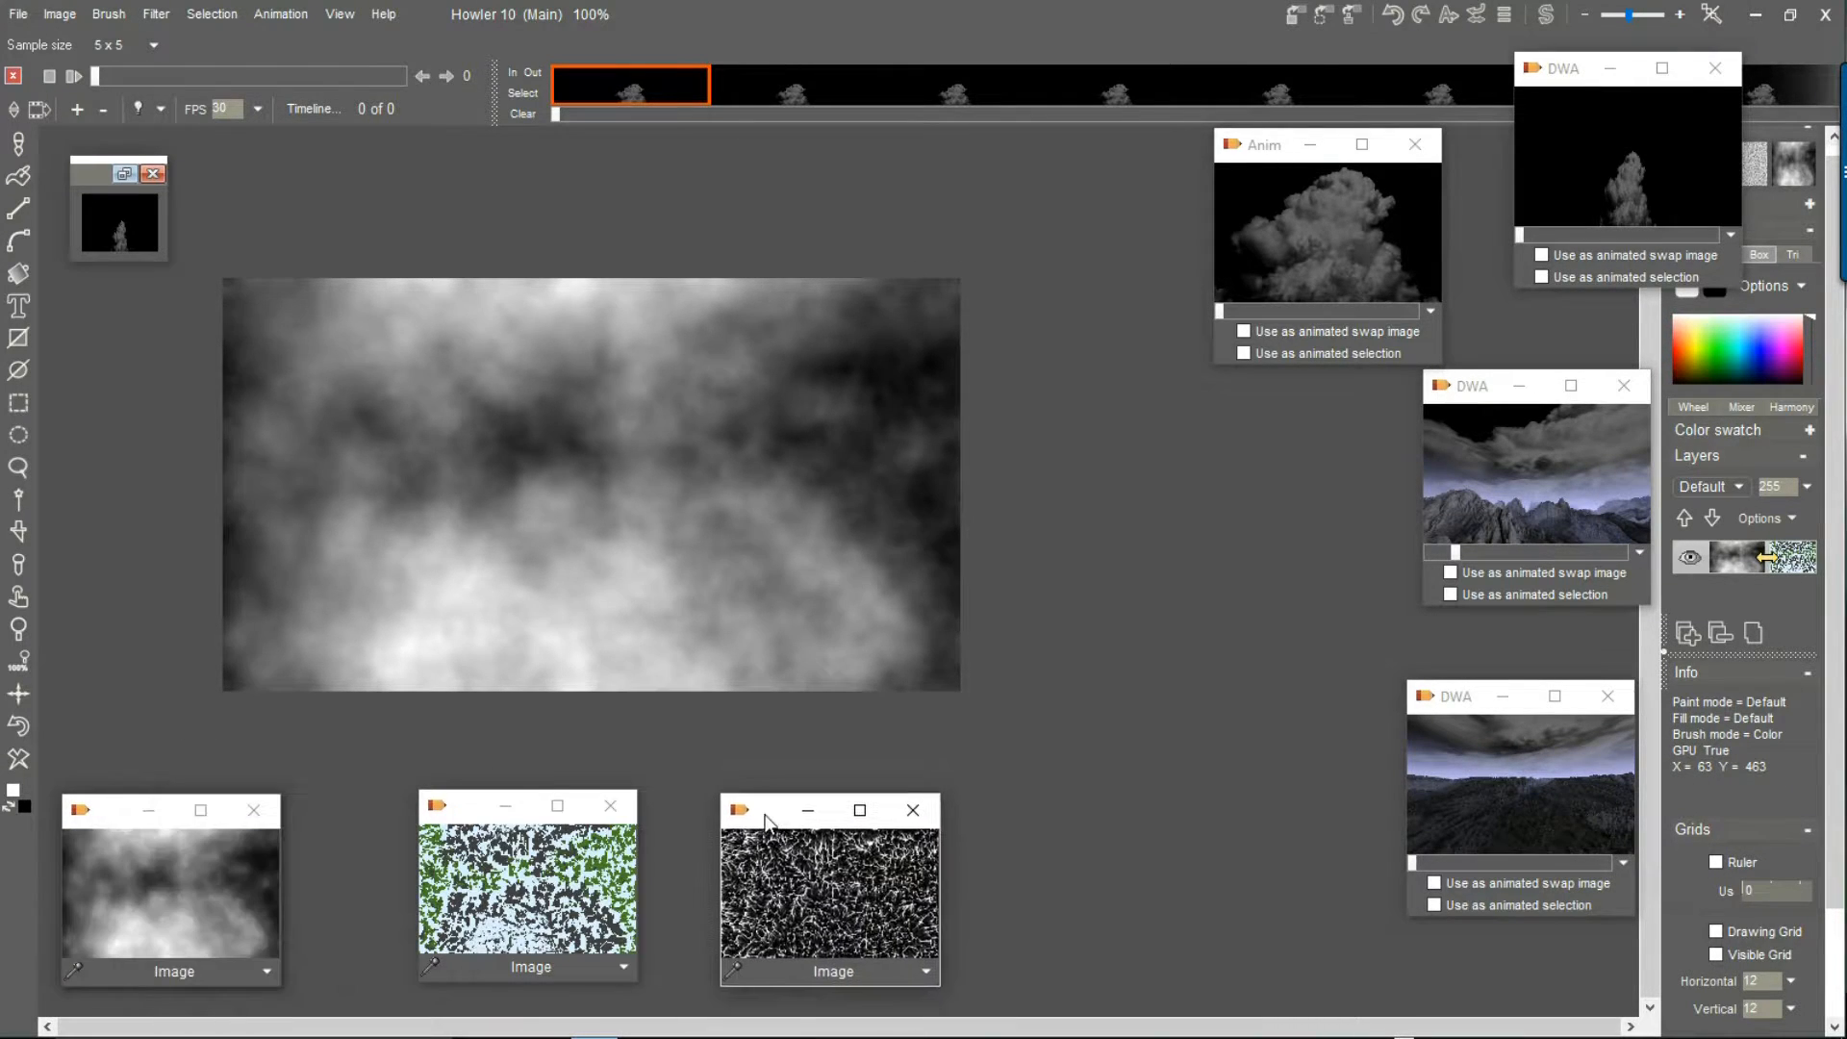
Store a copy of the plasma image and place it above the stored height map for comparison
left_click(59, 14)
left_click(140, 151)
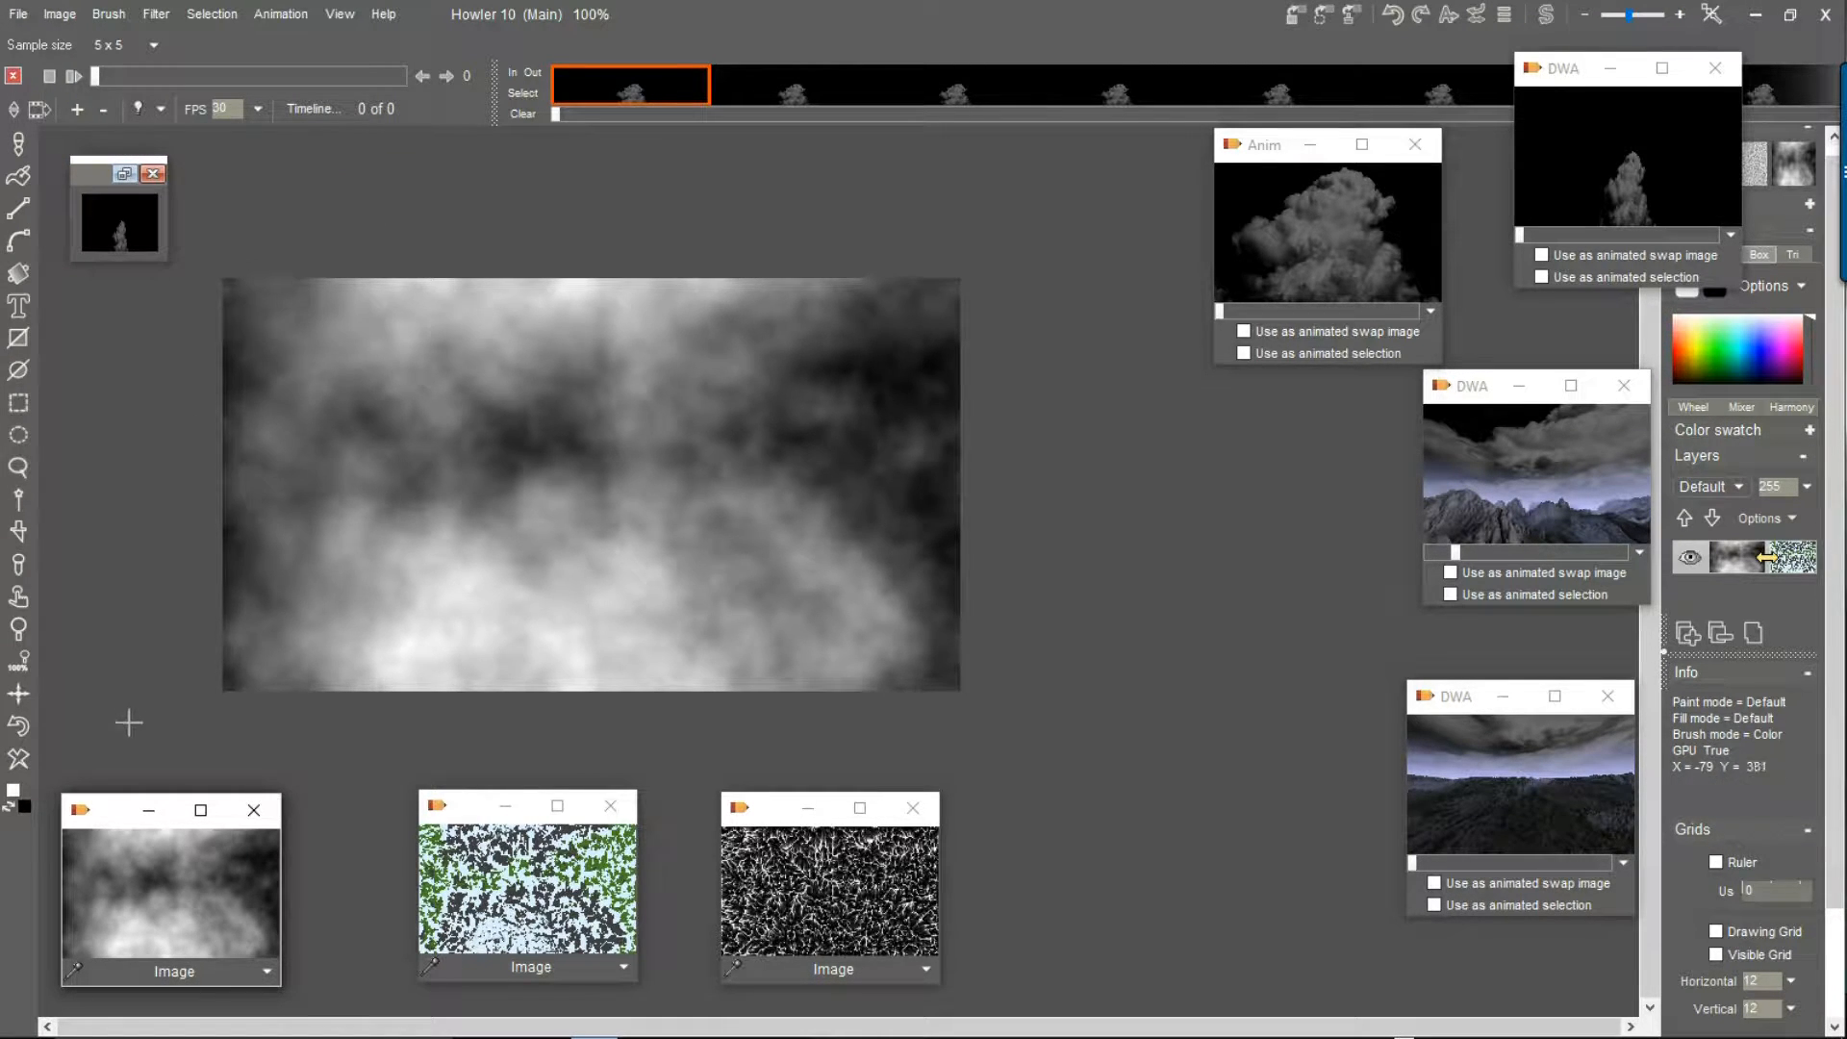
left_click_drag(113, 817, 1118, 442)
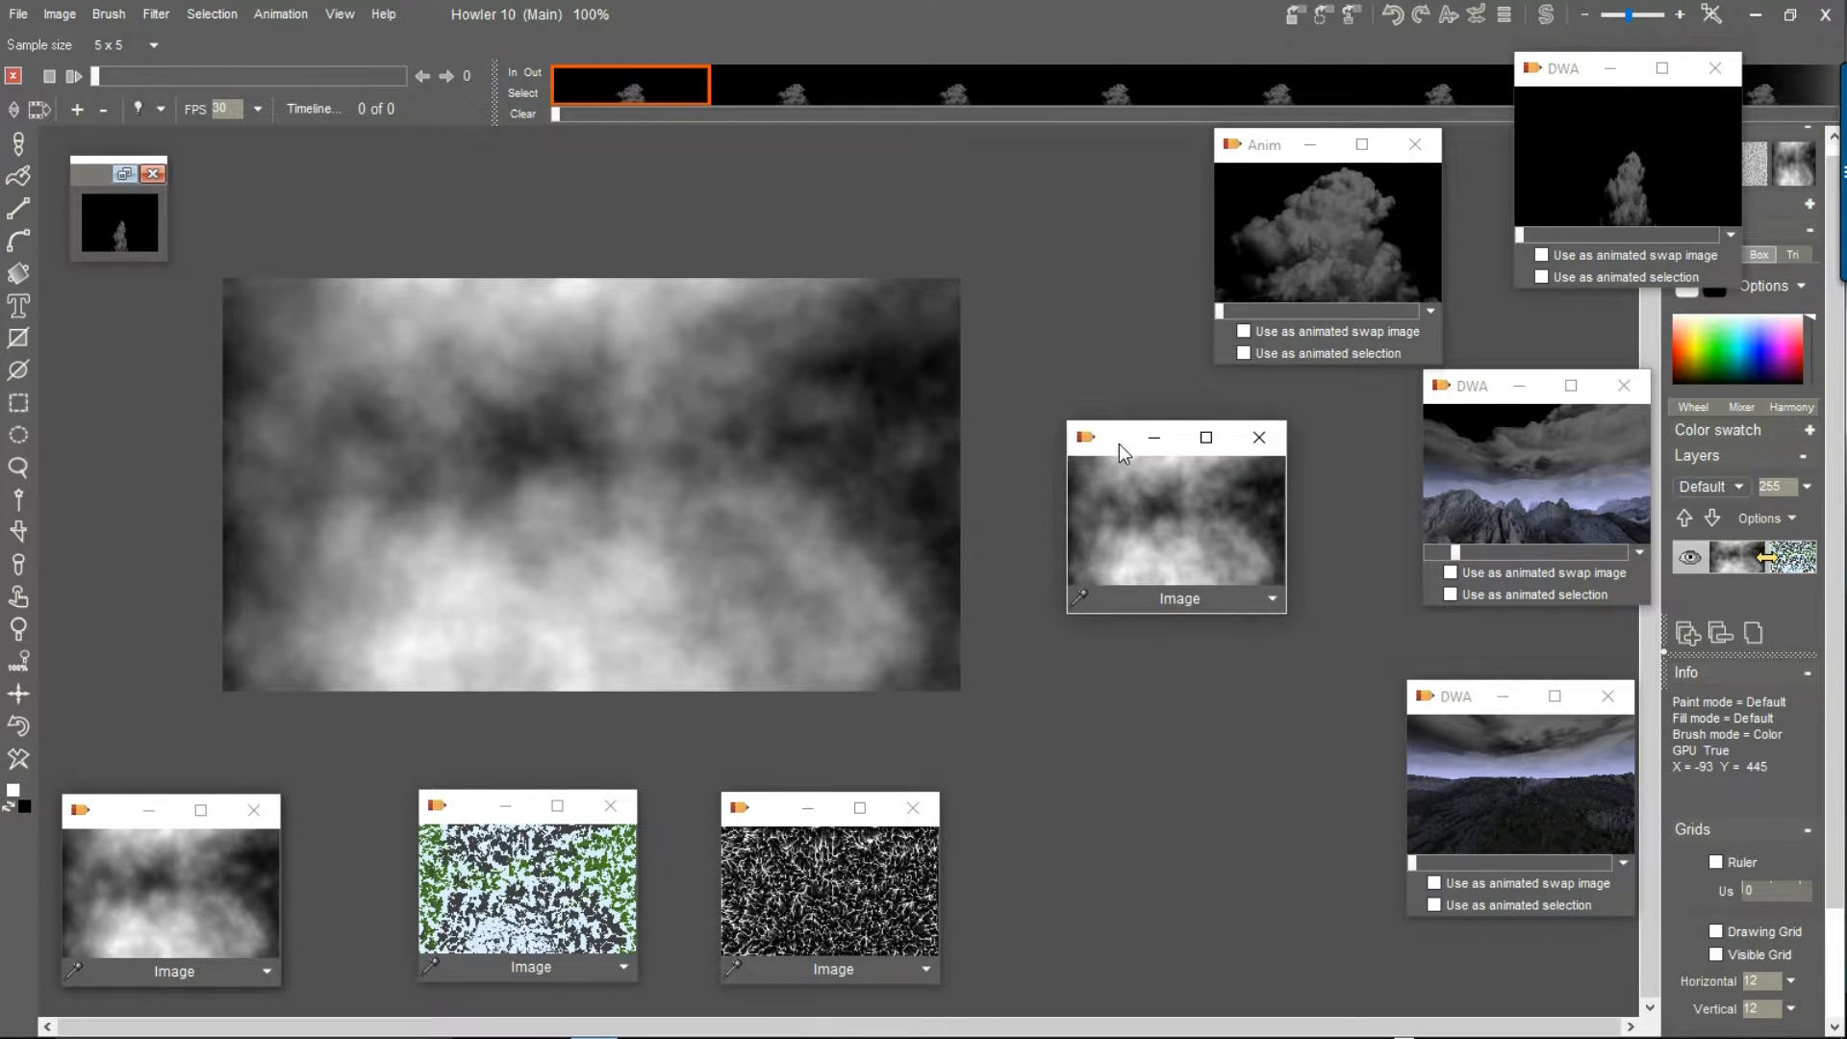
left_click_drag(101, 818, 1113, 660)
Alternate the canvas between the stored plasma image and the eroded height map to compare them up close, ending on the height map
left_click(1143, 508)
left_click(1204, 738)
scroll(852, 493, "up", 8)
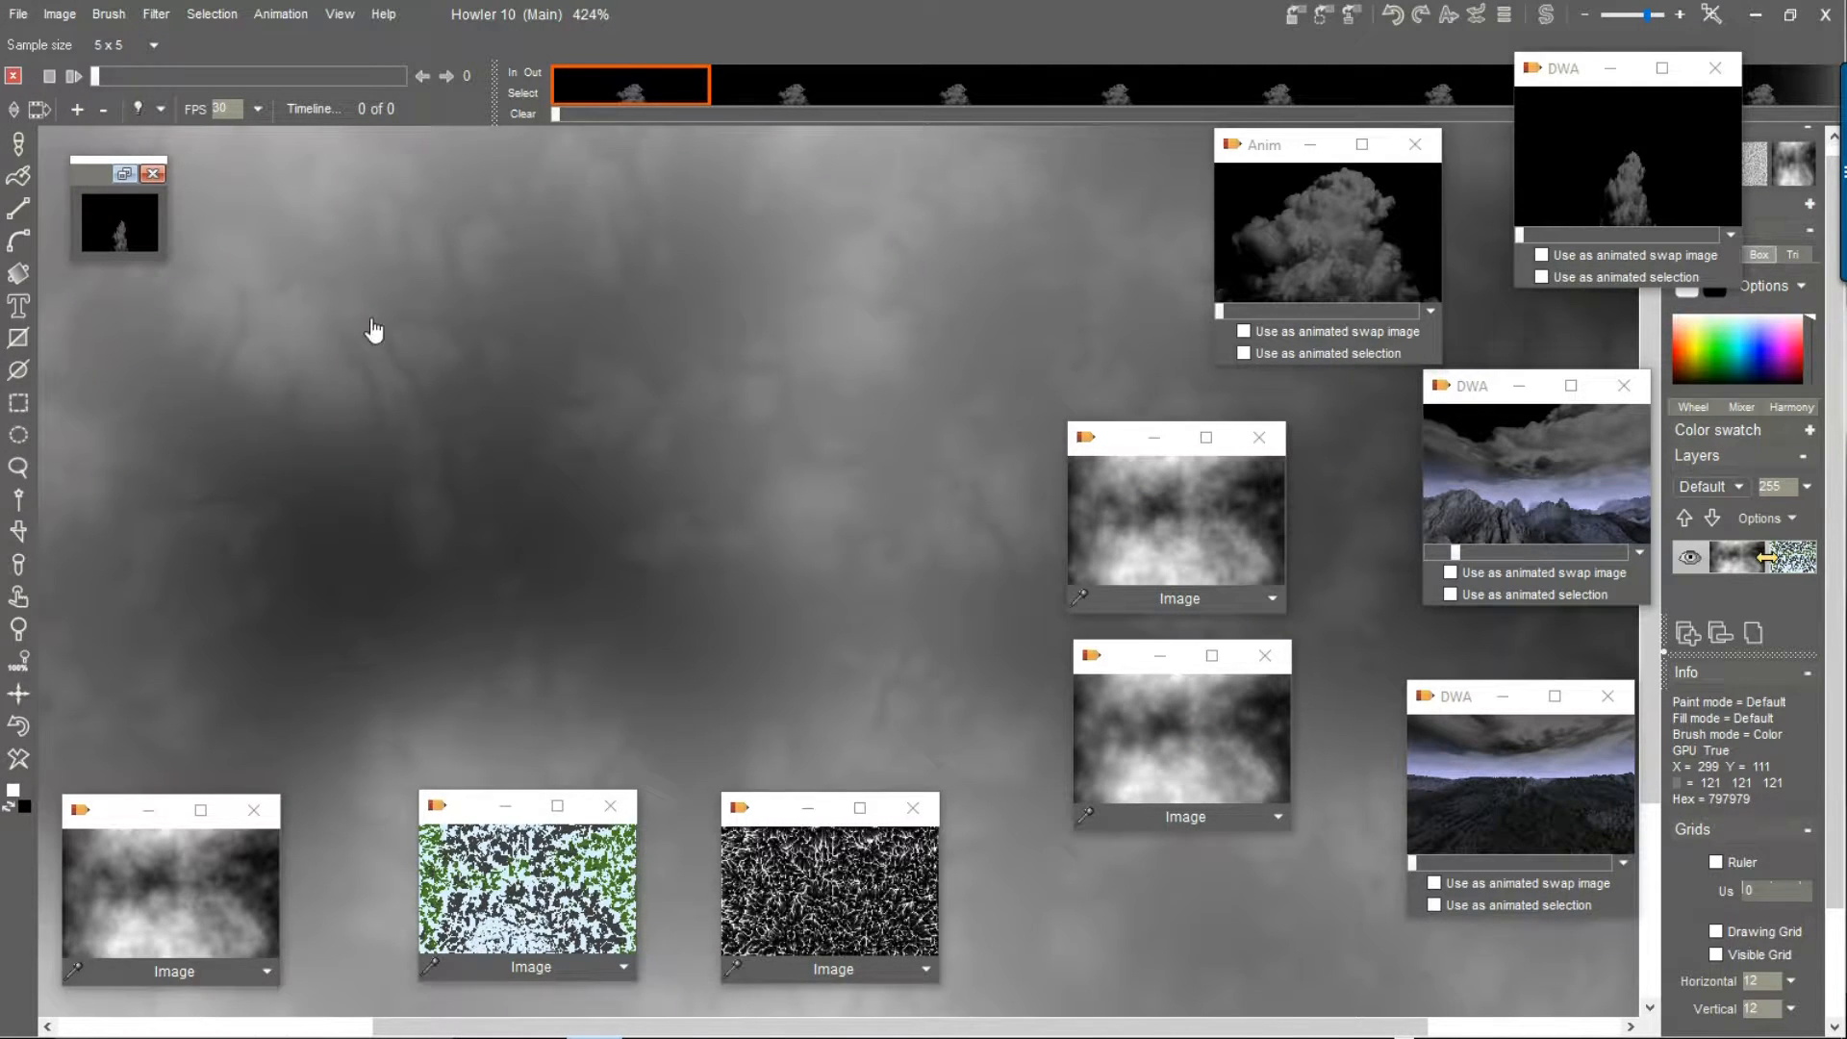
left_click_drag(358, 339, 359, 576)
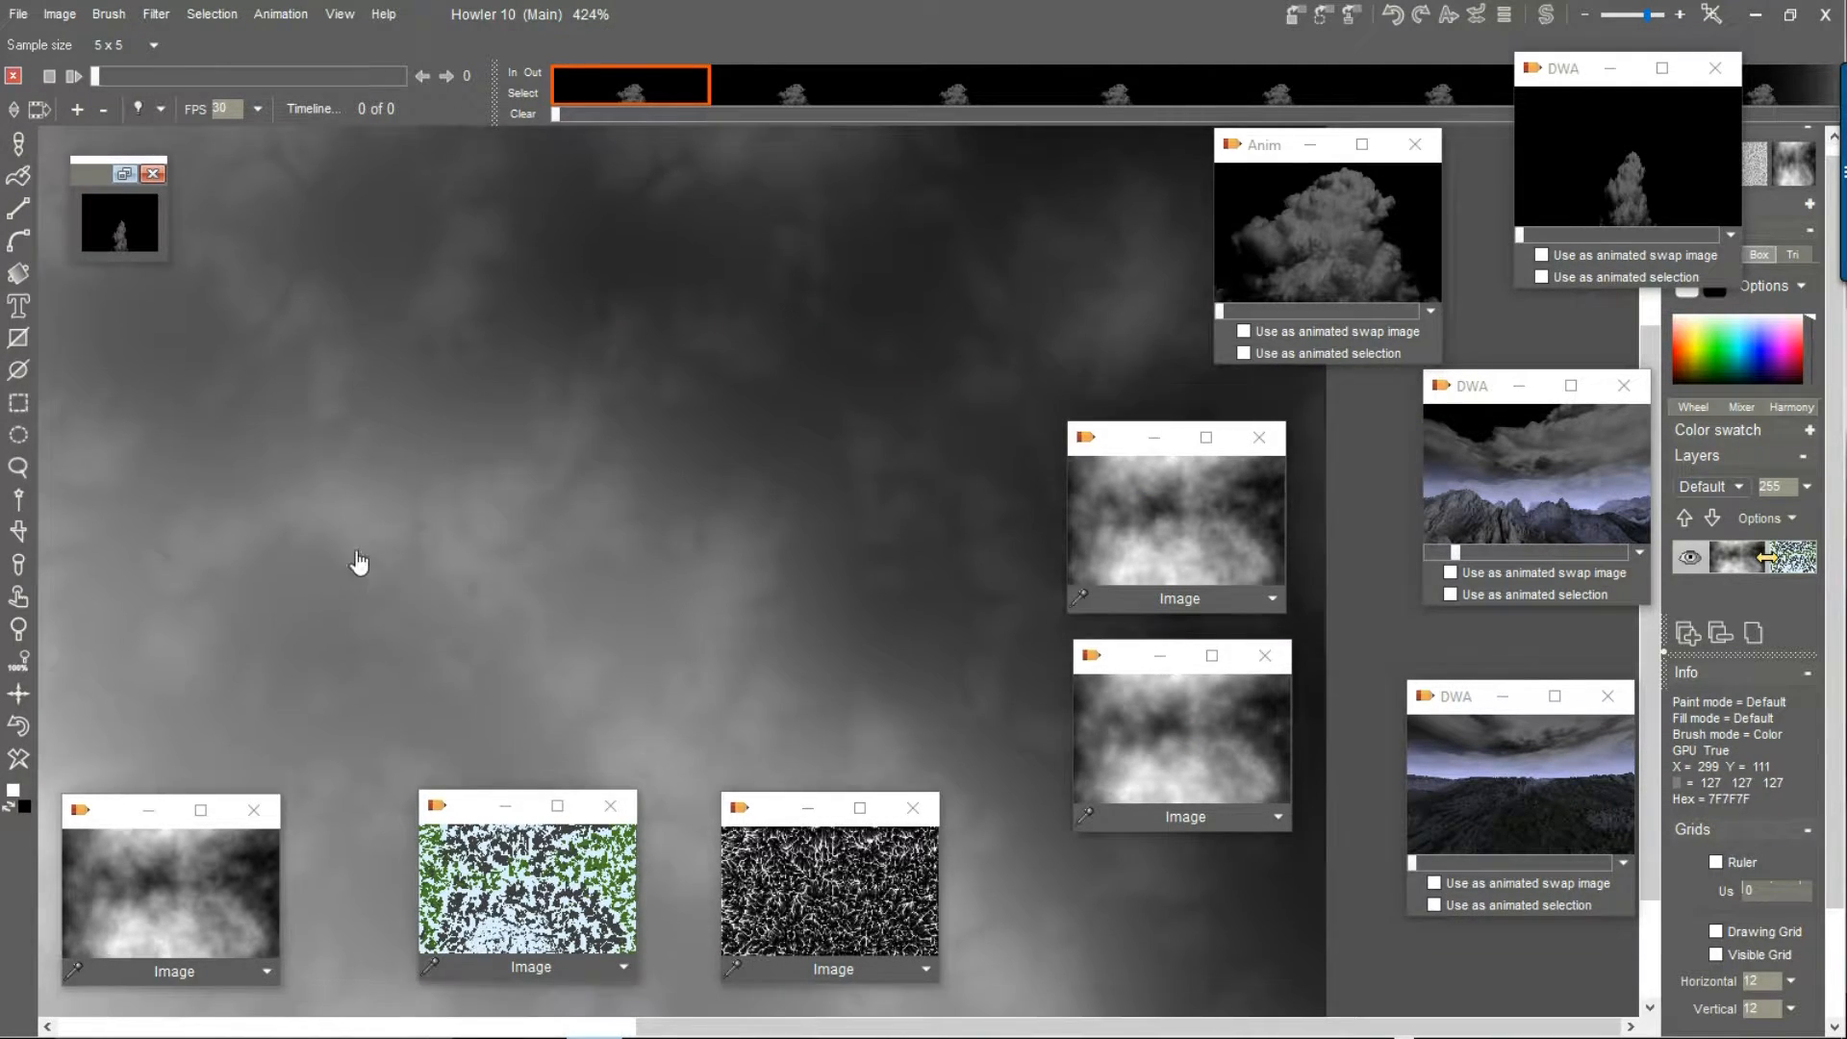
left_click(1182, 524)
left_click(1216, 723)
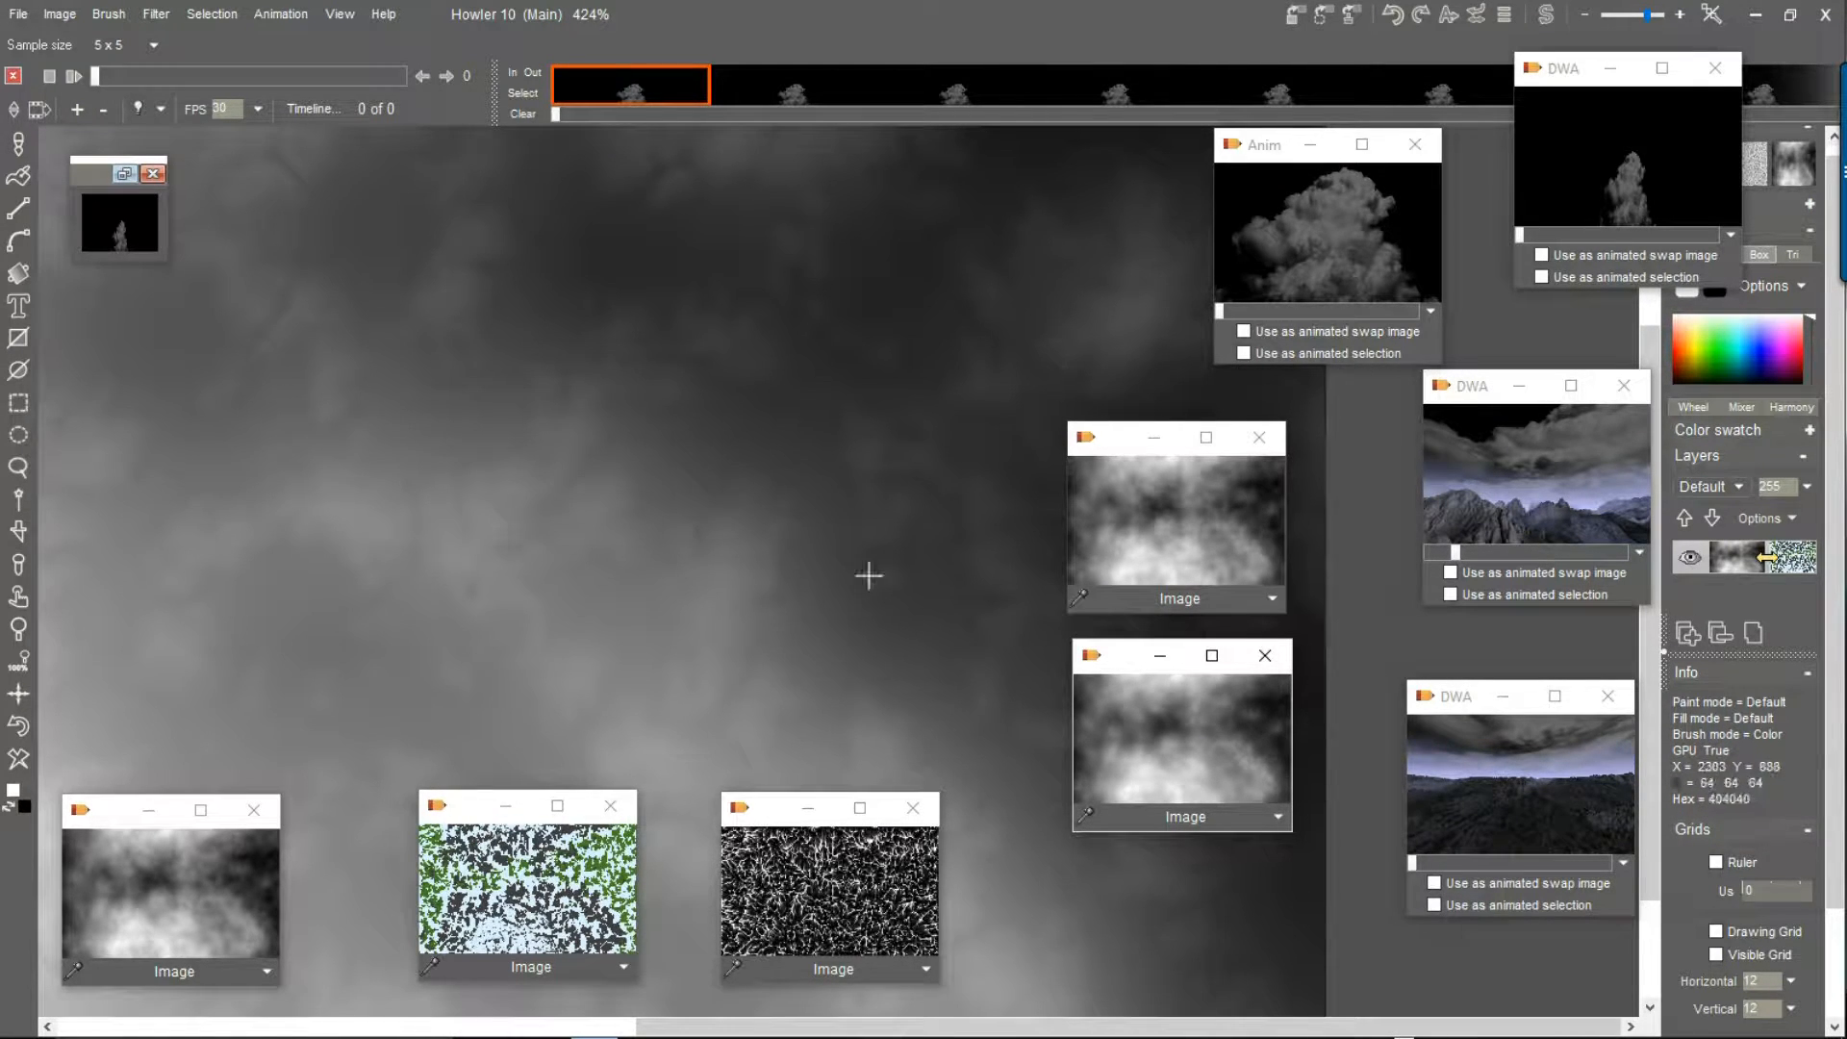
left_click(1170, 517)
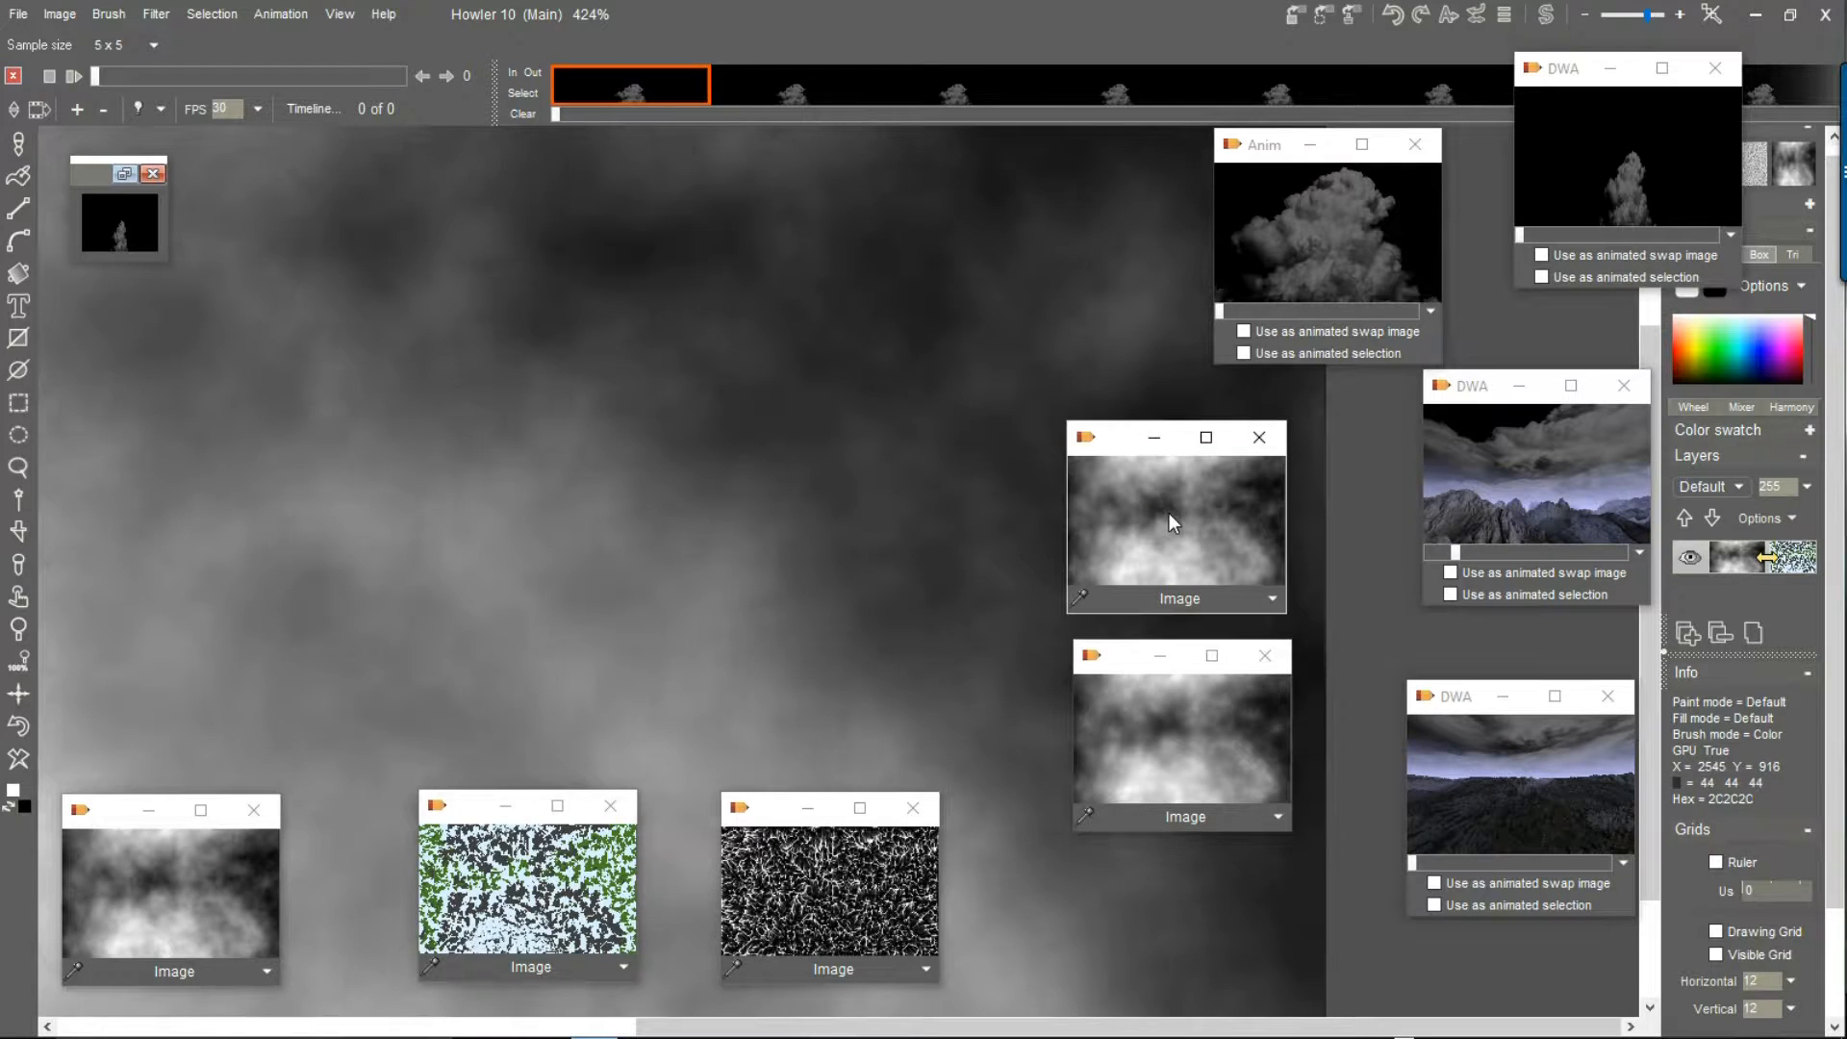
left_click(1159, 730)
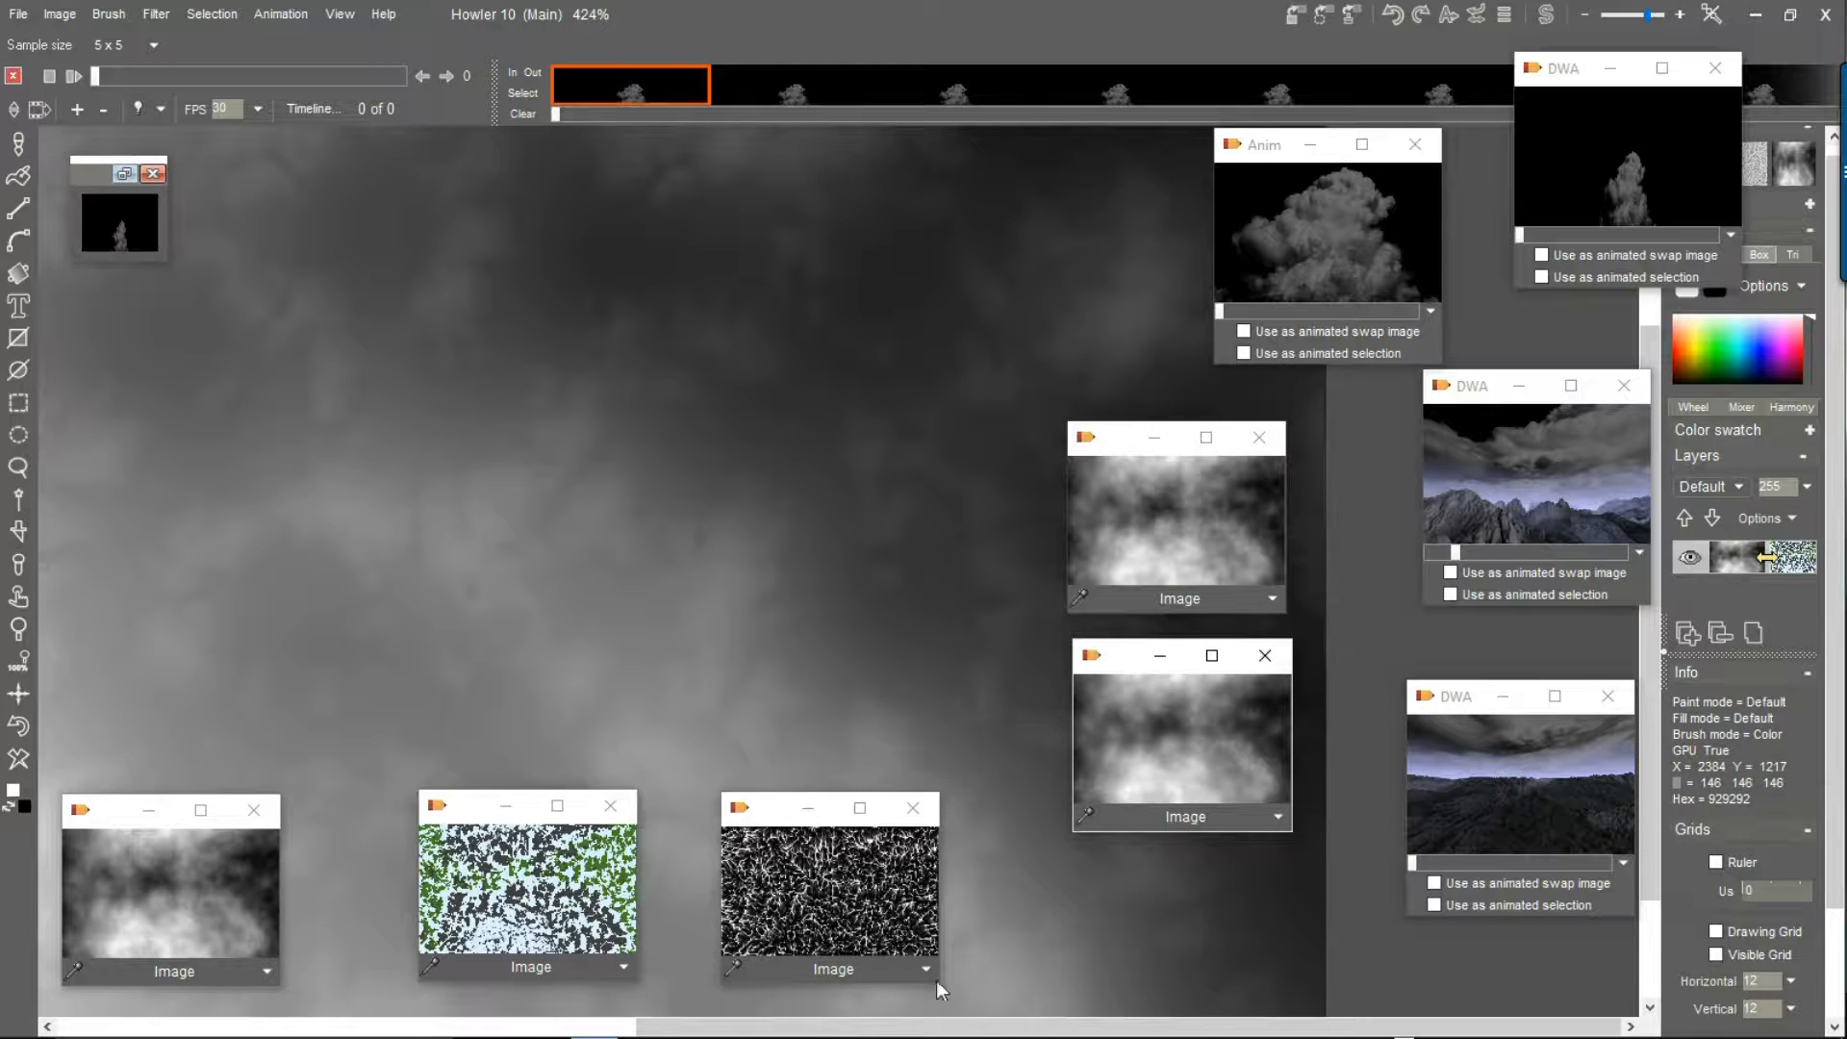
Enlarge the stored erosion image and combine it with the height map on the canvas using Subtract
left_click_drag(767, 817, 748, 635)
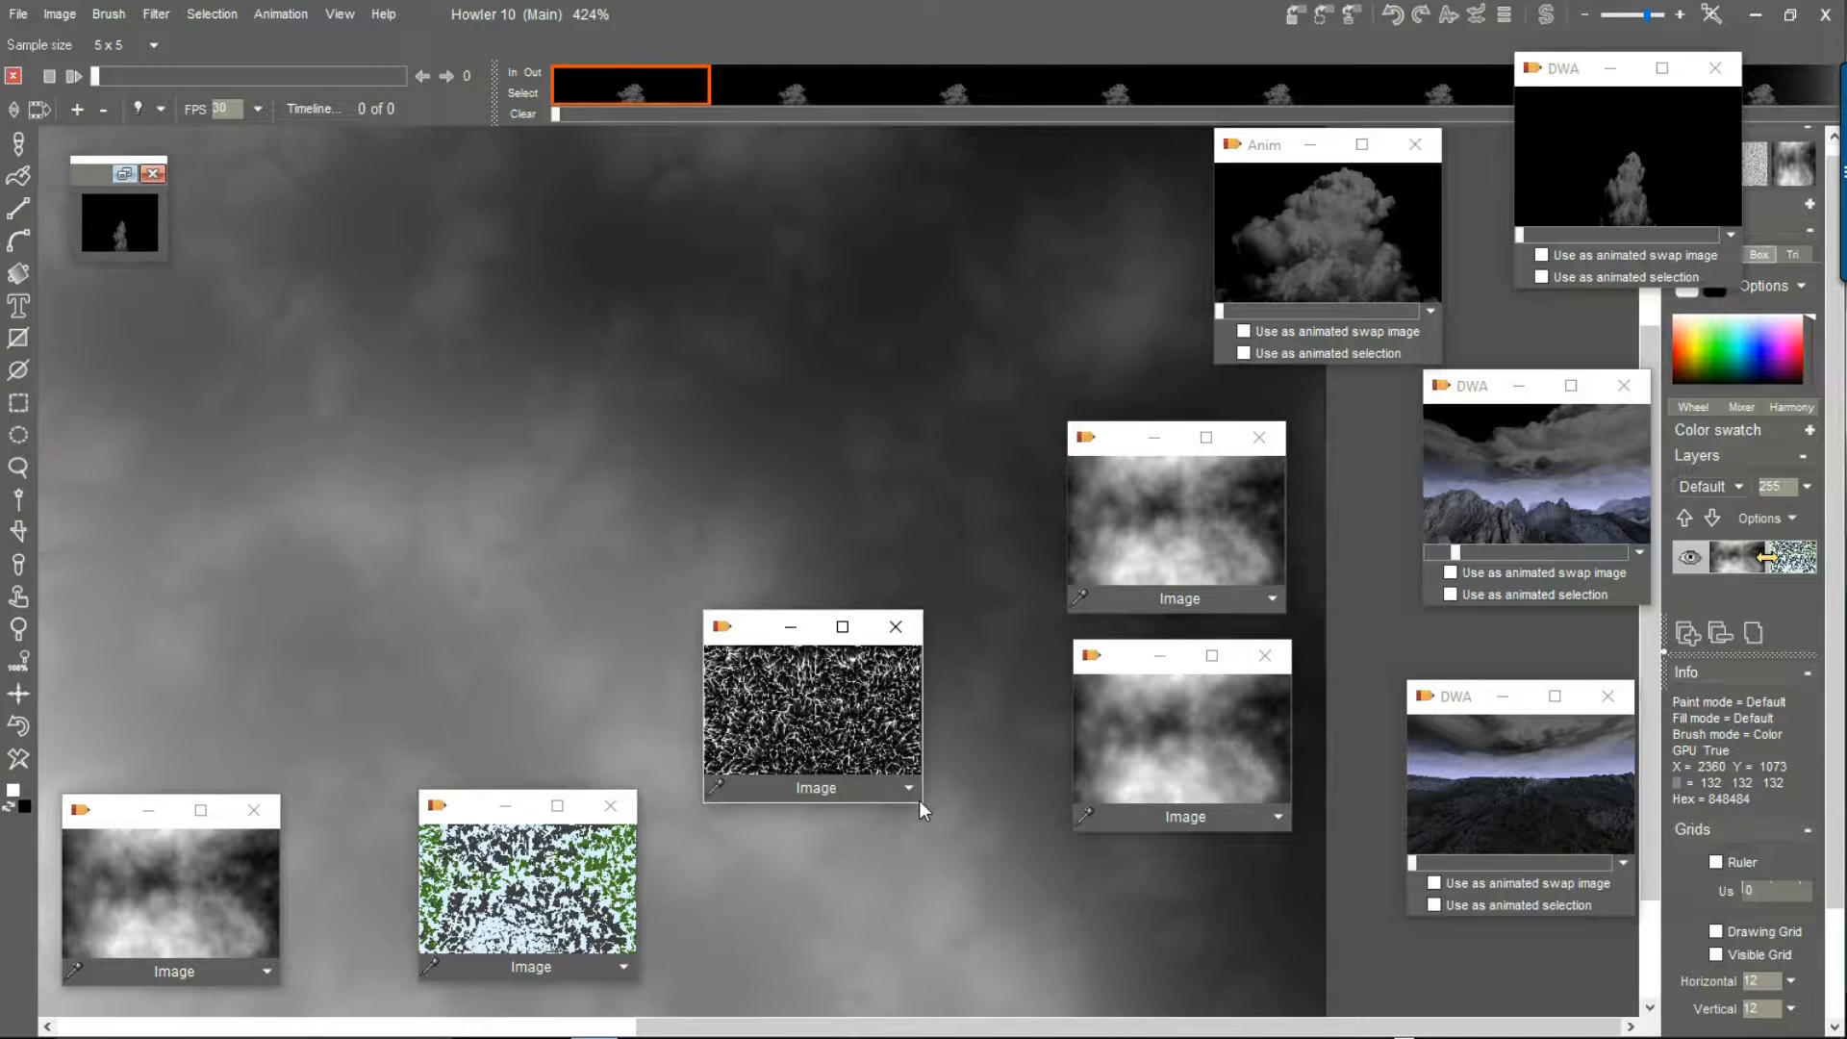
left_click_drag(920, 801, 1015, 892)
left_click(1002, 877)
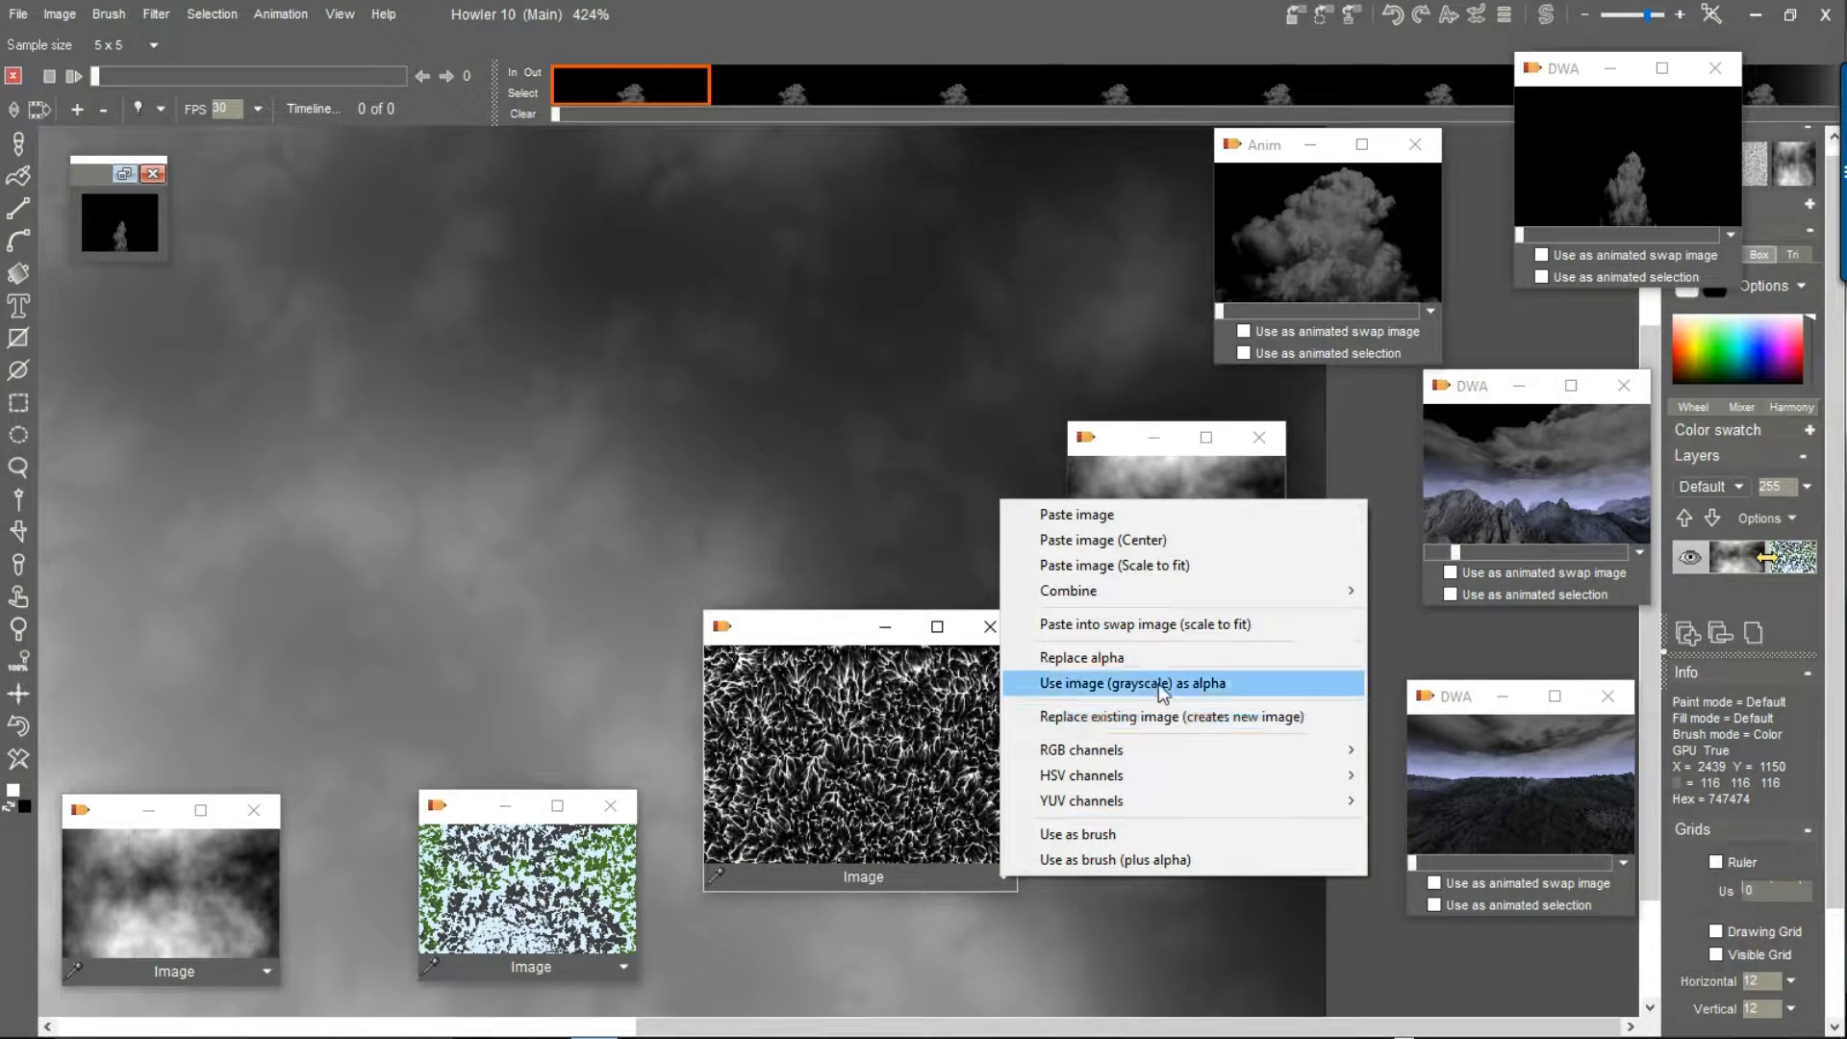
mouse_move(1094, 589)
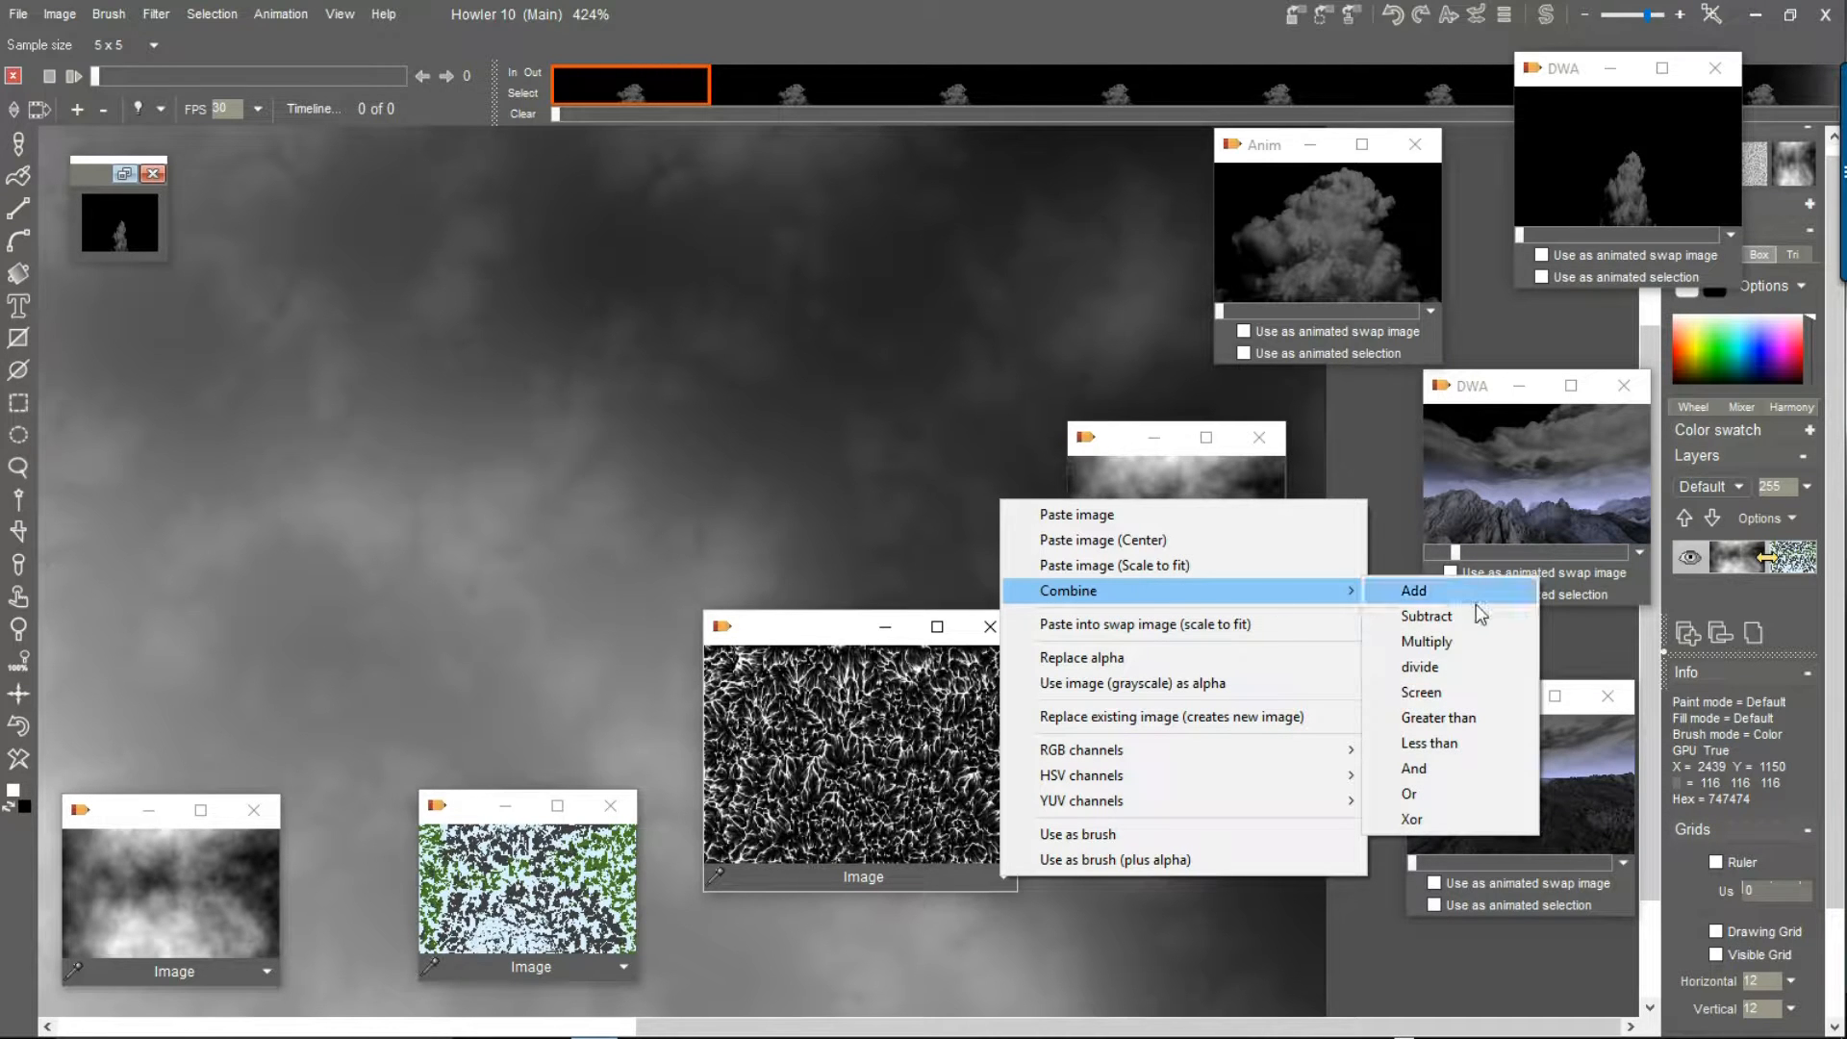
left_click(1453, 620)
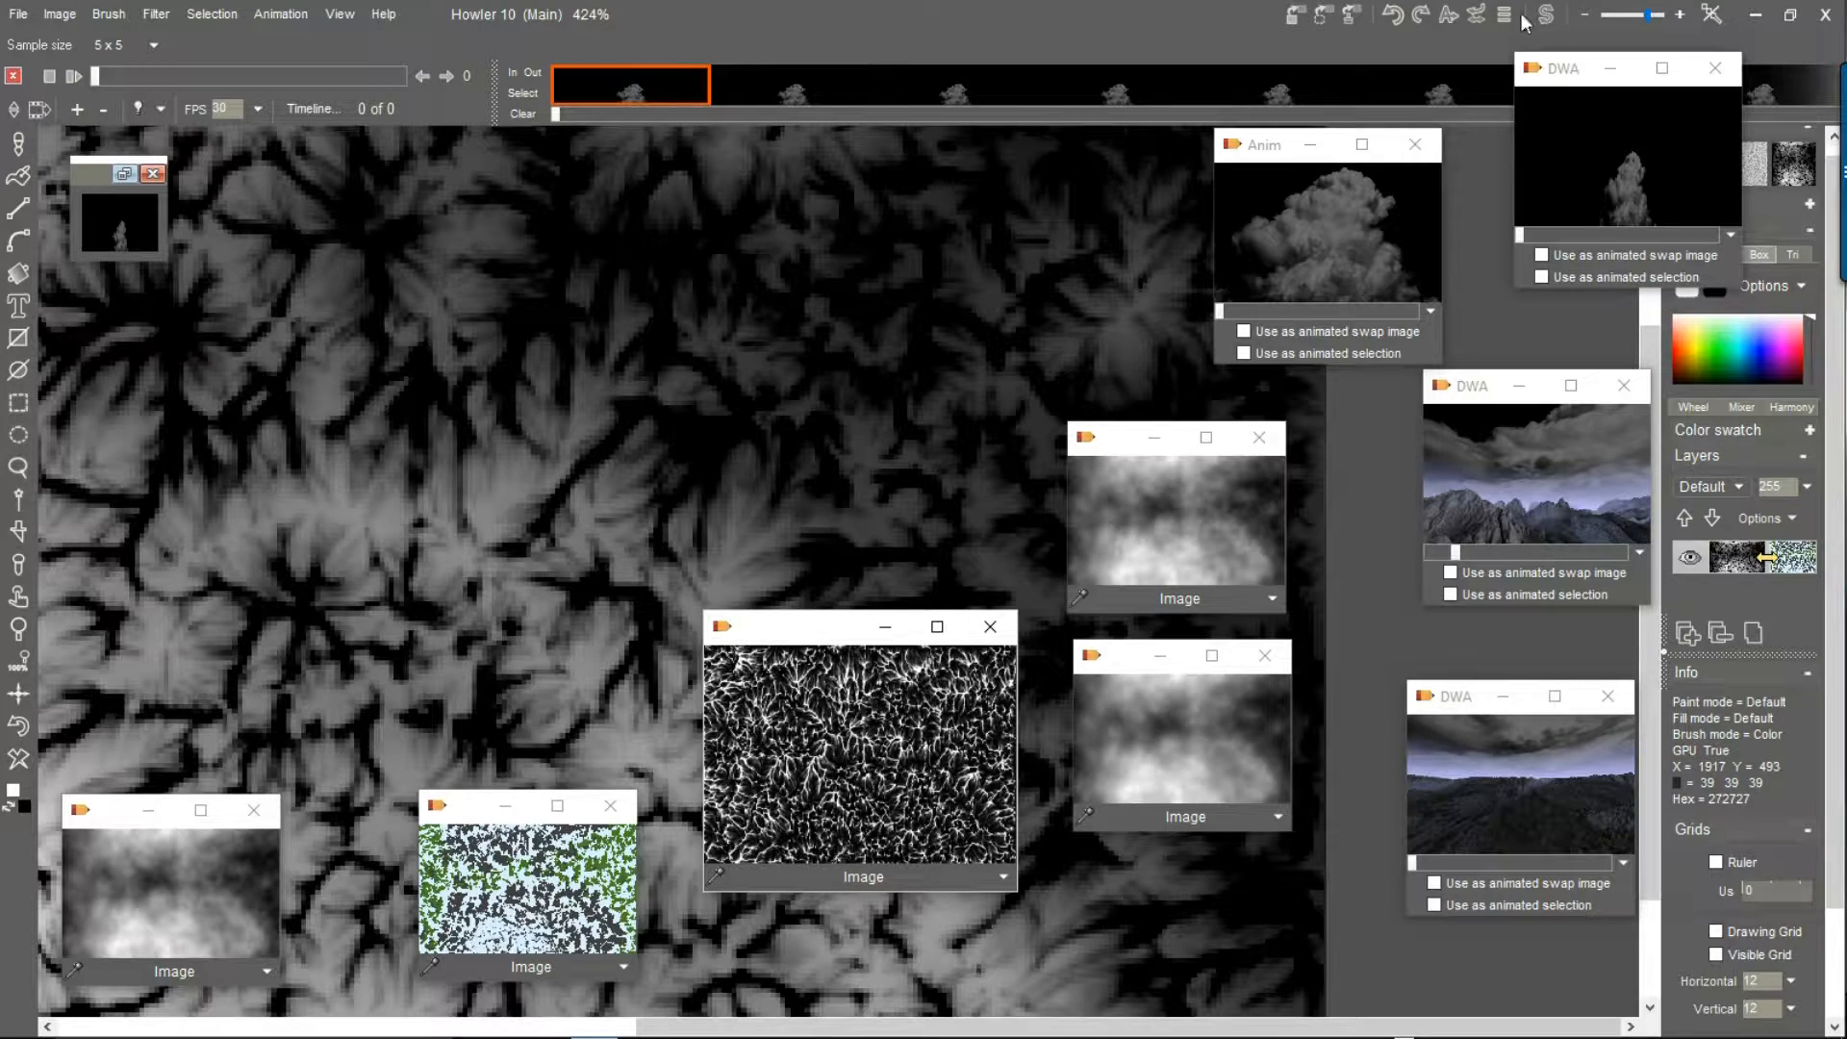
Soften the subtracted erosion channels by partially reverting the effect with Interactive undo
left_click(1477, 15)
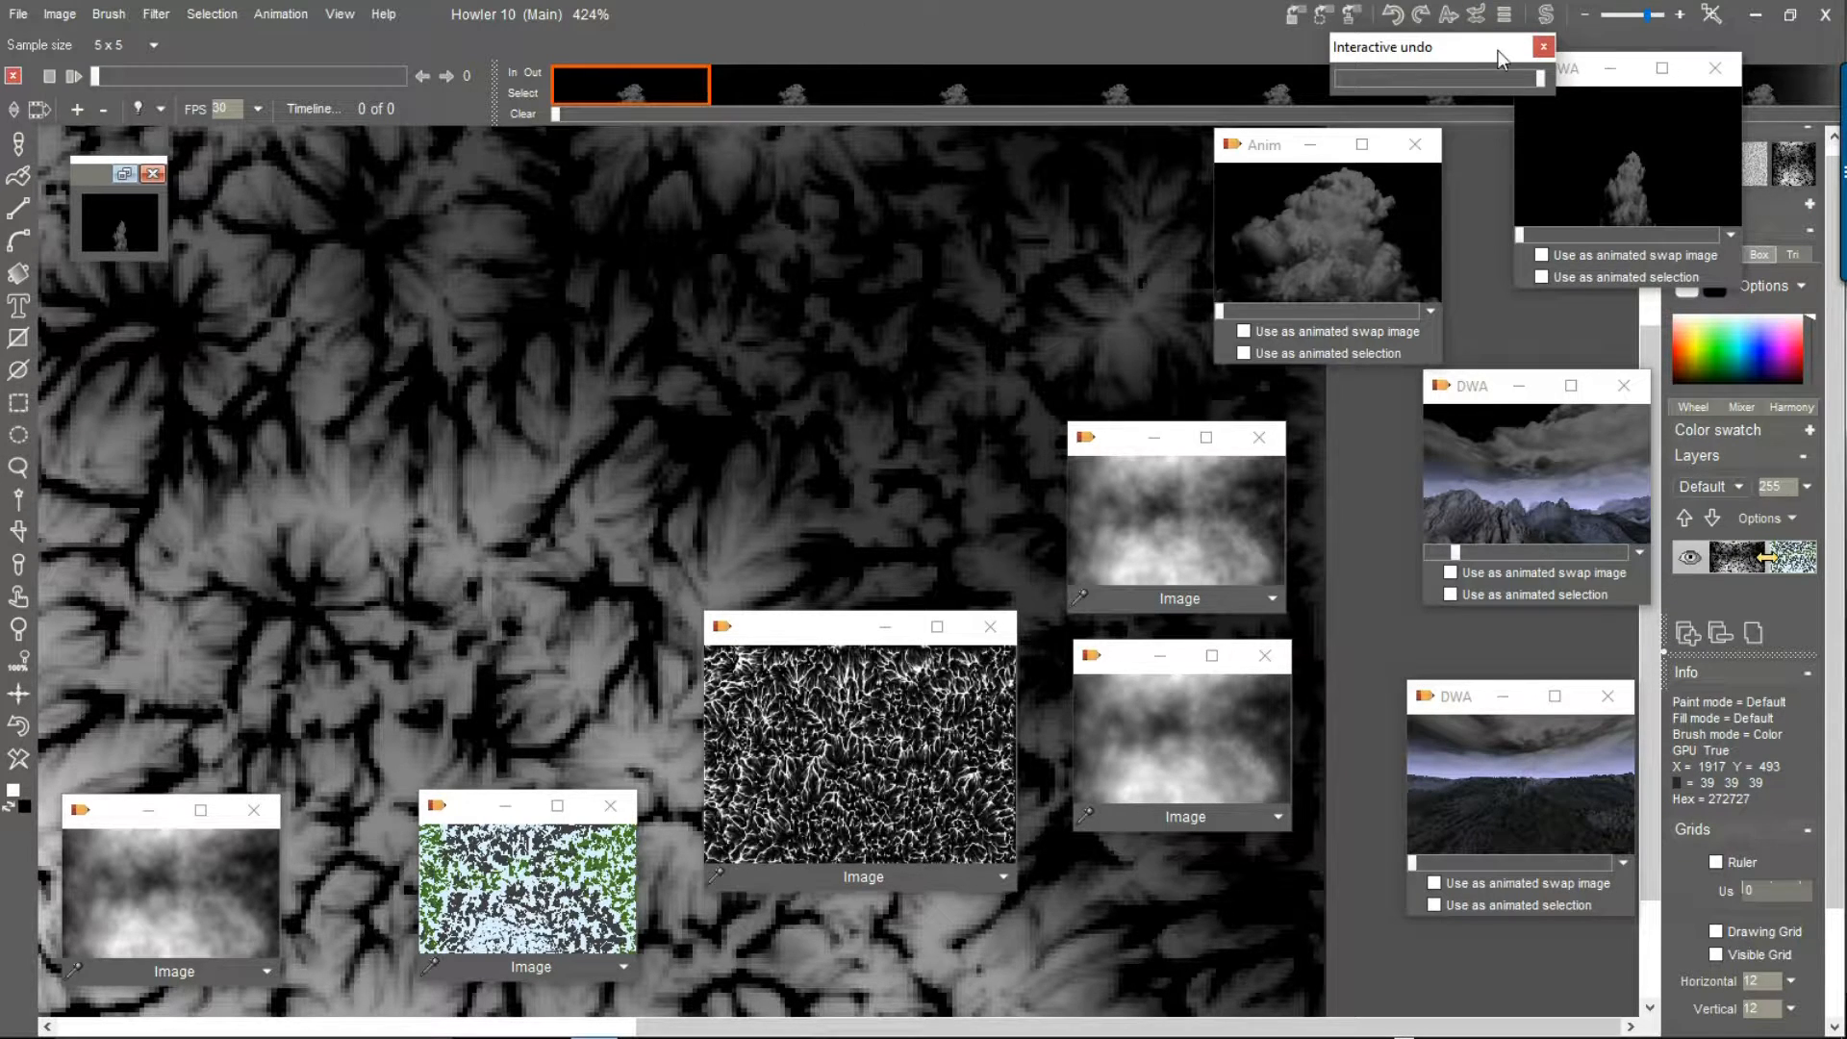
left_click_drag(1532, 75, 1406, 89)
left_click(1059, 23)
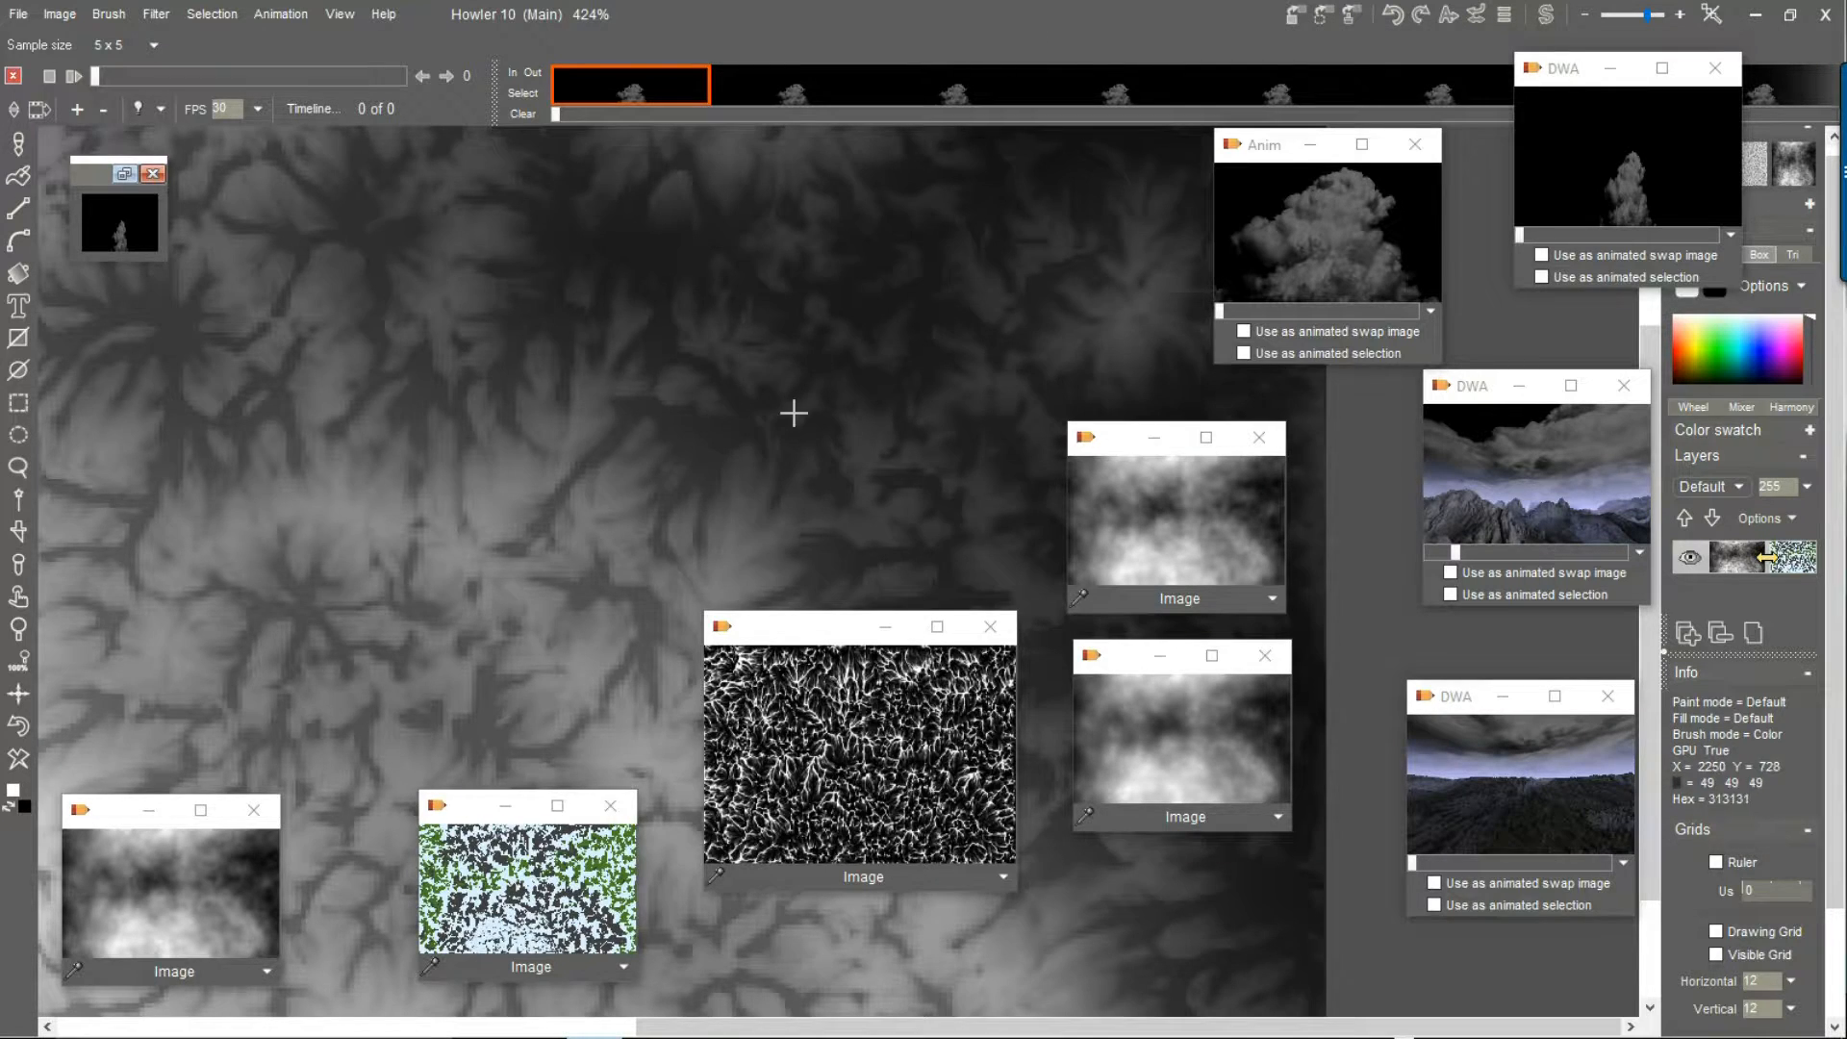
scroll(781, 413, "down", 2)
scroll(781, 413, "down", 2)
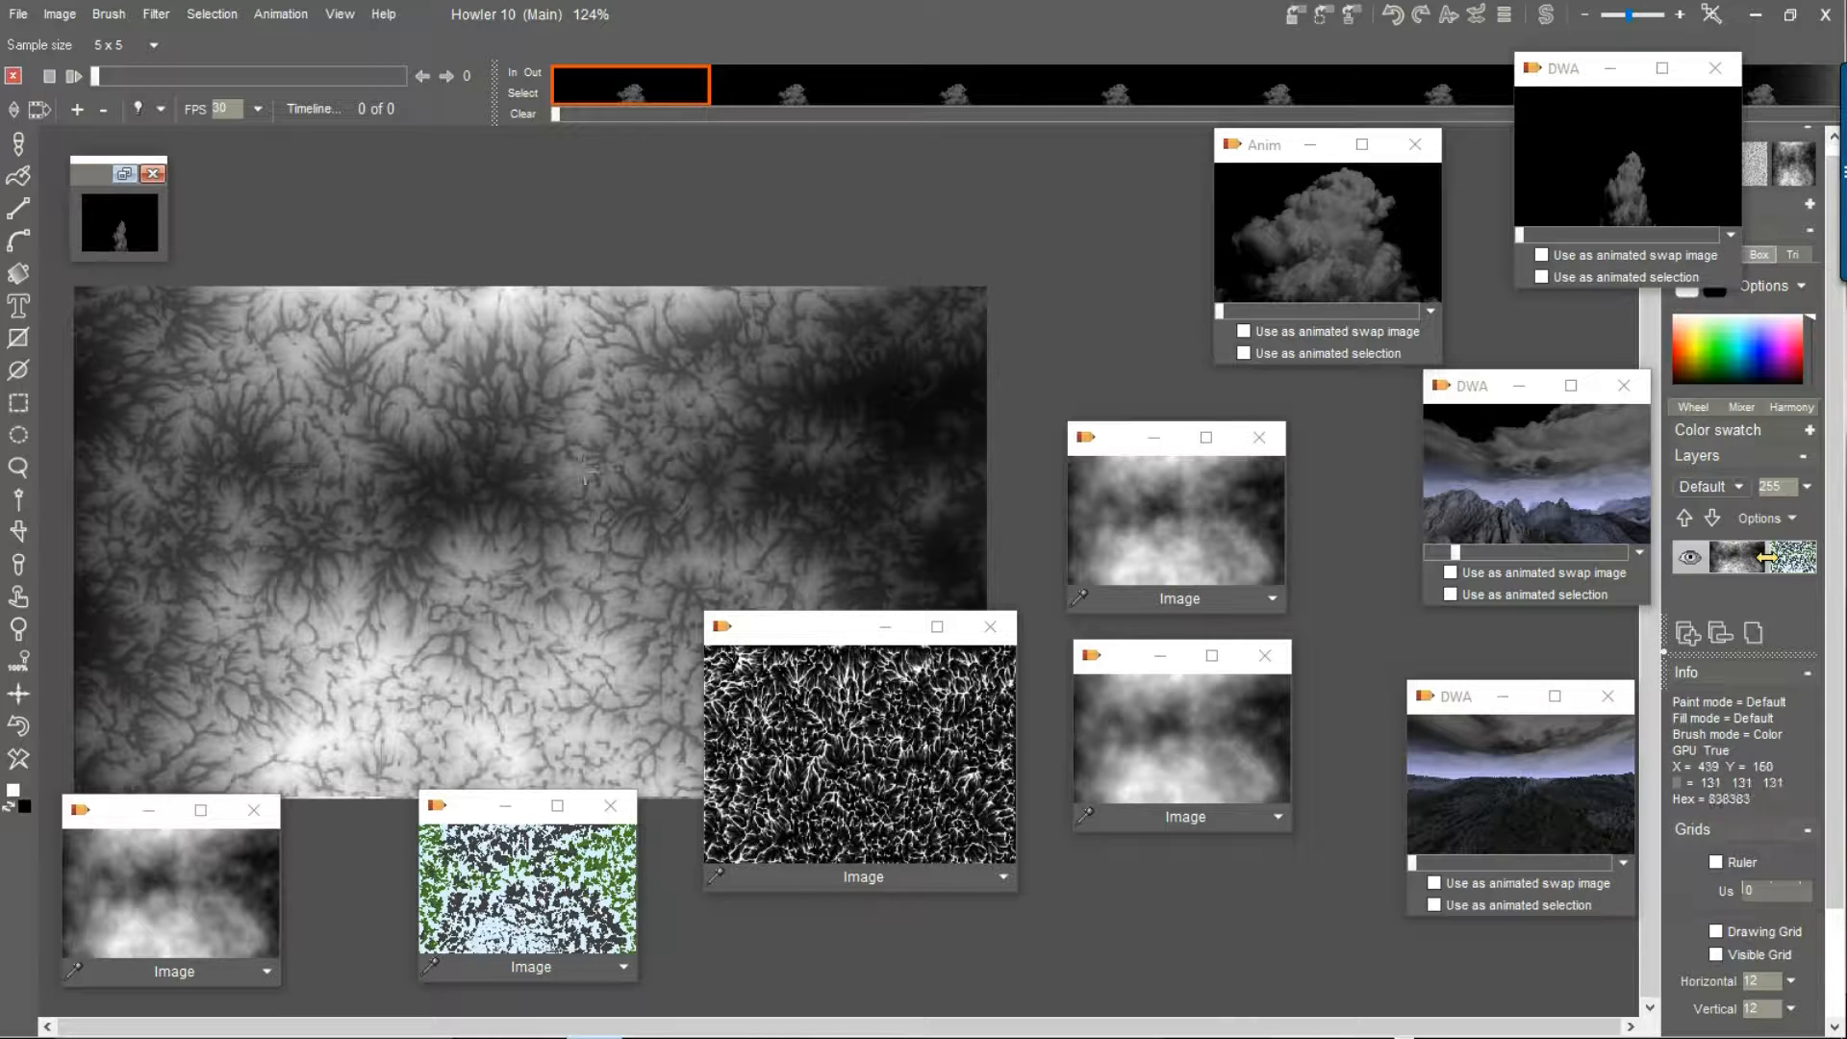
Shrink the stored erosion image and move it back beside the stored texture
left_click_drag(768, 635, 815, 720)
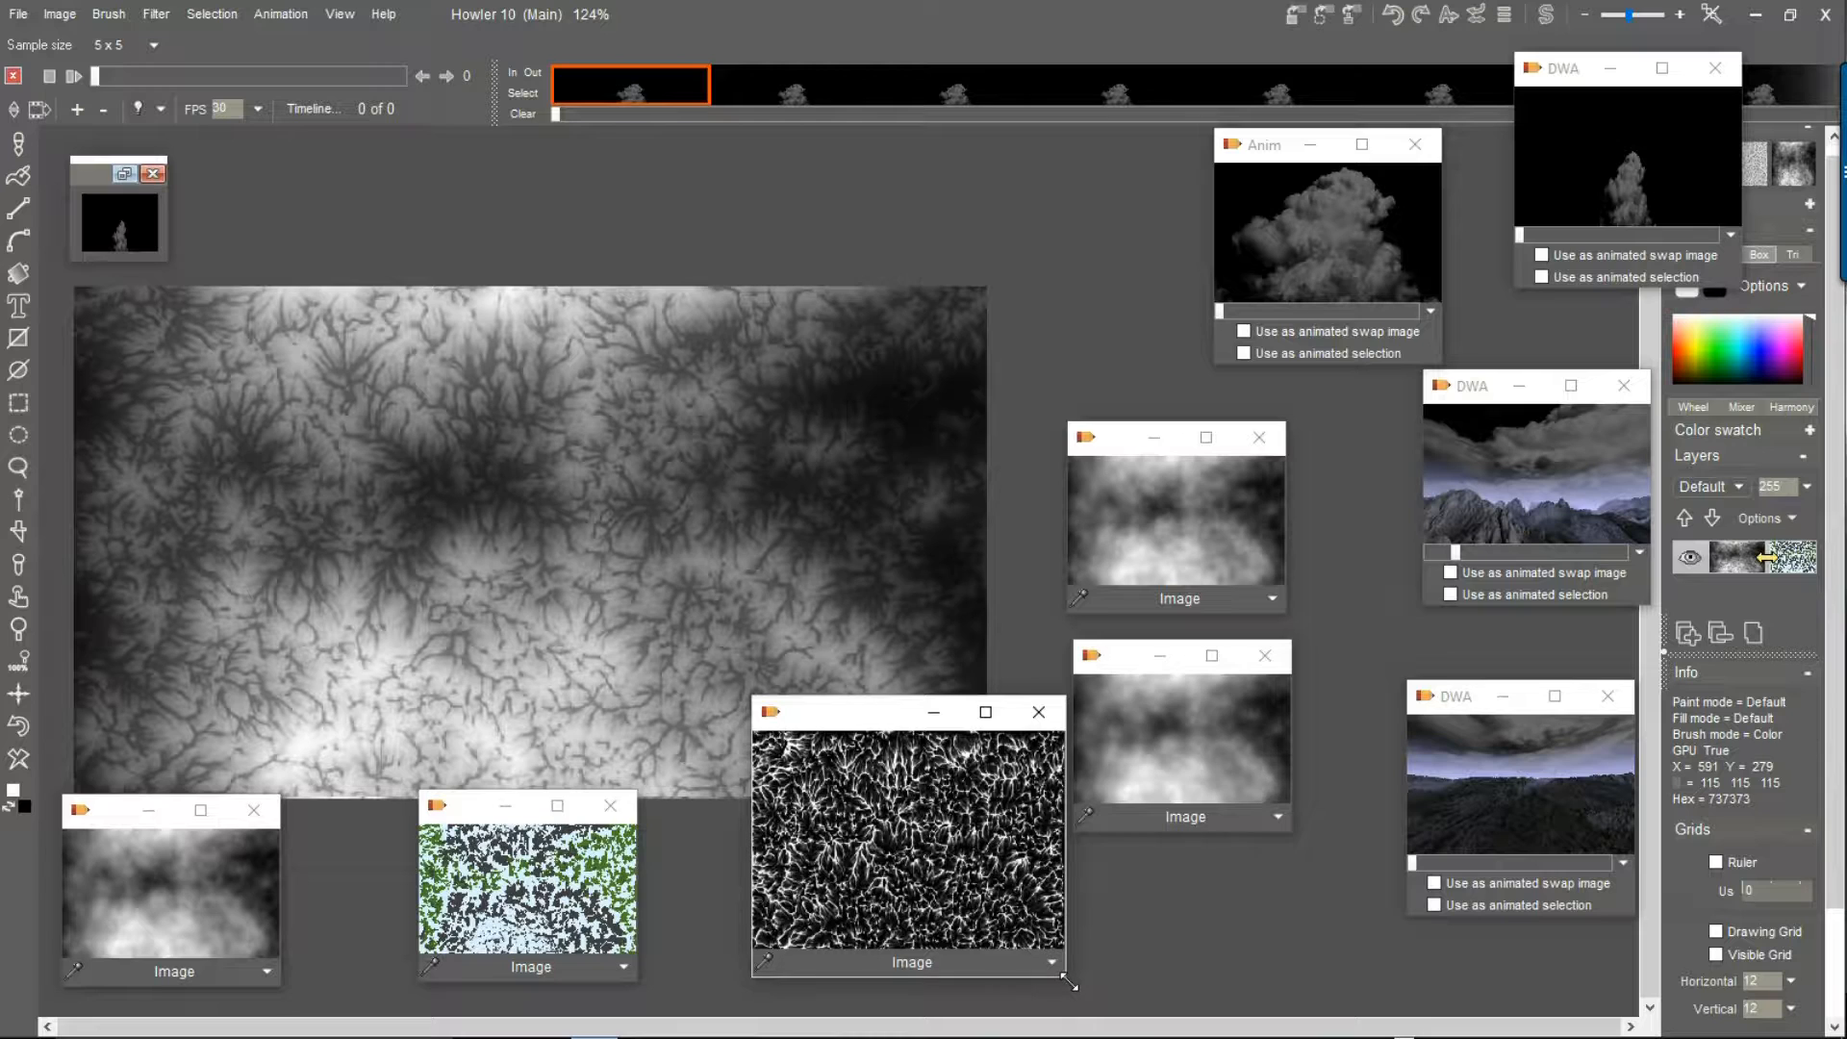
left_click_drag(1068, 984, 980, 906)
left_click_drag(802, 717, 853, 802)
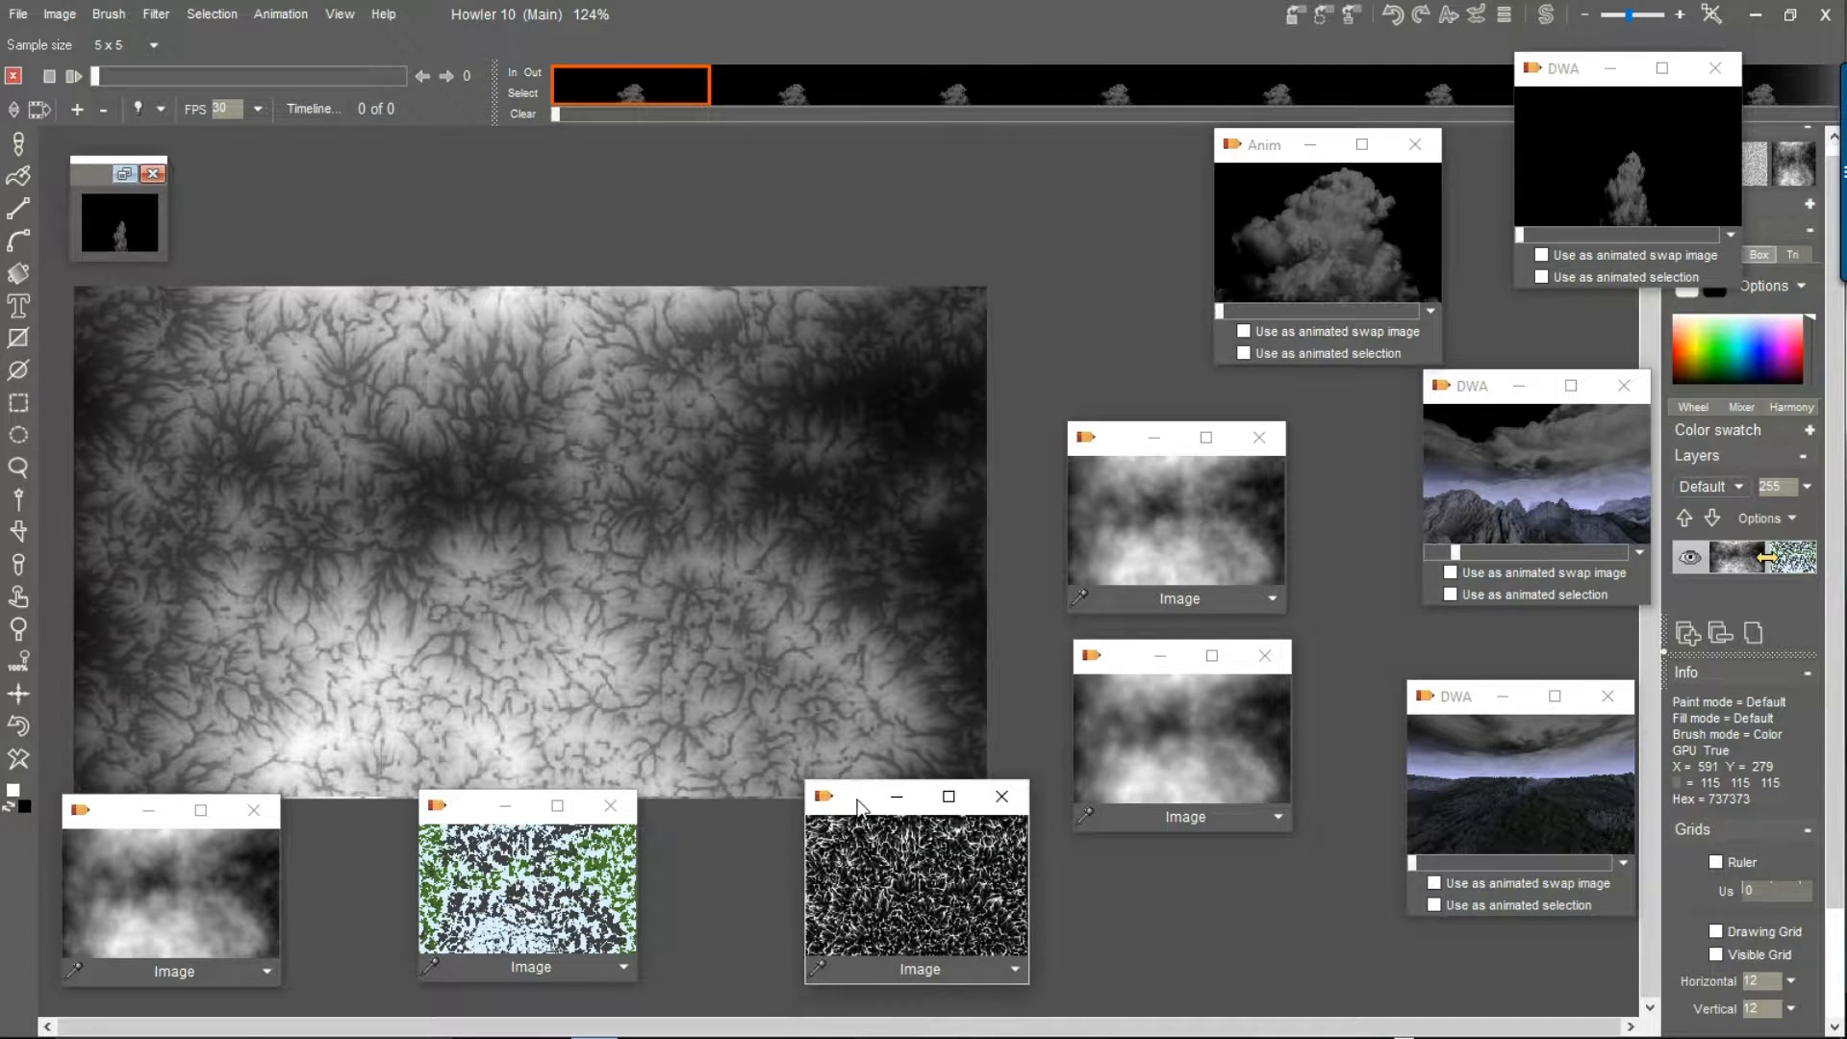
Make the carved height map seamless with an 8% trim in x and y, keeping the original size
left_click(66, 17)
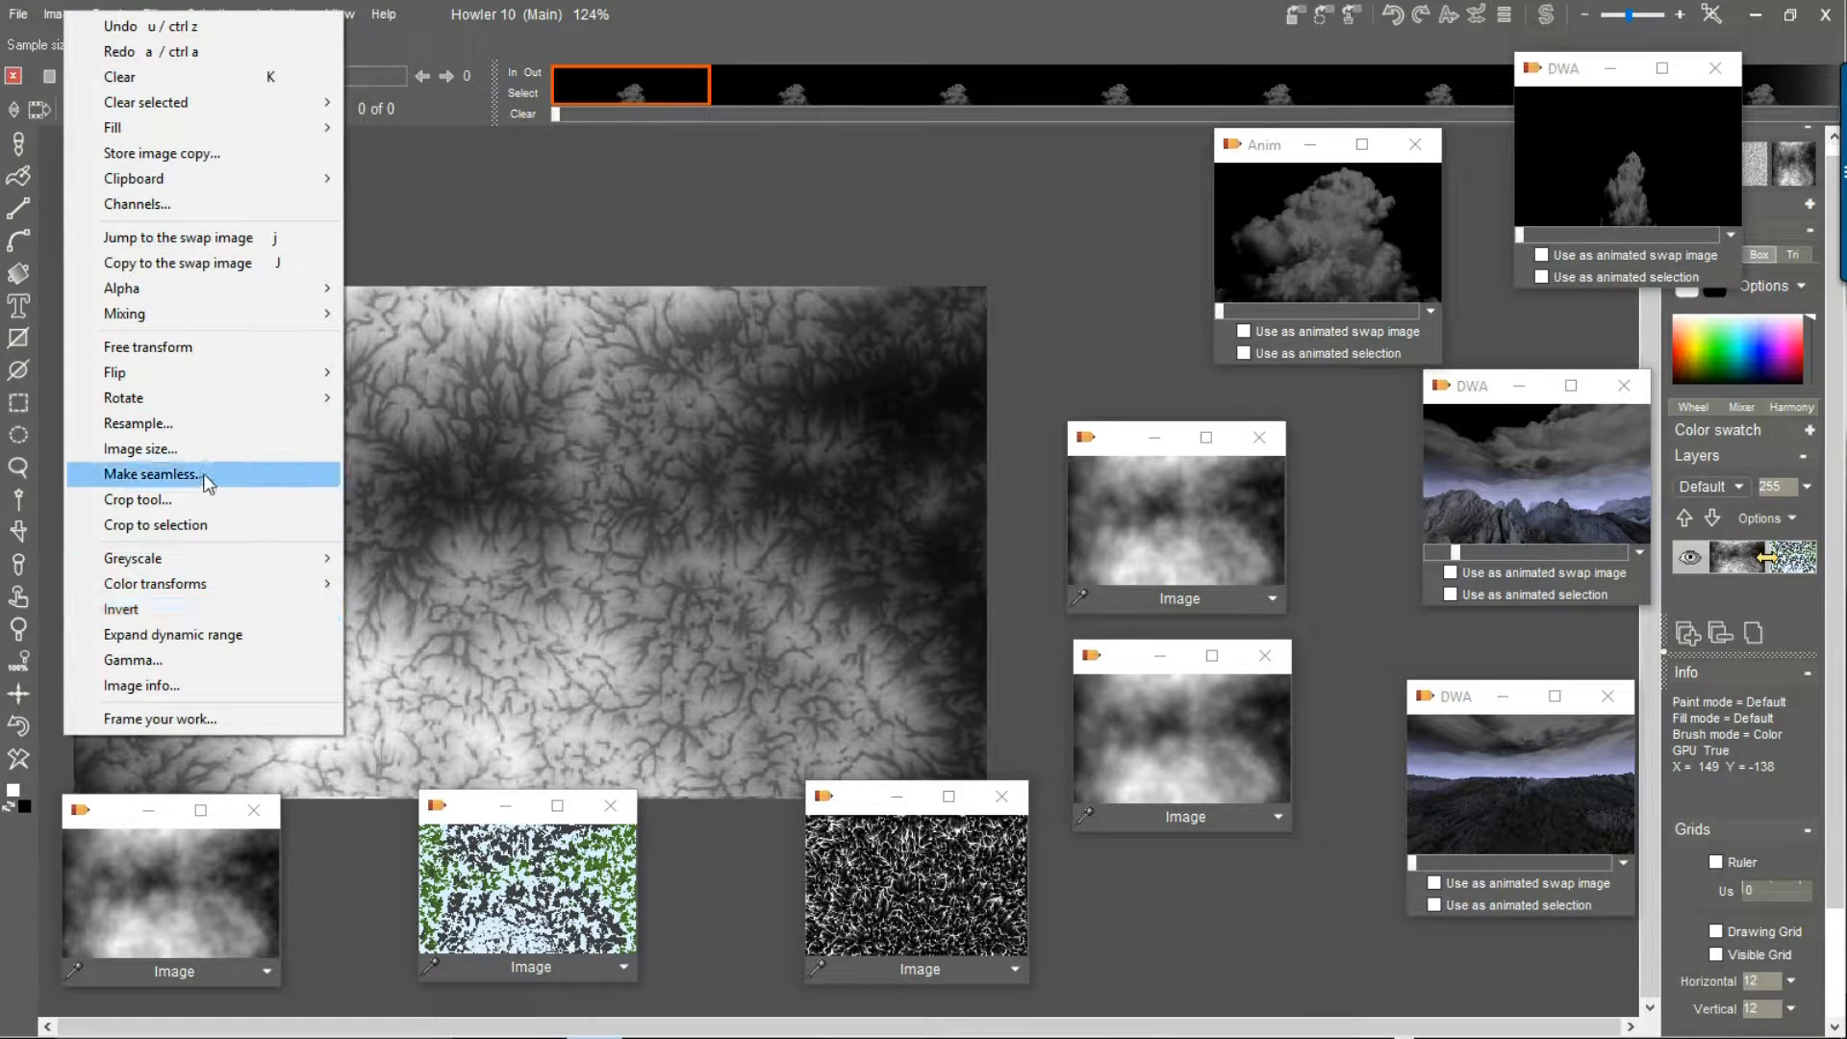
left_click(208, 474)
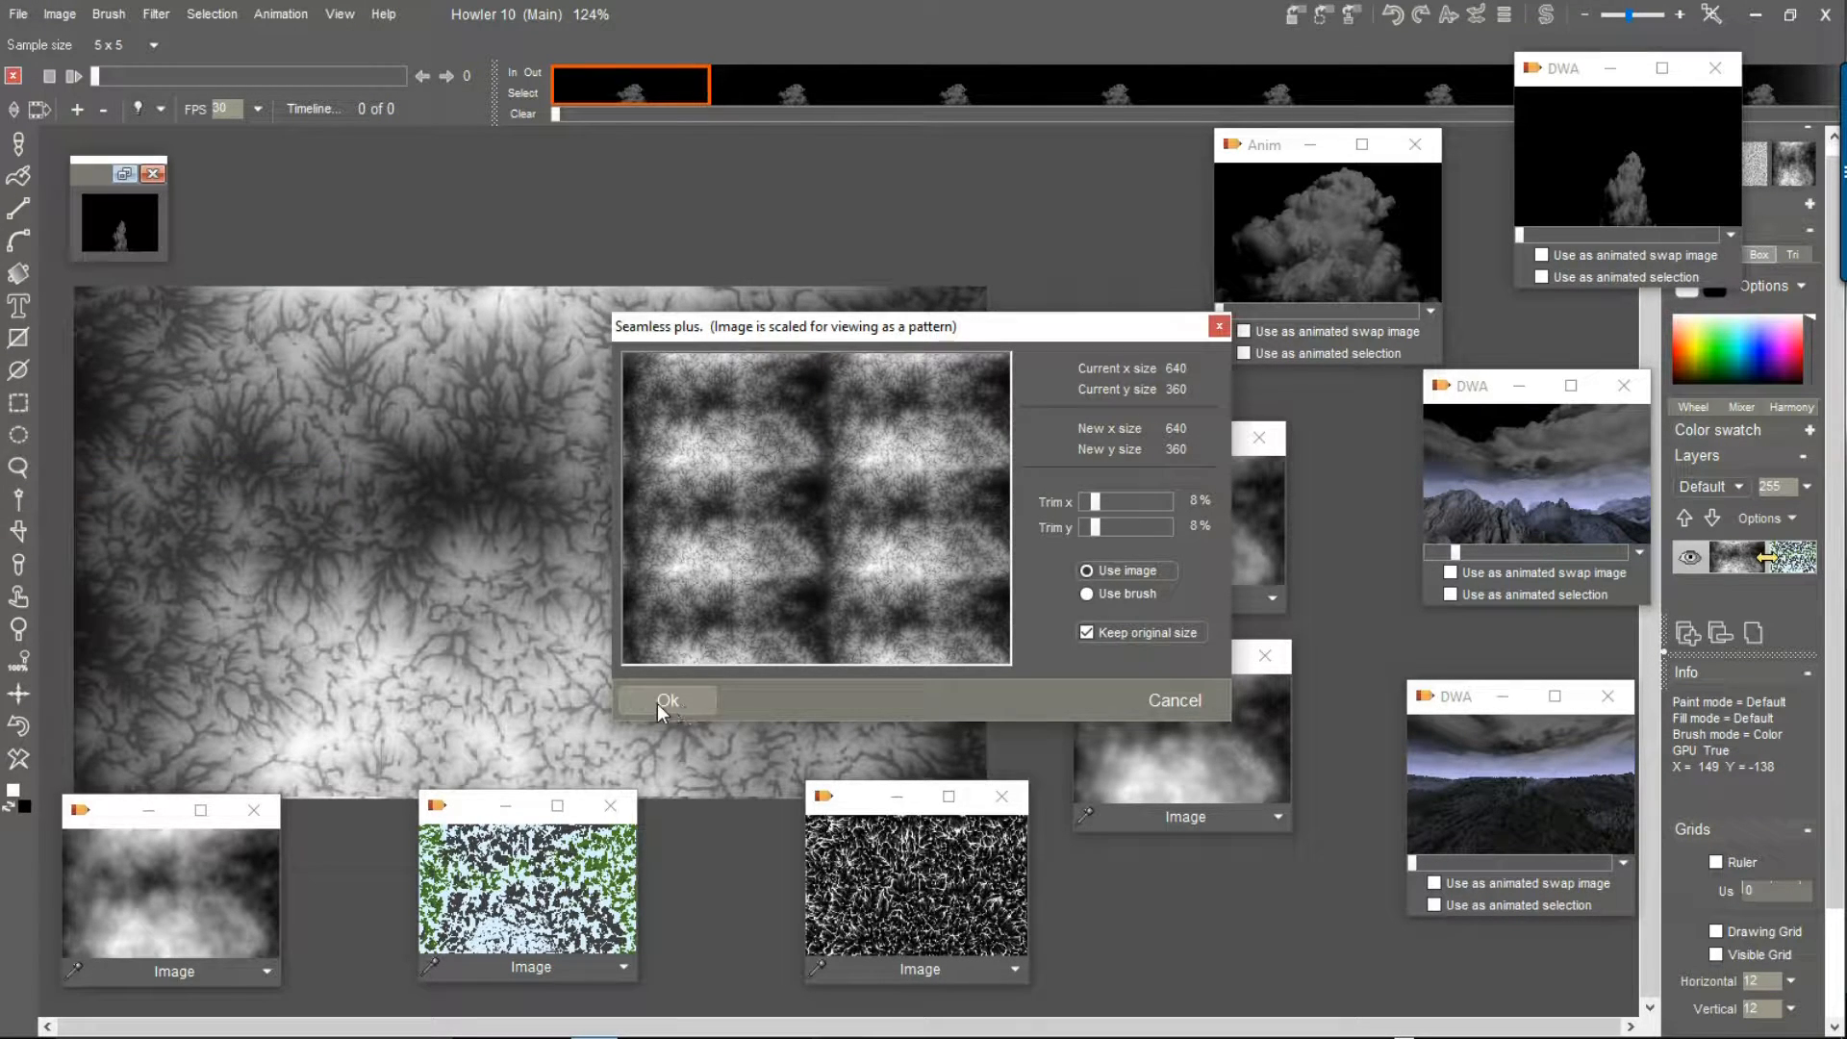
left_click(662, 701)
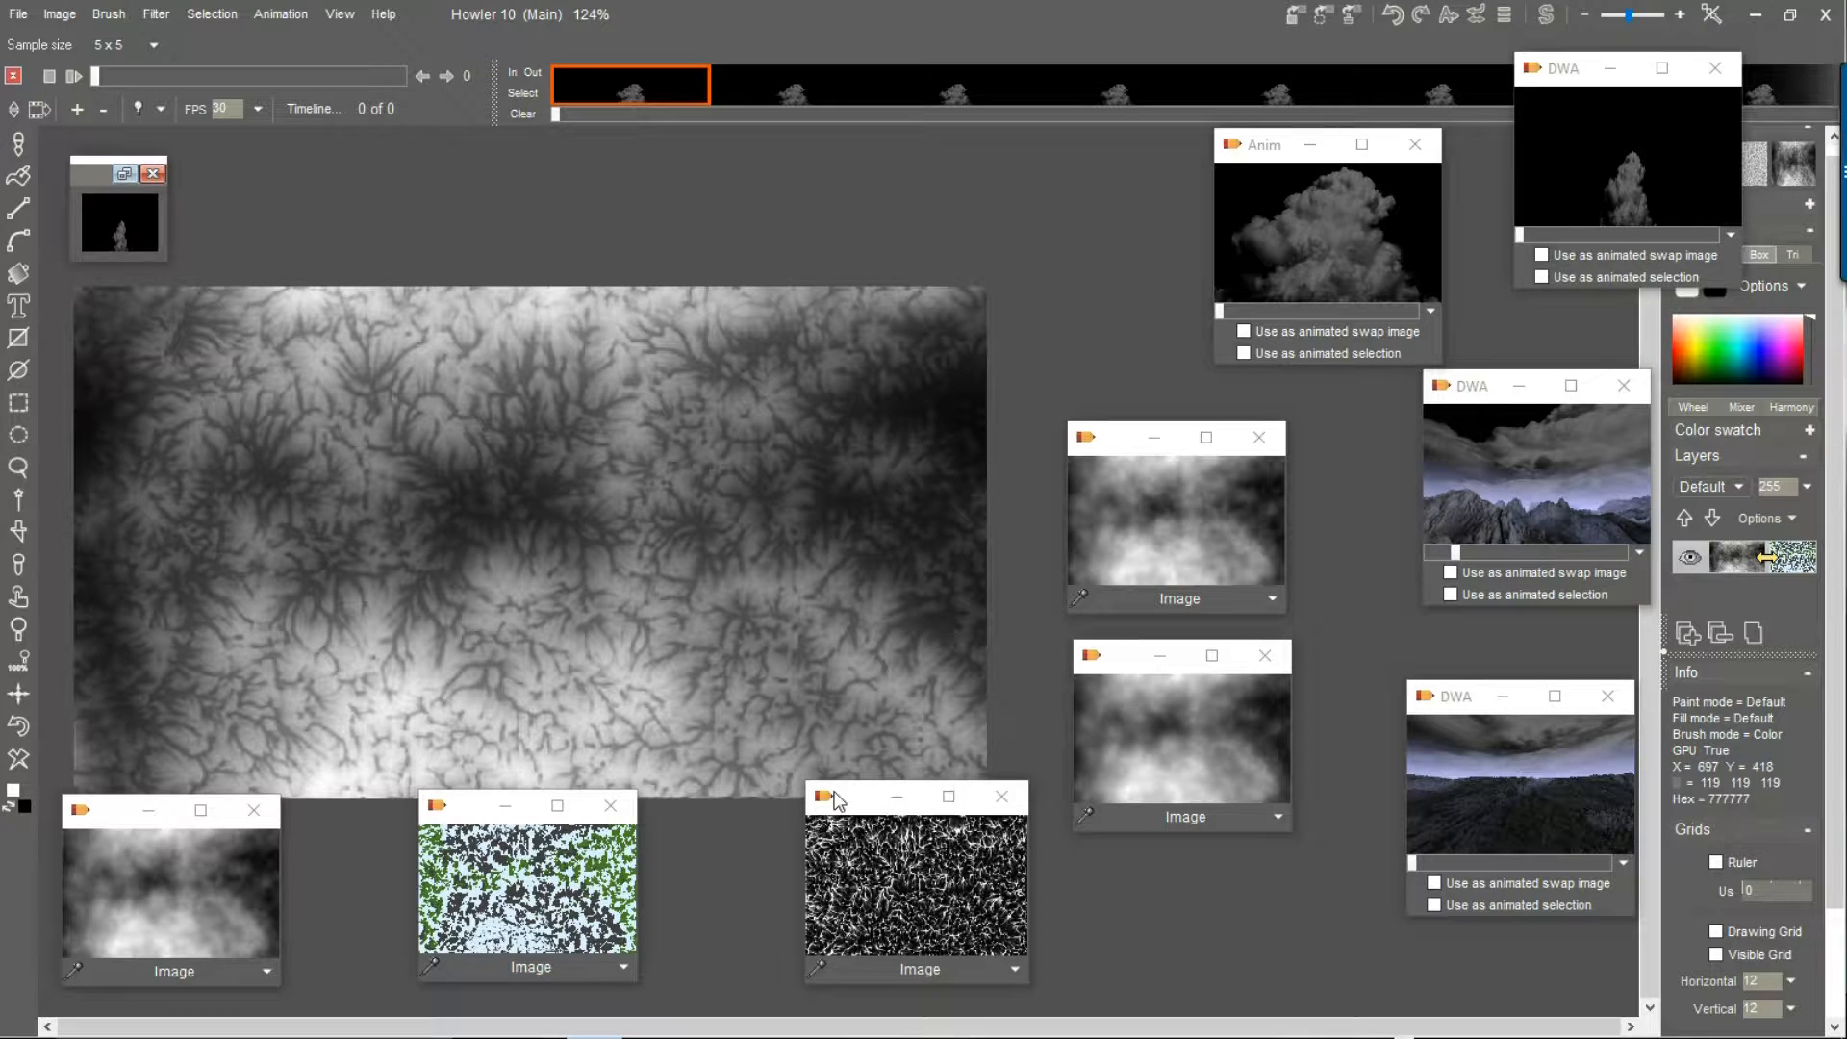
Switch to the texture in the swap image and make it seamless with an 8% trim, keeping the original size
left_click(1547, 15)
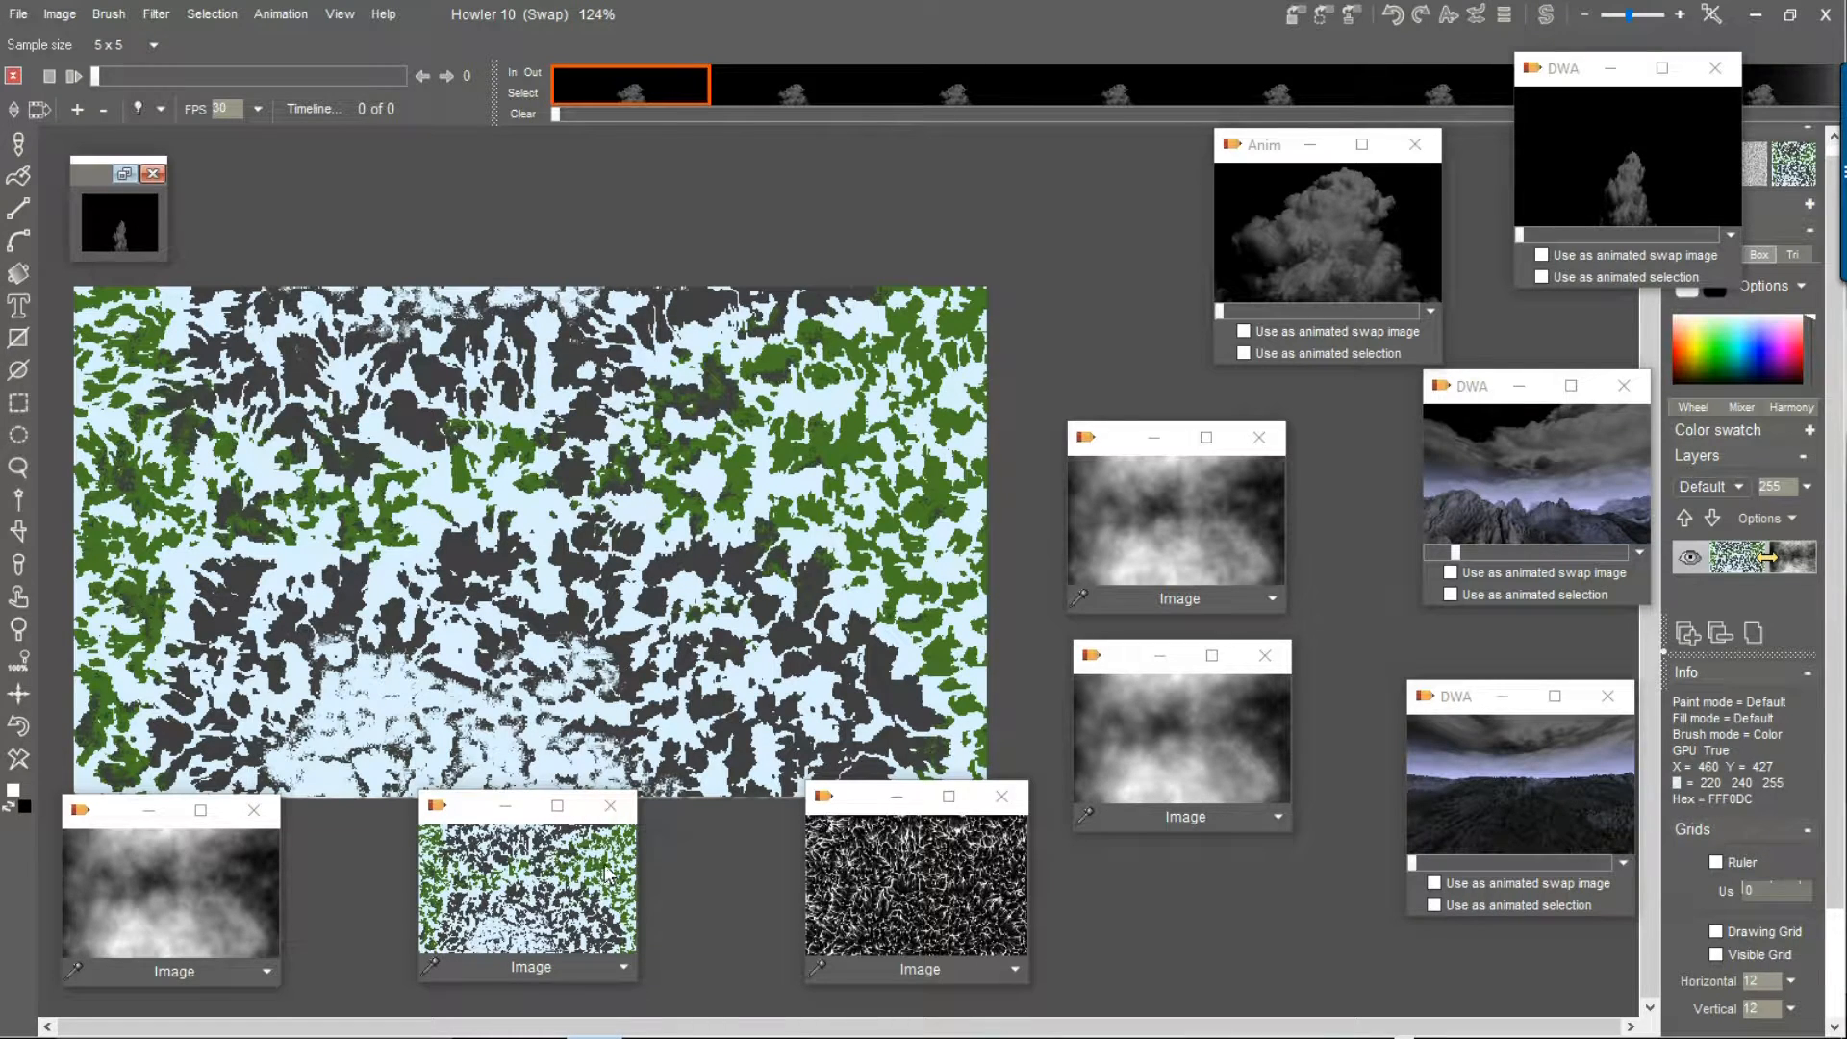
left_click(60, 18)
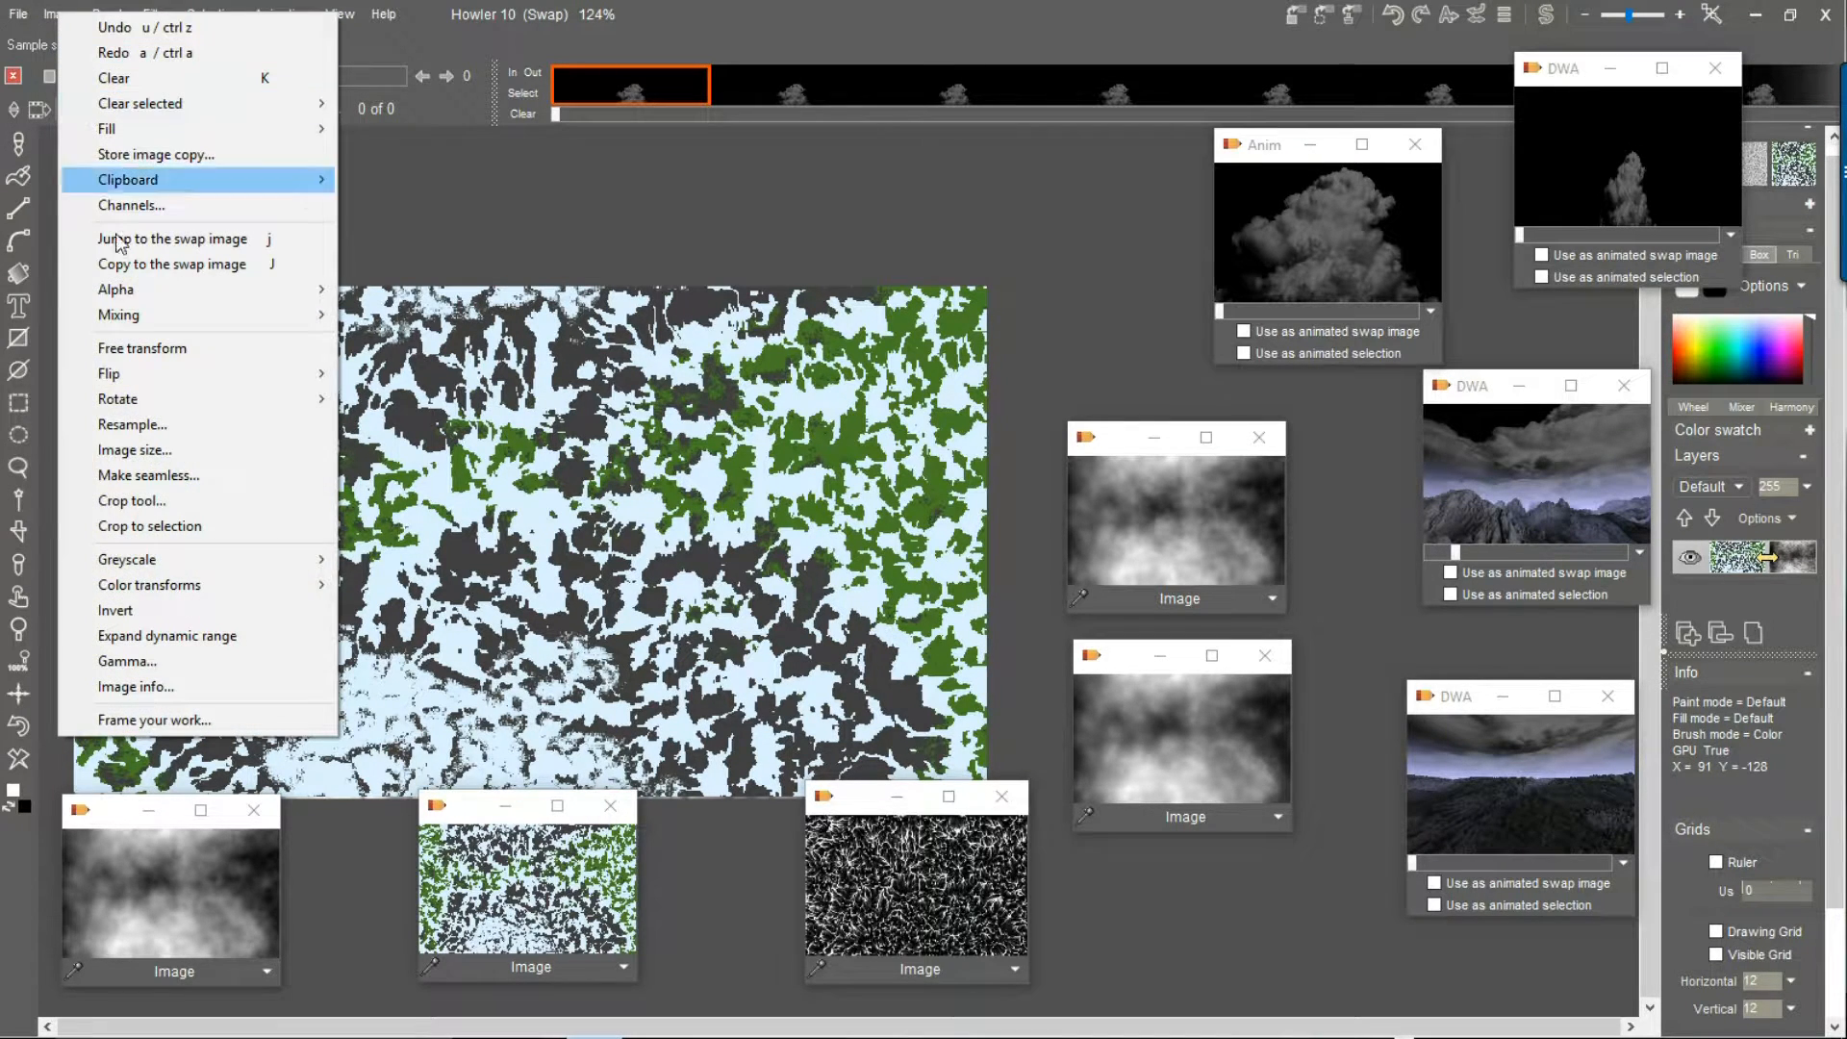
left_click(147, 476)
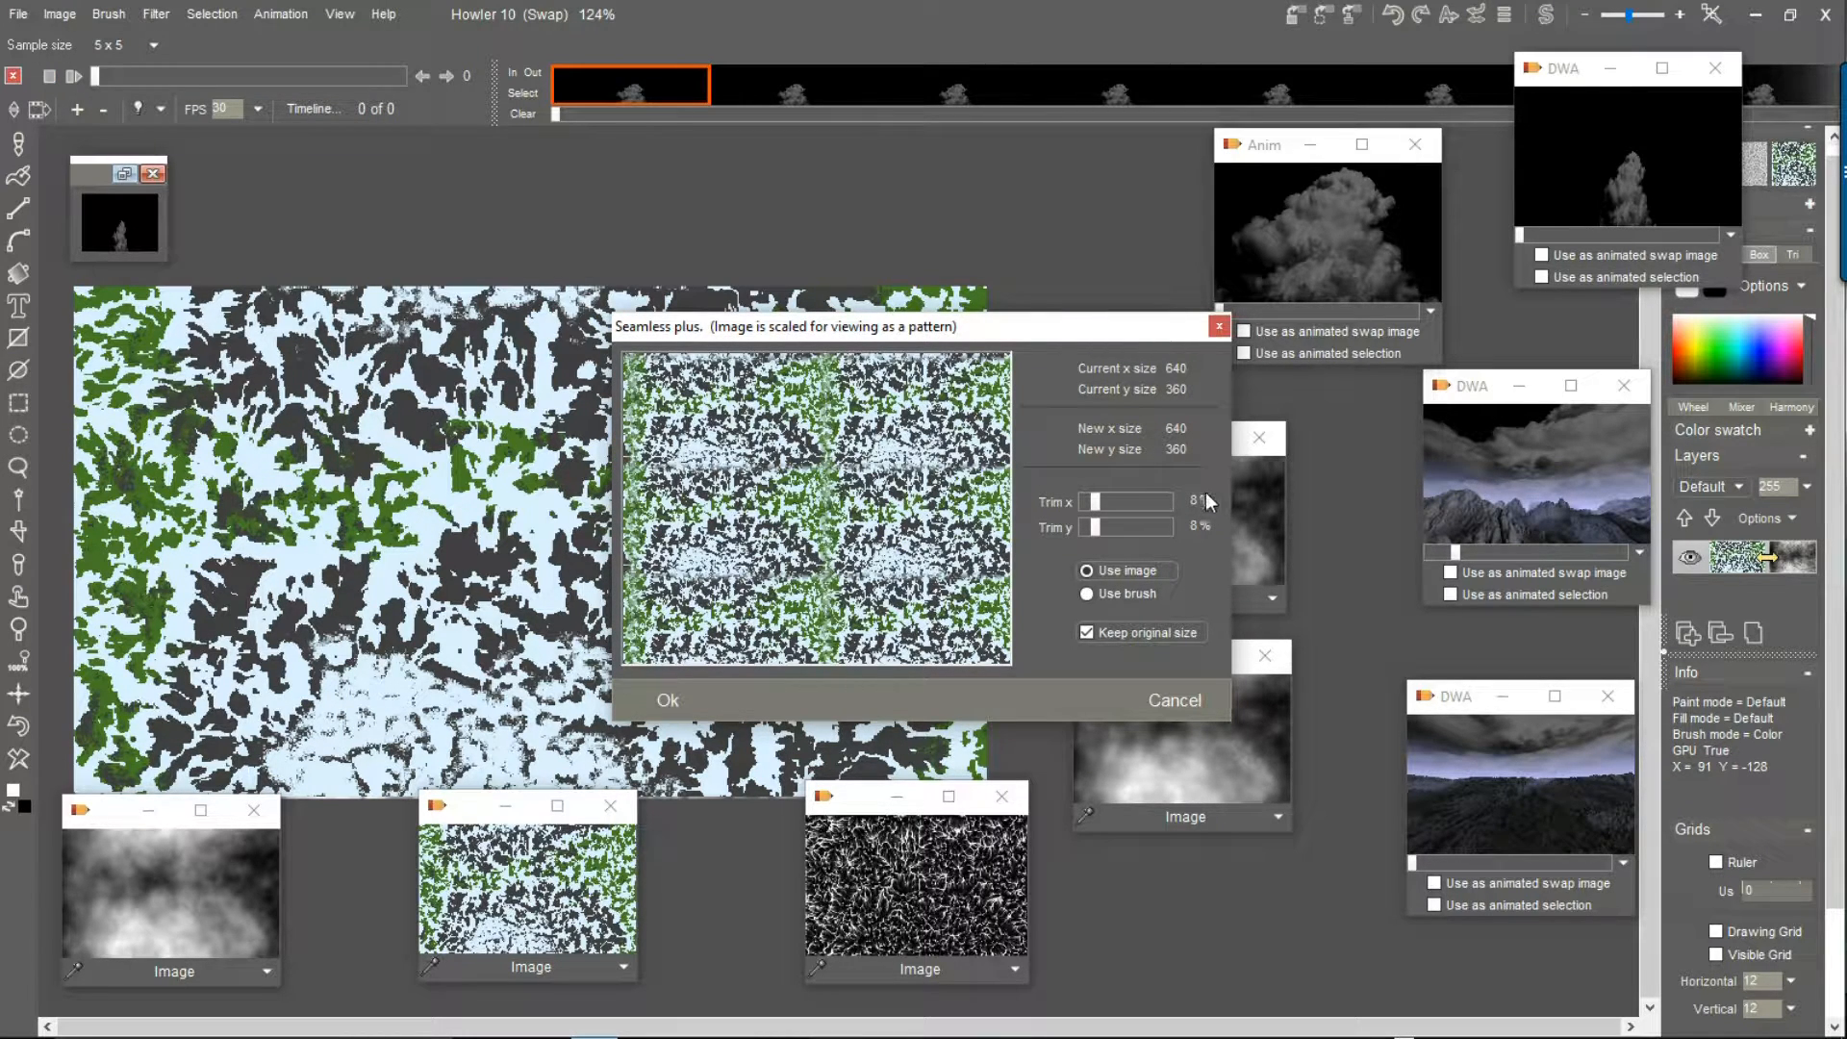
left_click(669, 701)
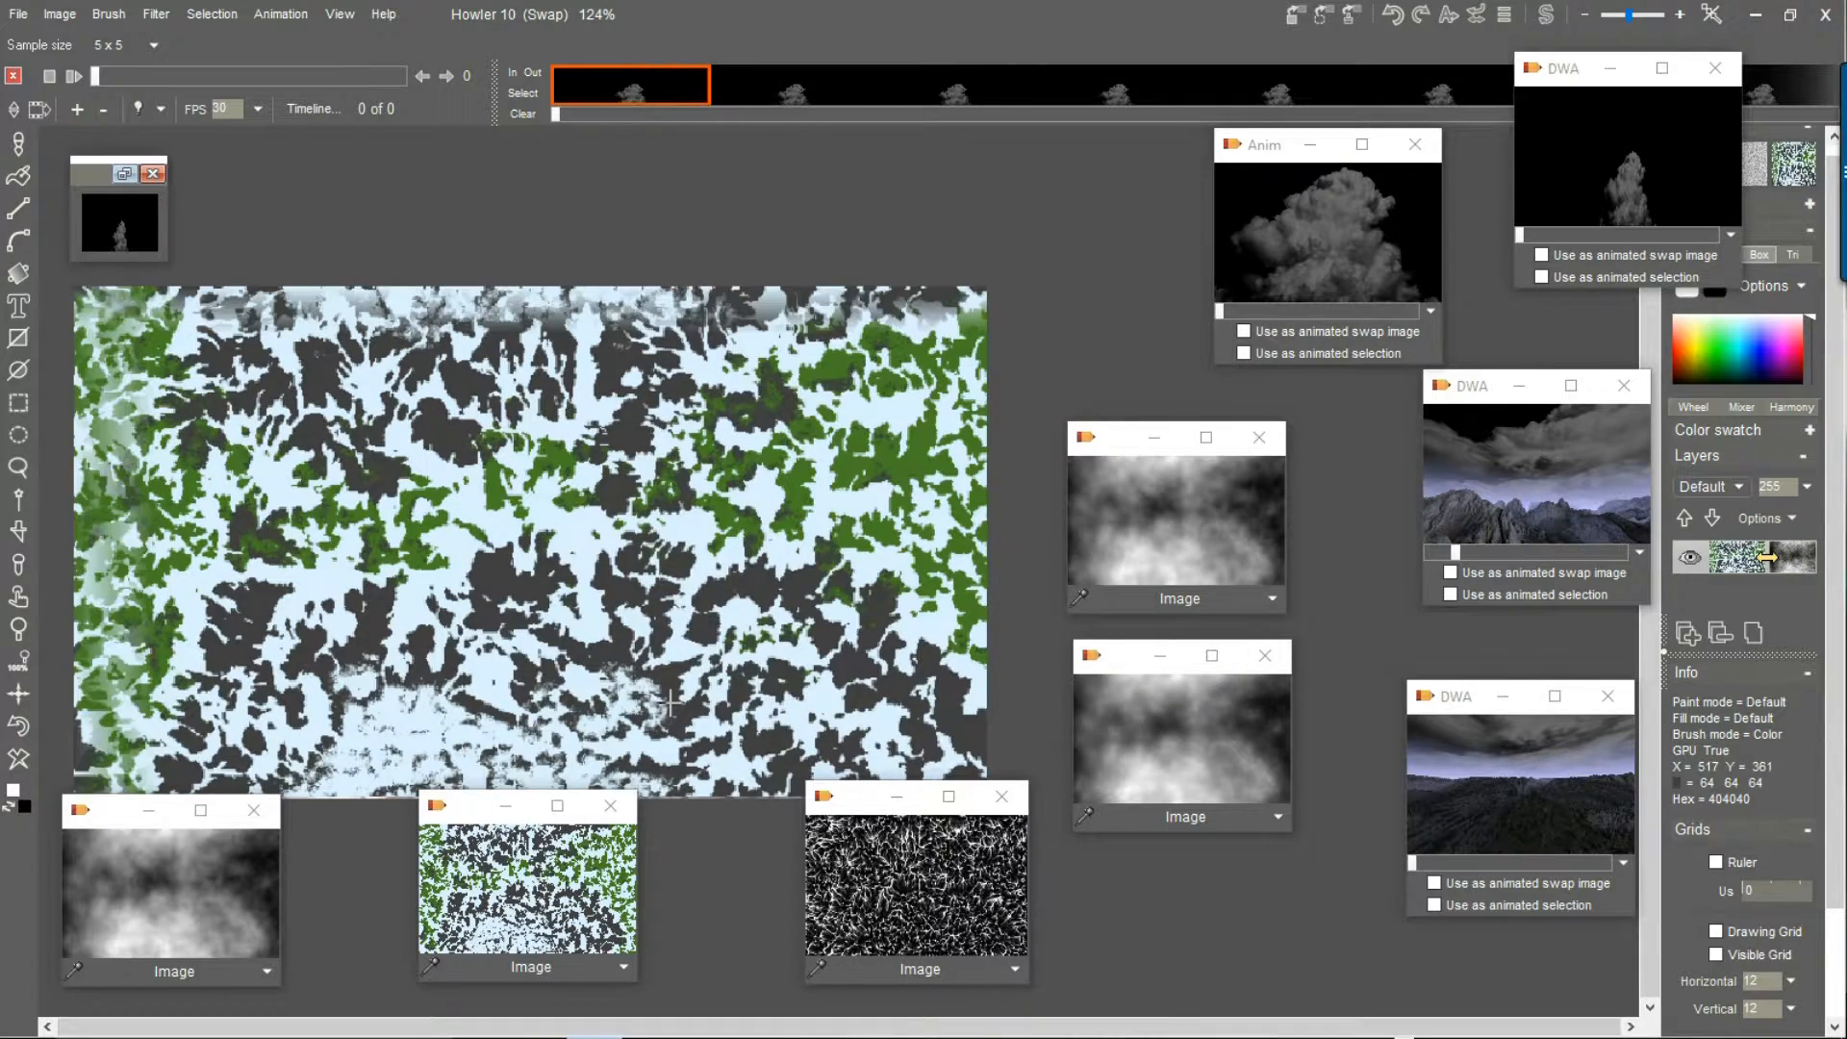
Toggle layer mixing to examine close up how the seamless texture lines up with the height map
left_click(1546, 16)
left_click_drag(1560, 69, 1463, 79)
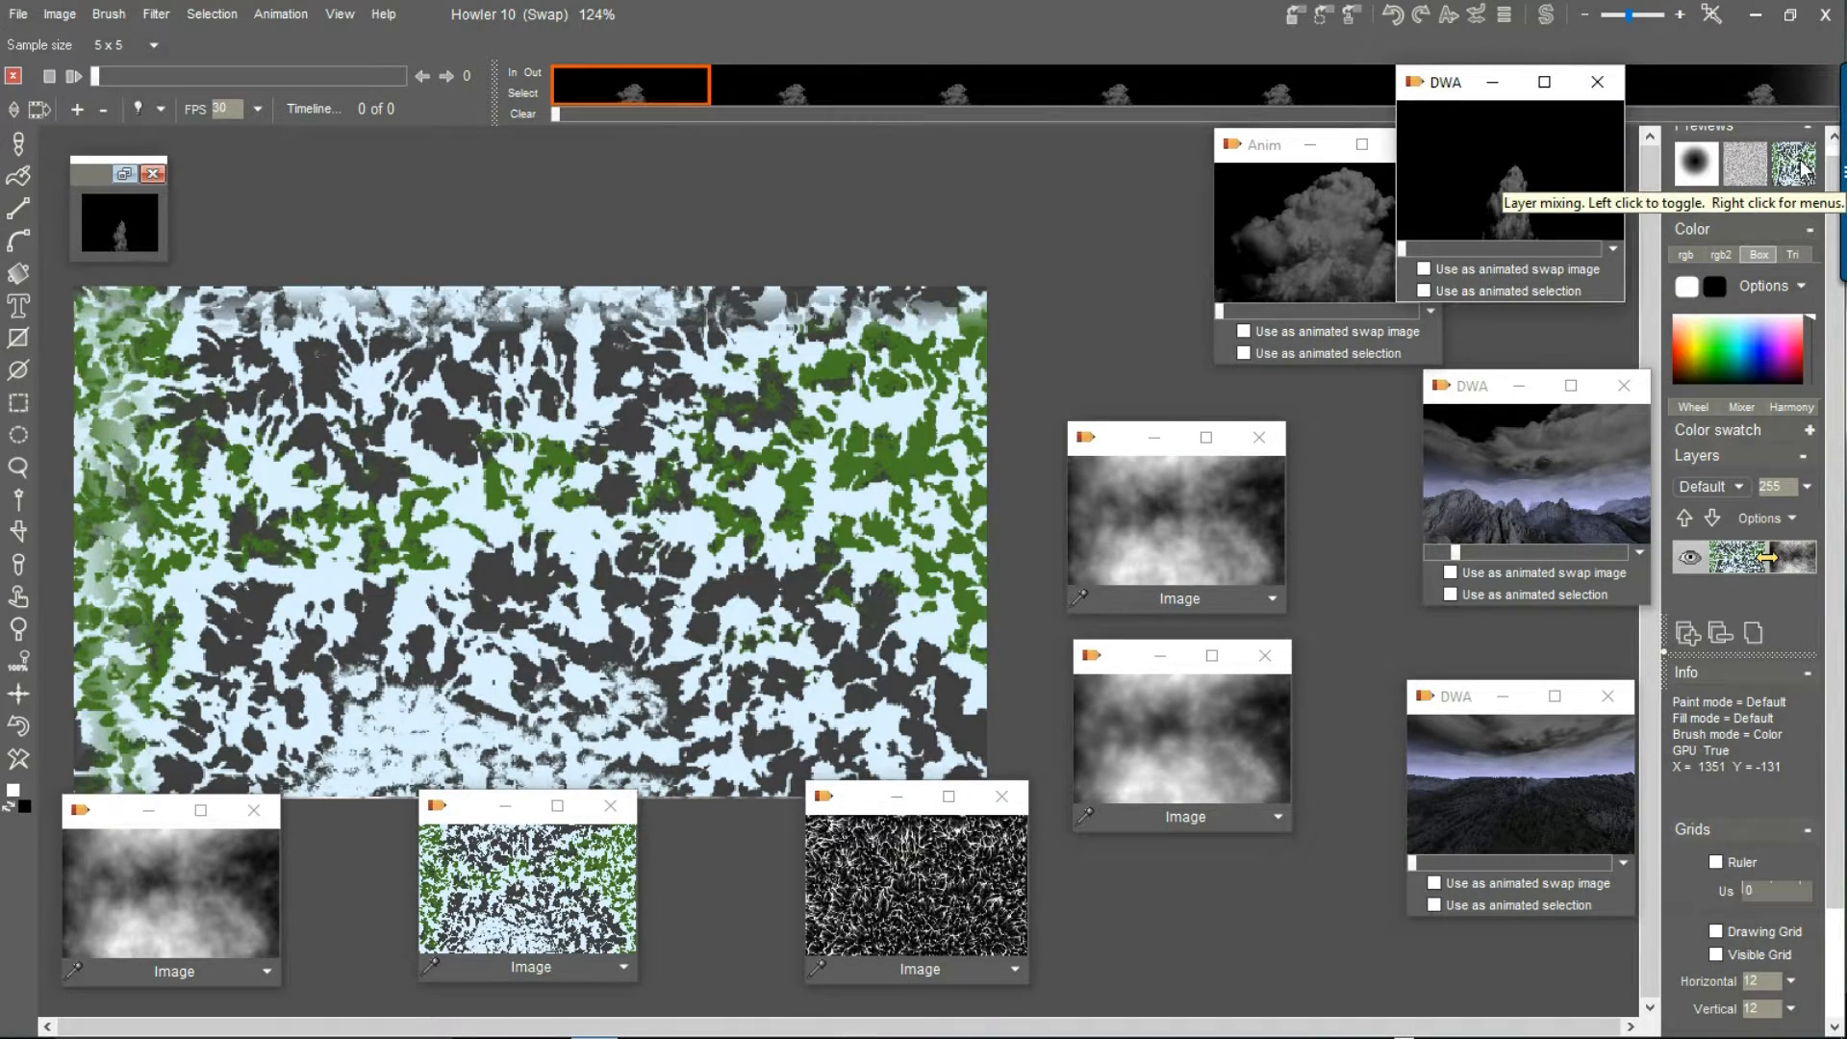
left_click(1803, 168)
scroll(639, 436, "up", 5)
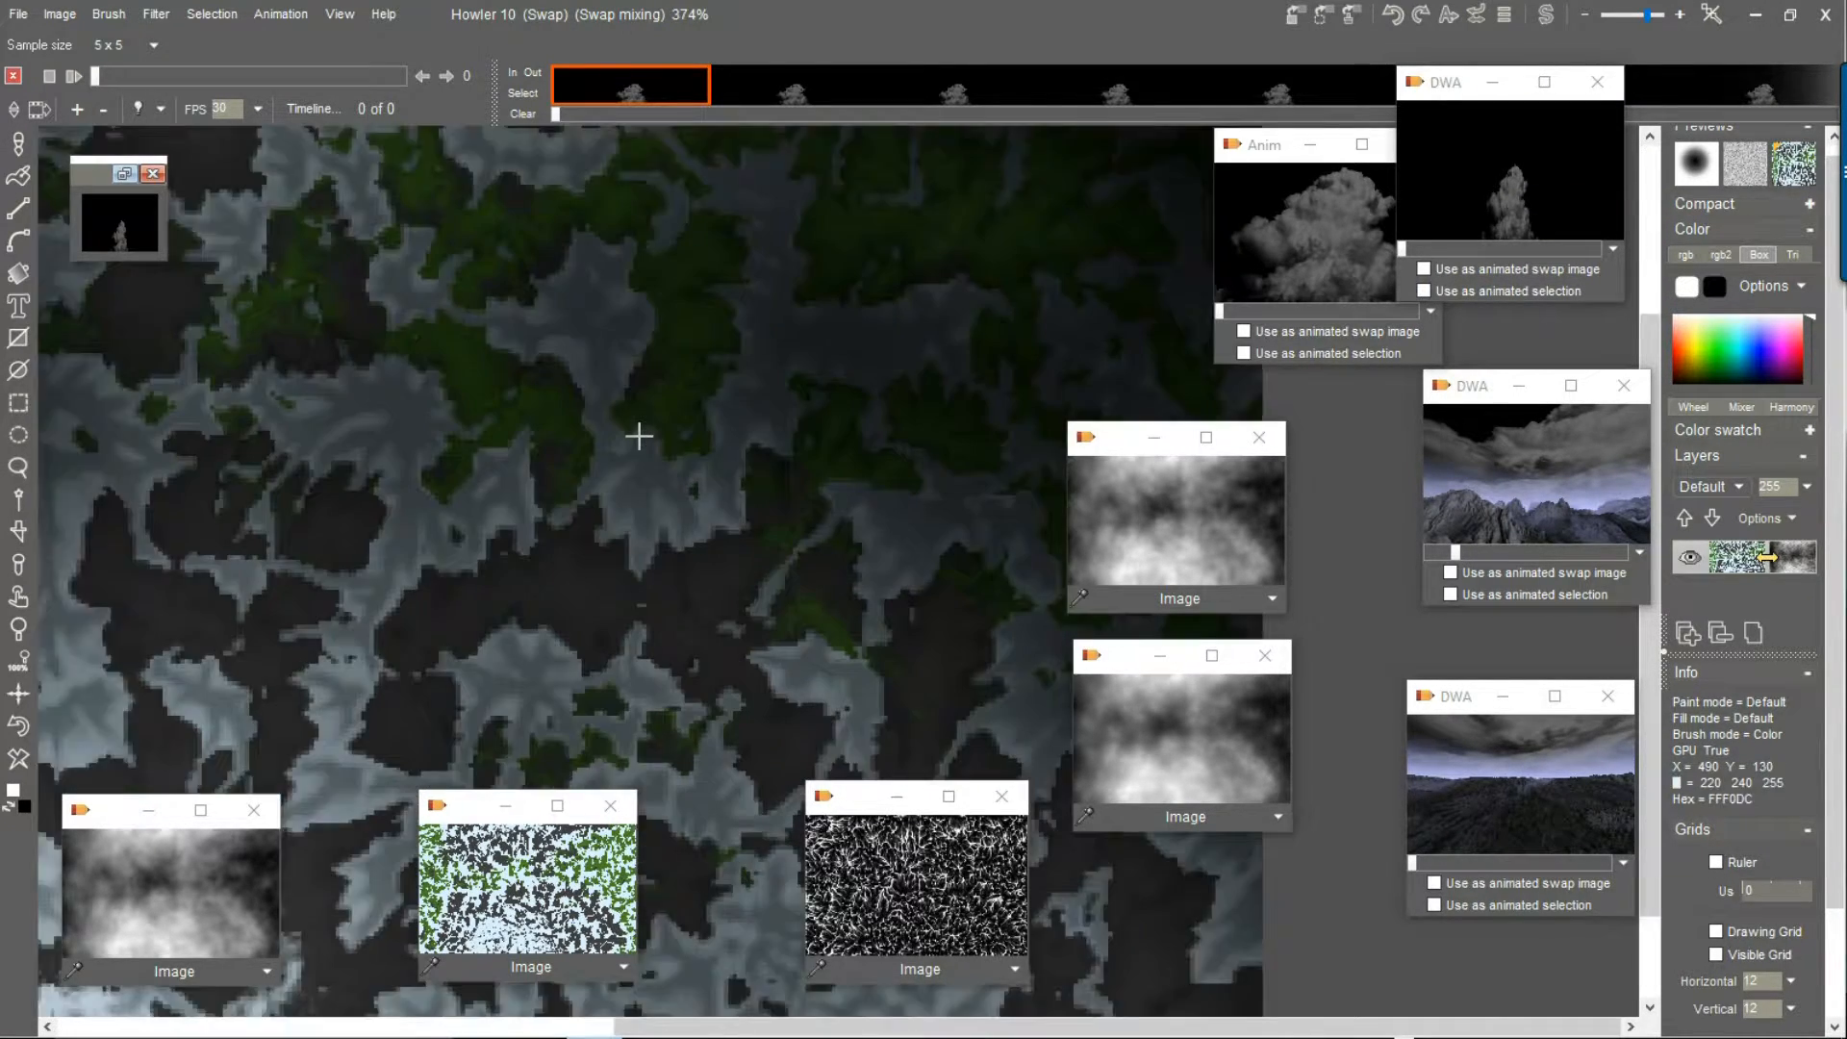
scroll(639, 435, "down", 3)
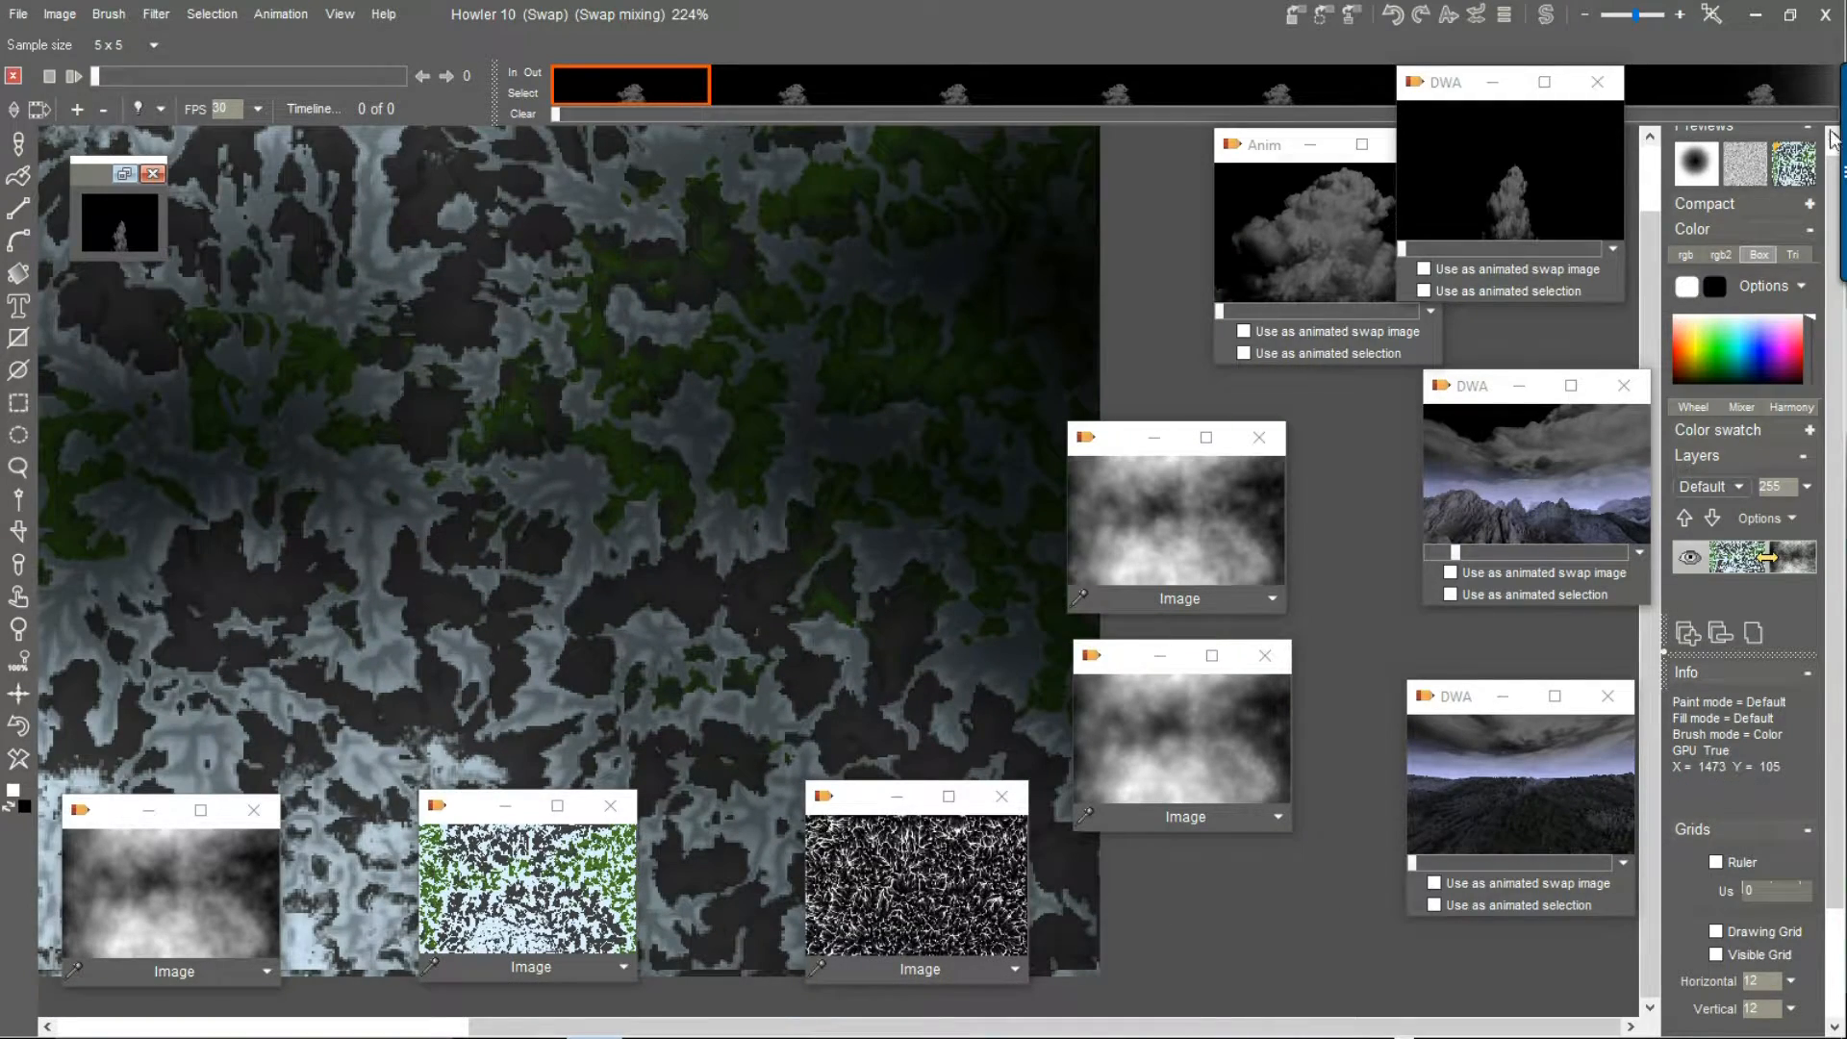
left_click(1795, 173)
left_click(1795, 173)
left_click(1794, 173)
scroll(764, 273, "down", 4)
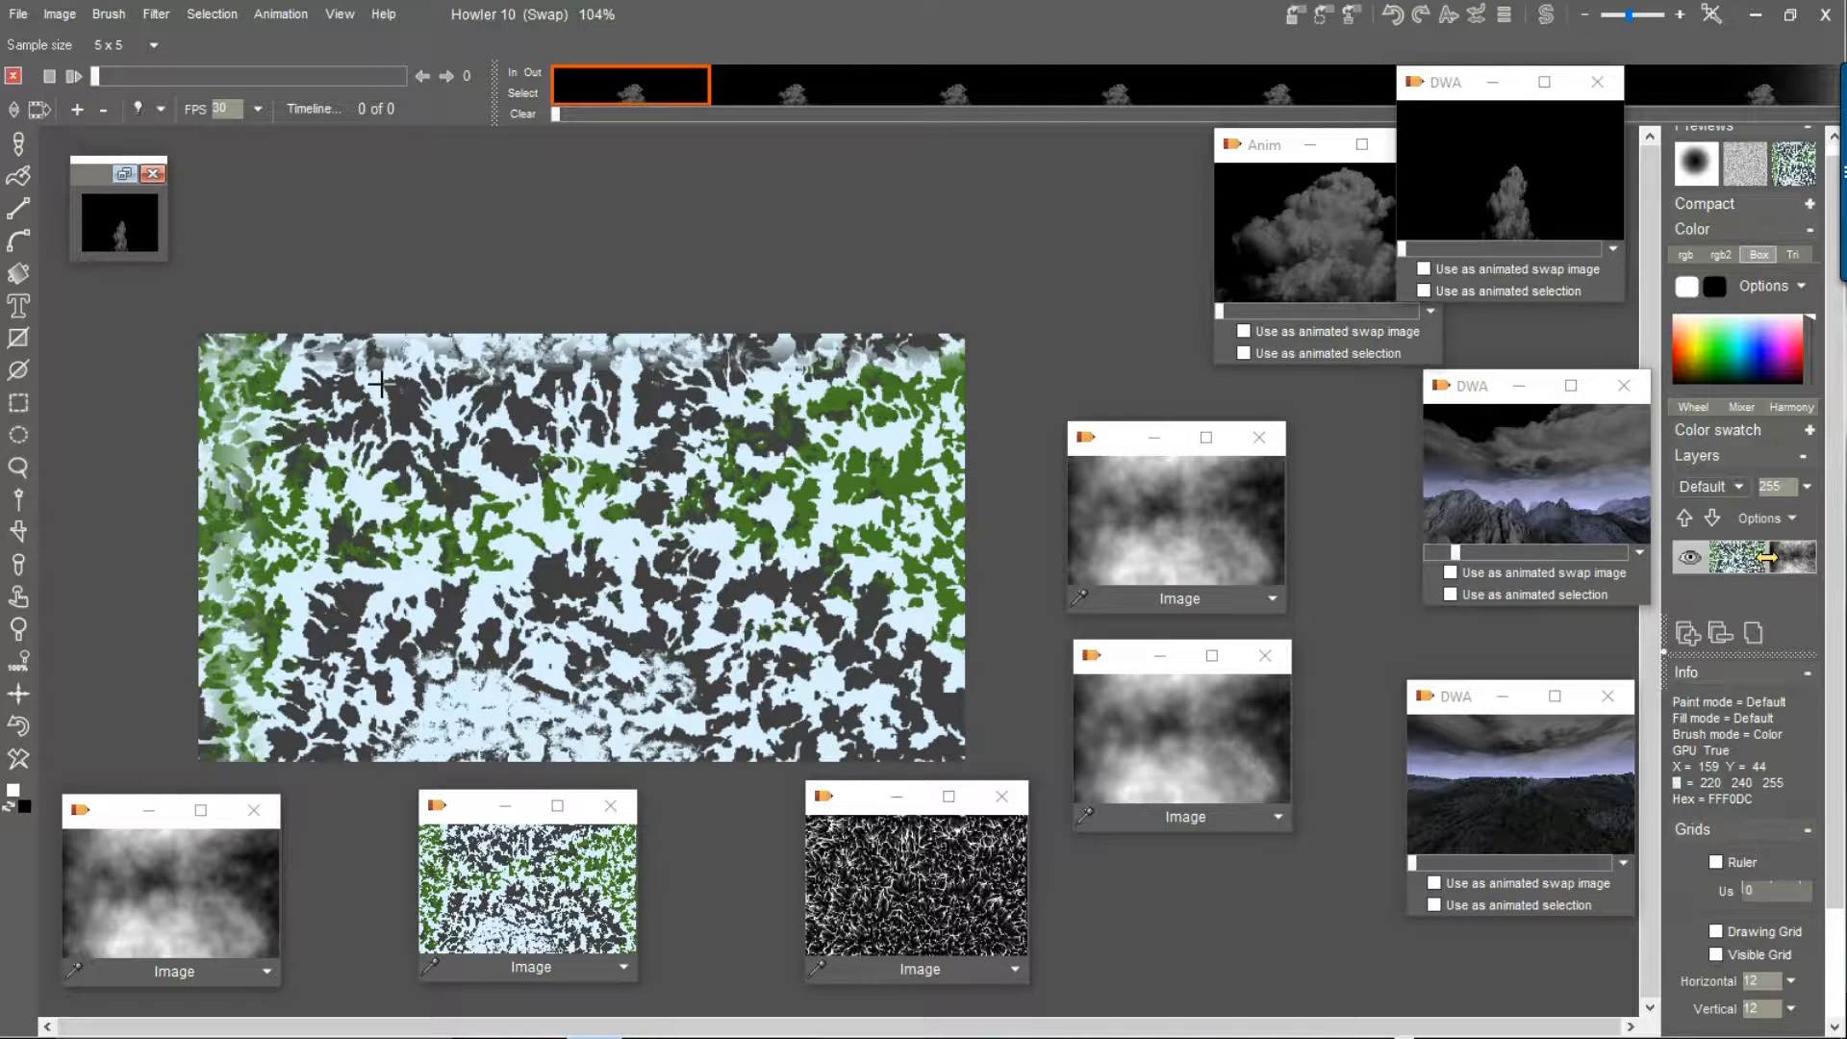
Compare the seamless texture with the height map and the stored non-seamless texture, undoing the paste of the stored one
left_click(1545, 16)
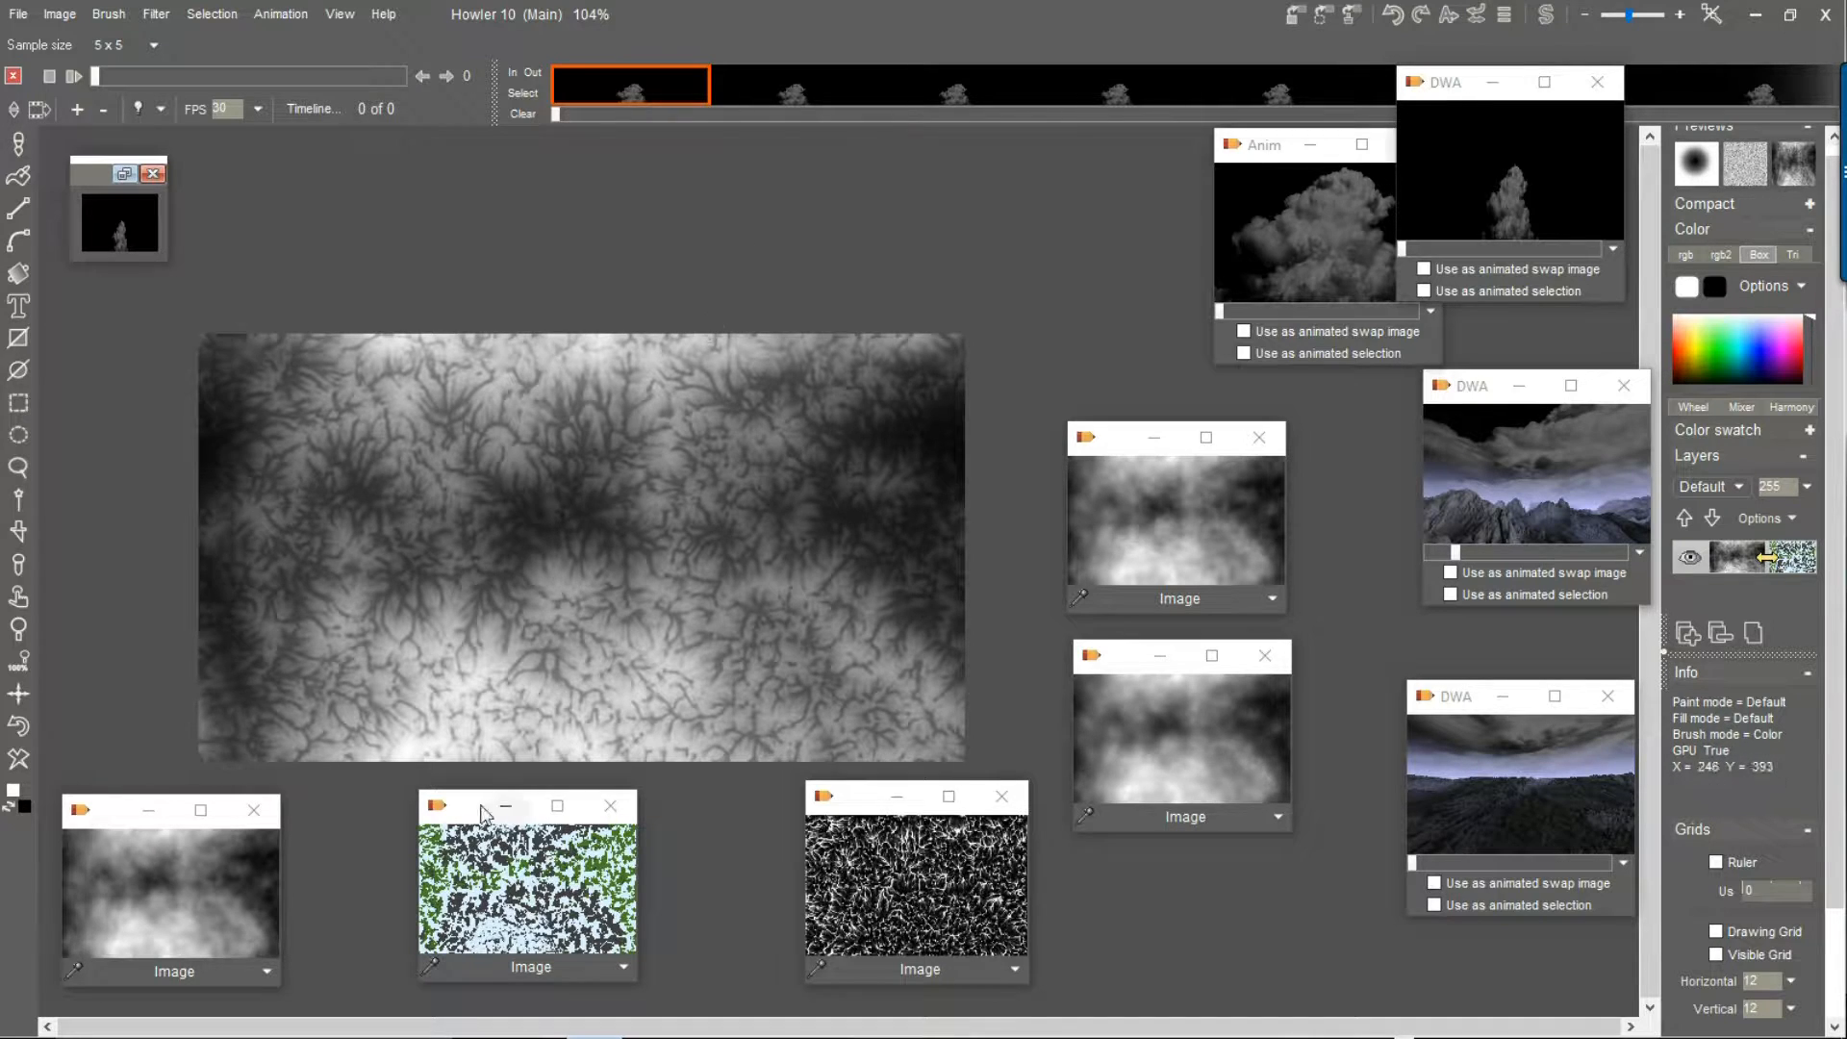
left_click(1545, 16)
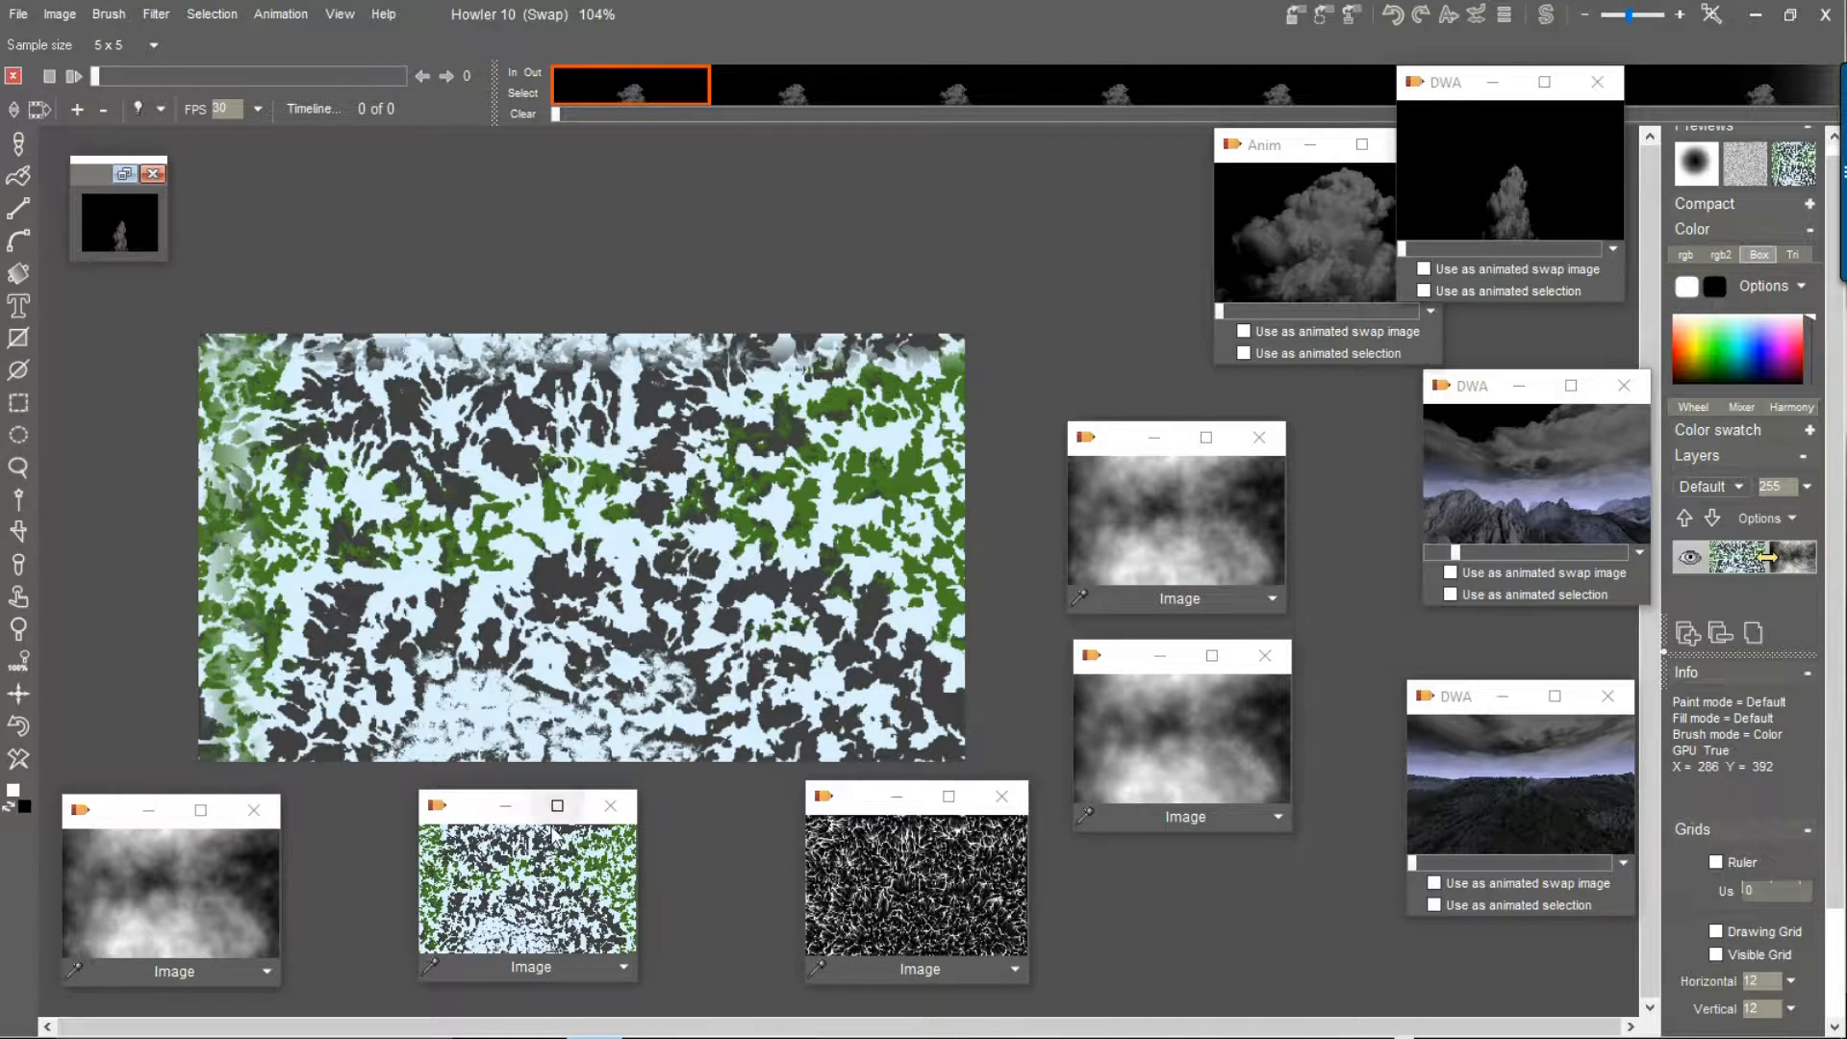
left_click(563, 883)
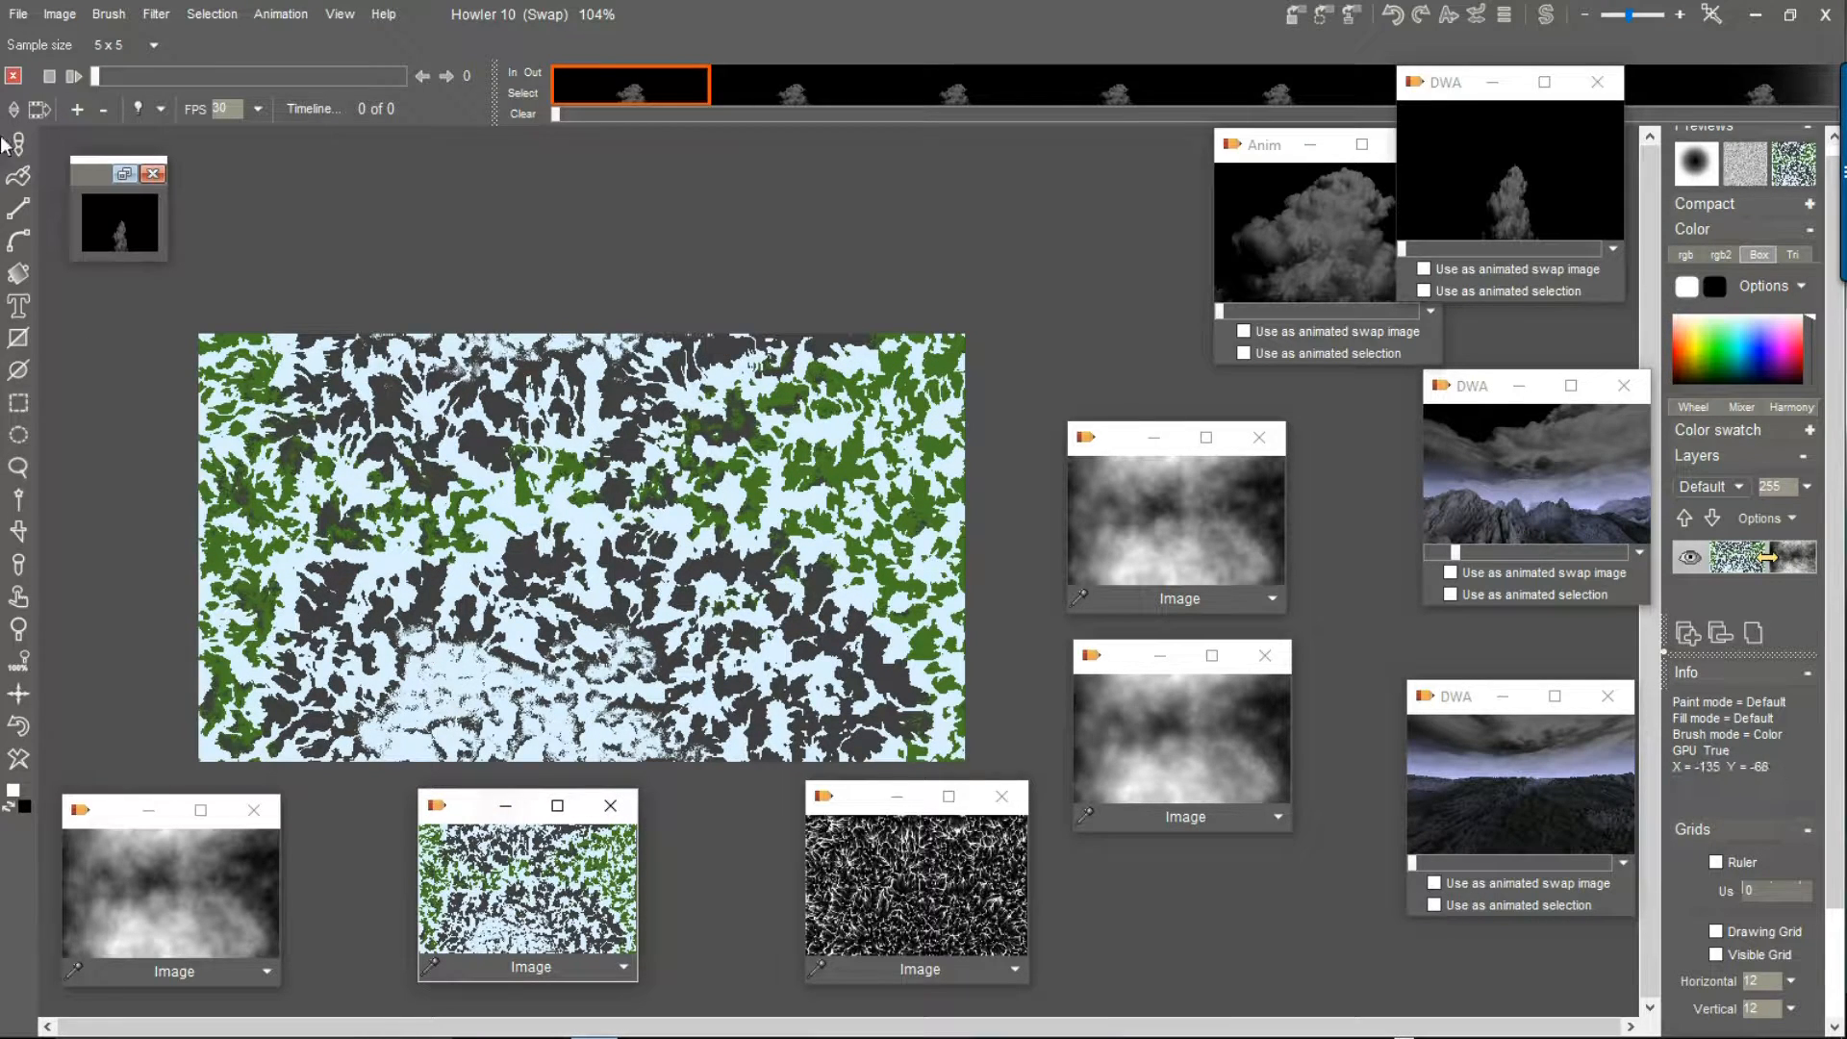
left_click(19, 726)
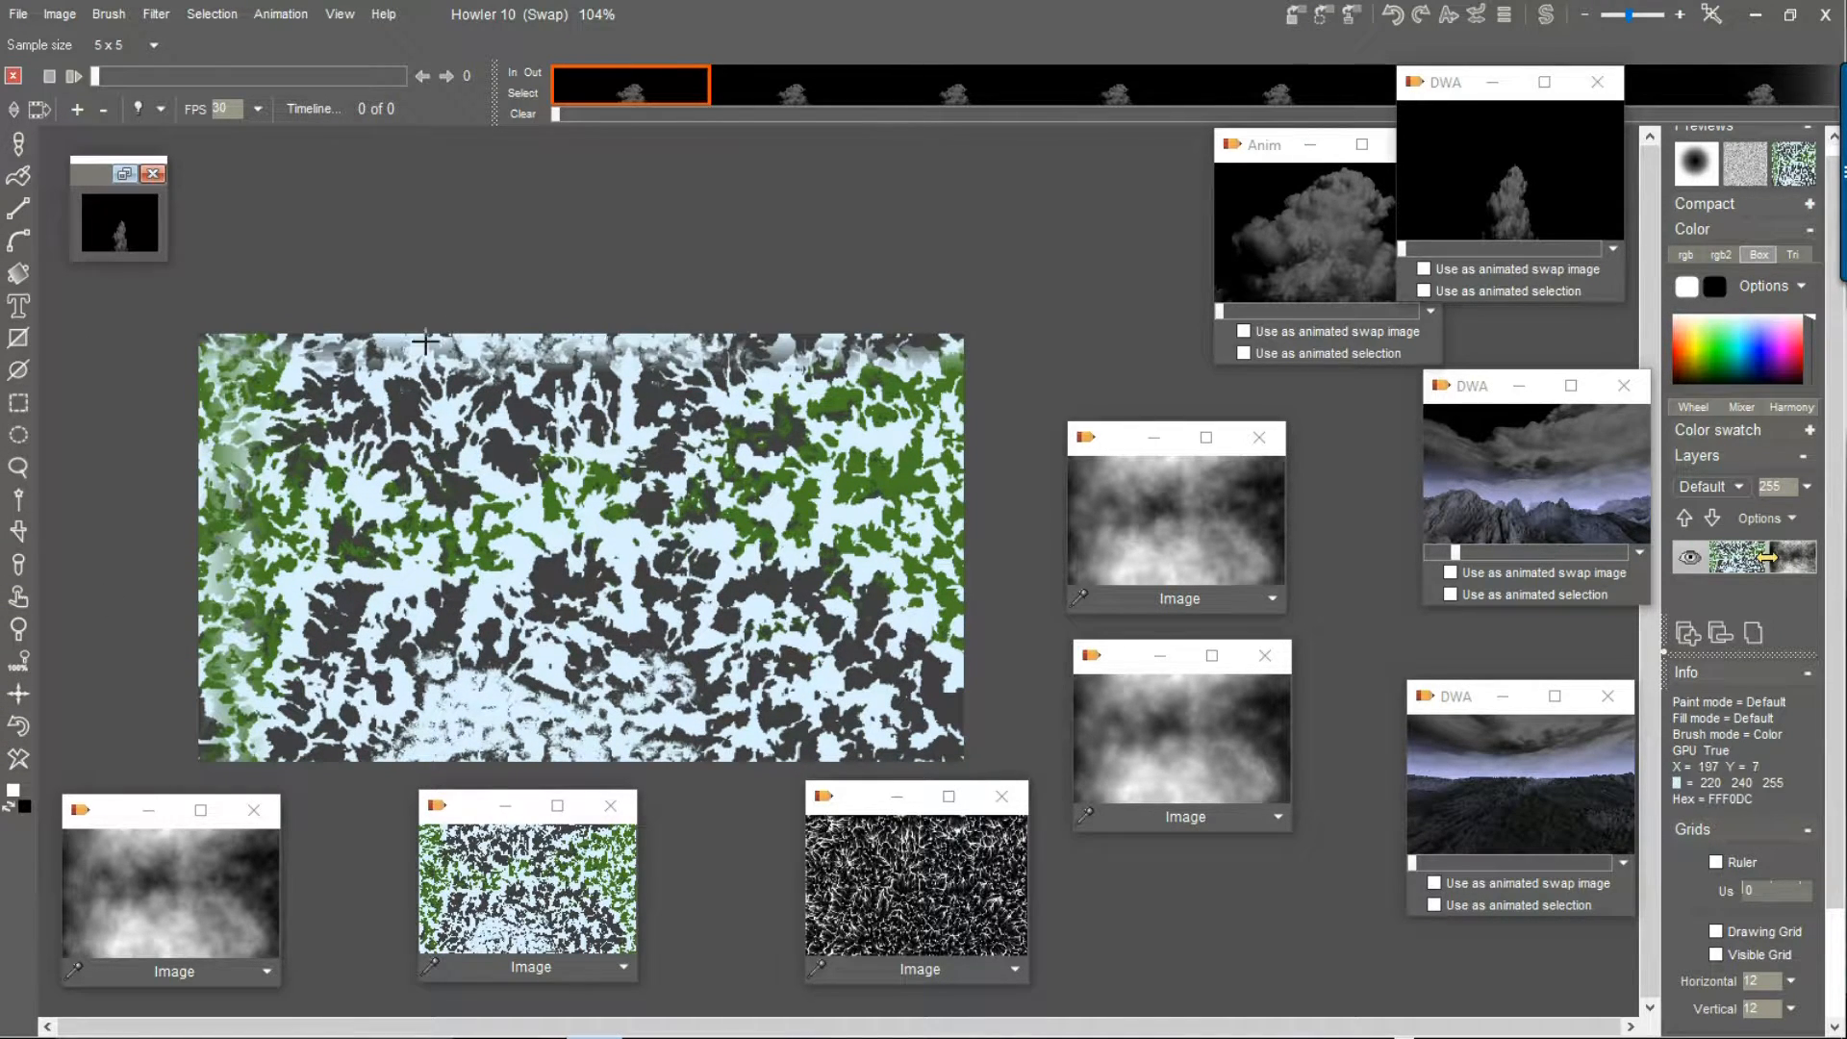
Store a copy of the seamless texture as an image
left_click(52, 15)
left_click(124, 158)
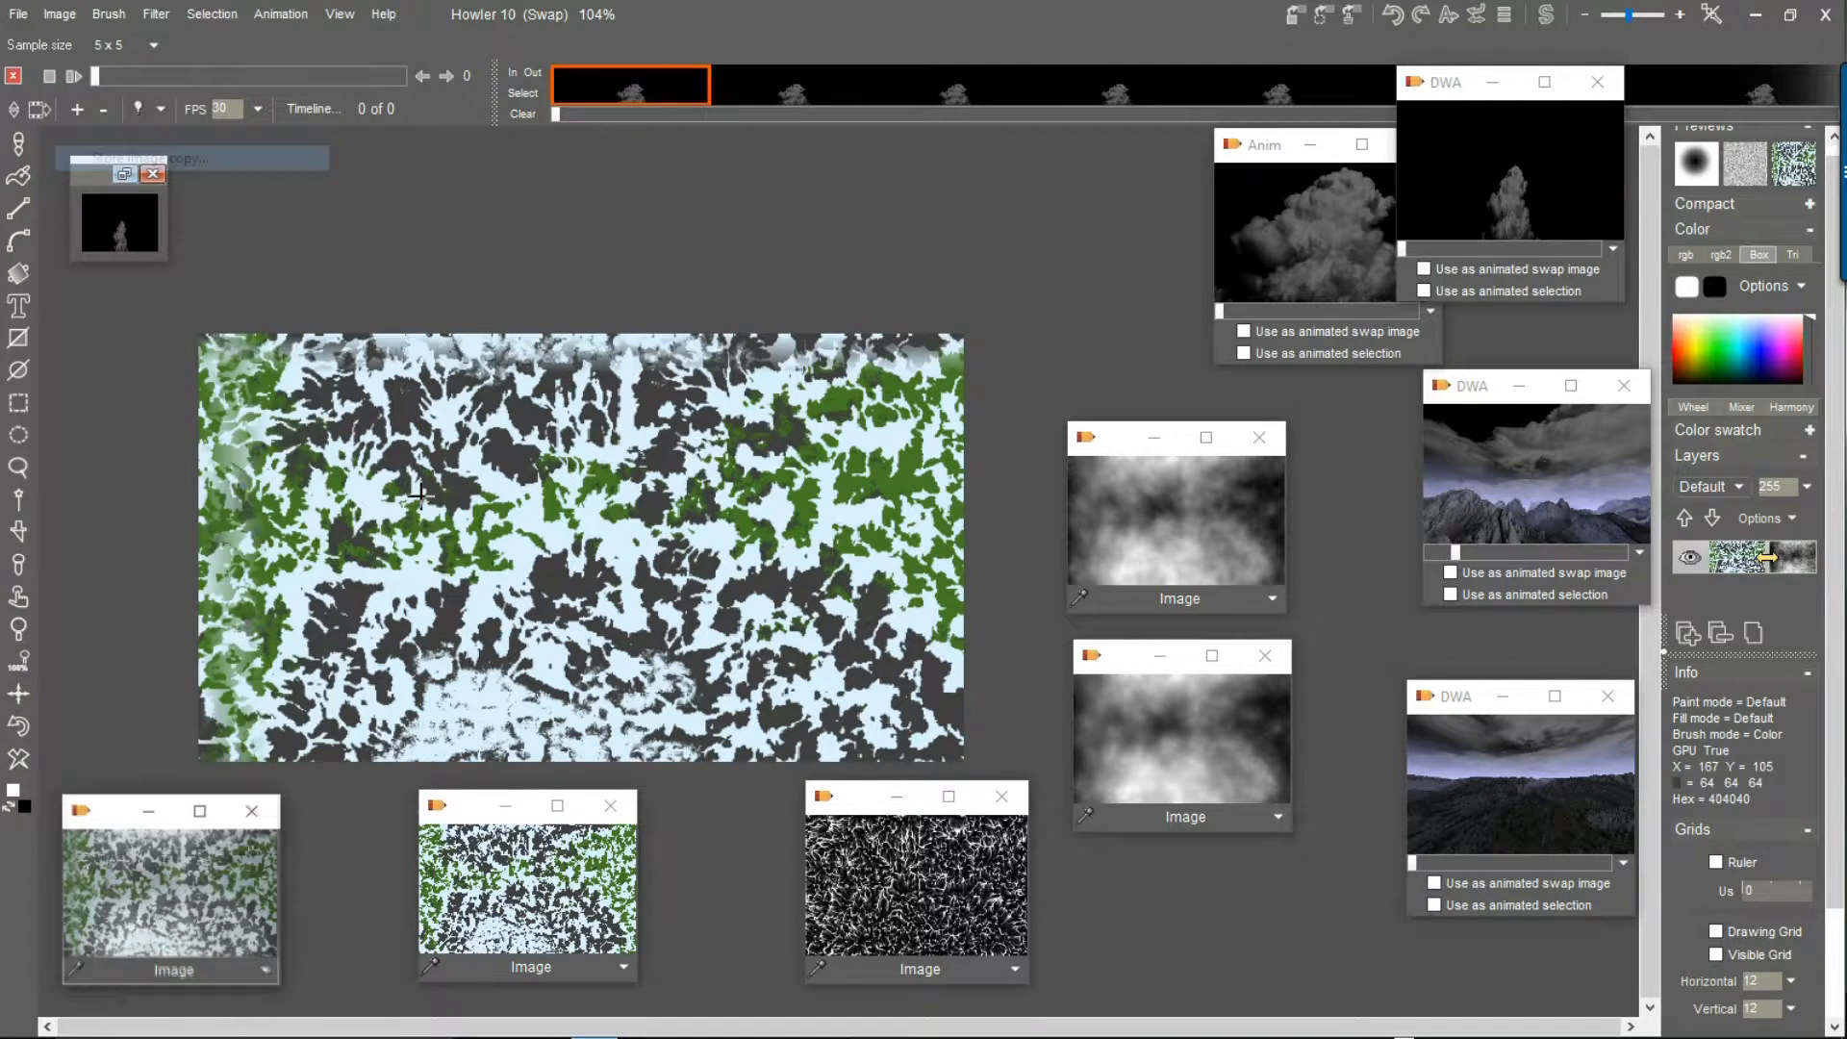
Set the stored seamless texture beside the earlier one, then increase the main height map's contrast with the Value adjustment
left_click_drag(102, 817, 512, 808)
left_click(1546, 14)
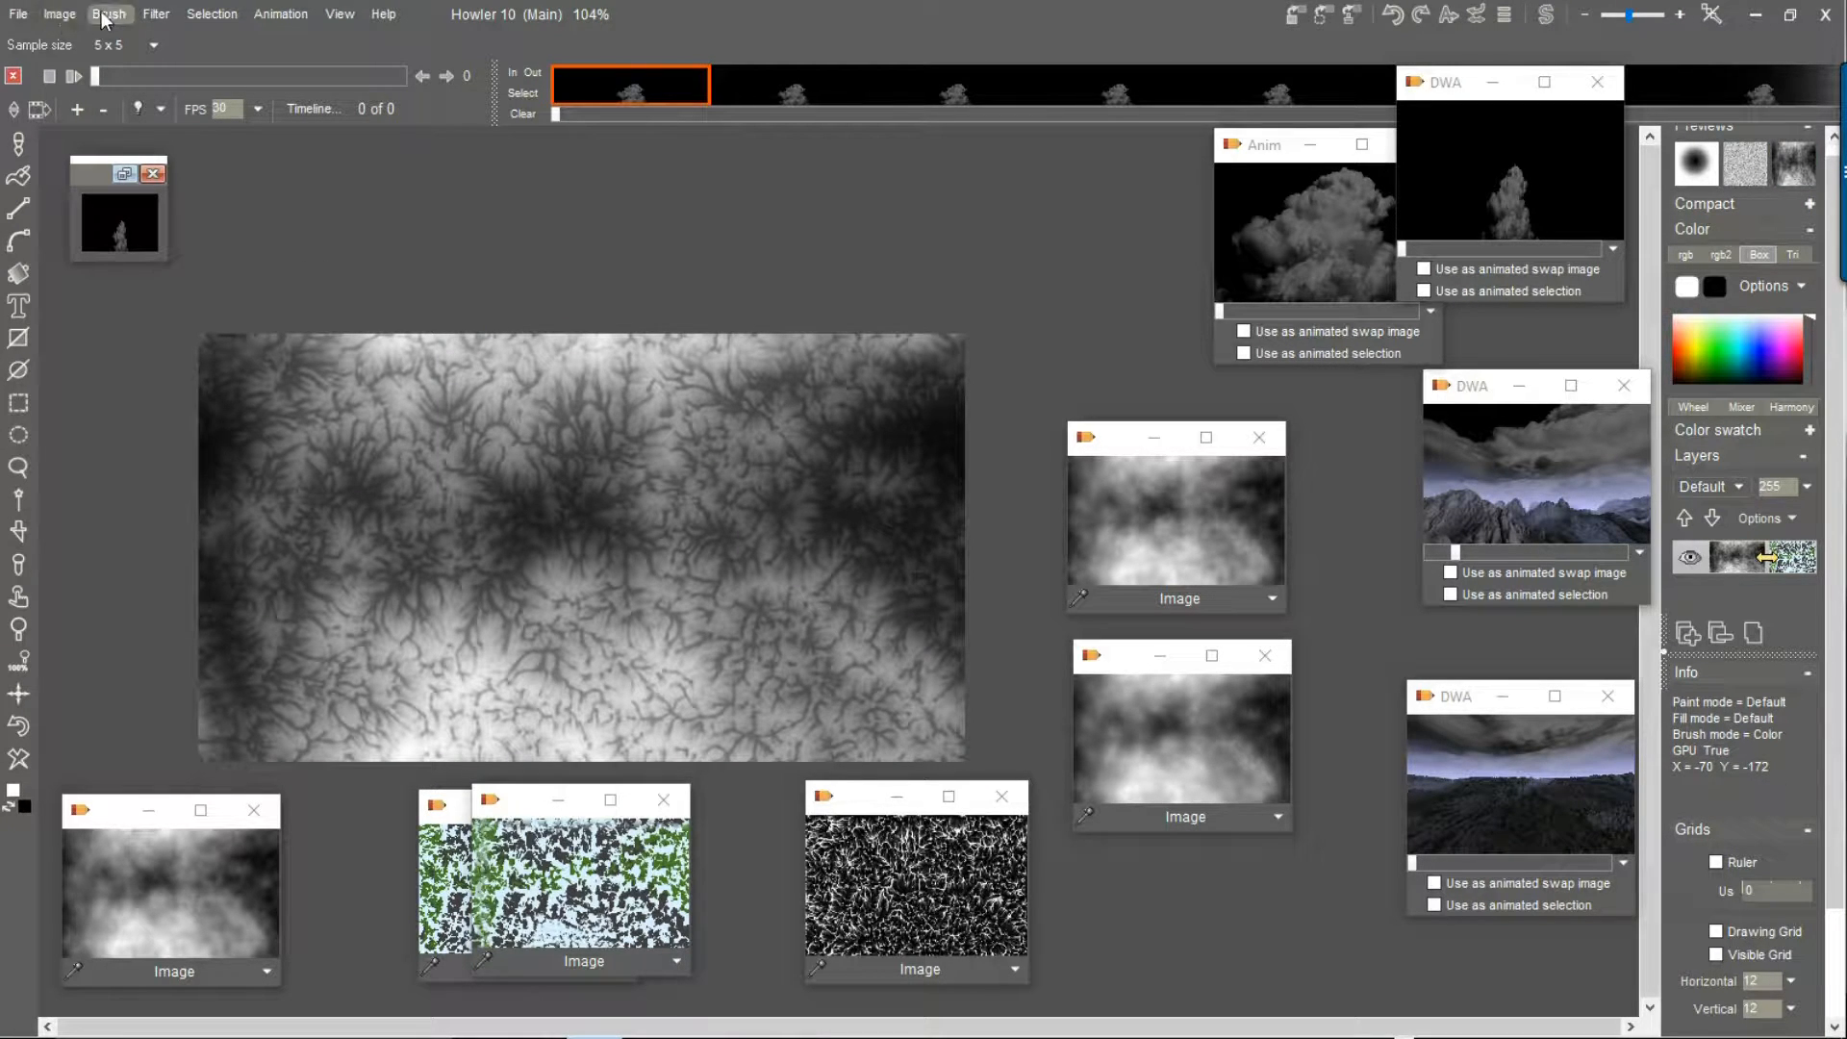
left_click(156, 13)
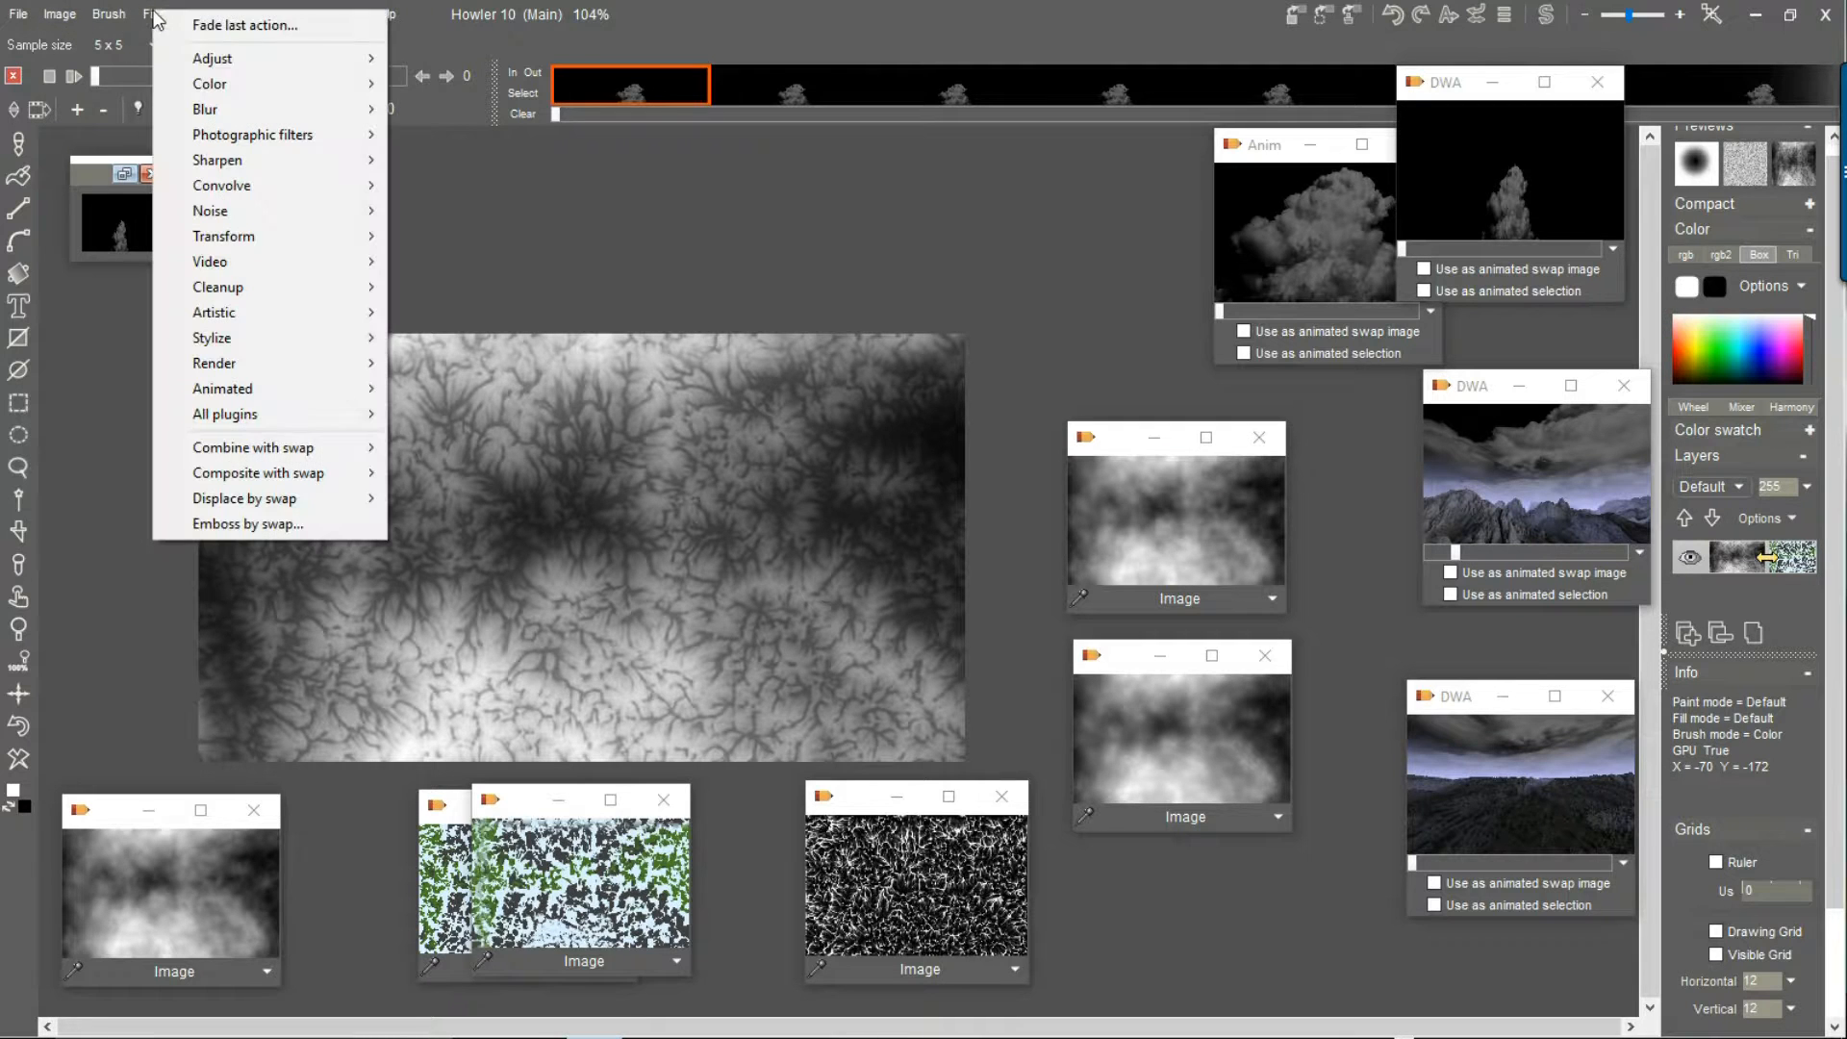
mouse_move(243, 62)
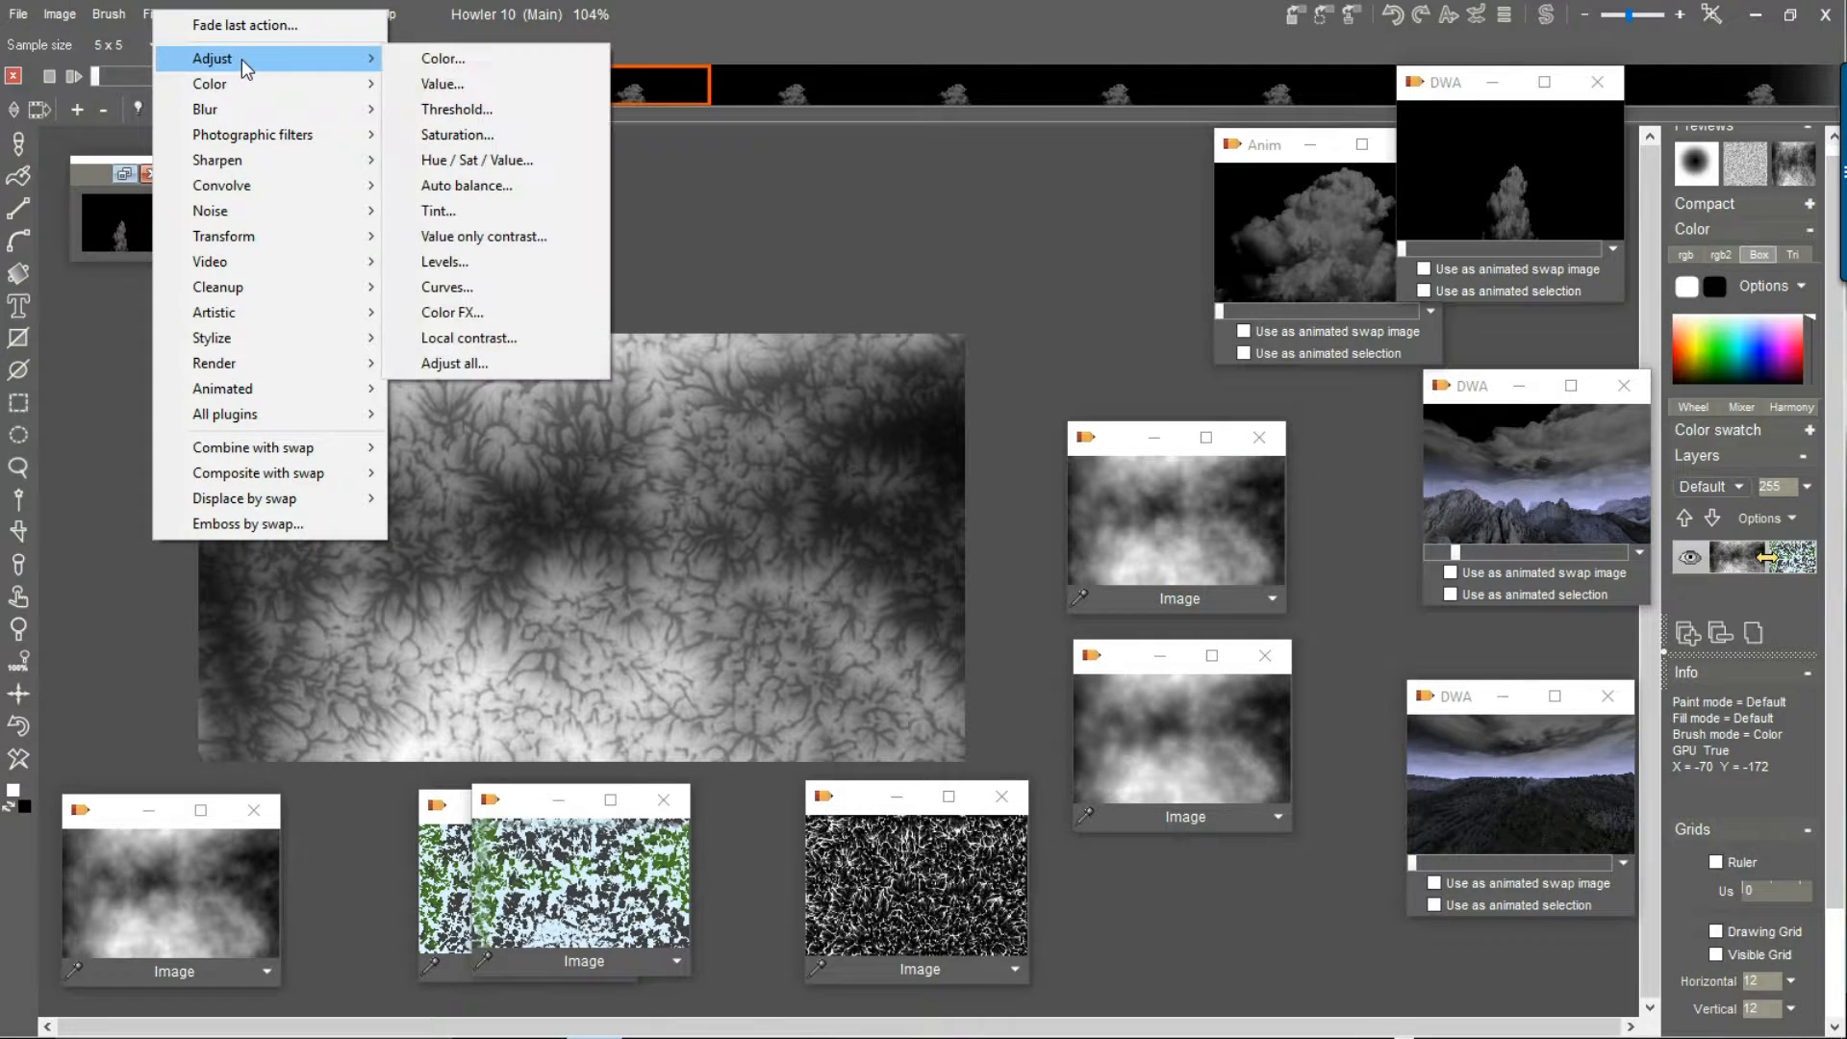
left_click(469, 79)
left_click_drag(1101, 461, 1118, 453)
mouse_move(1101, 519)
left_mouse_down()
mouse_move(1135, 522)
mouse_move(1093, 488)
left_mouse_up()
mouse_move(1101, 552)
left_mouse_down()
mouse_move(1083, 552)
mouse_move(1100, 552)
left_mouse_up()
left_click(737, 656)
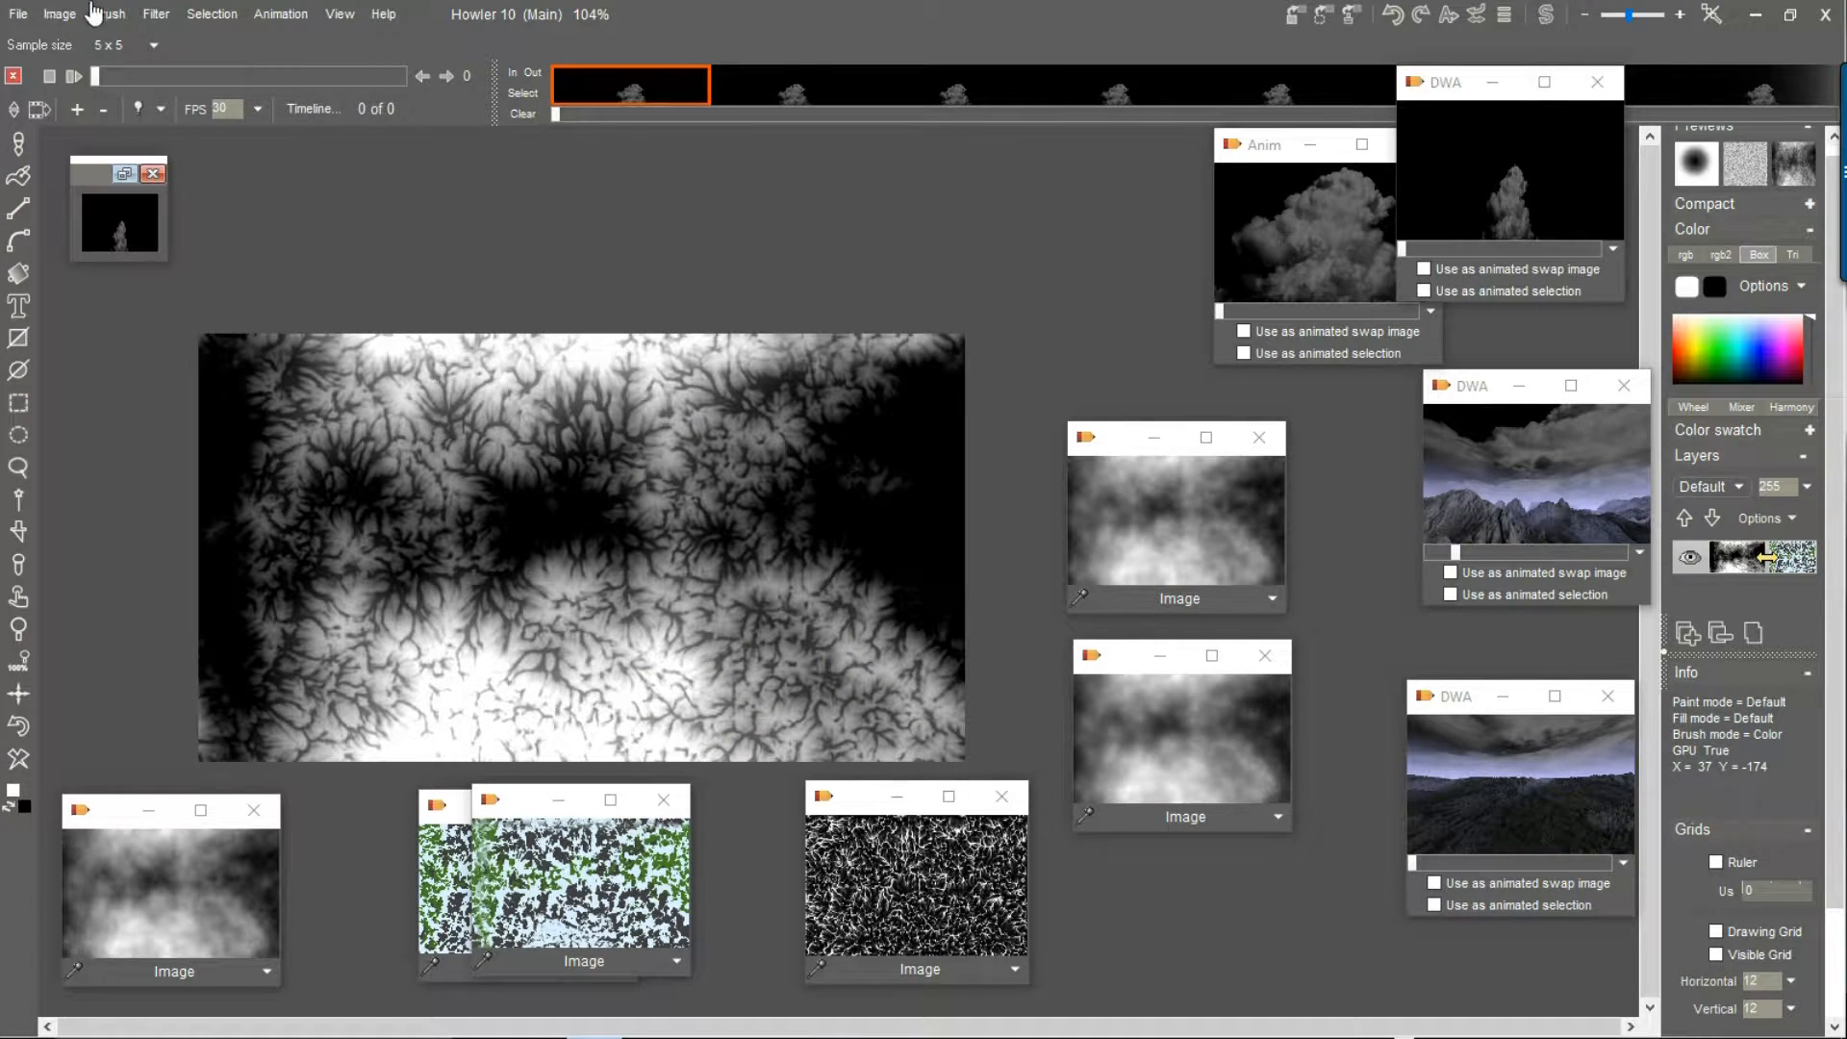
Apply a stair-stepped RGB curve to the height map with the Curves filter to form terraces
left_click(156, 16)
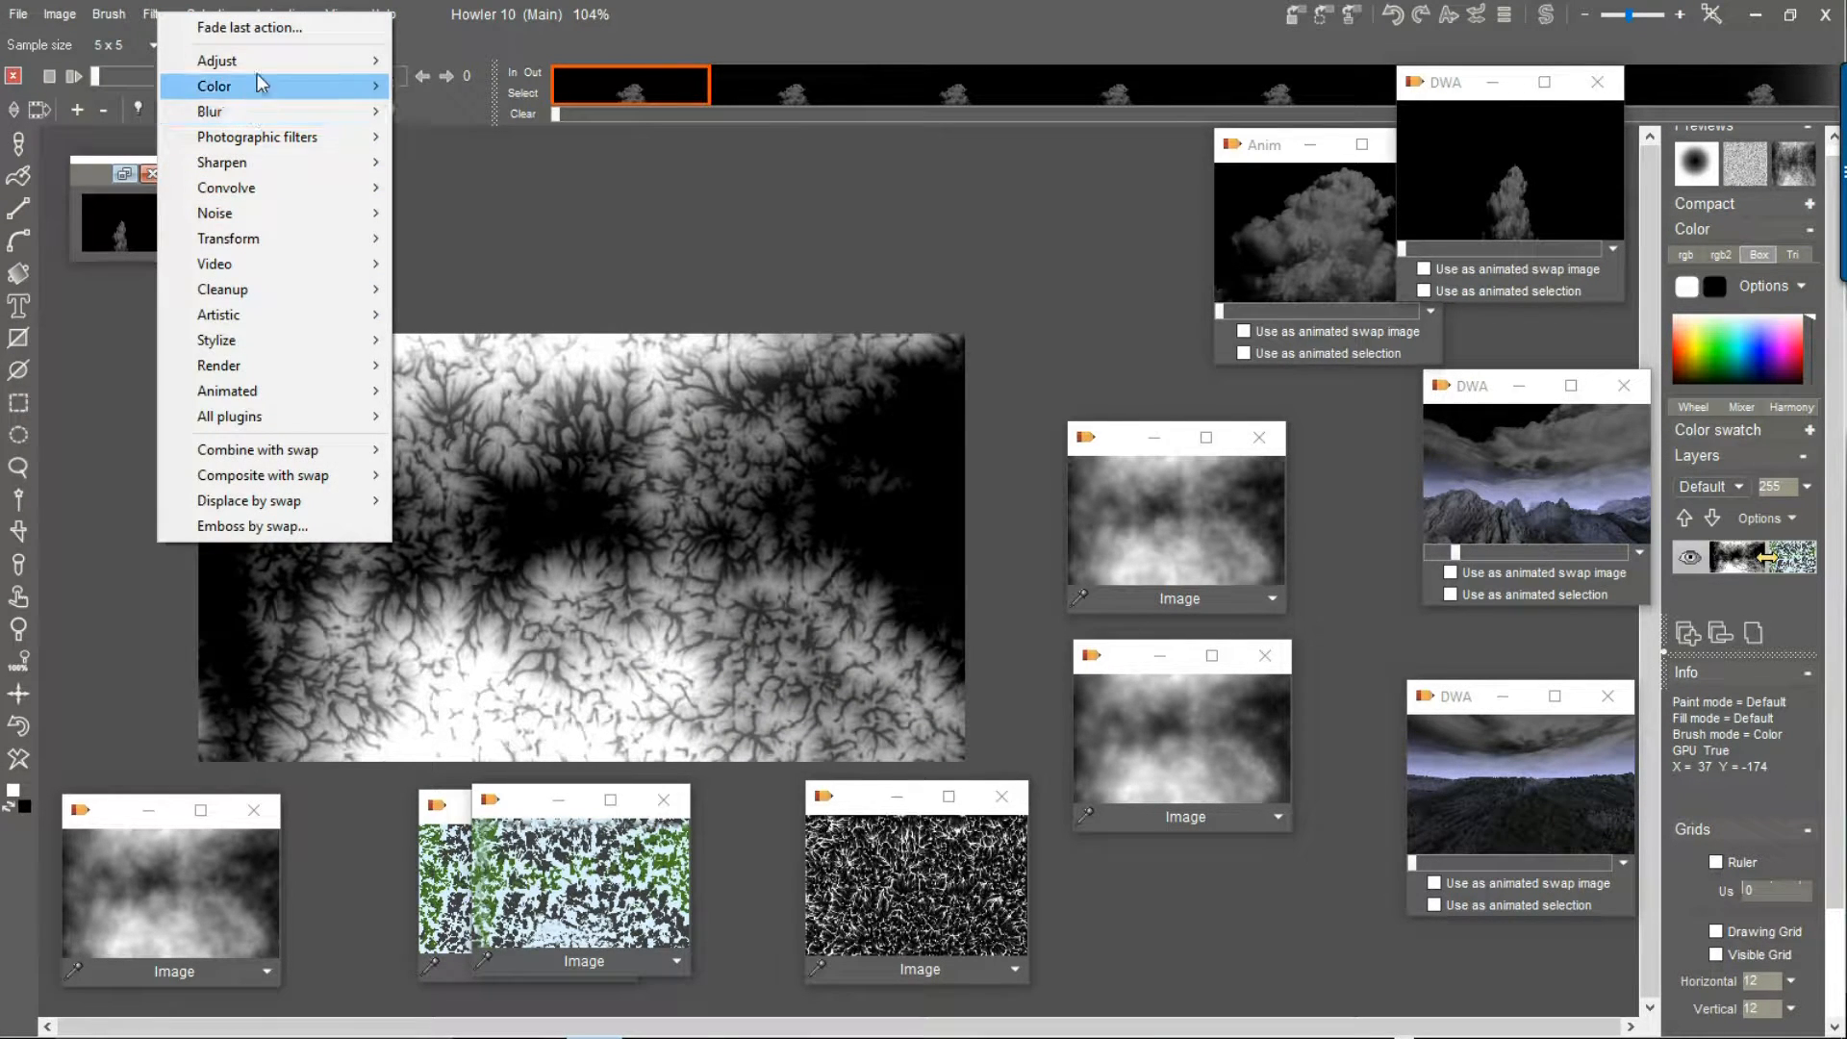
mouse_move(262, 69)
left_click(452, 289)
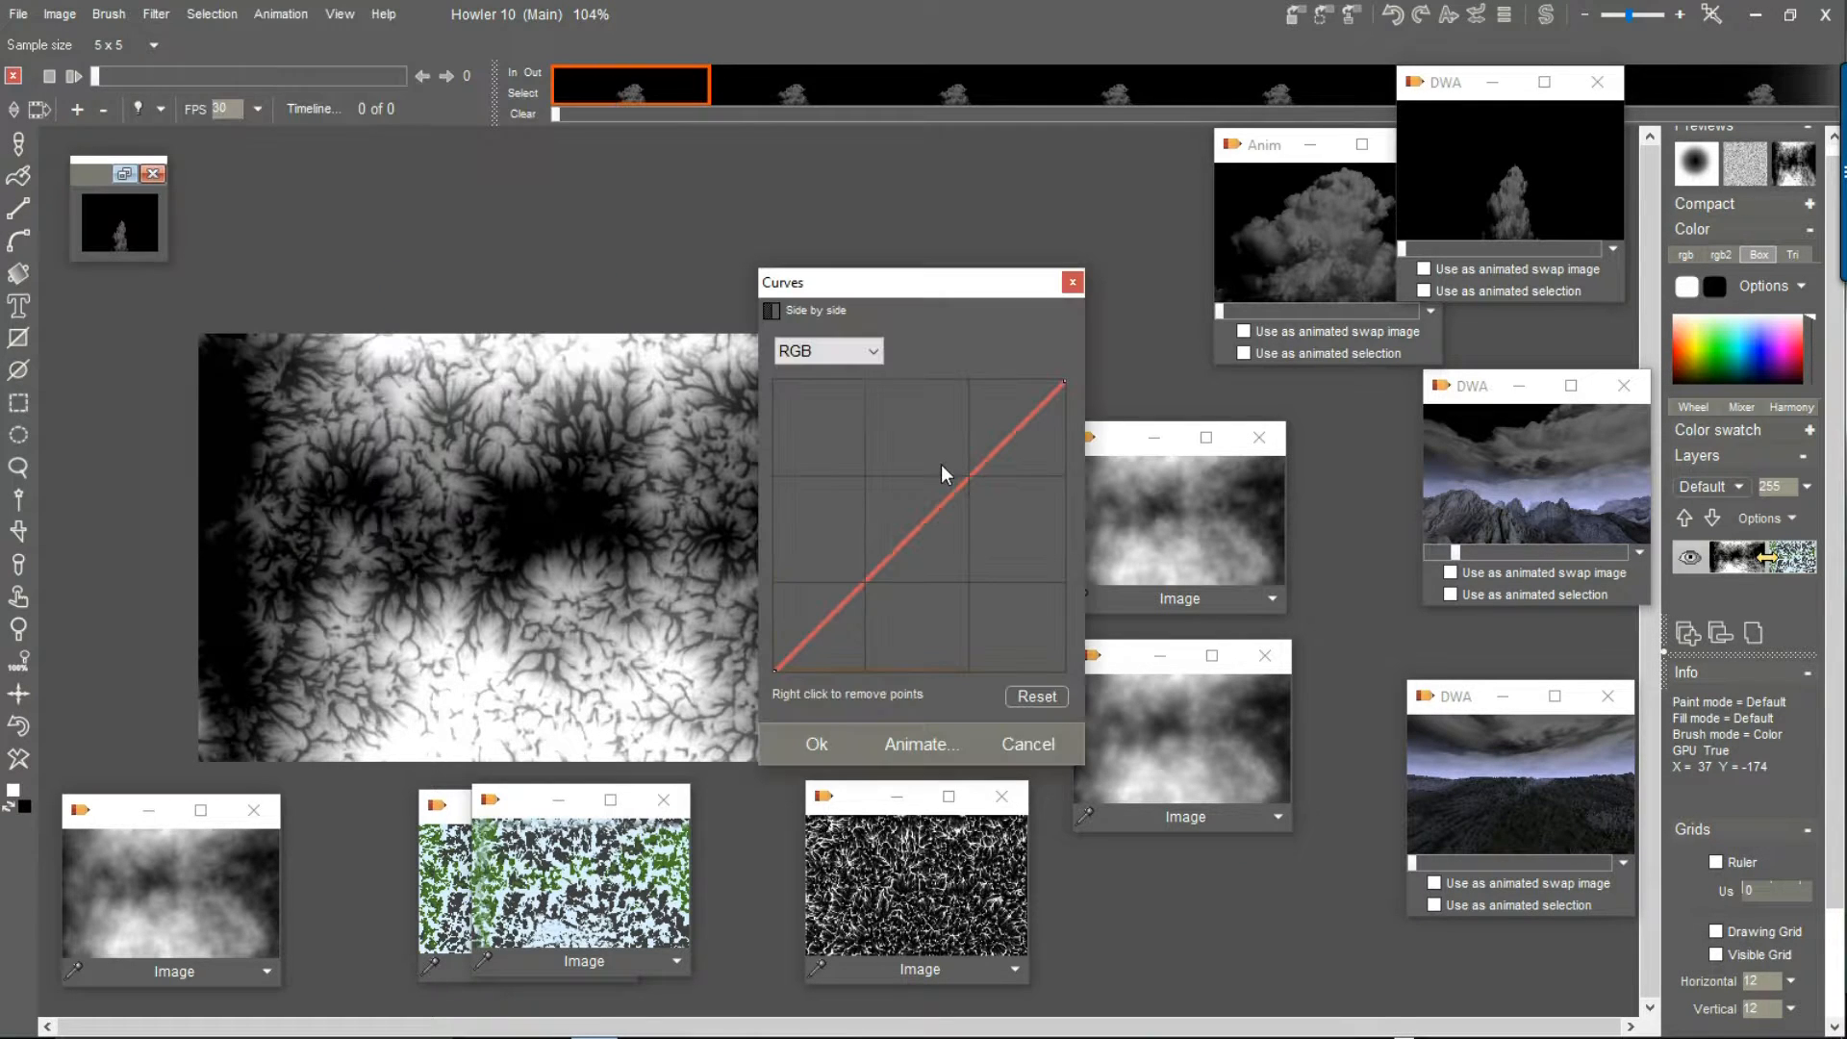
left_click(1032, 402)
left_click(1004, 454)
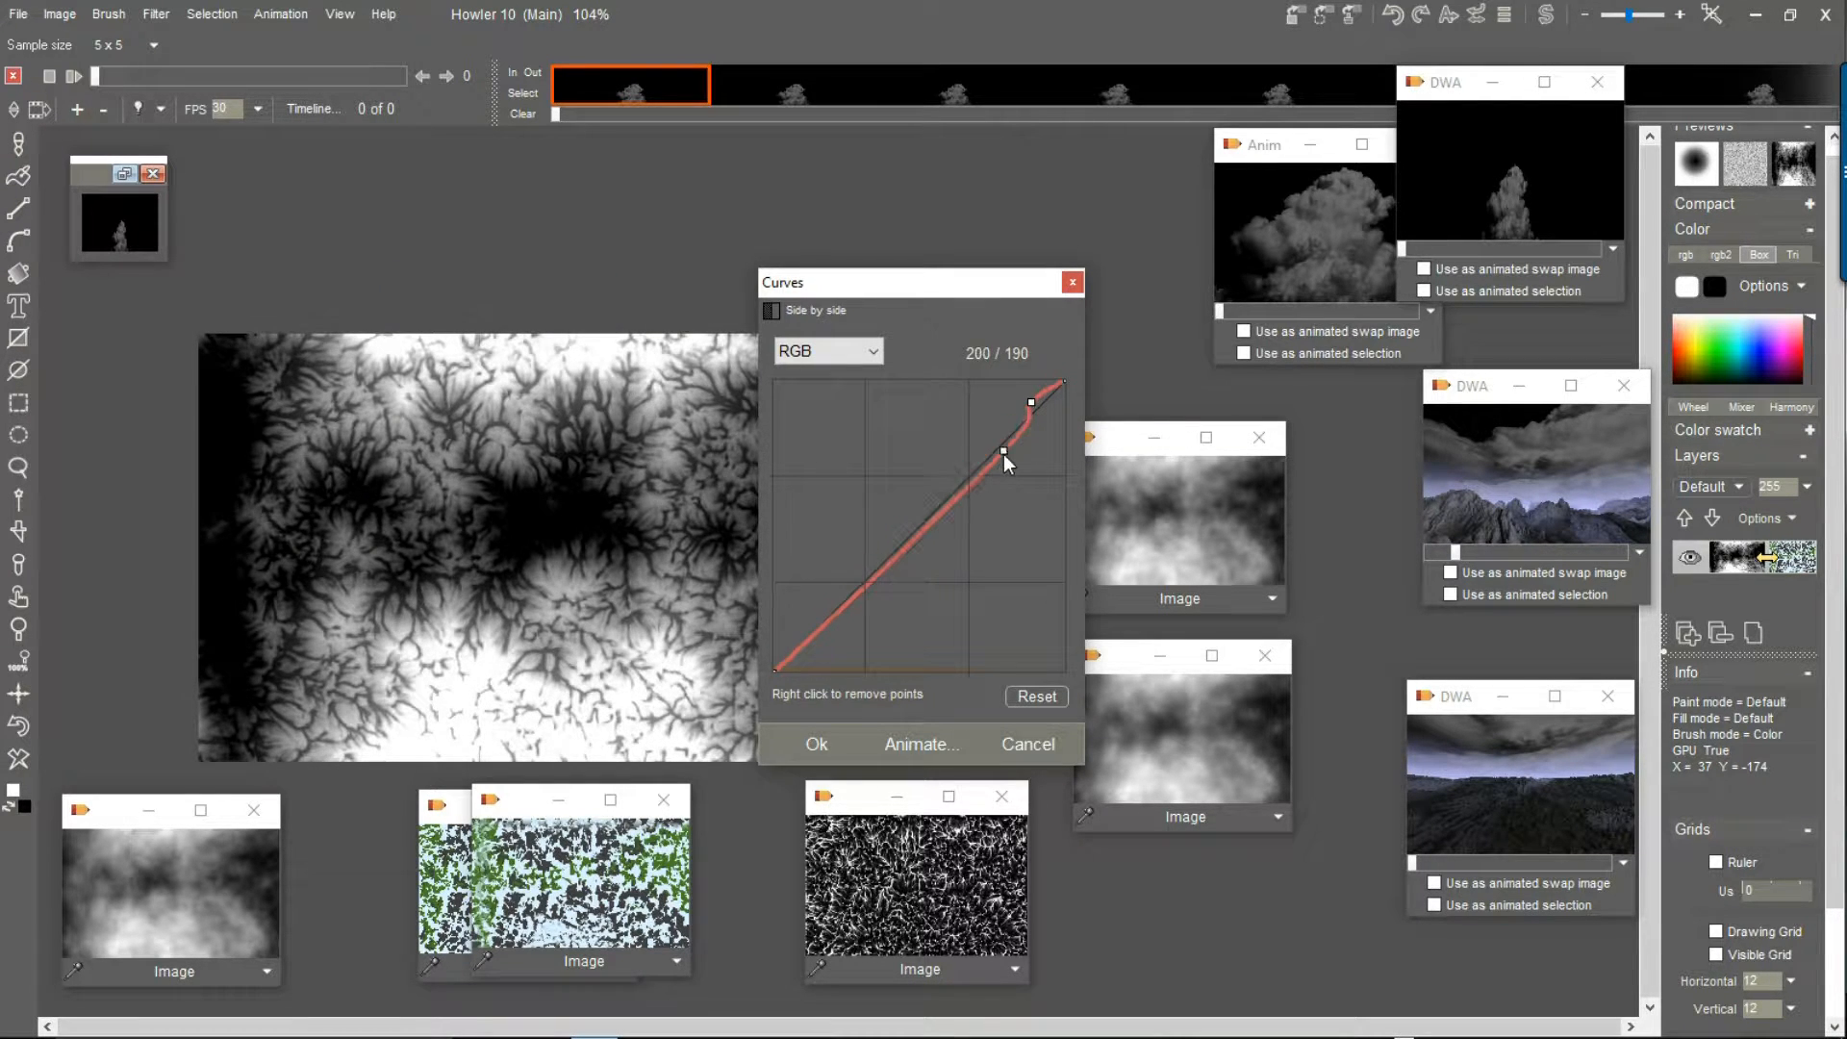
left_click(950, 482)
left_click(934, 536)
left_click(884, 555)
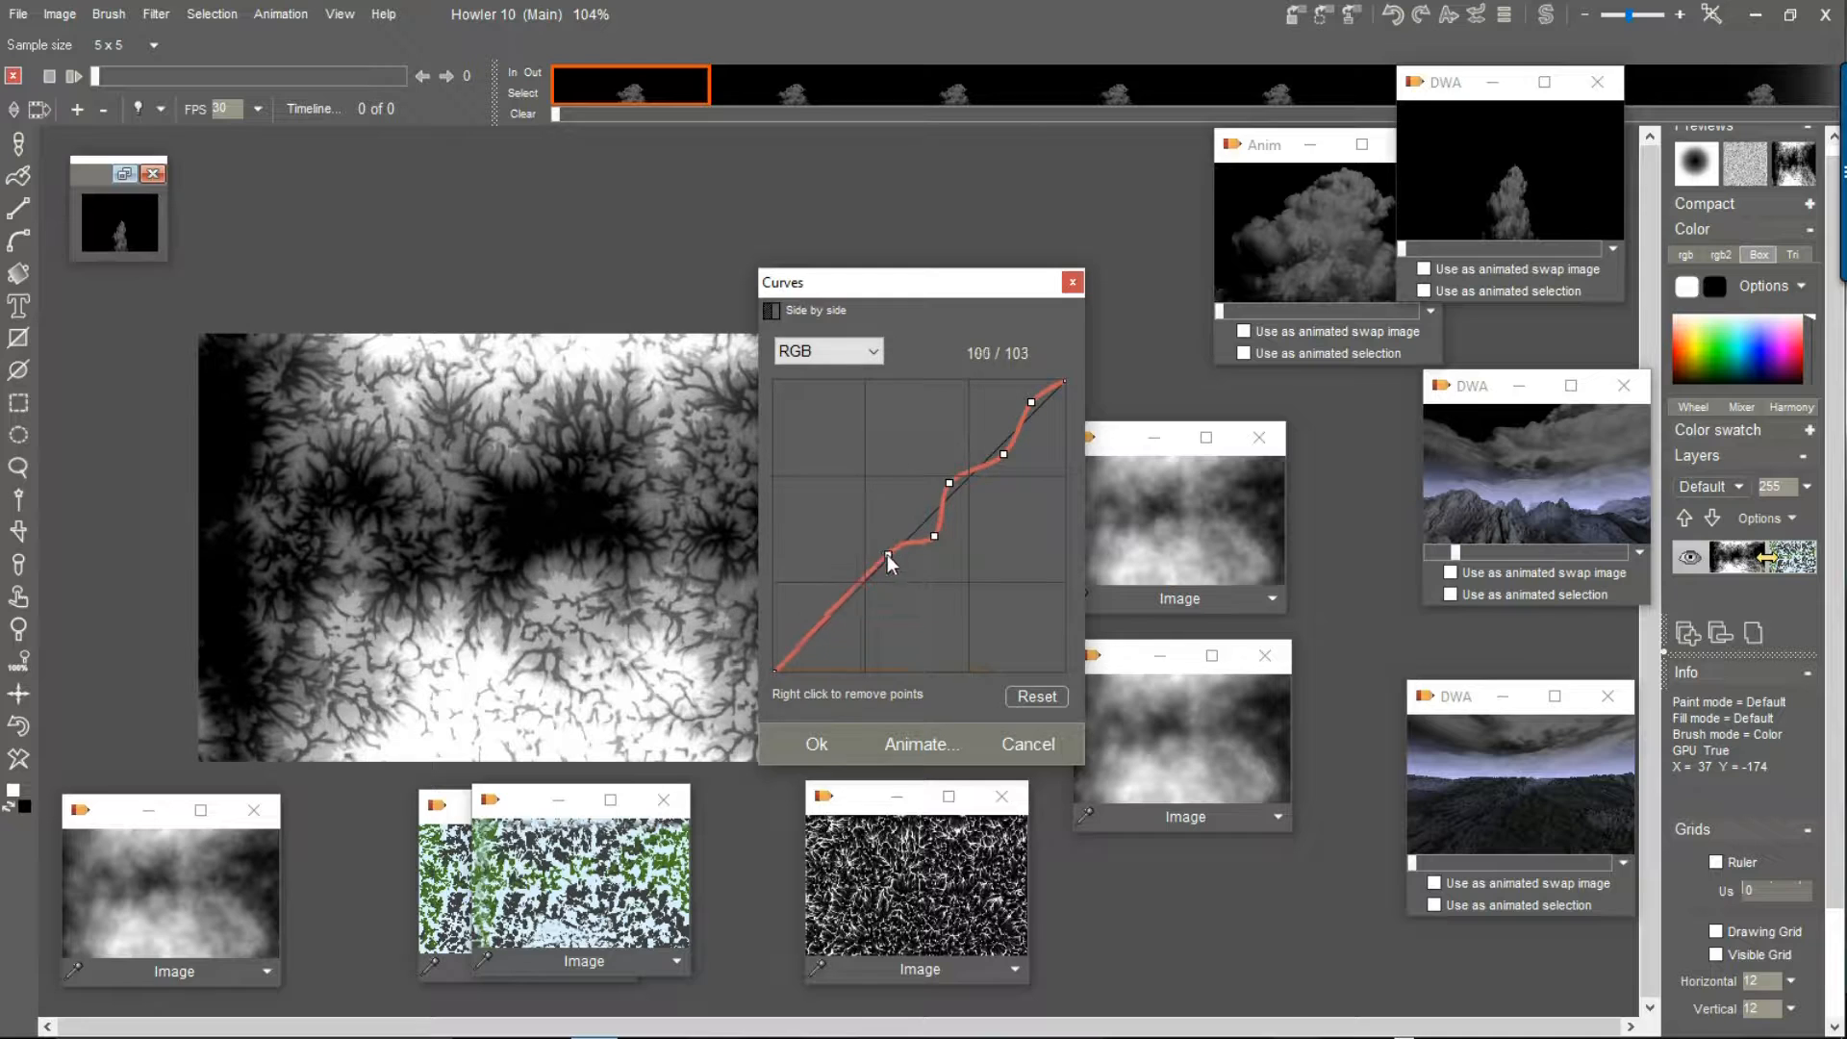
left_click(872, 604)
left_click(822, 613)
left_click(810, 660)
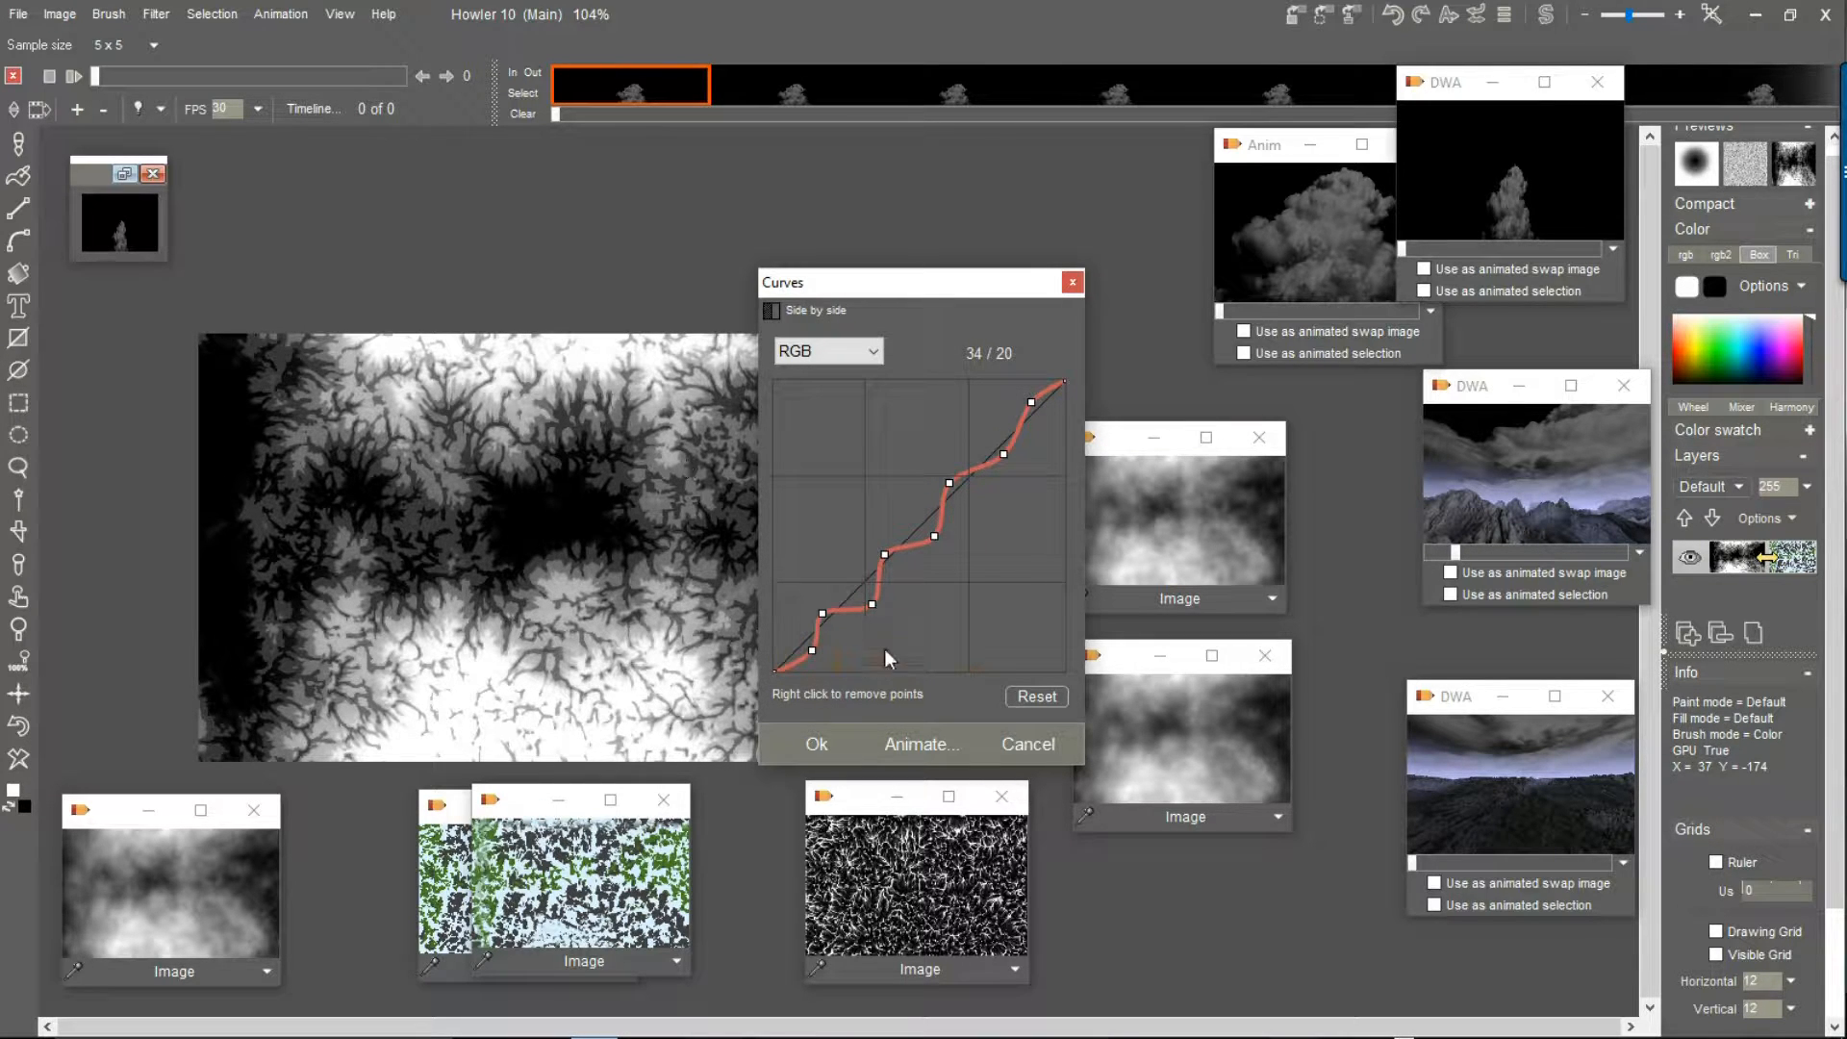
left_click_drag(1003, 454, 997, 465)
mouse_move(1035, 414)
left_mouse_down()
mouse_move(1039, 391)
mouse_move(1013, 448)
mouse_move(1026, 427)
left_mouse_up()
left_click(1026, 433)
left_click(818, 741)
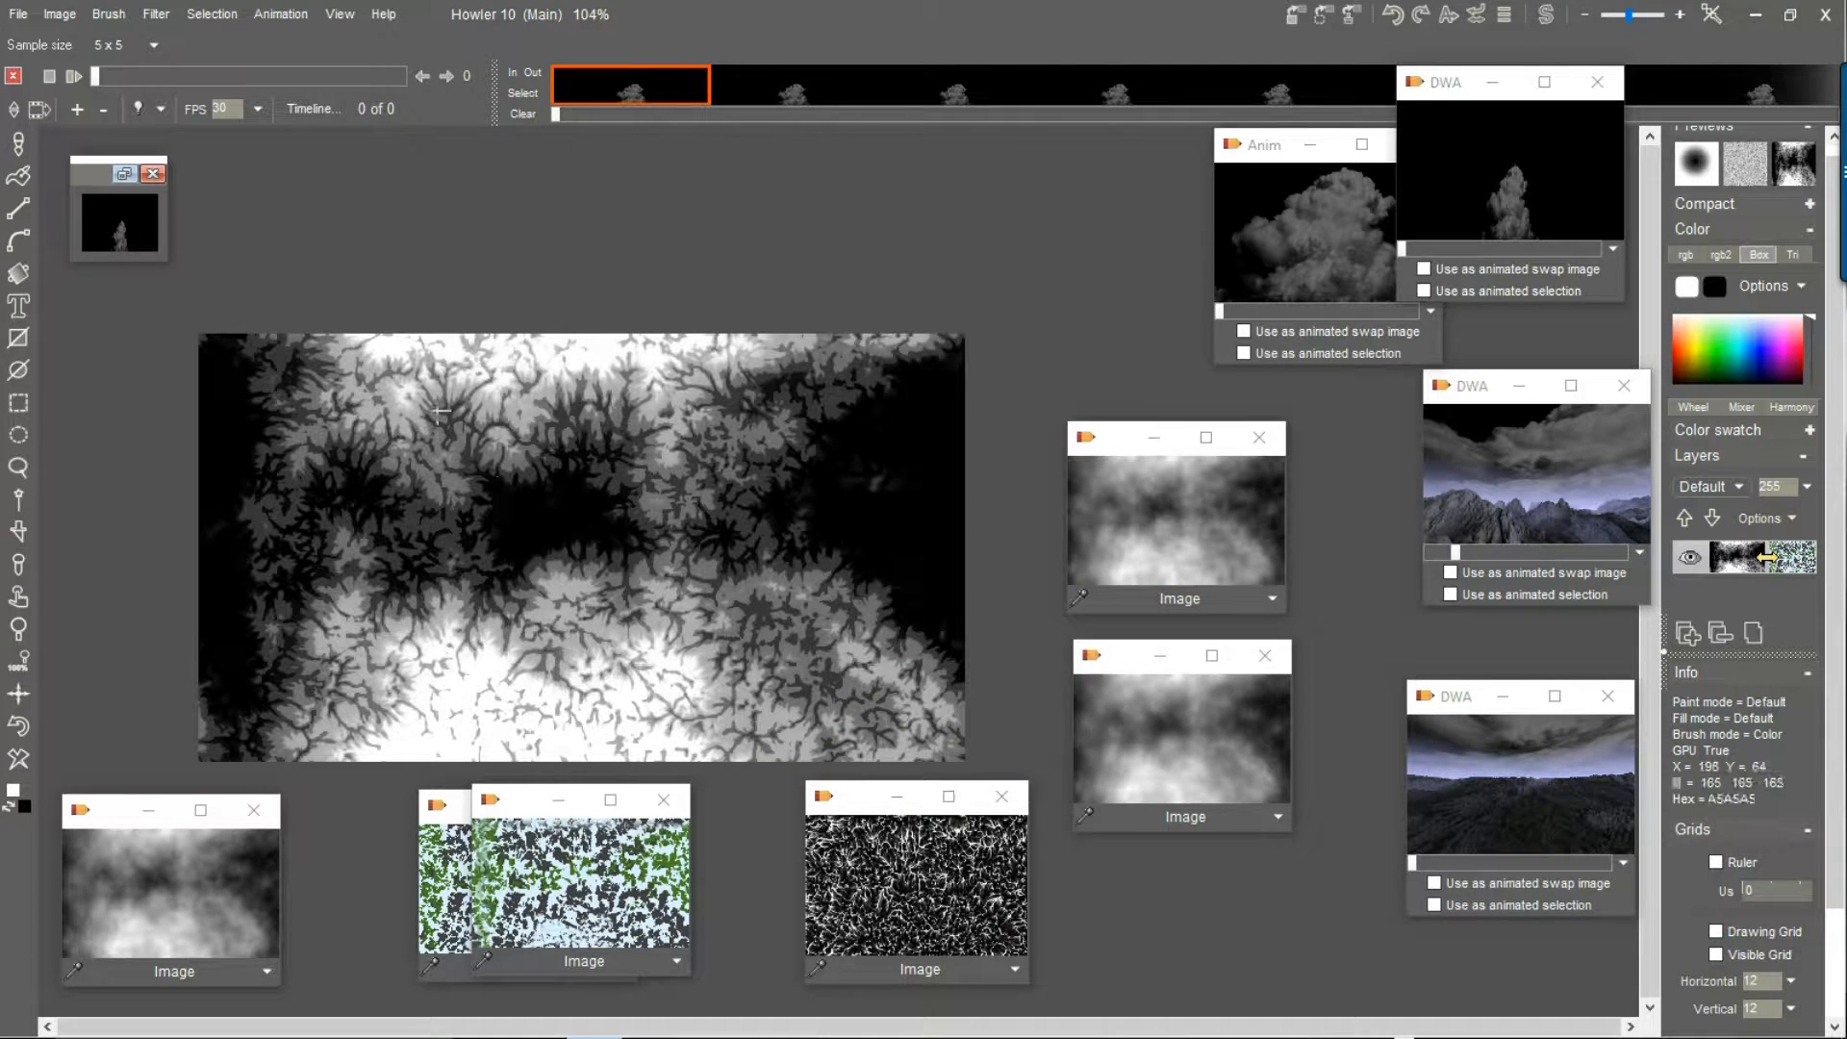
Inspect the terraced height map up close and store a copy of it as an image
scroll(546, 420, "up", 5)
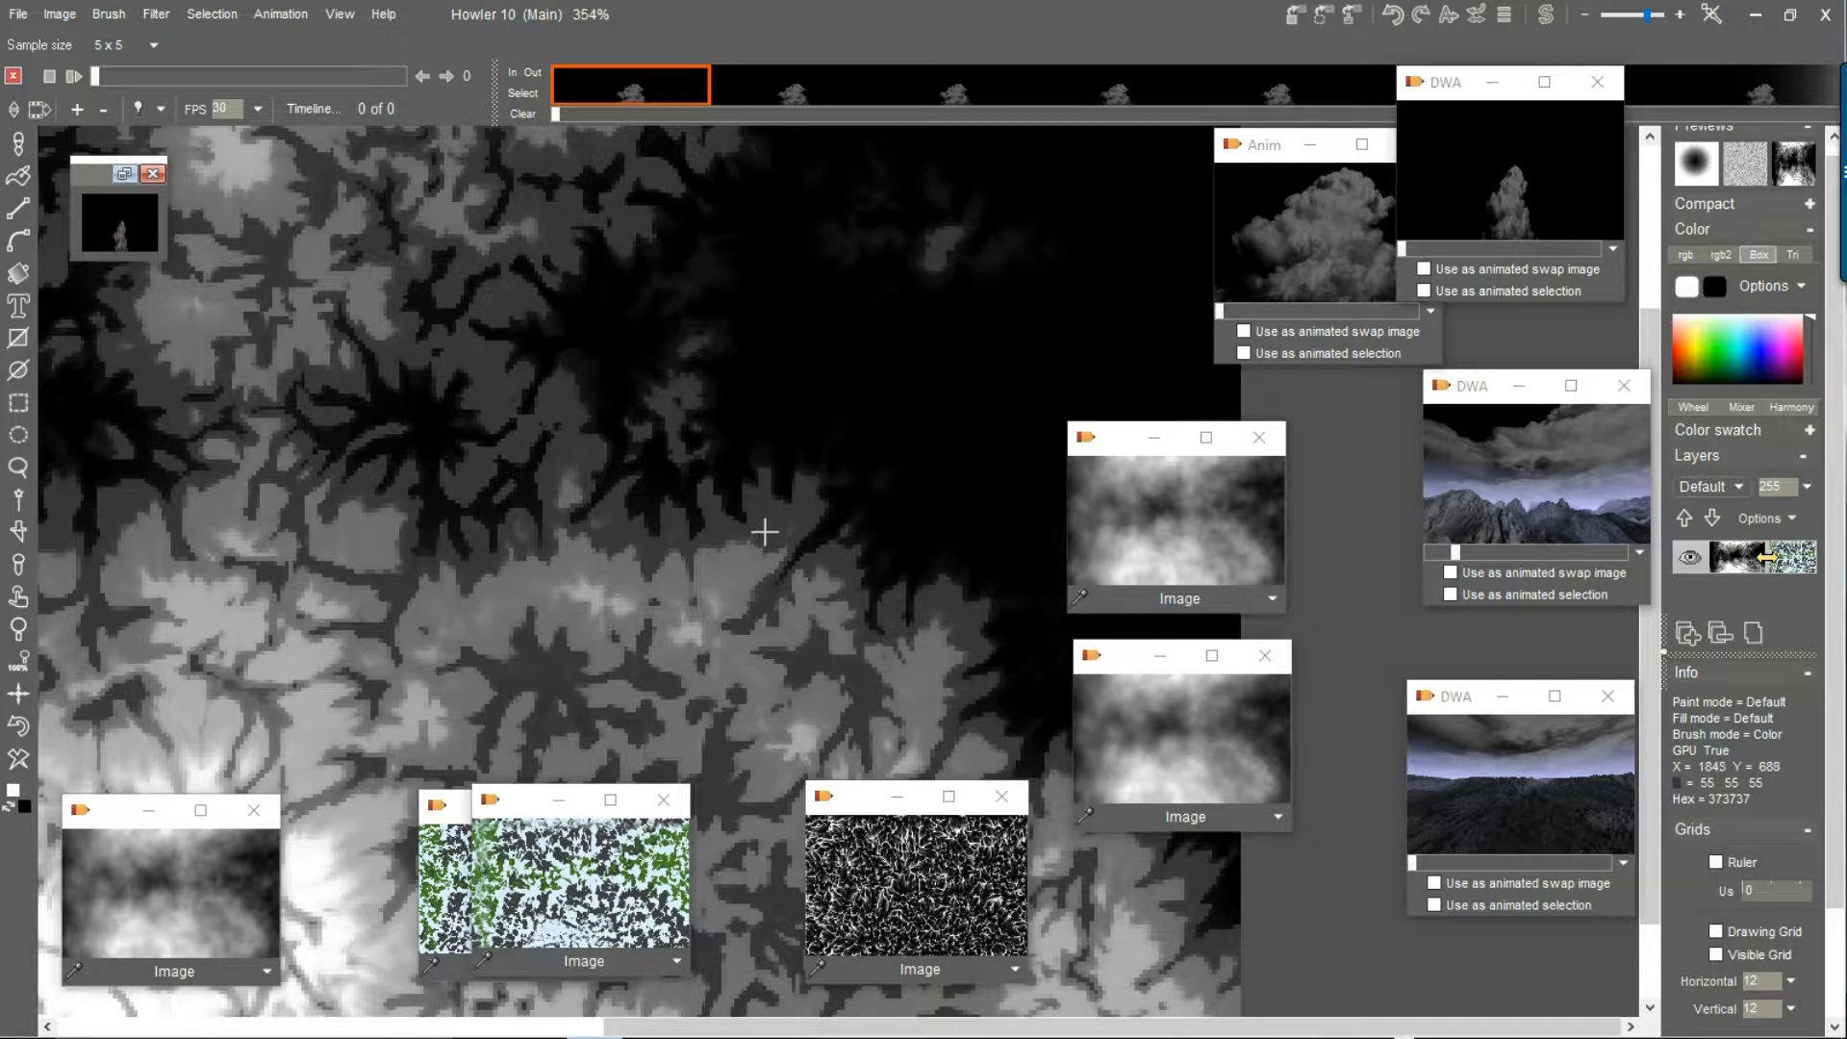
scroll(610, 482, "down", 4)
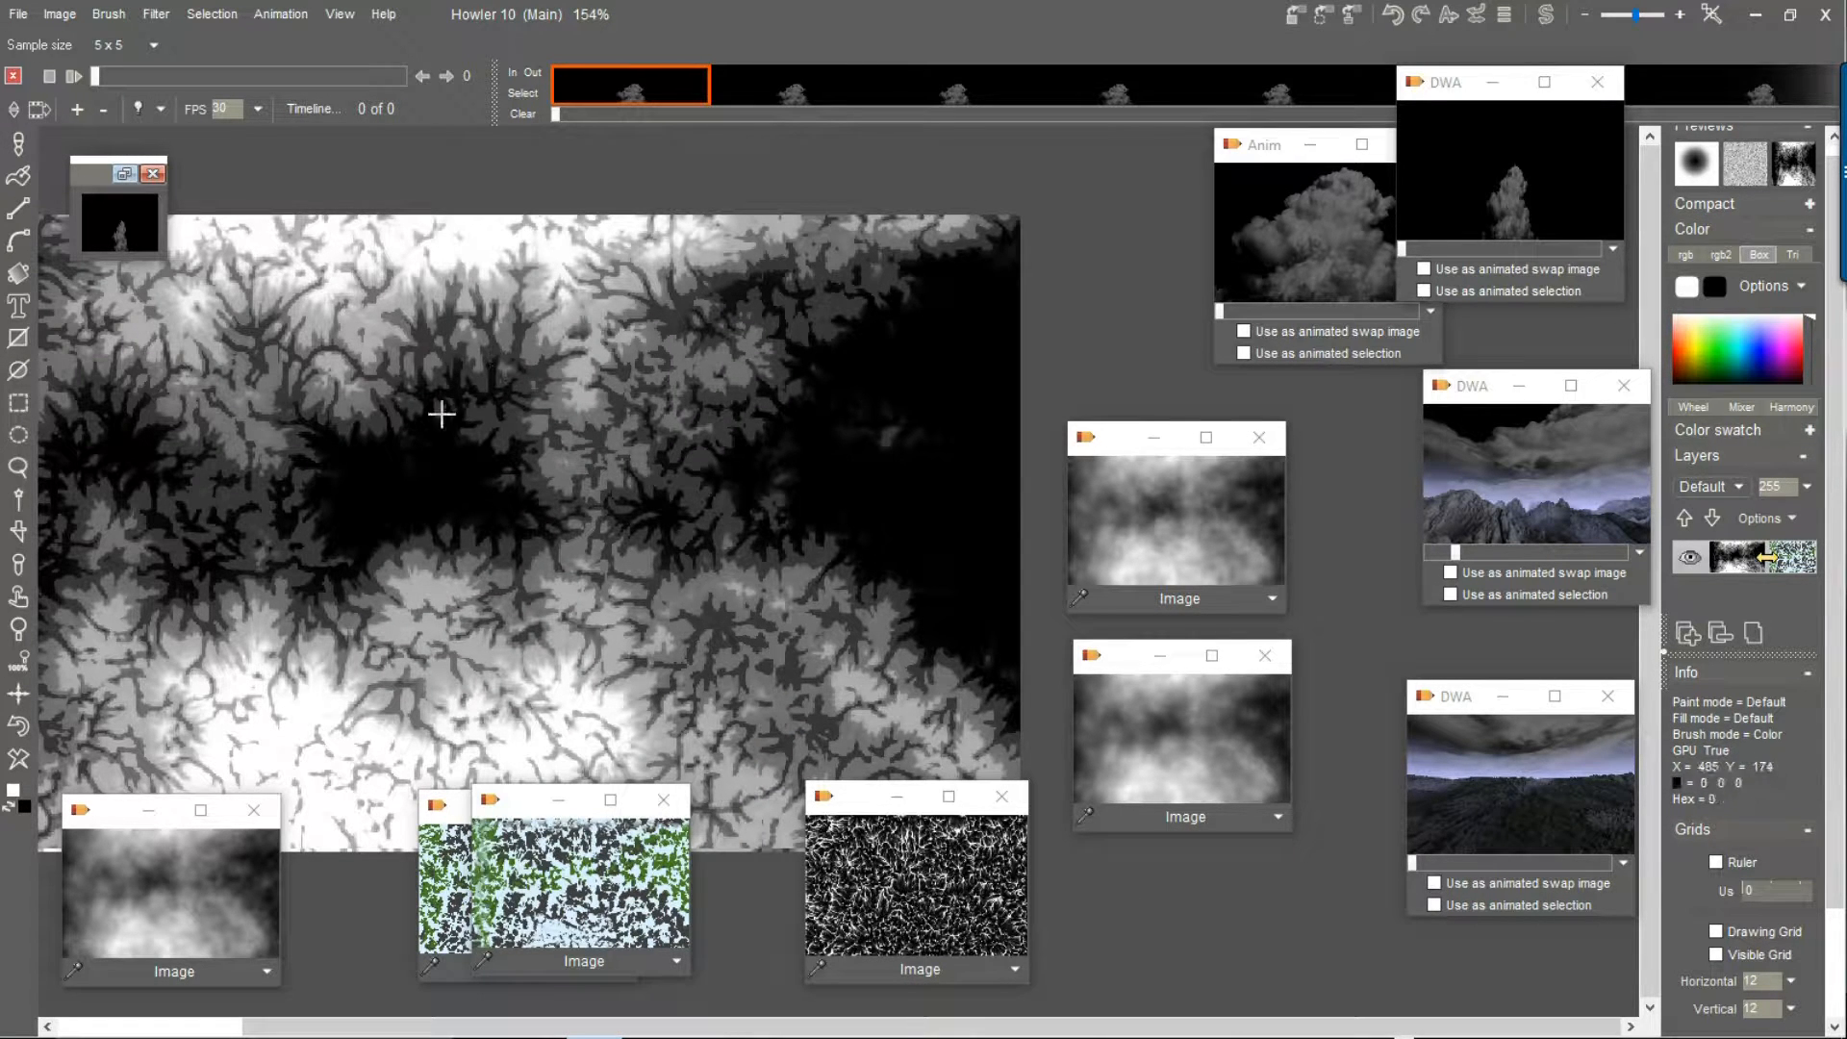
left_click_drag(529, 418, 721, 384)
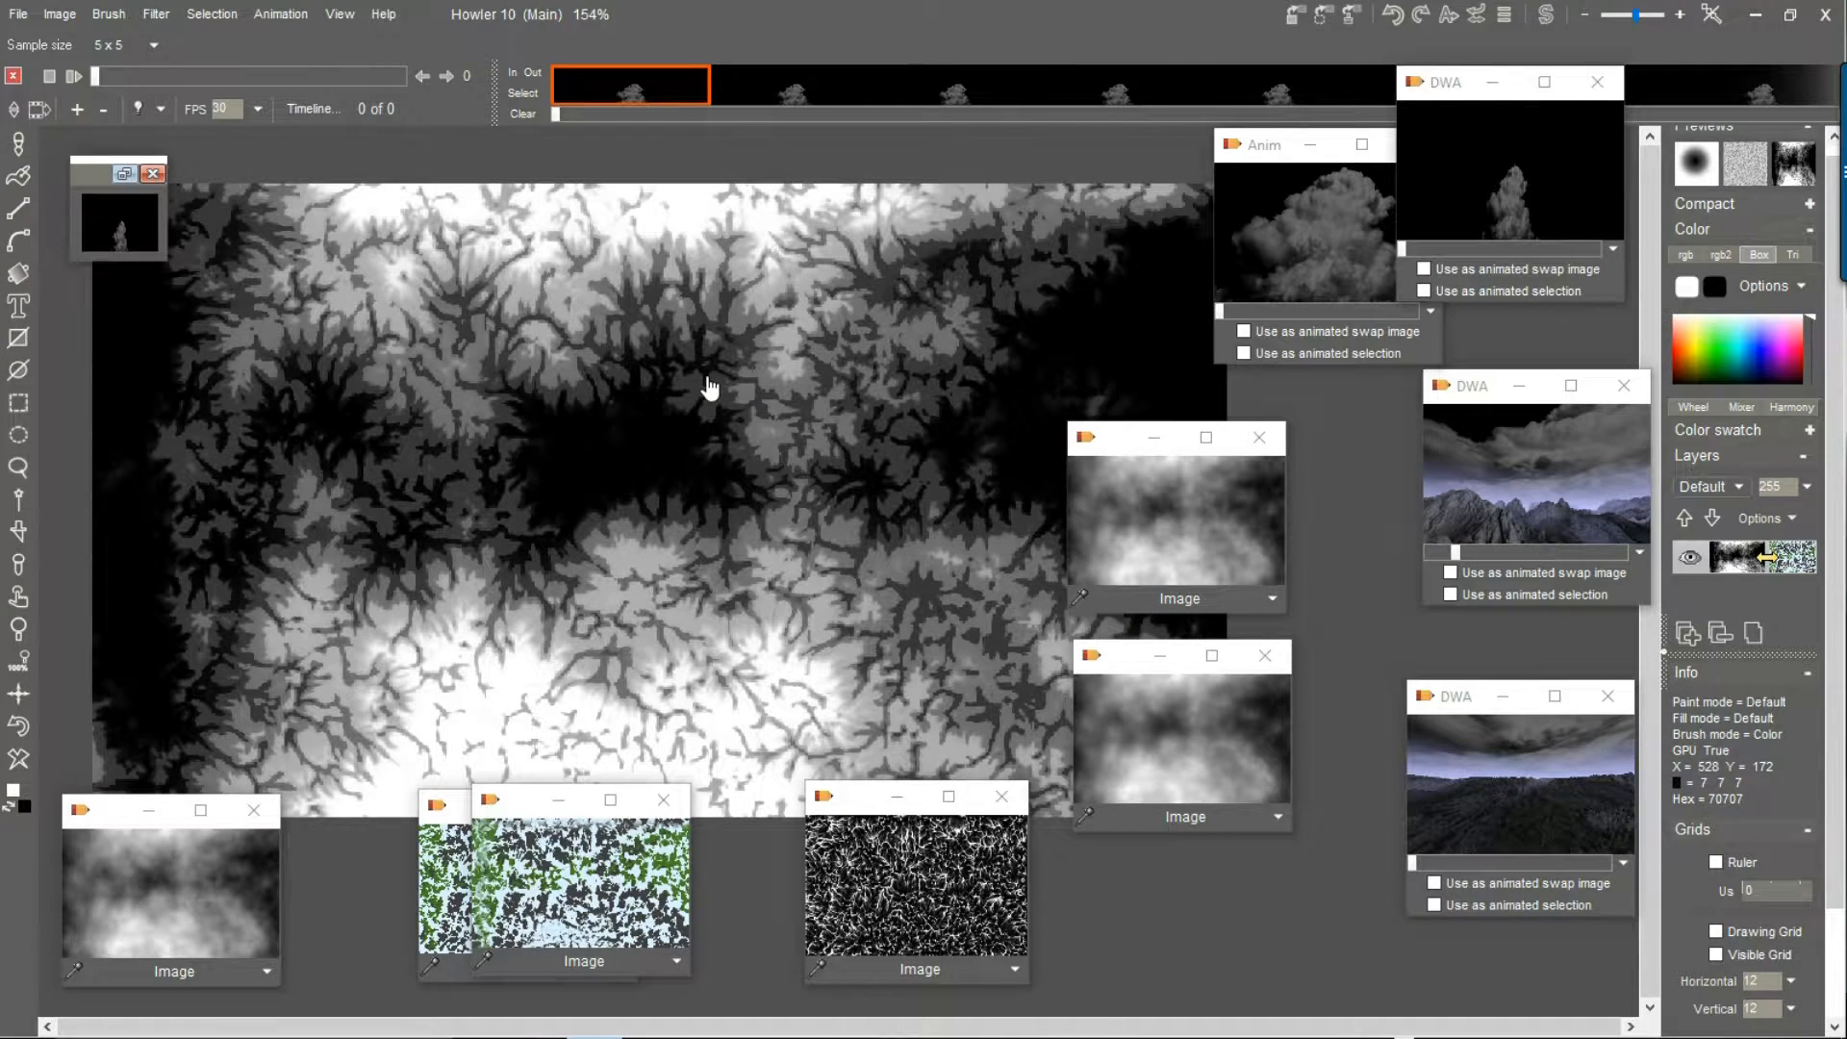
left_click(60, 15)
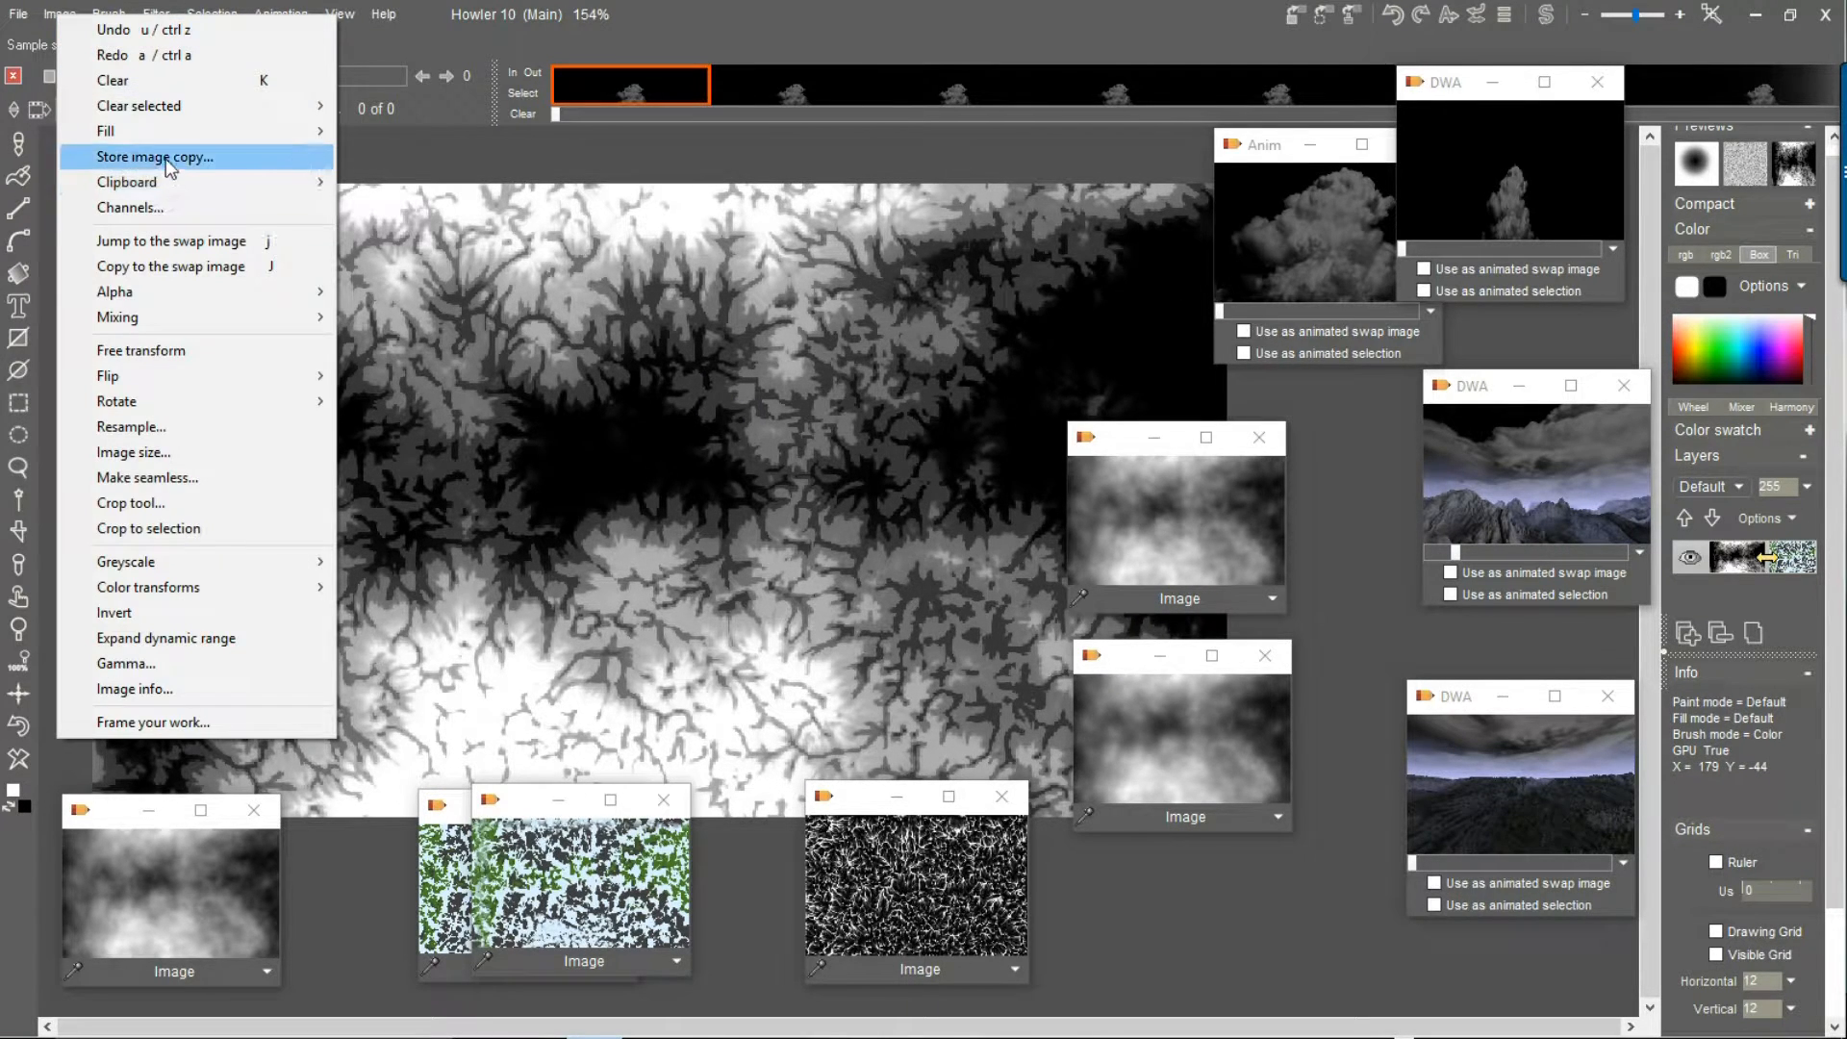
left_click(166, 159)
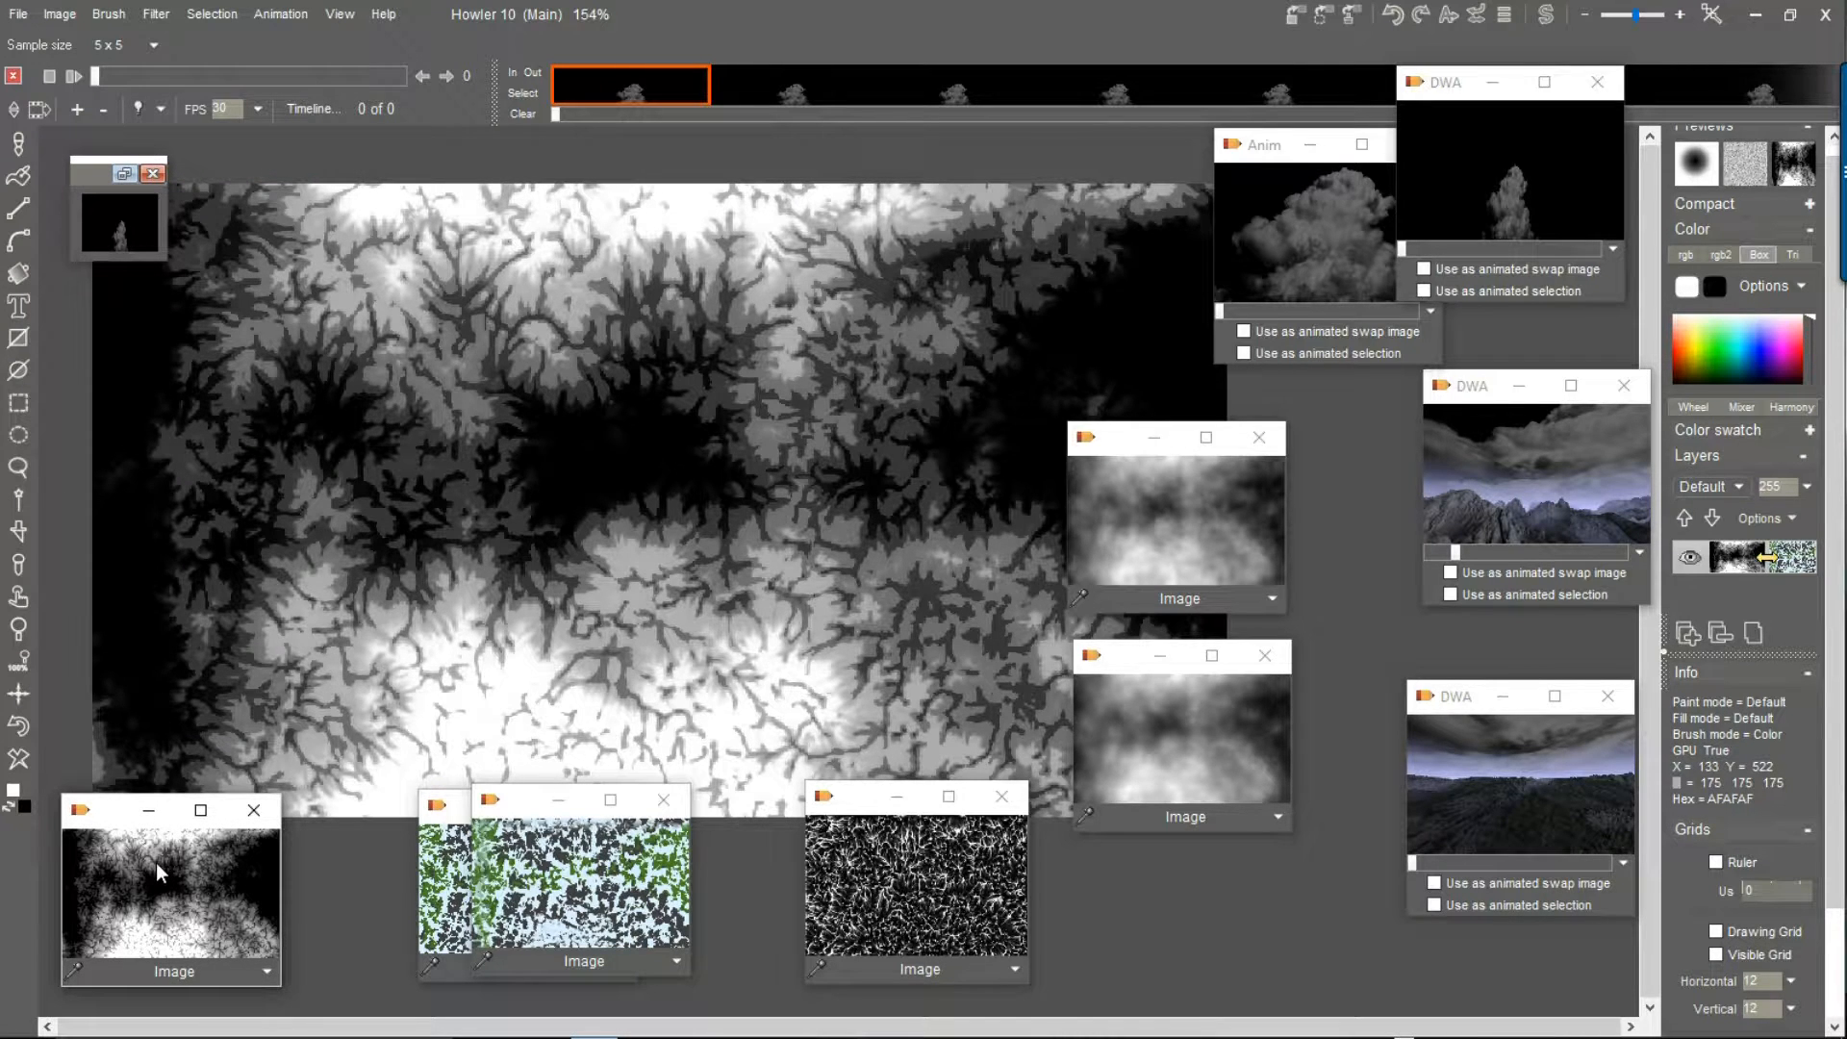
Move the stored seamless texture aside and check the texture in the swap image against the height map
left_click_drag(520, 814, 406, 817)
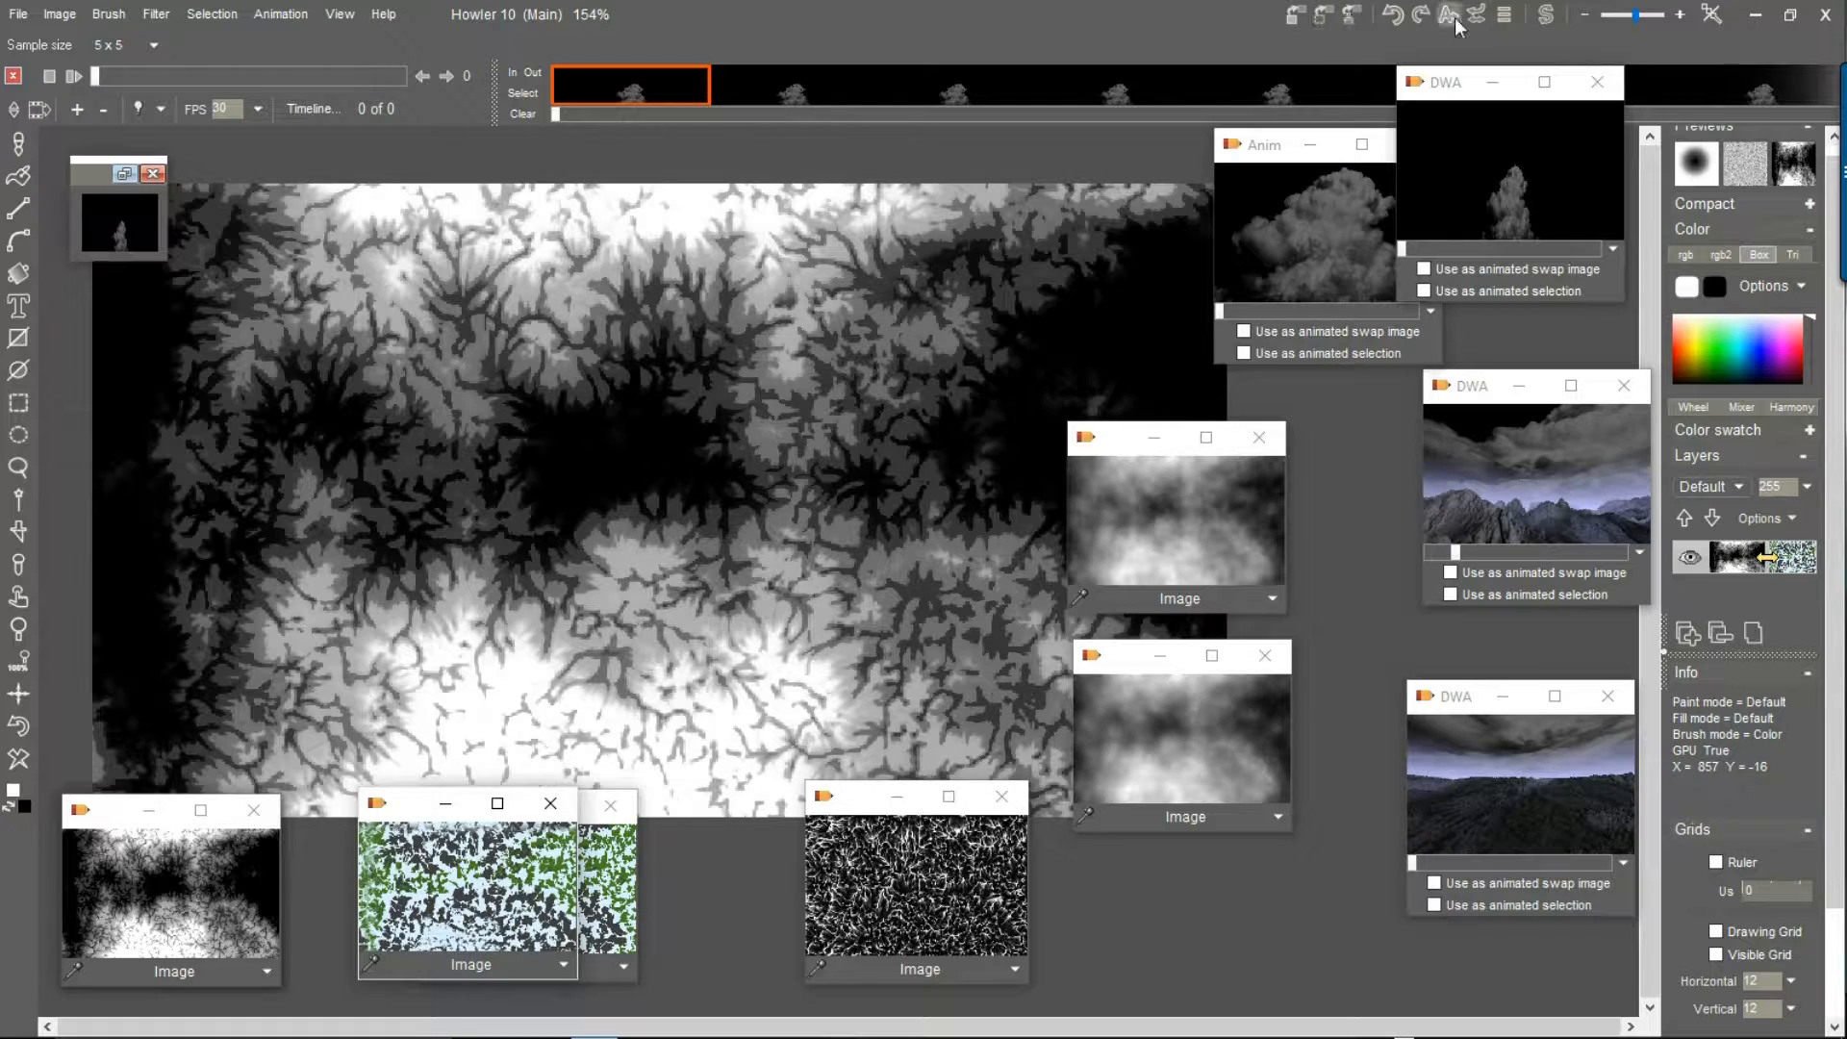
left_click(1554, 12)
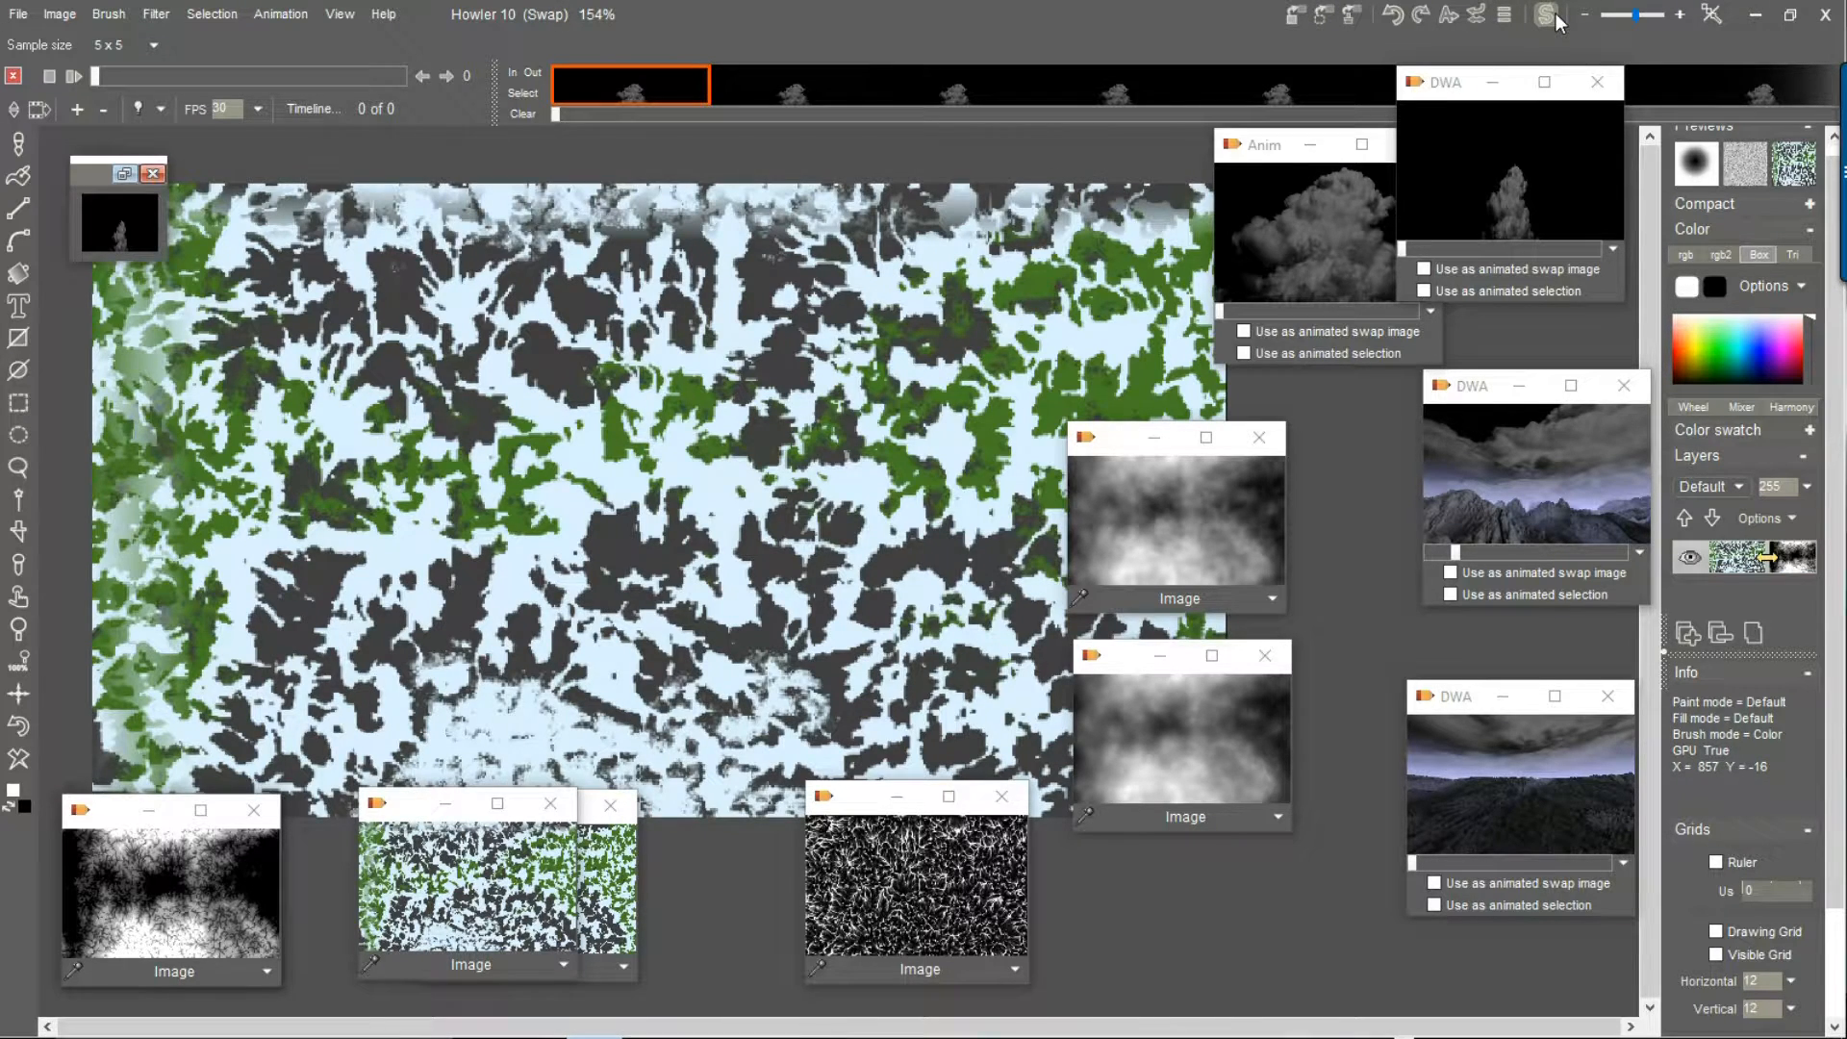
left_click(1555, 13)
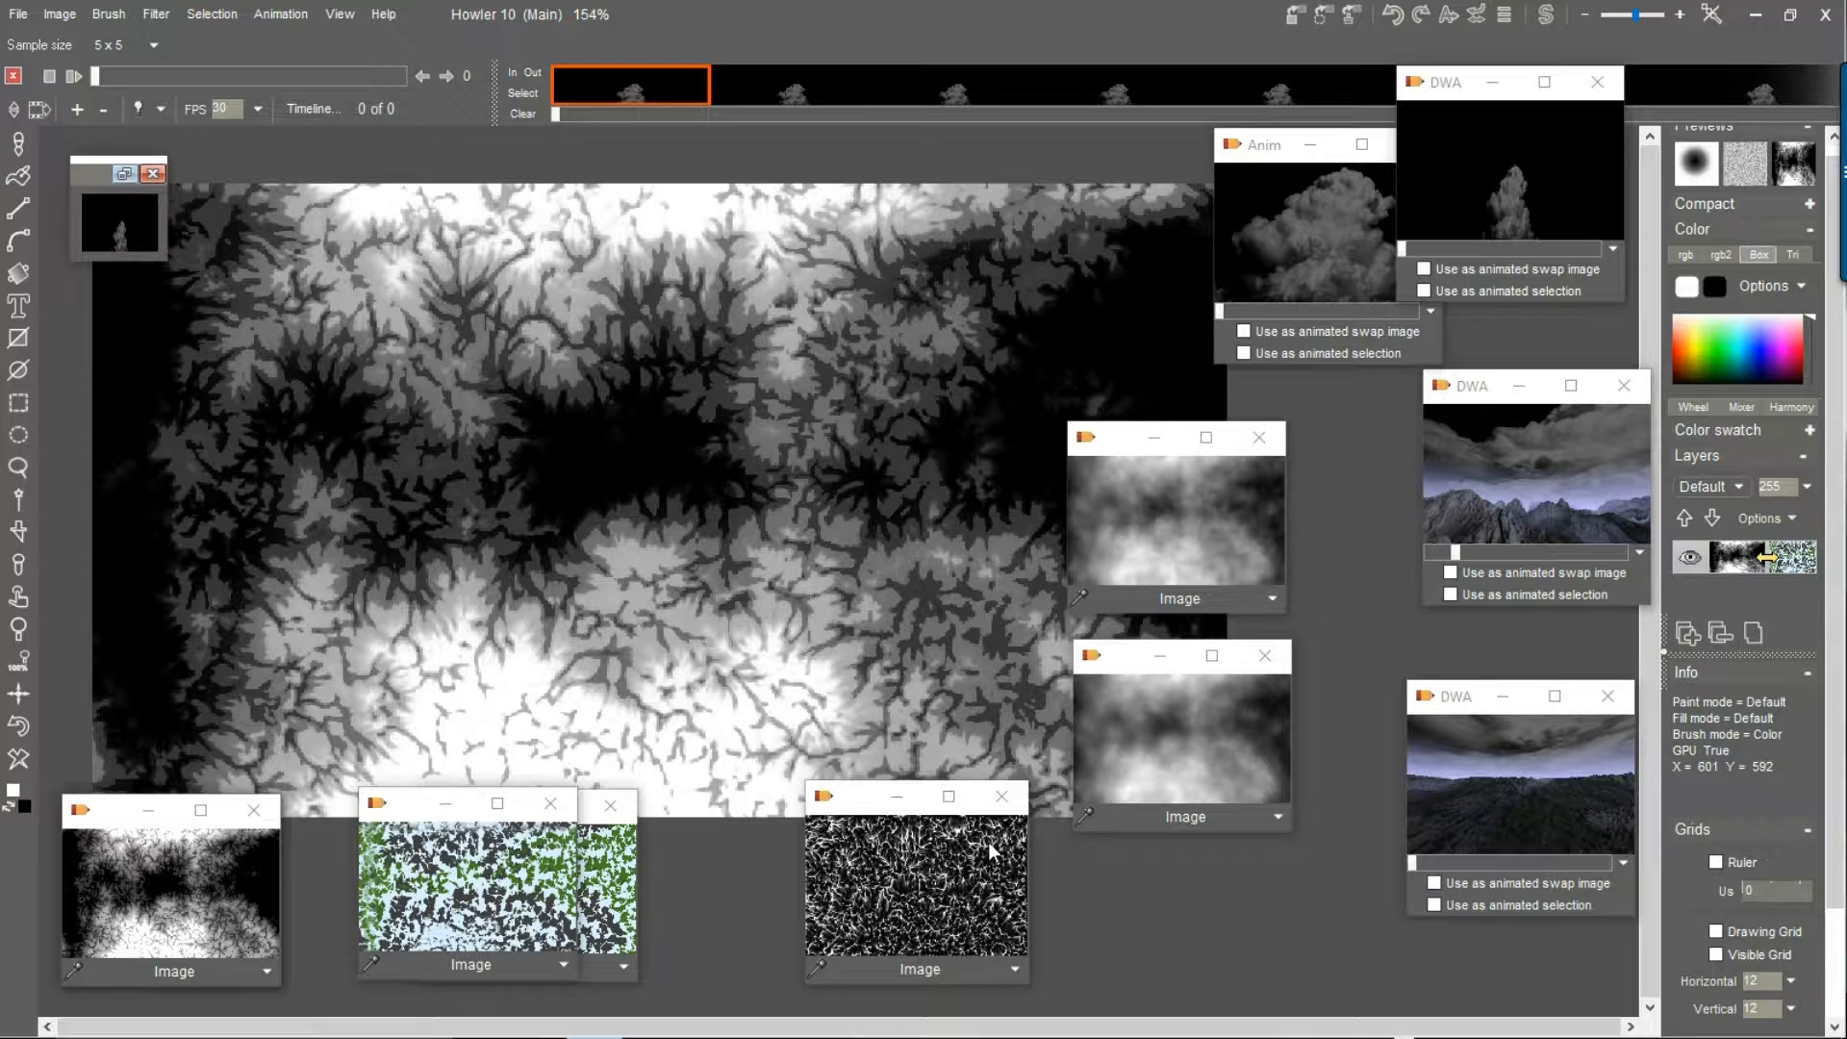
Create a 128-frame animation at 30 fps, initialized by copying the current frame
left_click(270, 17)
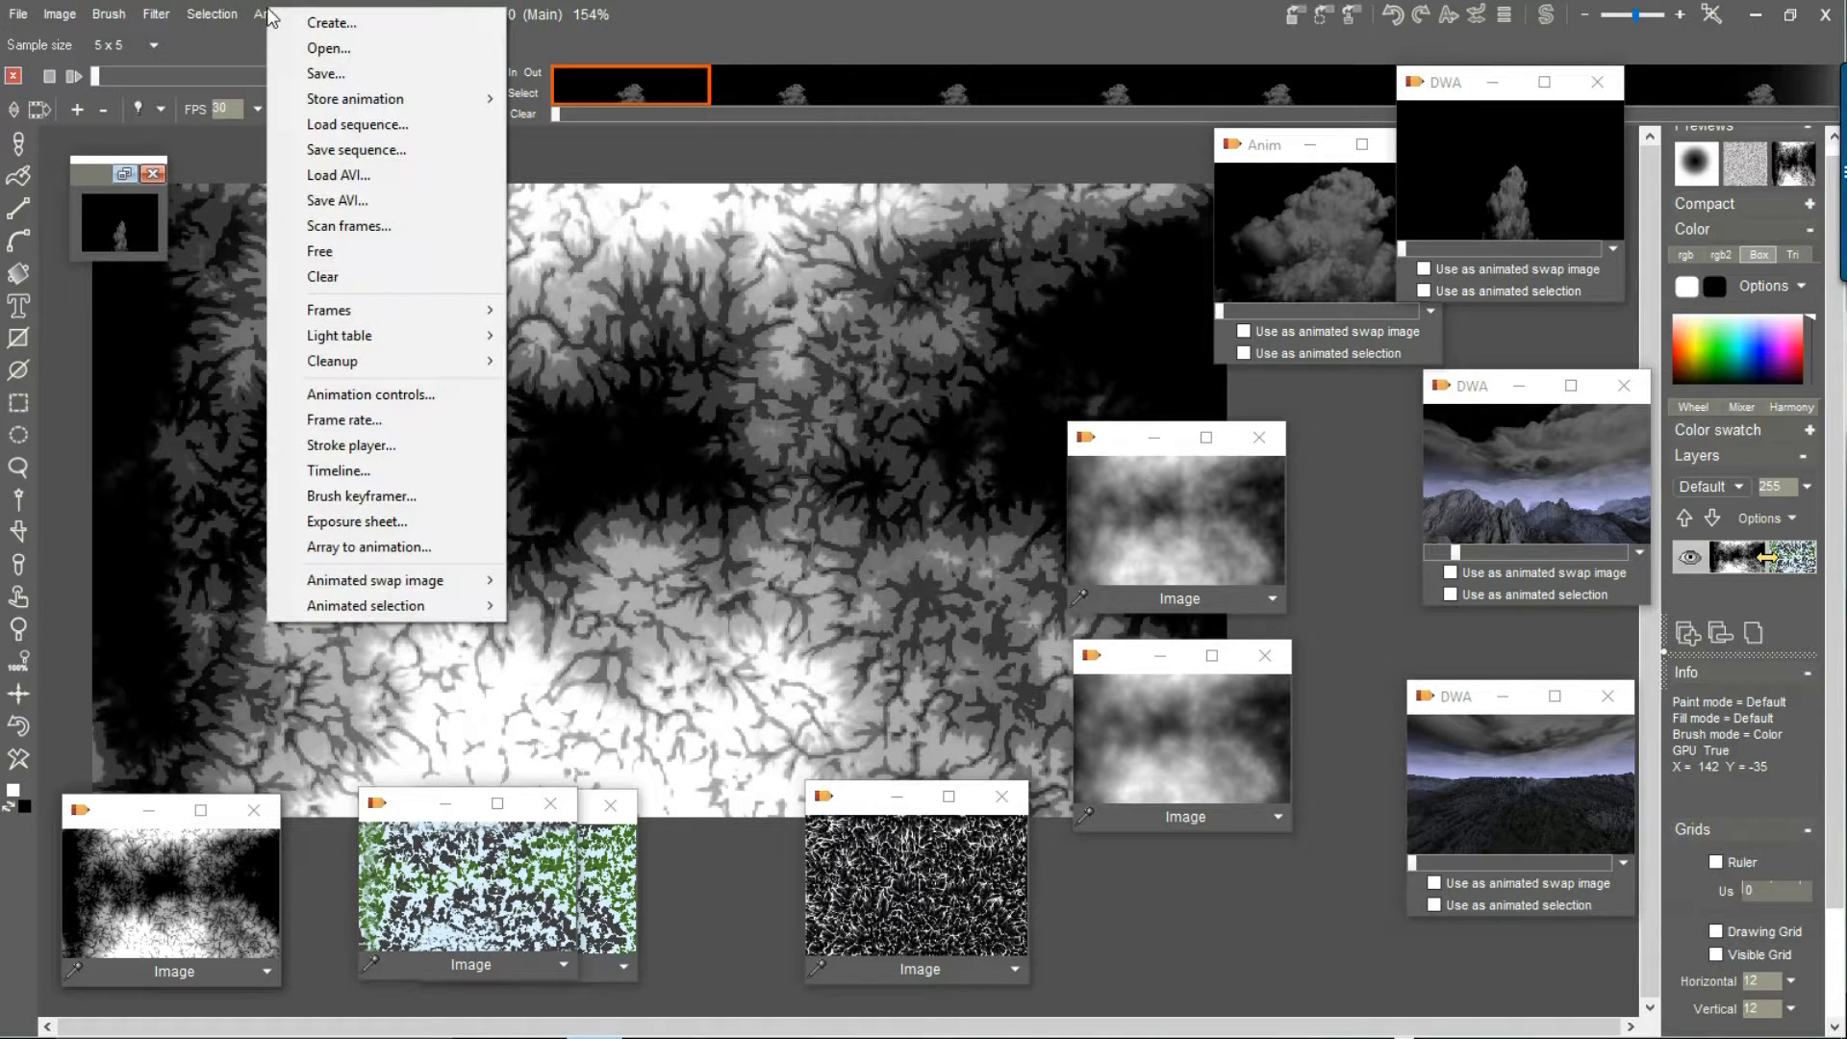
left_click(318, 24)
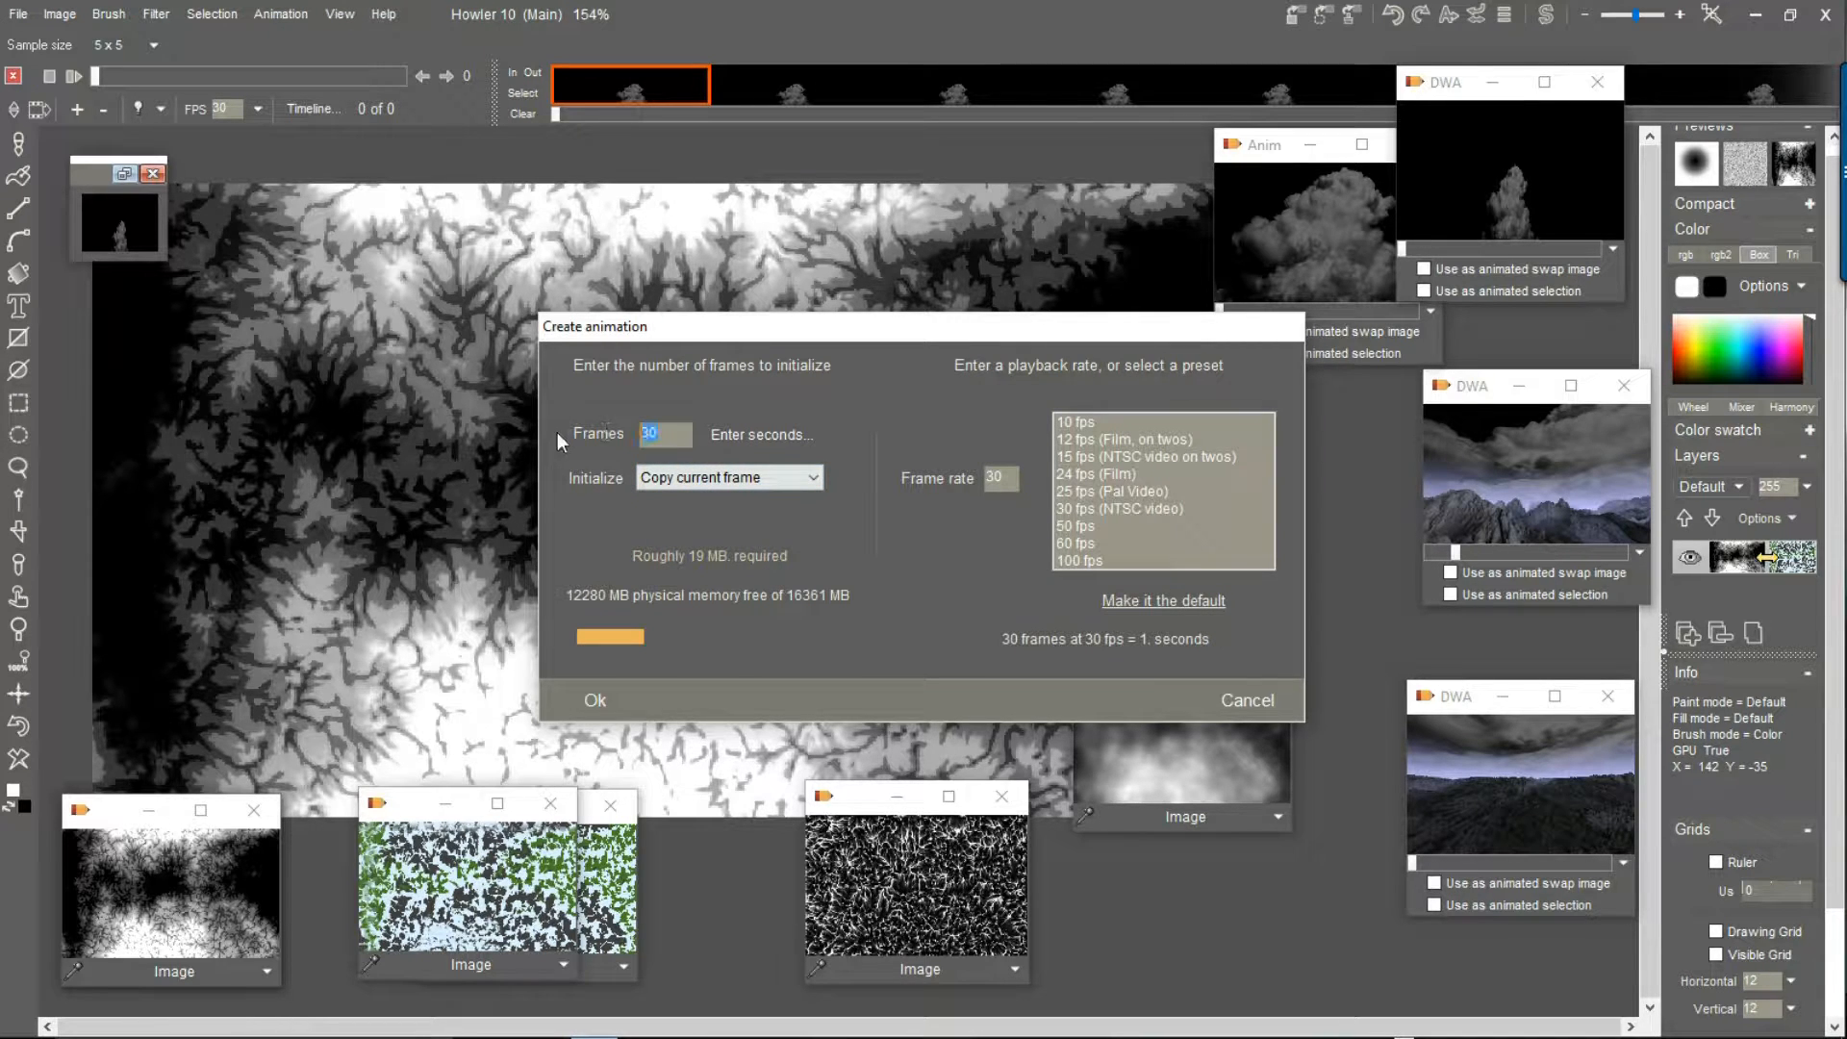
type("128")
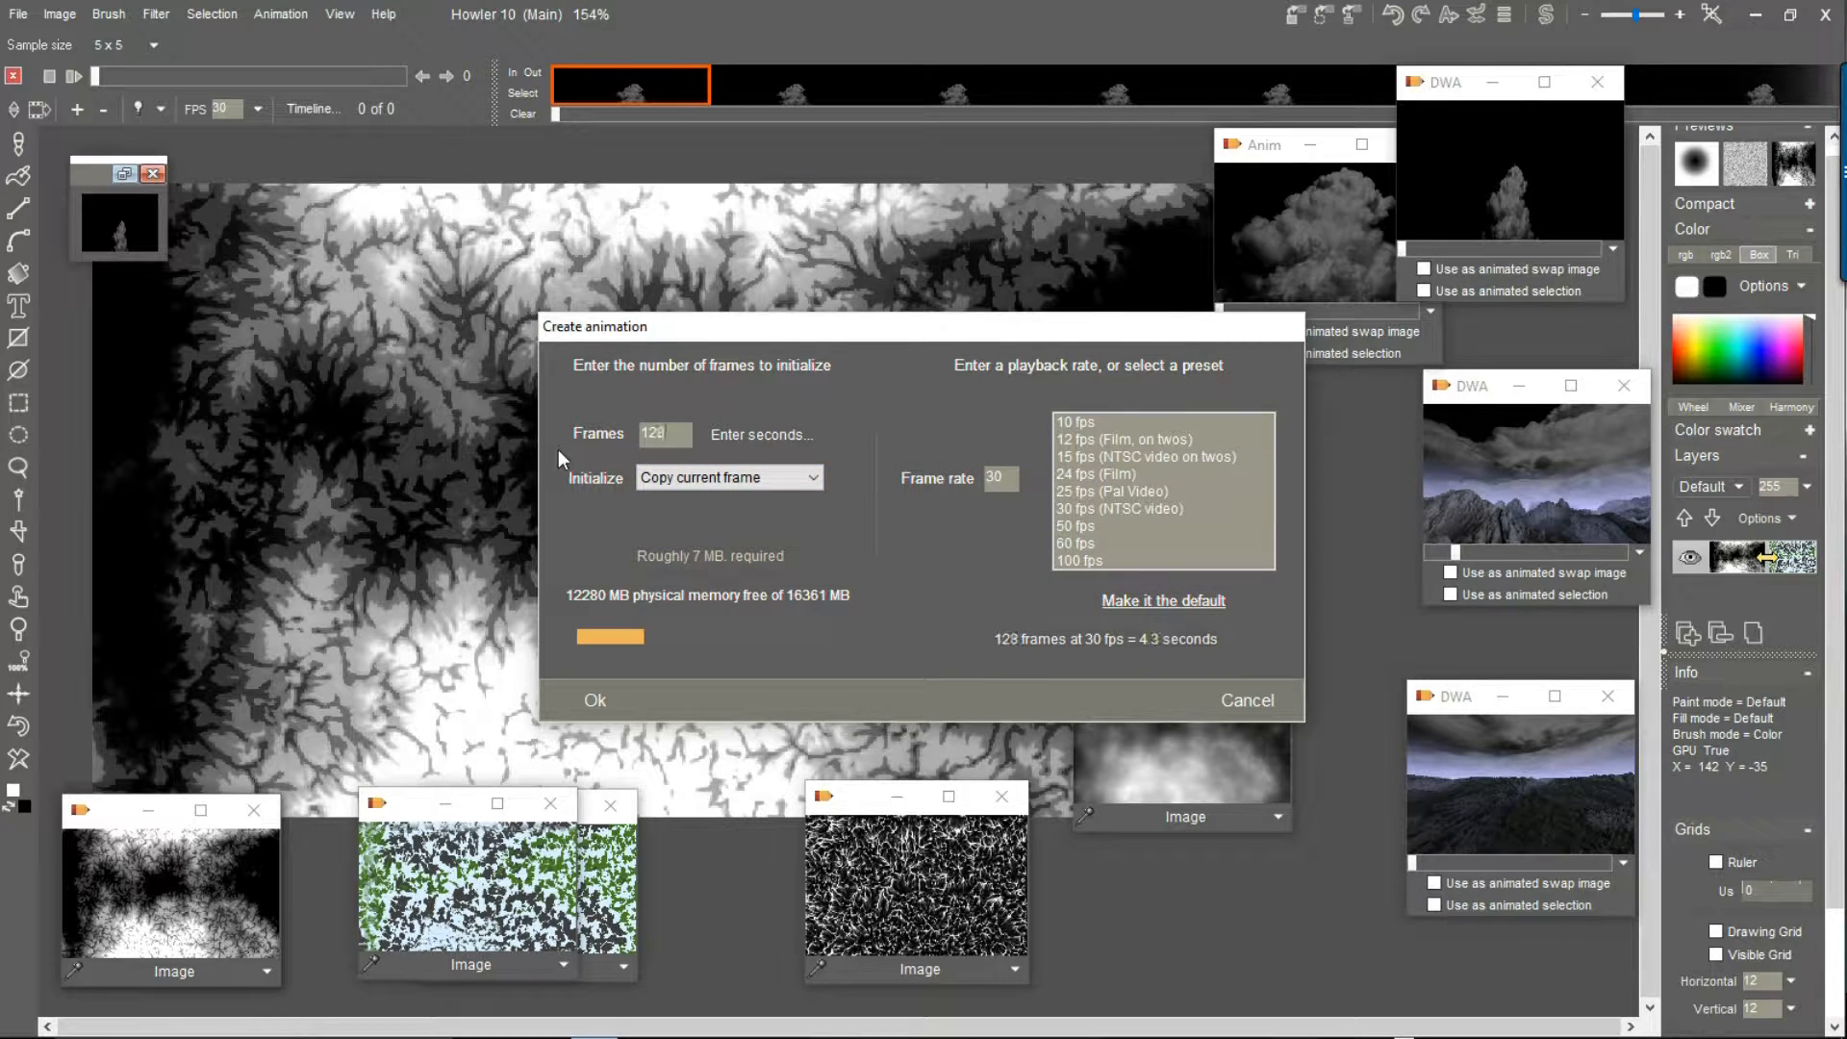
left_click(606, 714)
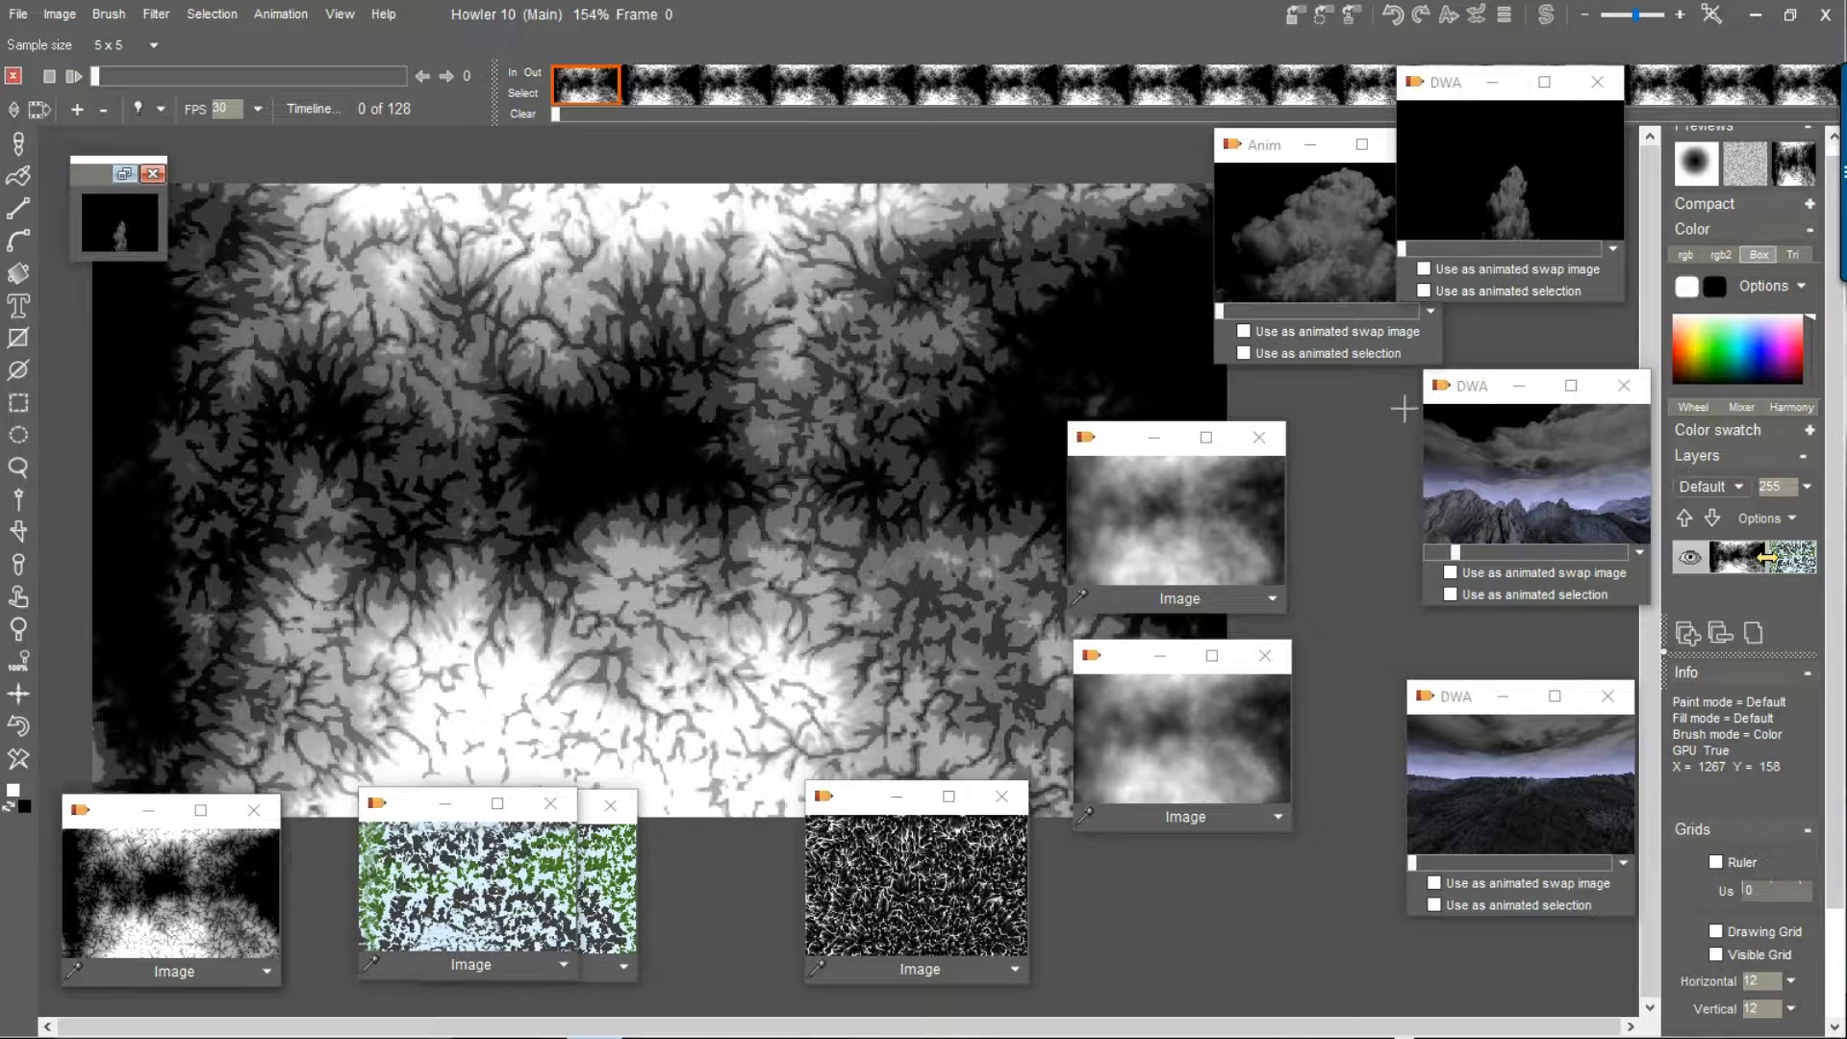
Minimize the two stored cloud height maps and the erosion map, and move the stored cloud animation off the canvas
left_click(1154, 438)
left_click(1157, 653)
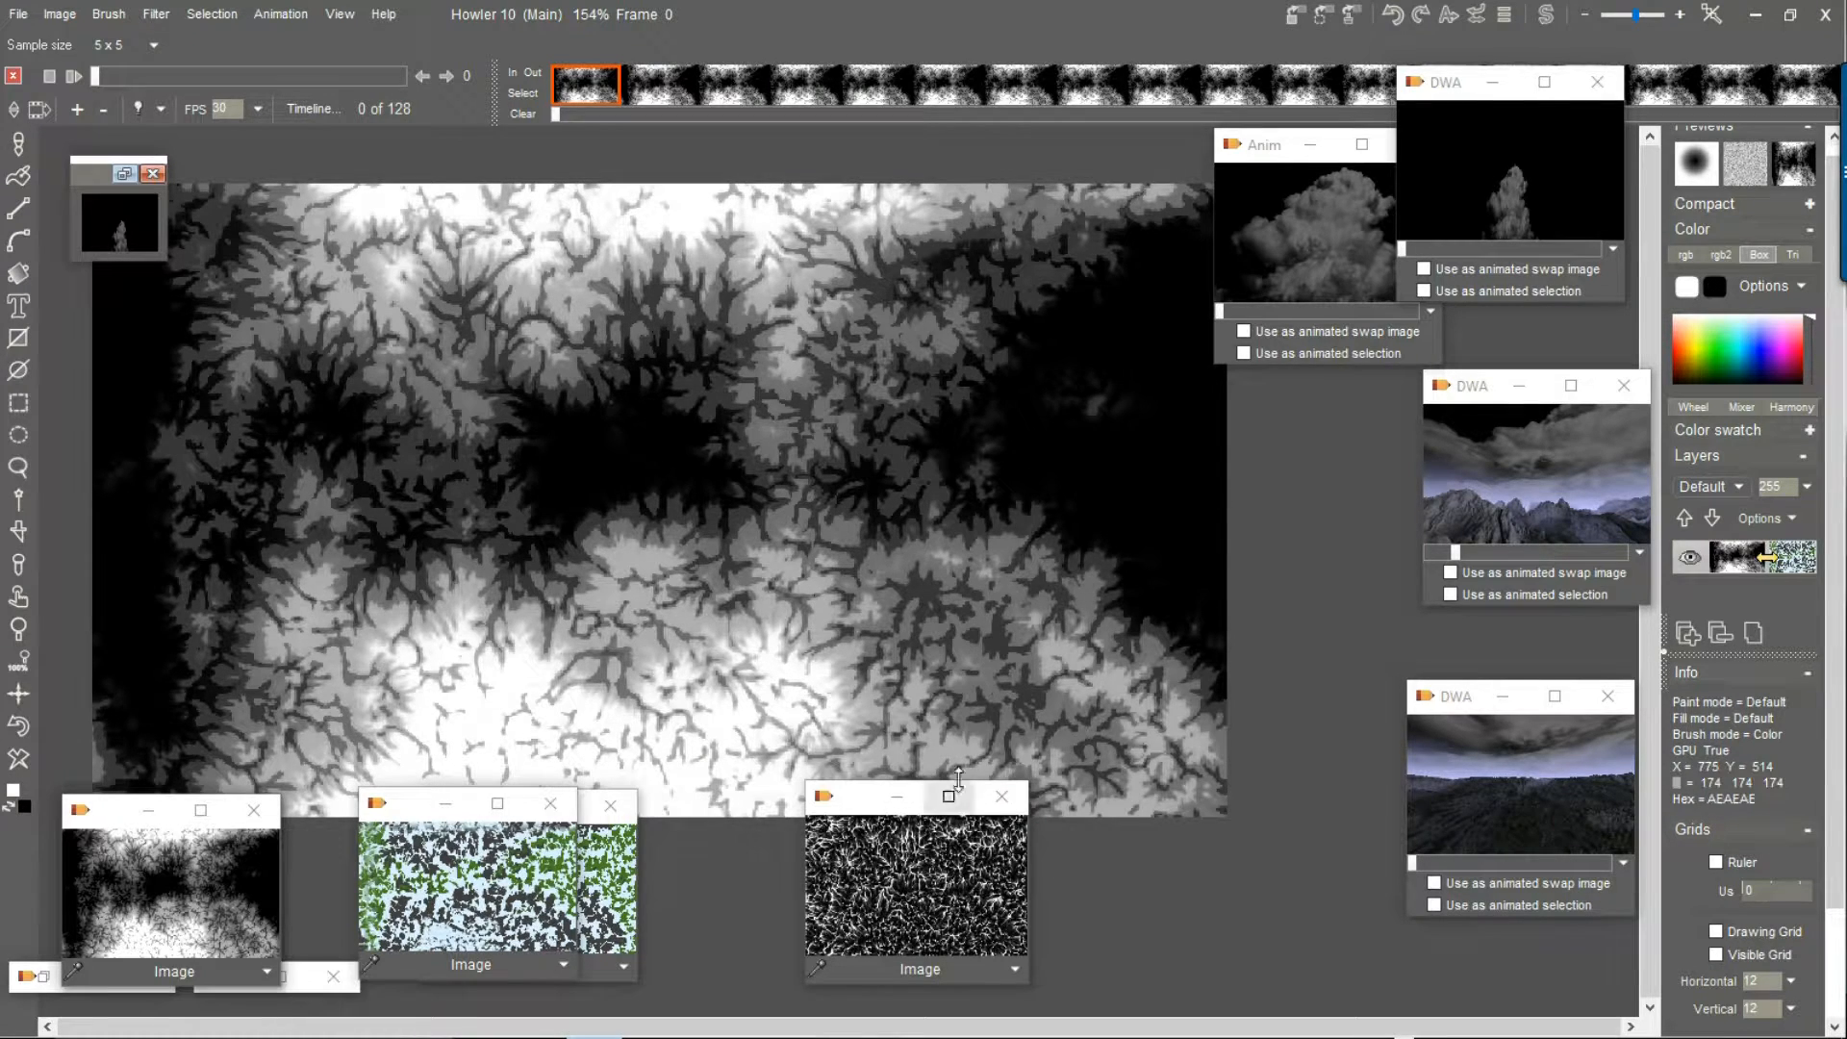
left_click(896, 796)
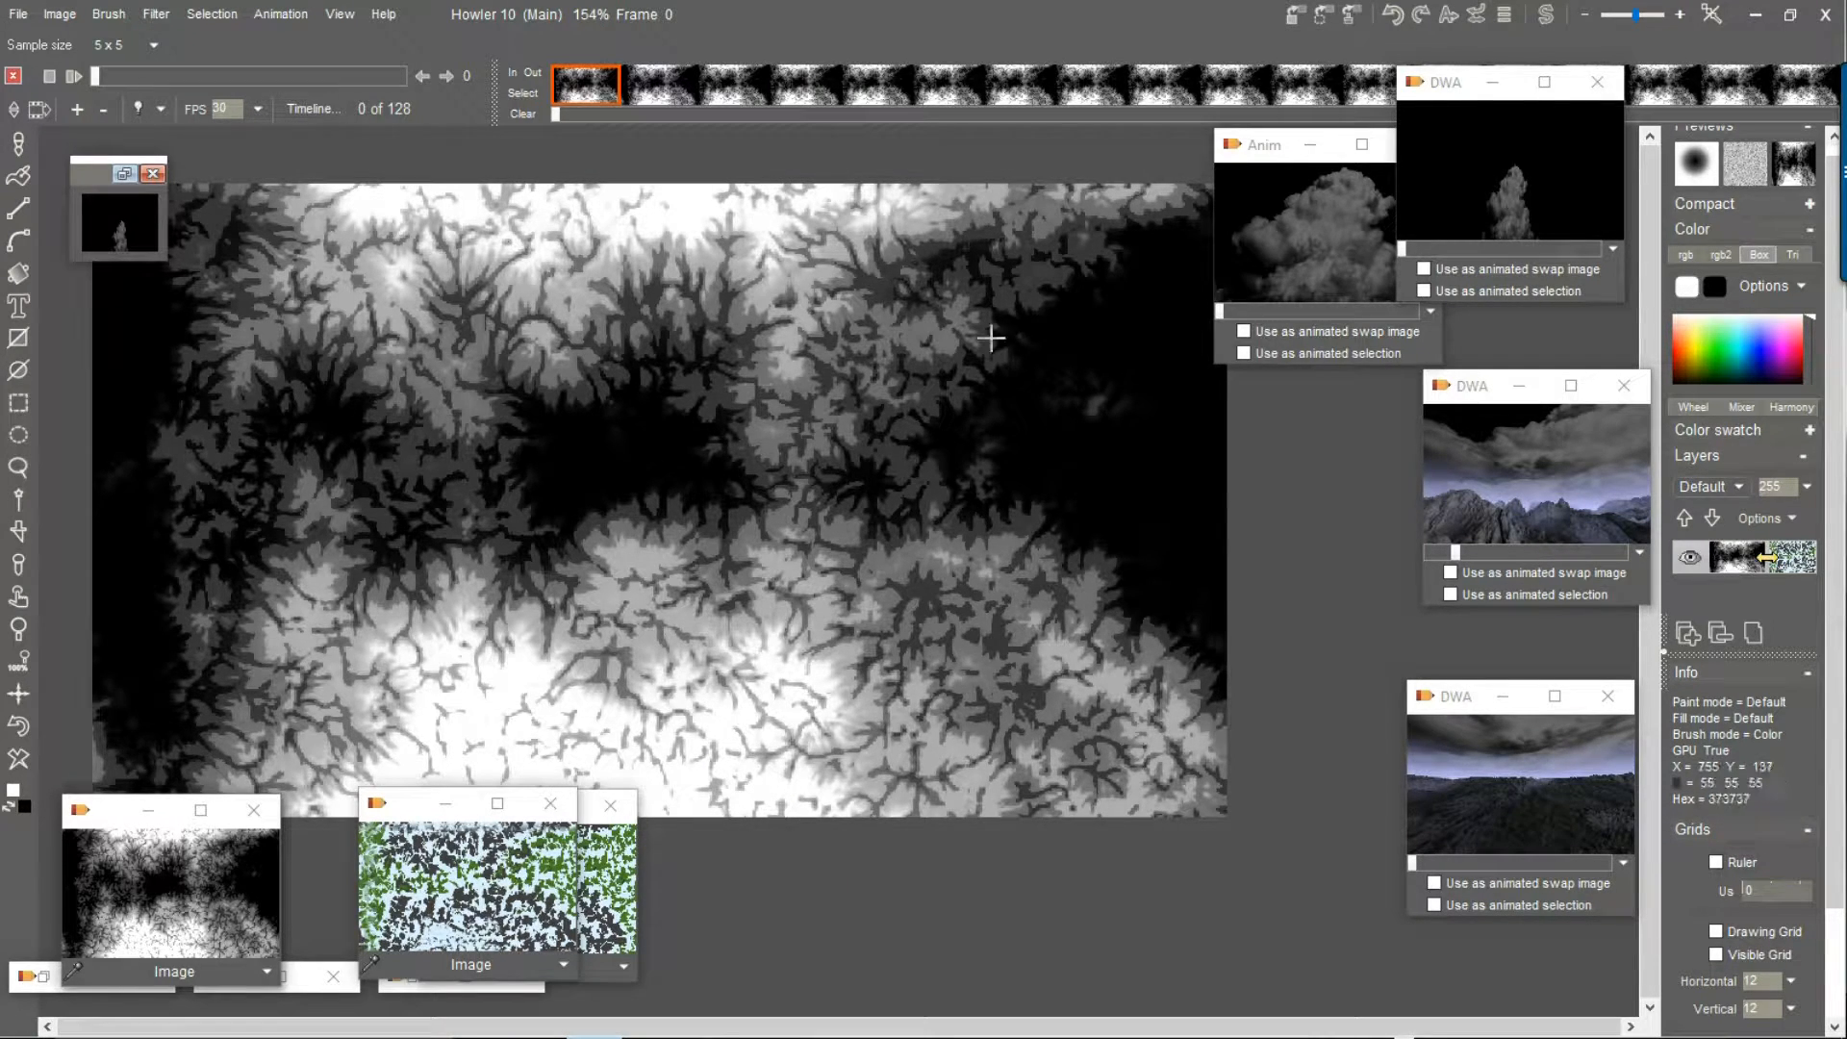
left_click_drag(1260, 156, 1304, 221)
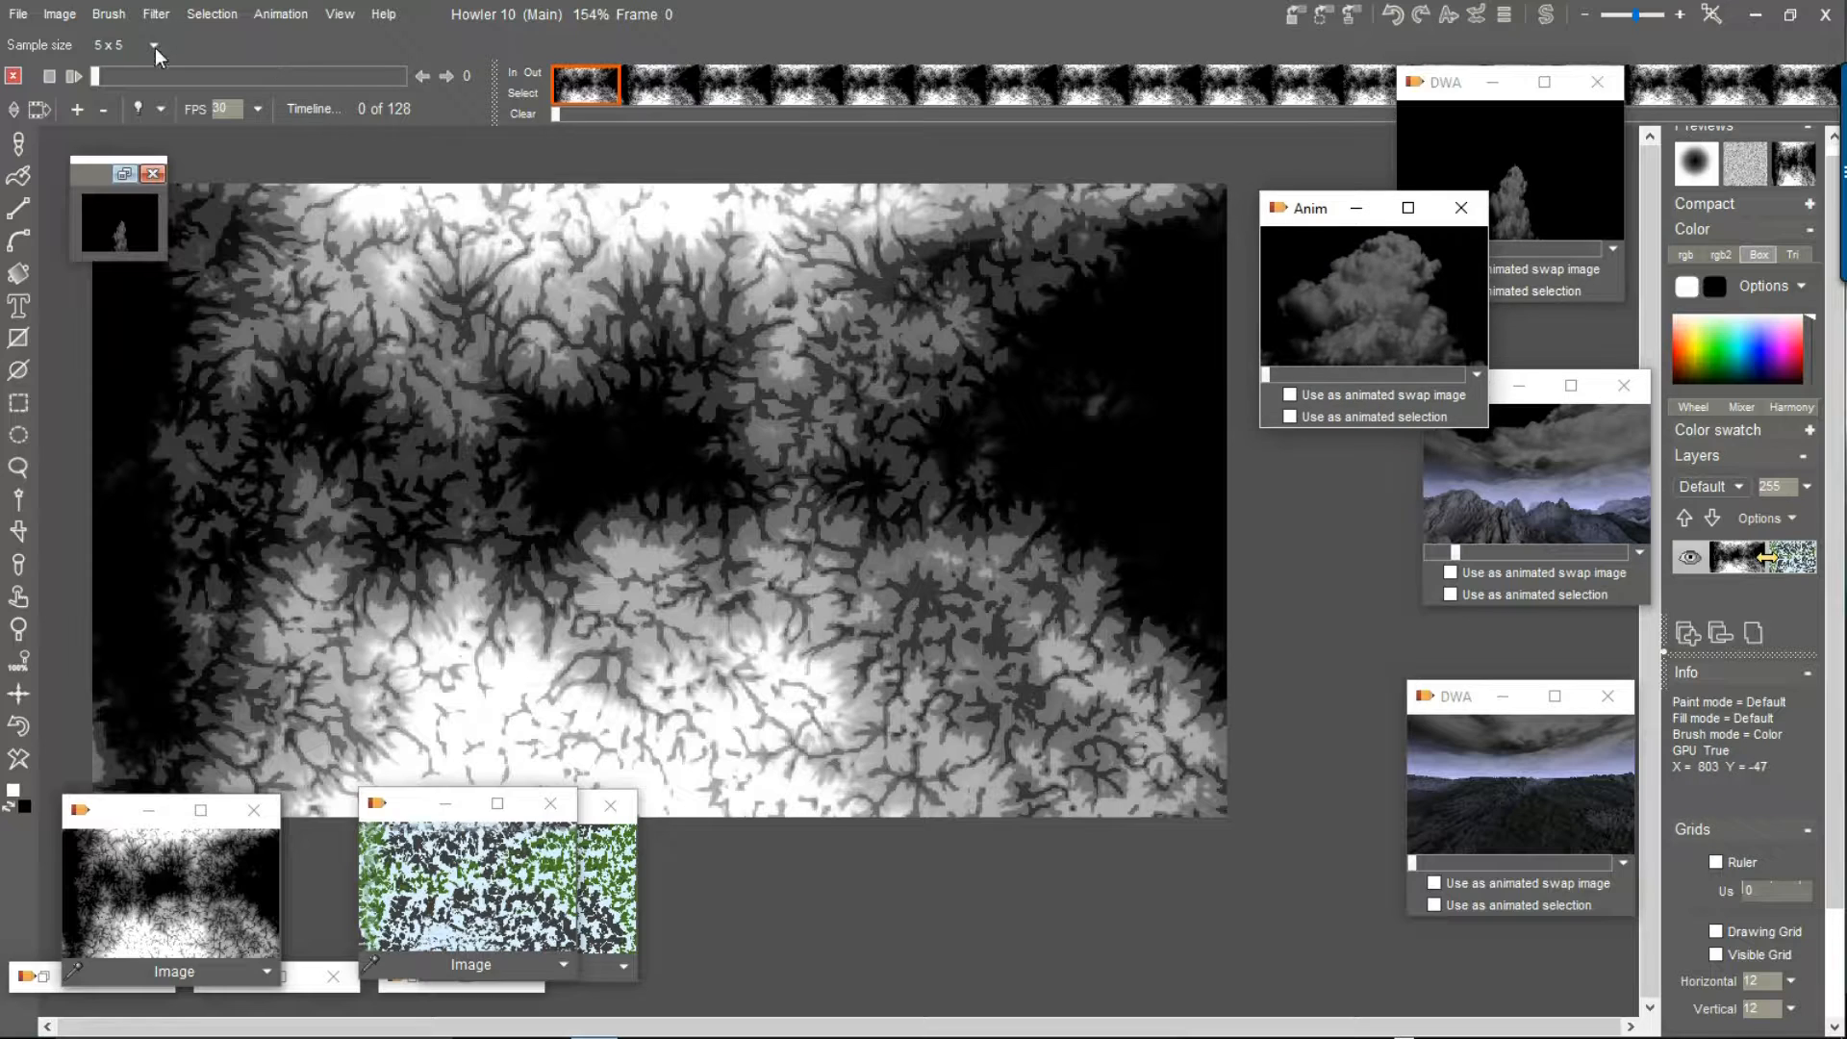
Start the Puppy Ray GPU renderer on the height map and move its dialog clear of the terrain
left_click(156, 14)
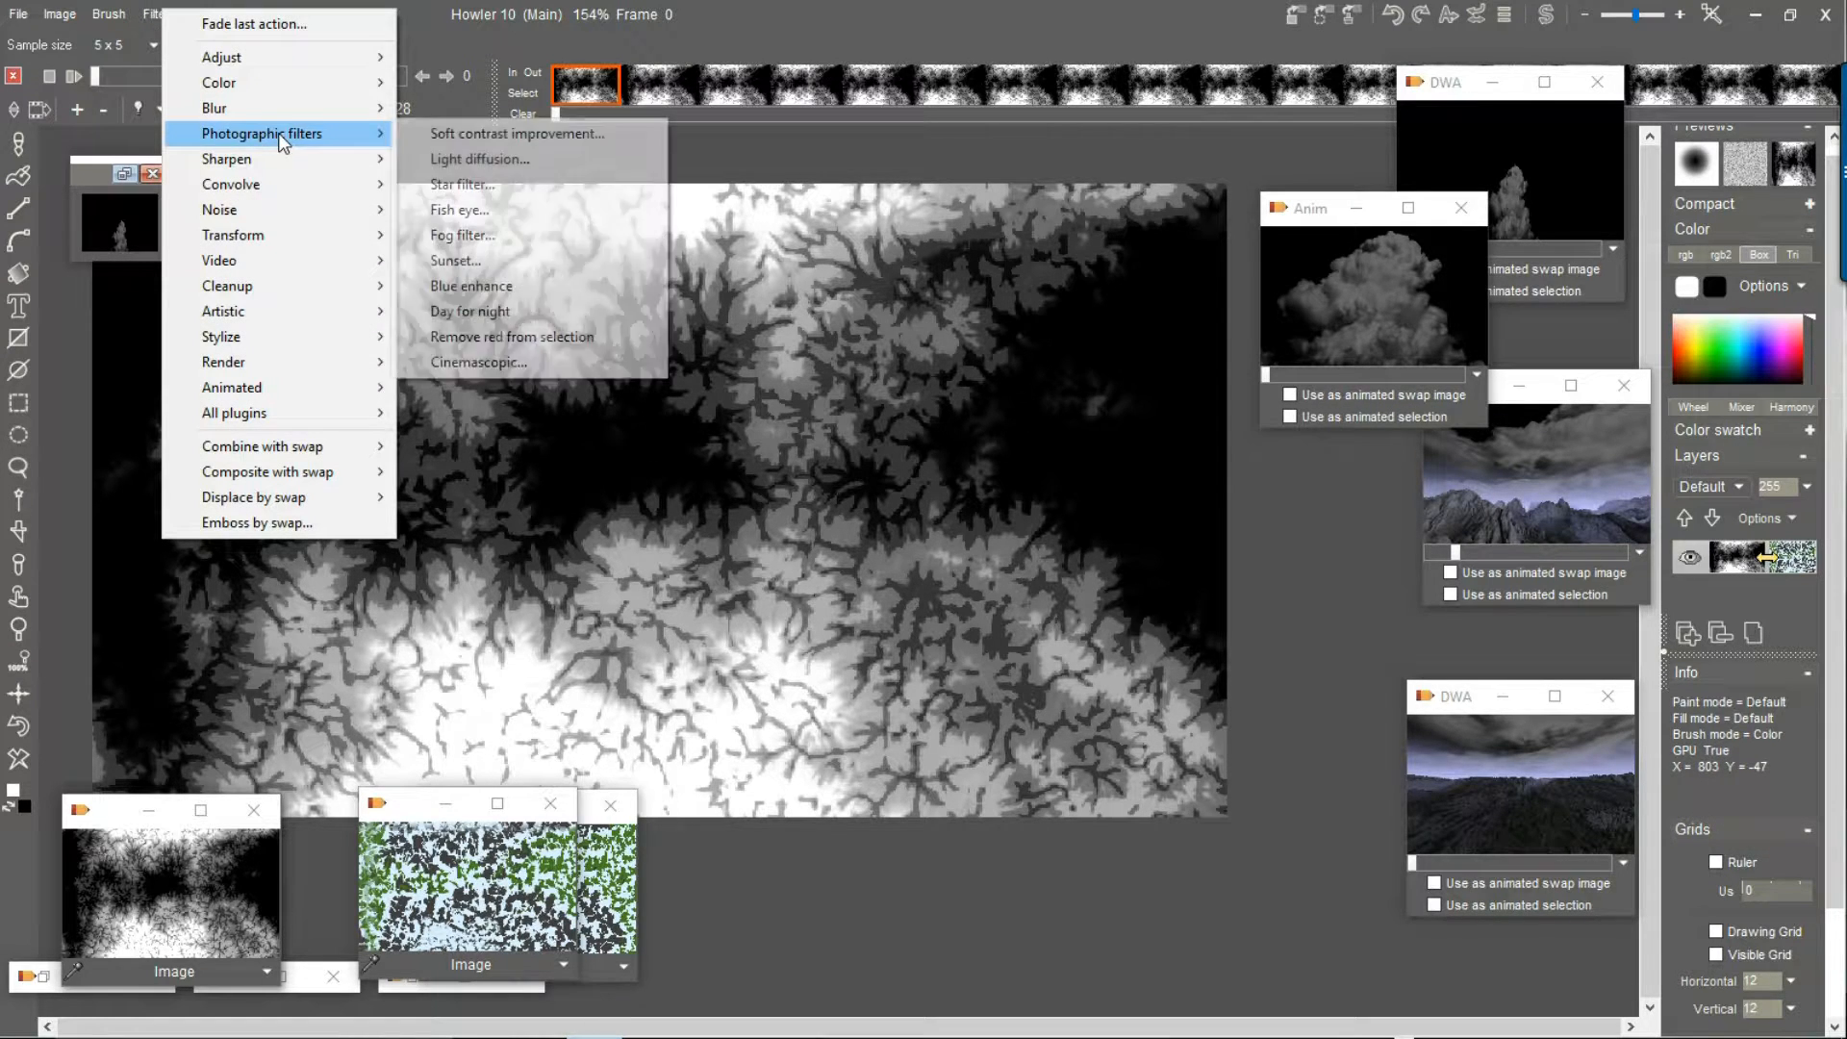
mouse_move(289, 236)
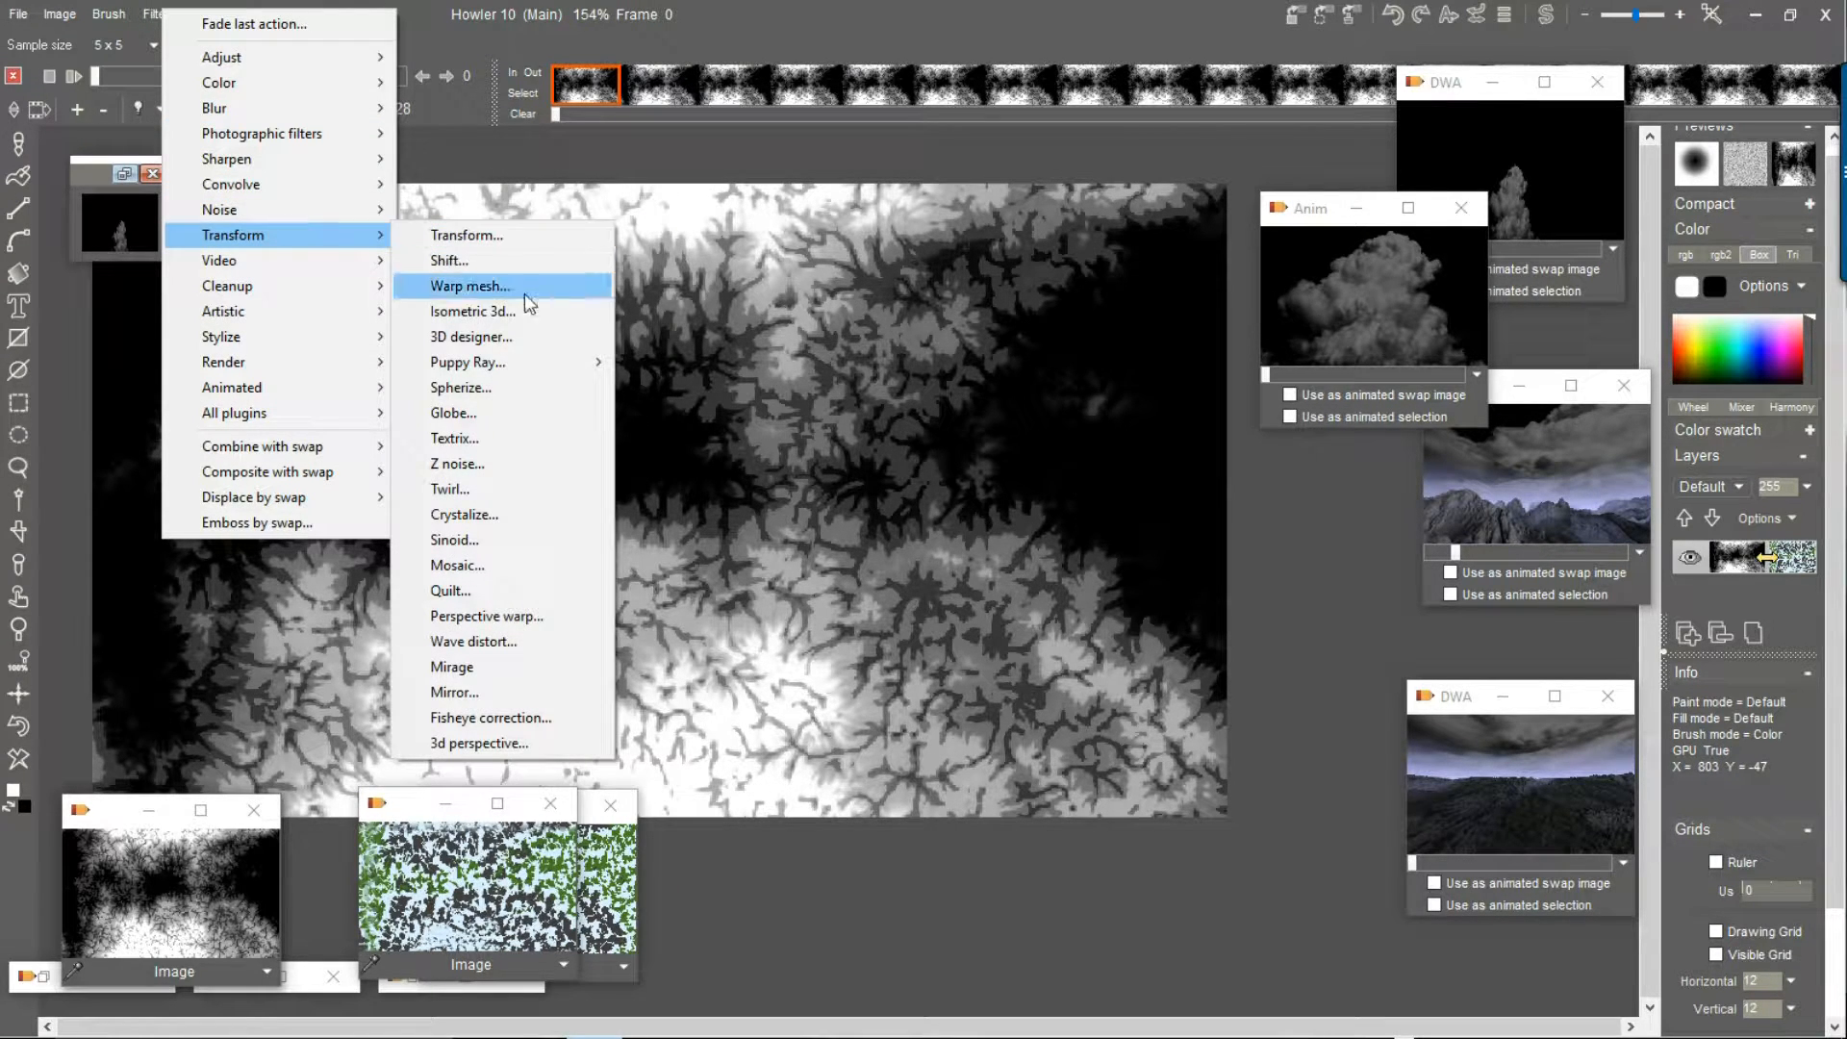
mouse_move(554, 366)
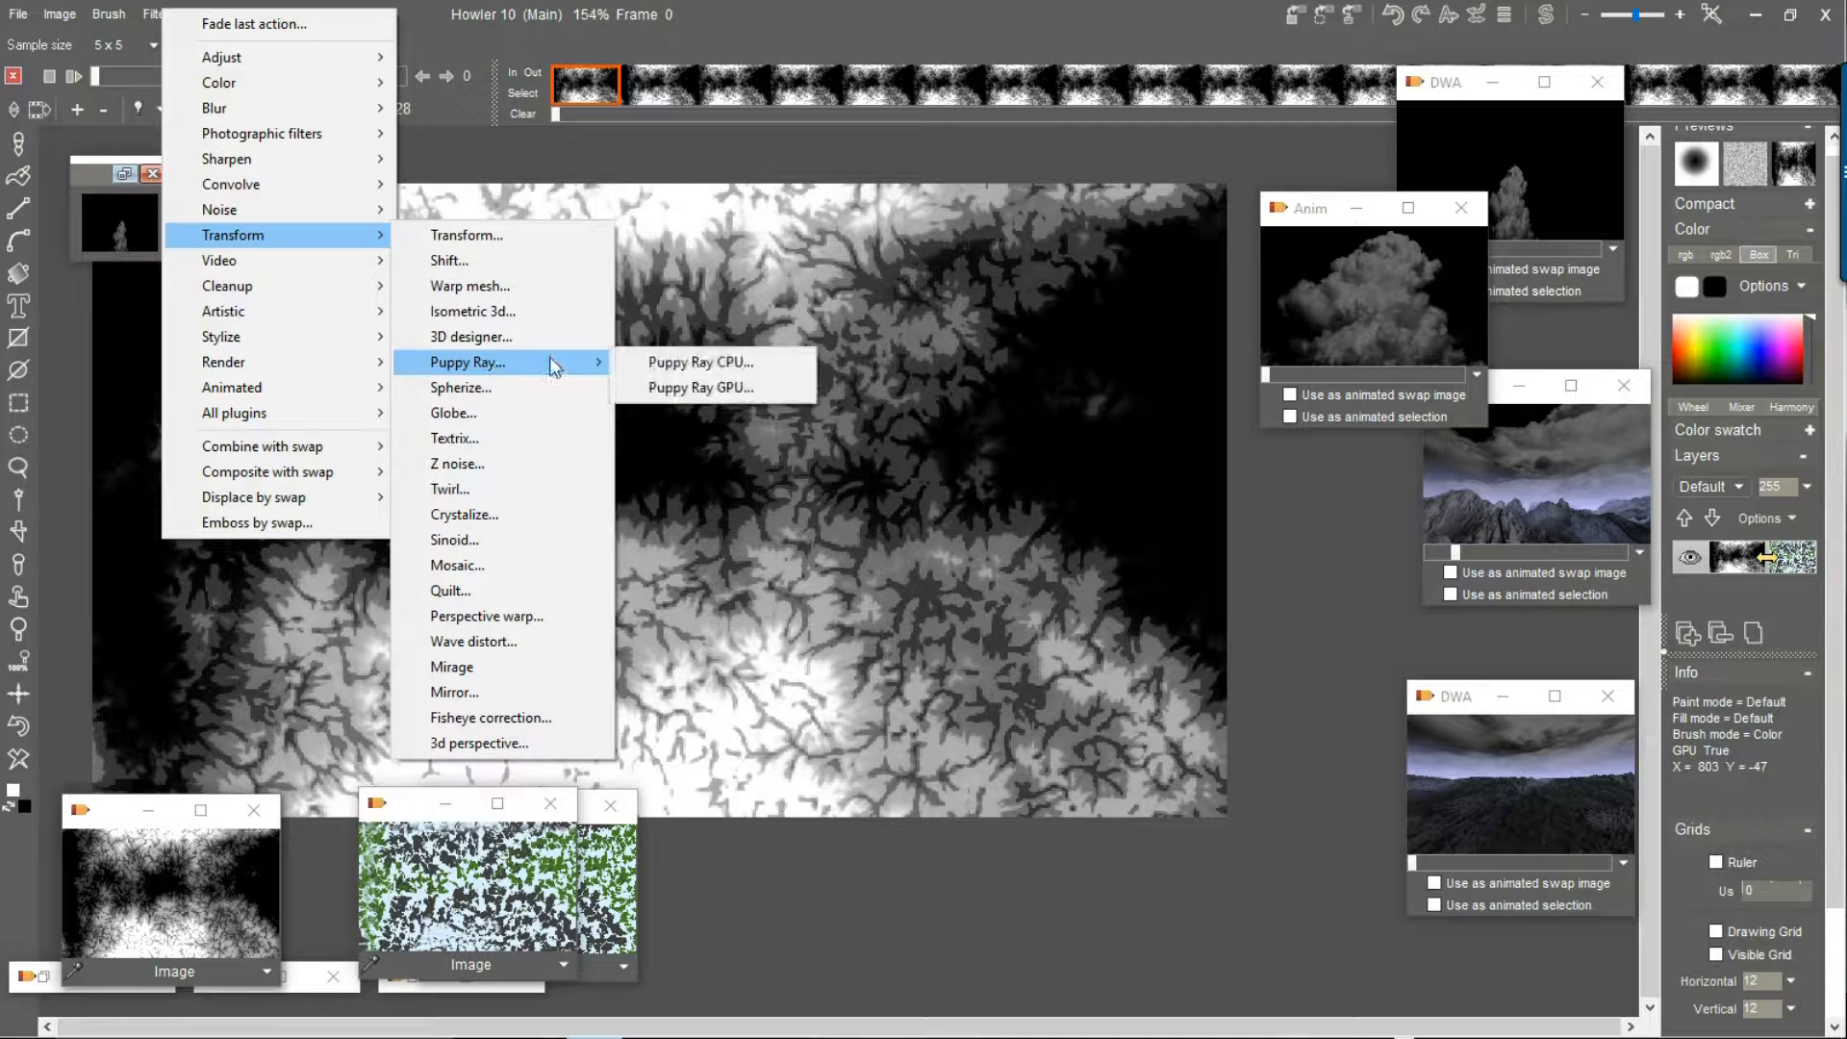
left_click(695, 389)
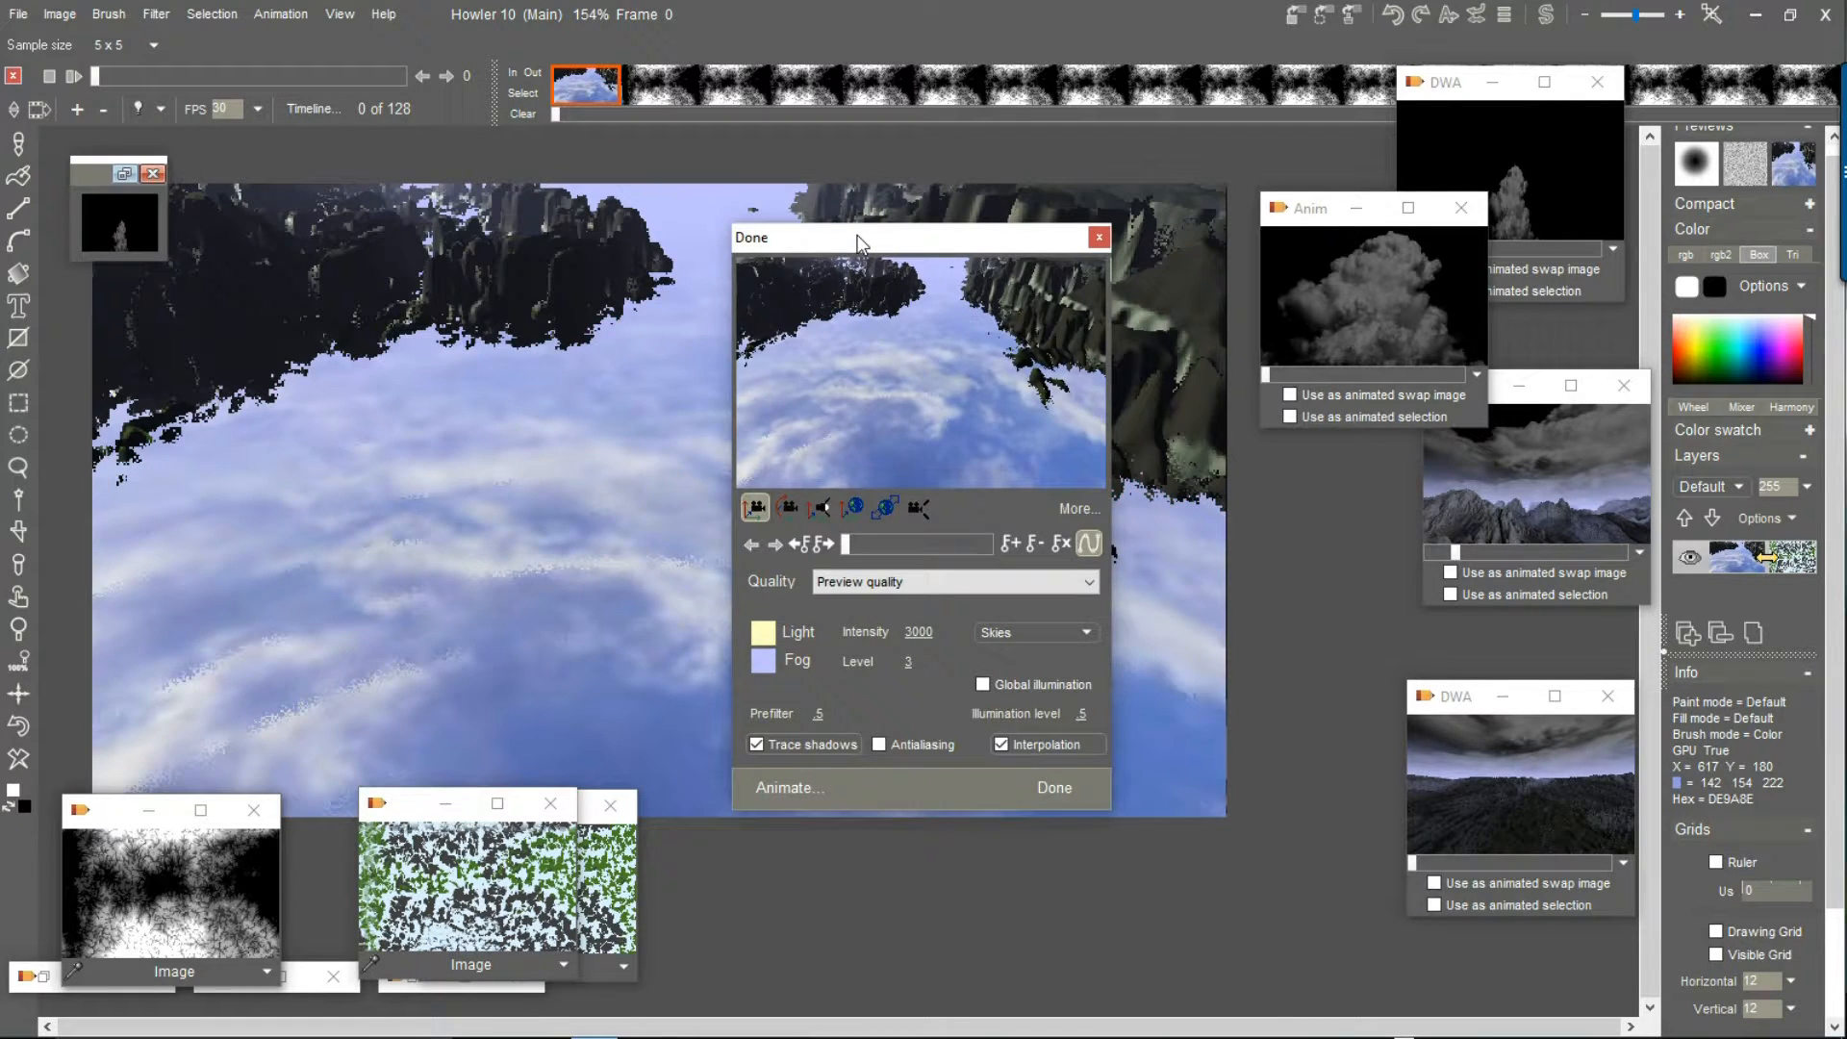
left_click_drag(857, 235, 1302, 385)
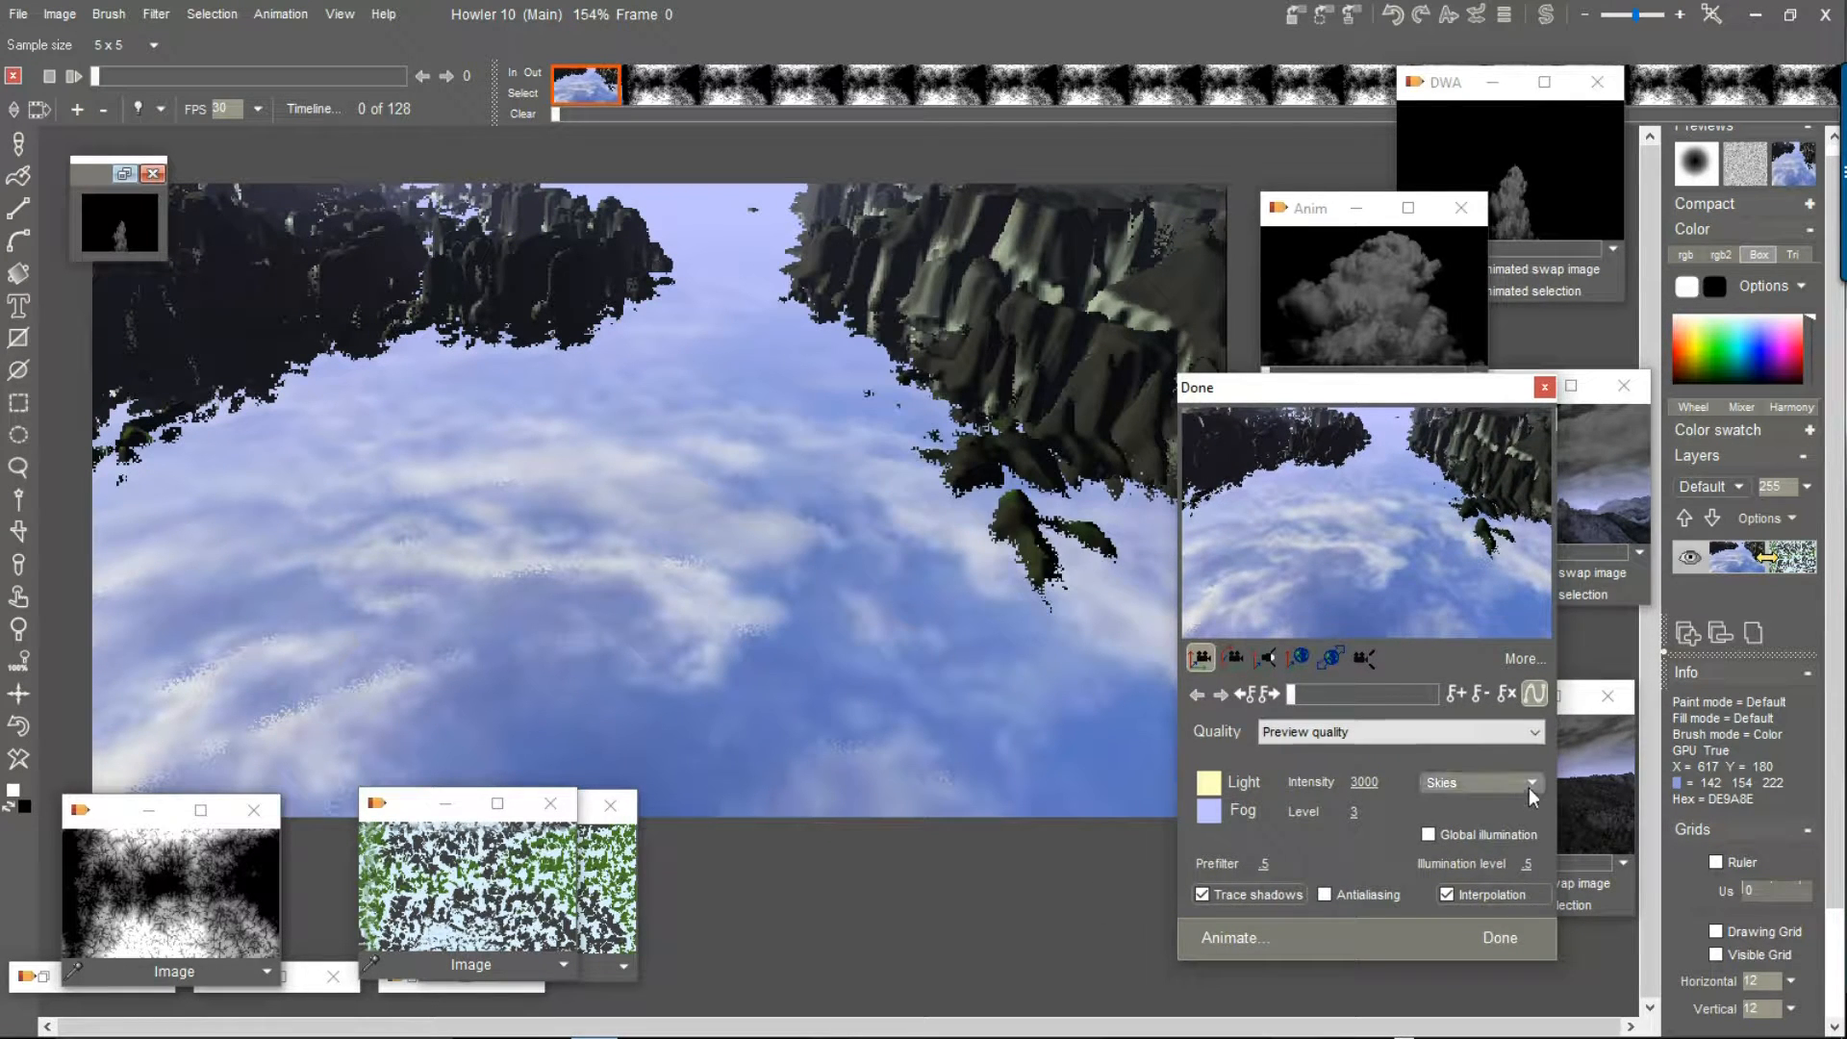
Use the dark sky with the grey cloud plume in the render, keeping the renderer dialog off the canvas
left_click(1497, 781)
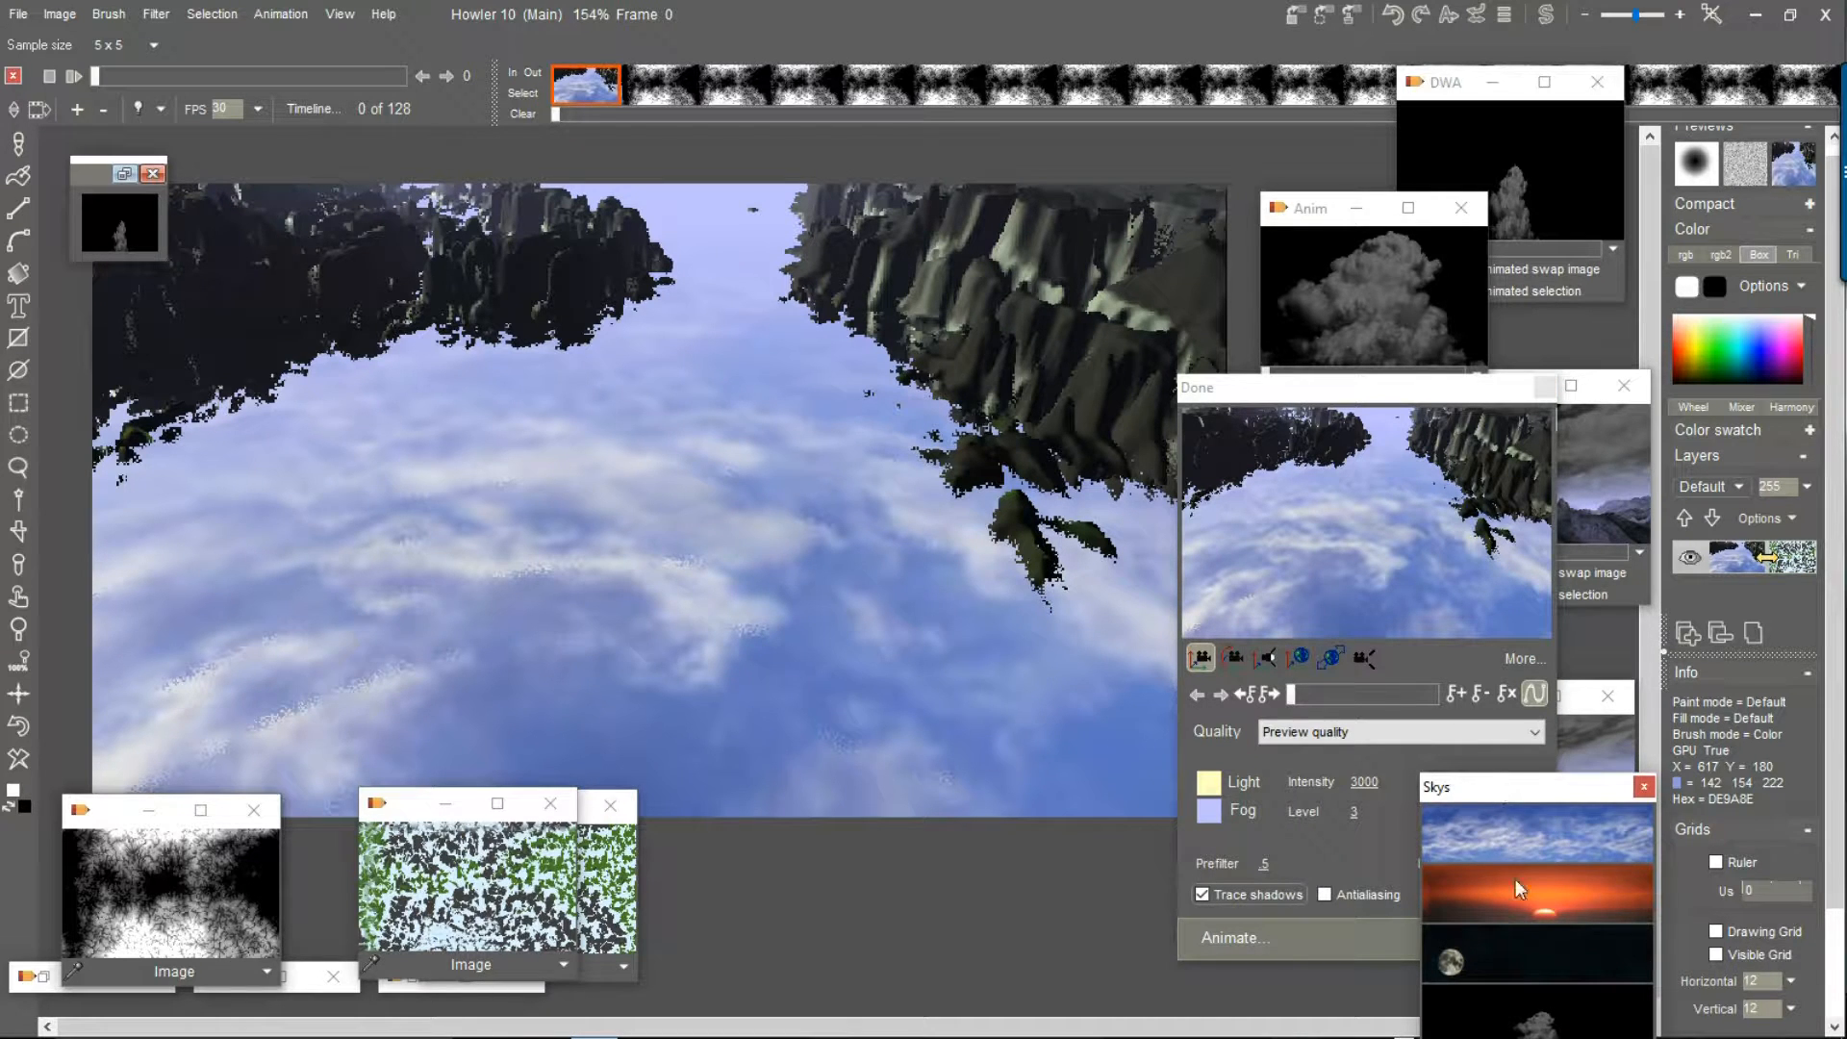
left_click(1522, 997)
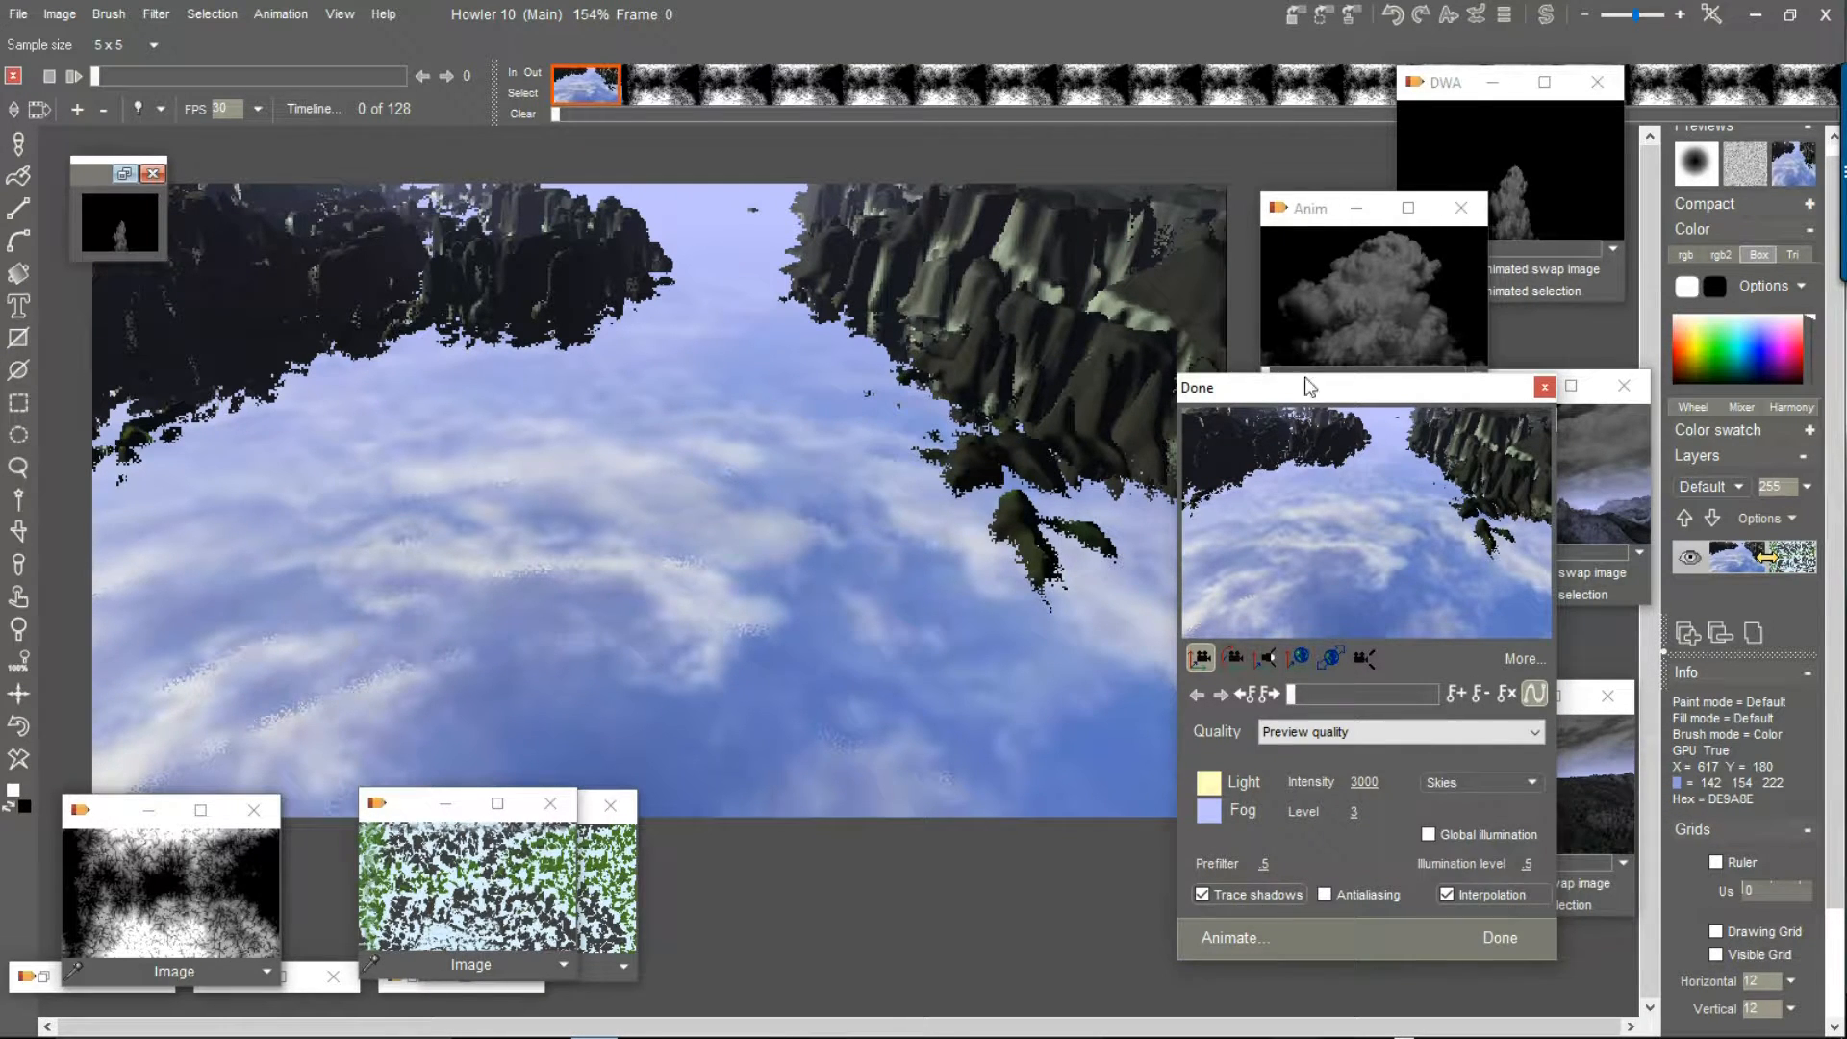
left_click_drag(1305, 377, 1337, 281)
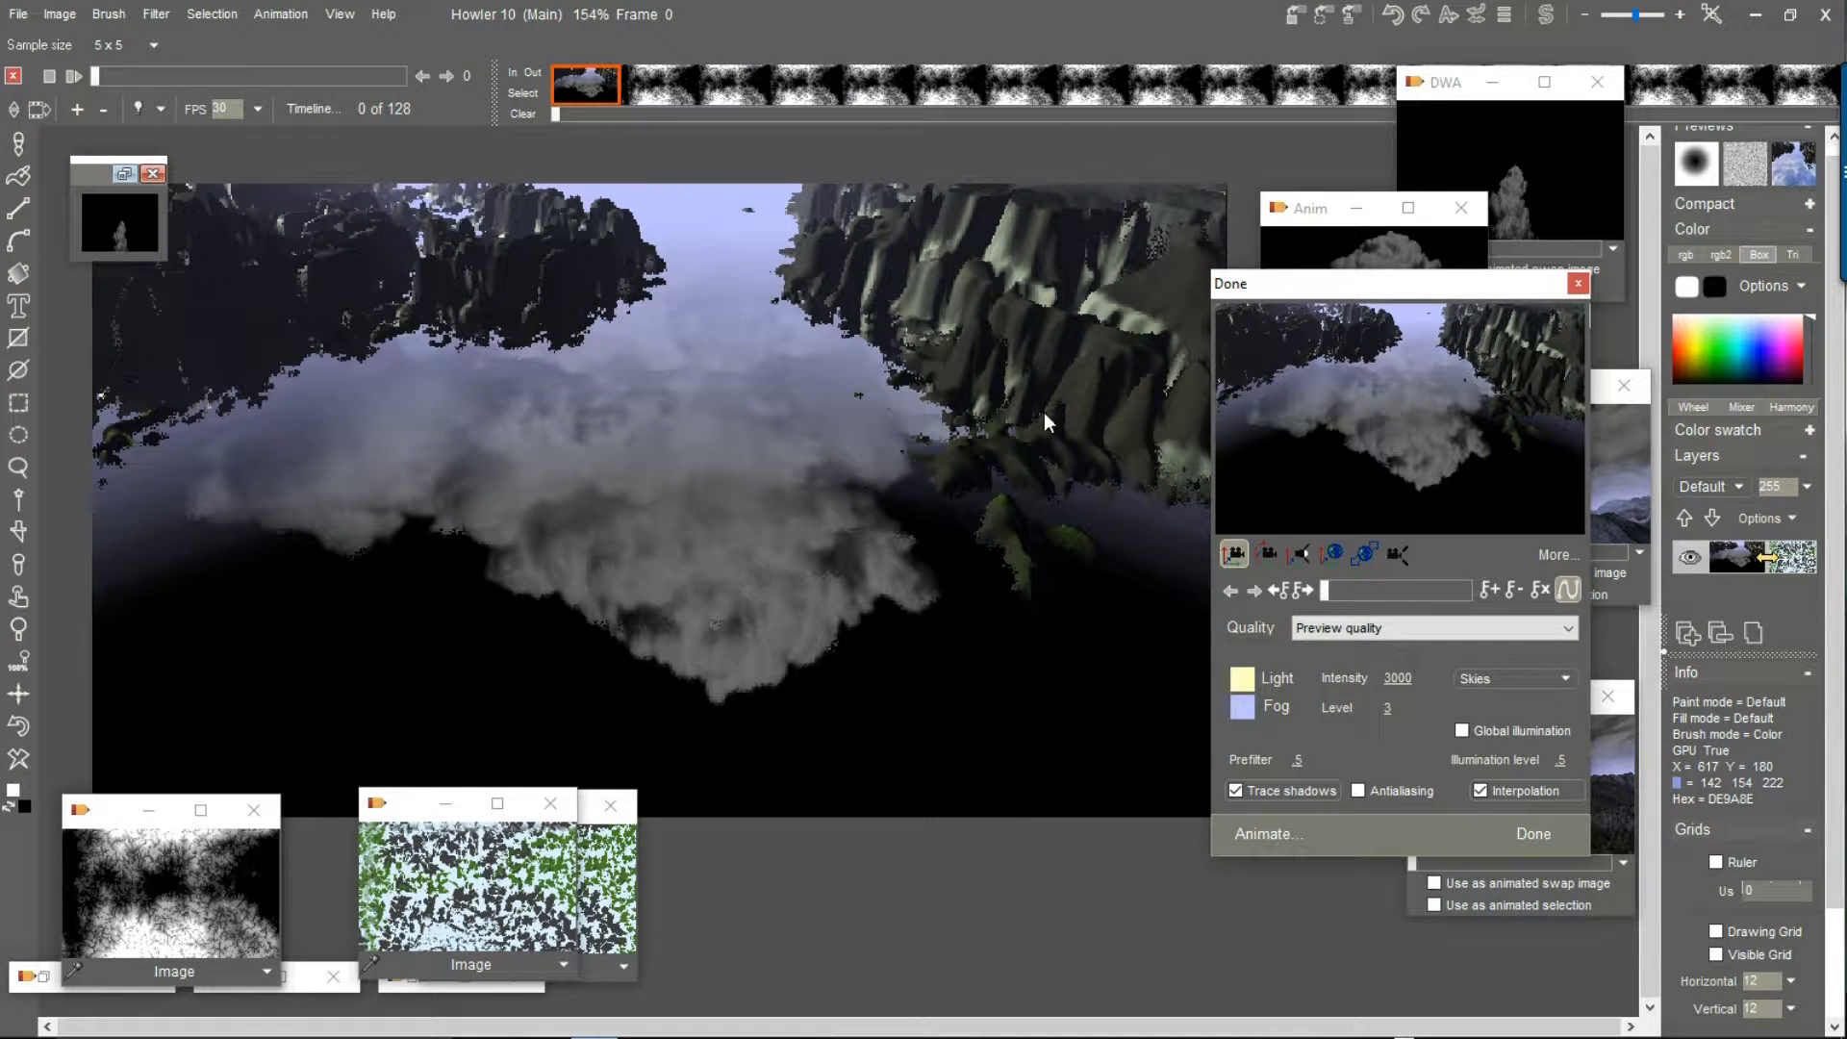
Tilt the camera down into the valley and adjust the terrain so that its ground fills the view
left_click(1268, 554)
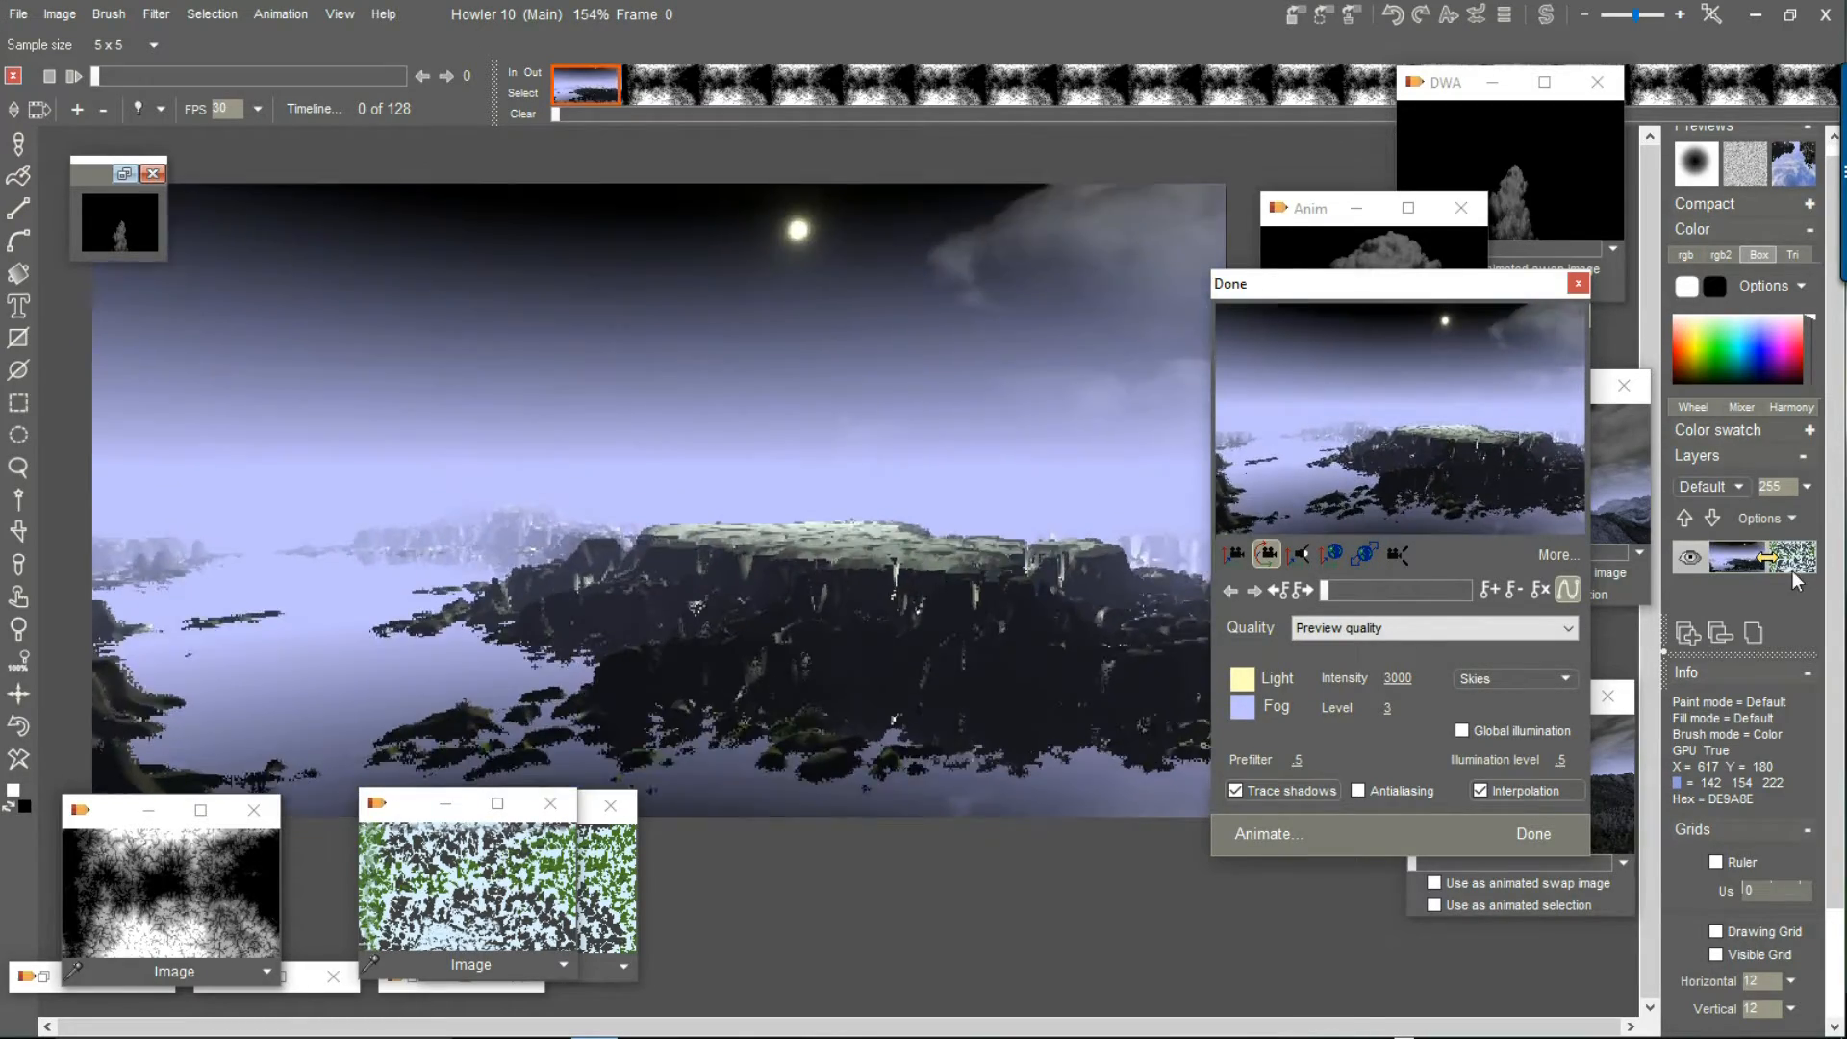
left_click_drag(1792, 571, 1366, 393)
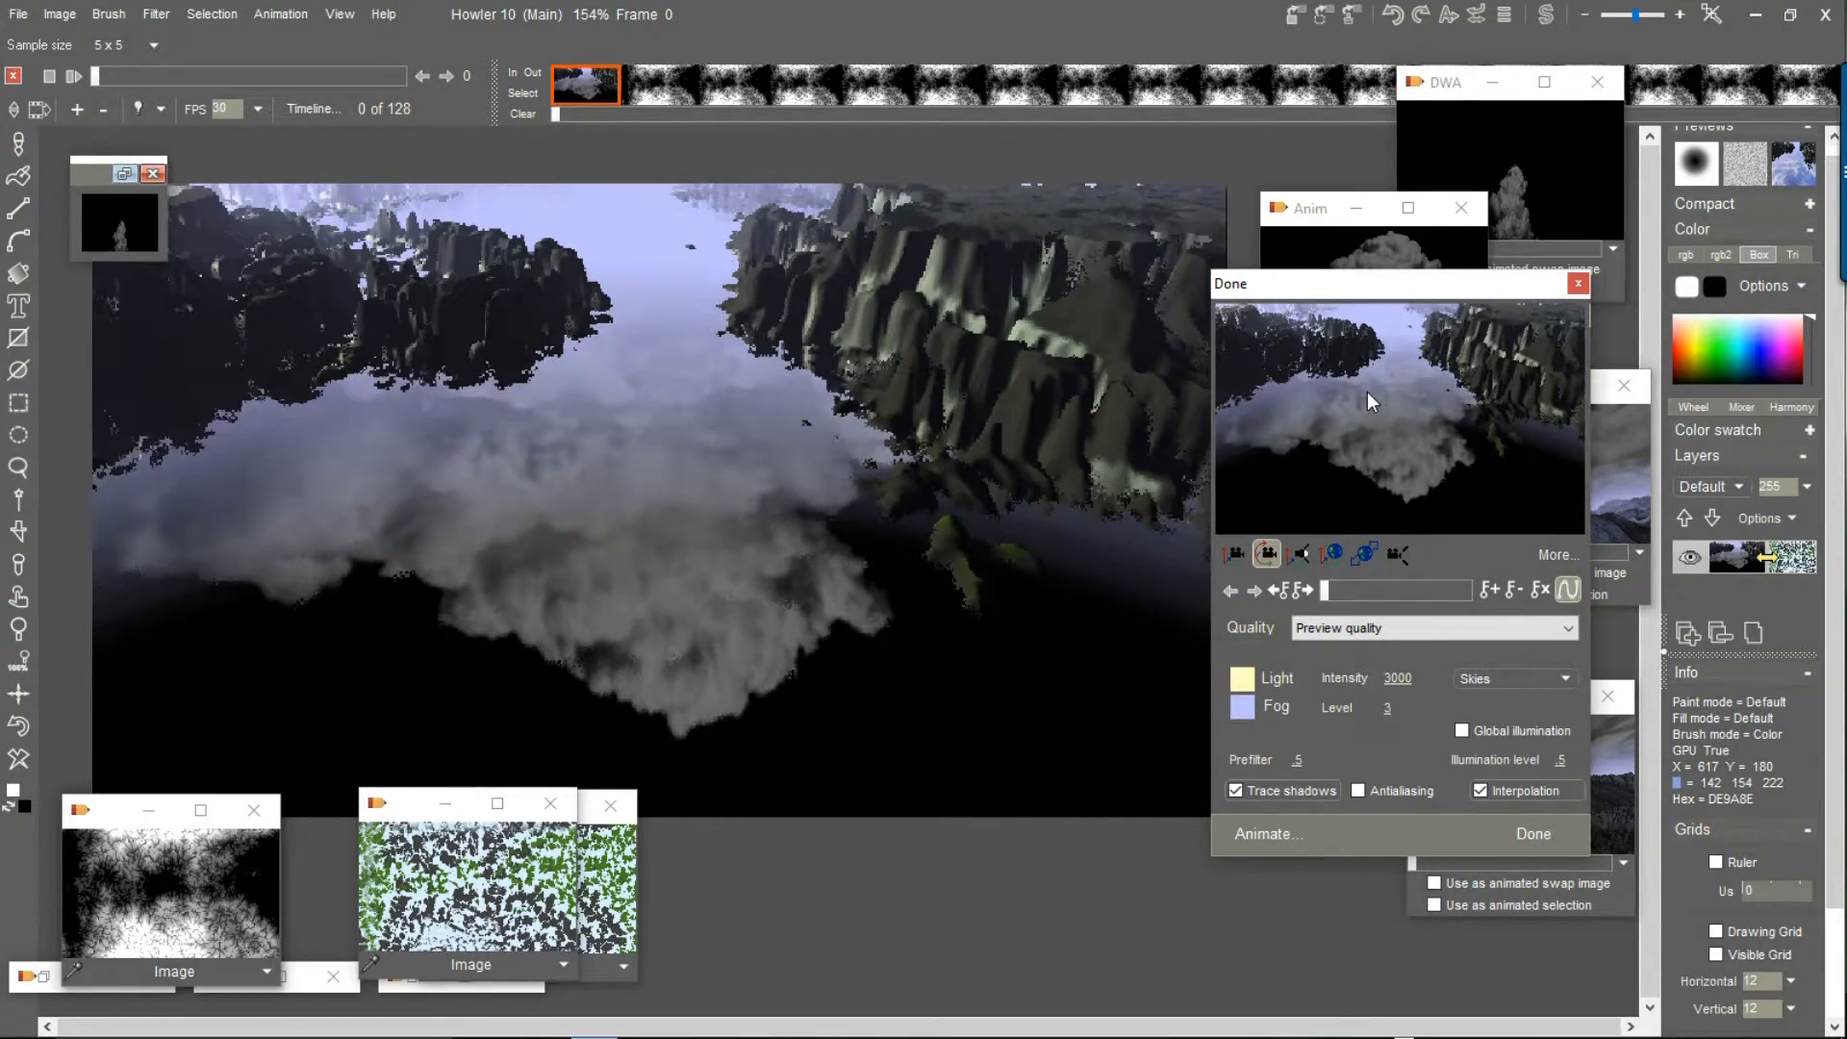
left_click(1368, 552)
left_click_drag(1403, 486, 1403, 444)
left_click(1362, 554)
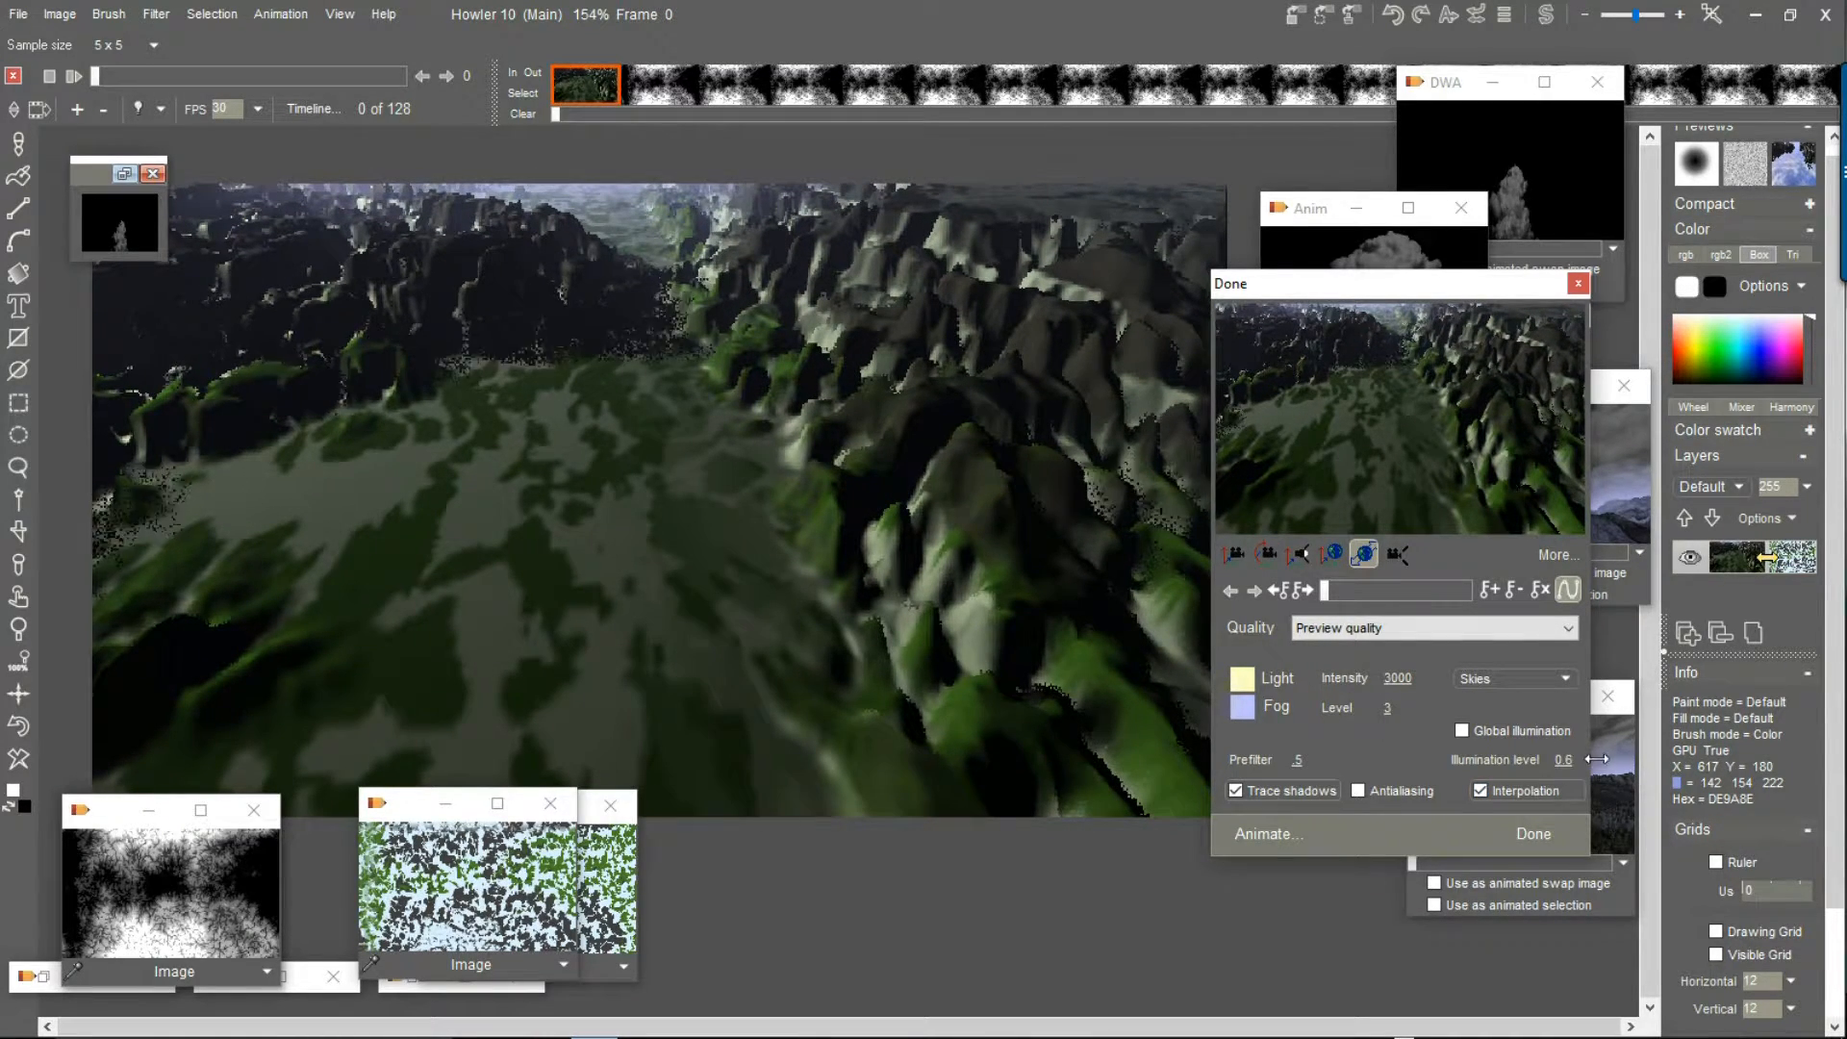
Enable global illumination and set its illumination level to 0.6
left_click(1517, 730)
left_click_drag(1564, 761, 1614, 756)
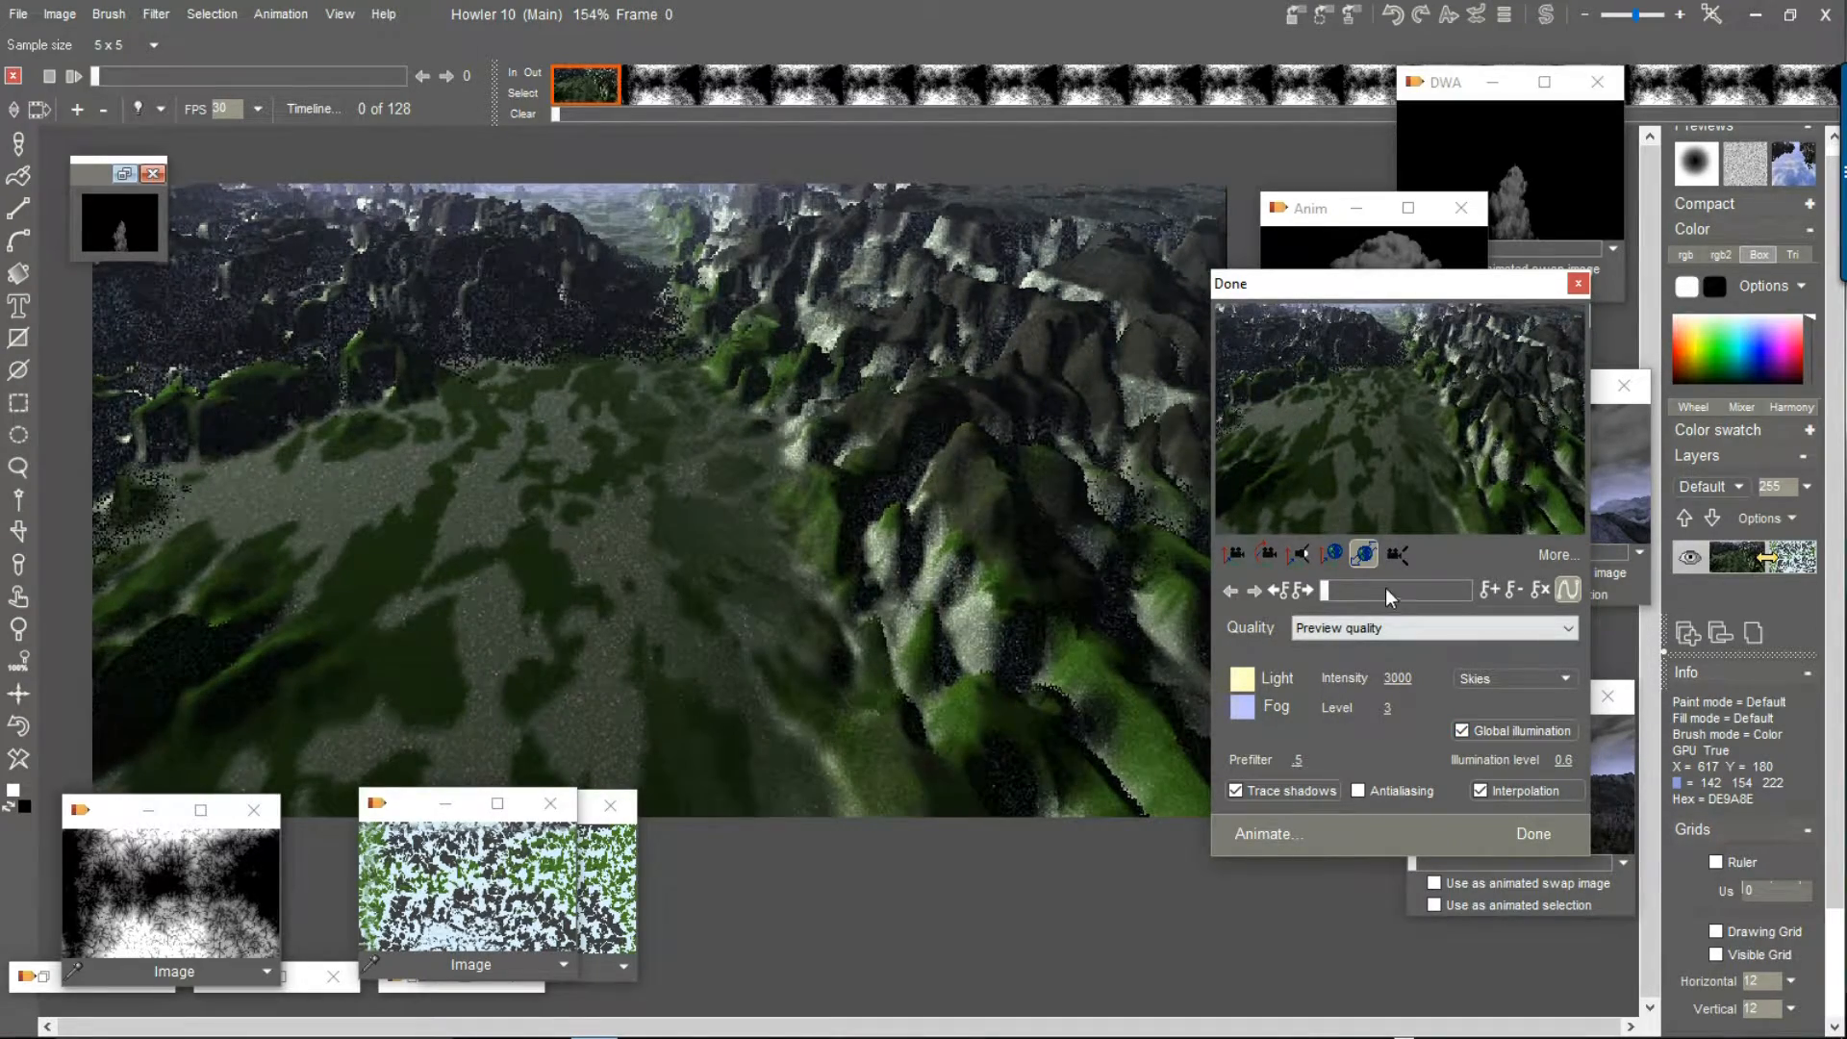
Turn the camera toward the cloud plume above the cliffs and lower it close to the valley floor
left_click(1266, 553)
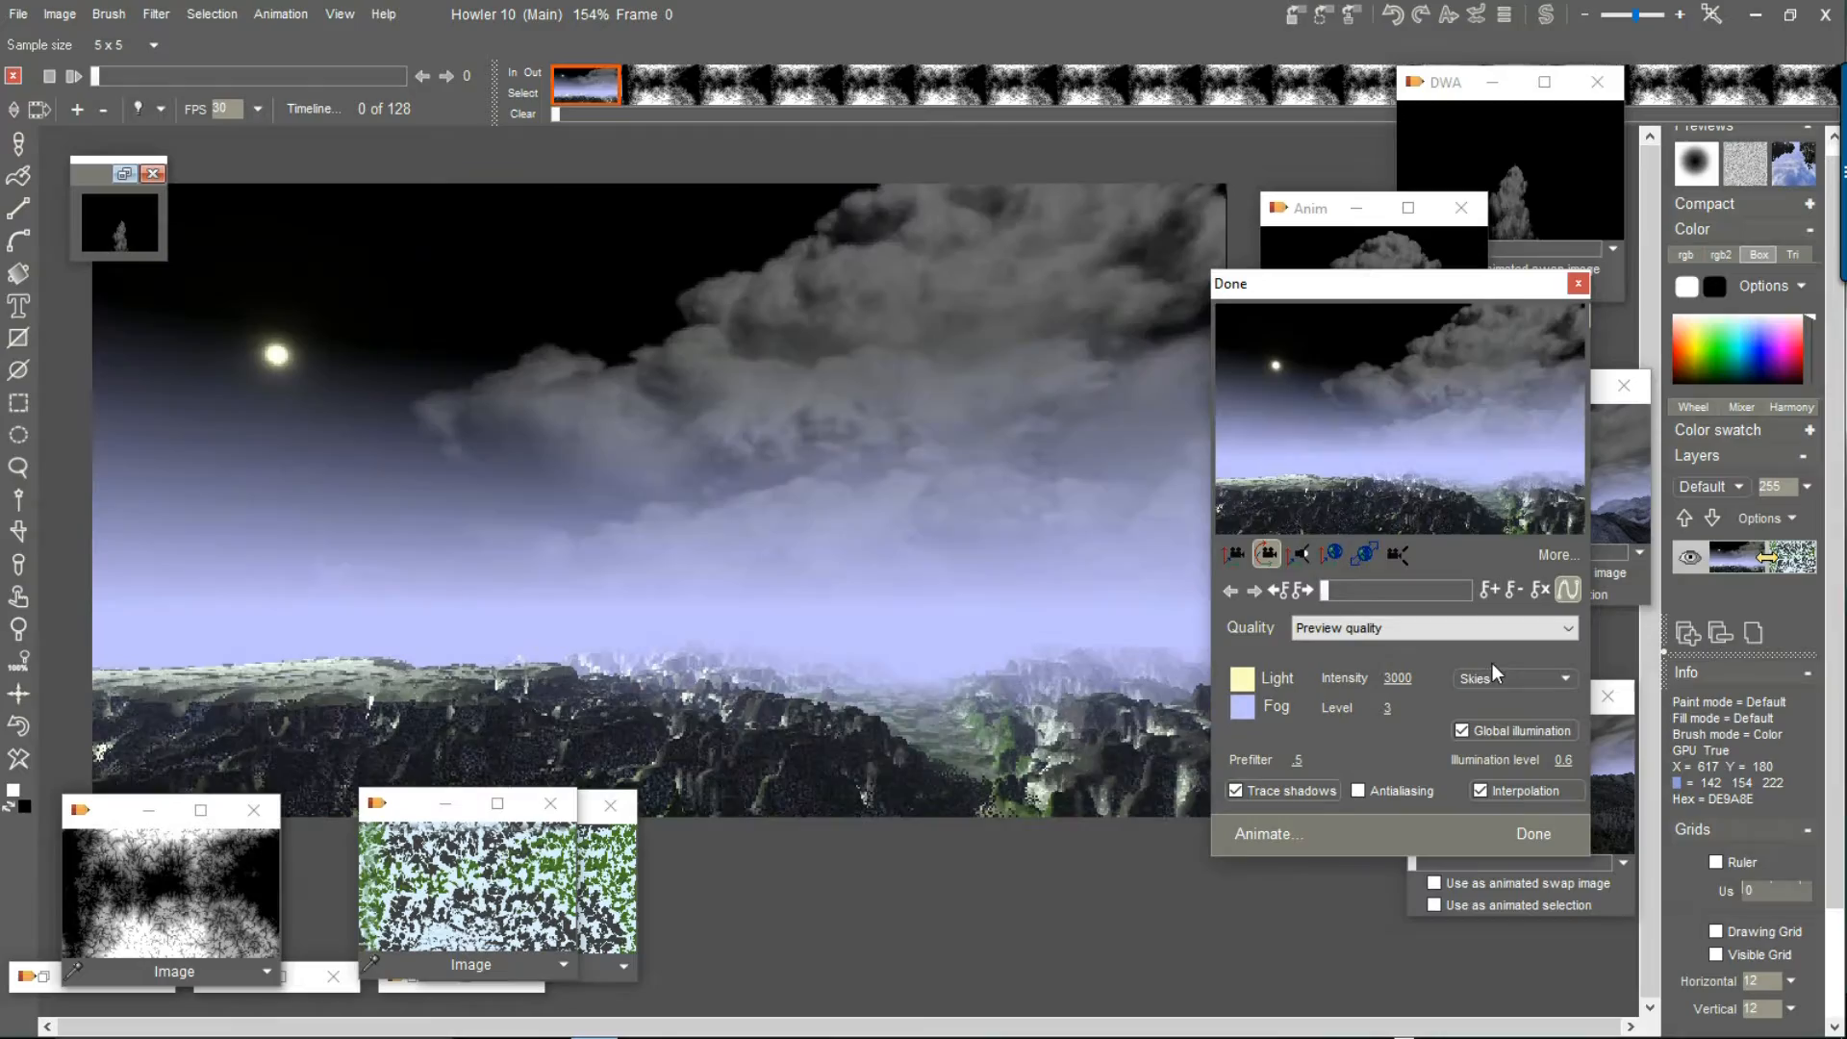
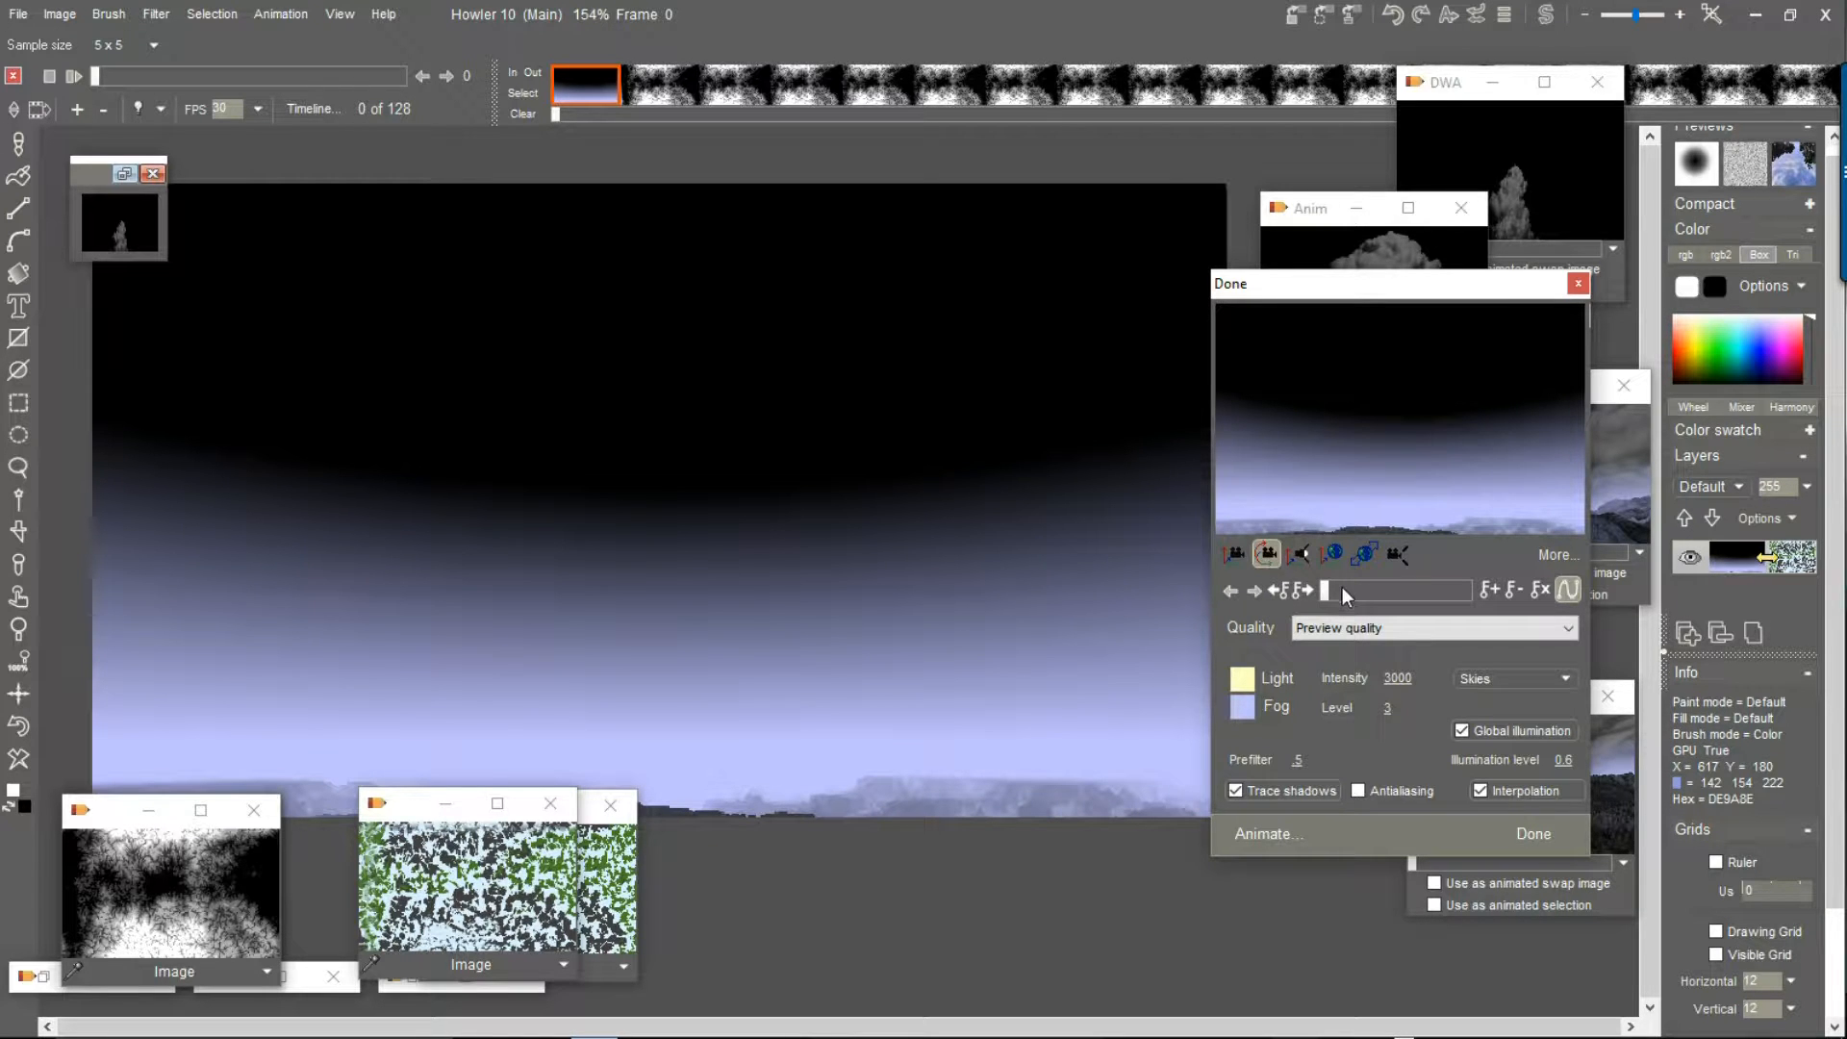
left_click_drag(1267, 551, 1829, 368)
left_click_drag(1279, 394, 1815, 383)
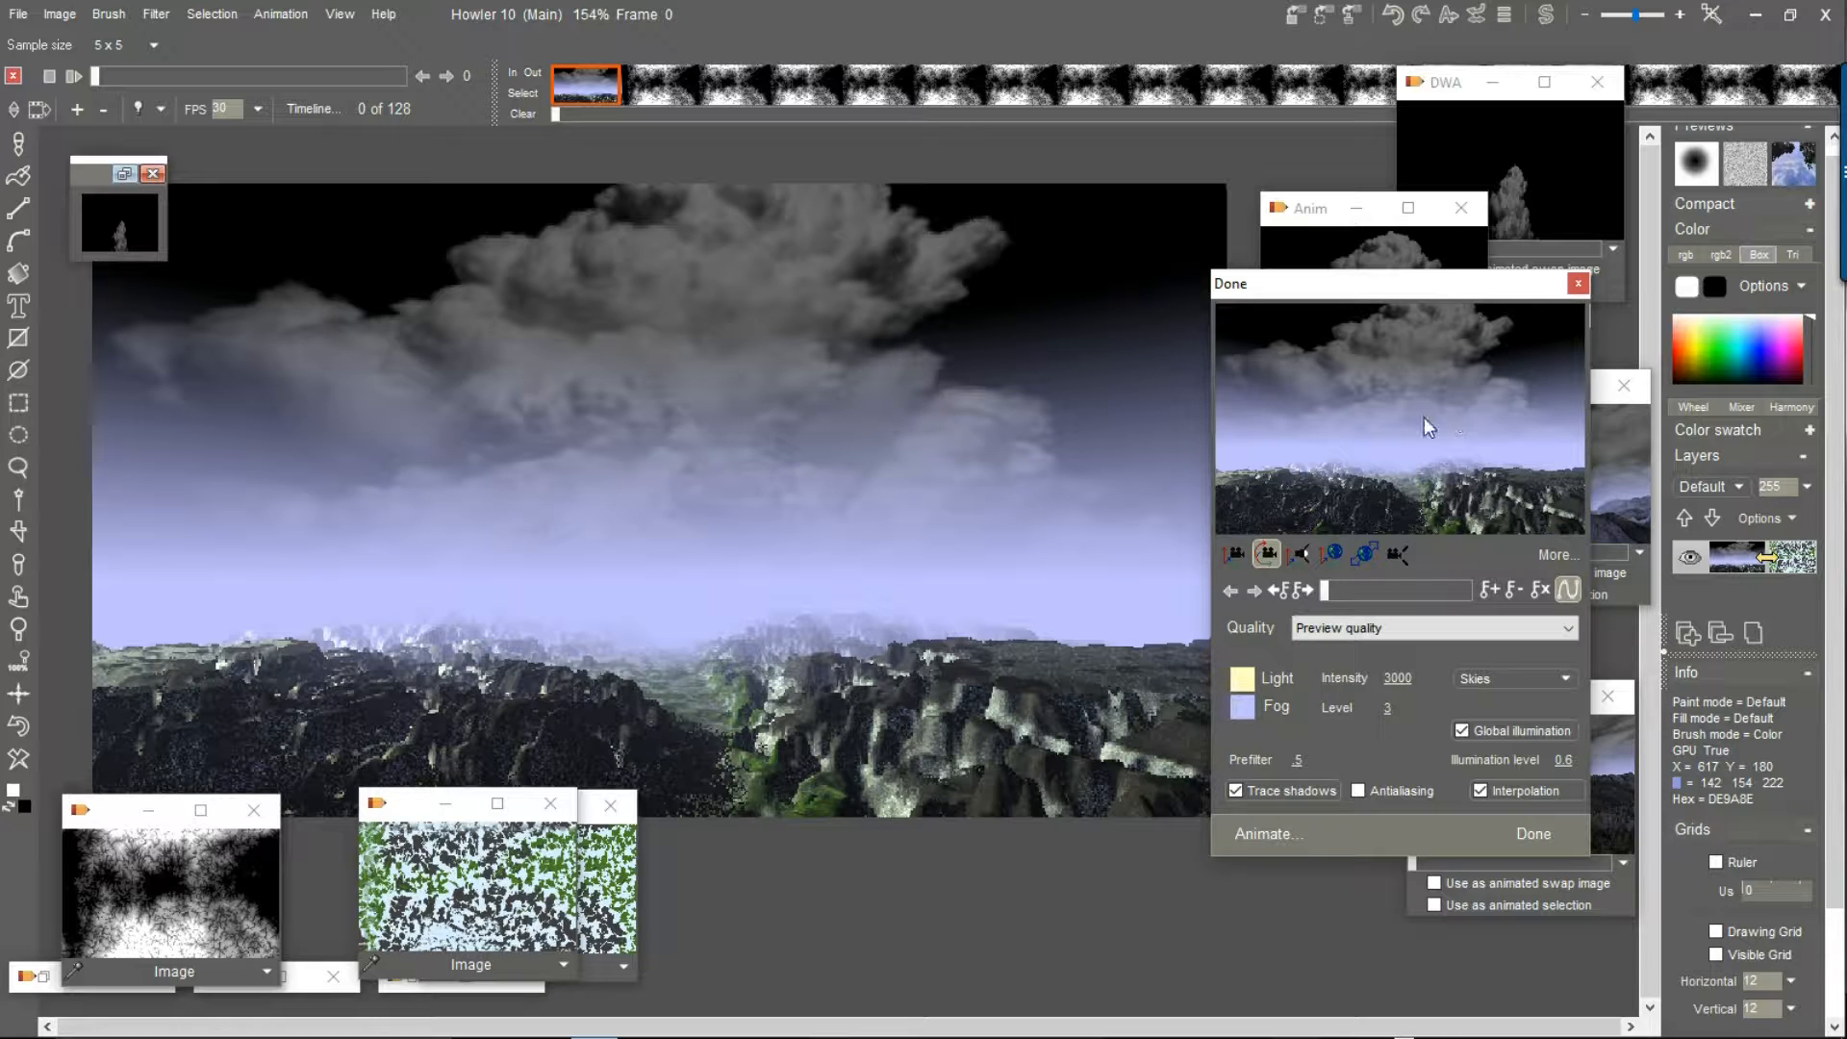
left_click_drag(1343, 407, 1572, 269)
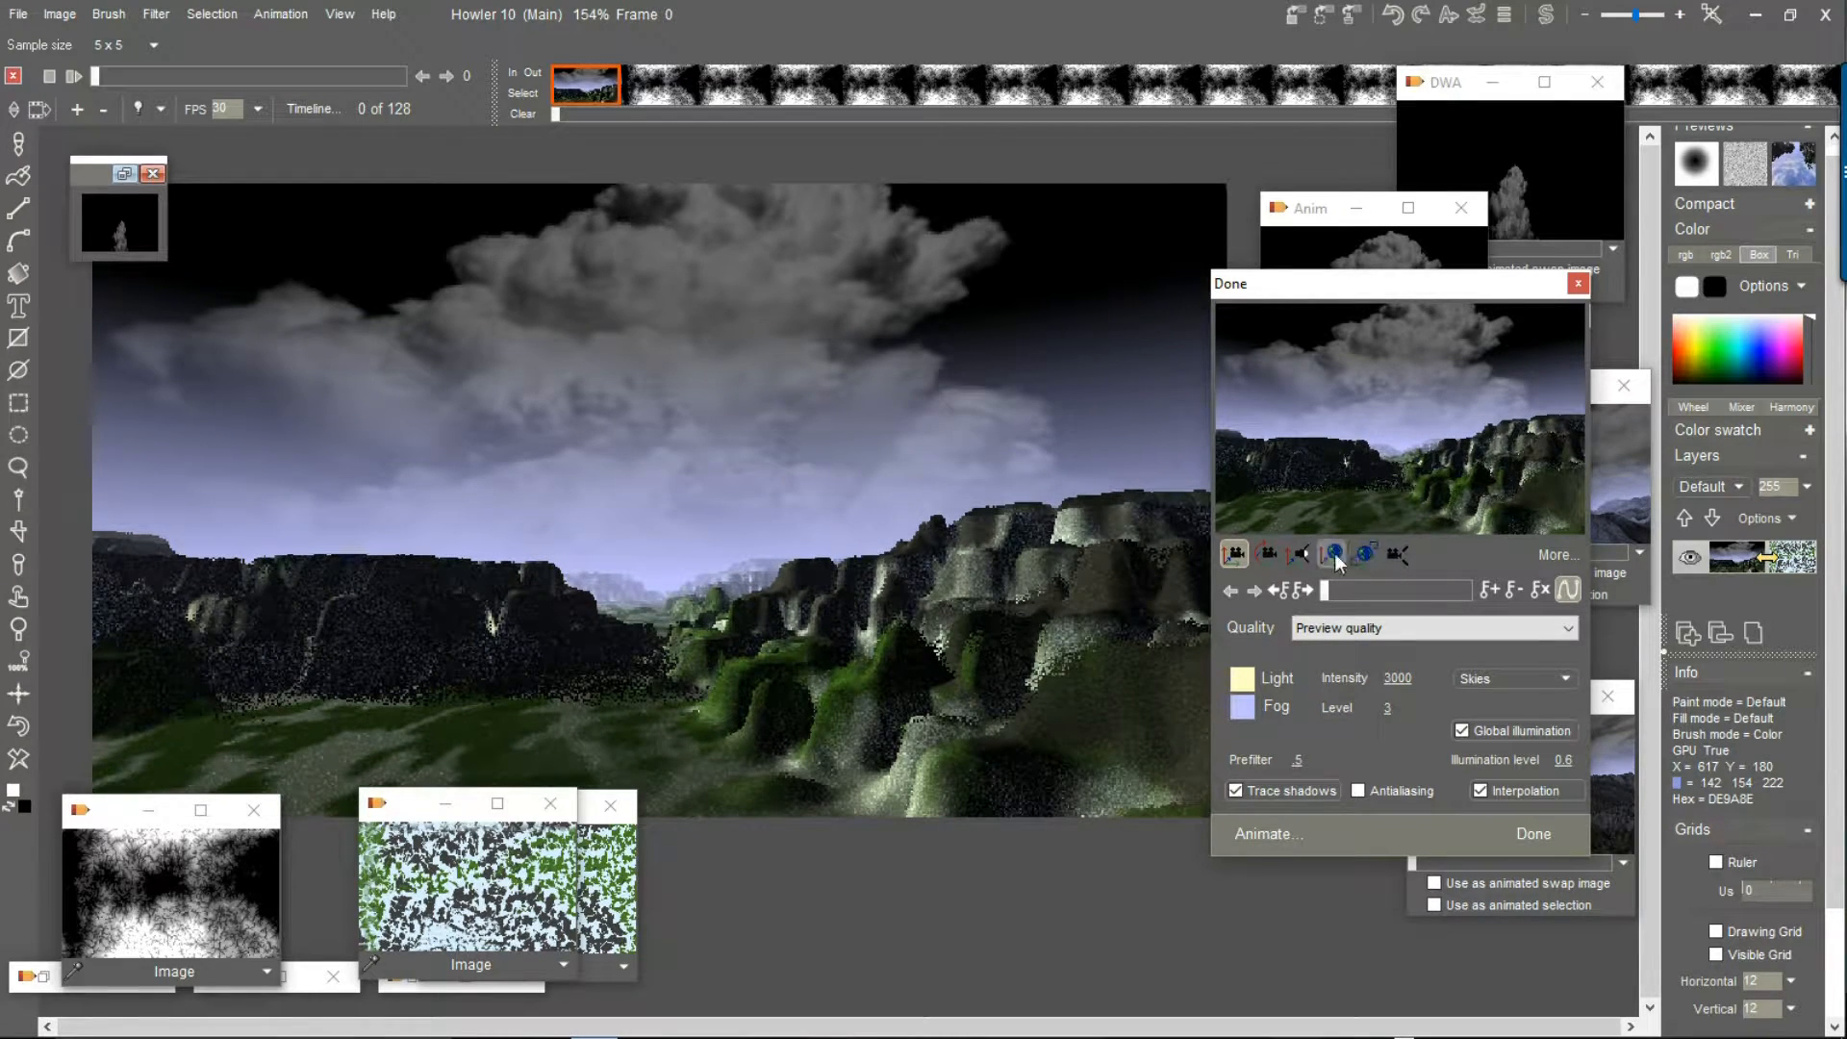
Set the prefilter to 0 and rotate the camera to frame the green valley floor between the cliffs
left_click_drag(1294, 760, 981, 770)
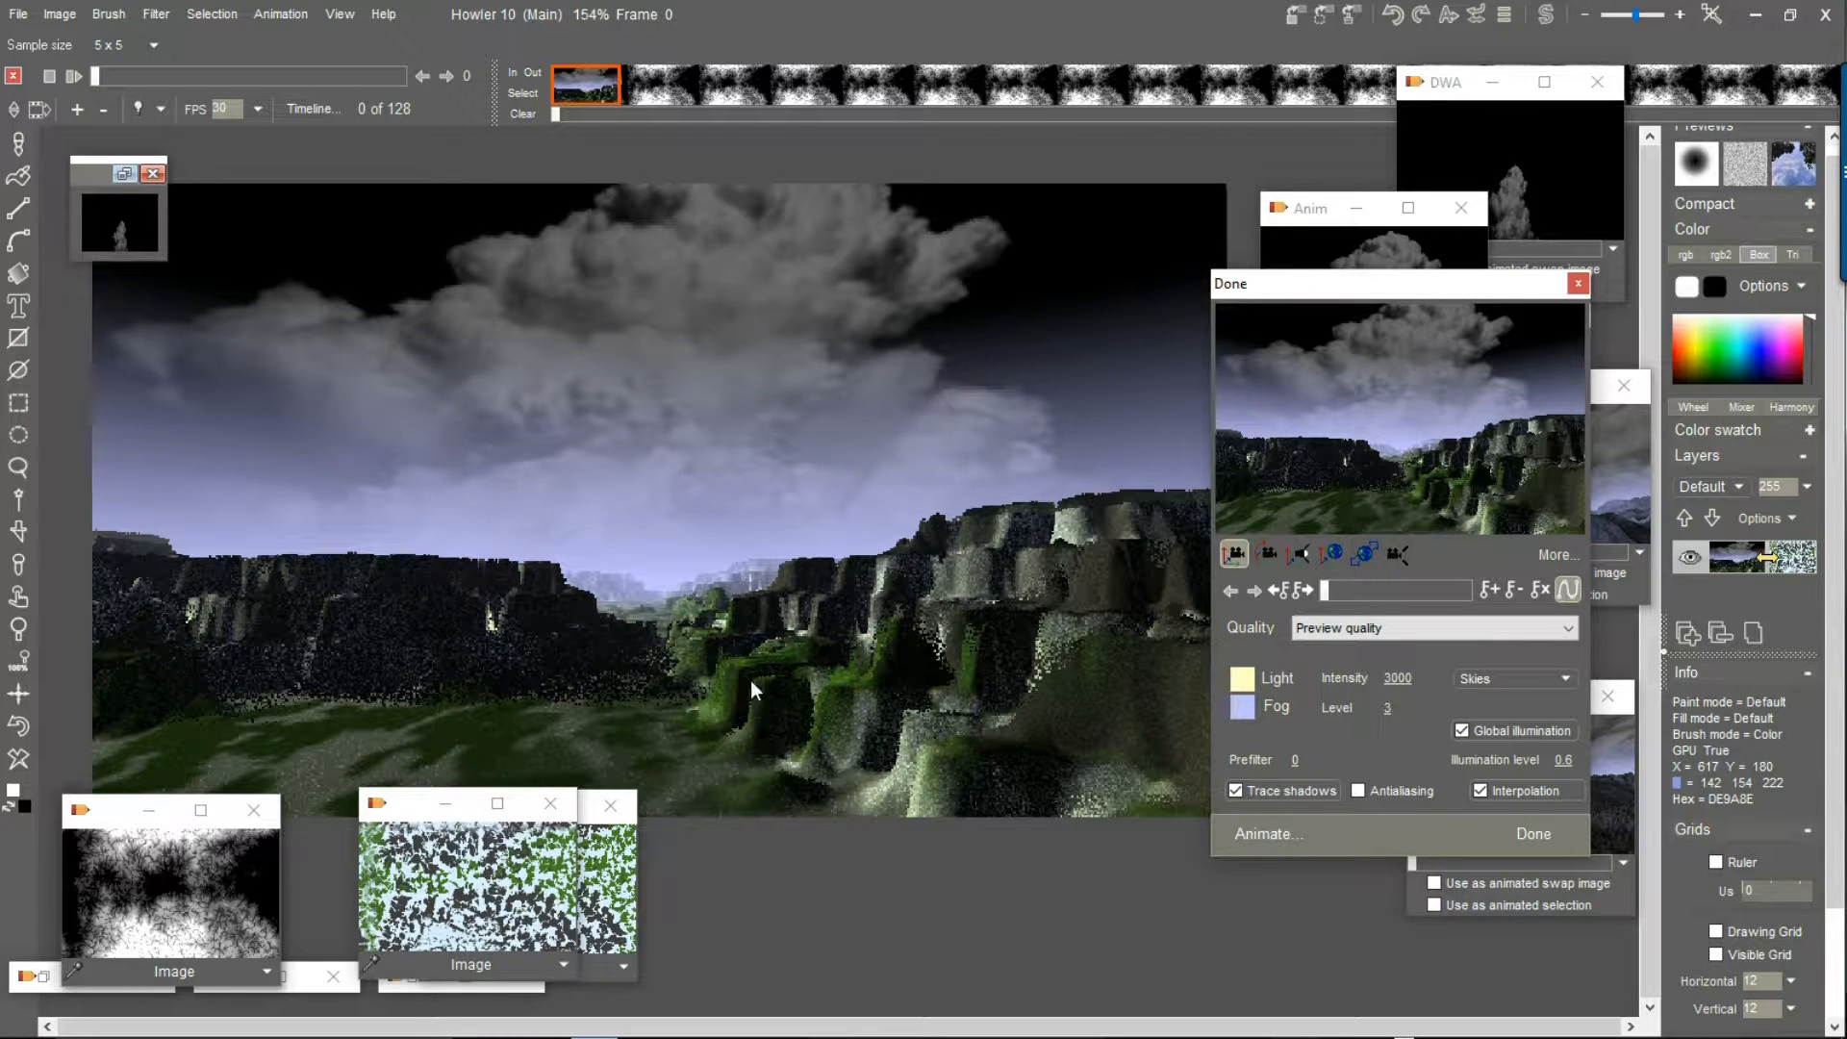
left_click(1267, 553)
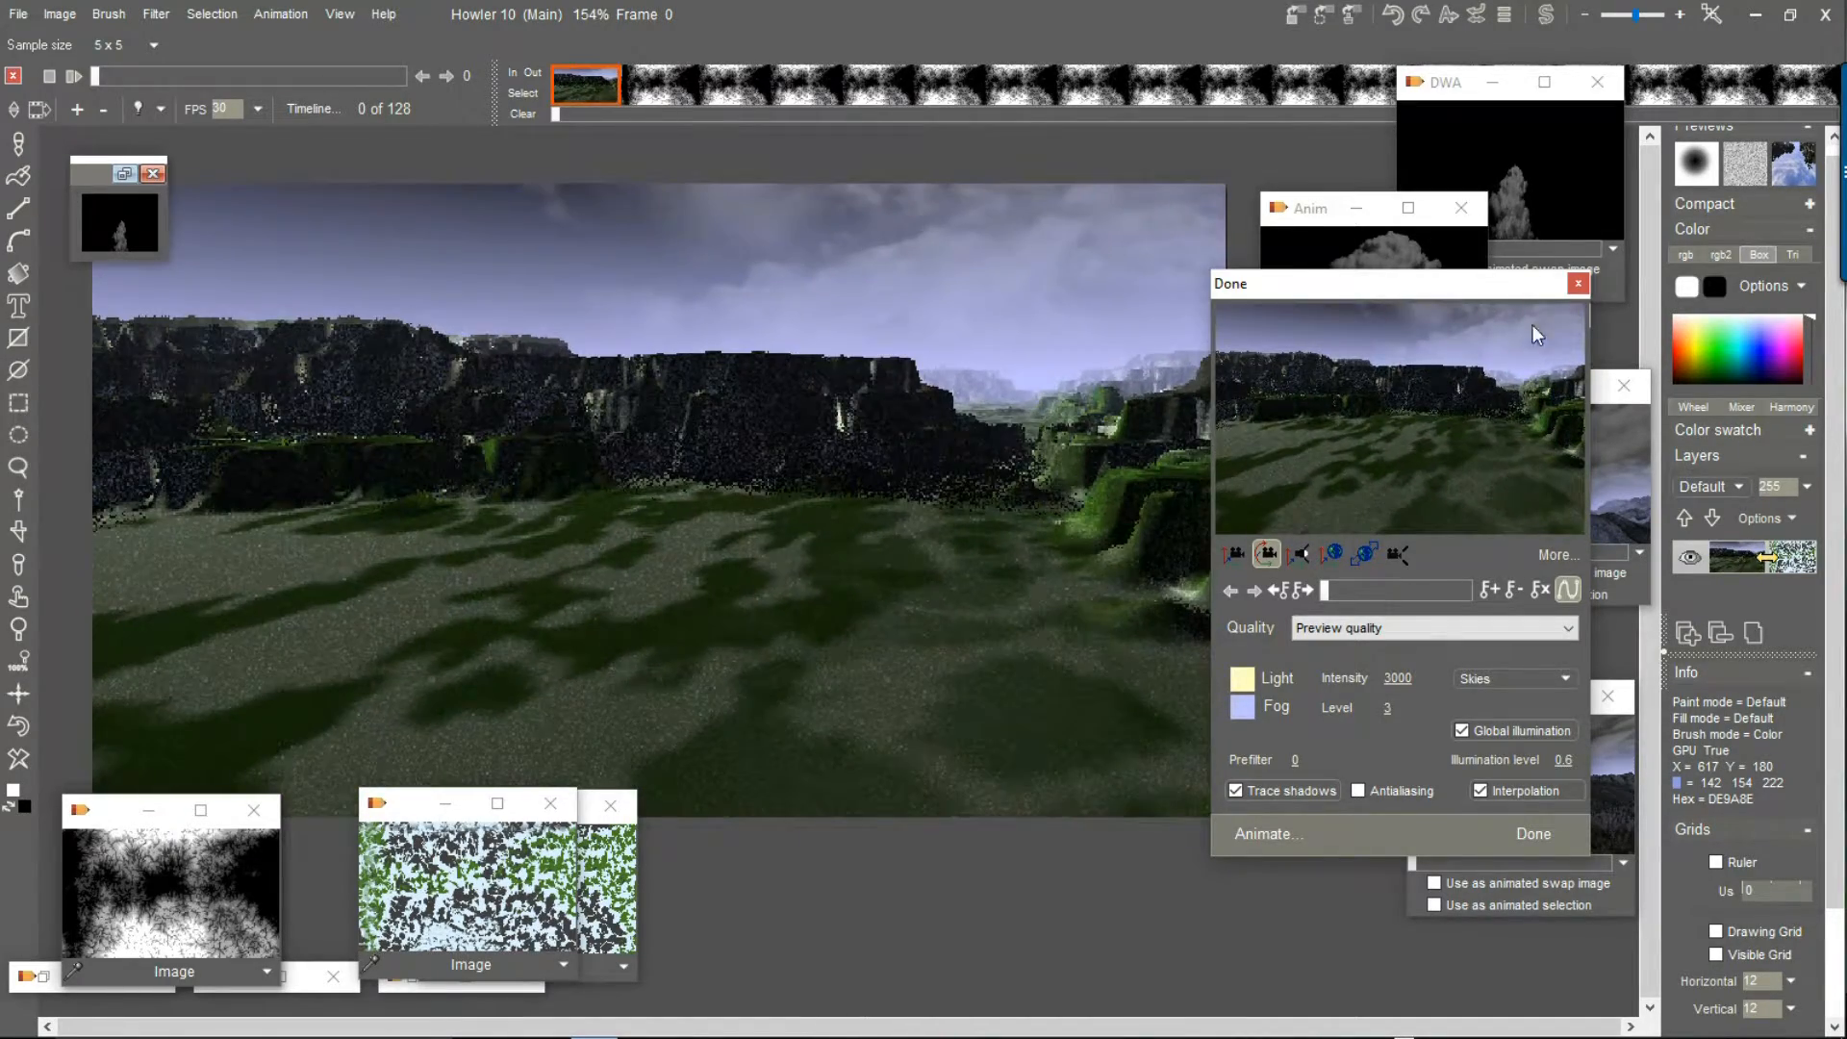
left_click_drag(1533, 325, 1410, 372)
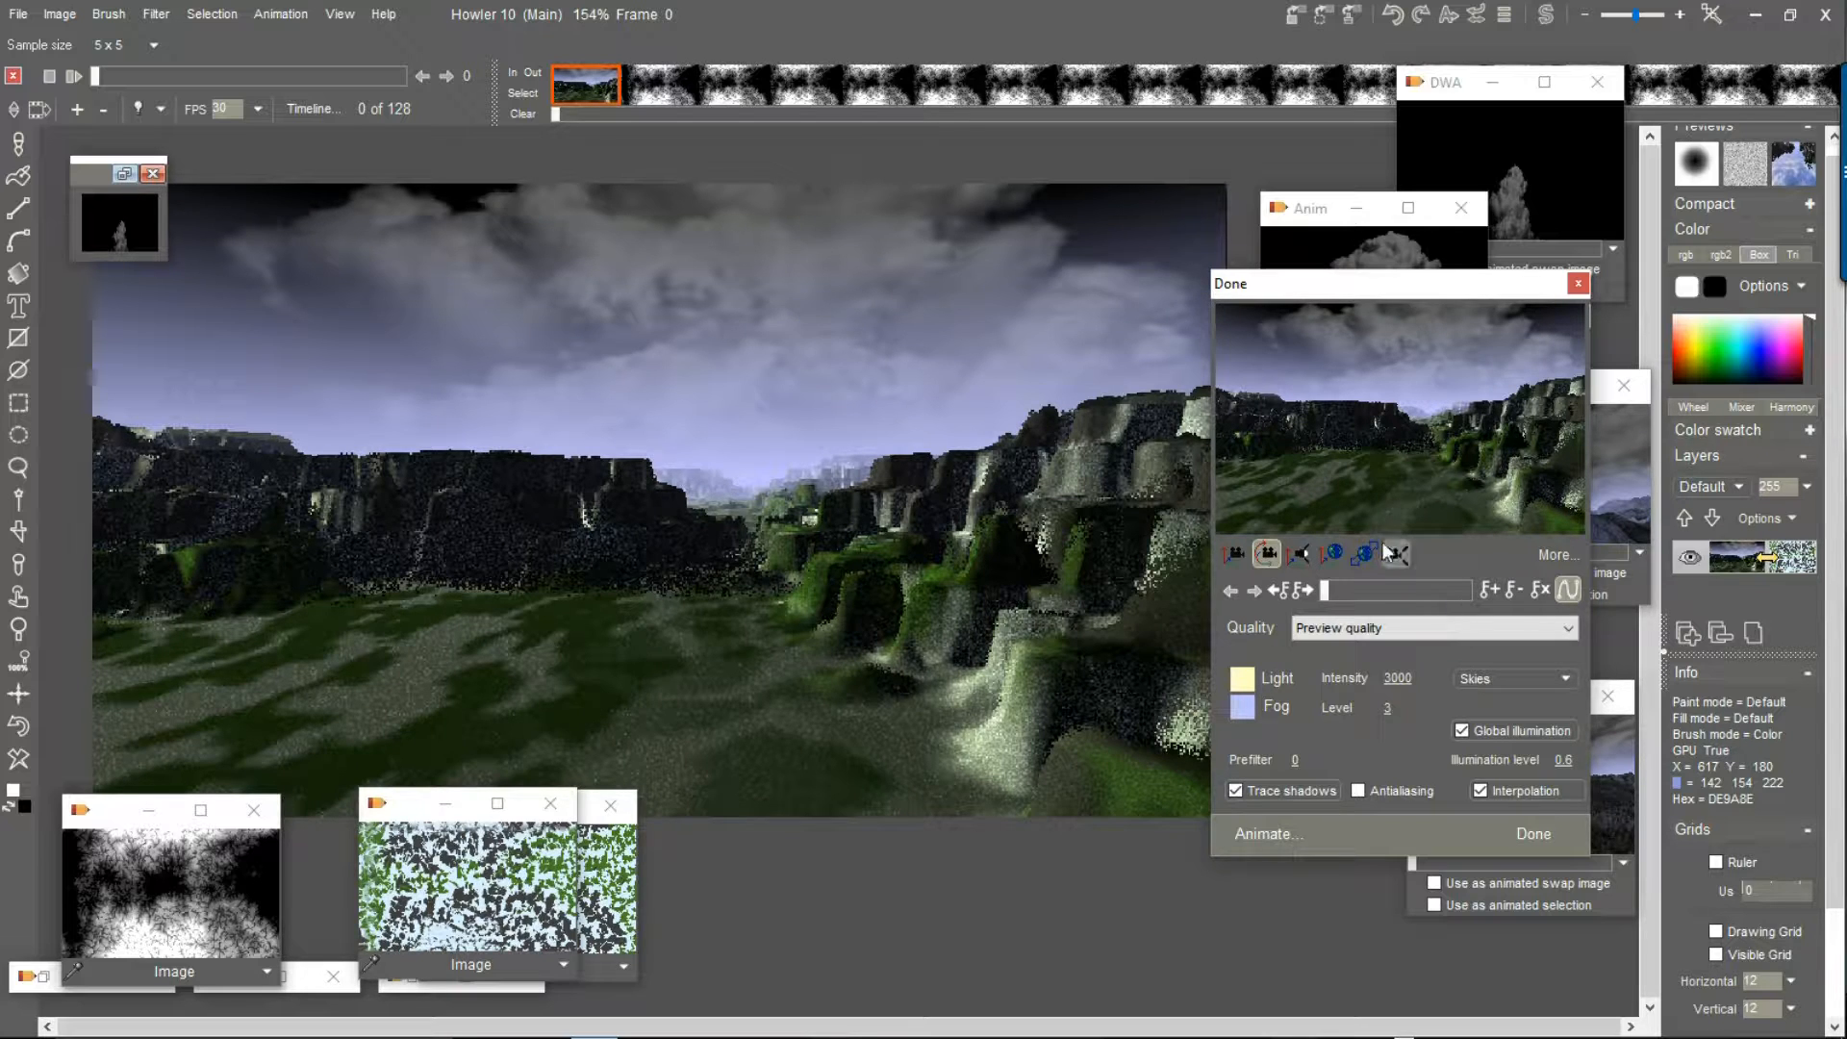
At frame 0, move and rotate the camera until the whole cloud plume stands above the valley between the cliffs
left_click_drag(1360, 291, 1319, 298)
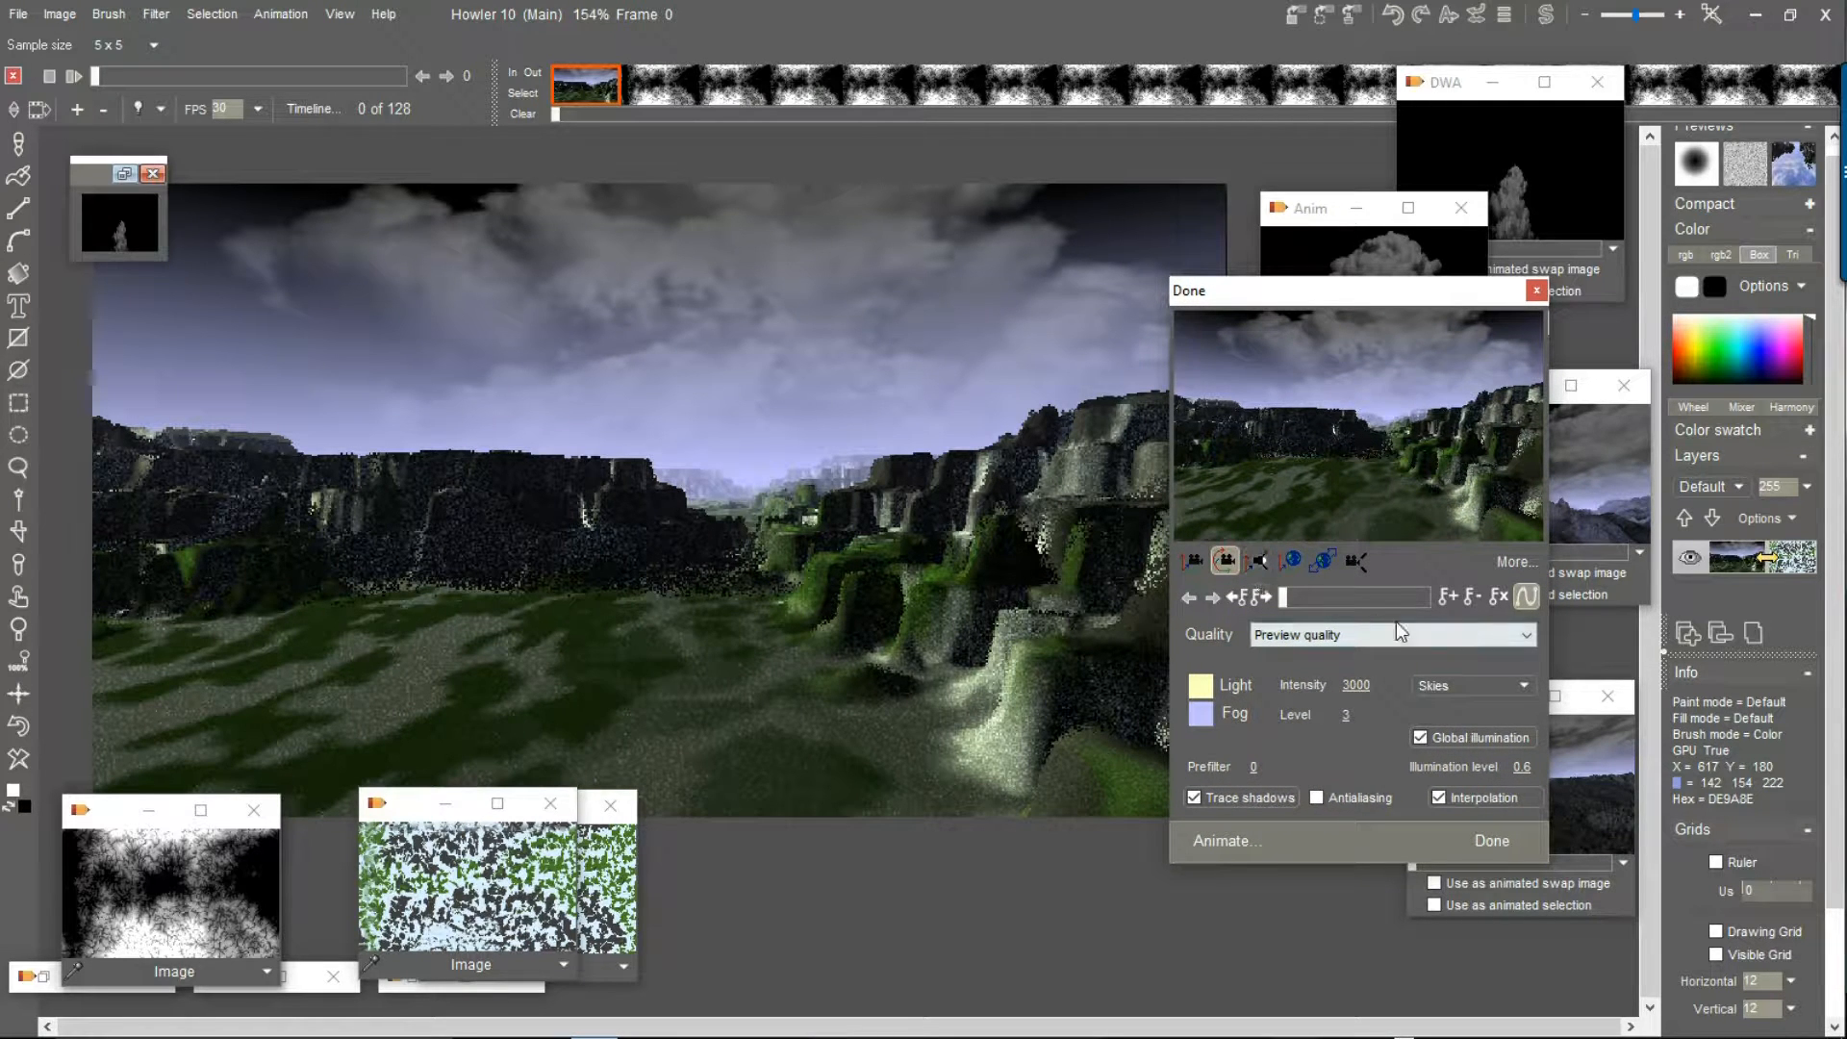
left_click_drag(1347, 598, 1272, 610)
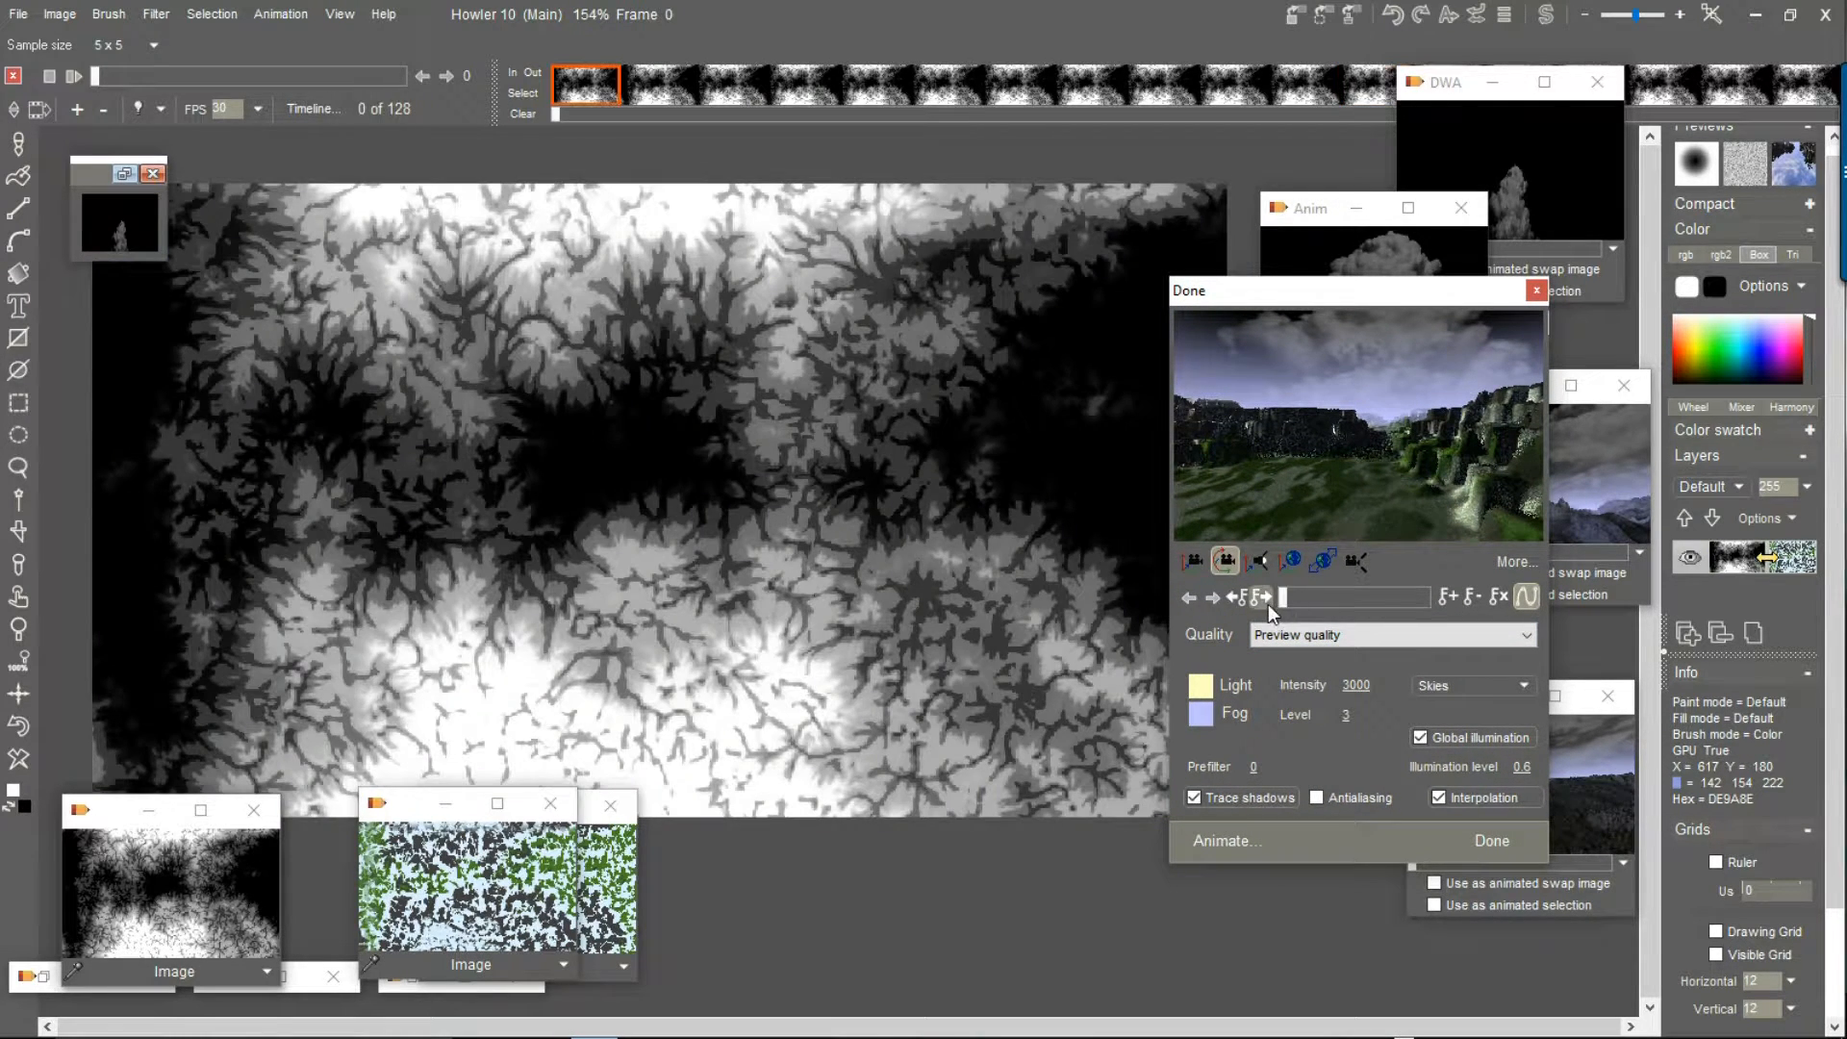
left_click(1320, 561)
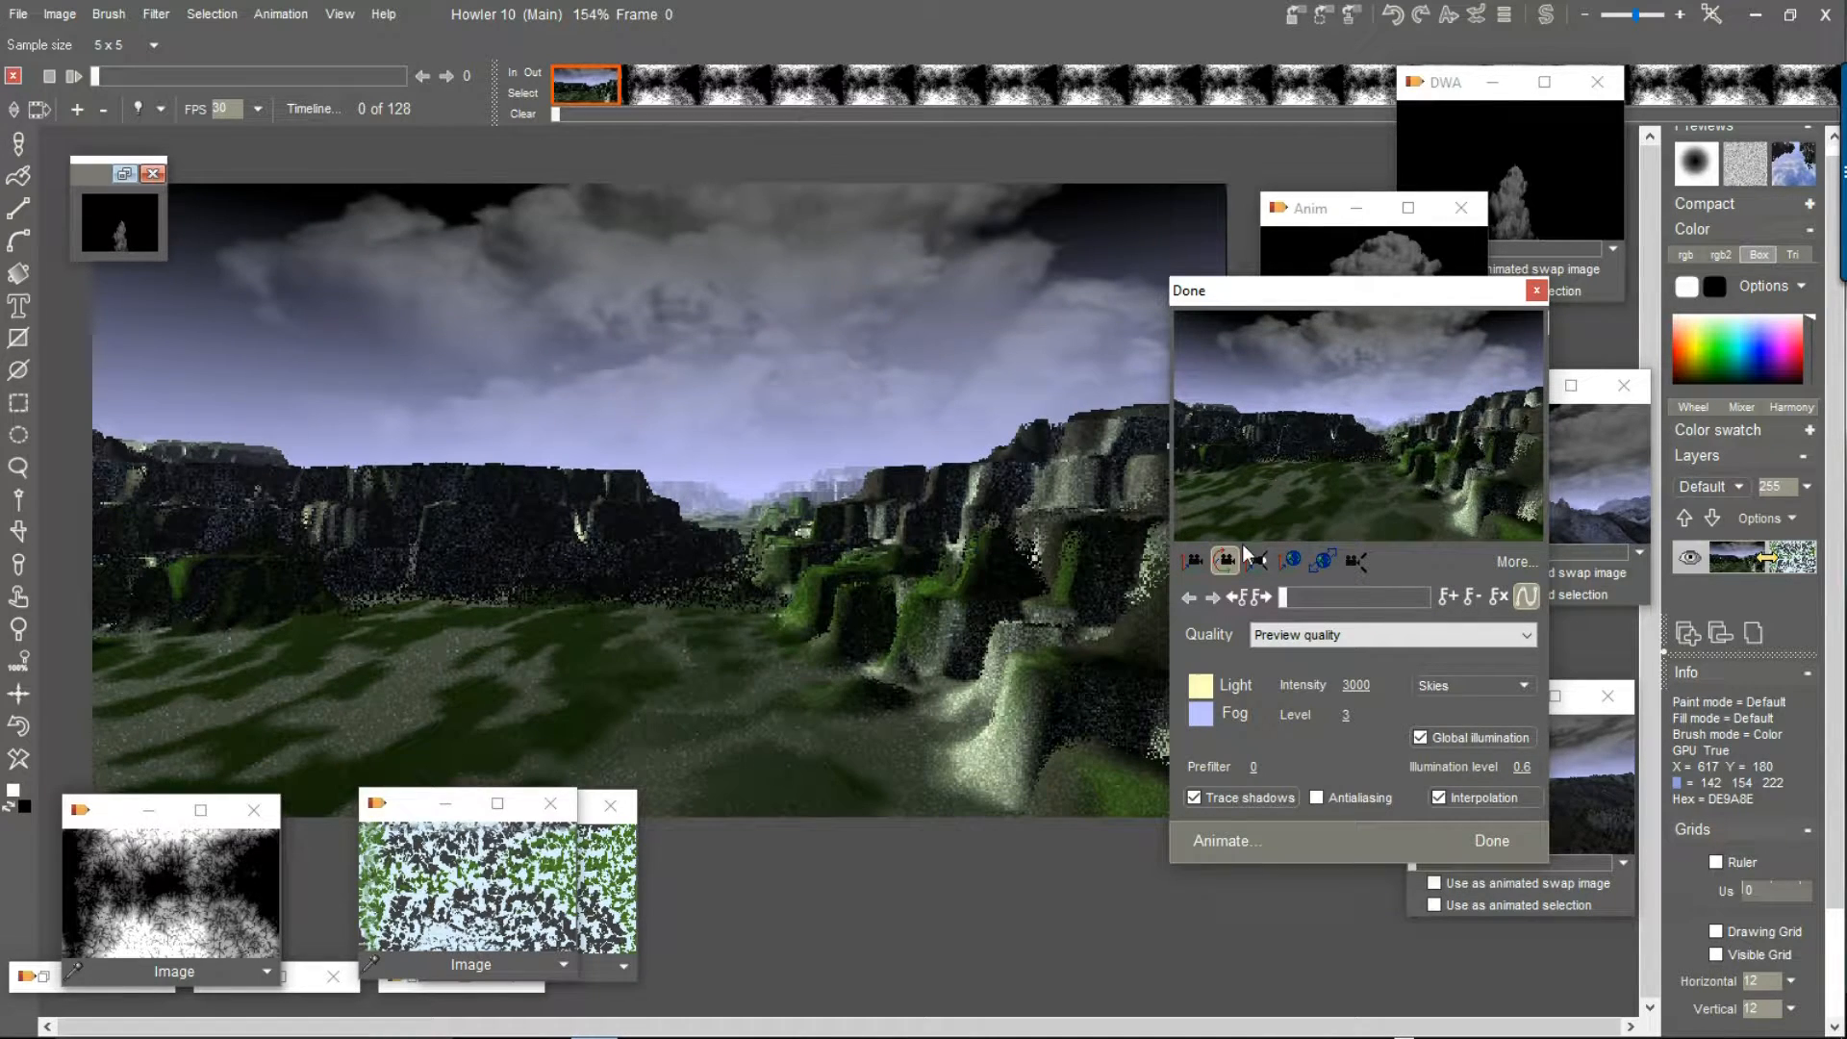
left_click(1195, 561)
left_click_drag(1349, 437, 1321, 658)
left_click(1225, 561)
left_click_drag(1400, 413, 1296, 504)
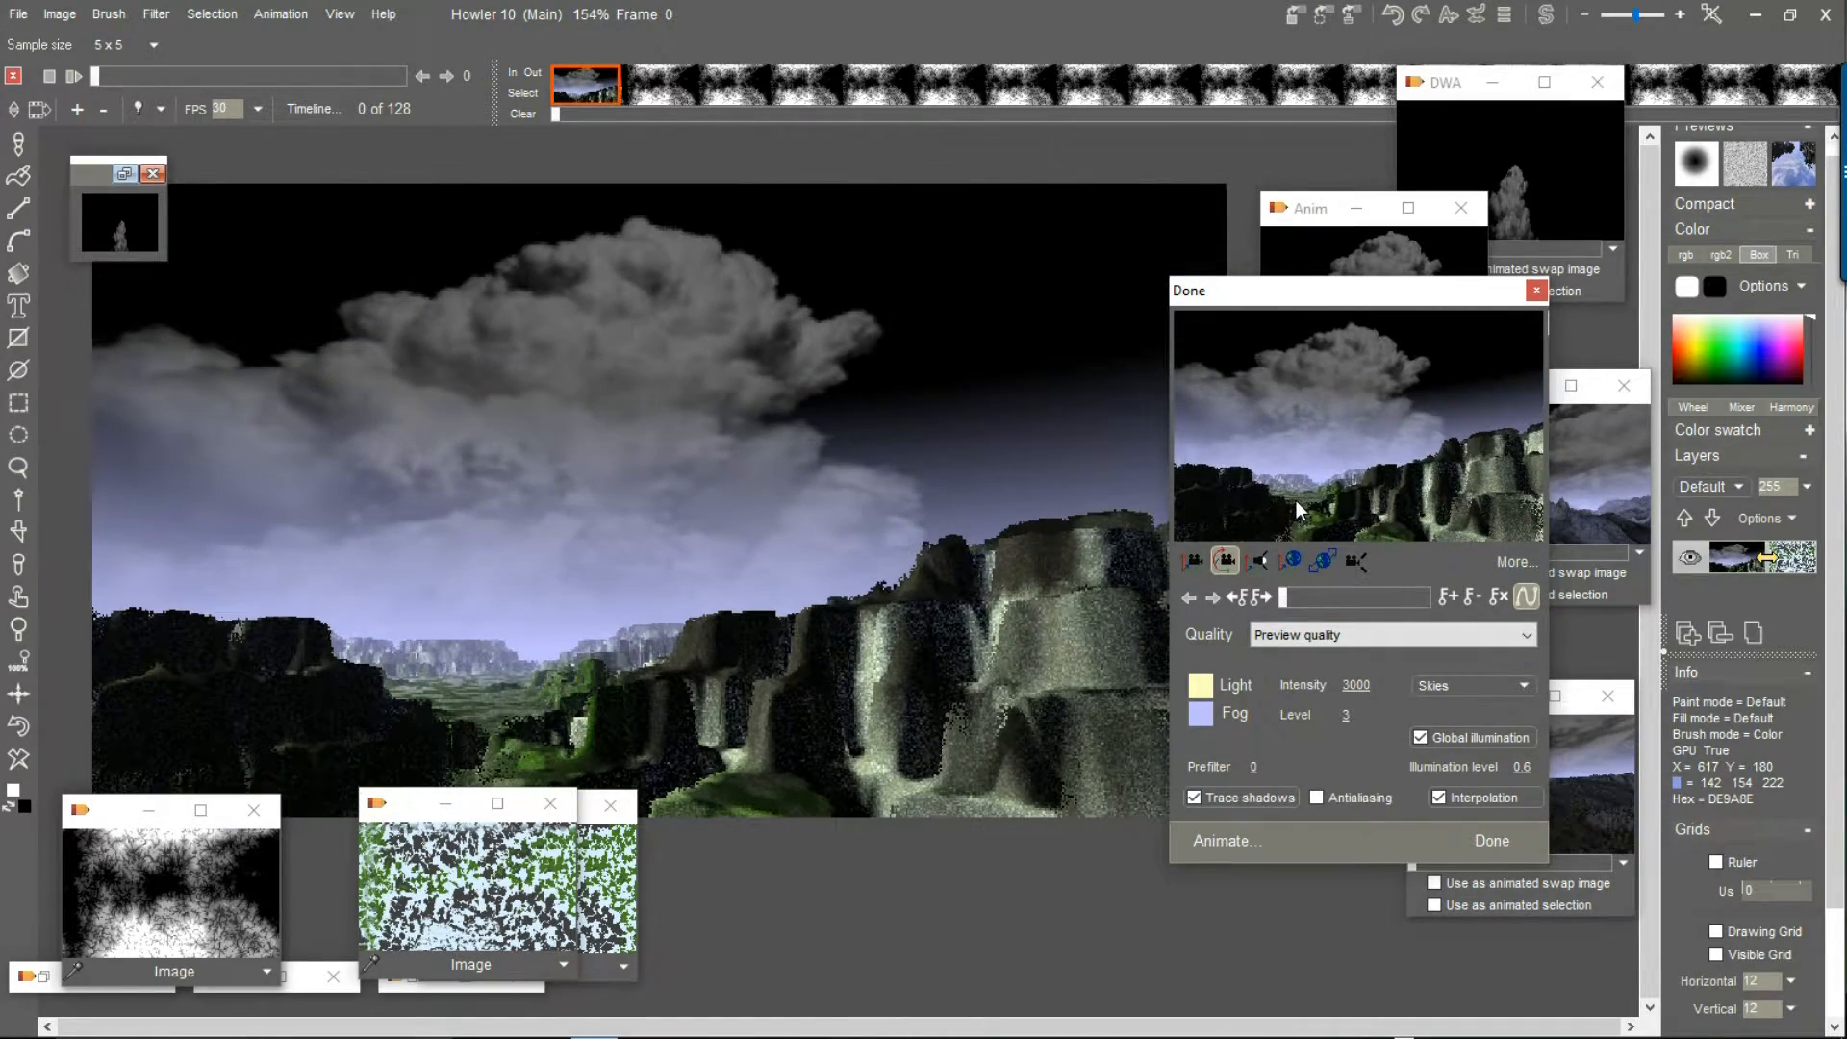
left_click(1190, 564)
left_click_drag(1317, 494, 1380, 493)
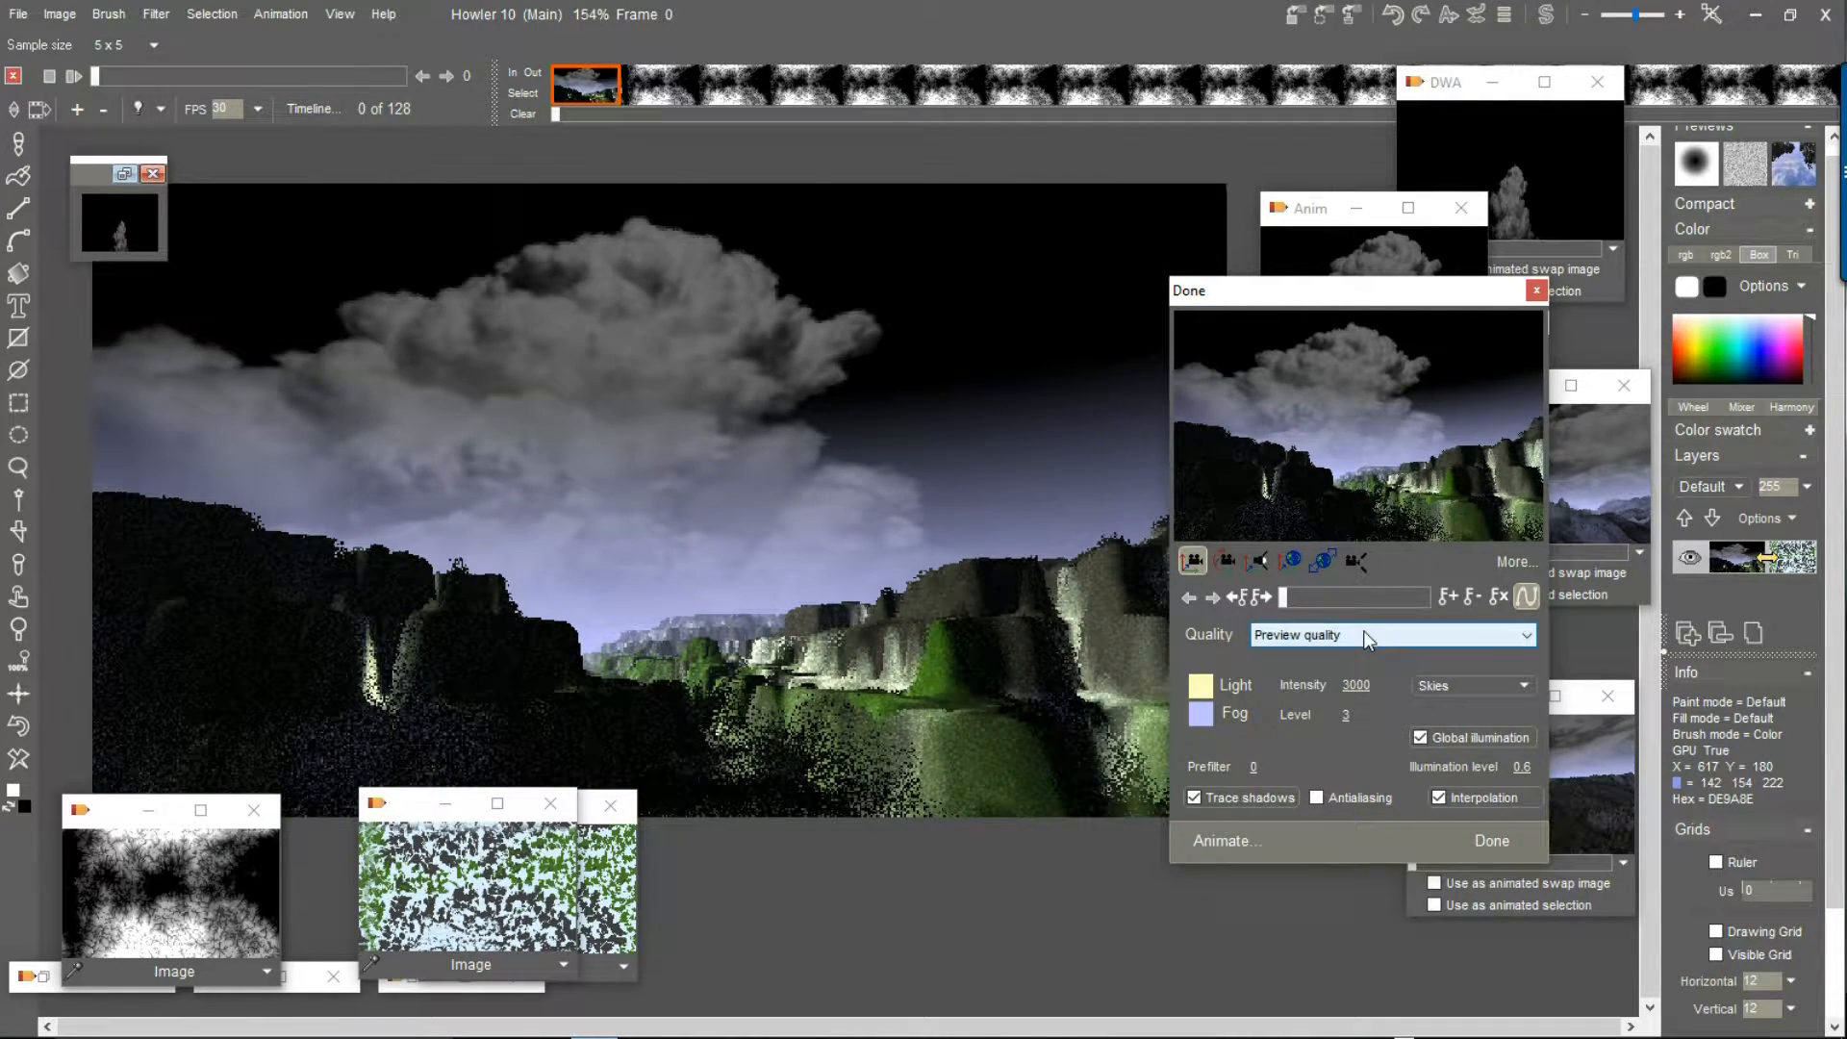
Set the light intensity to 3922, the fog level to 1.95 and the illumination level to 1.2
left_click_drag(1349, 715, 1508, 689)
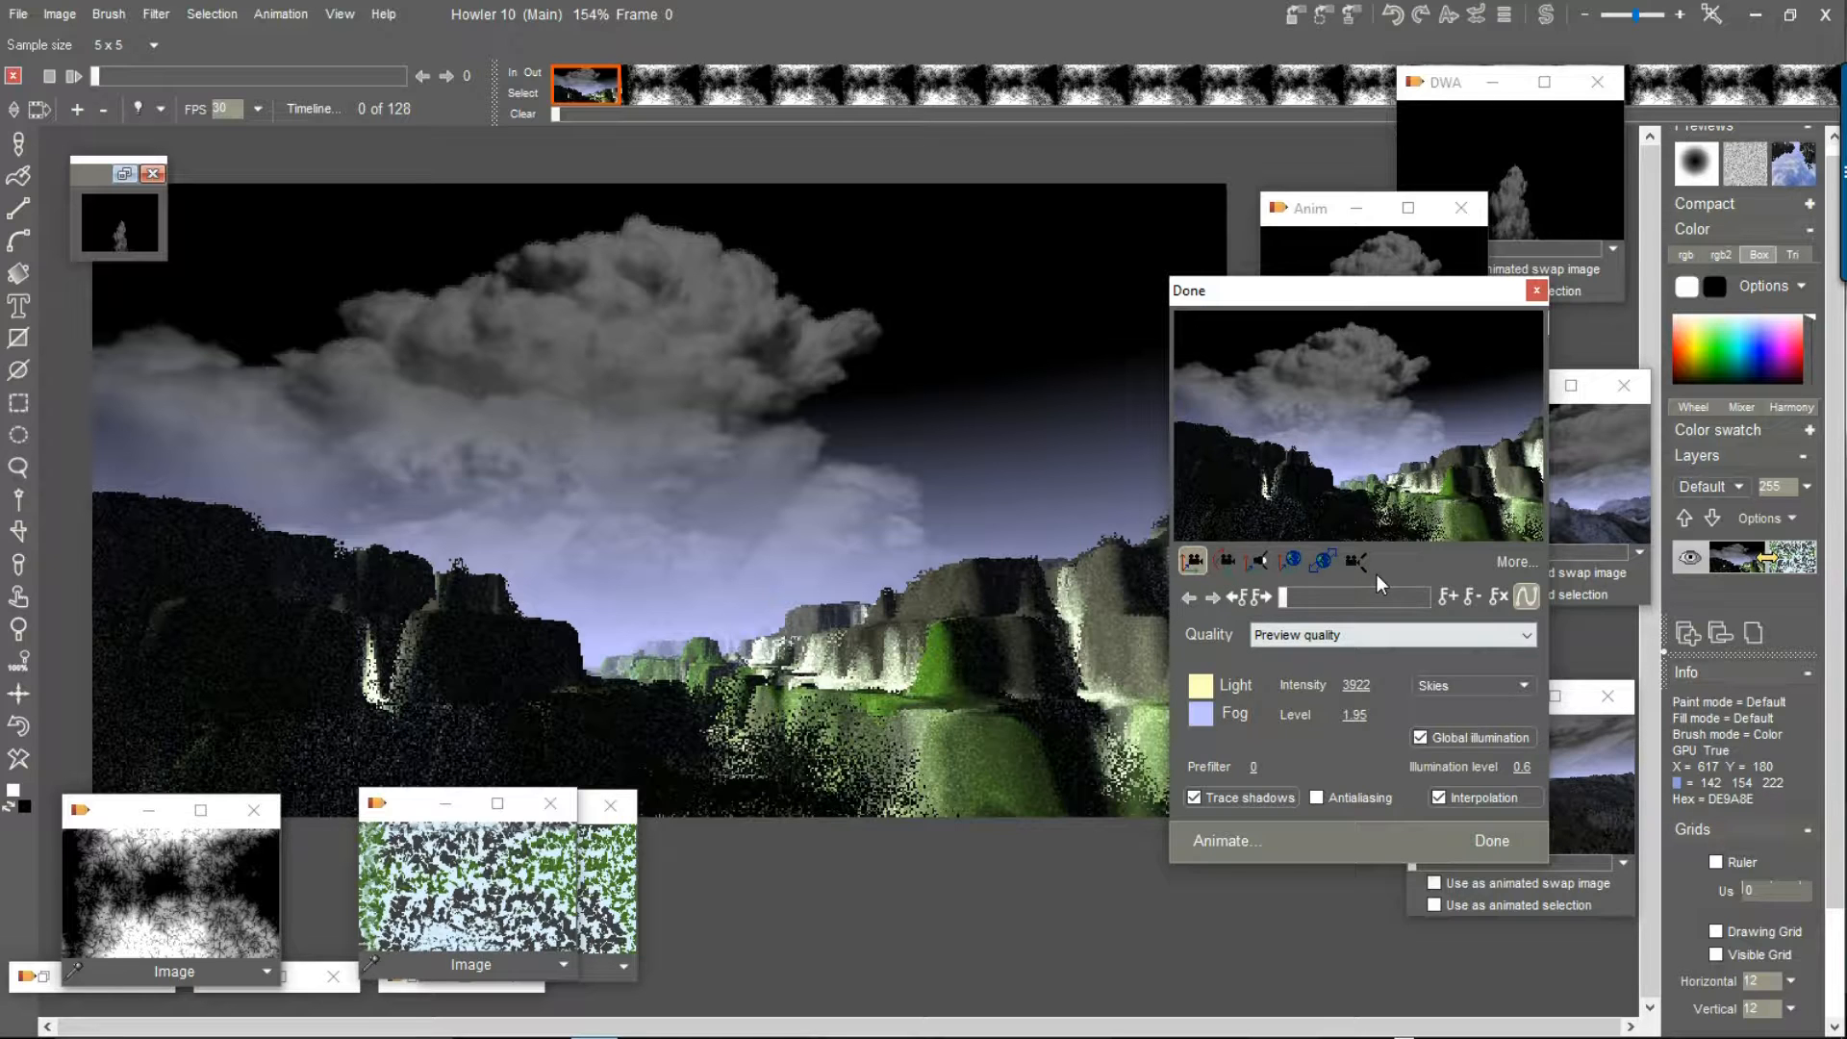
left_click_drag(1522, 766, 1674, 759)
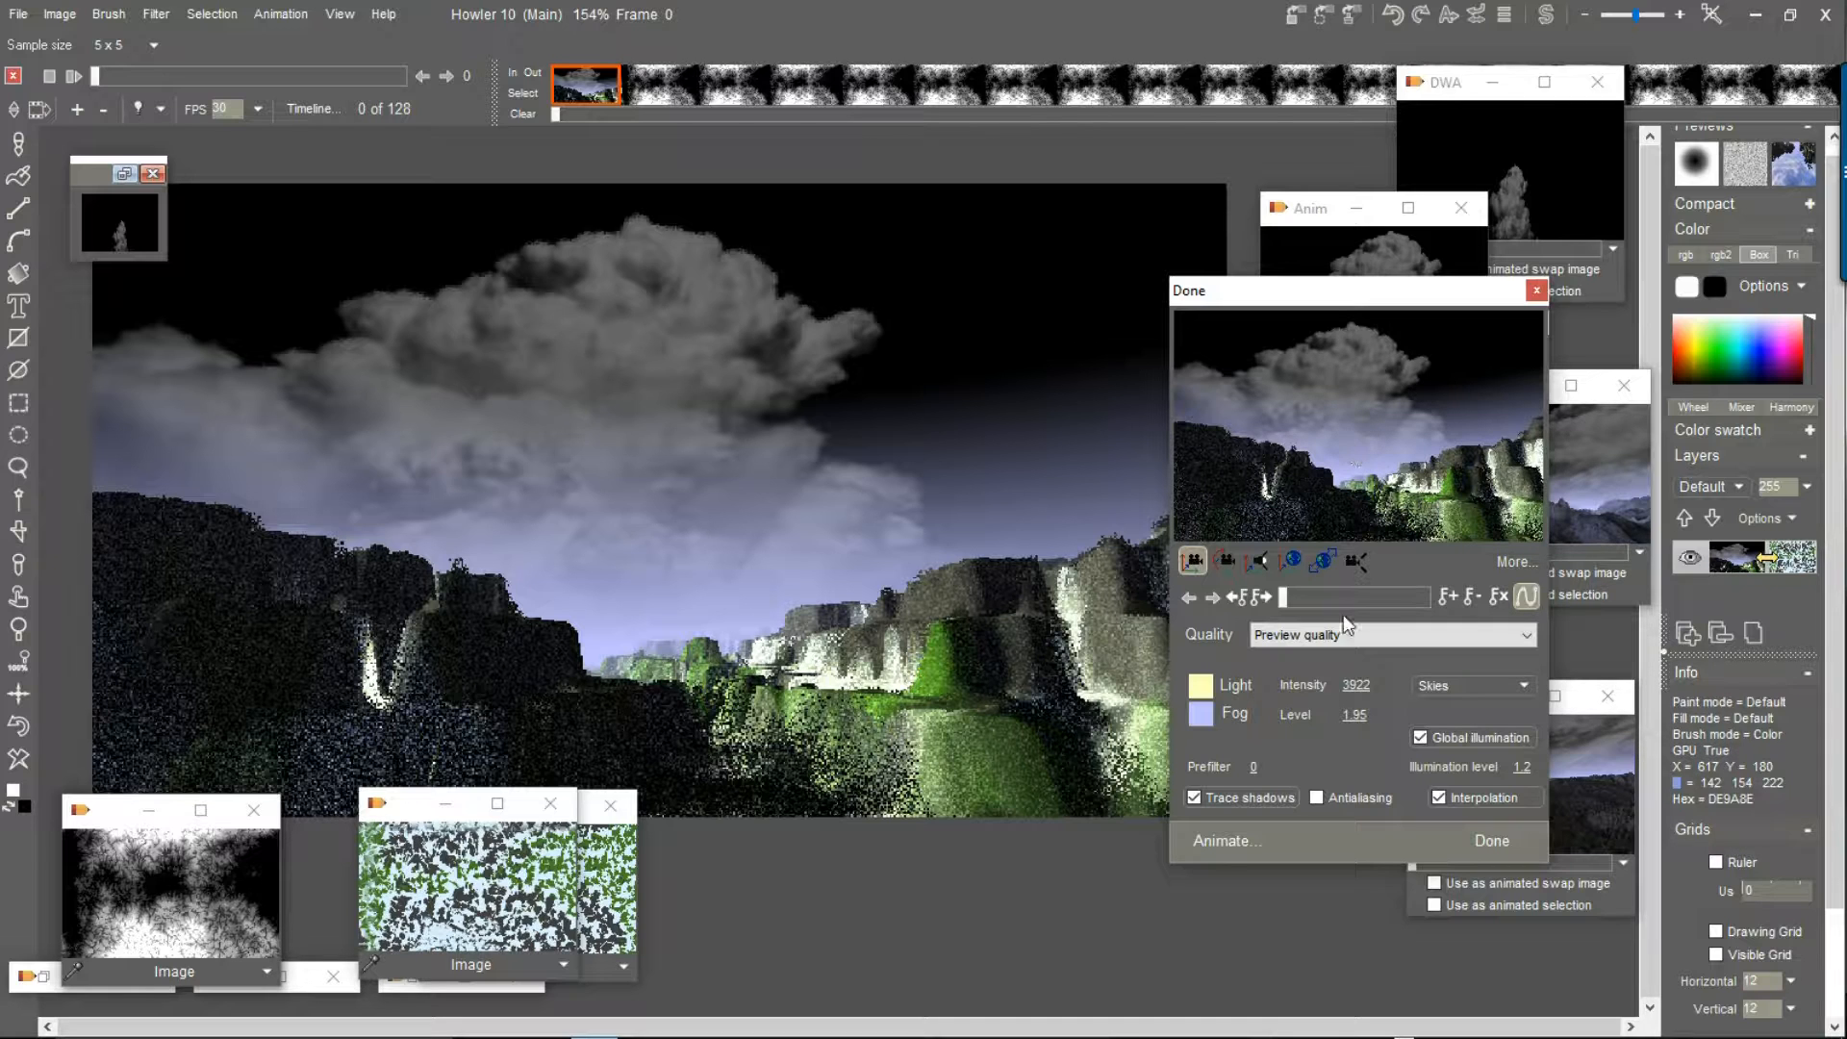
At frame 127, move, rotate and zoom the camera to a low view over the green valley floor with the plume above
left_click(1385, 598)
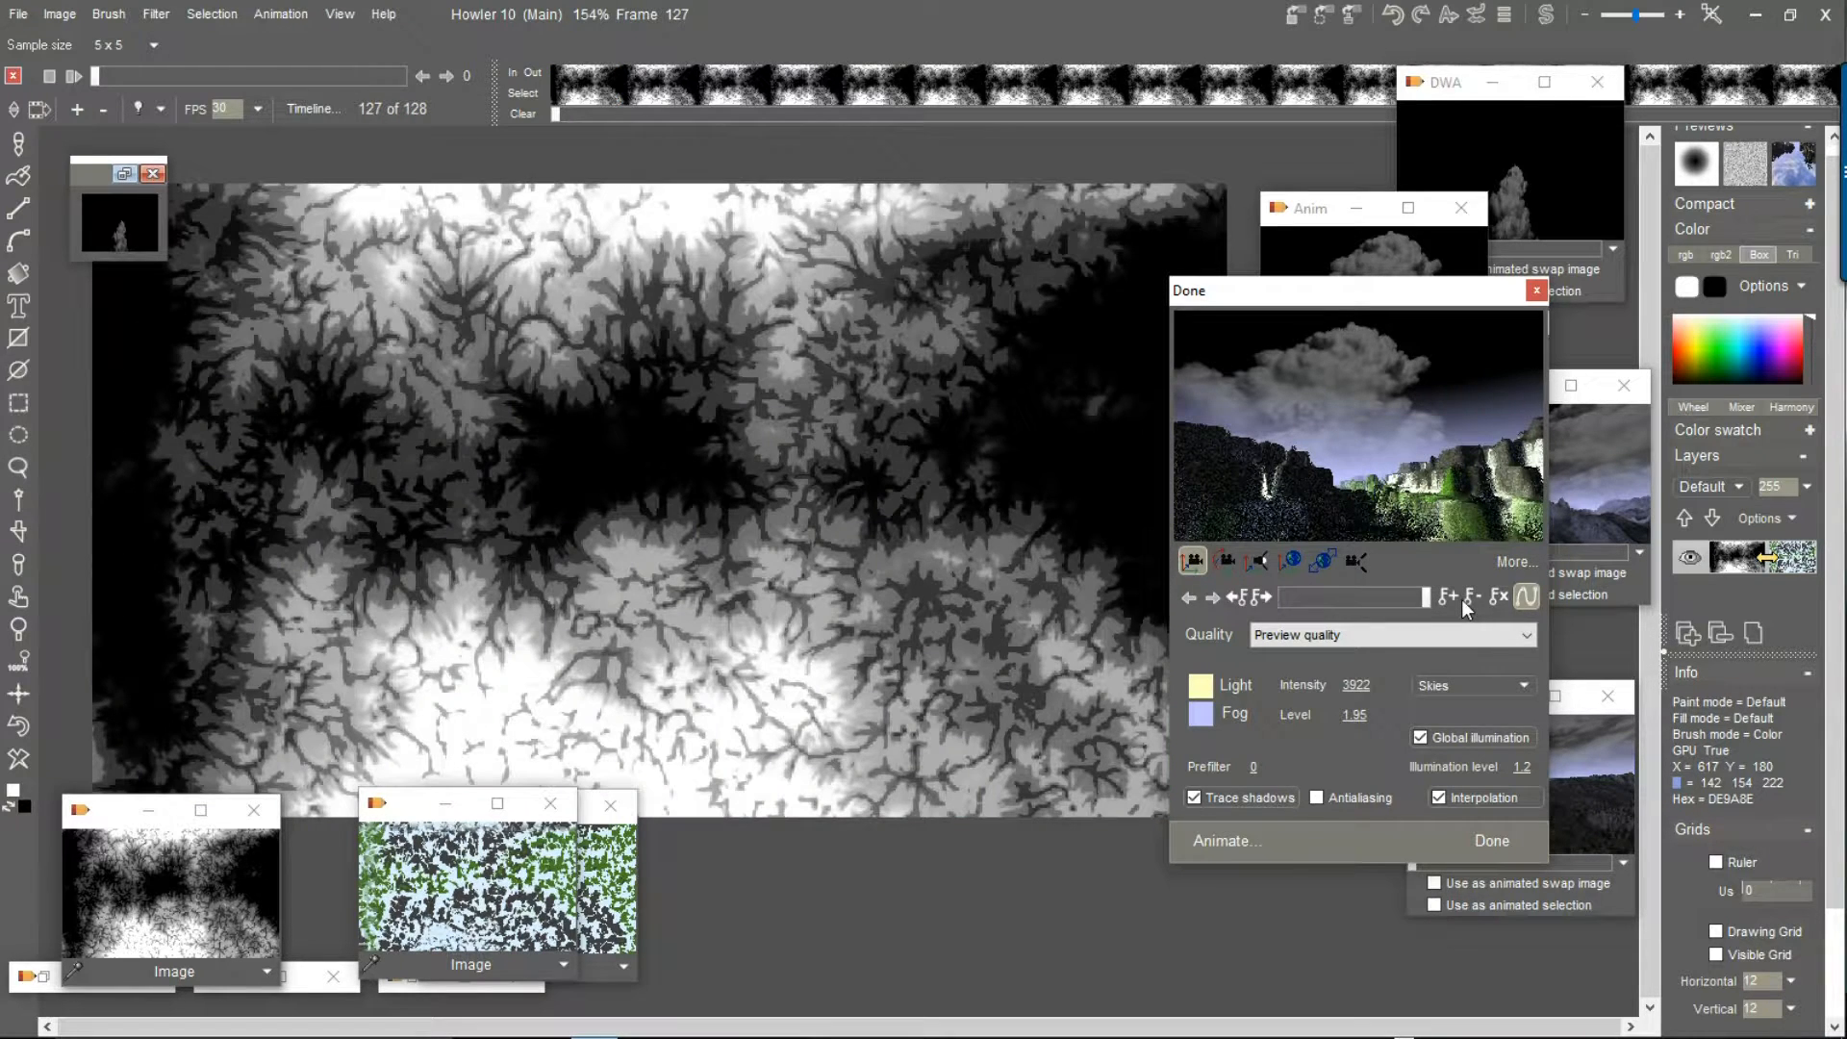
left_click_drag(1376, 472, 1465, 702)
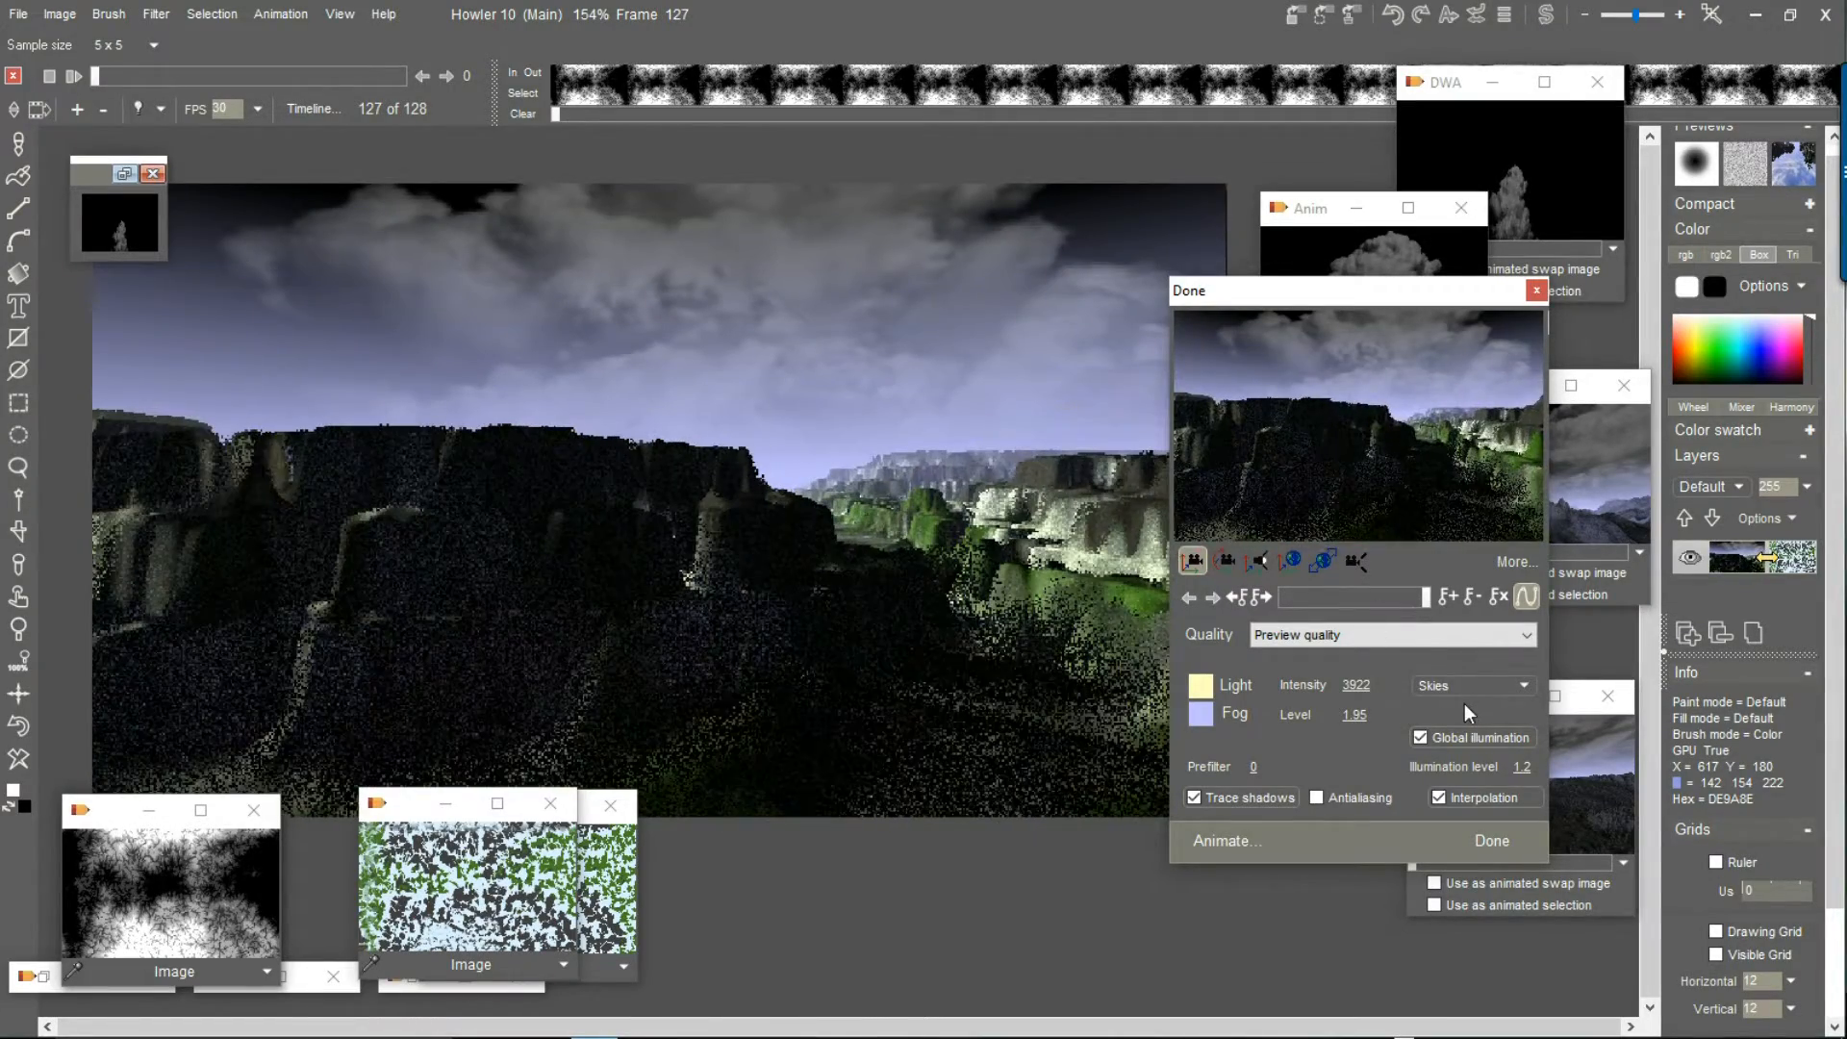
left_click(1225, 561)
left_click_drag(1239, 408, 1252, 453)
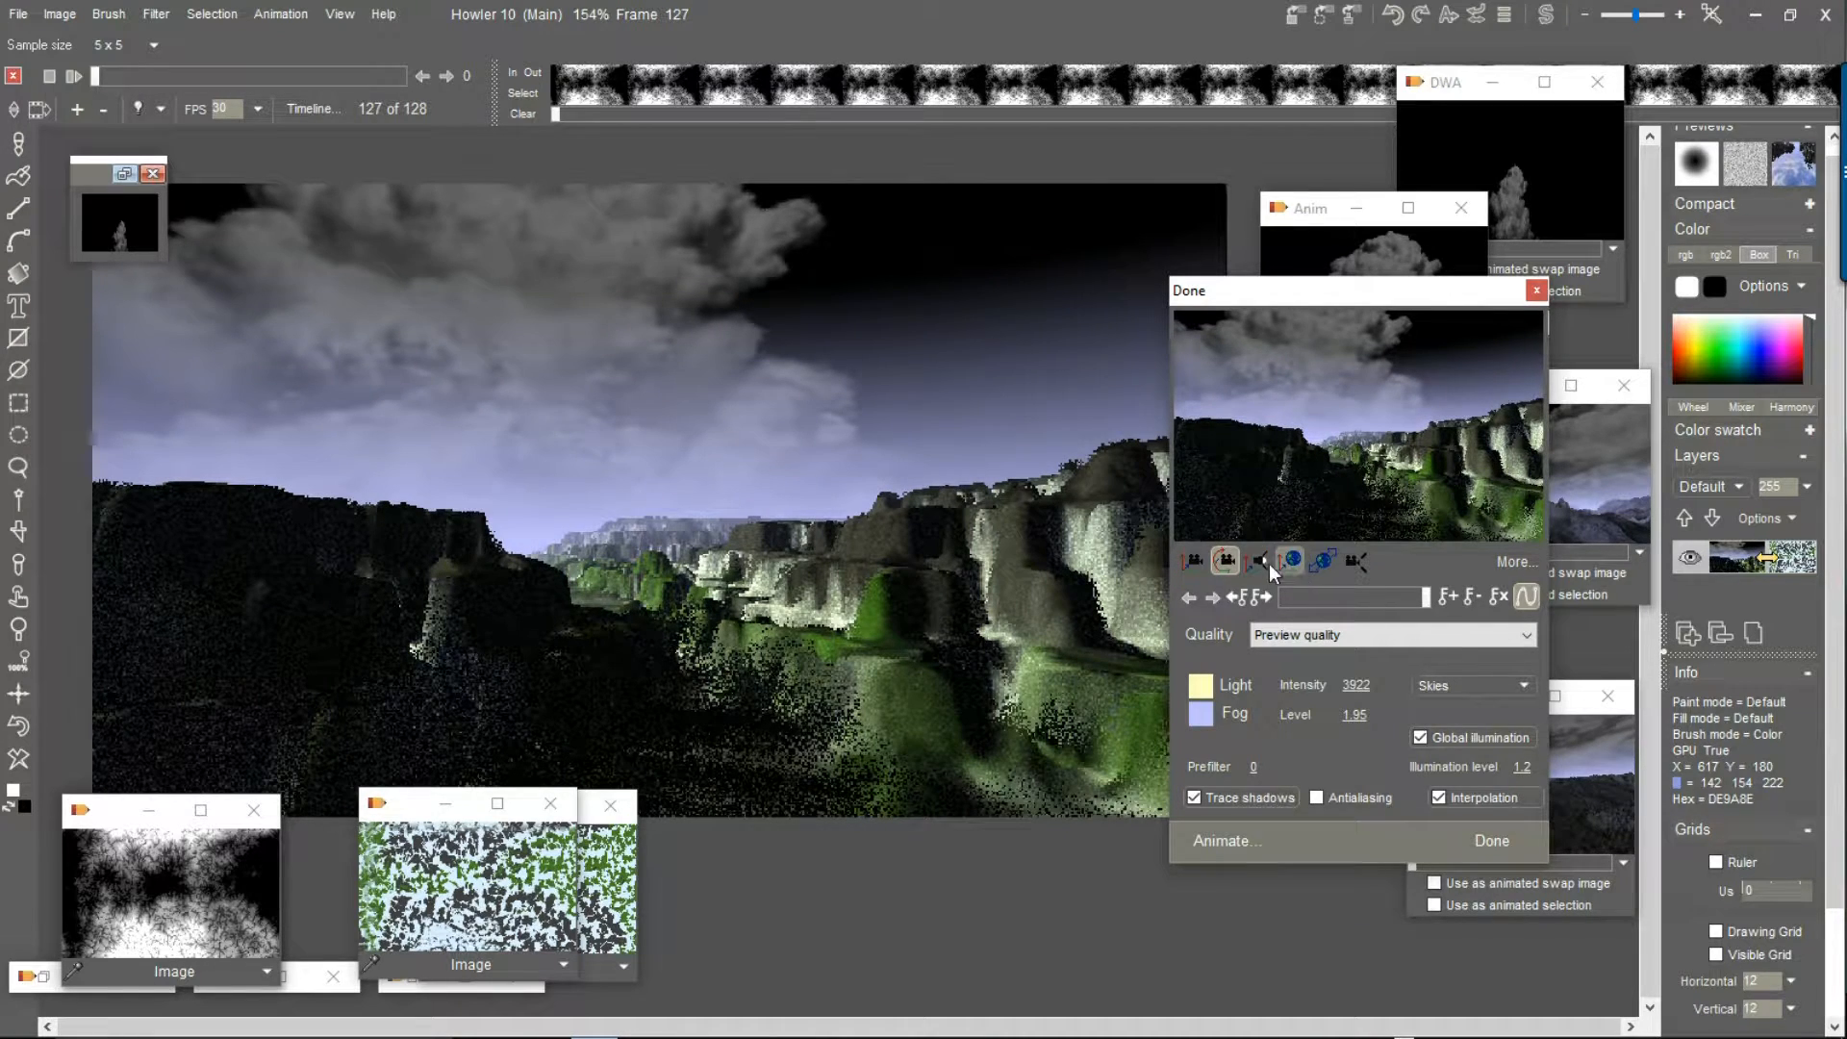
left_click_drag(1393, 444, 1403, 509)
left_click(1356, 562)
left_click_drag(1389, 524, 1548, 446)
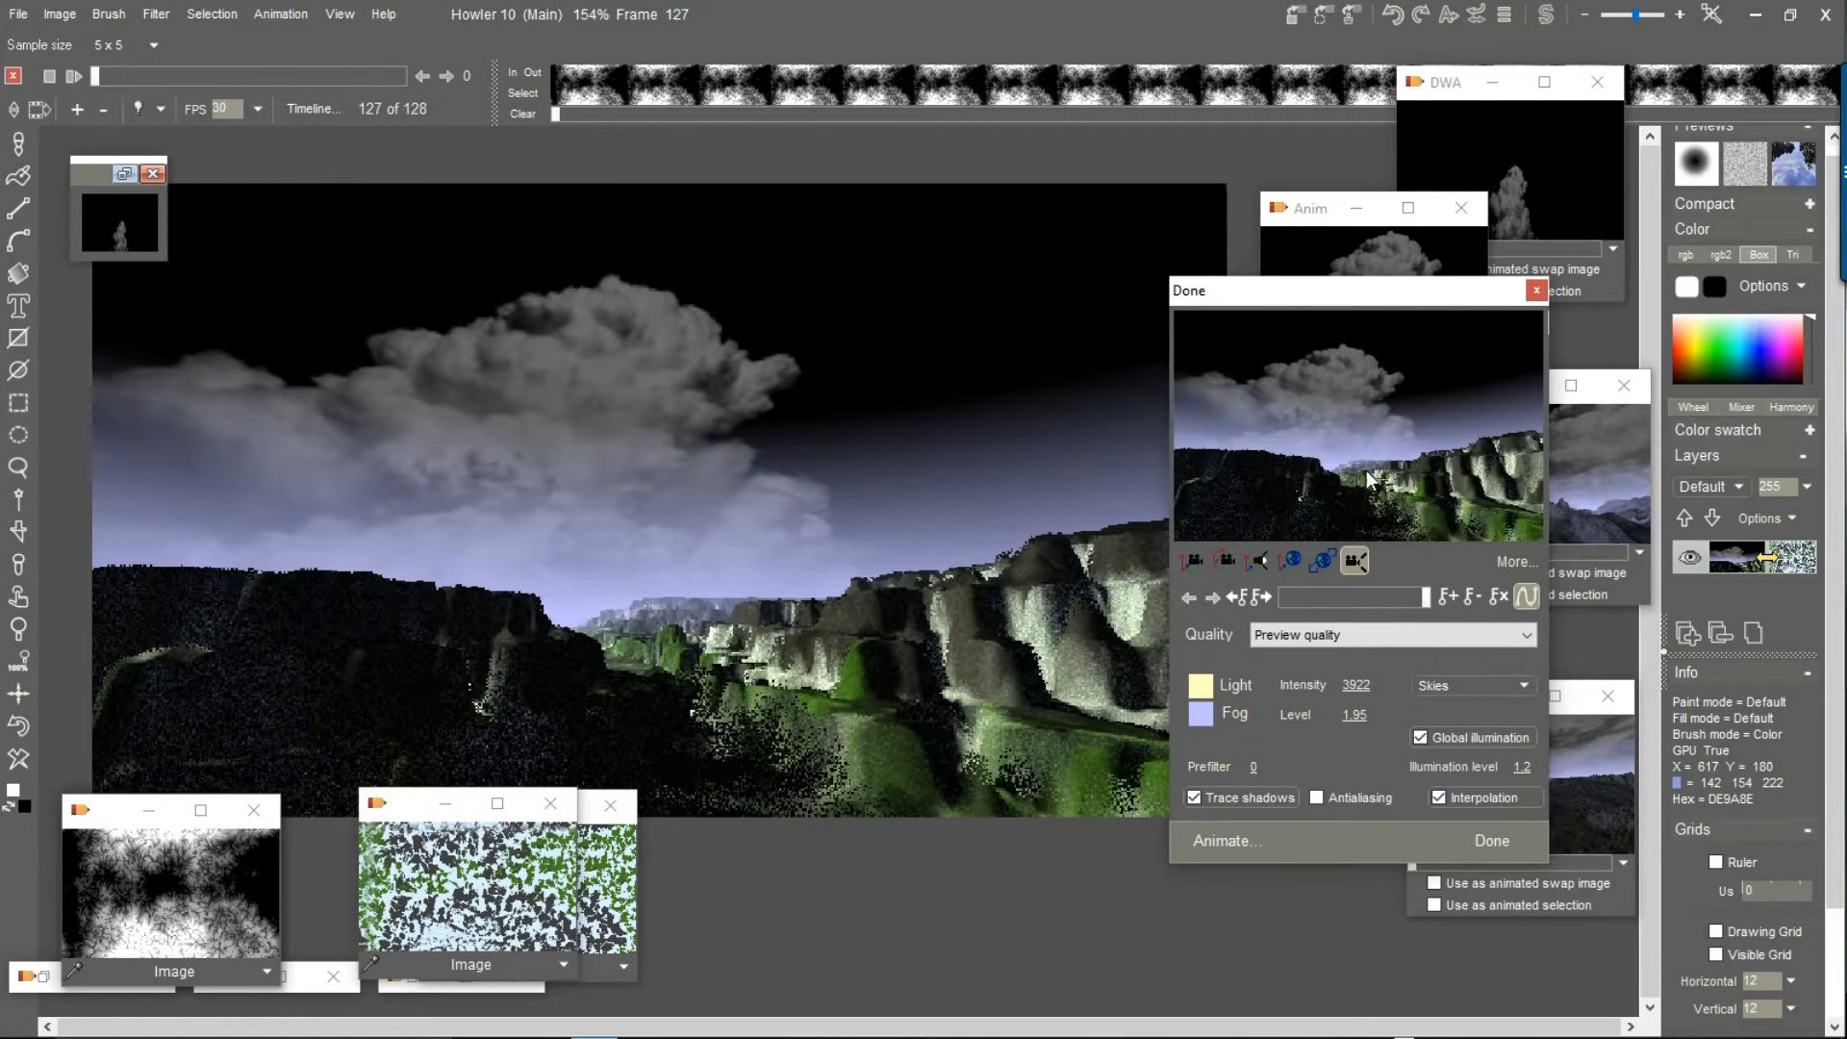
left_click(1193, 561)
left_click_drag(1331, 425, 1332, 419)
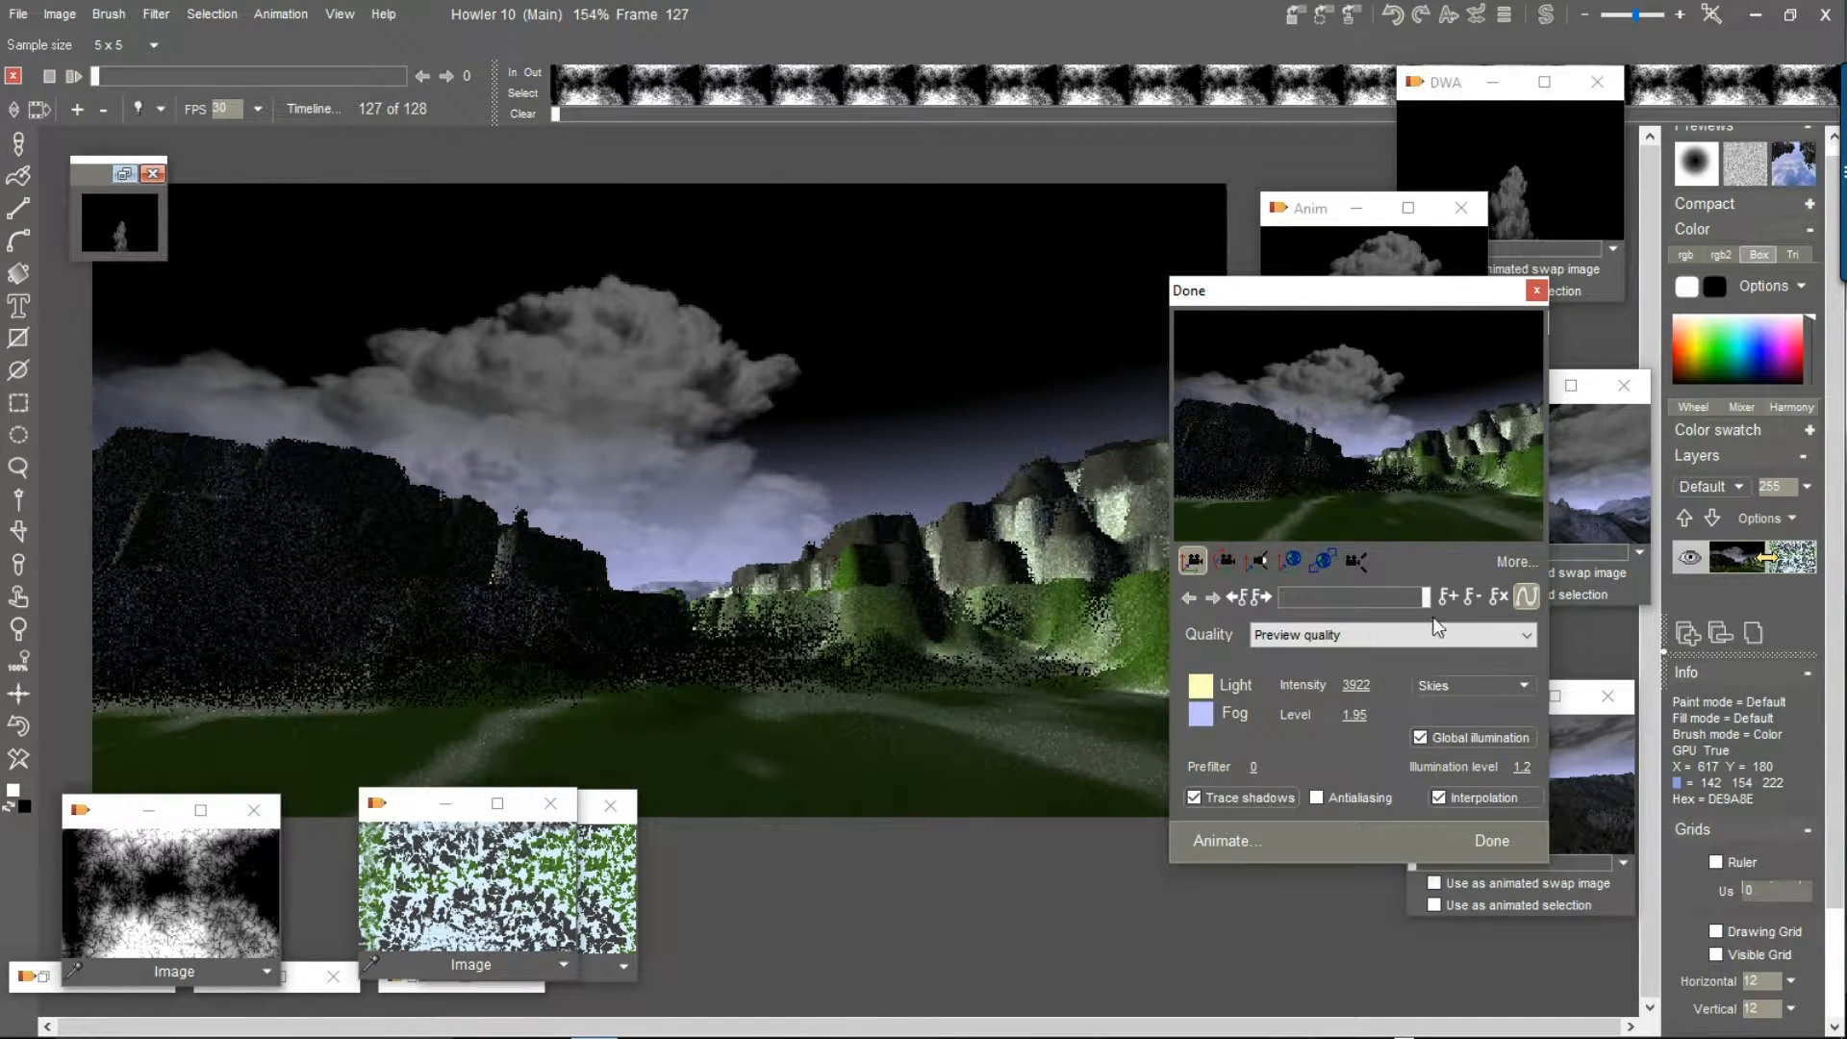
Set the render quality to Fast preview and scrub the camera path to frame 99
left_click(1297, 639)
left_click(1301, 656)
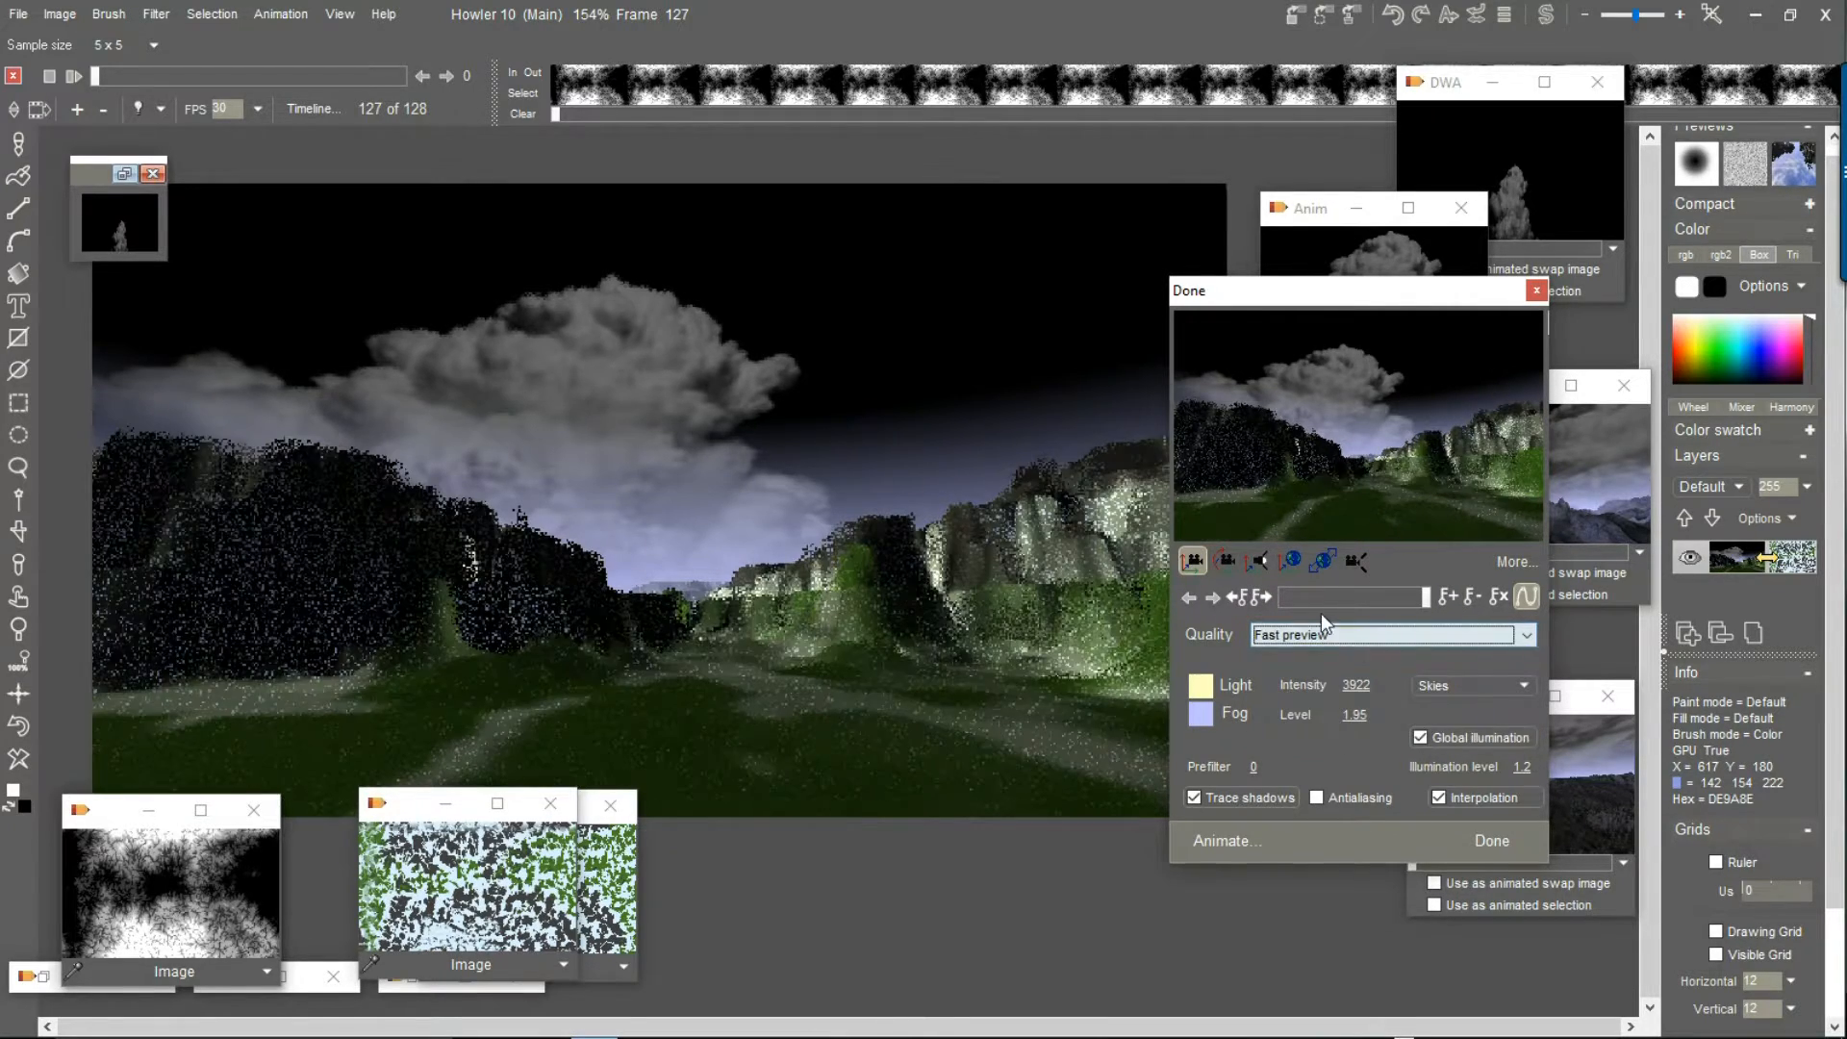
left_click_drag(1293, 594, 1394, 593)
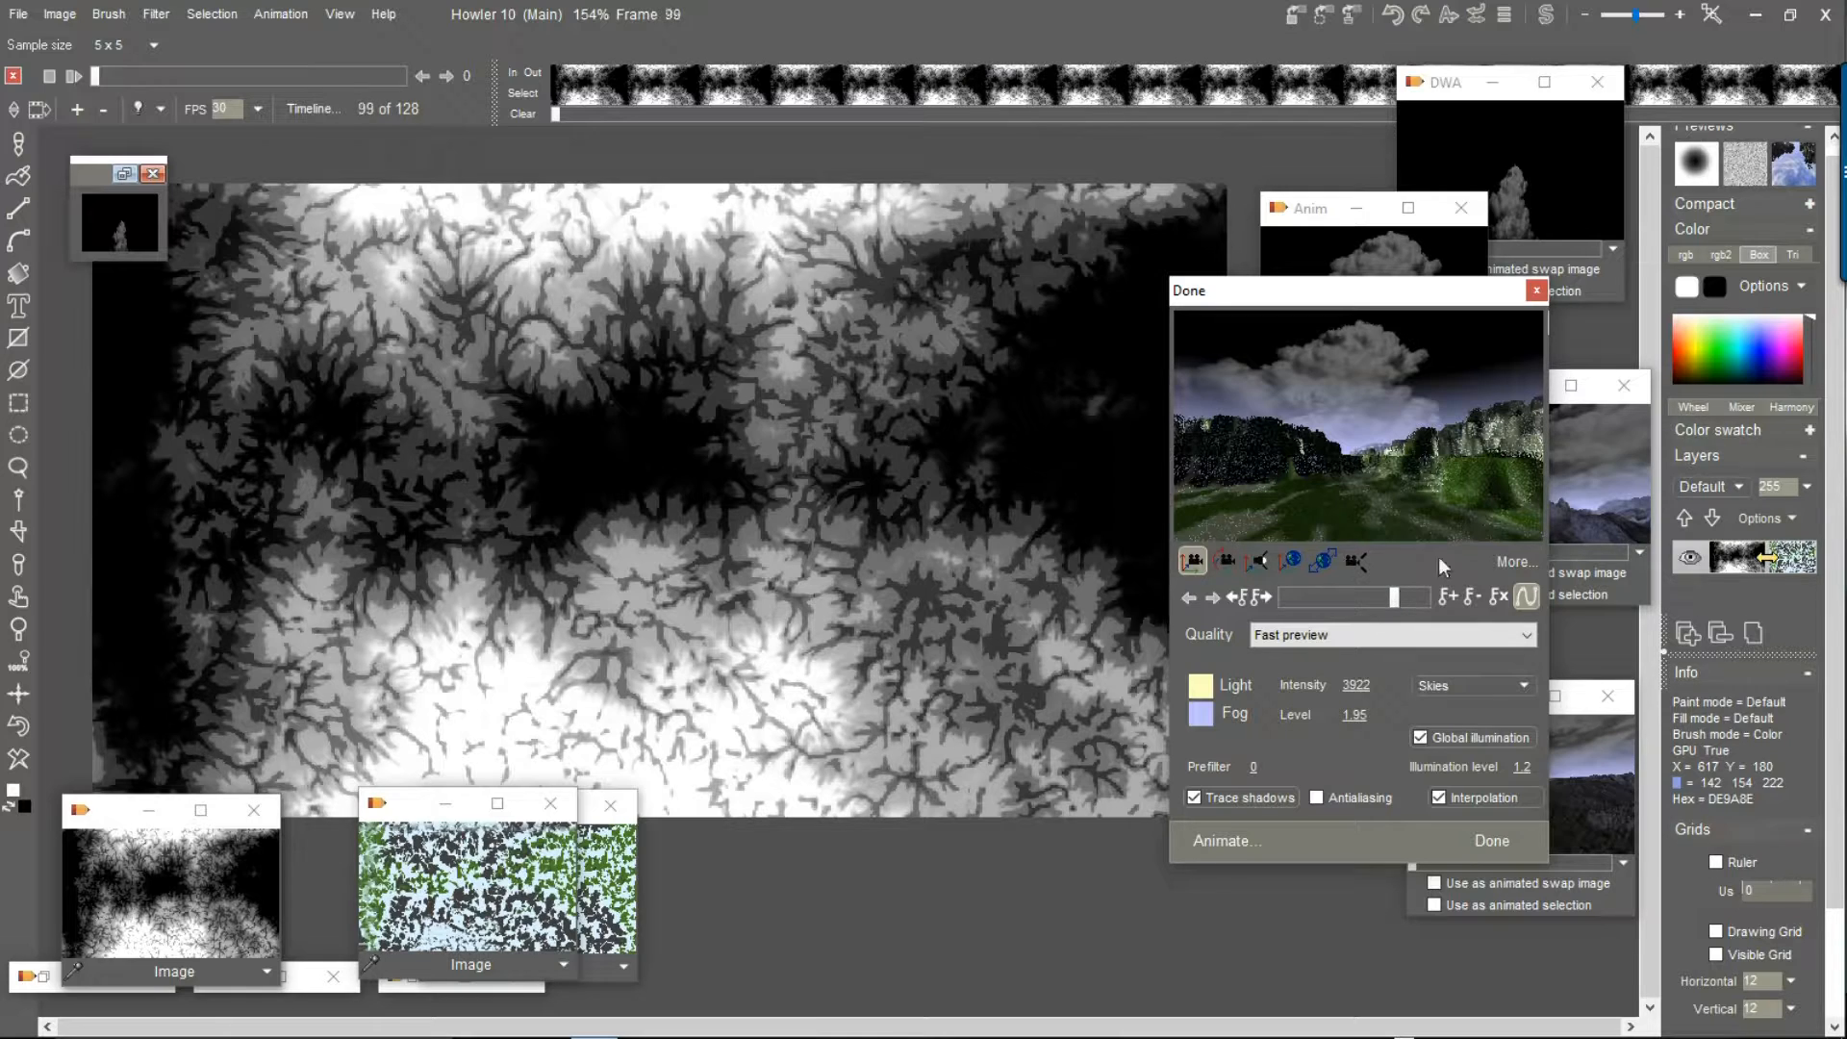
Show the renderer's extra options and enable Animate each frame, accepting the caution
left_click_drag(1412, 306, 1226, 308)
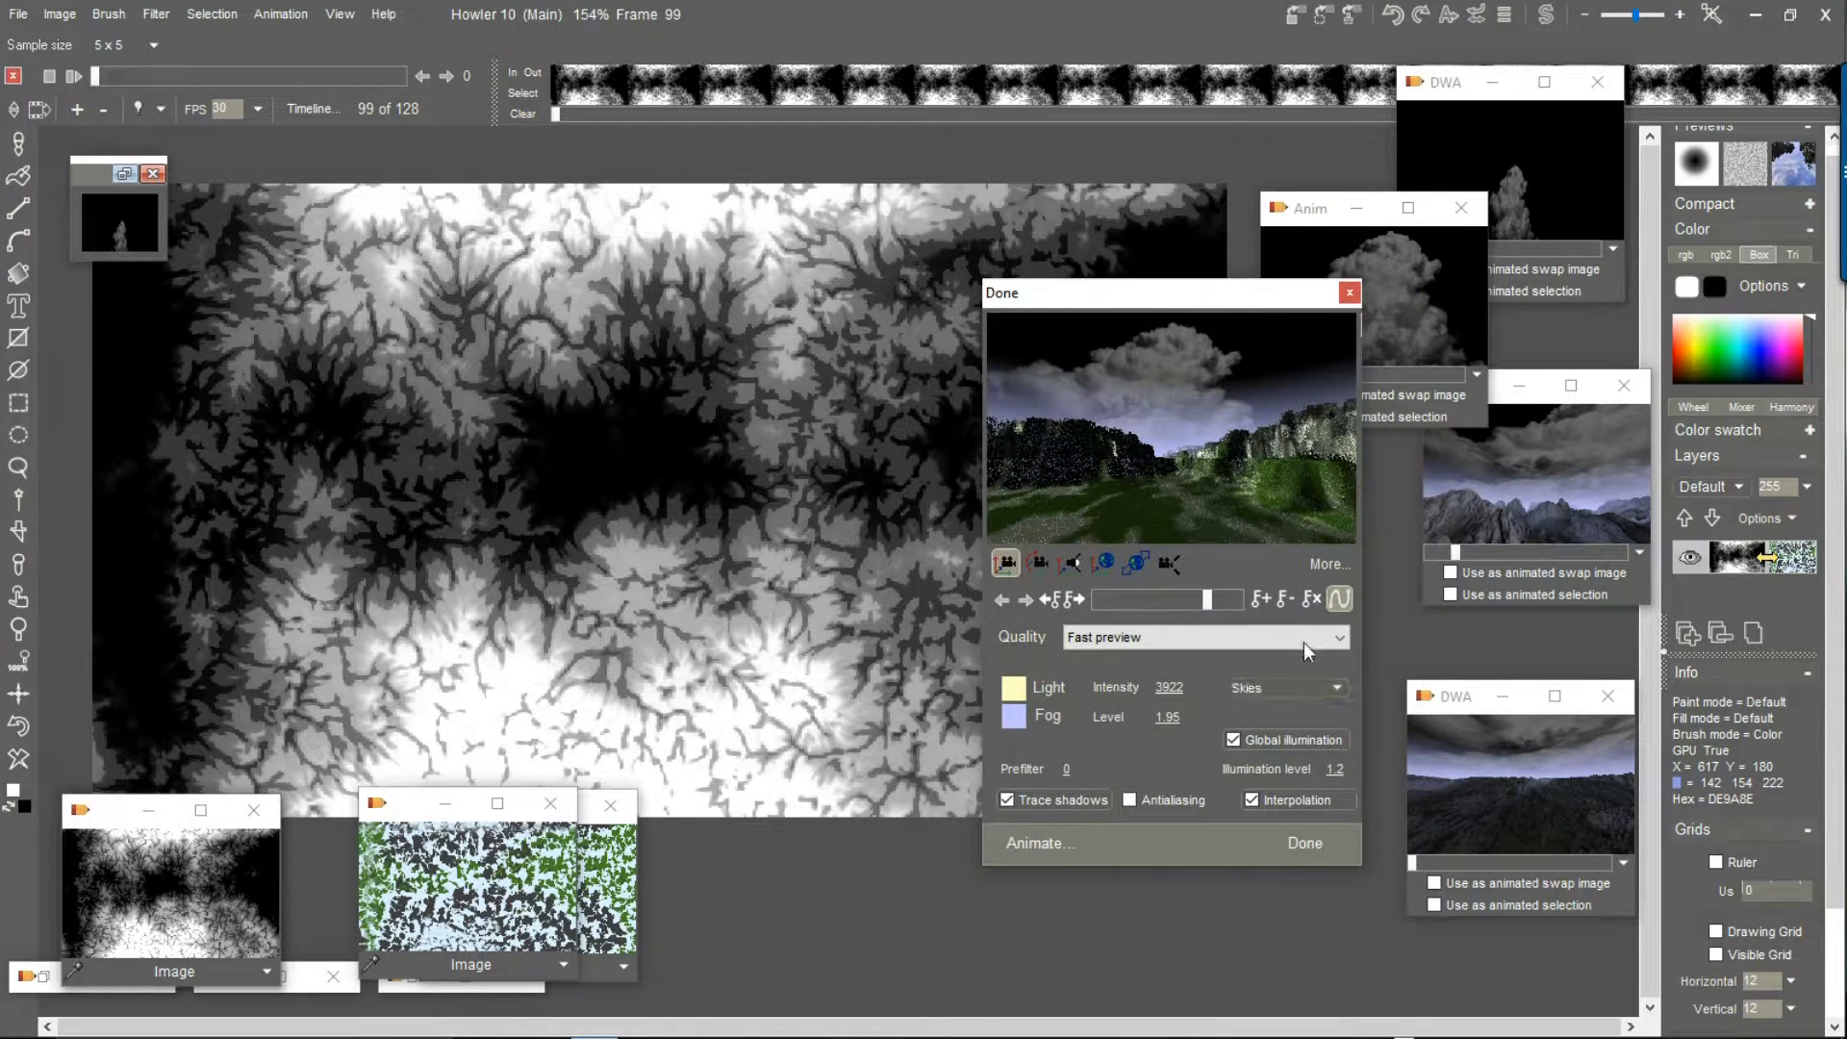
left_click(1333, 566)
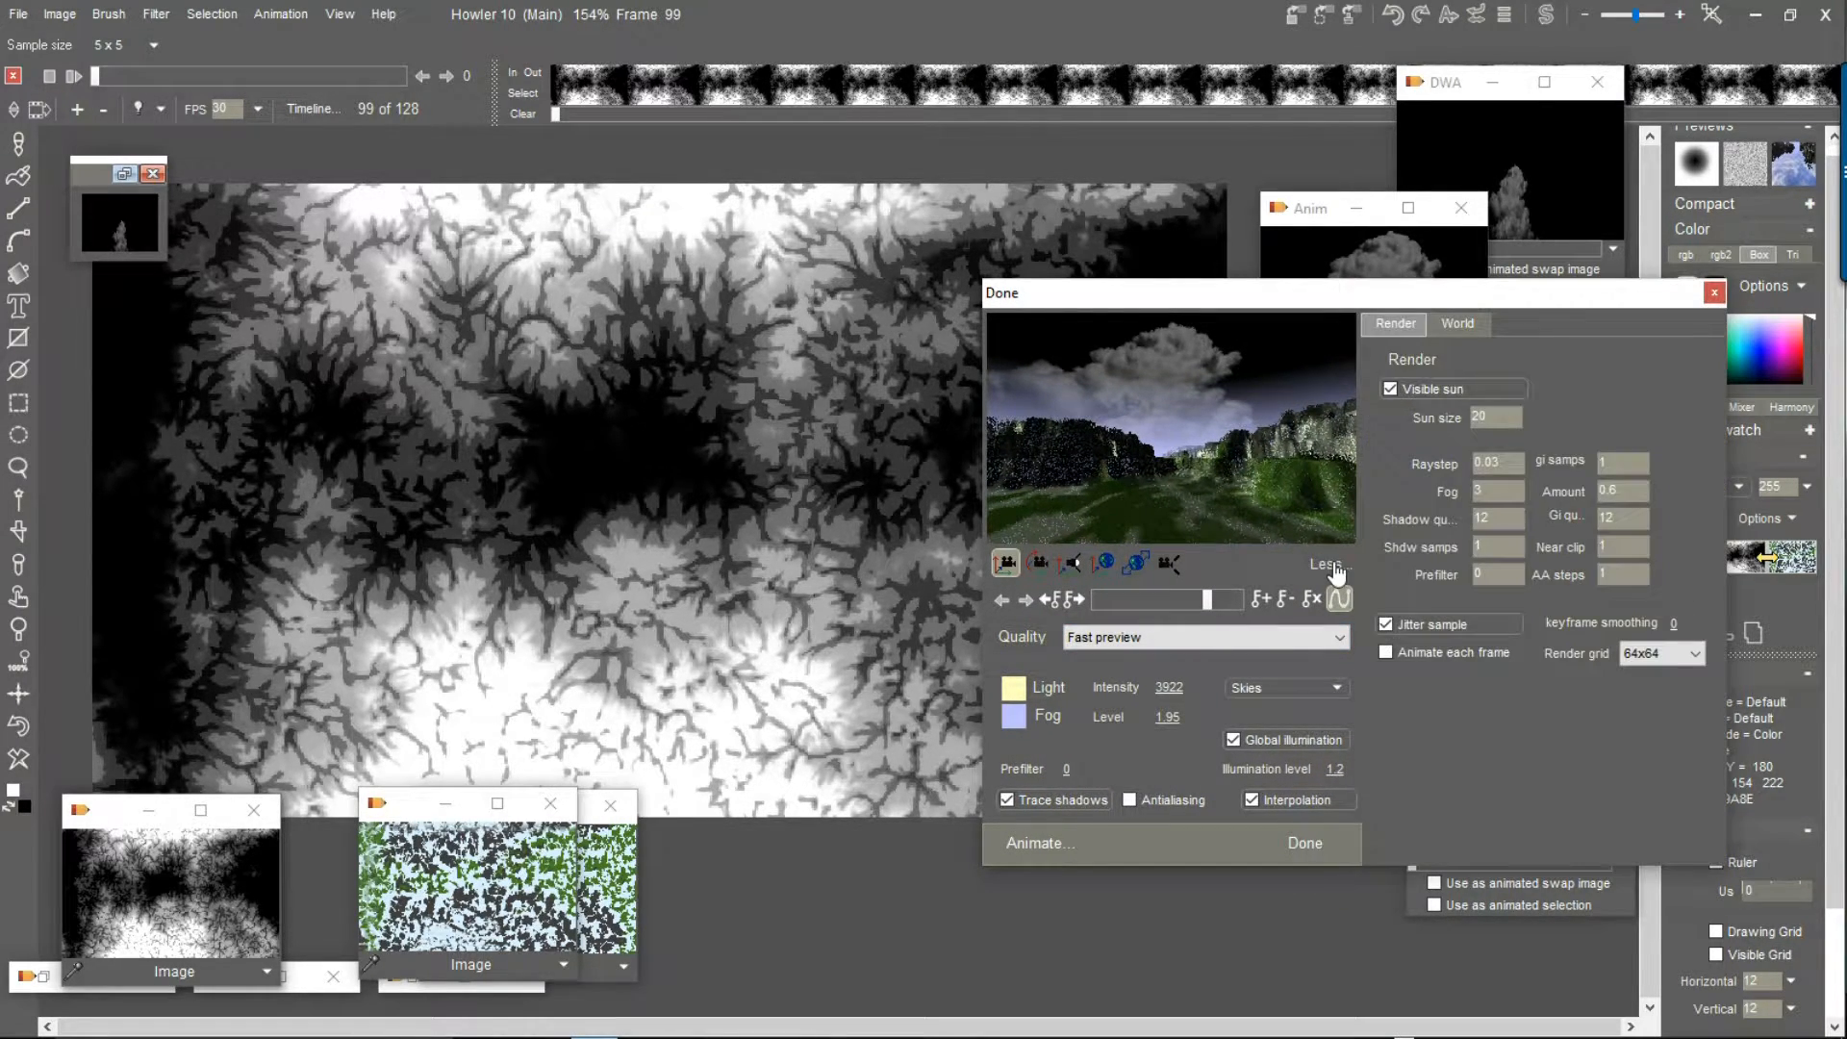
left_click(1434, 653)
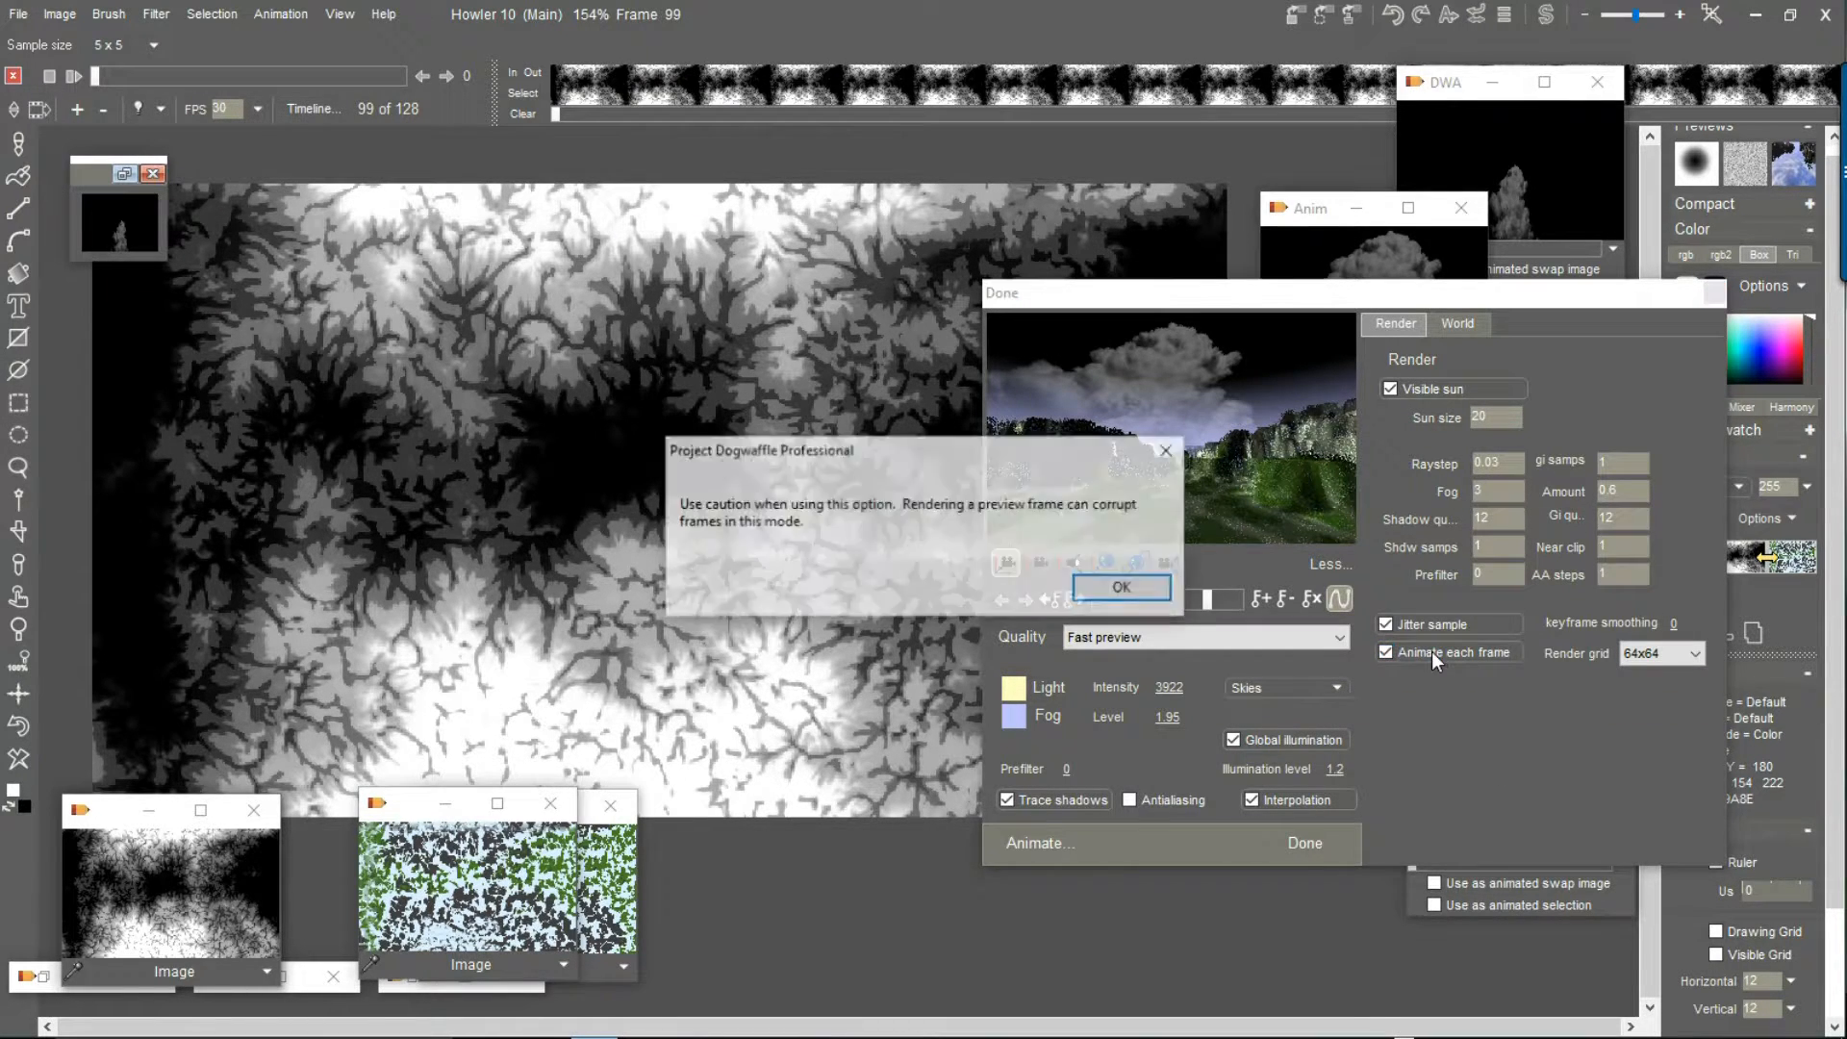
left_click(1116, 590)
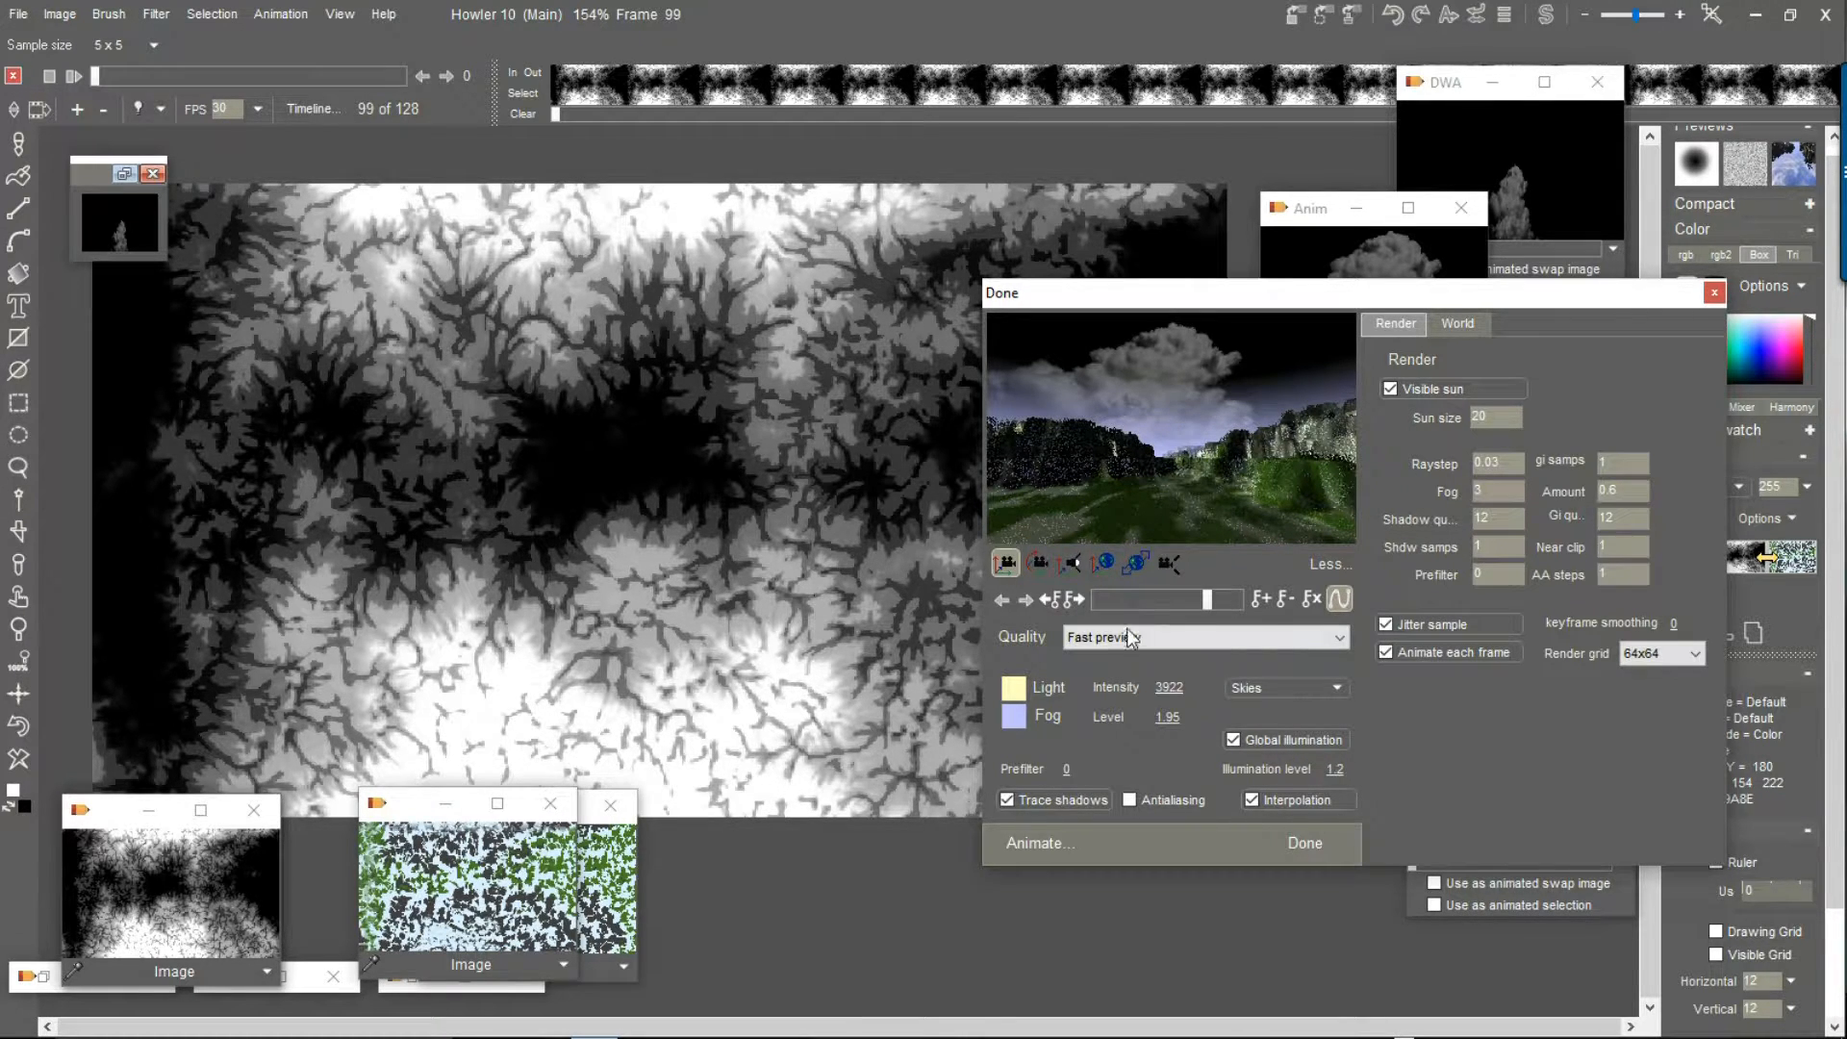
Scrub the camera path to frame 34 and move the camera to a new position over the valley there
left_click_drag(1110, 598, 1173, 602)
left_click_drag(1164, 479, 1133, 505)
mouse_move(1146, 596)
left_mouse_down()
mouse_move(1203, 596)
mouse_move(1090, 600)
mouse_move(1135, 598)
left_mouse_up()
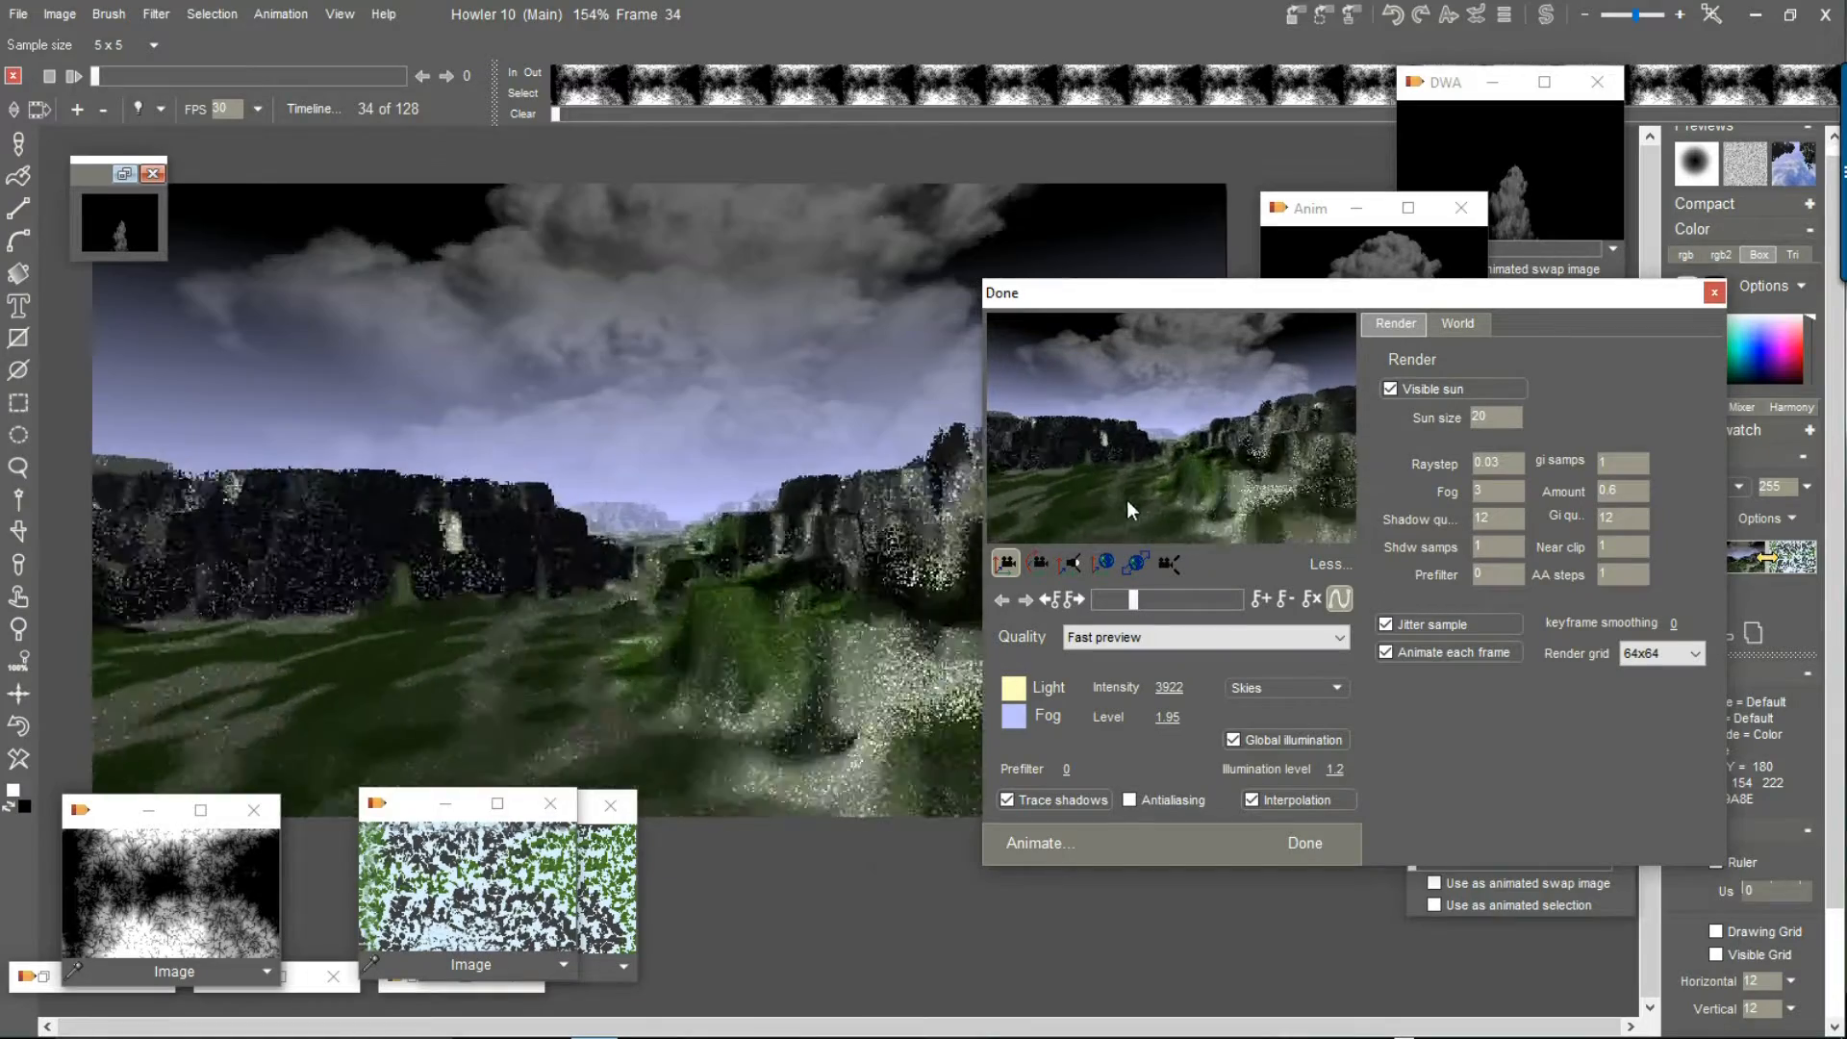
left_click_drag(1127, 500, 1189, 430)
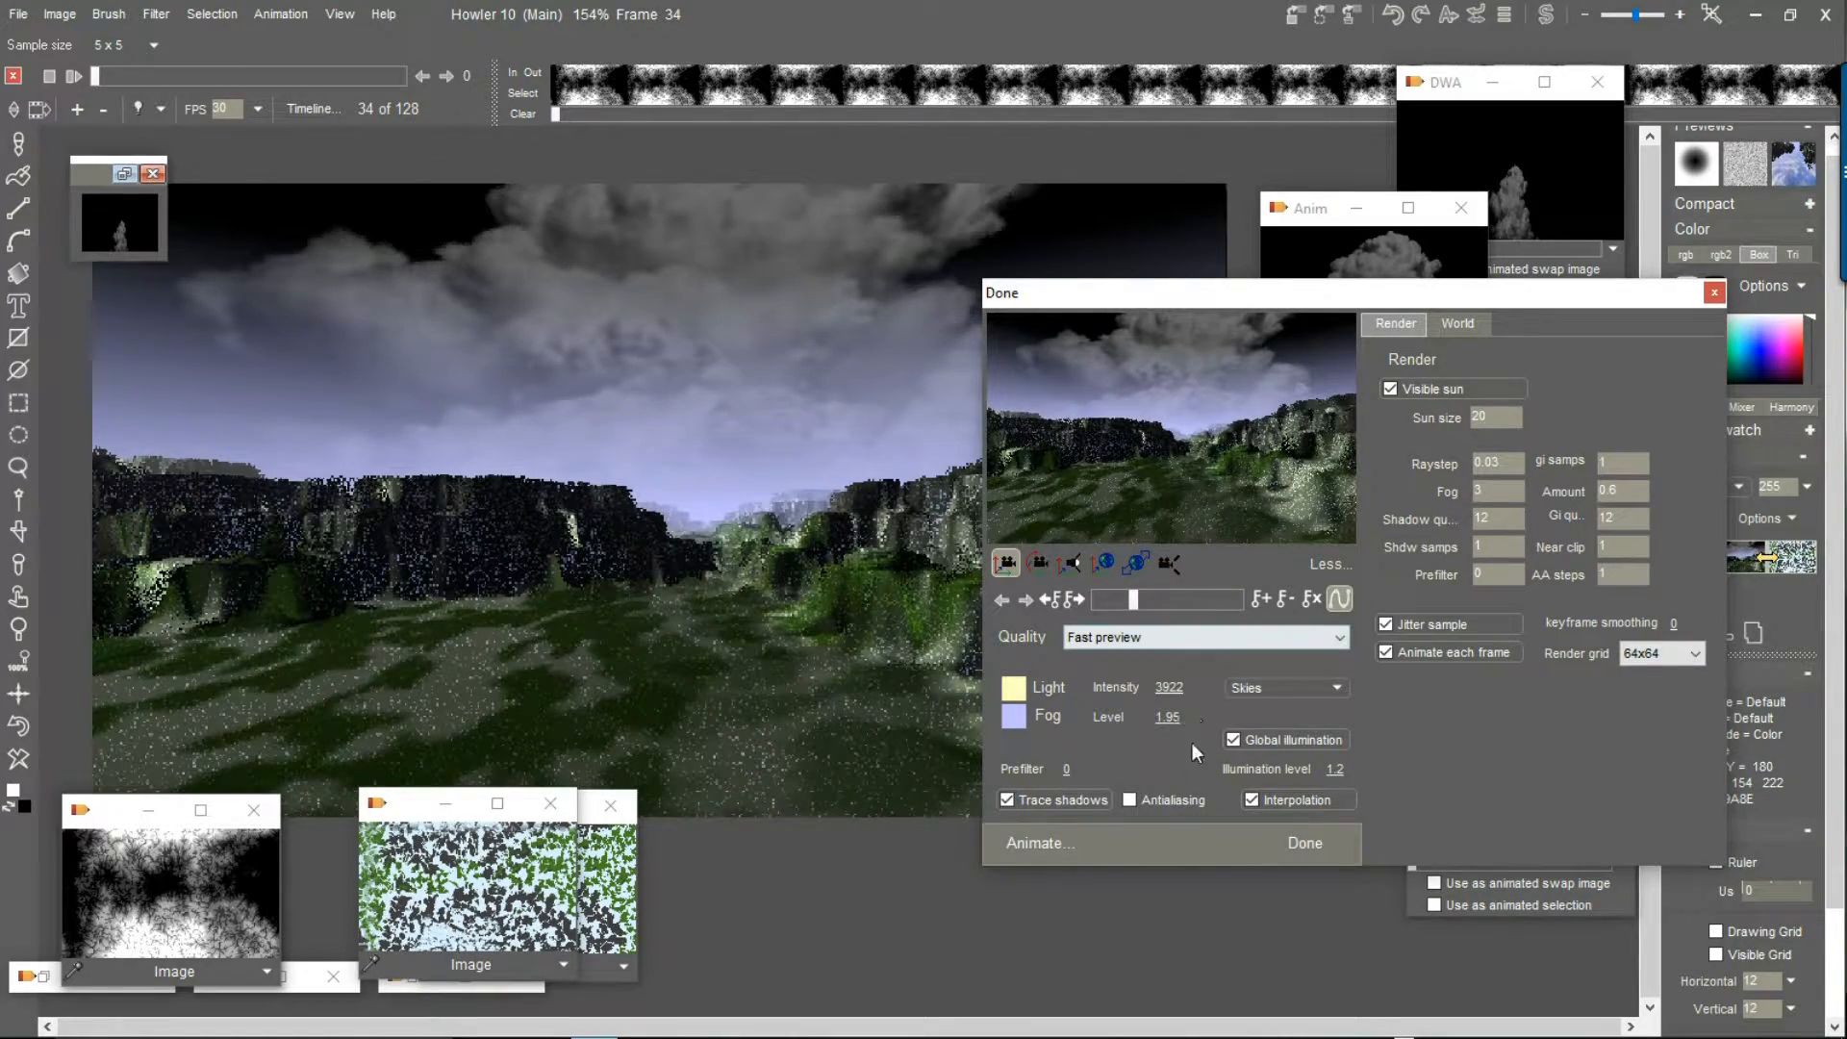
Try the render in High quality and settle on Medium quality
left_click(1117, 639)
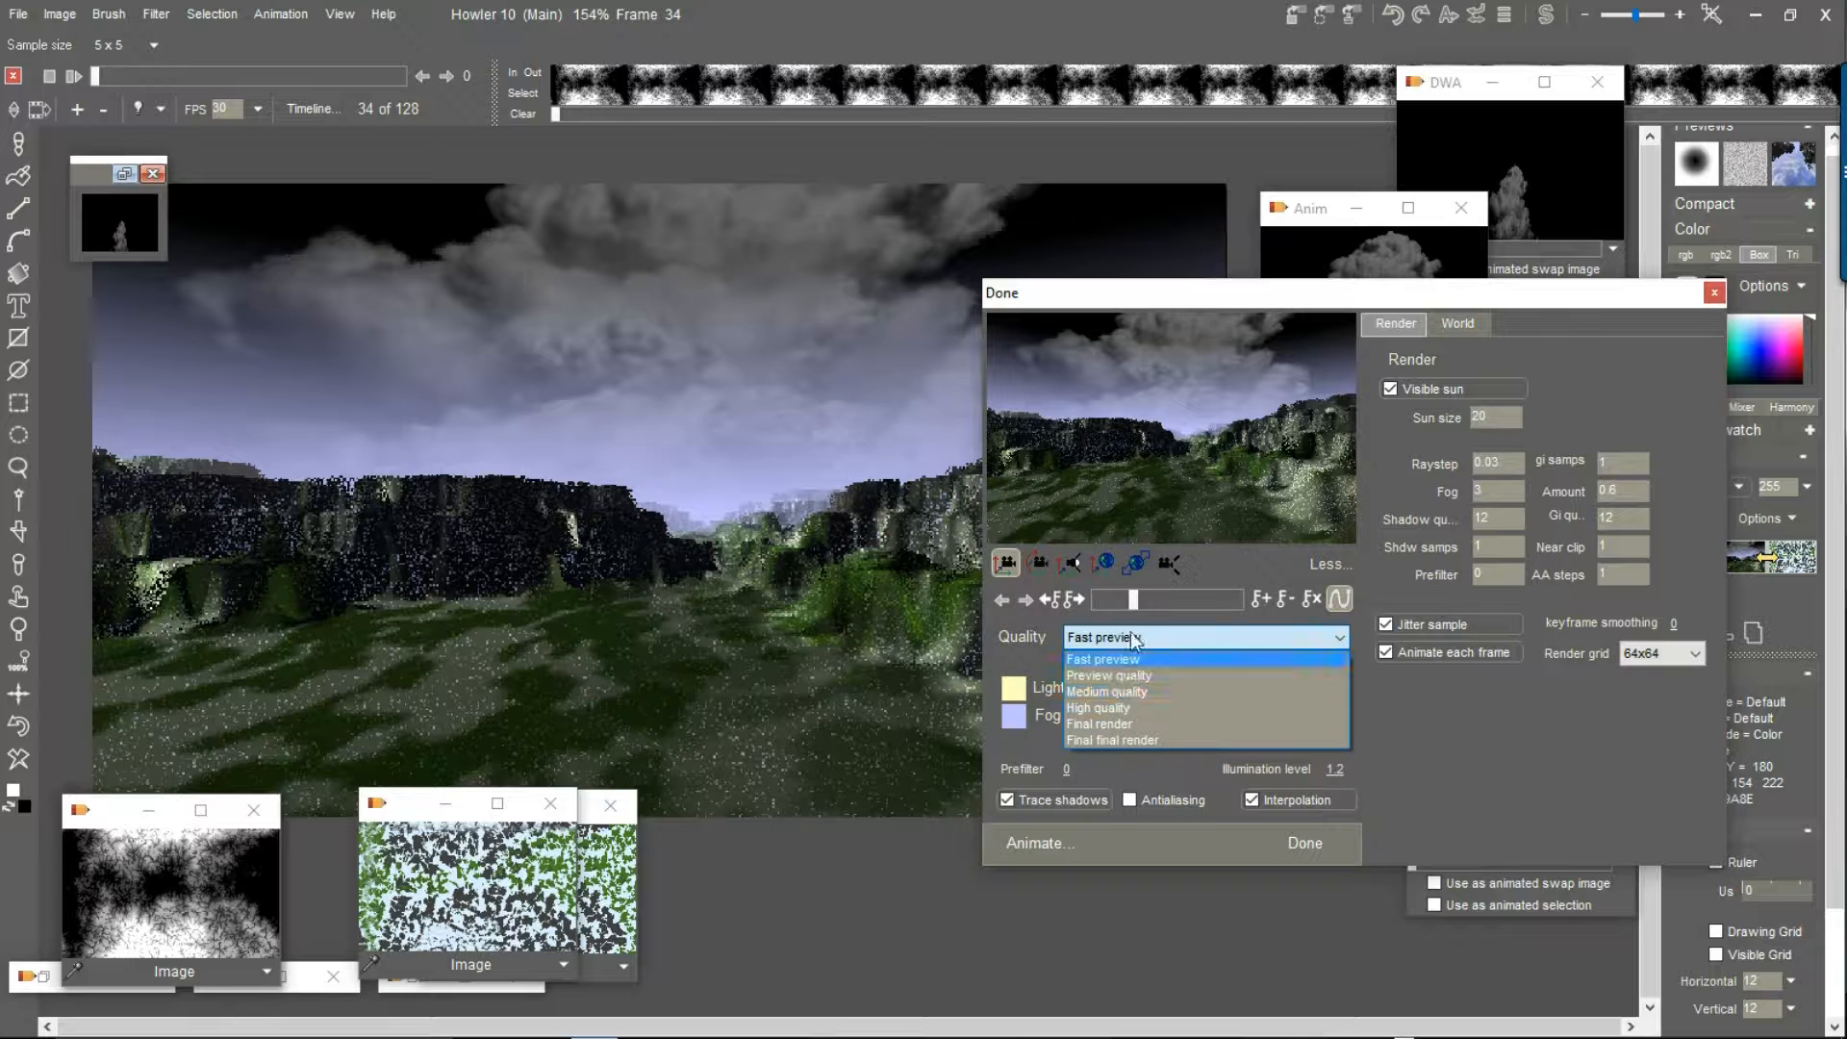
left_click(1102, 708)
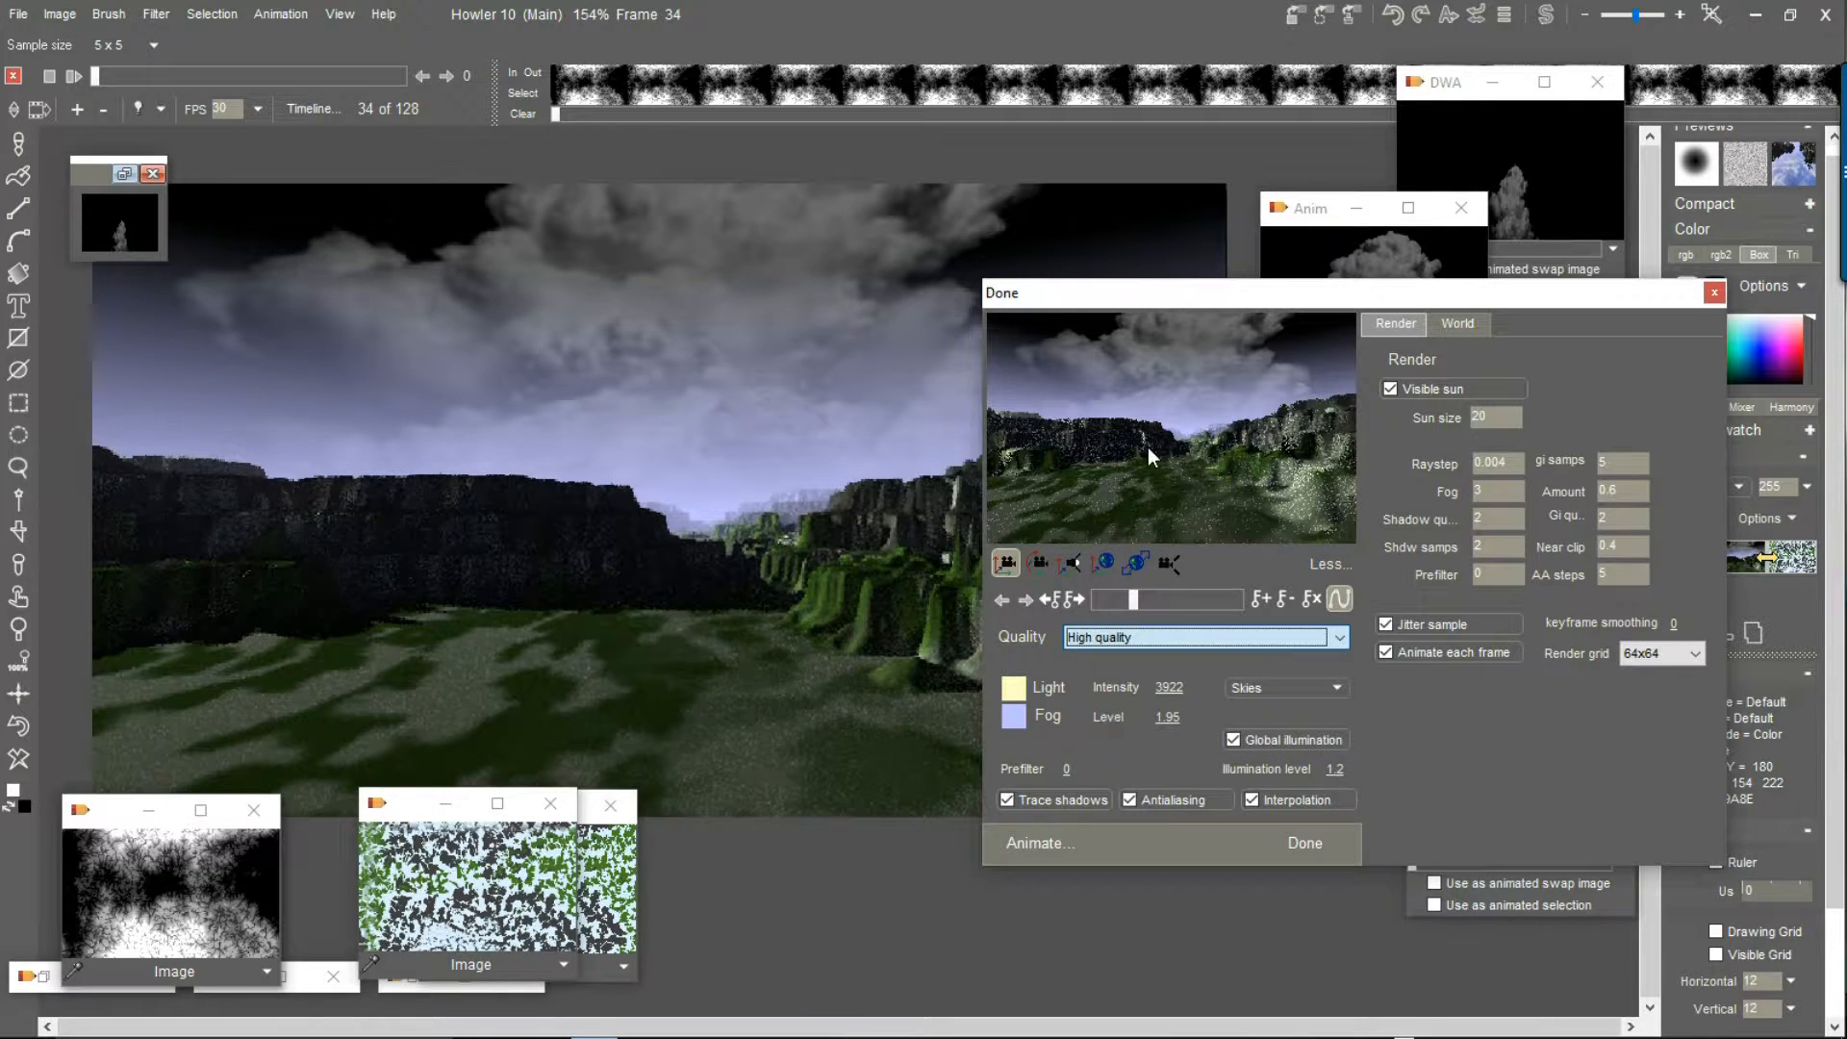
left_click(1106, 641)
left_click(1109, 690)
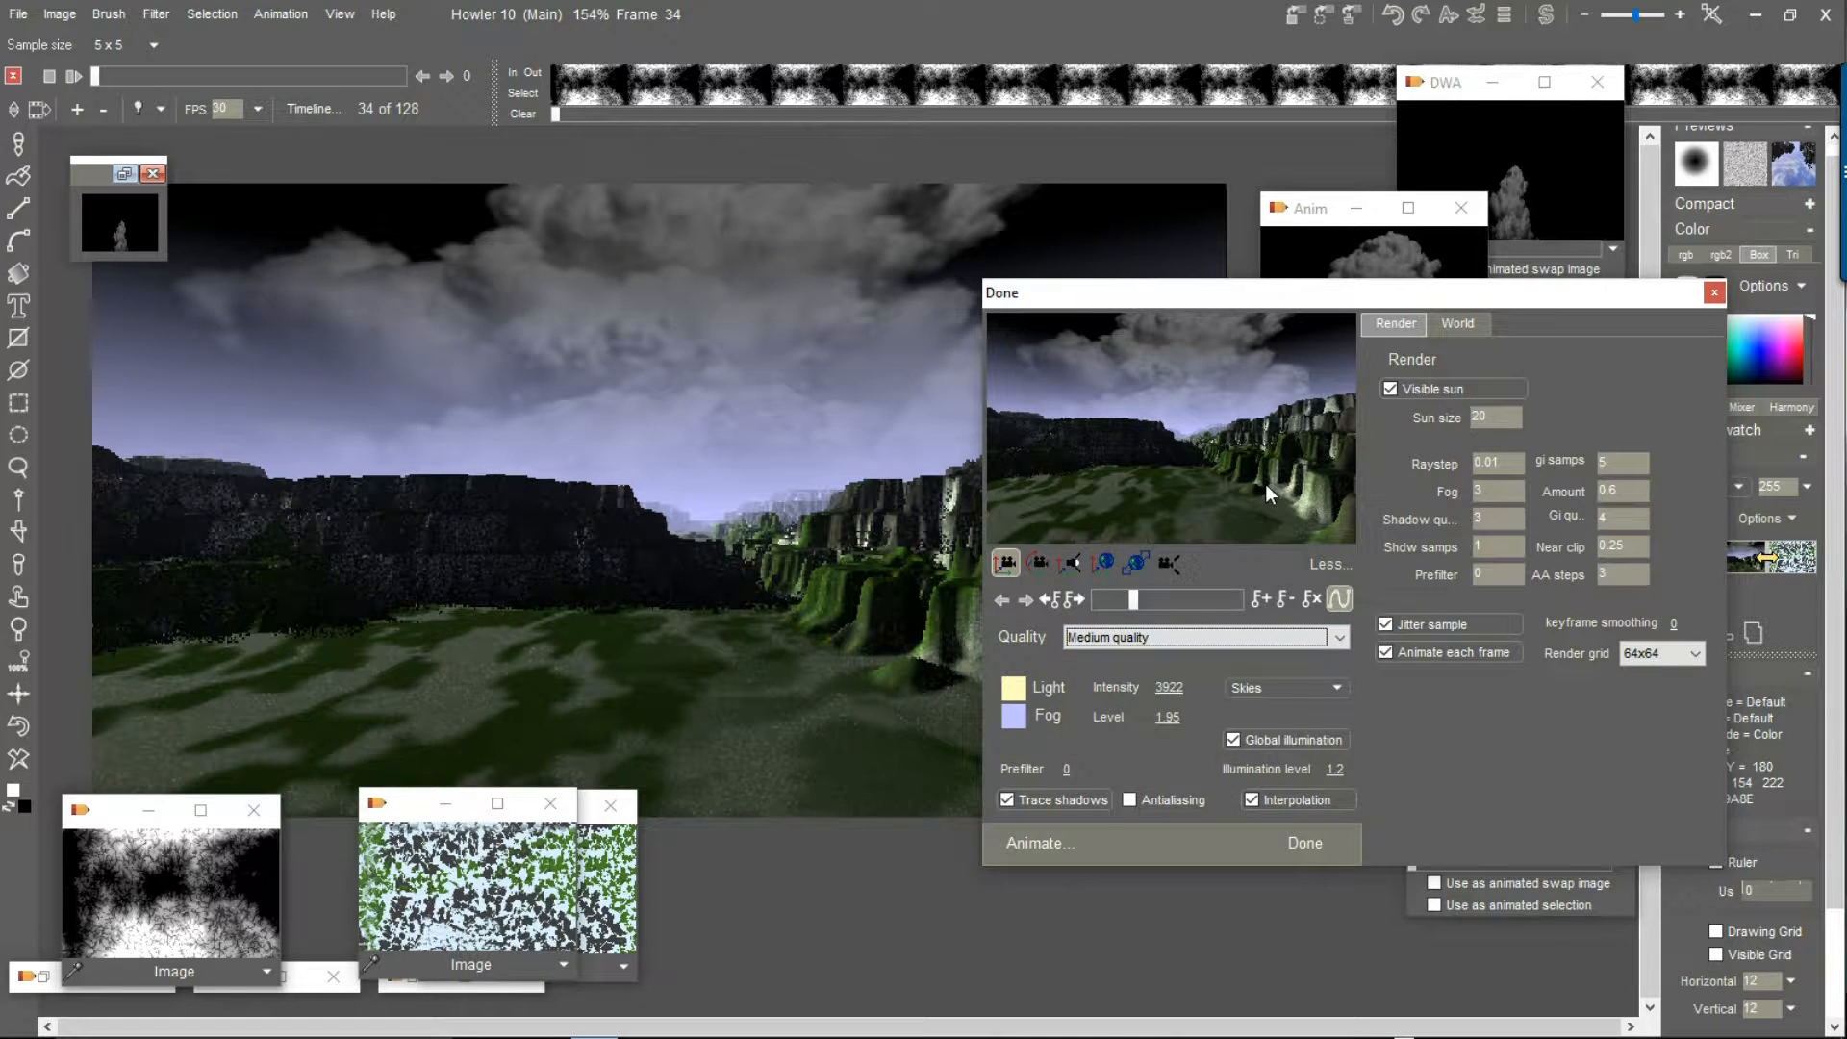
Set the AA steps to 6 and return the animation to frame 0
left_click(1622, 567)
key("BackSpace")
type("8")
left_click_drag(1137, 601, 1083, 608)
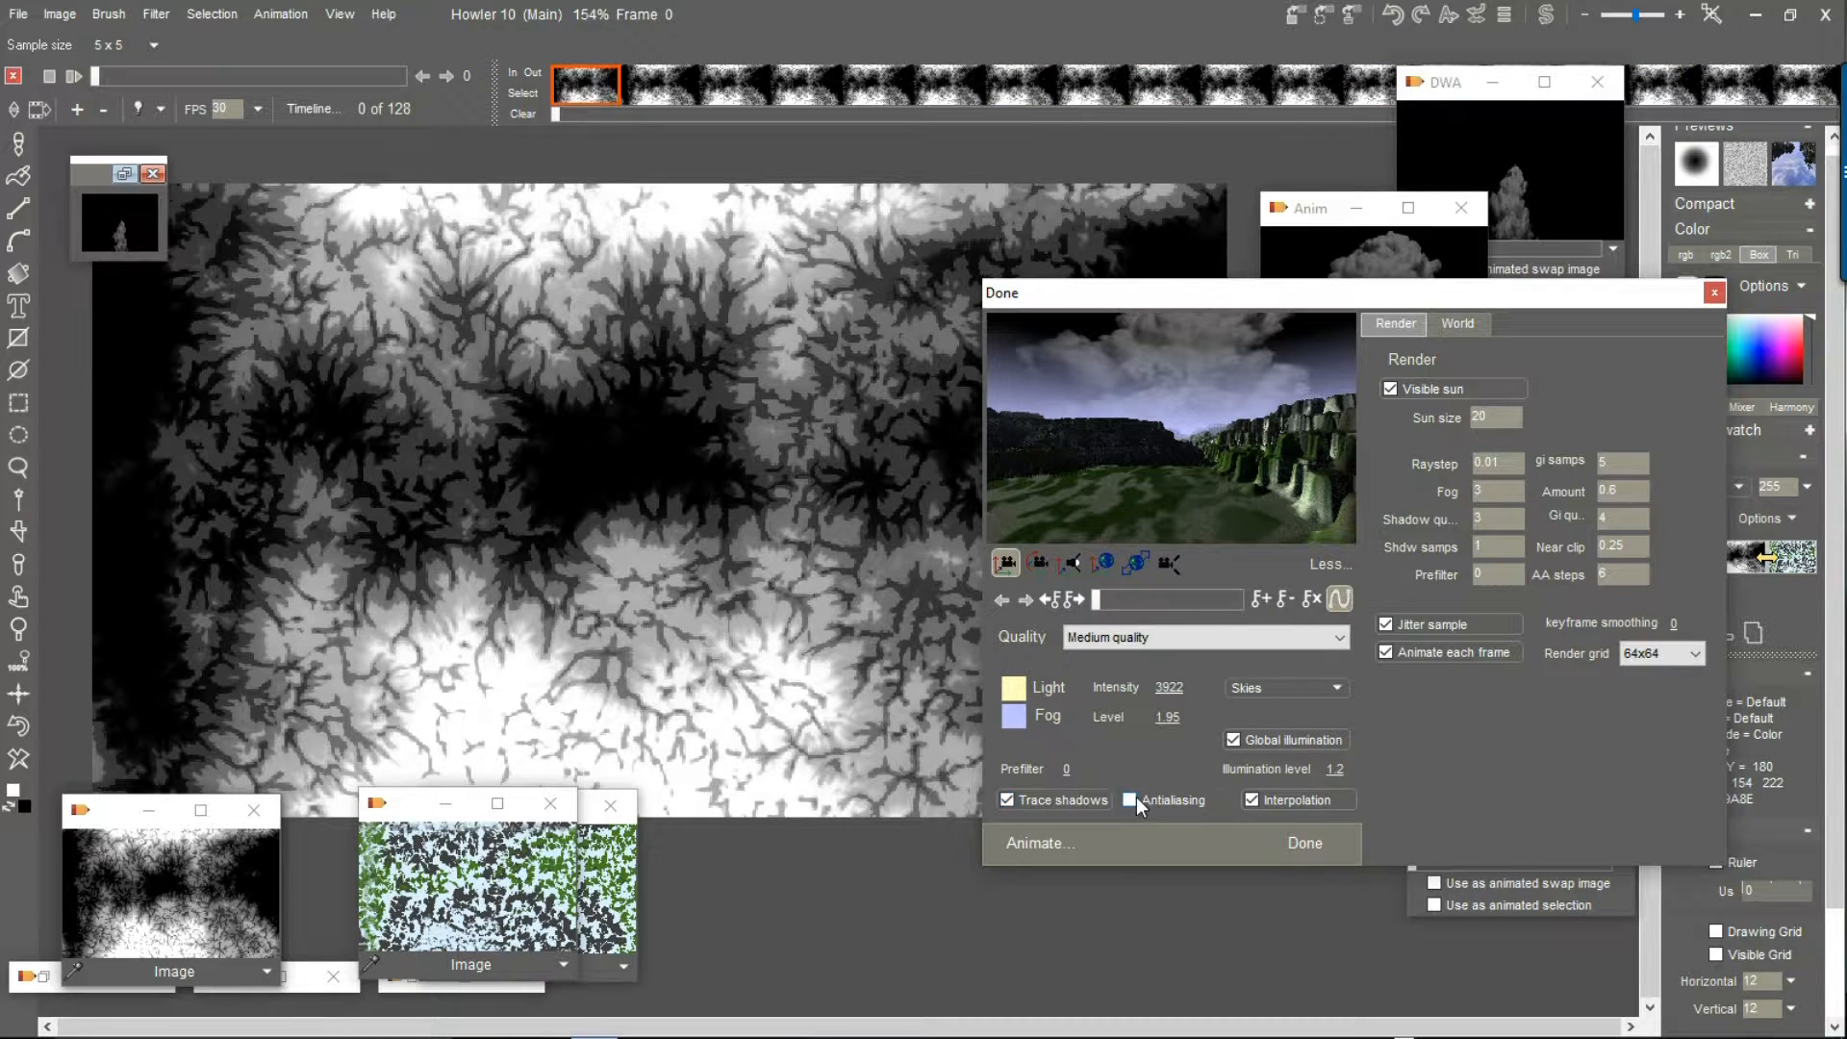
Preview the camera view at the first and last frames and return the animation to frame 0
left_click(1100, 596)
left_click(1094, 598)
left_click(1067, 568)
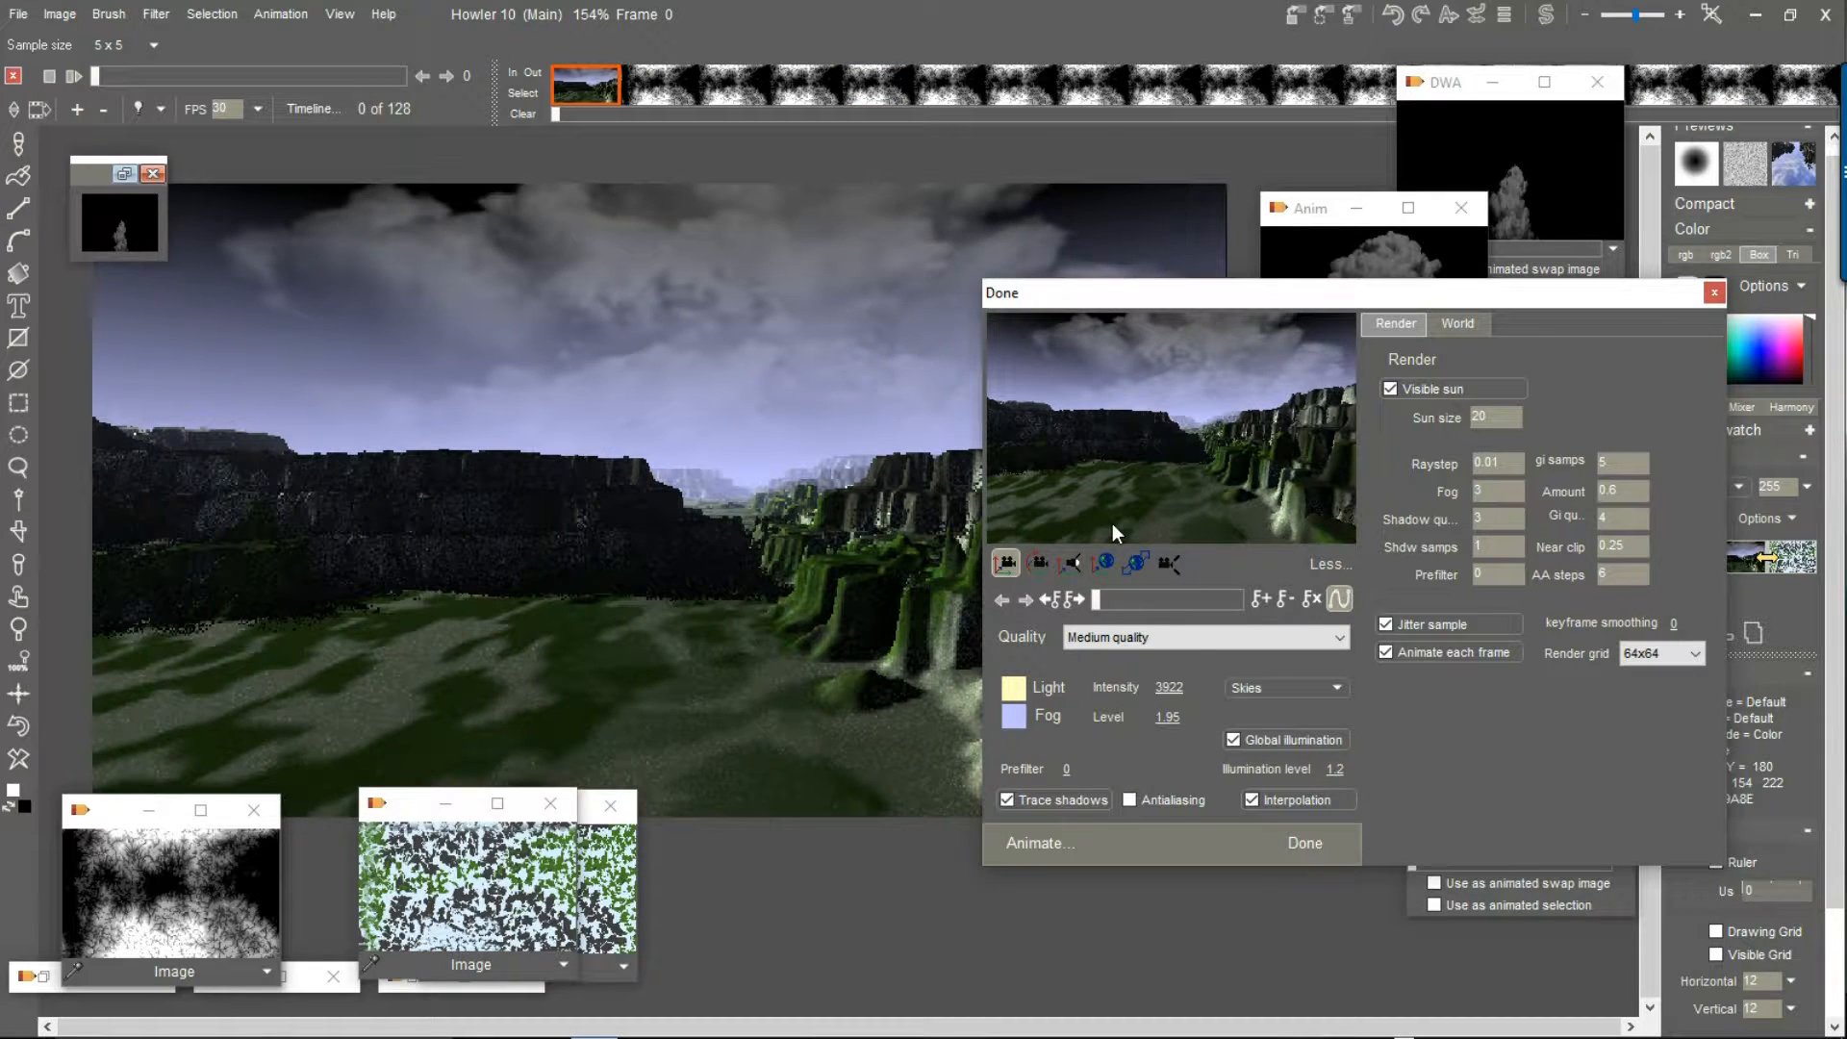
left_click(1205, 599)
left_click_drag(1204, 598, 1268, 602)
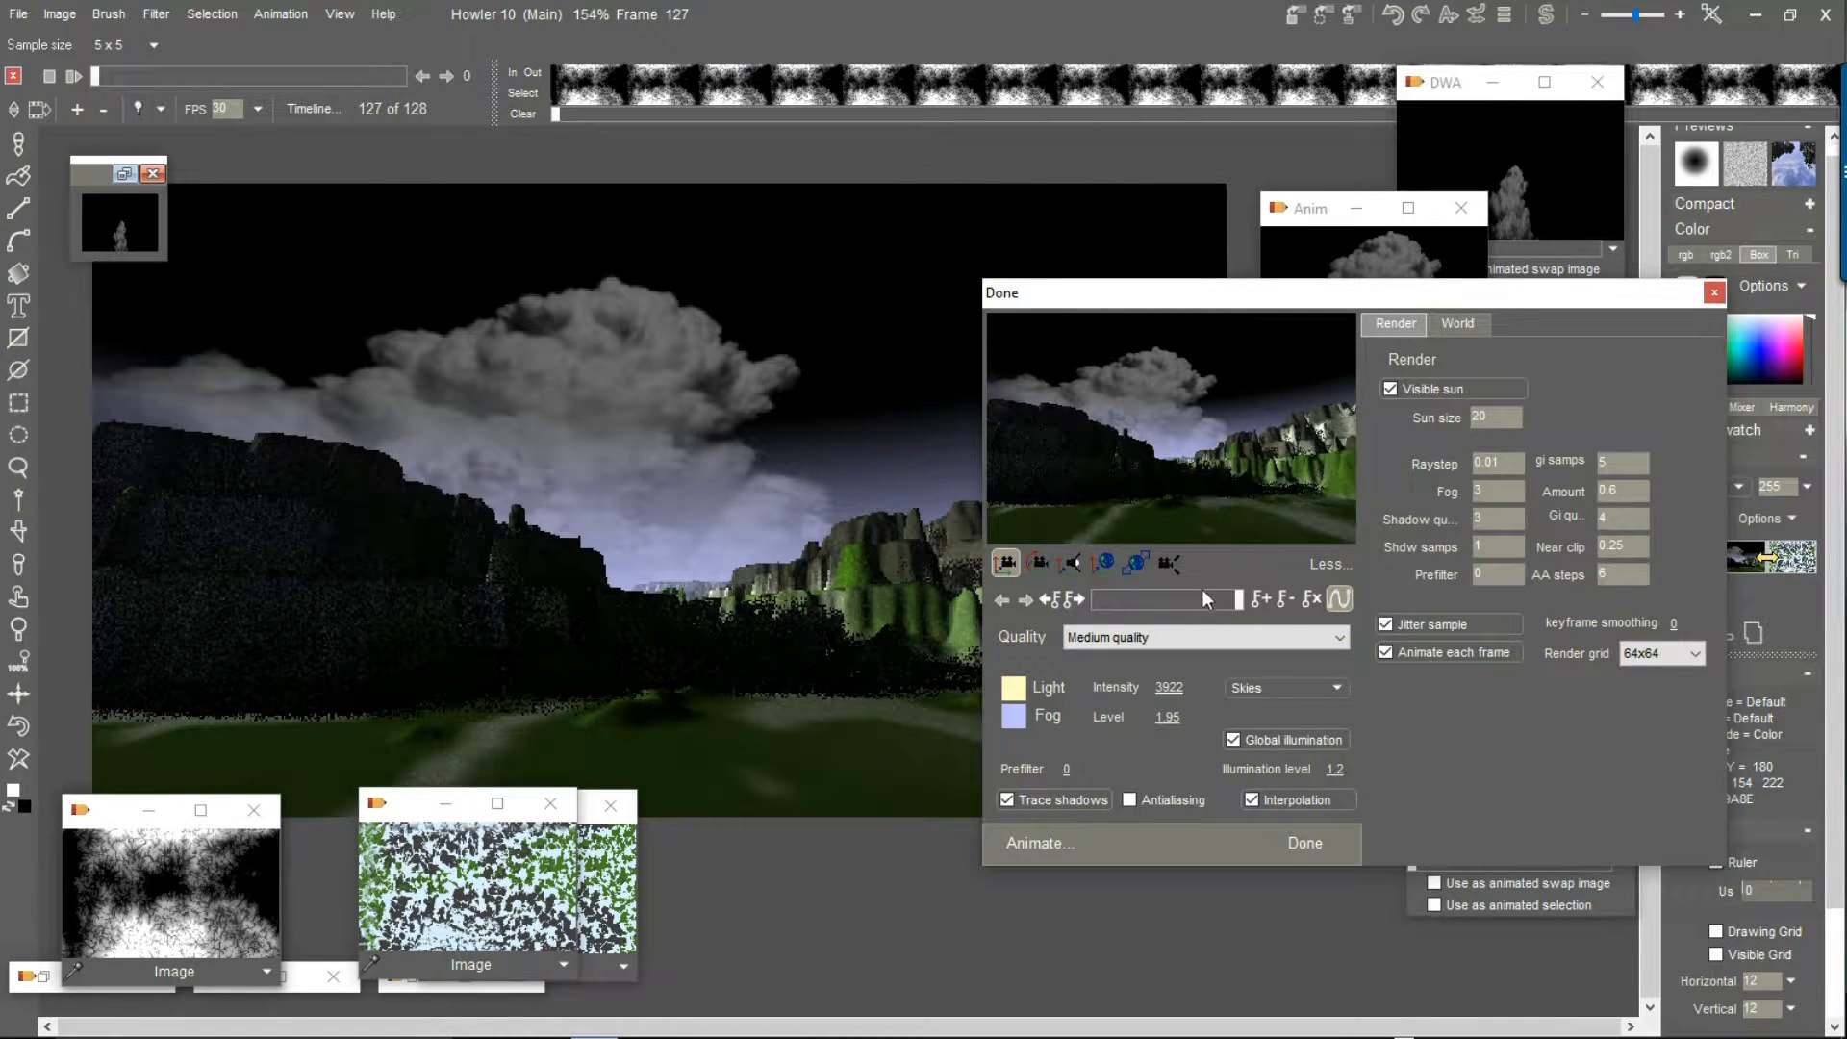
left_click(1095, 597)
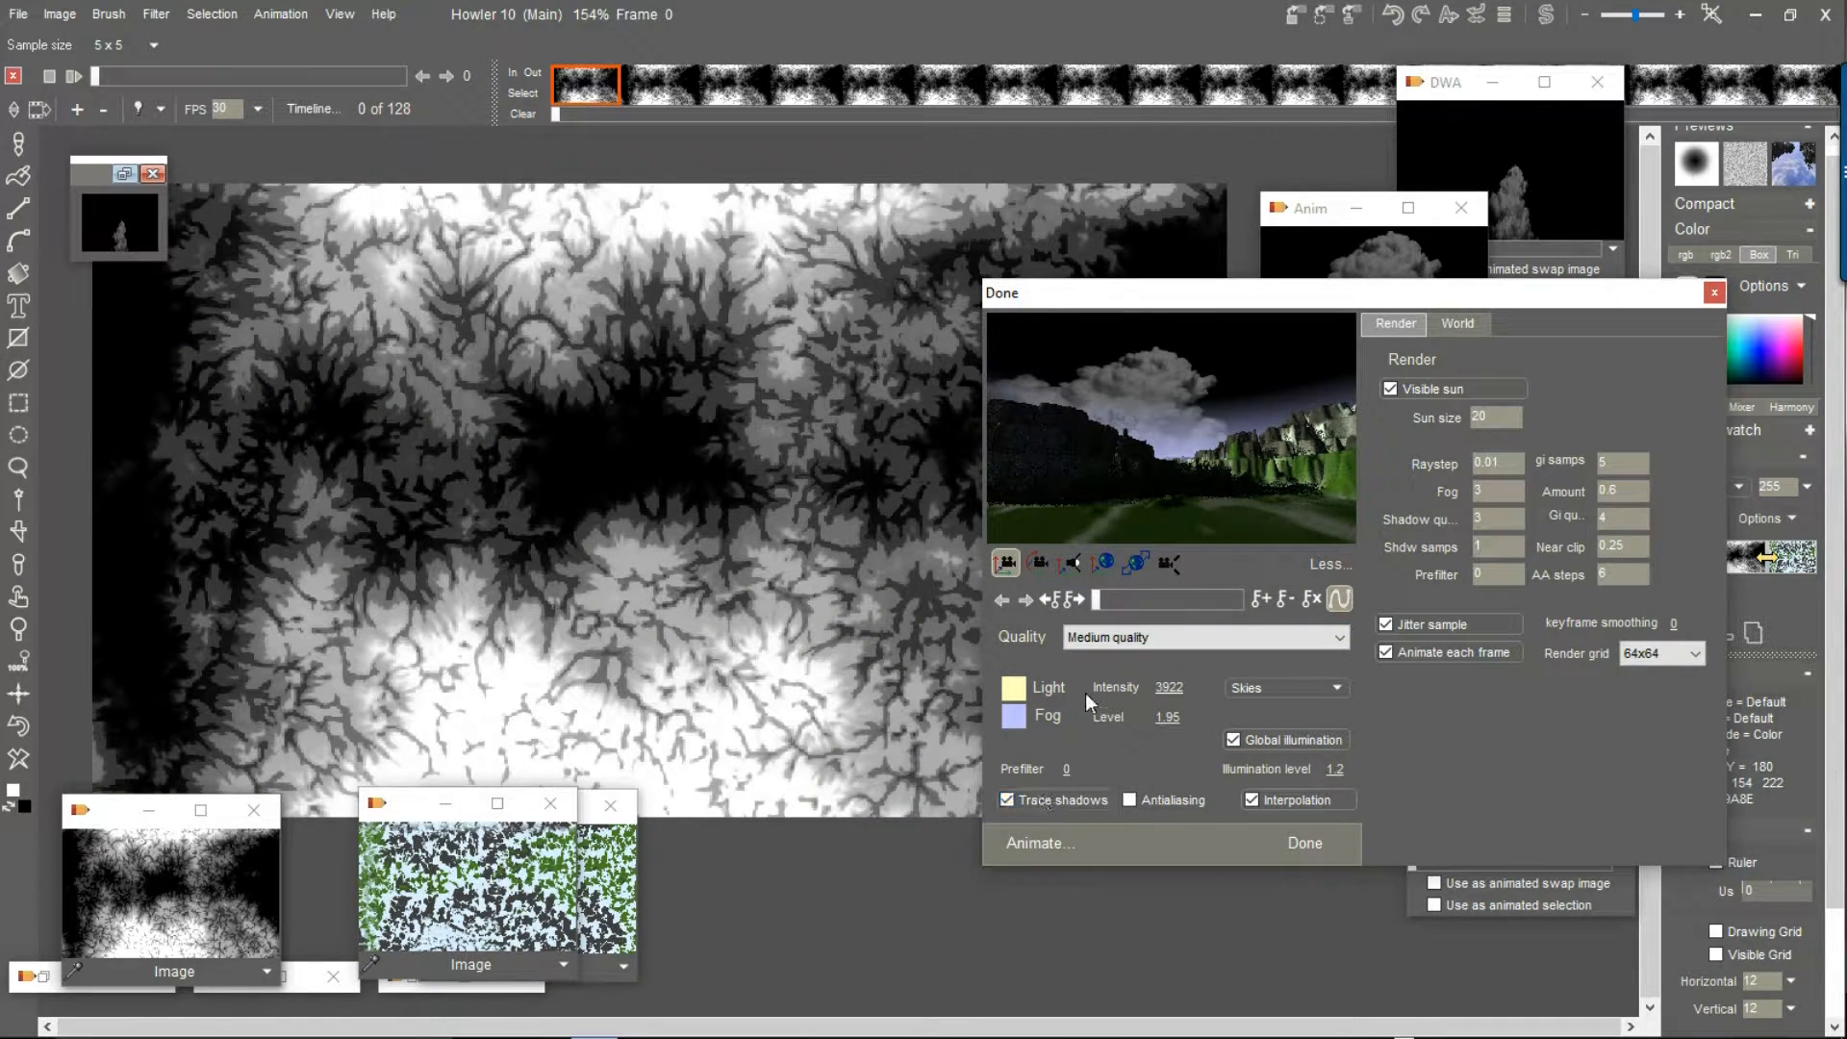
Render the 128-frame animation on the GPU using the current settings, with only Global illumination level keyframed
left_click(1030, 835)
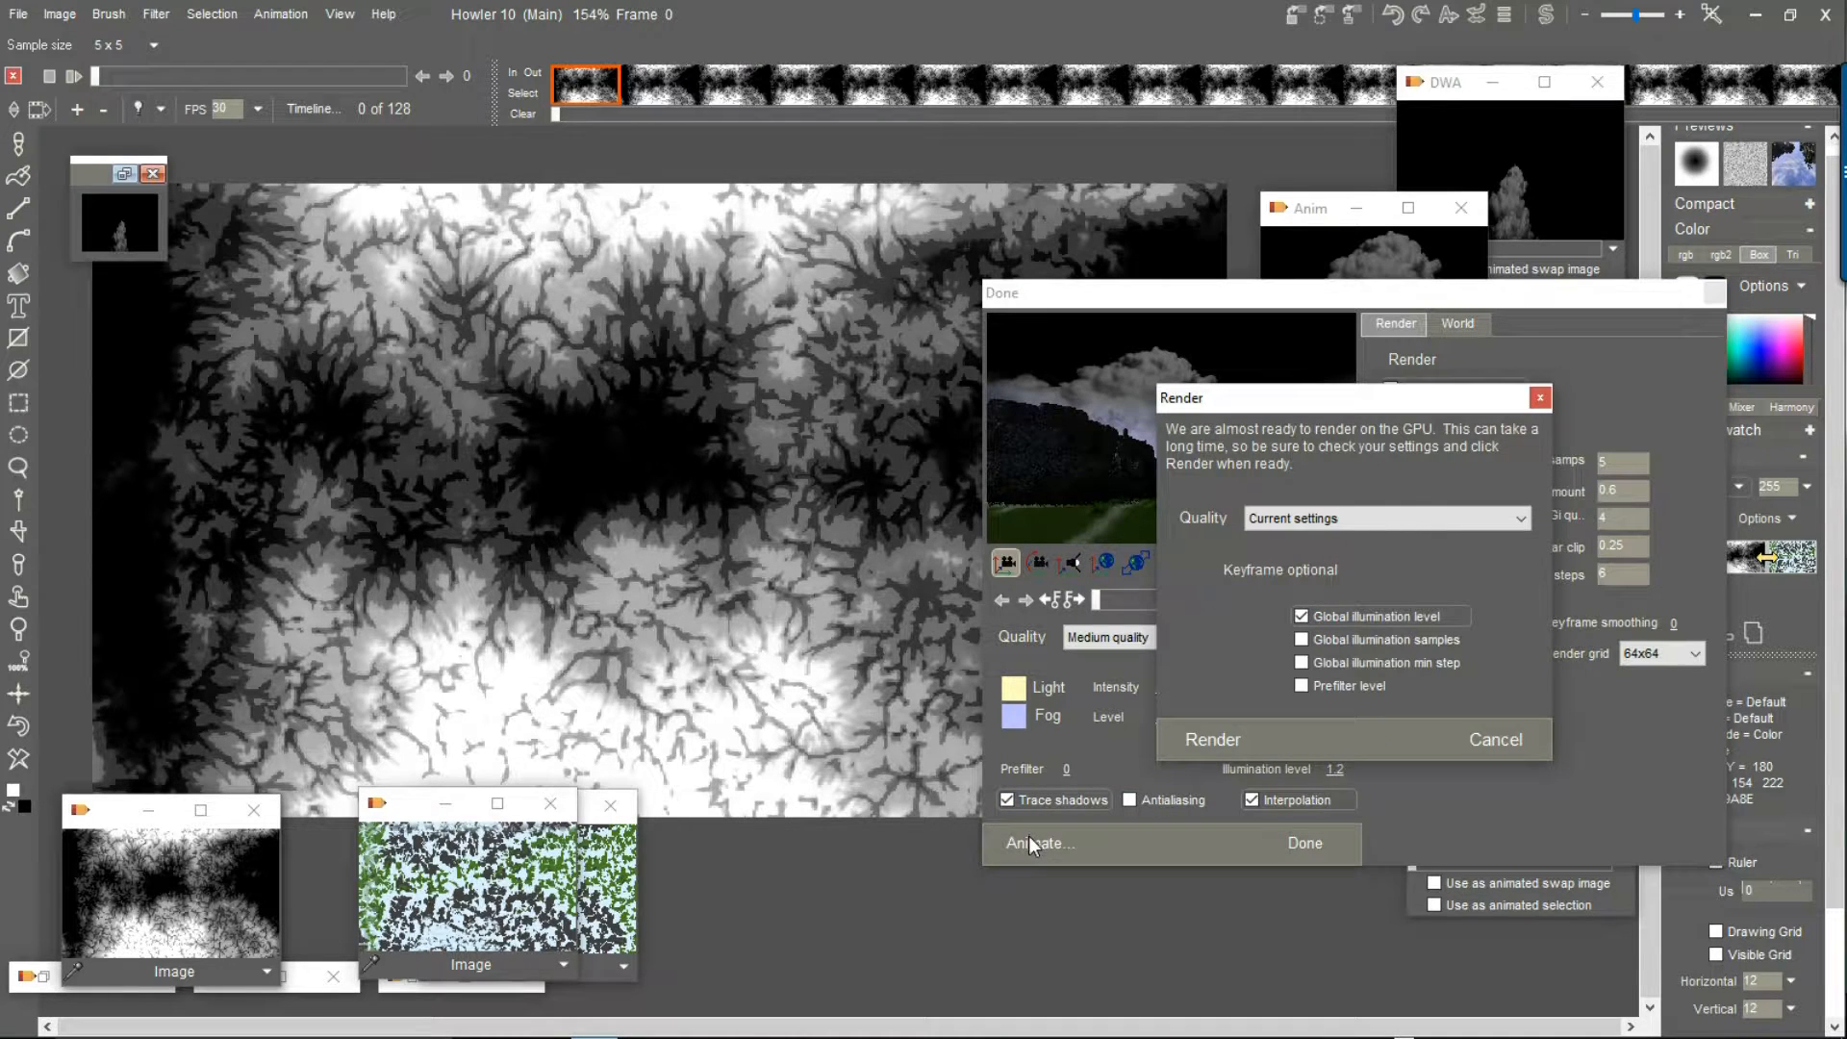
left_click_drag(1324, 403, 1201, 398)
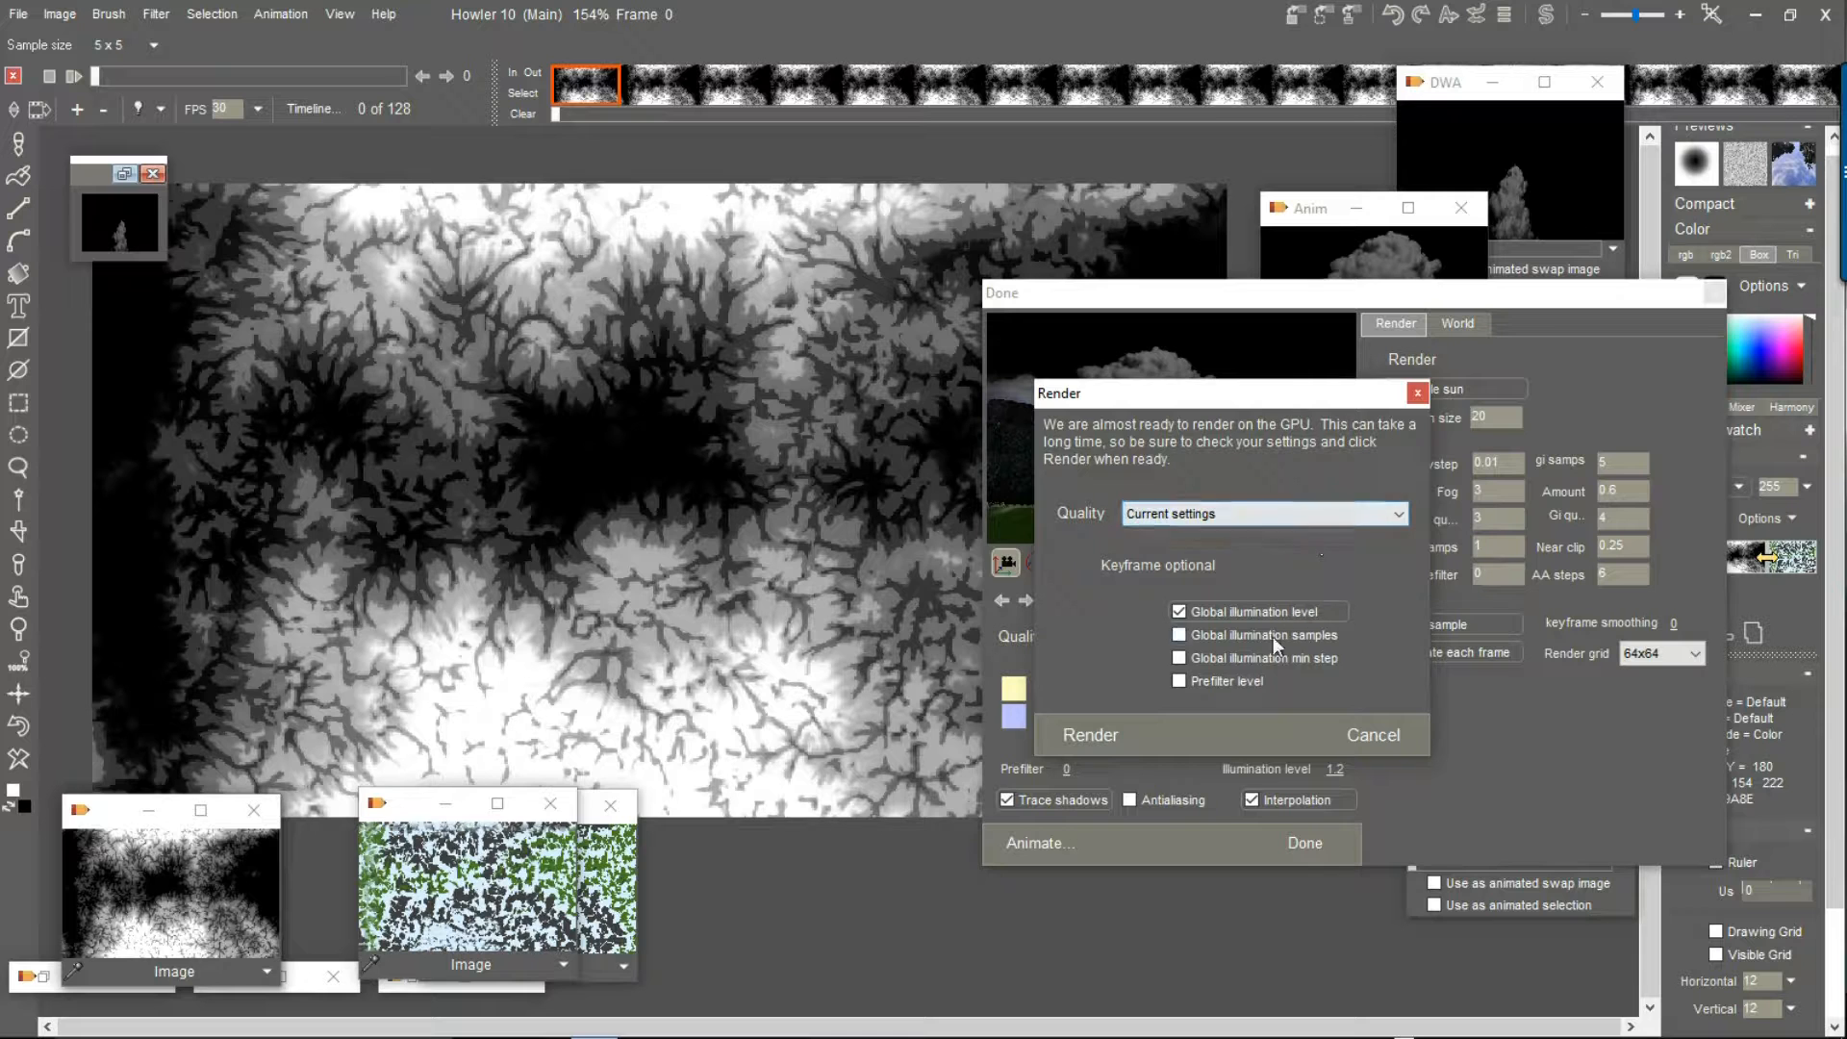
left_click(1084, 736)
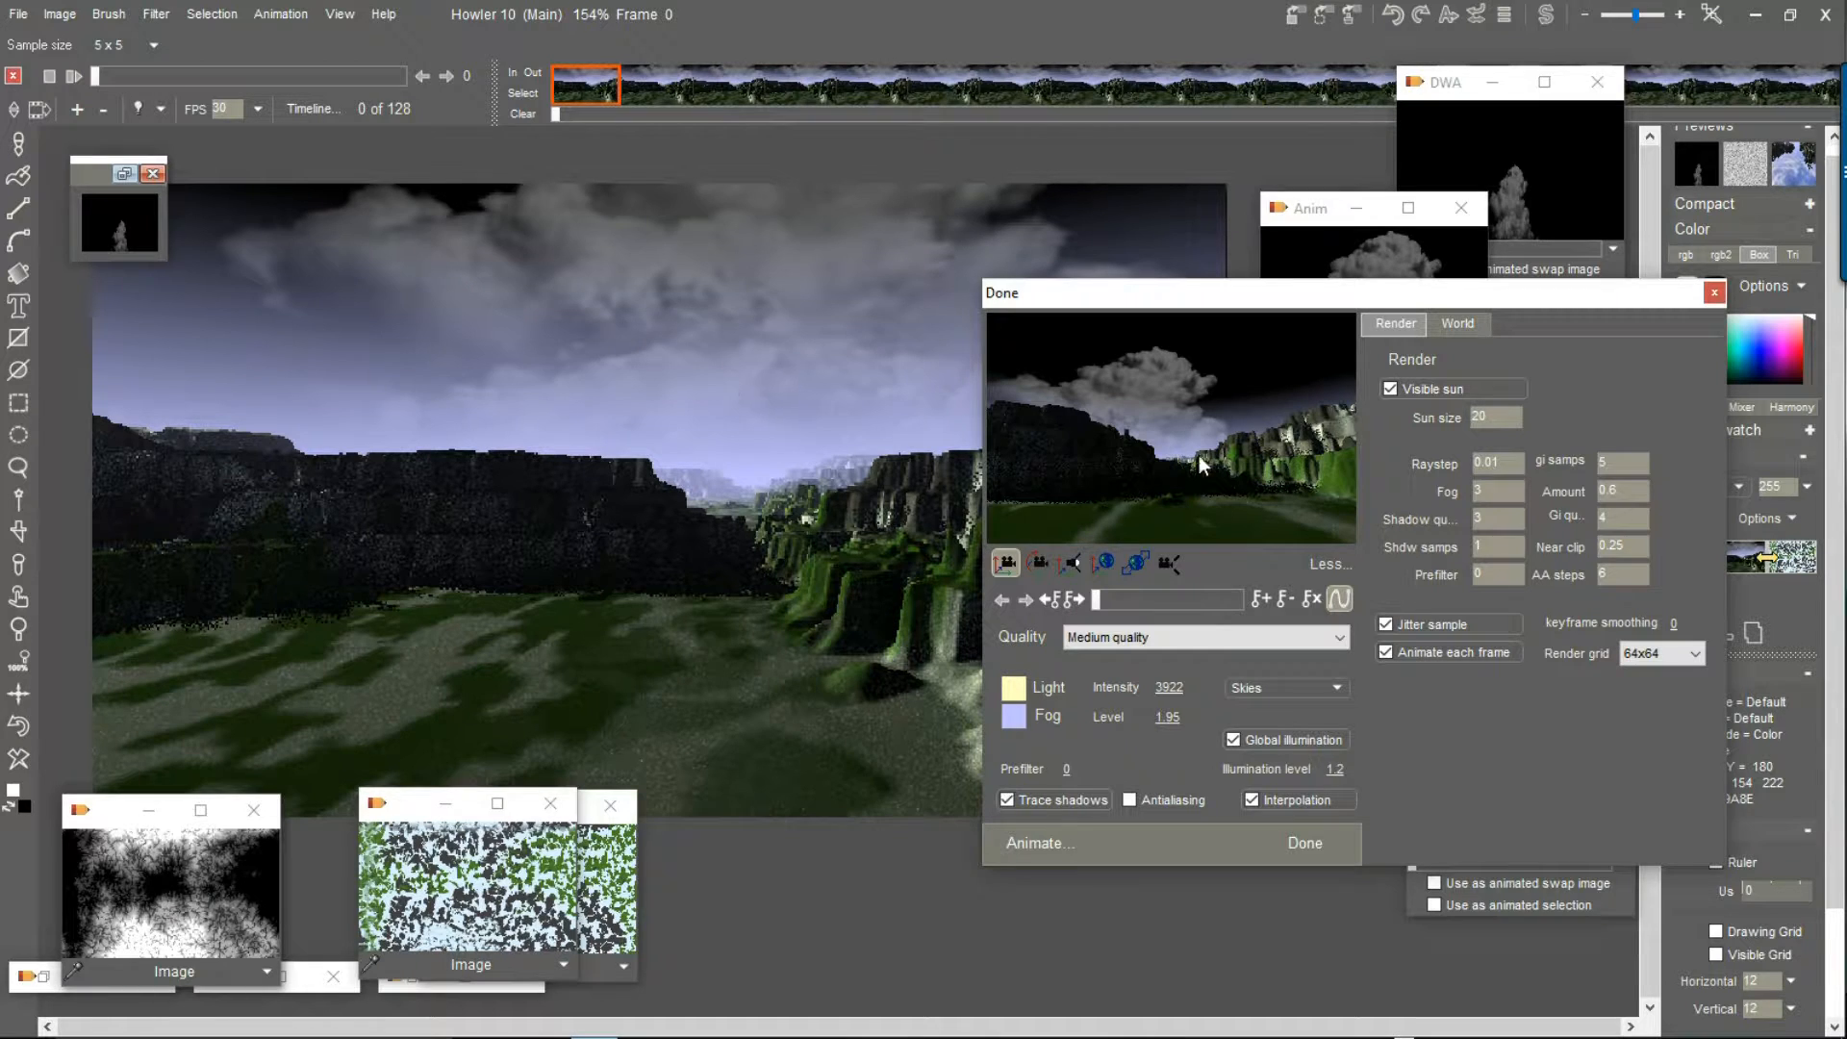
Close the renderer, play back the rendered terrain animation and rewind it to frame 0
left_click(1715, 292)
left_click(73, 76)
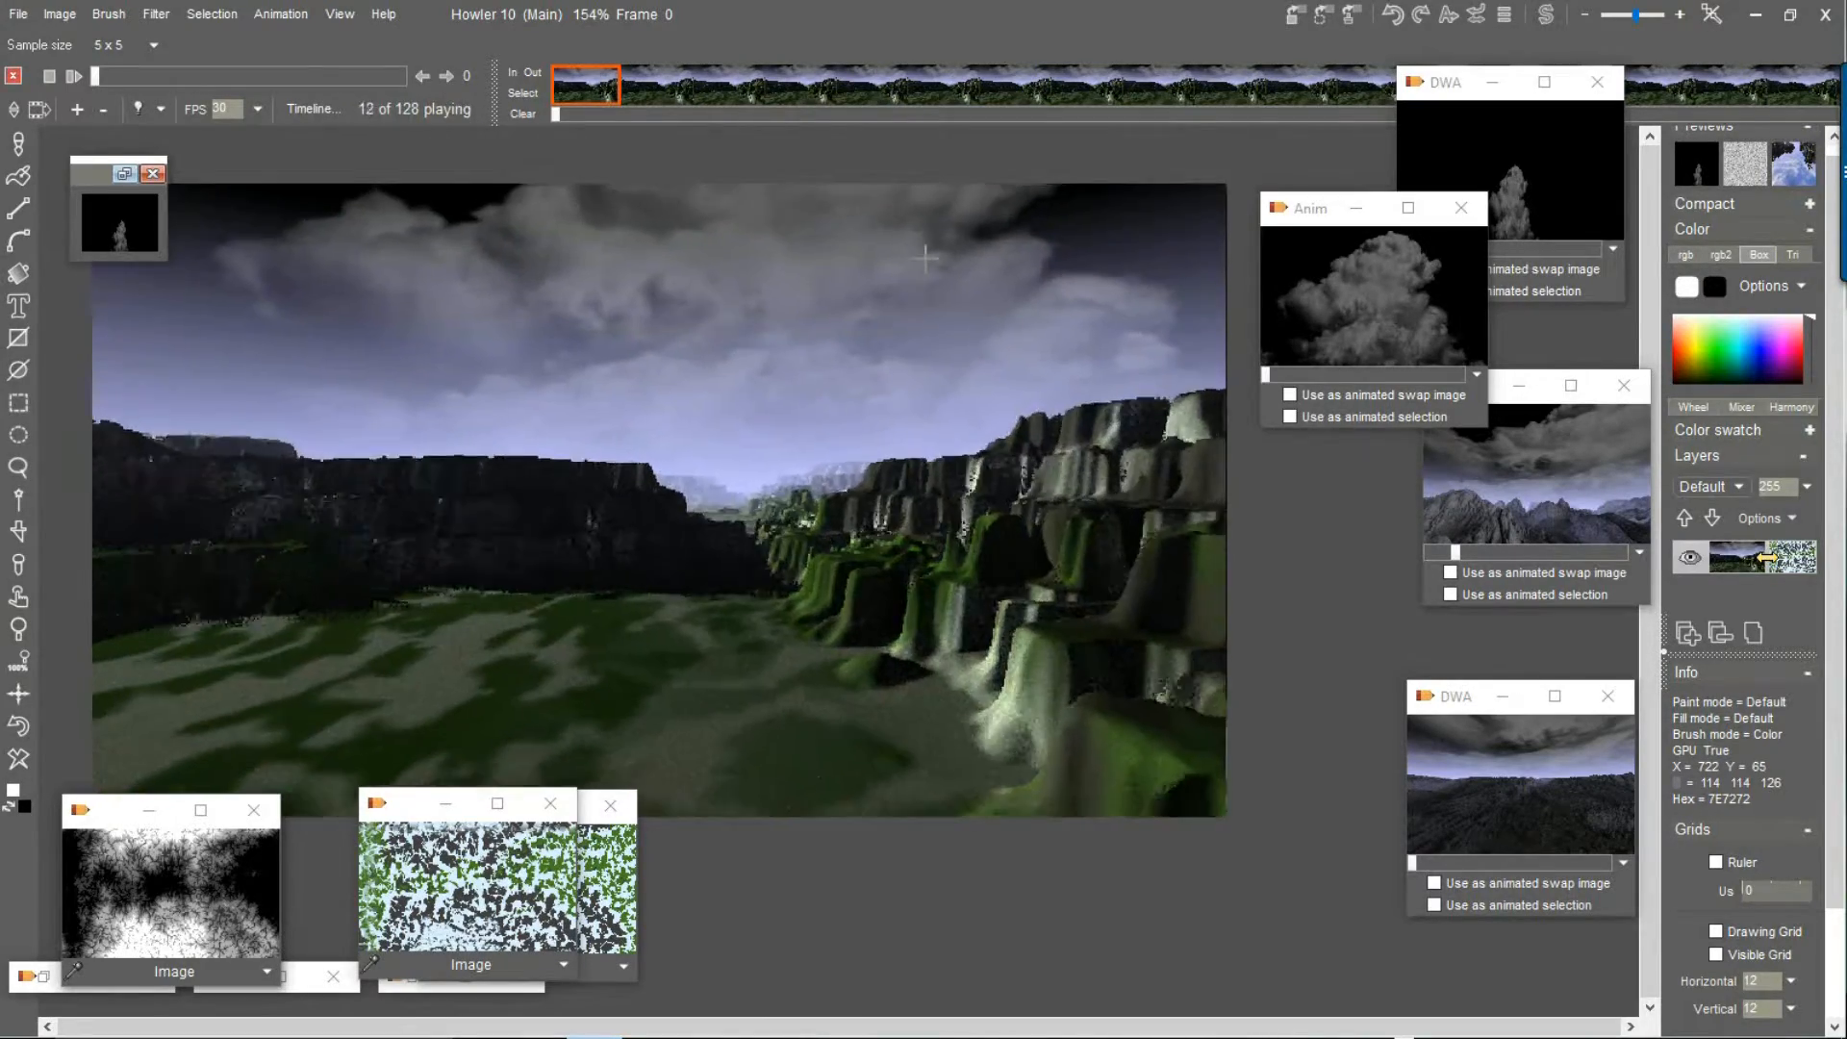
mouse_move(96, 75)
left_mouse_down()
mouse_move(368, 77)
mouse_move(93, 73)
left_mouse_up()
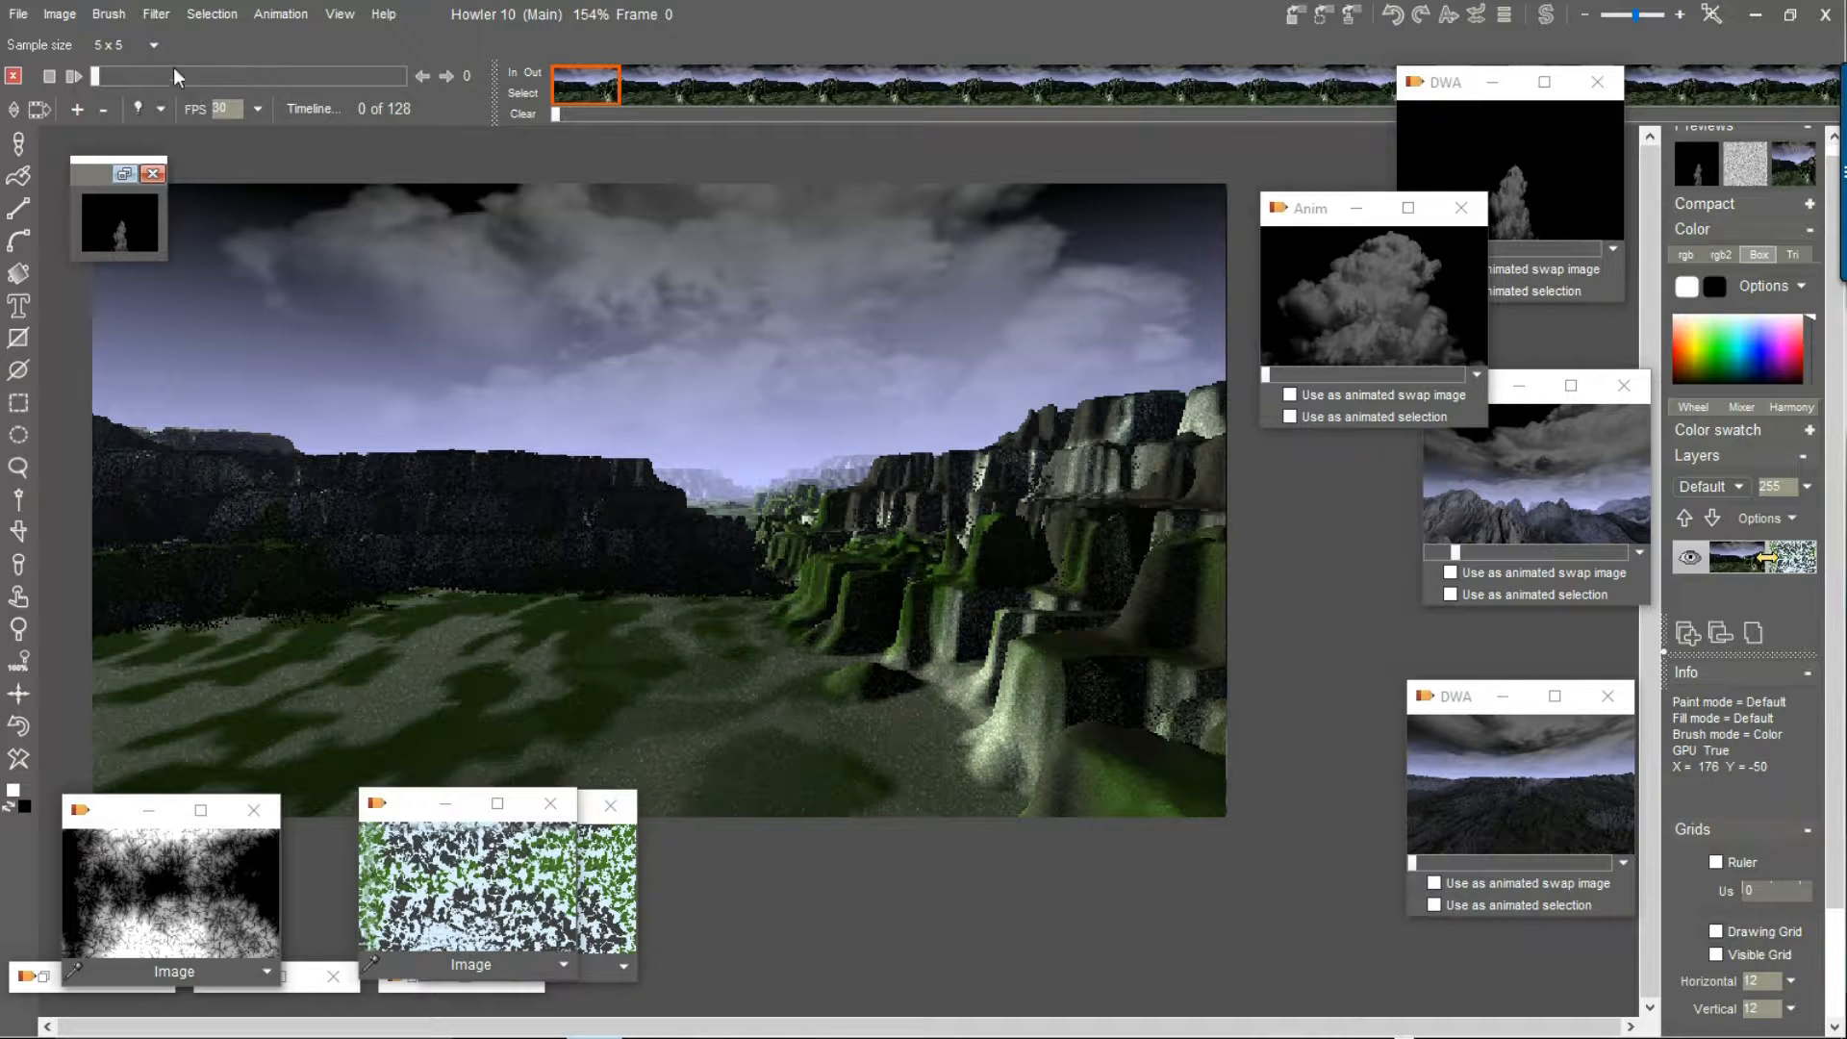
Restore the stored elevation image, create a 600-frame animation at 30 fps from copies of it, and scrub through the frames
left_click(189, 905)
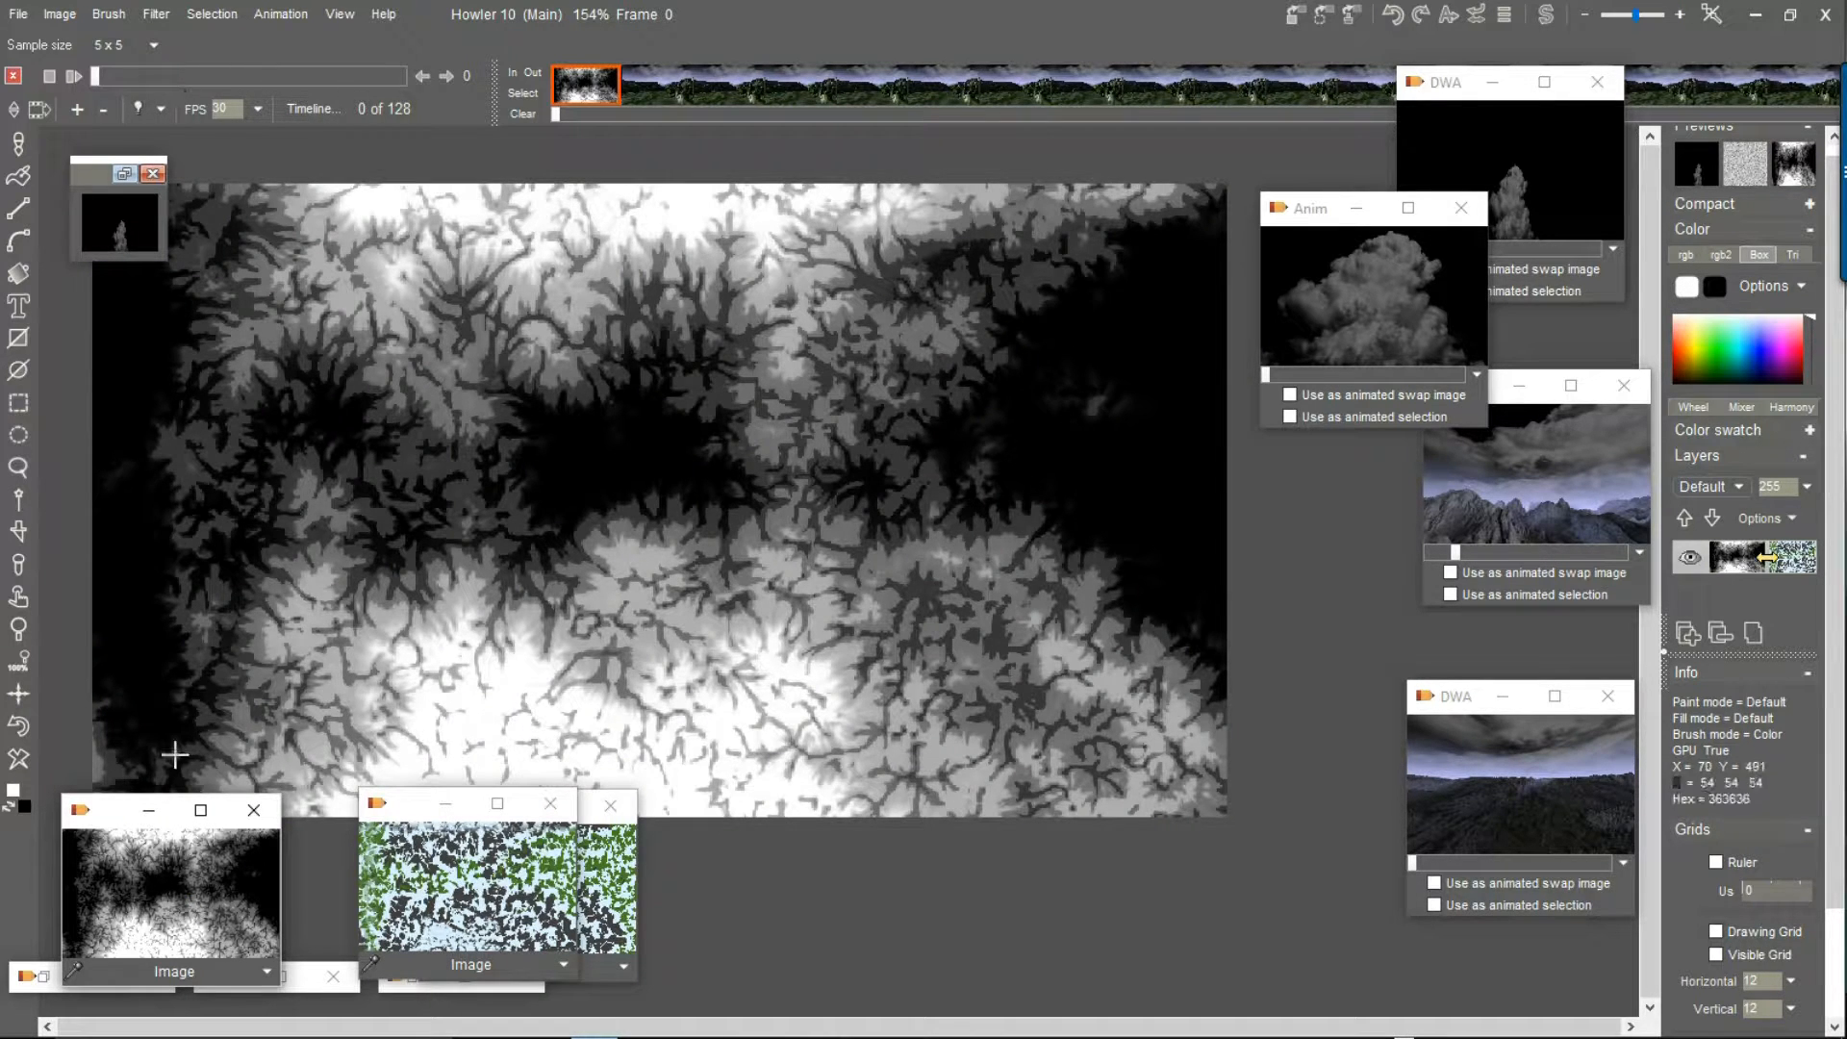
left_click(281, 13)
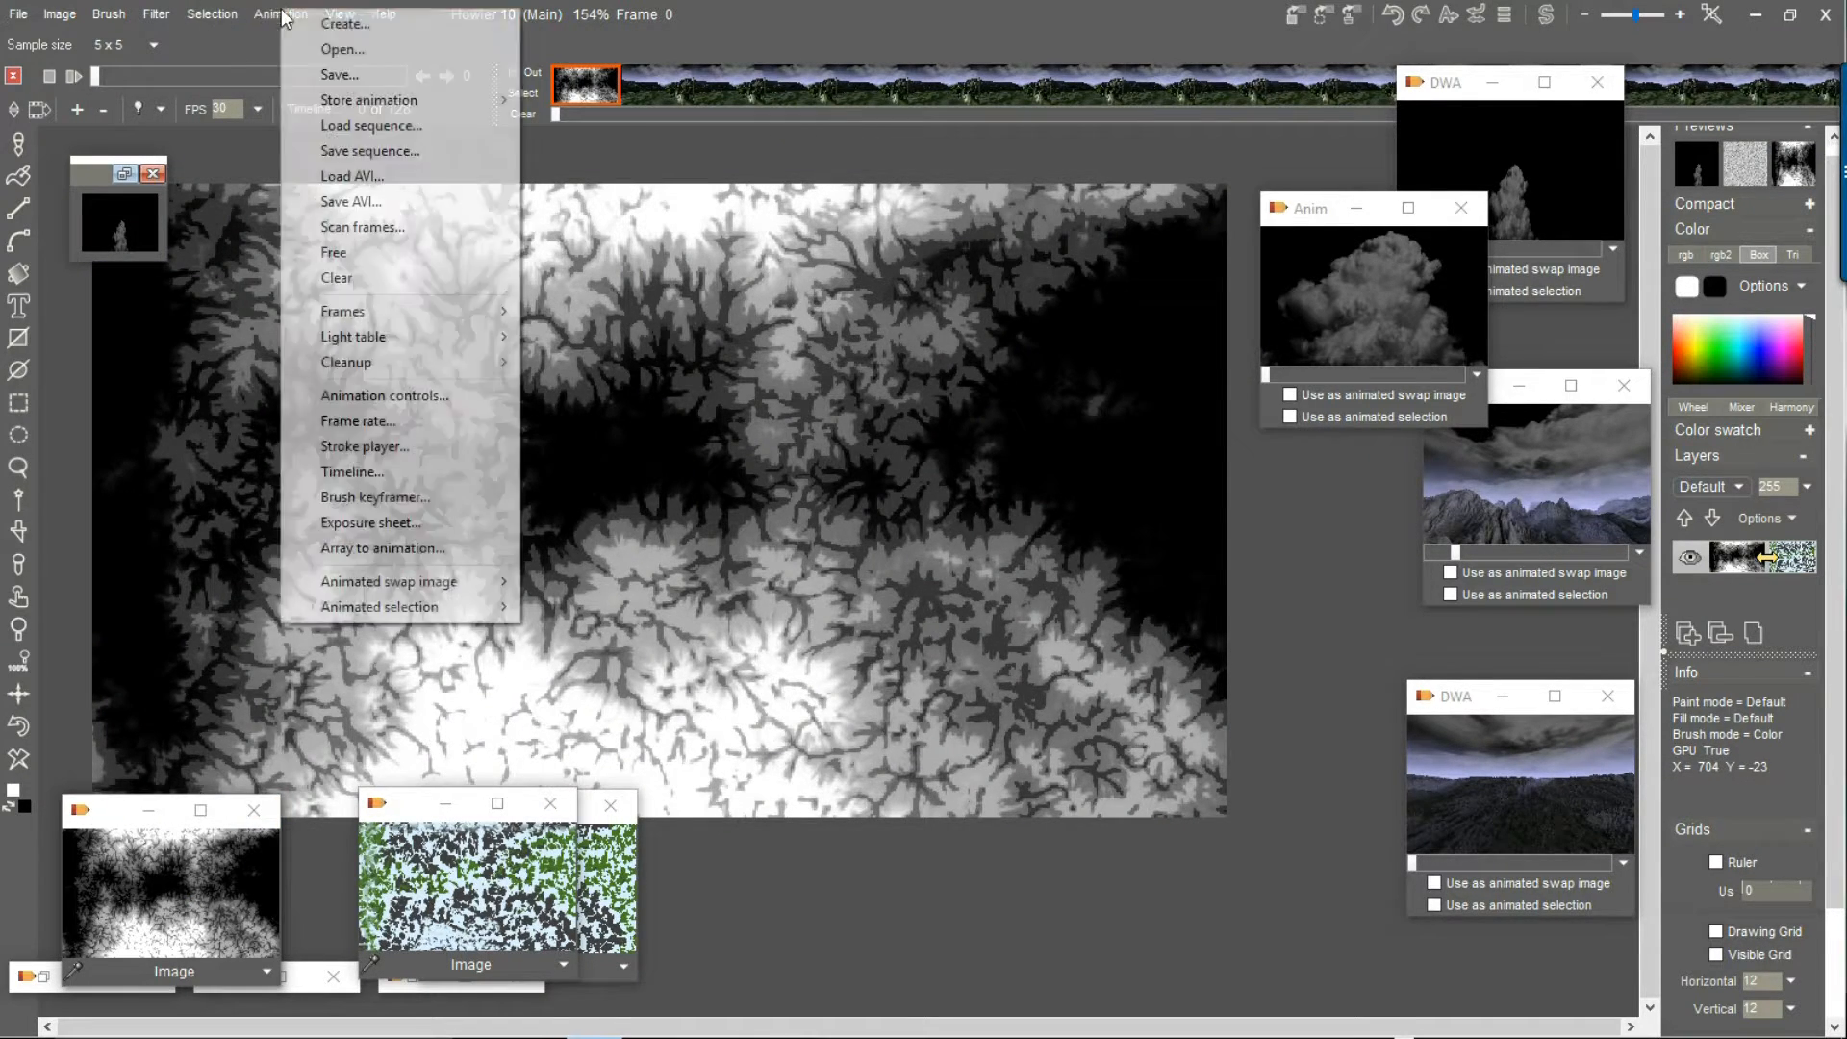
left_click(329, 25)
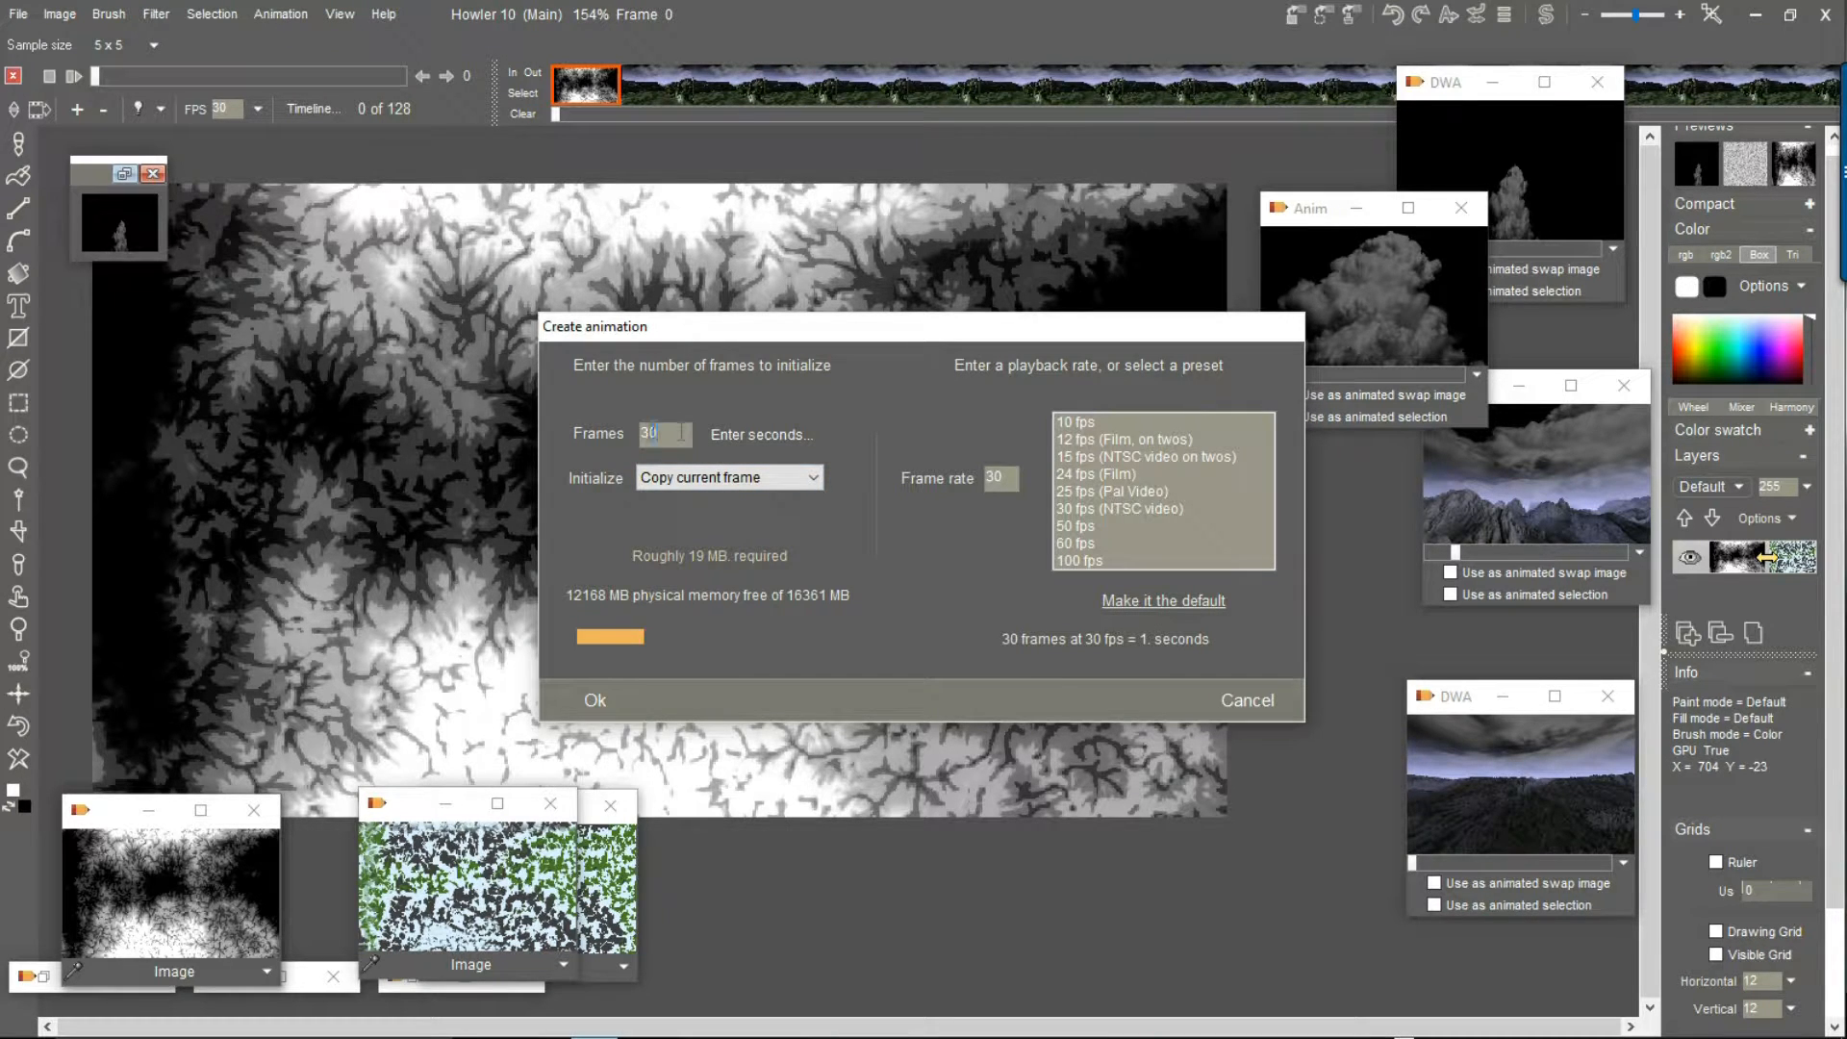
type("600")
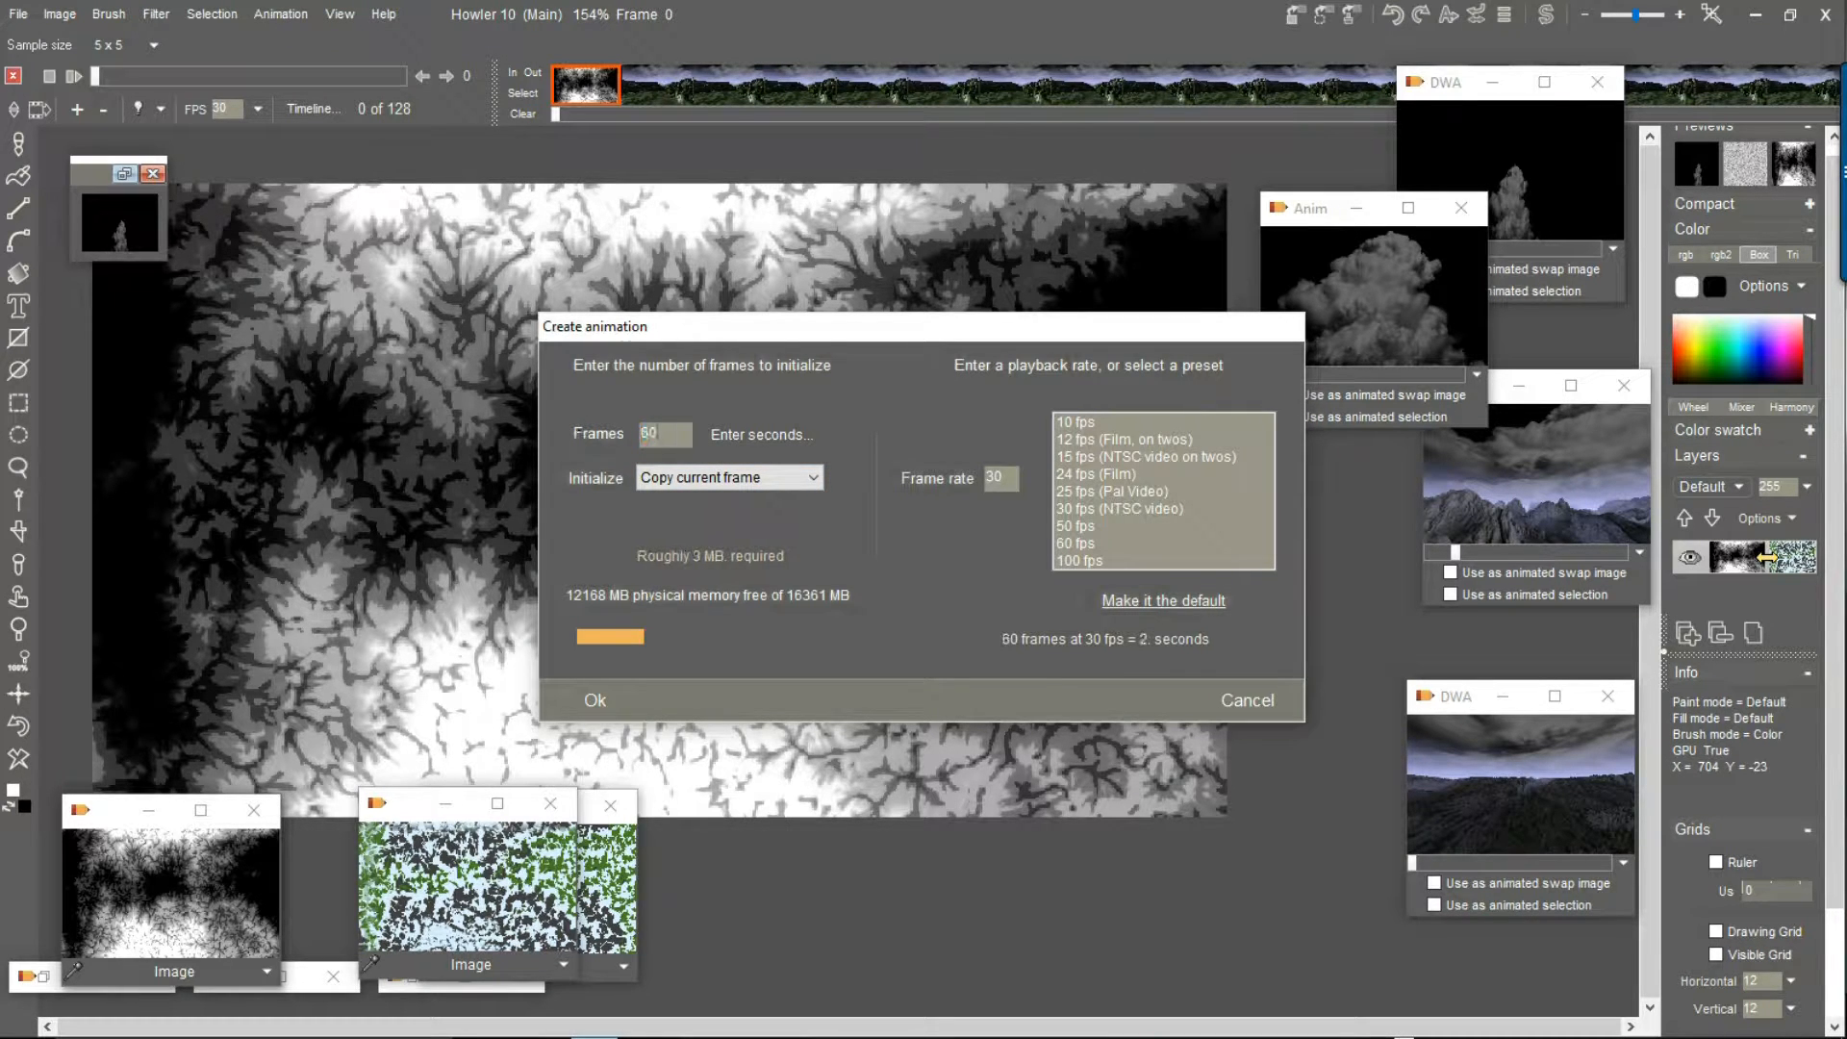
left_click(594, 697)
left_click(909, 577)
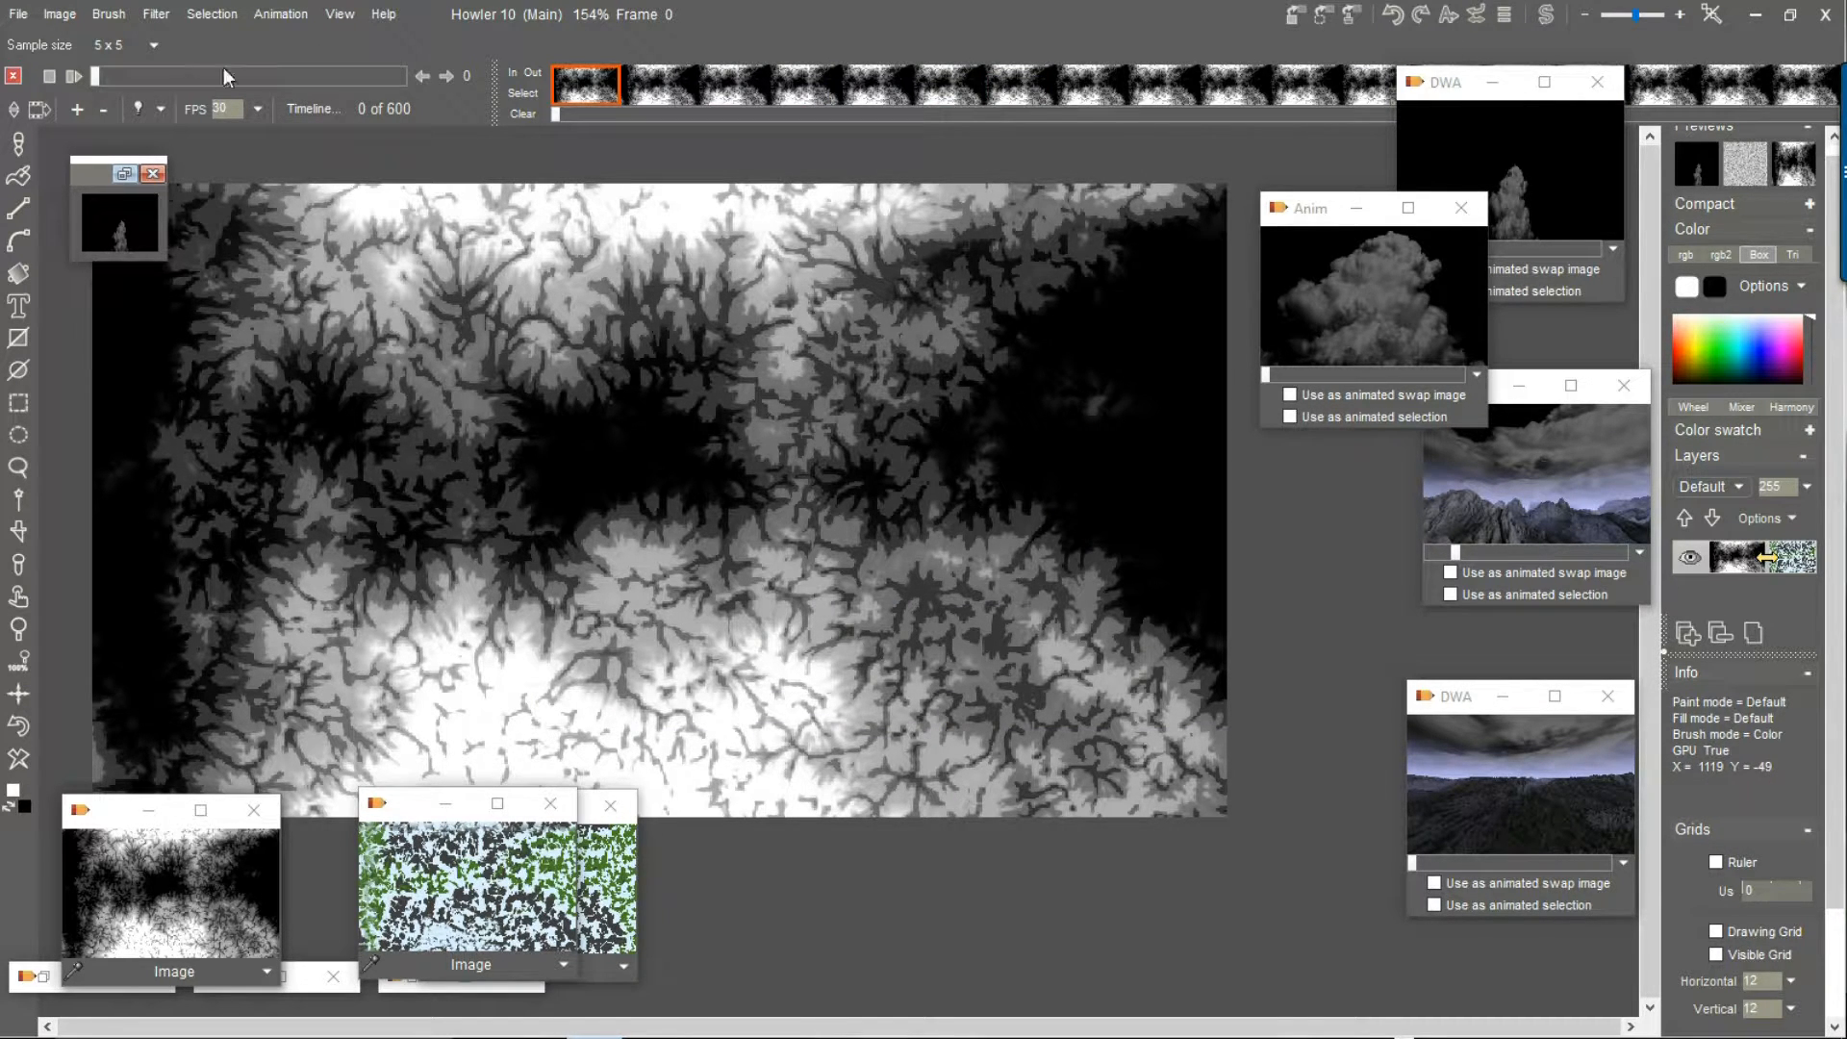
left_click_drag(119, 72, 306, 71)
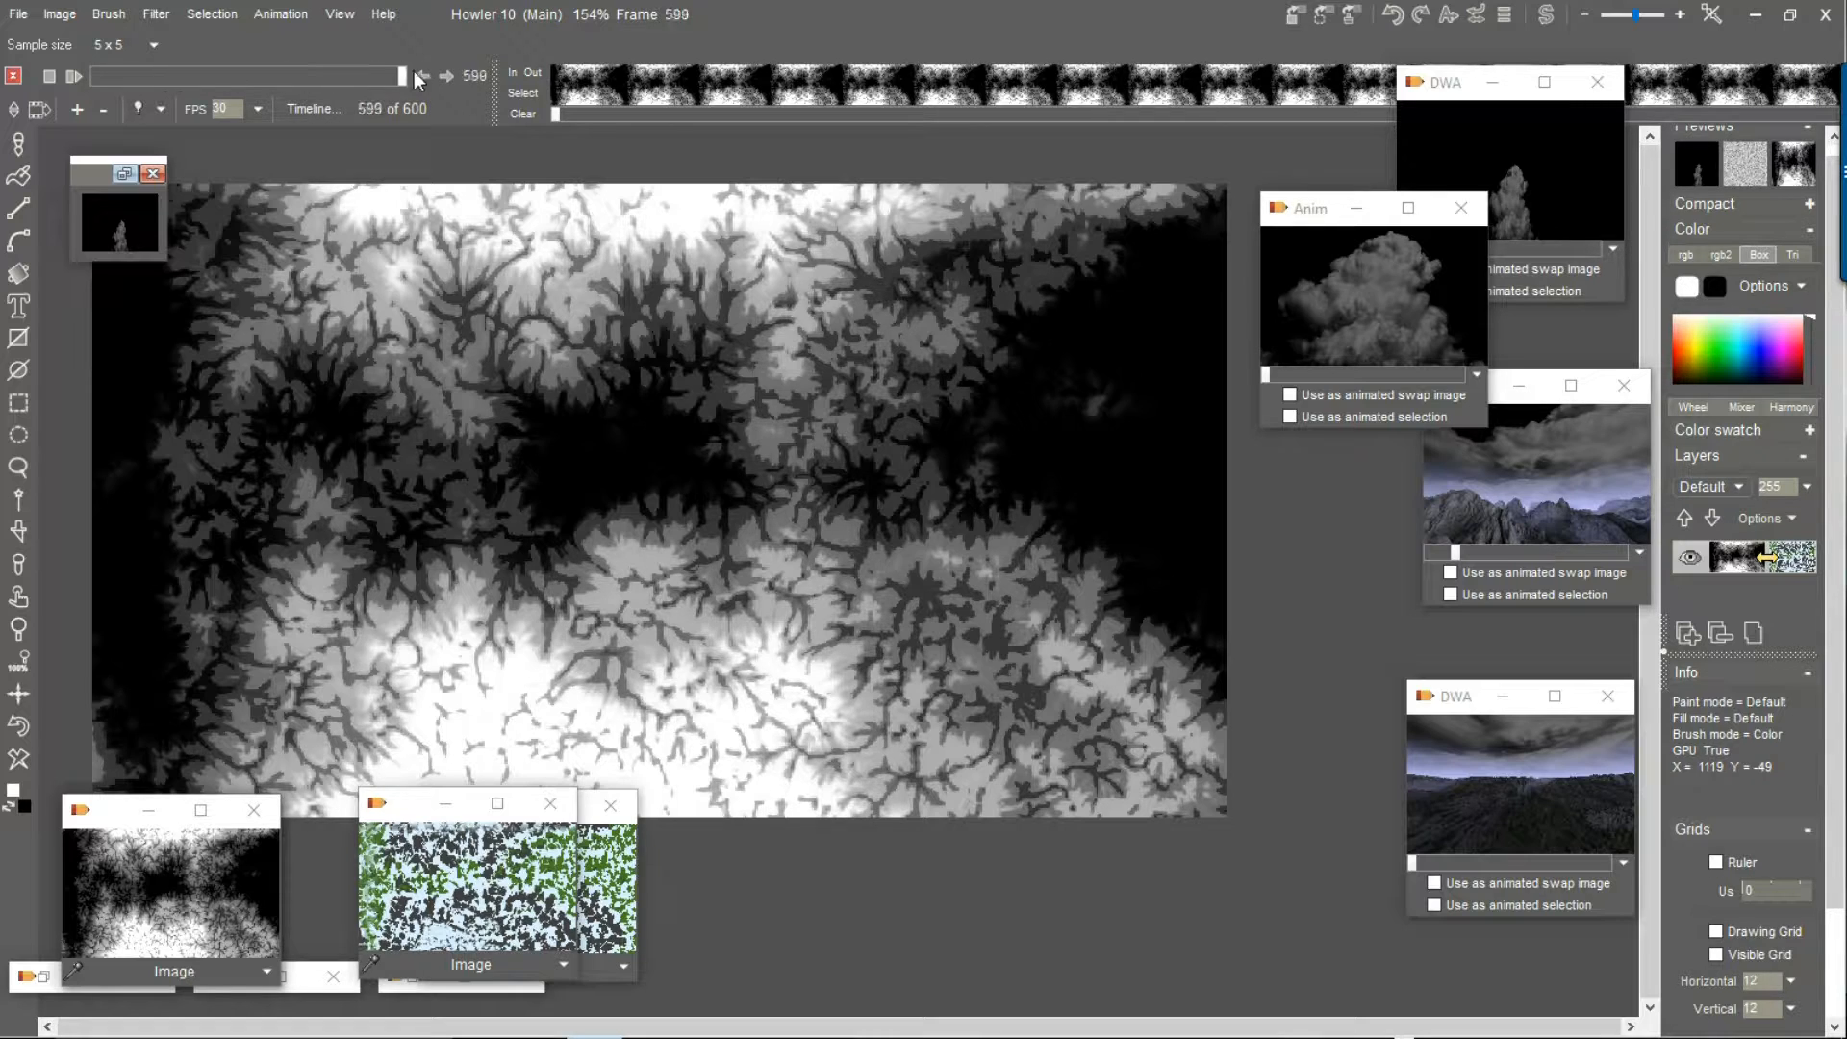
left_click_drag(135, 75, 133, 78)
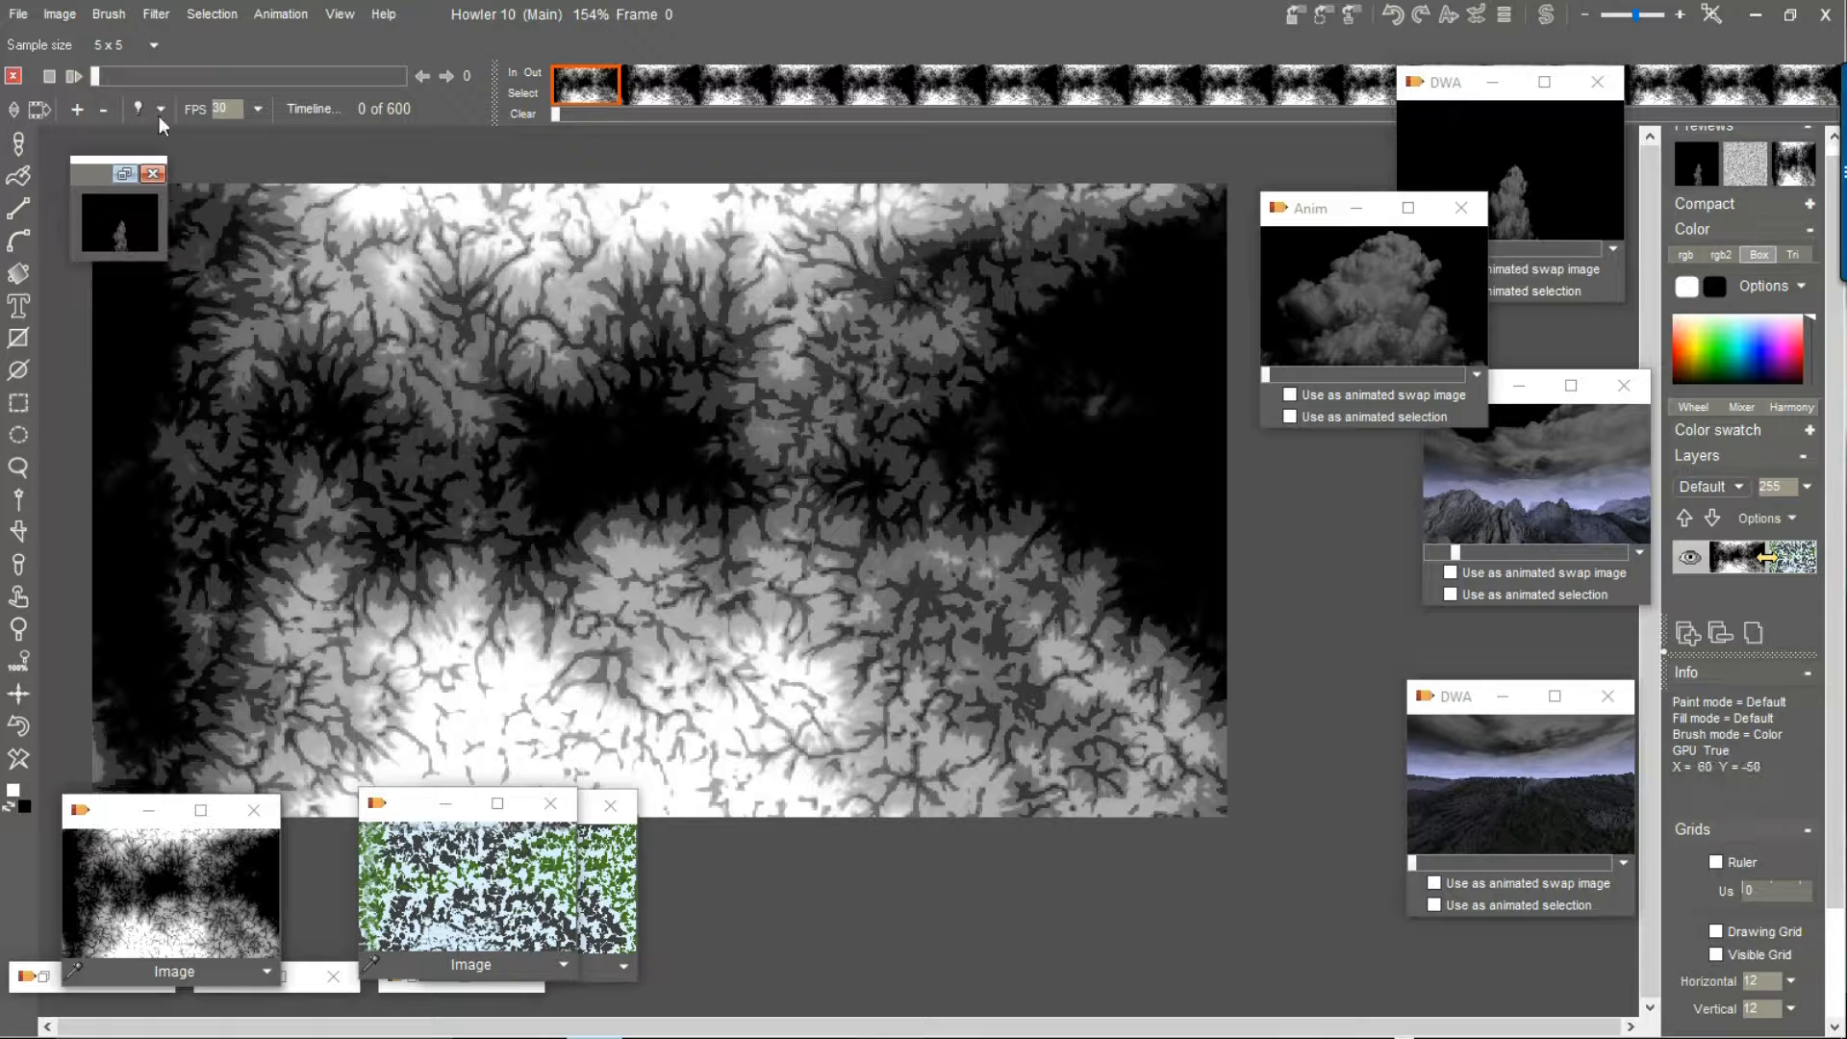
Open the Puppy Ray GPU renderer for the new animation and clear all existing keyframes
left_click(149, 14)
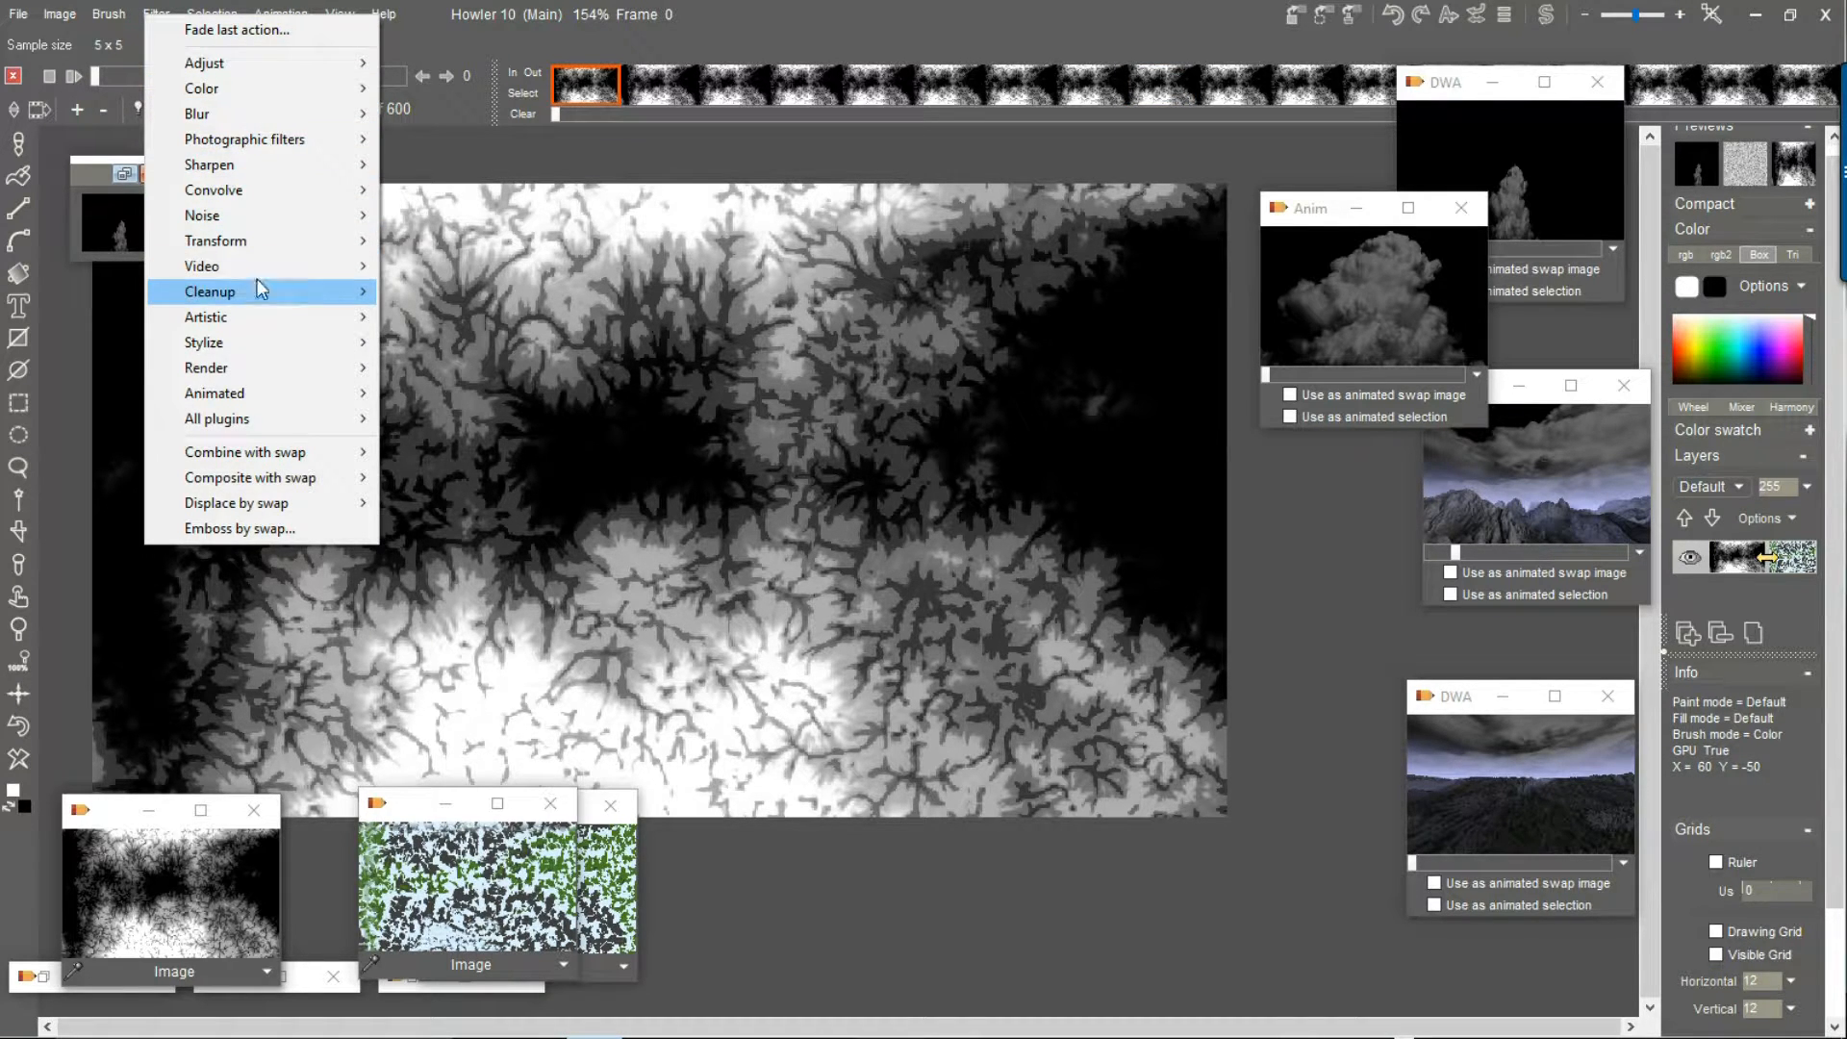
mouse_move(277, 255)
mouse_move(512, 369)
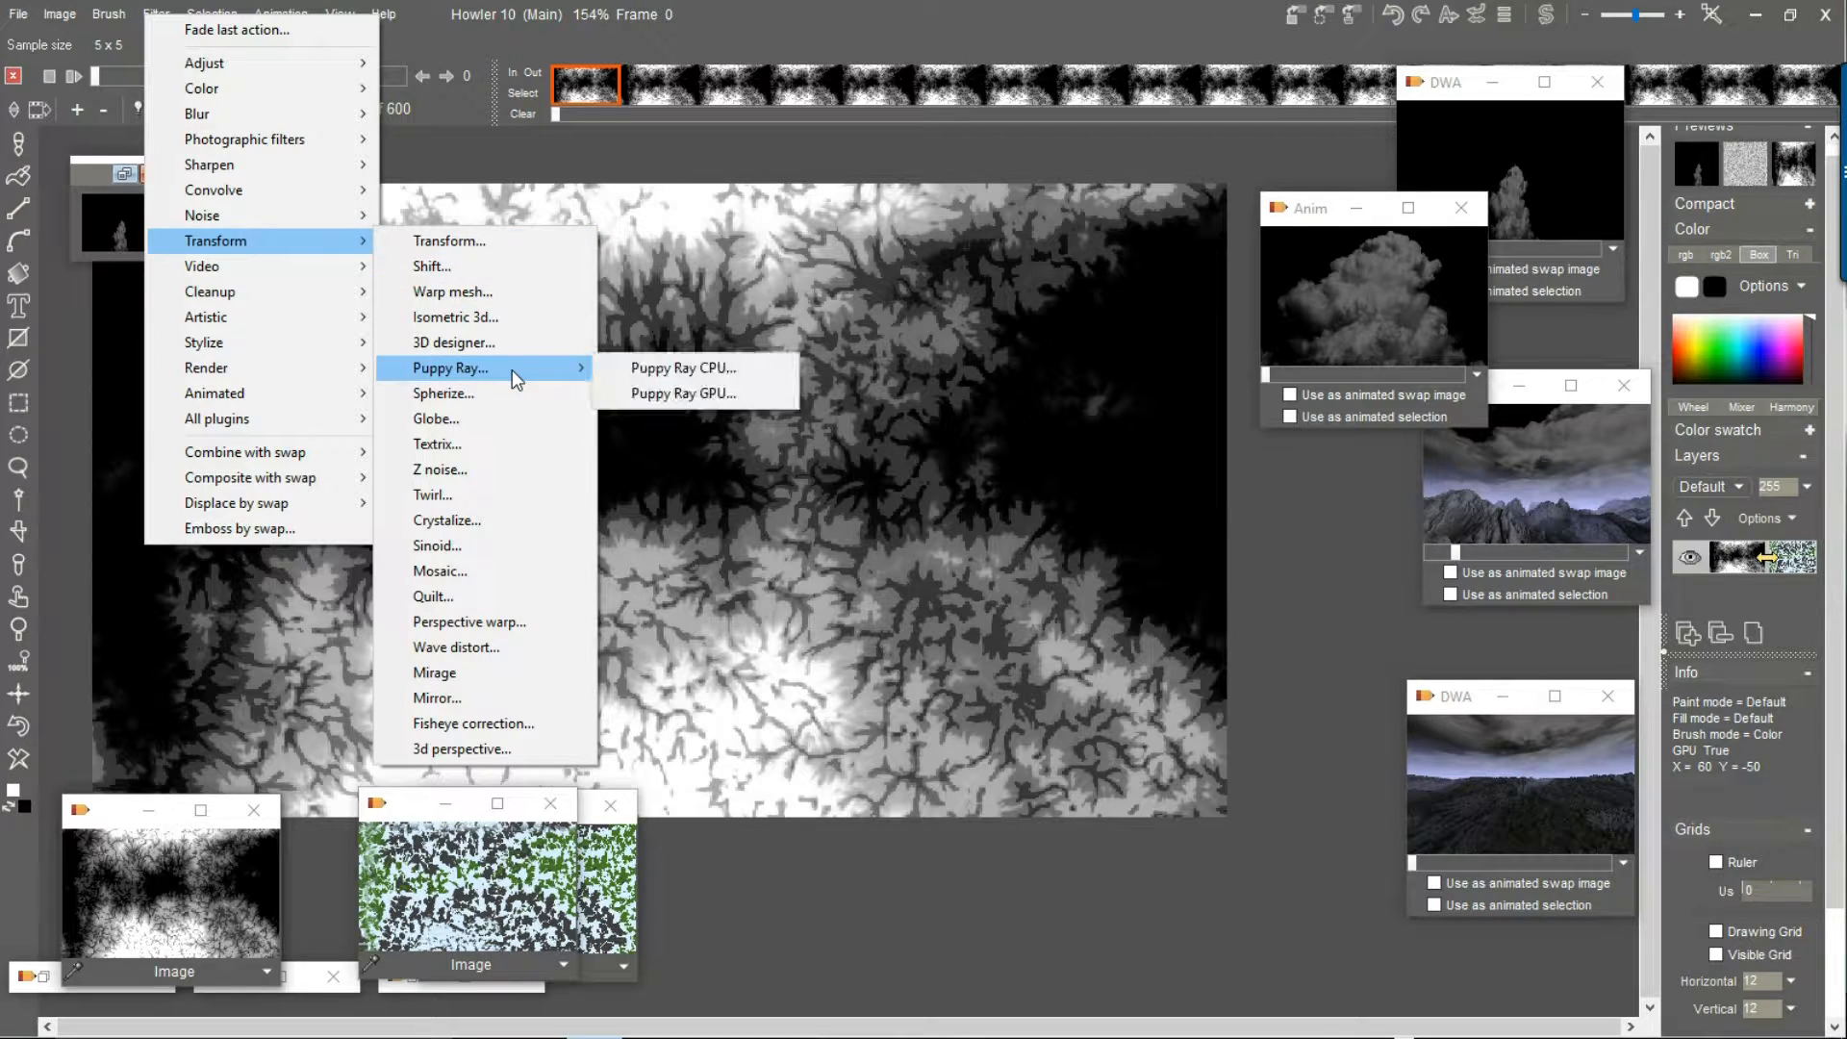
left_click(664, 393)
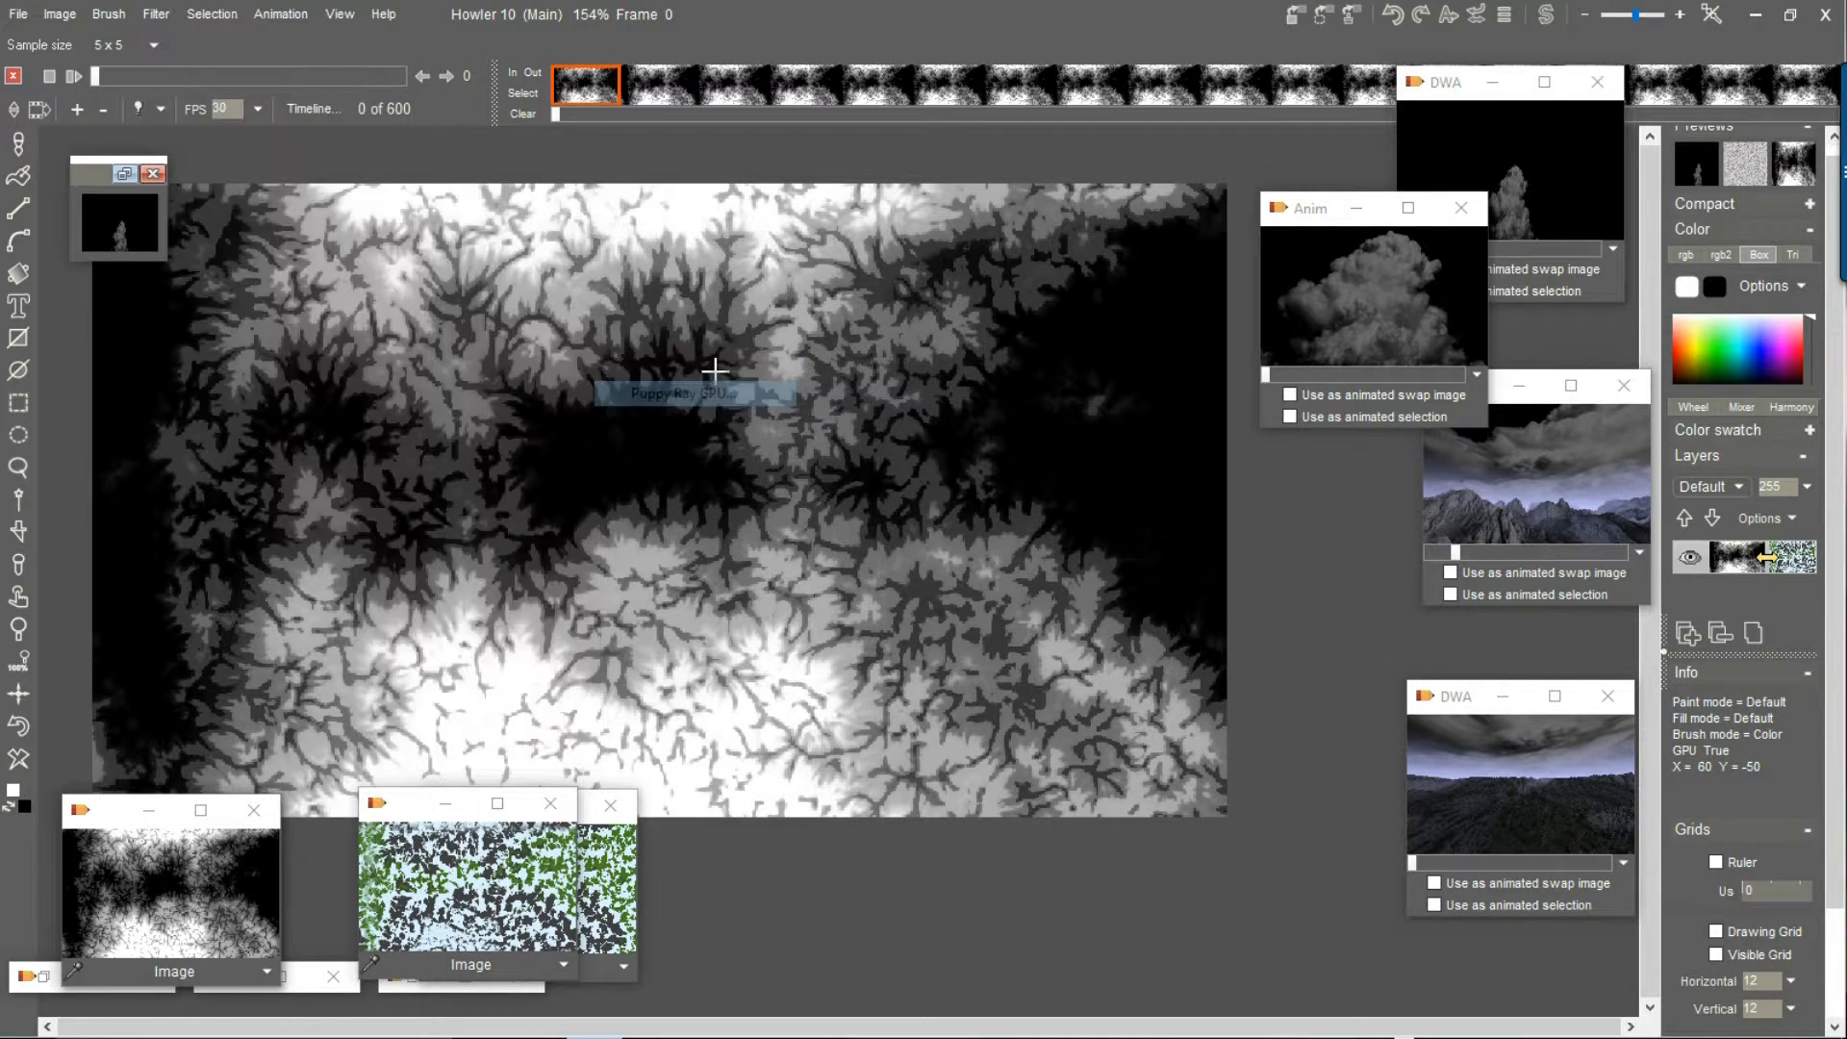
left_click_drag(863, 243, 279, 382)
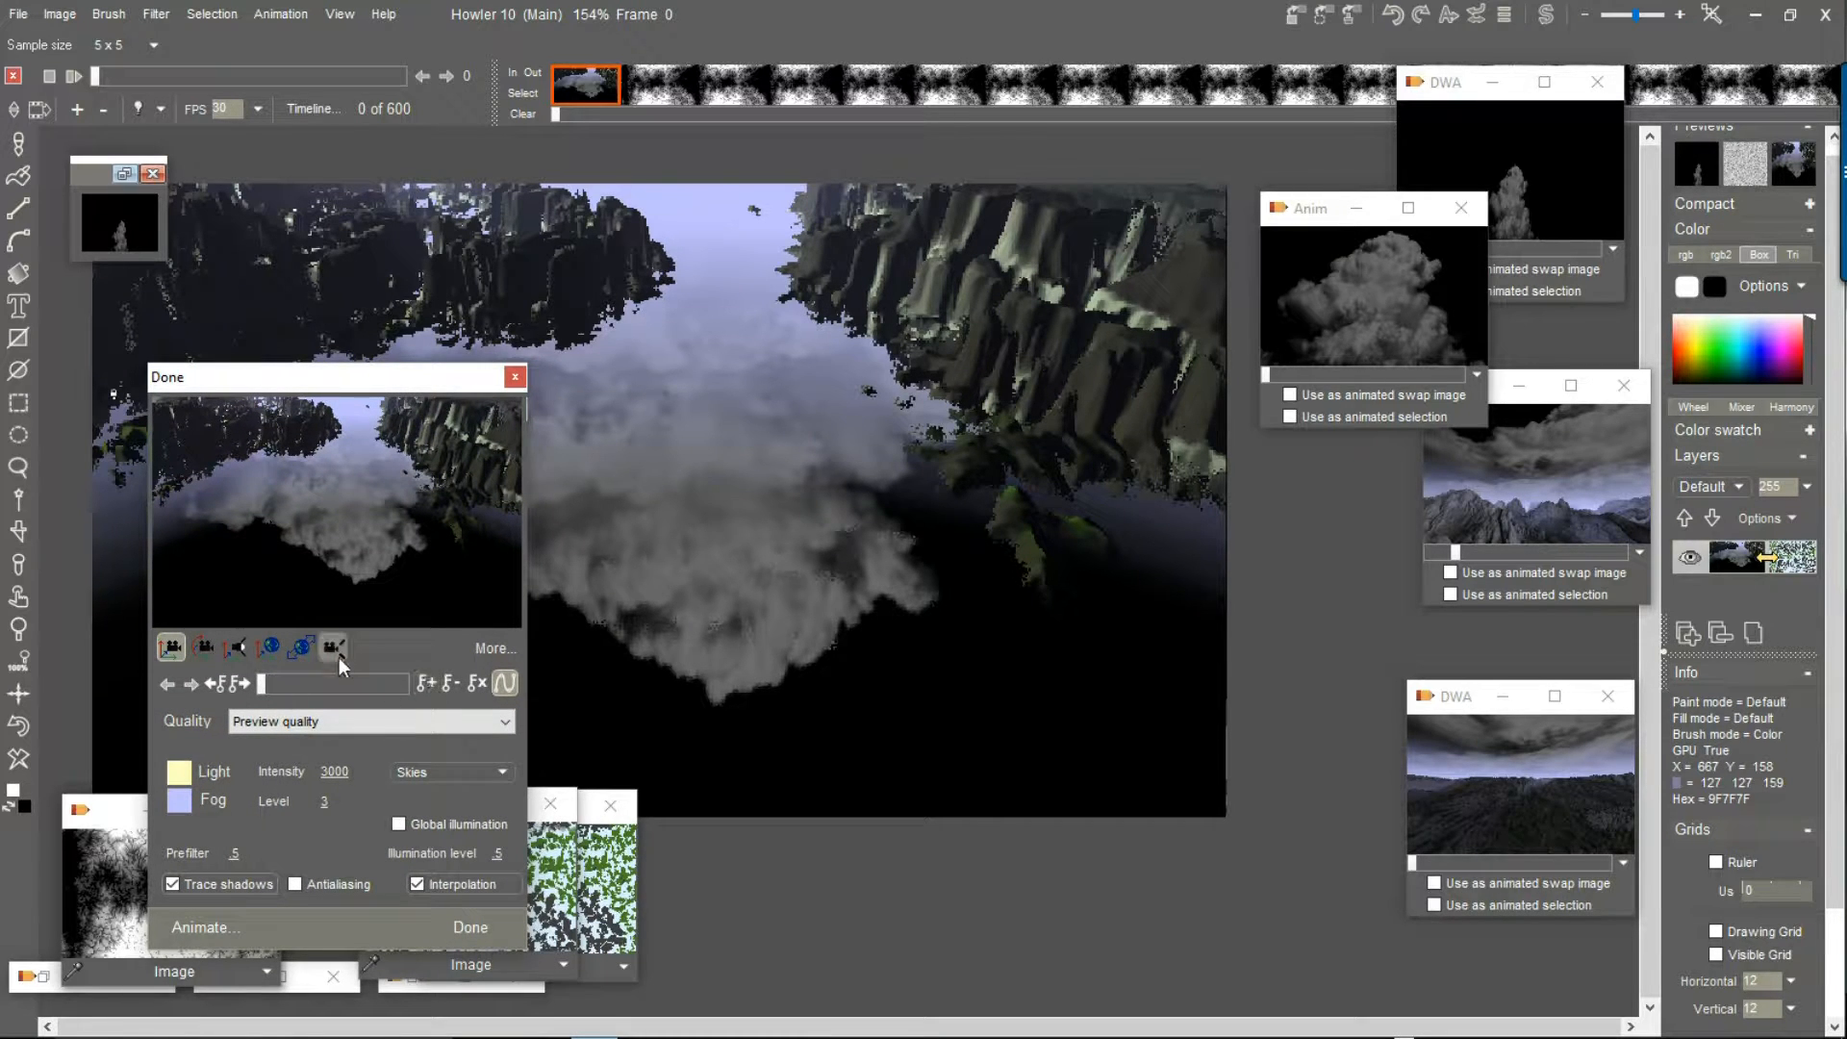
left_click(478, 682)
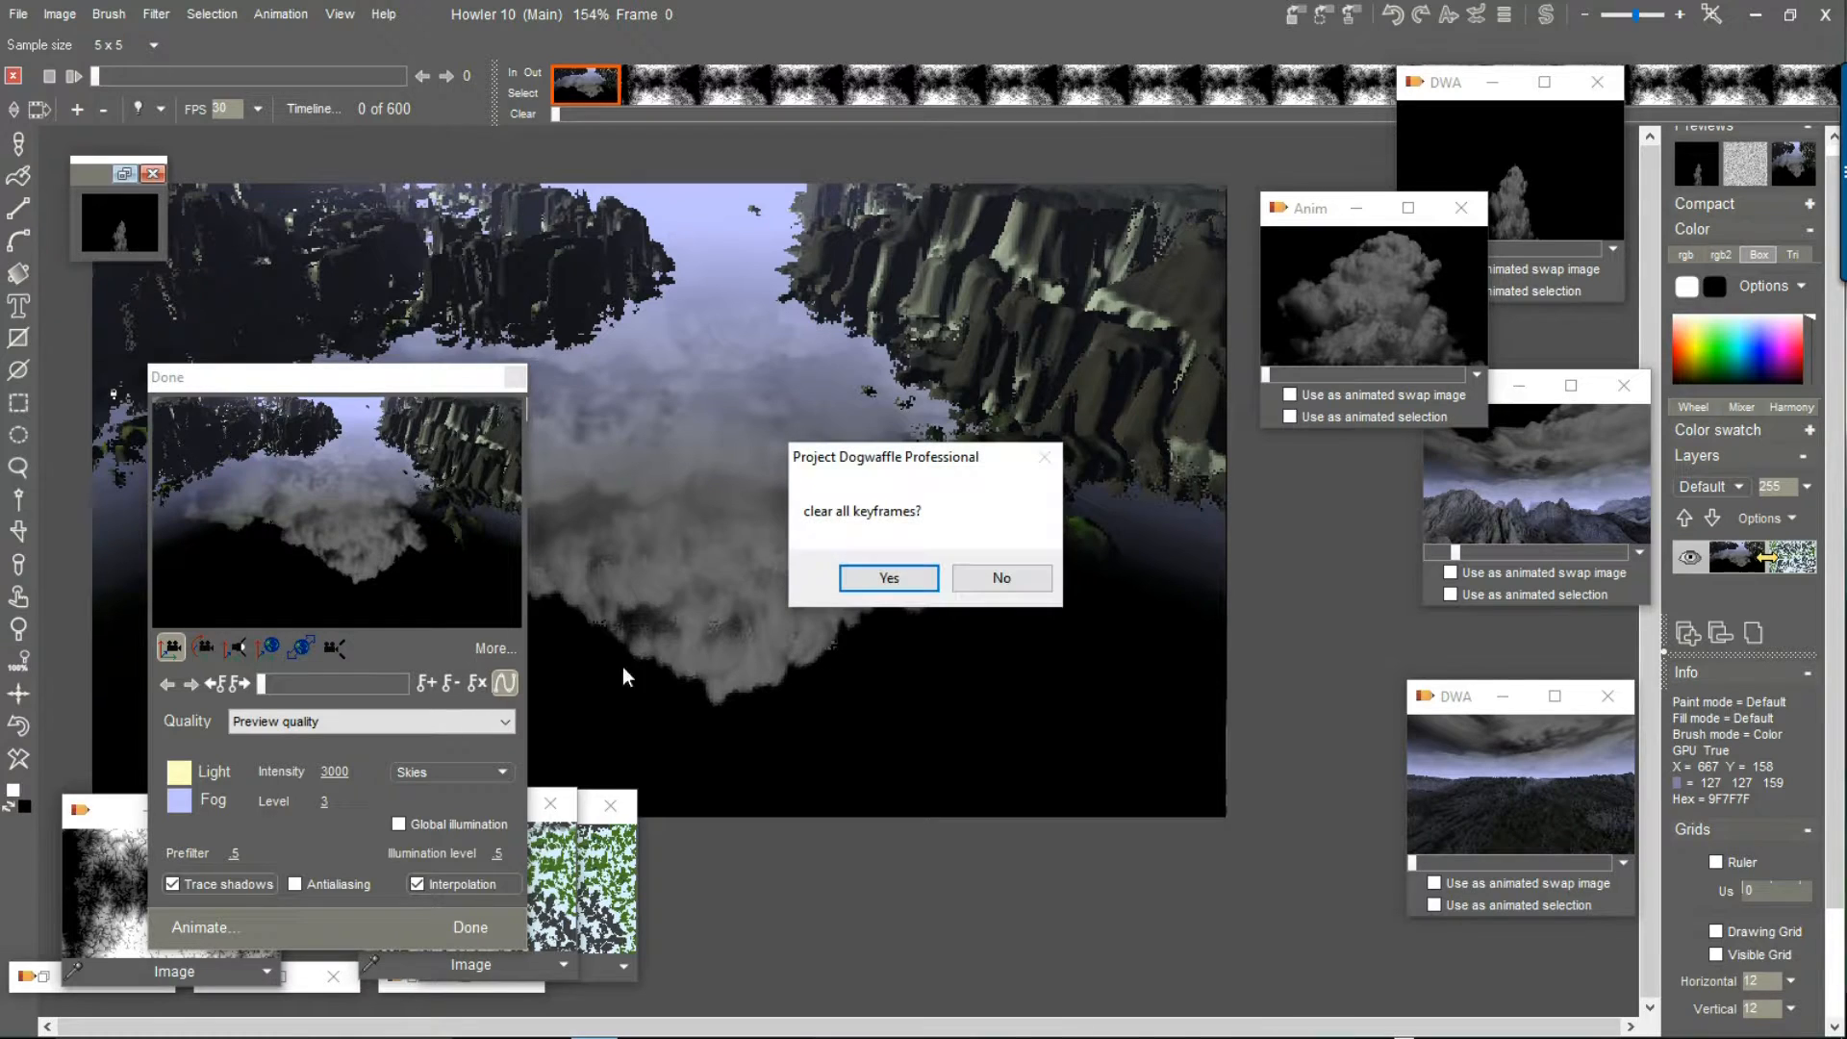
left_click(881, 576)
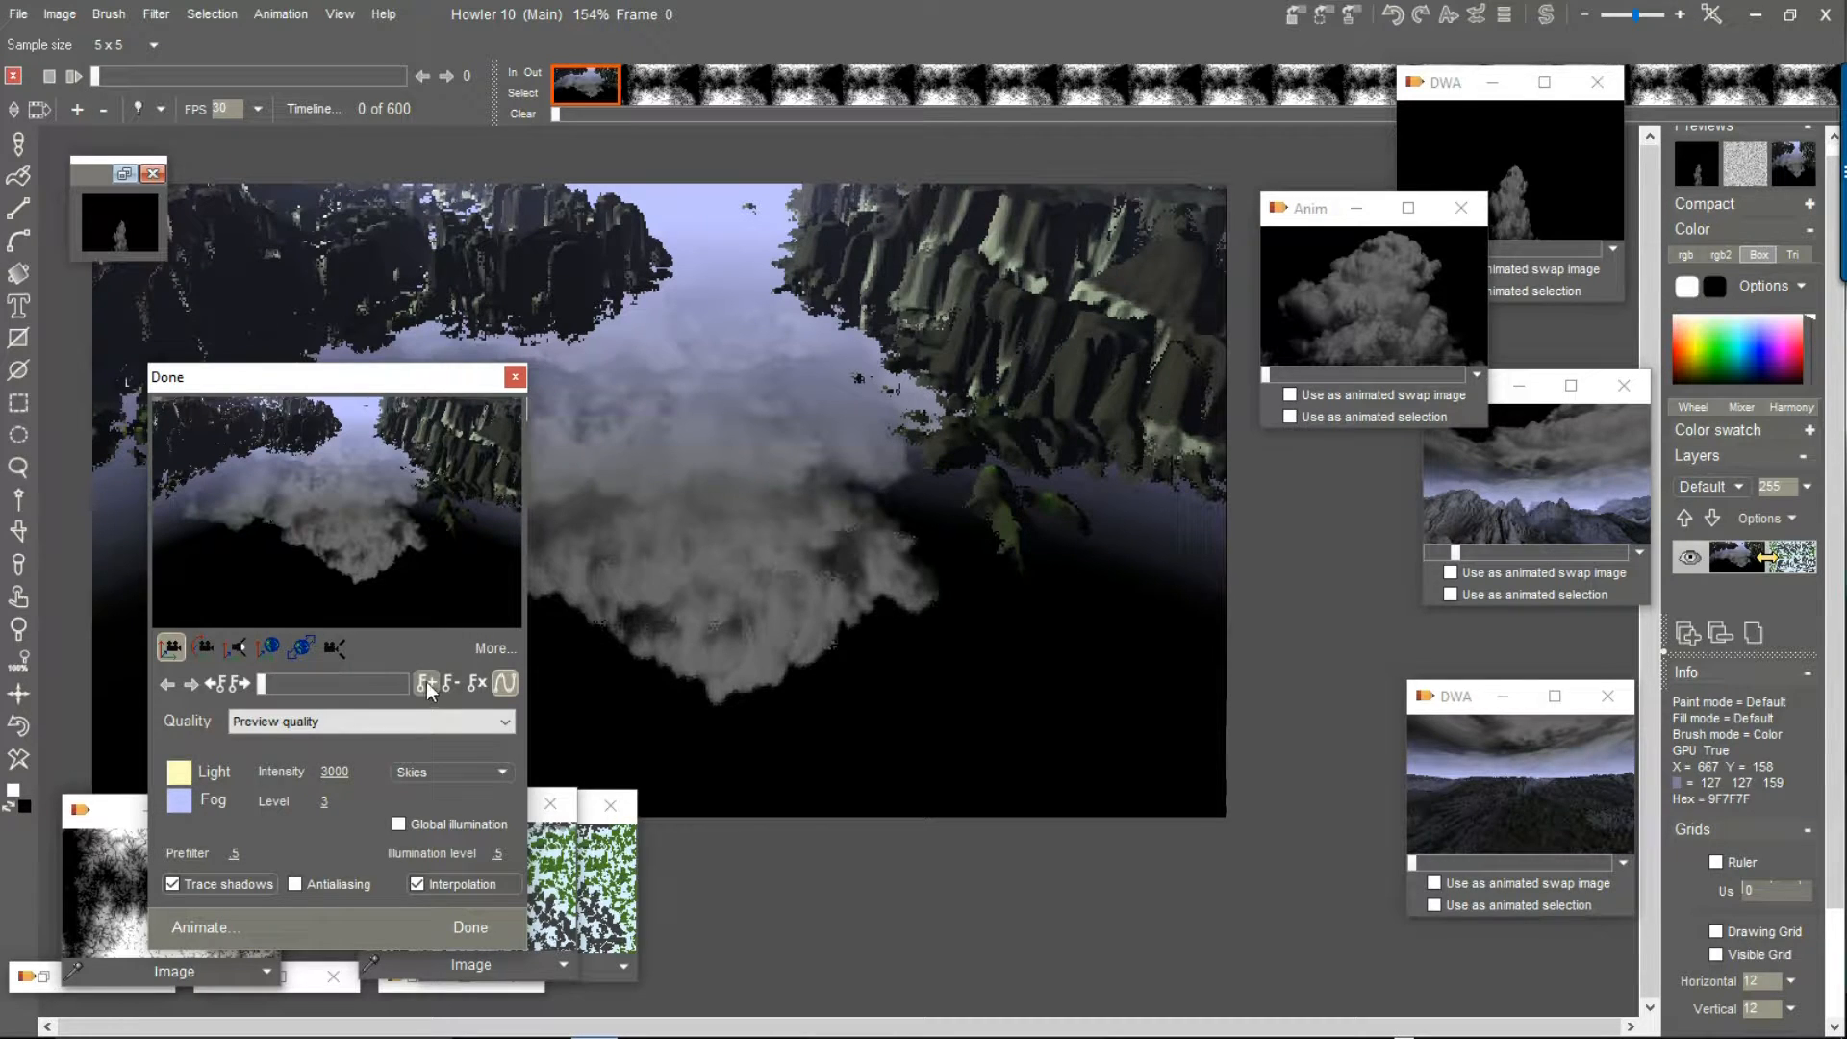
At frame 220, move the camera closer to the cliffs and tilt it up toward the cloudy horizon
left_click(284, 683)
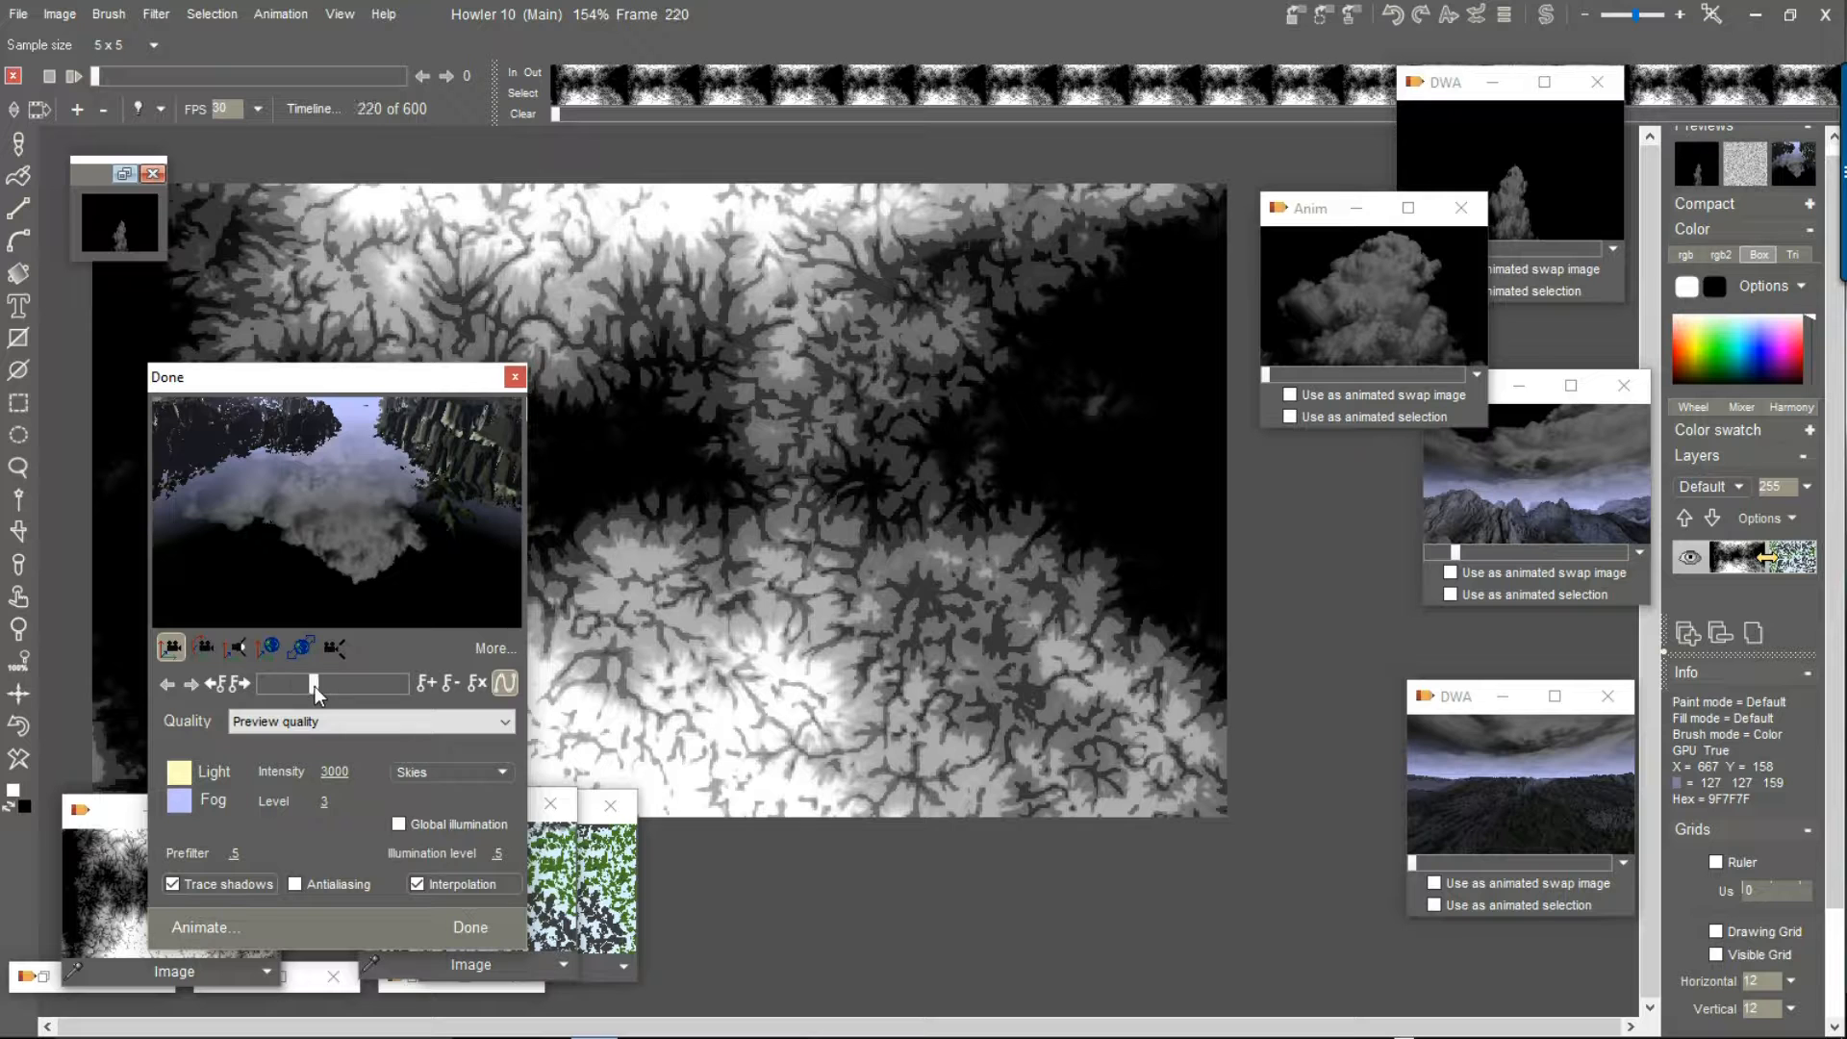
left_click_drag(337, 454, 227, 667)
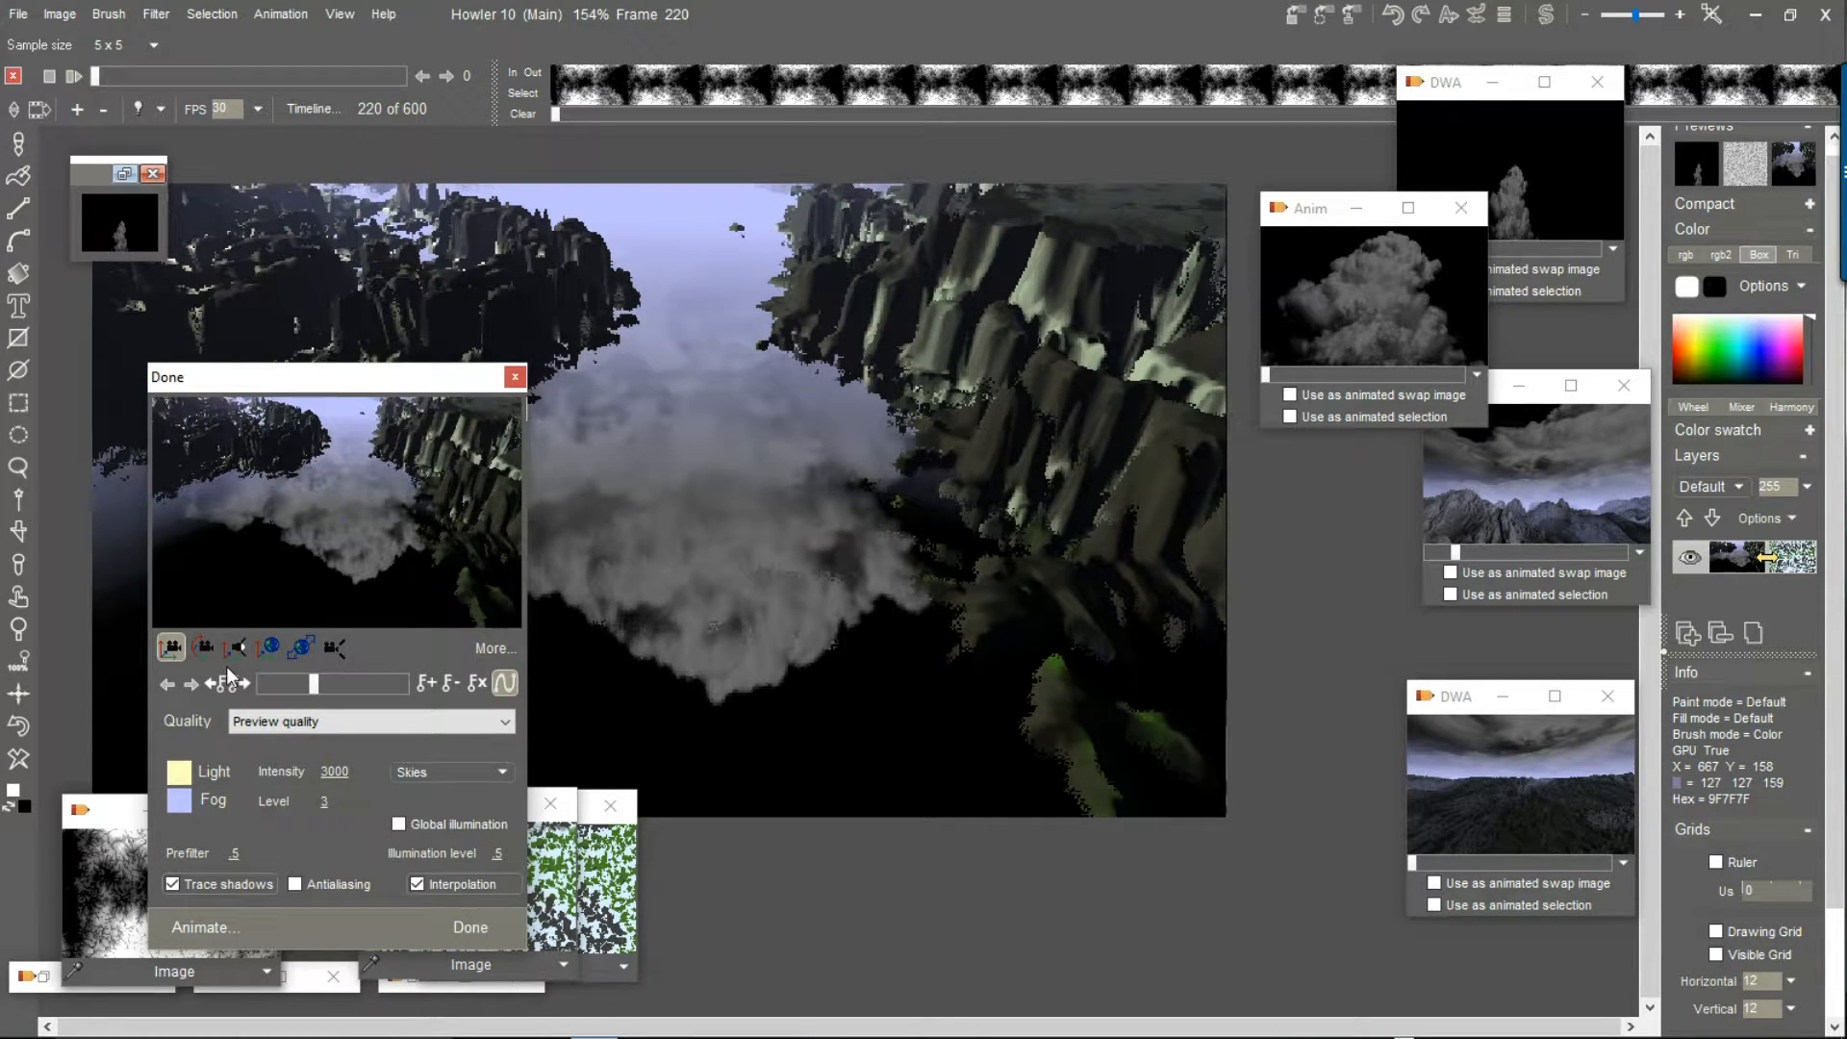
left_click(203, 646)
left_click_drag(333, 491, 344, 714)
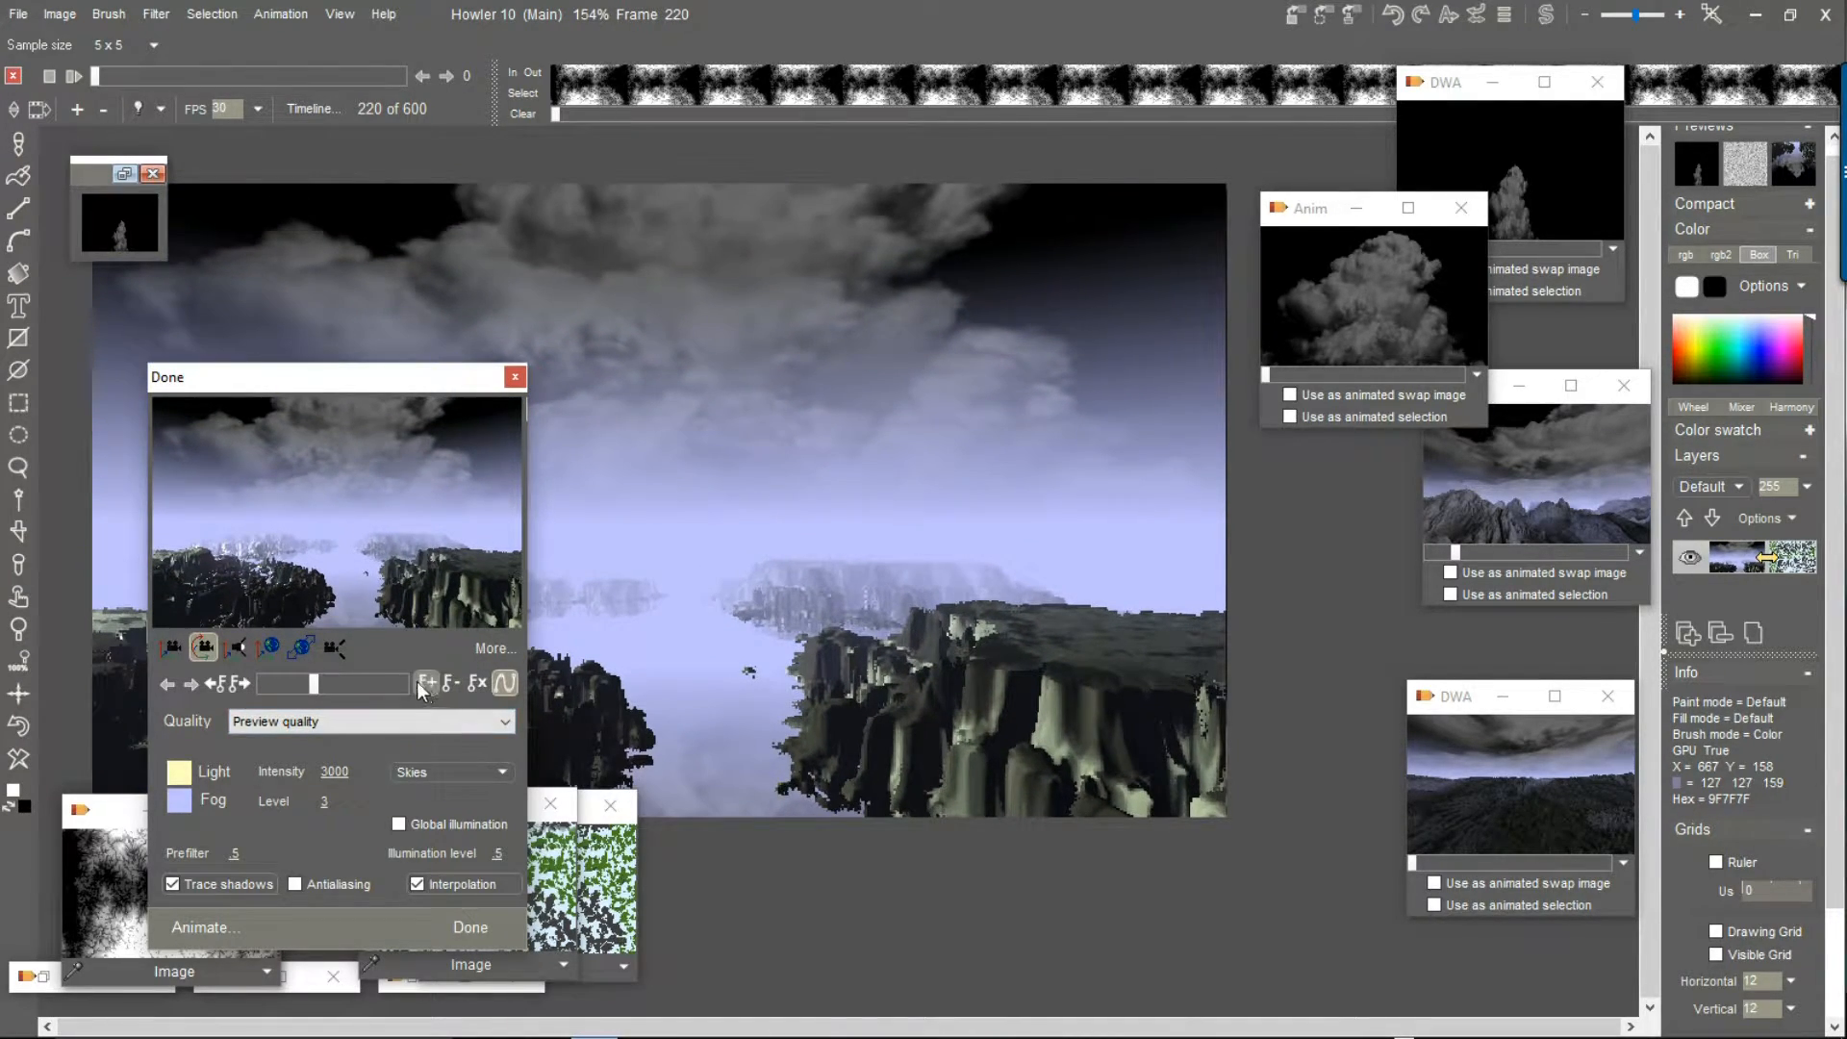
At frame 335, shift the camera slightly and adjust the terrain so more cliffs line the water channel
left_click(342, 680)
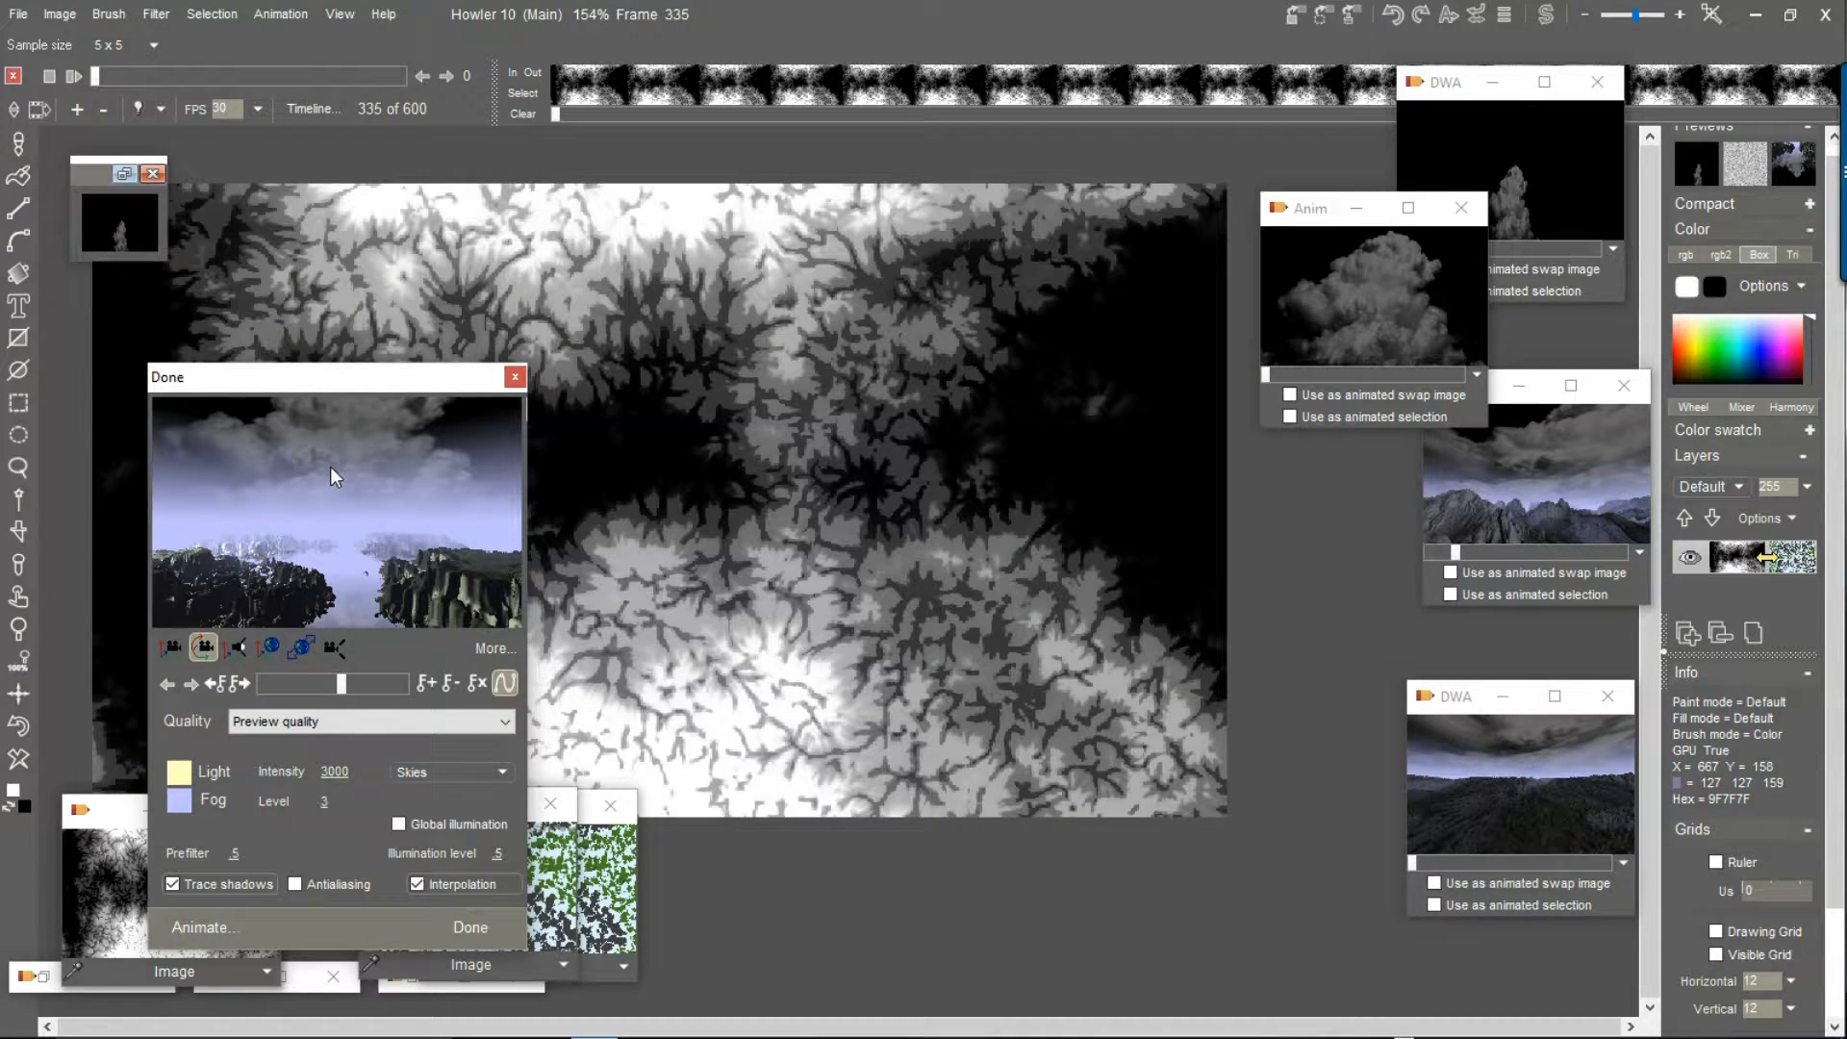
left_click(170, 647)
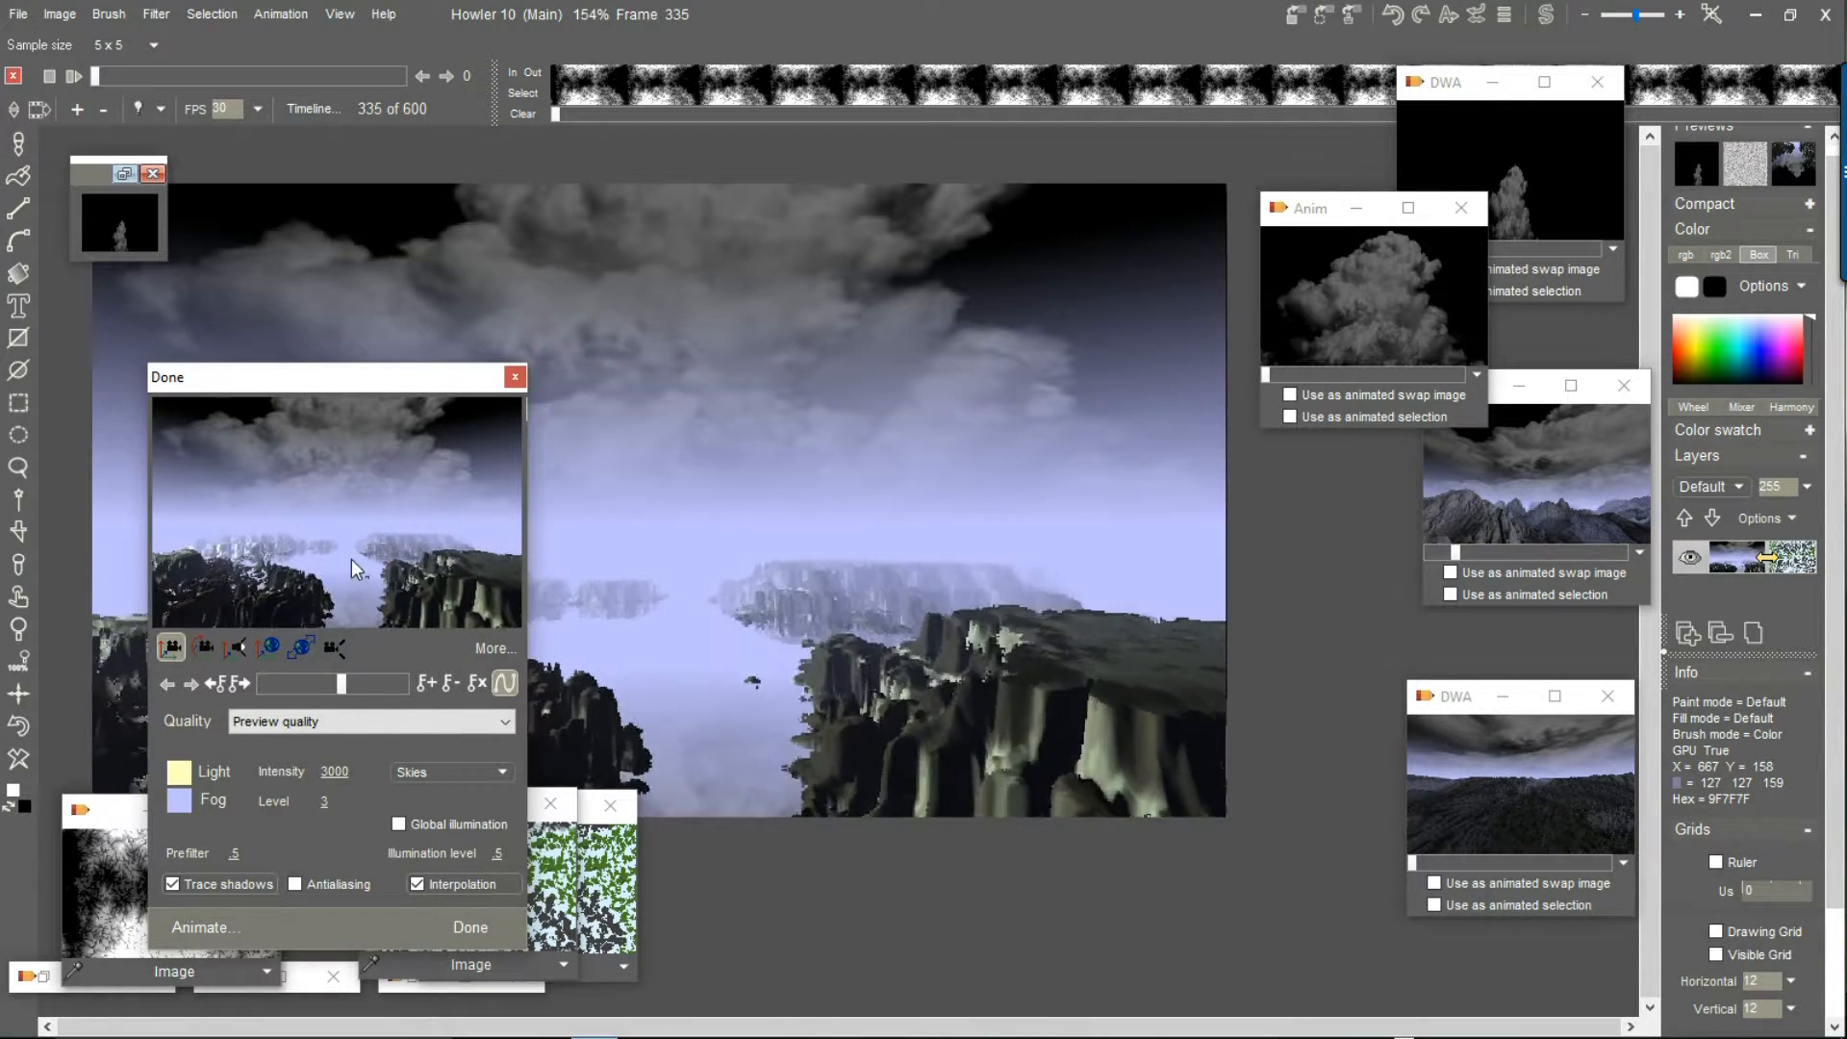
left_click(270, 646)
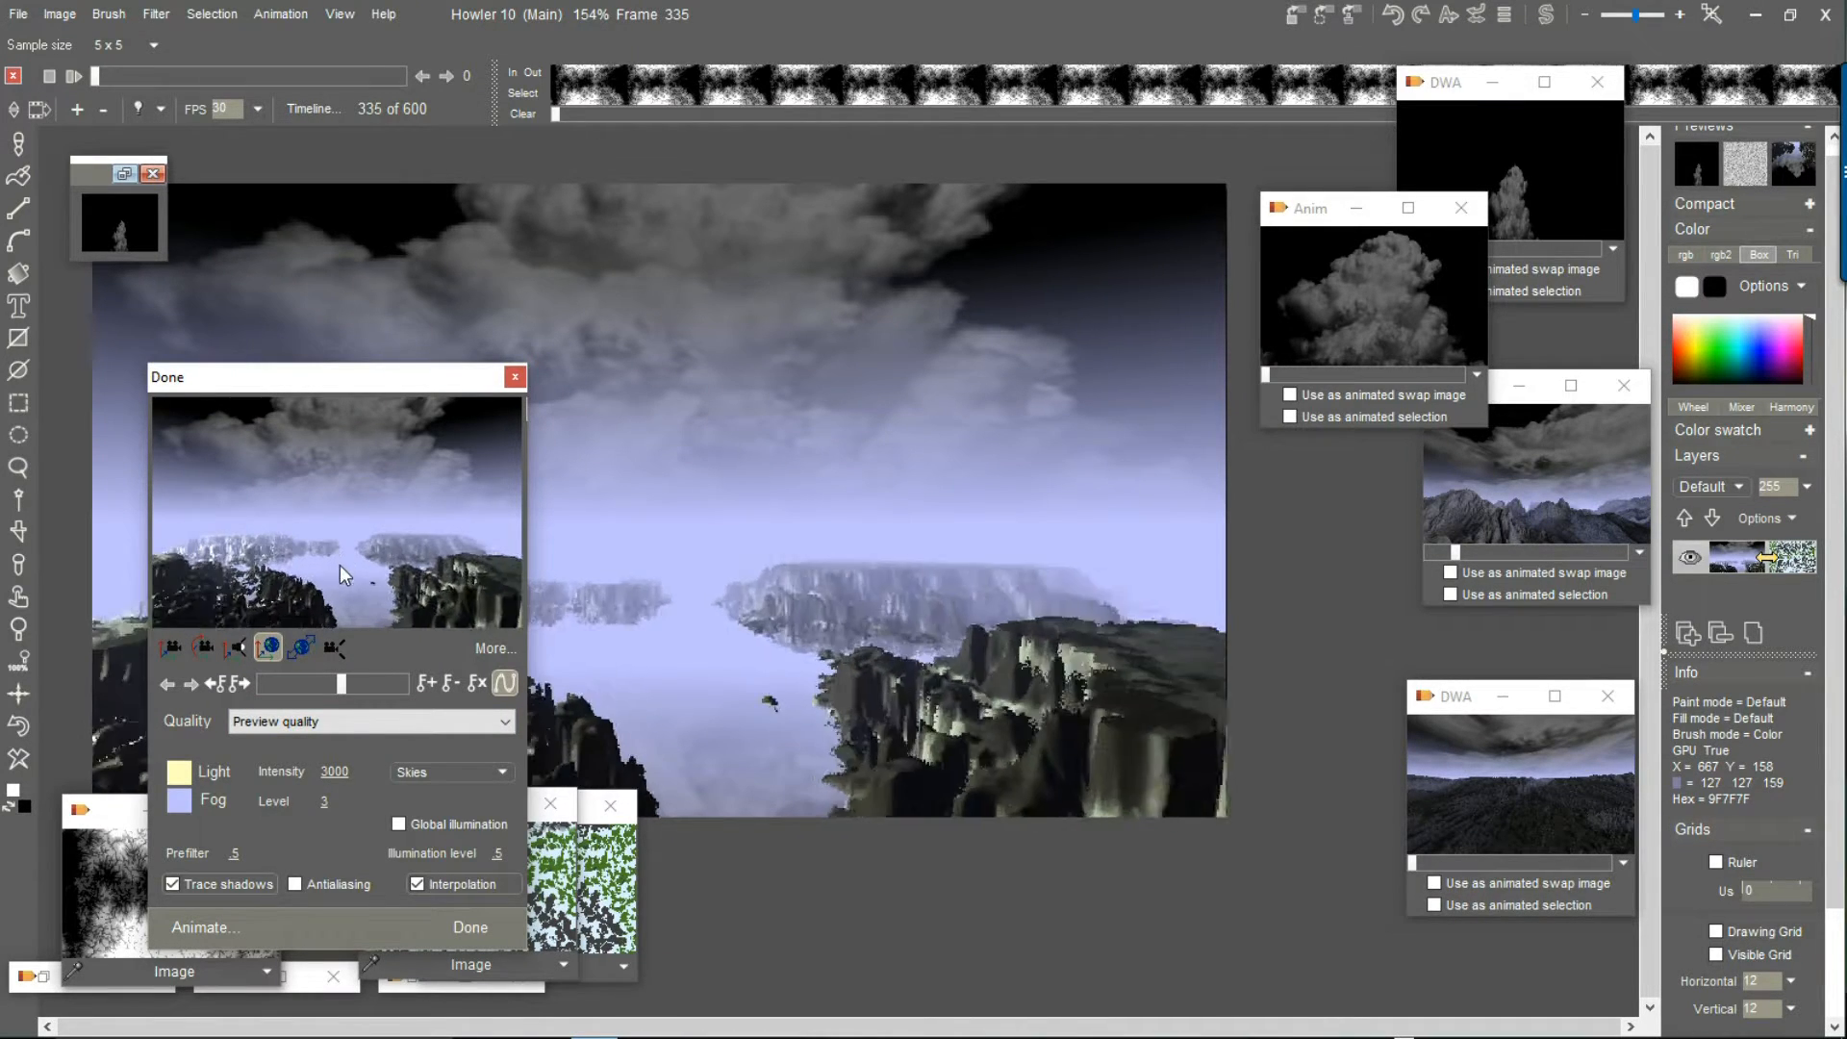
left_click_drag(345, 582, 343, 542)
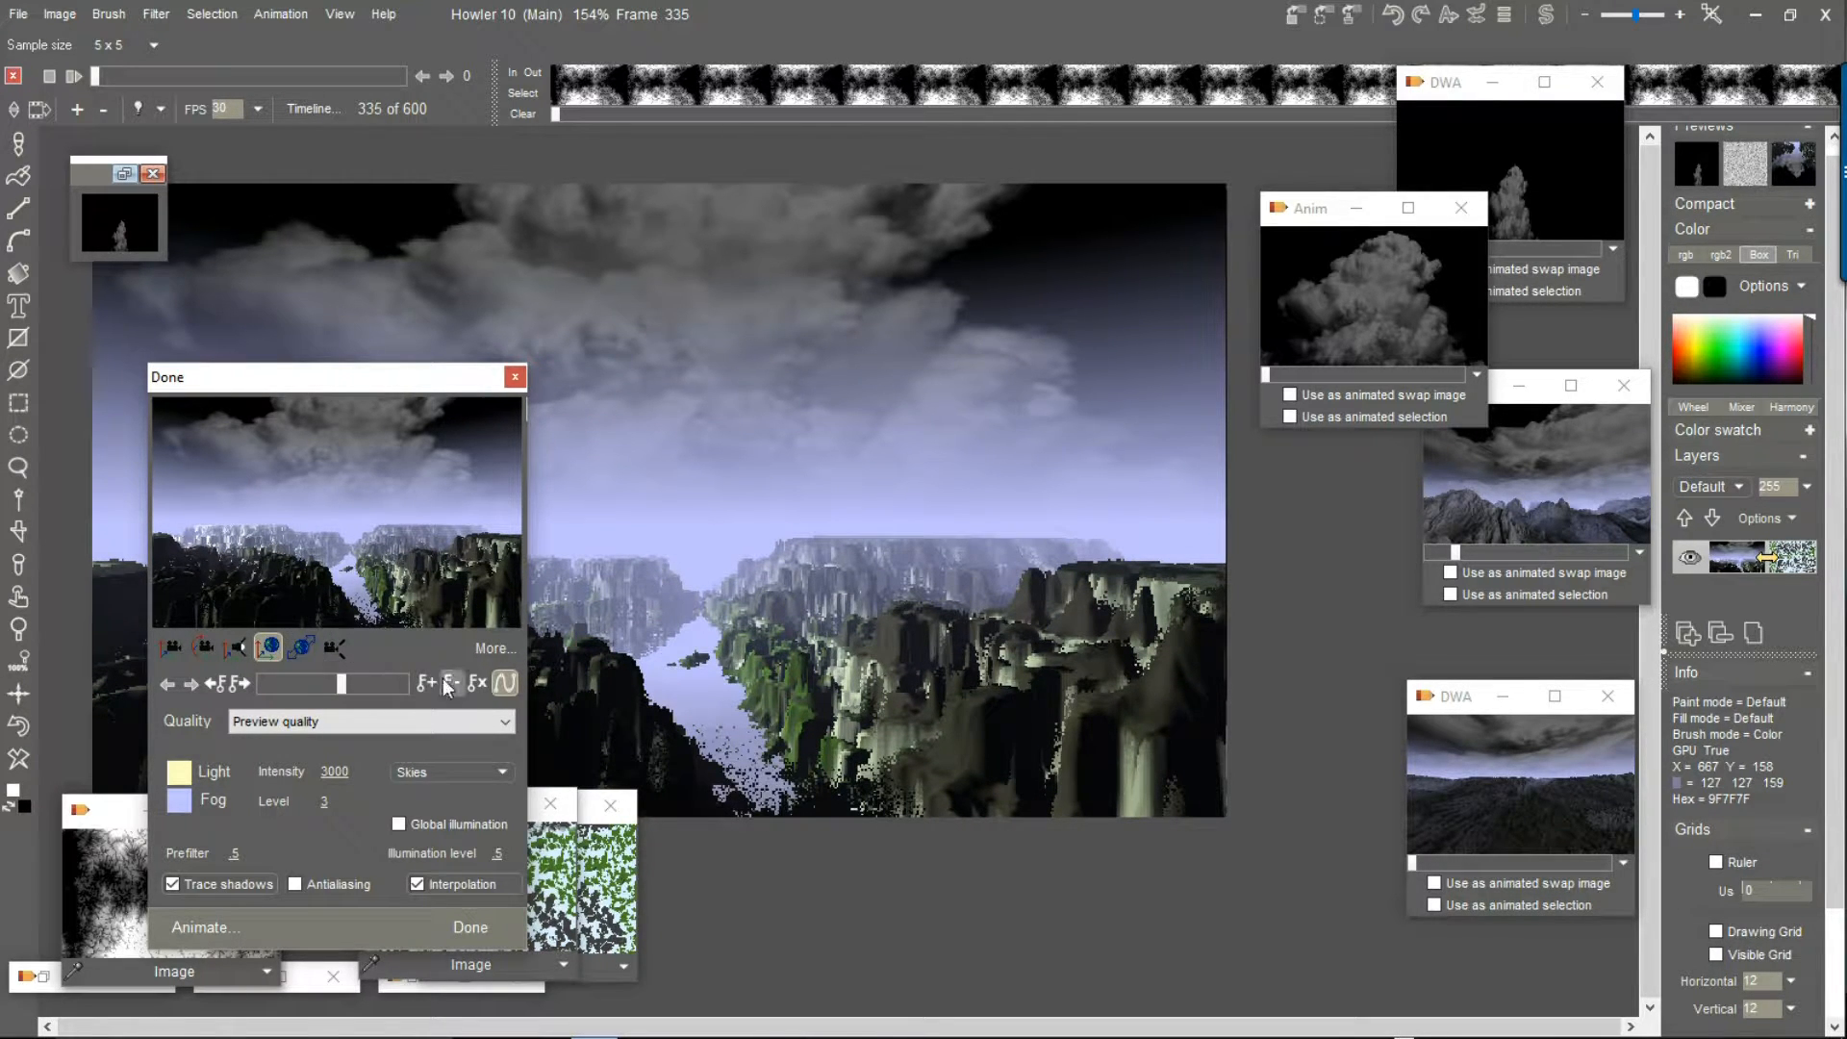
At frame 469, reposition the camera over the canyon and adjust the terrain so the cliffs tower on both sides
left_click(373, 680)
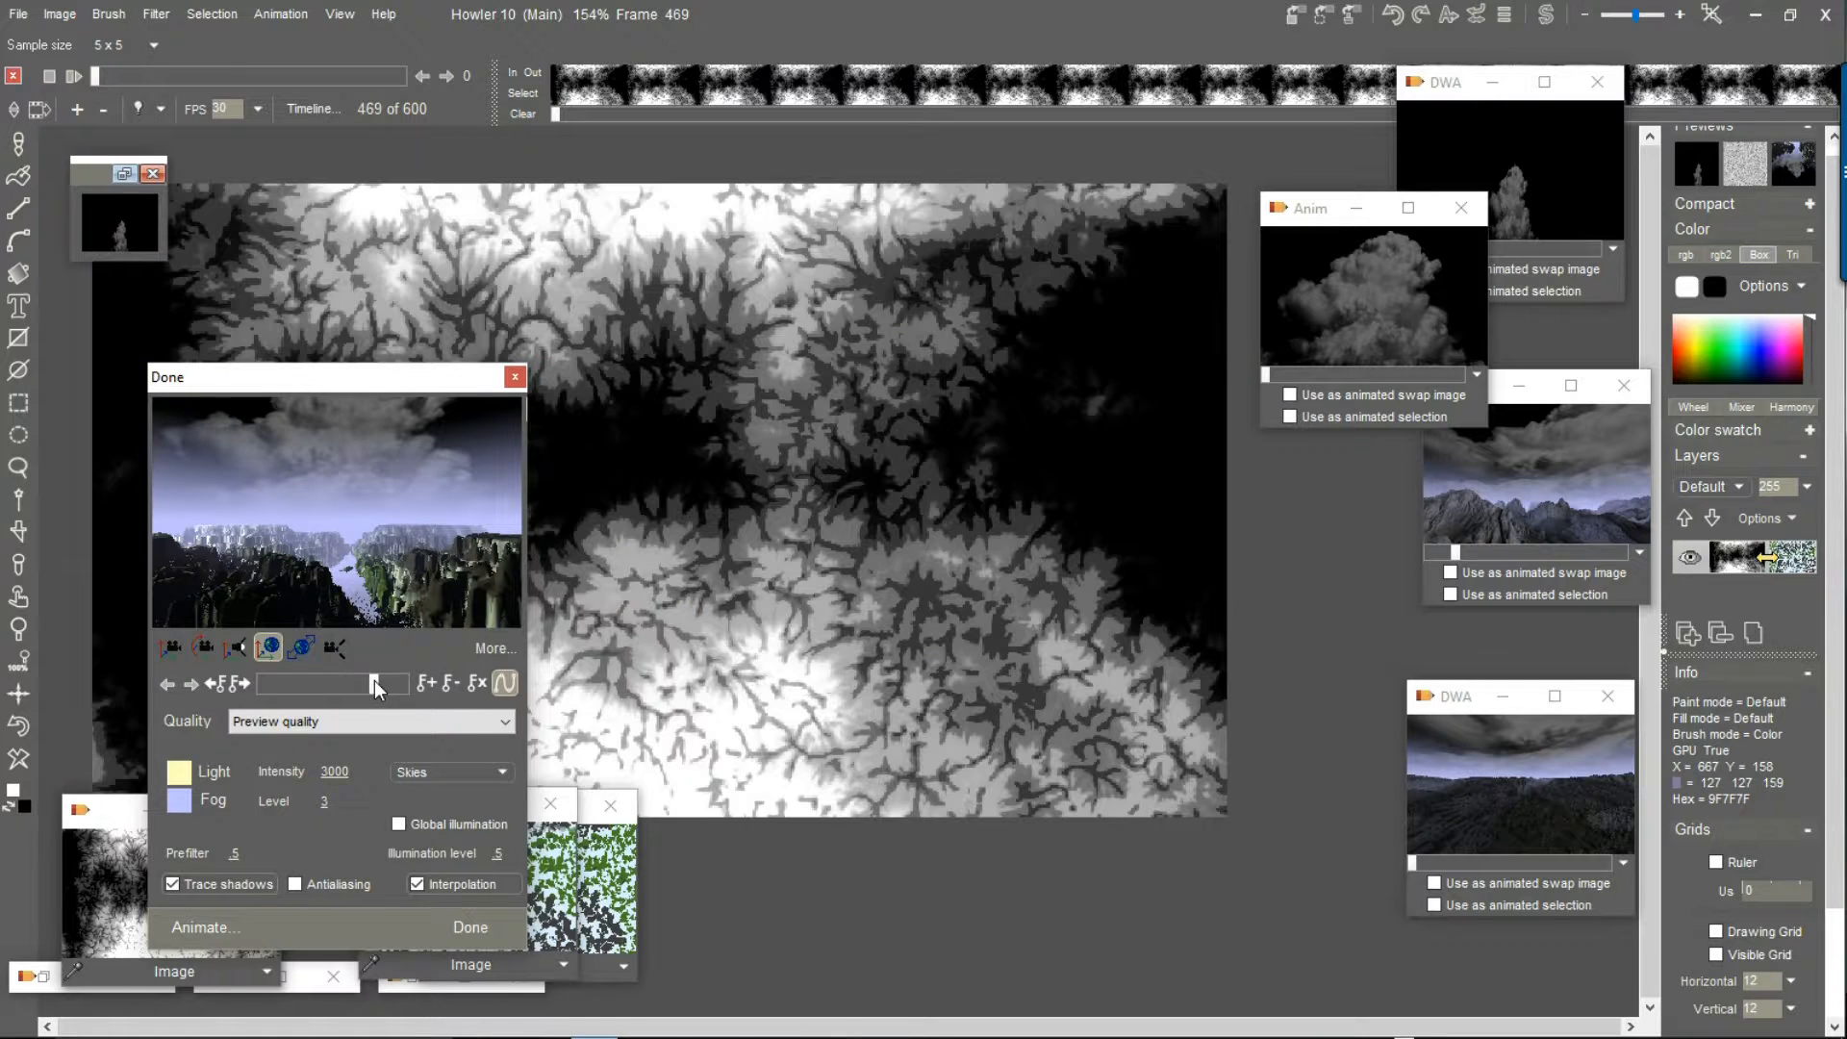
left_click_drag(329, 551, 300, 674)
left_click(175, 648)
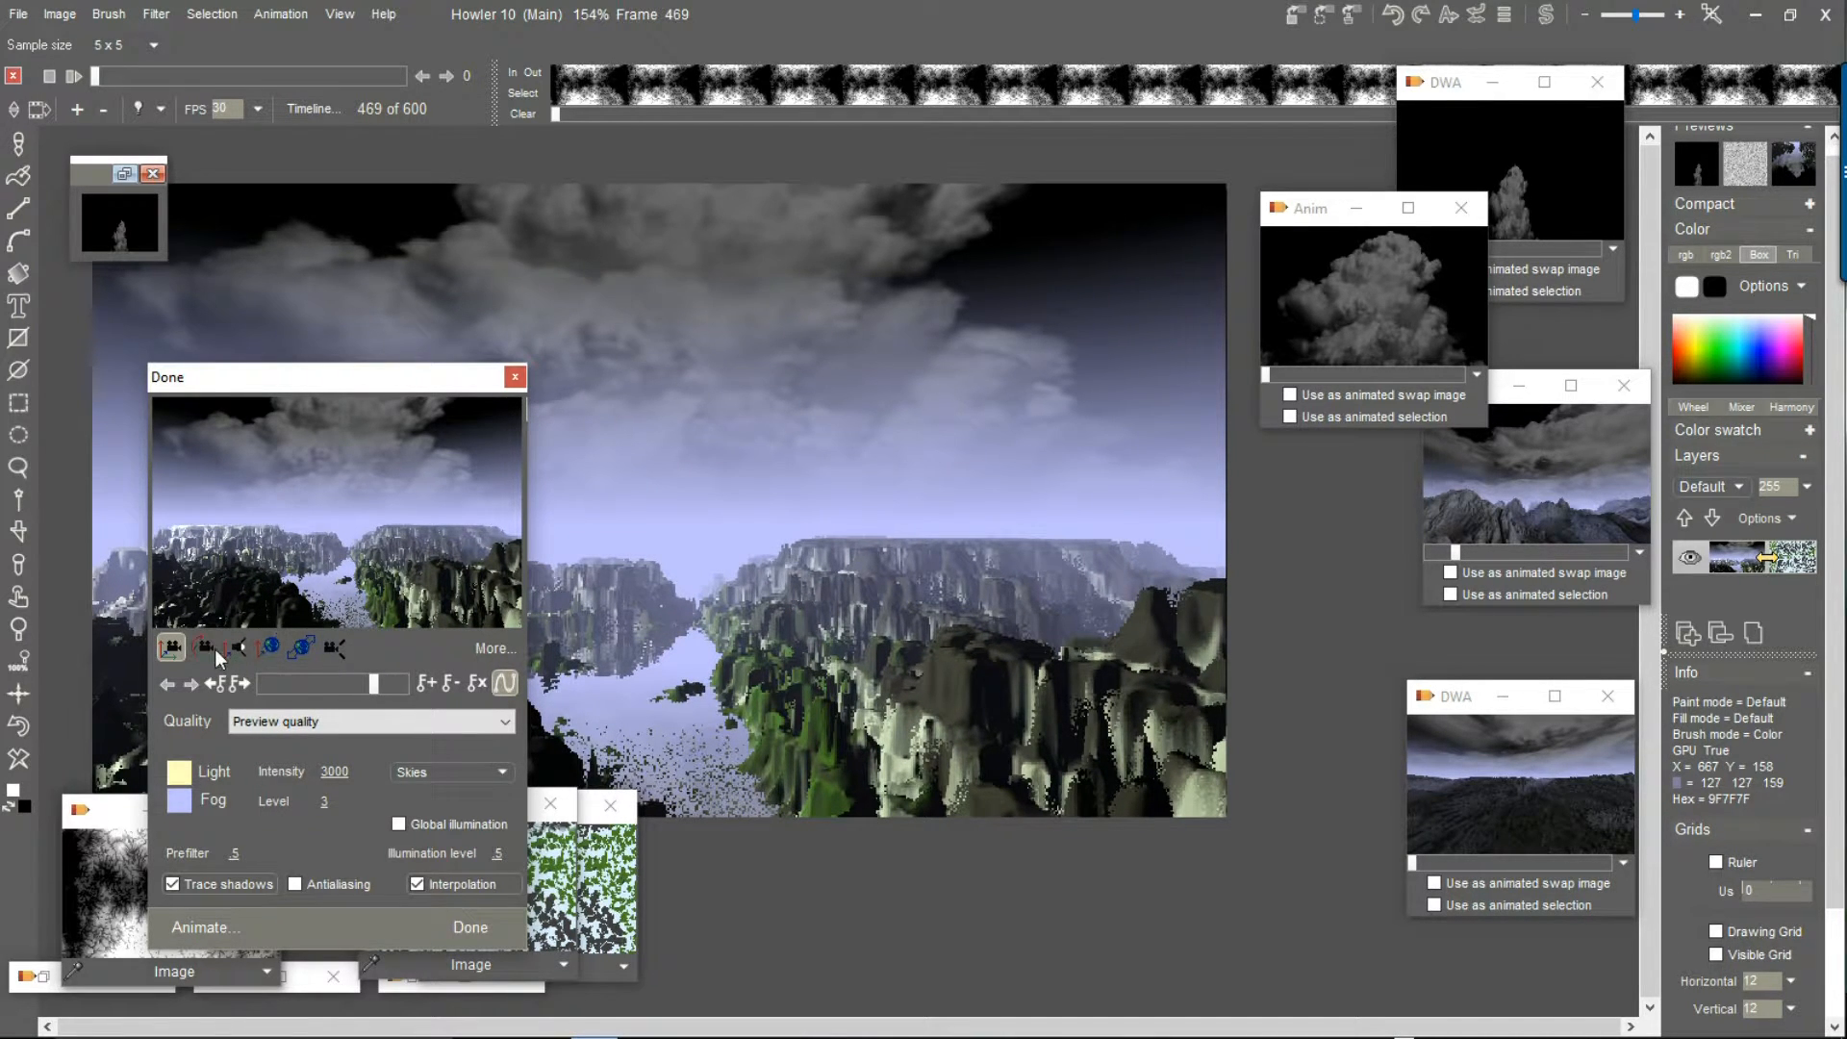
left_click(300, 644)
left_click_drag(395, 579, 438, 489)
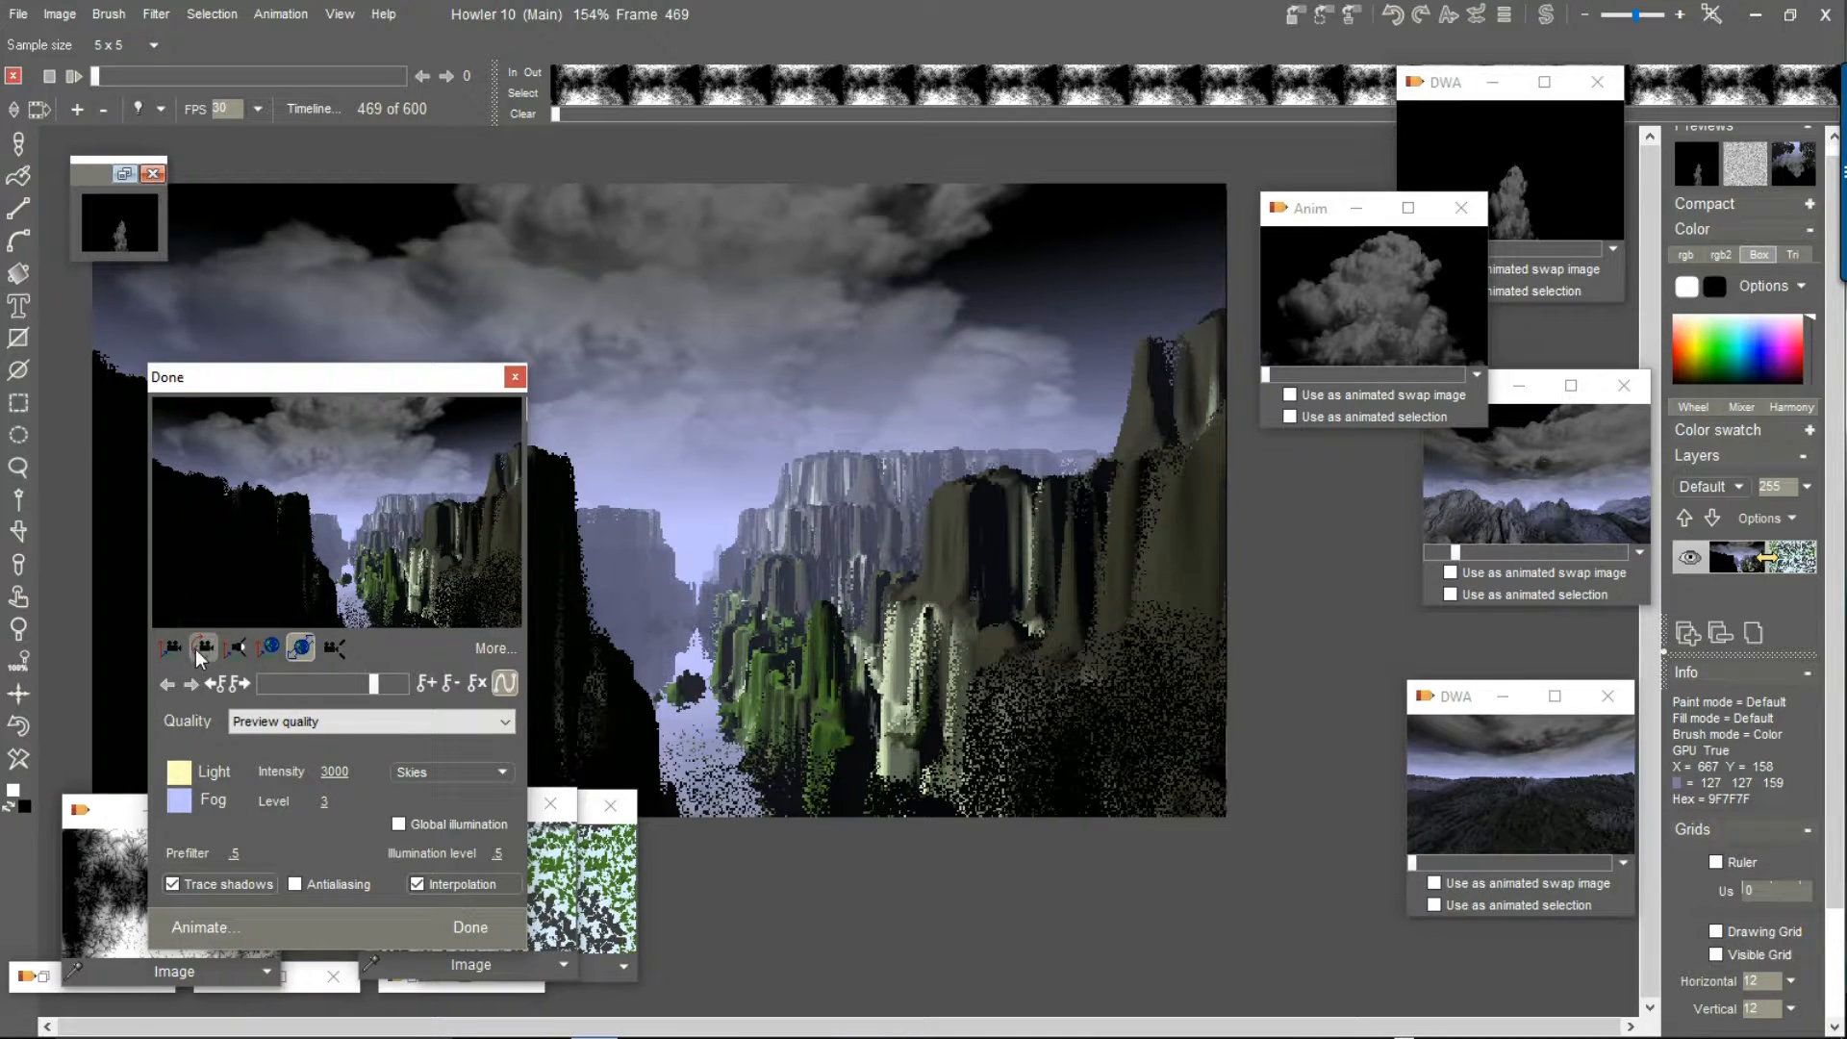
left_click(167, 650)
left_click_drag(302, 524, 343, 566)
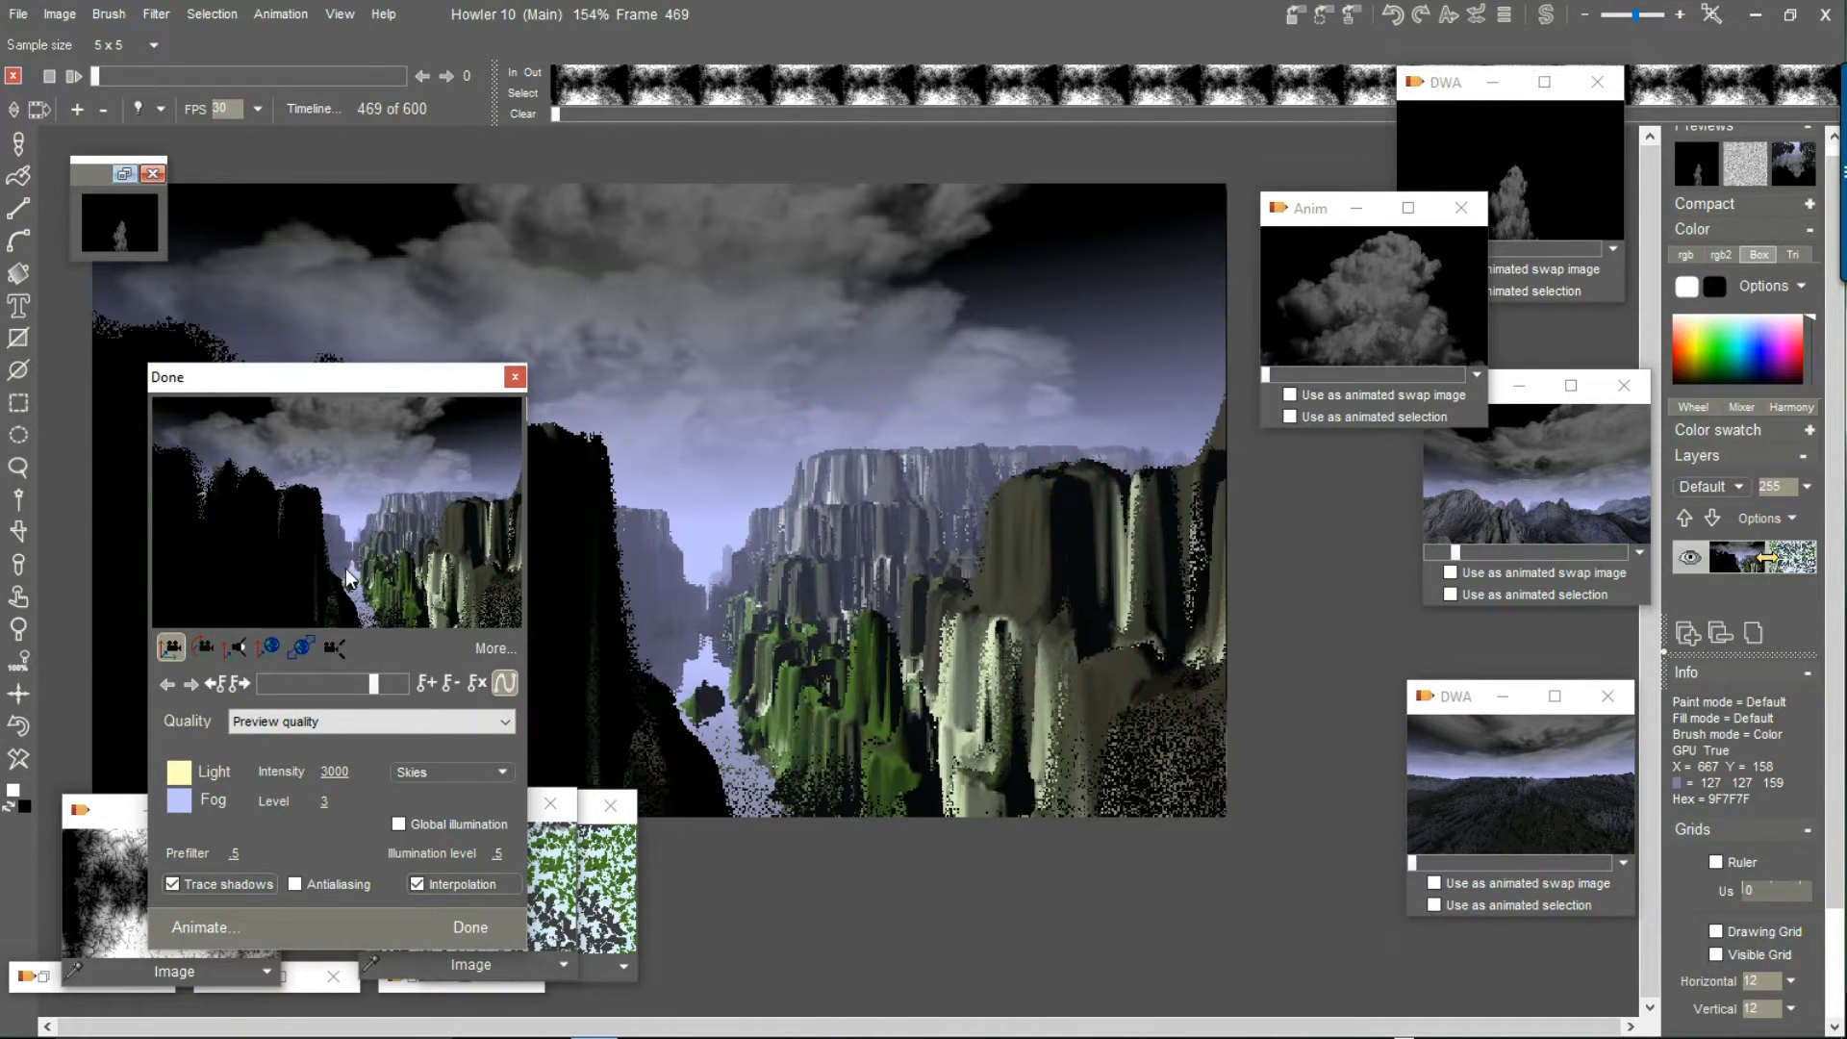
Enable Global illumination and, at frame 599, move the camera low over the water between the canyon walls
left_click(429, 824)
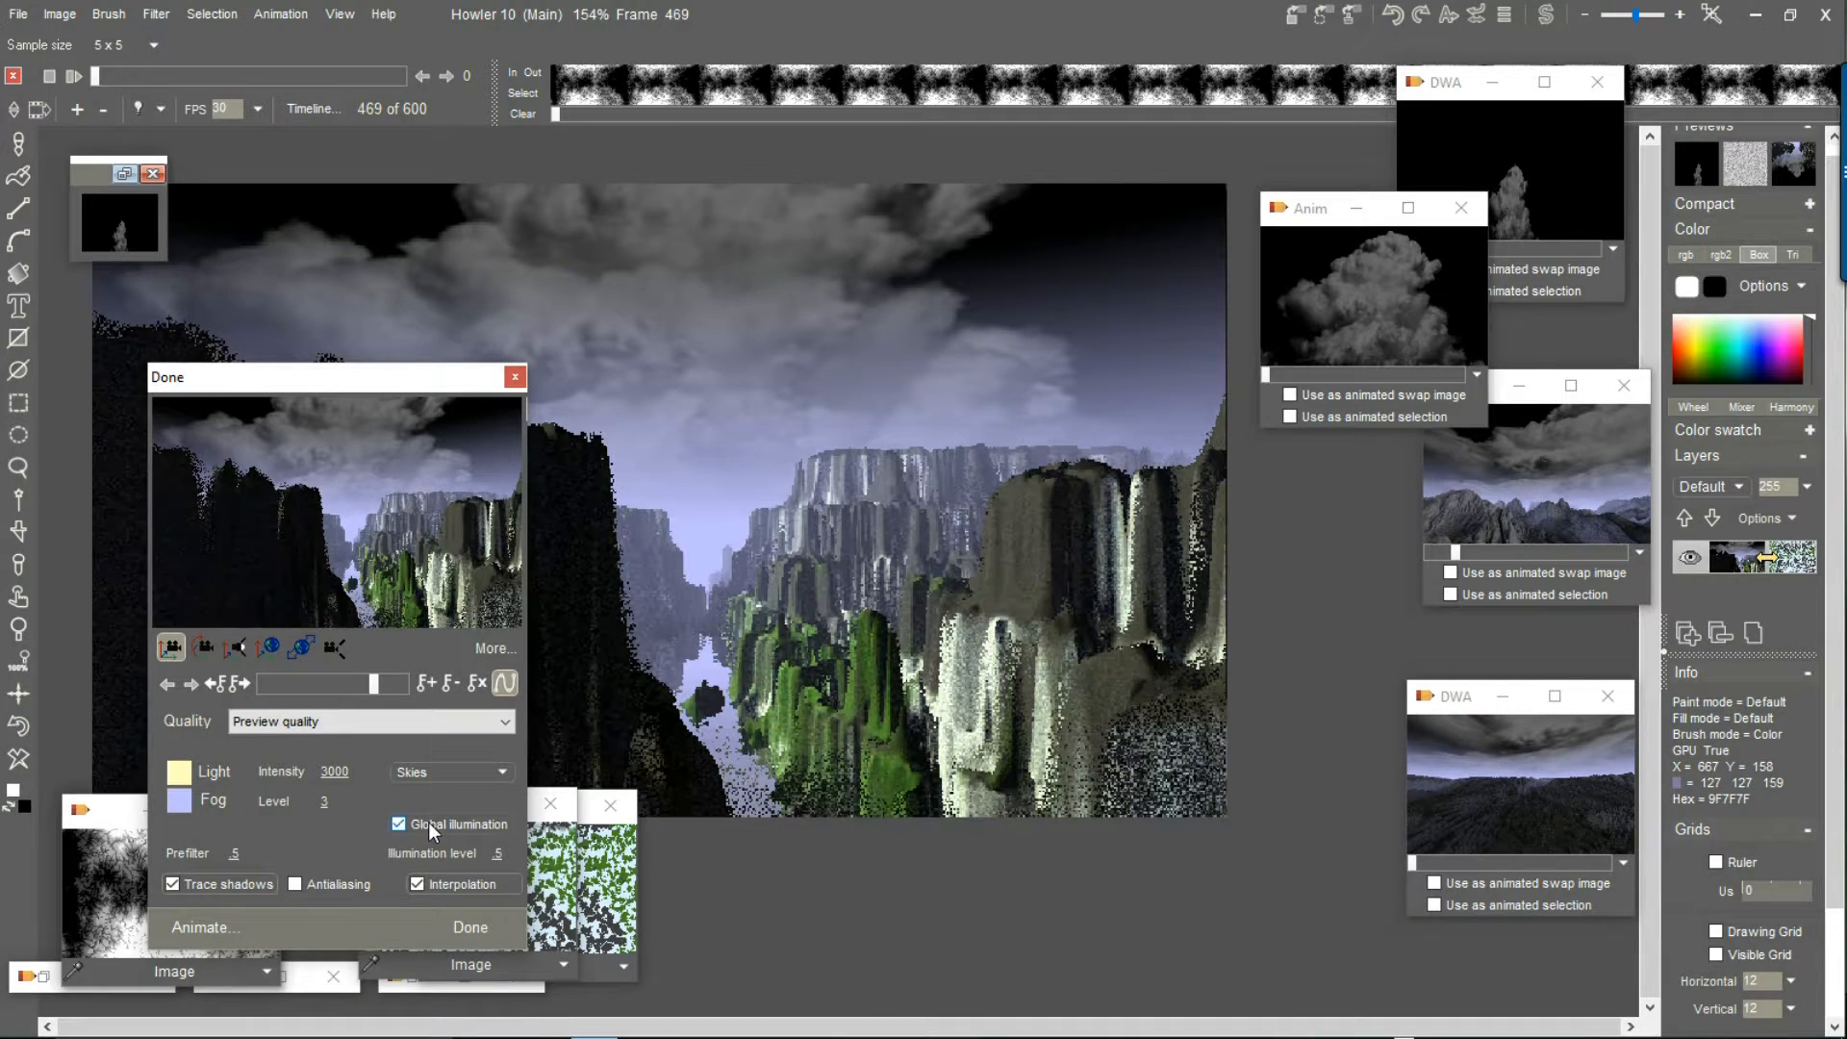
left_click(400, 687)
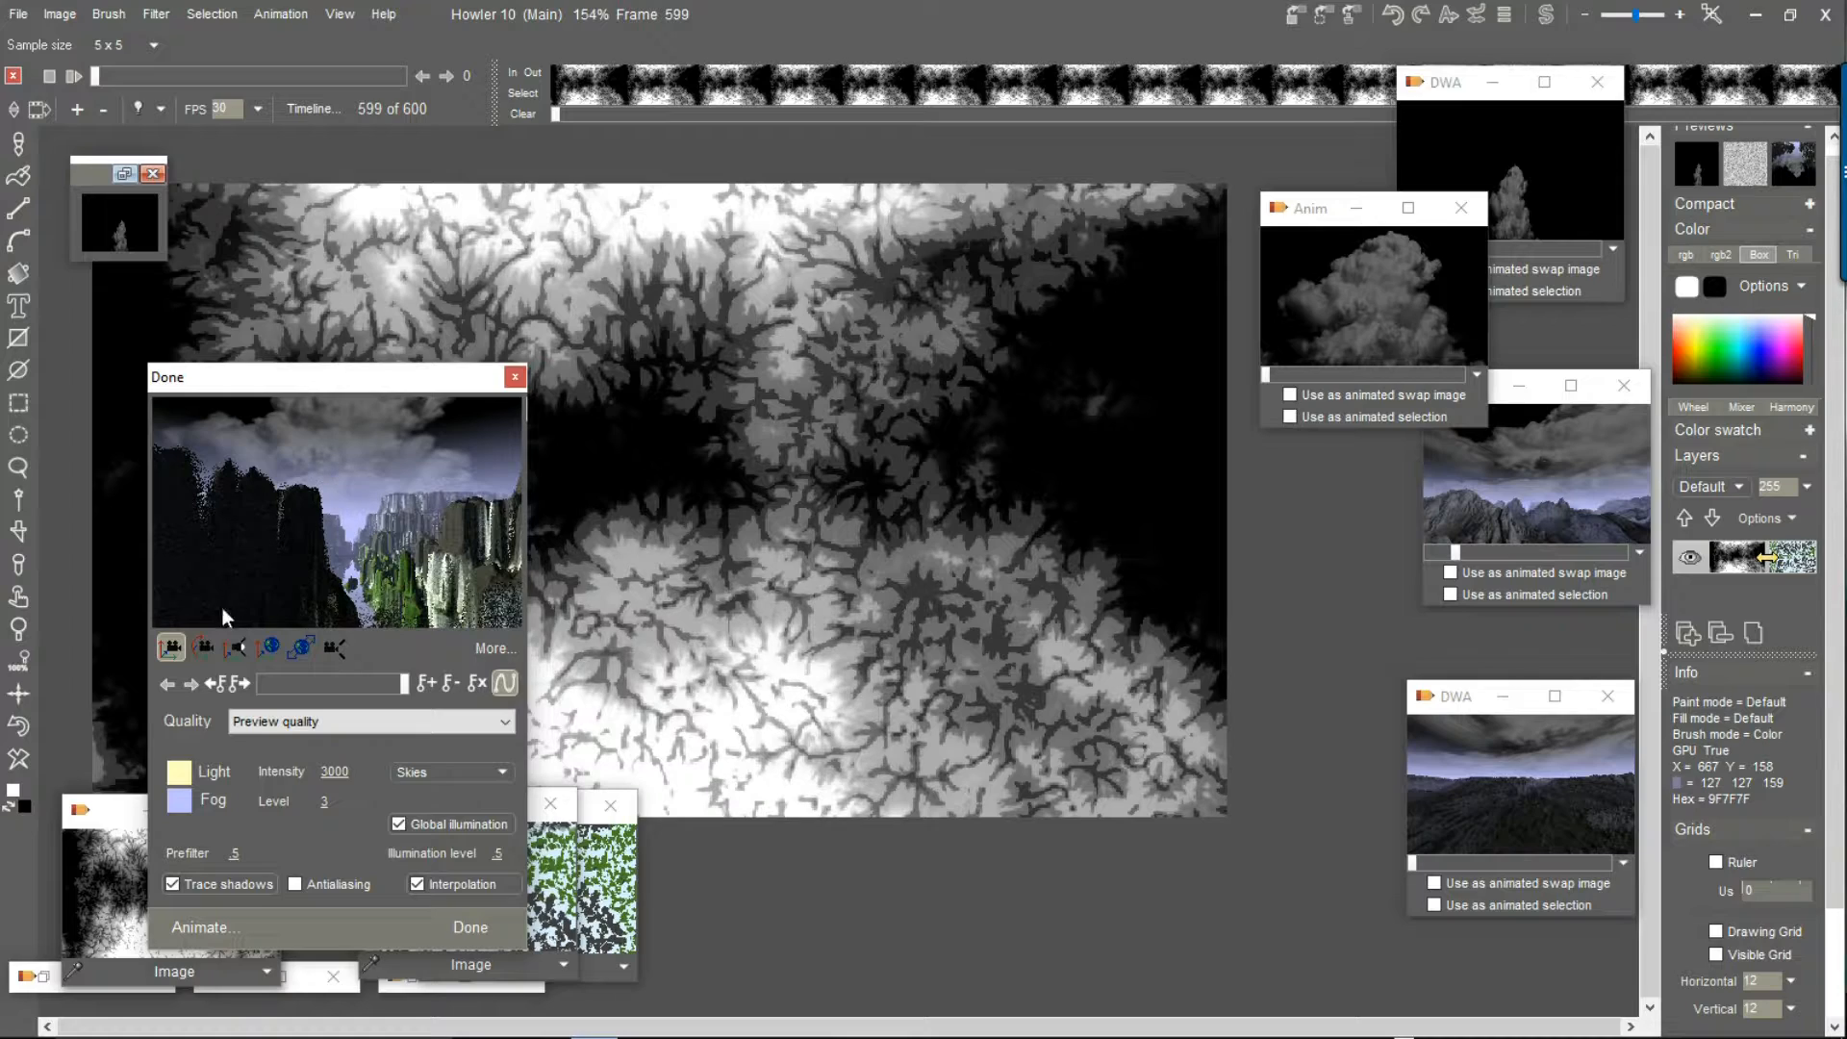
mouse_move(304, 526)
left_mouse_down()
mouse_move(304, 572)
mouse_move(269, 621)
mouse_move(344, 533)
mouse_move(343, 435)
mouse_move(322, 469)
mouse_move(327, 531)
mouse_move(316, 481)
mouse_move(310, 535)
left_mouse_up()
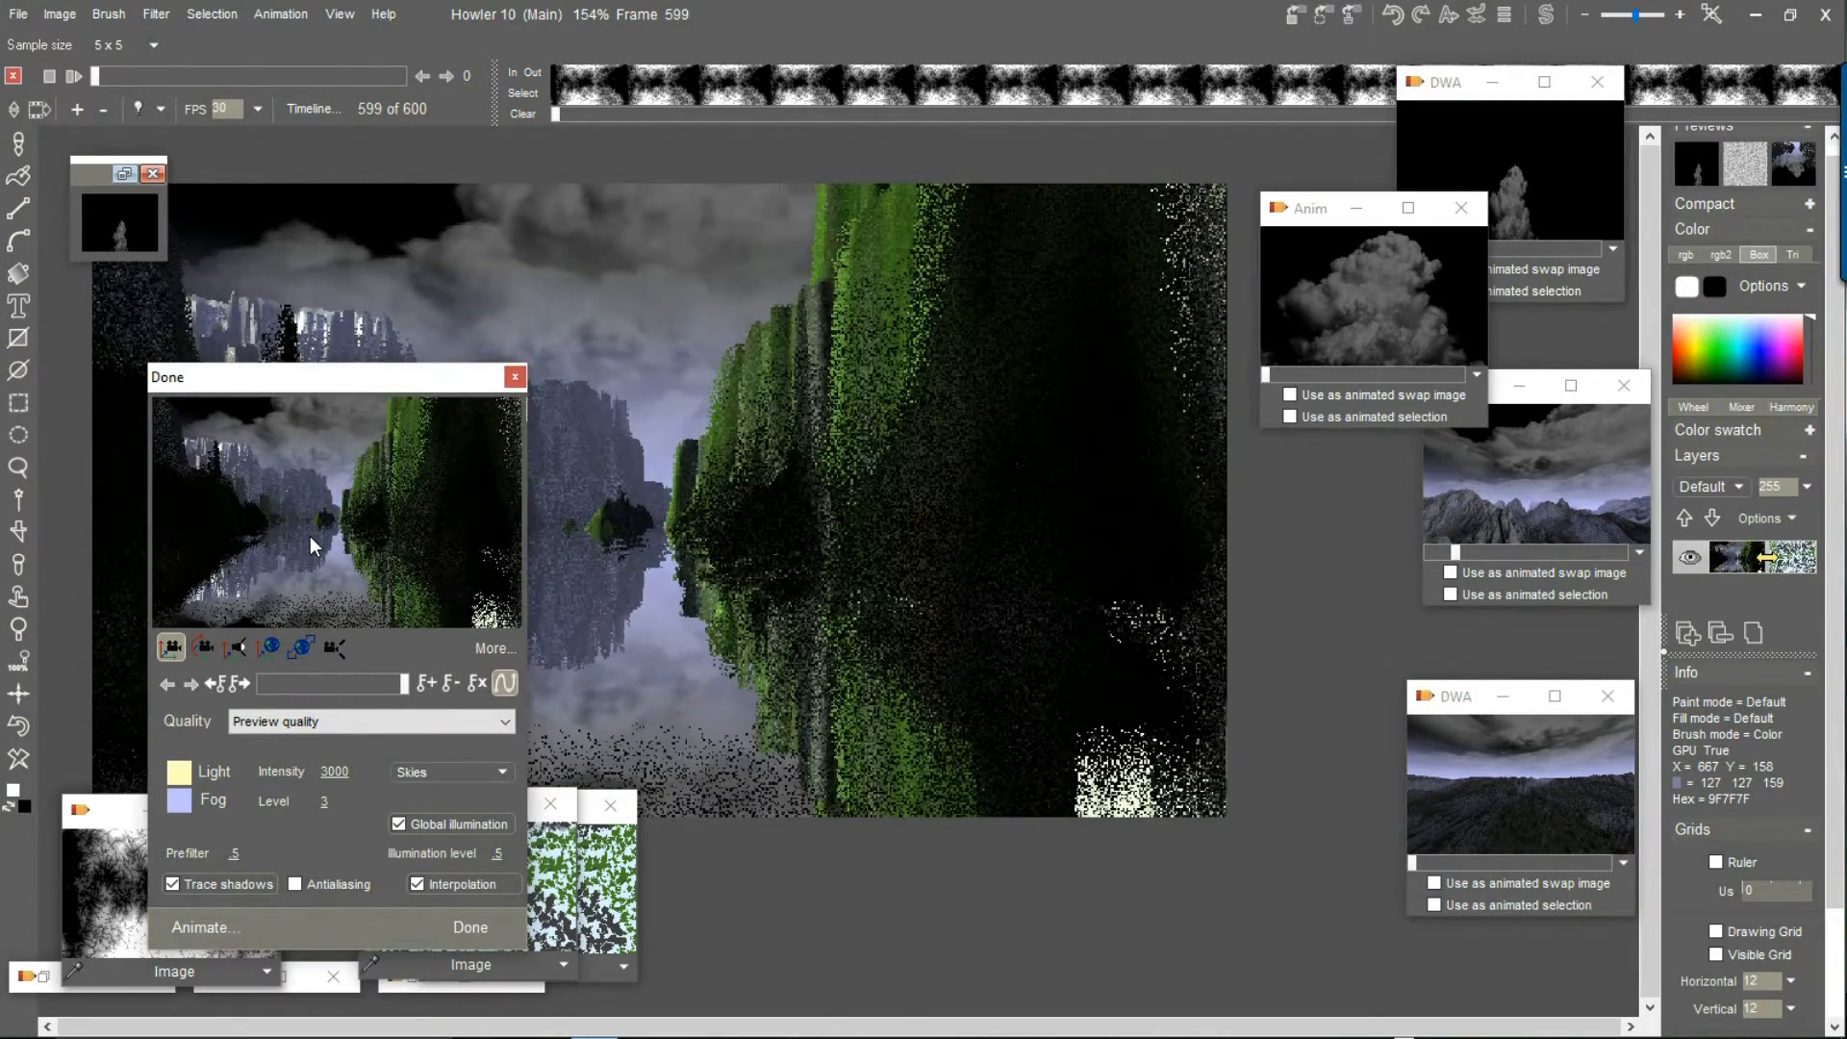
Set the render to Medium quality with an illumination level of 1.9 and a light intensity of 7185
left_click(274, 721)
left_click(281, 773)
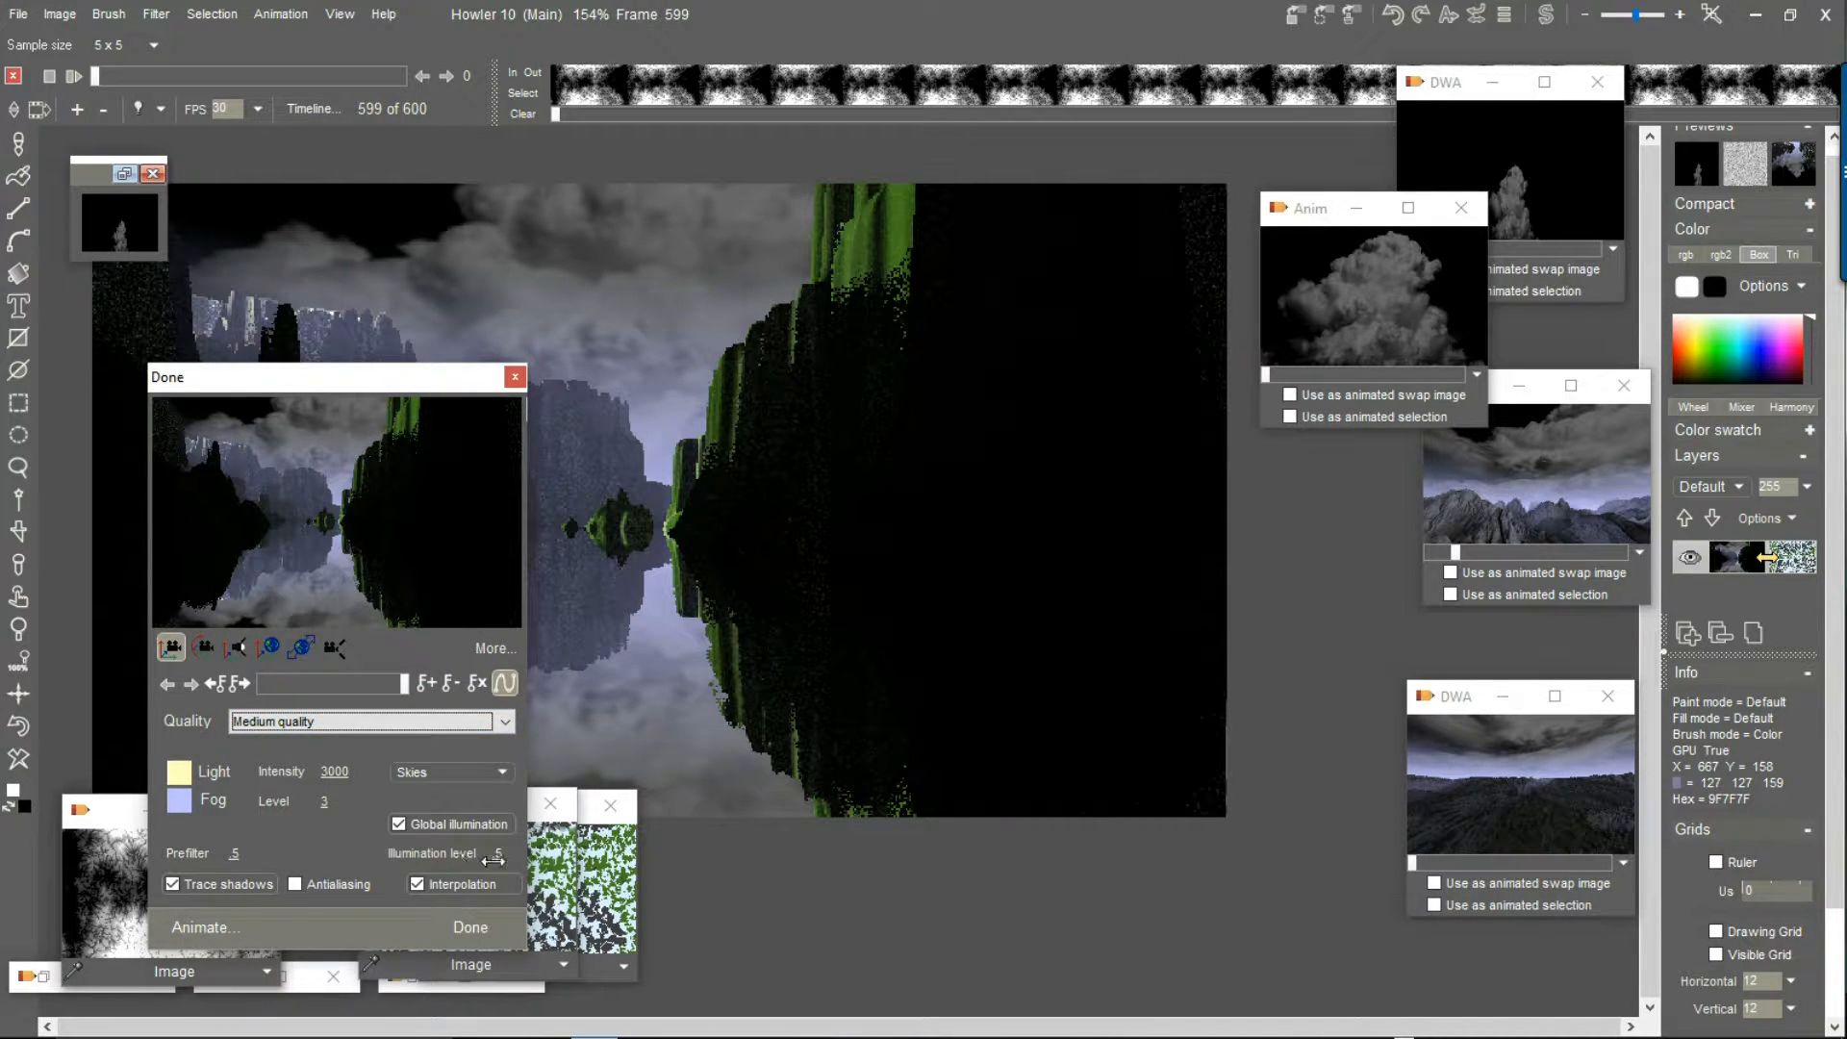
left_click_drag(499, 852, 958, 854)
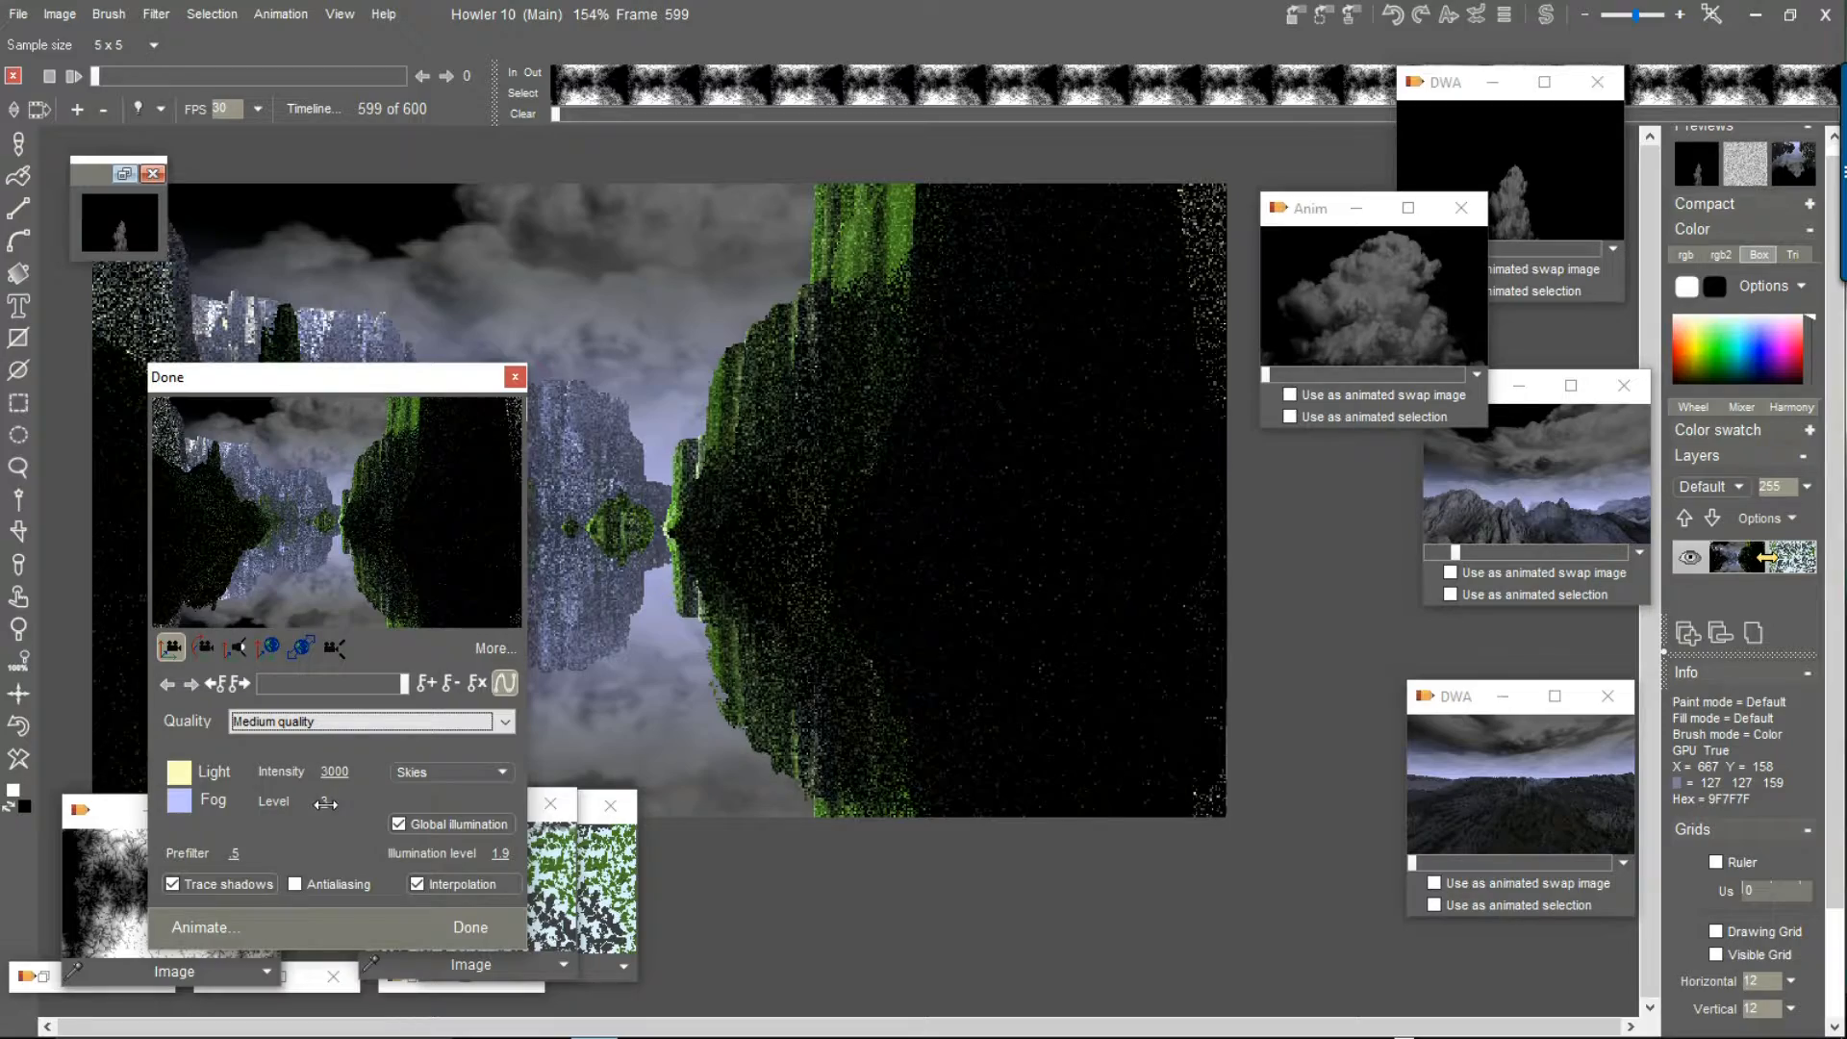
left_click_drag(335, 773, 983, 727)
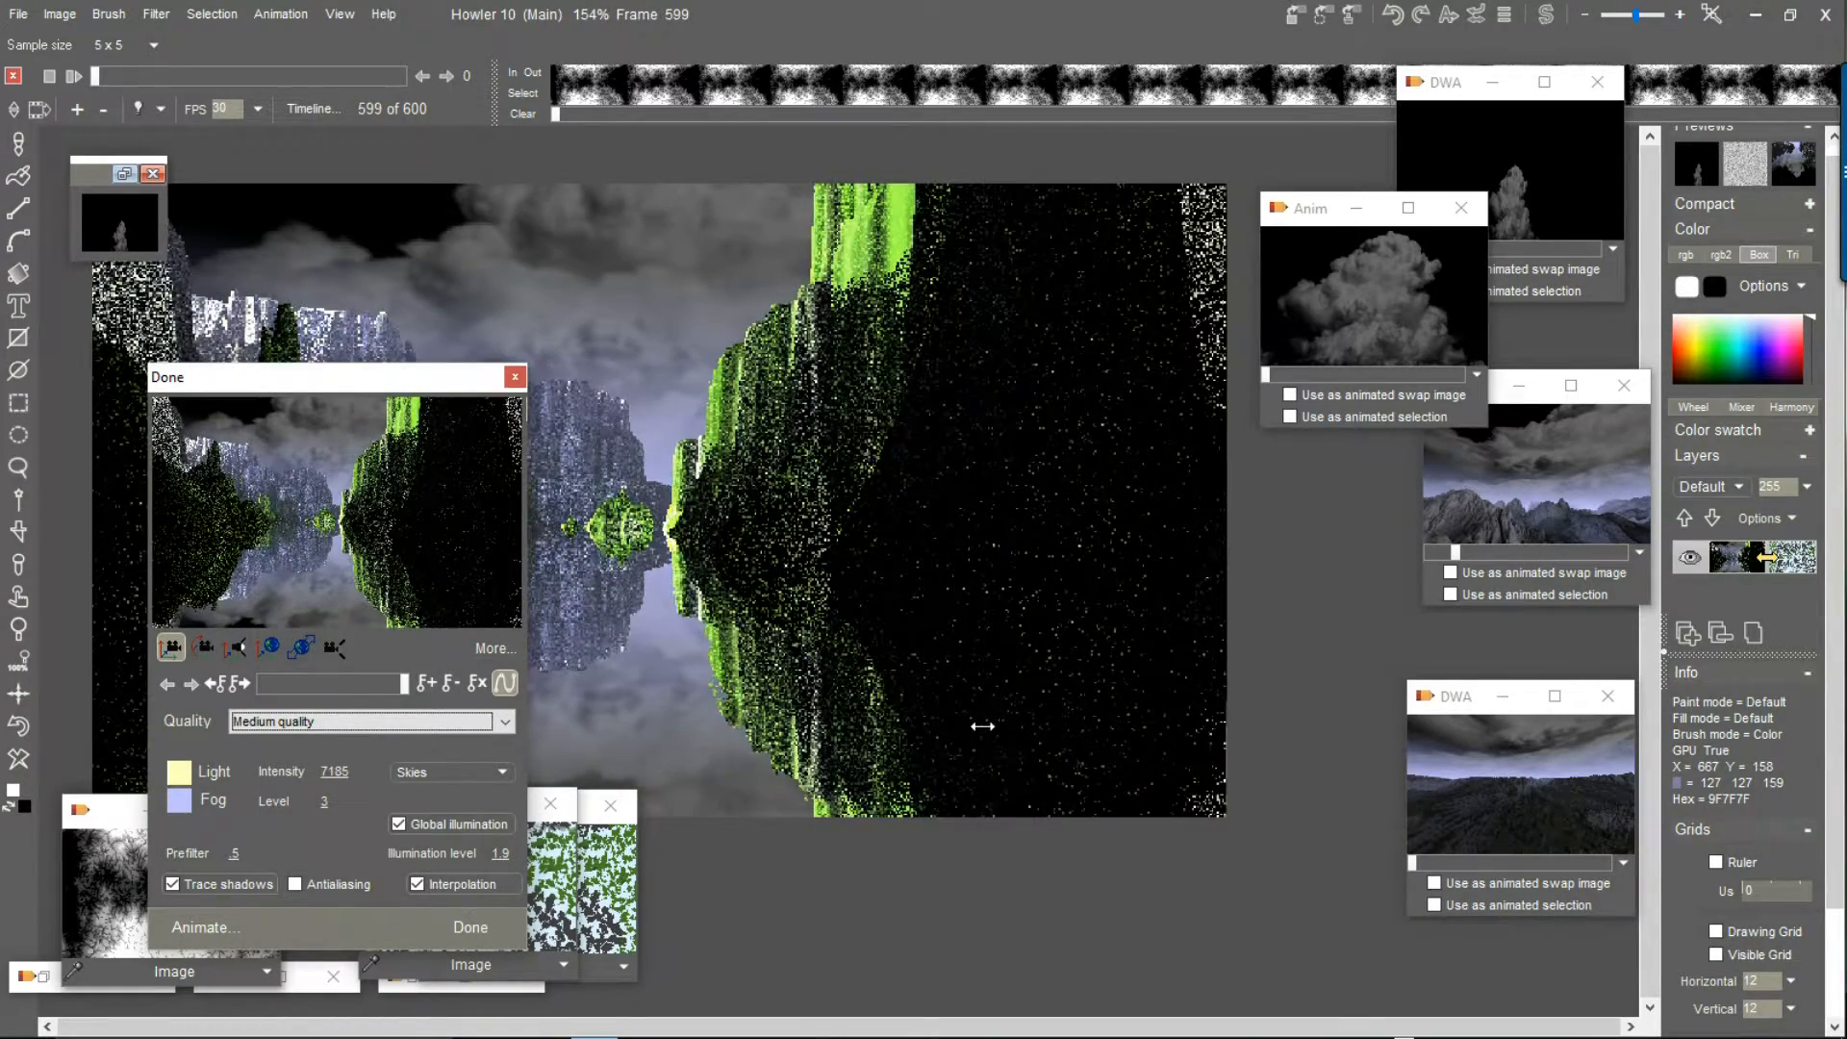
Reposition the light so the sun sits in the cloudy sky above the water channel, beside the near cliff
left_click(241, 648)
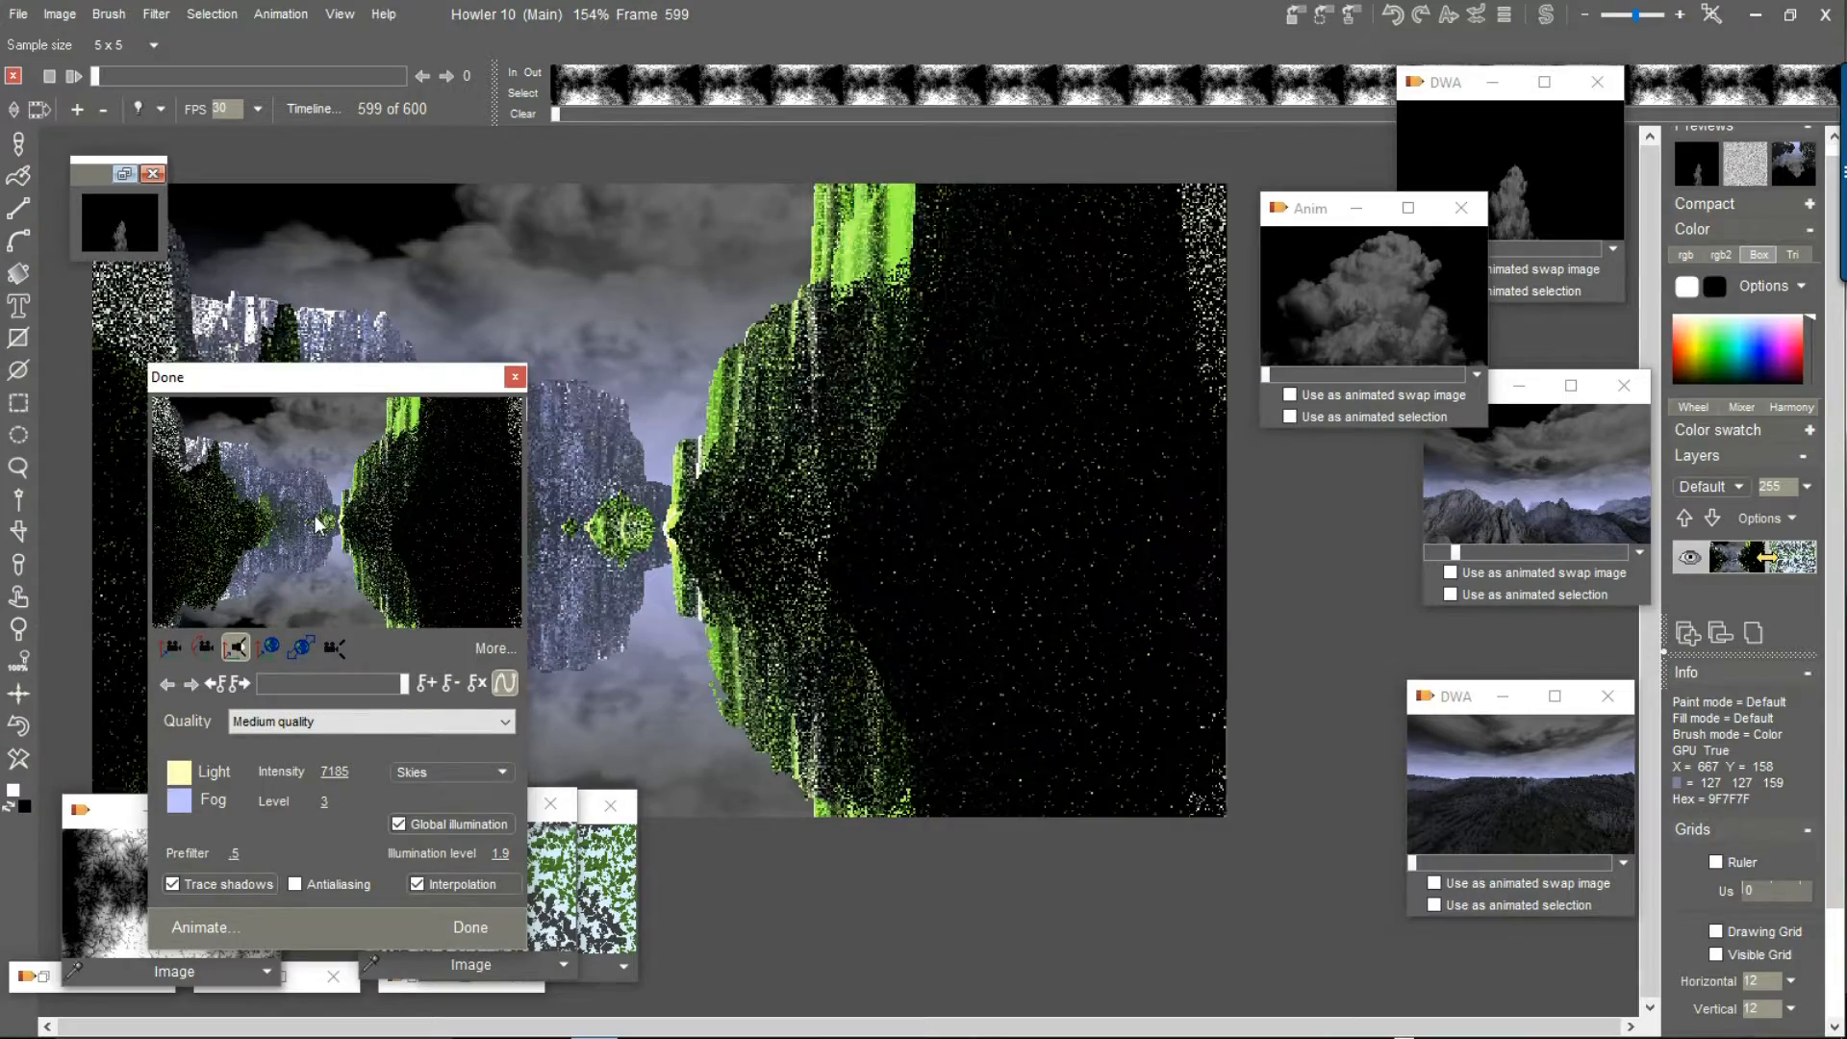
left_click_drag(1176, 439, 741, 330)
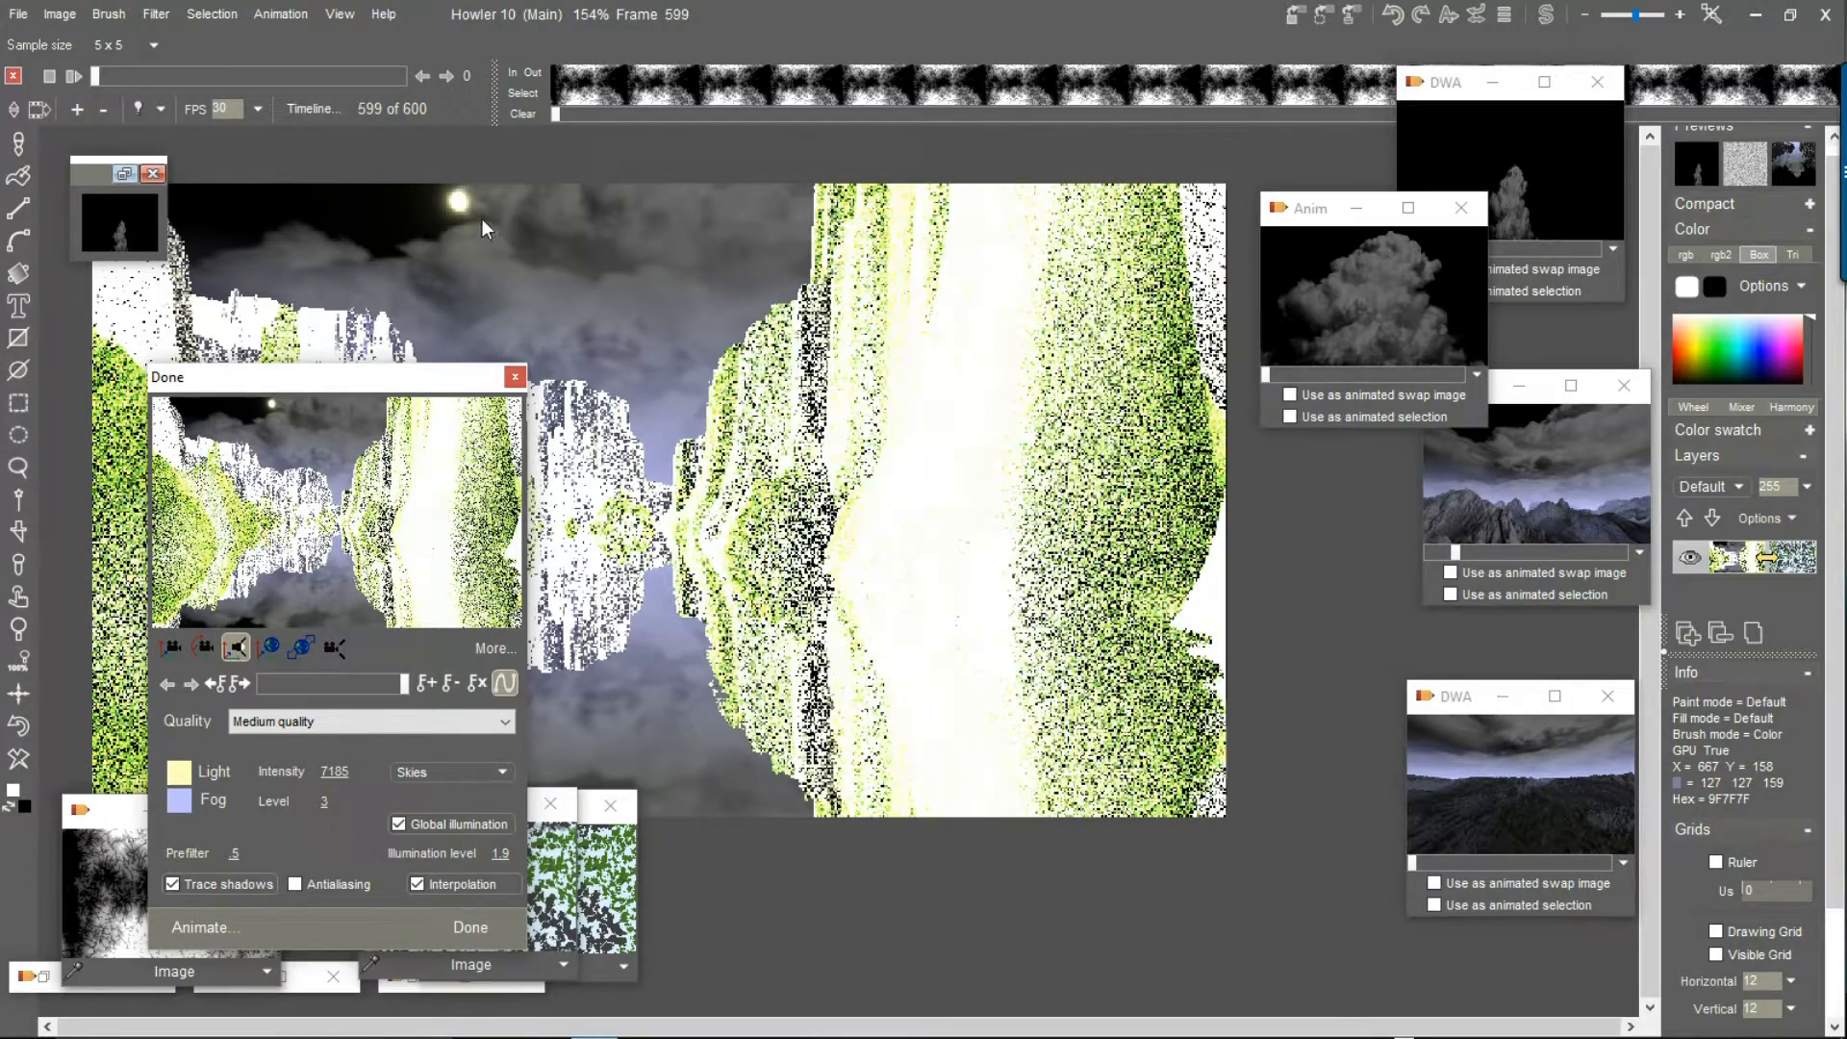
left_click_drag(418, 529, 251, 606)
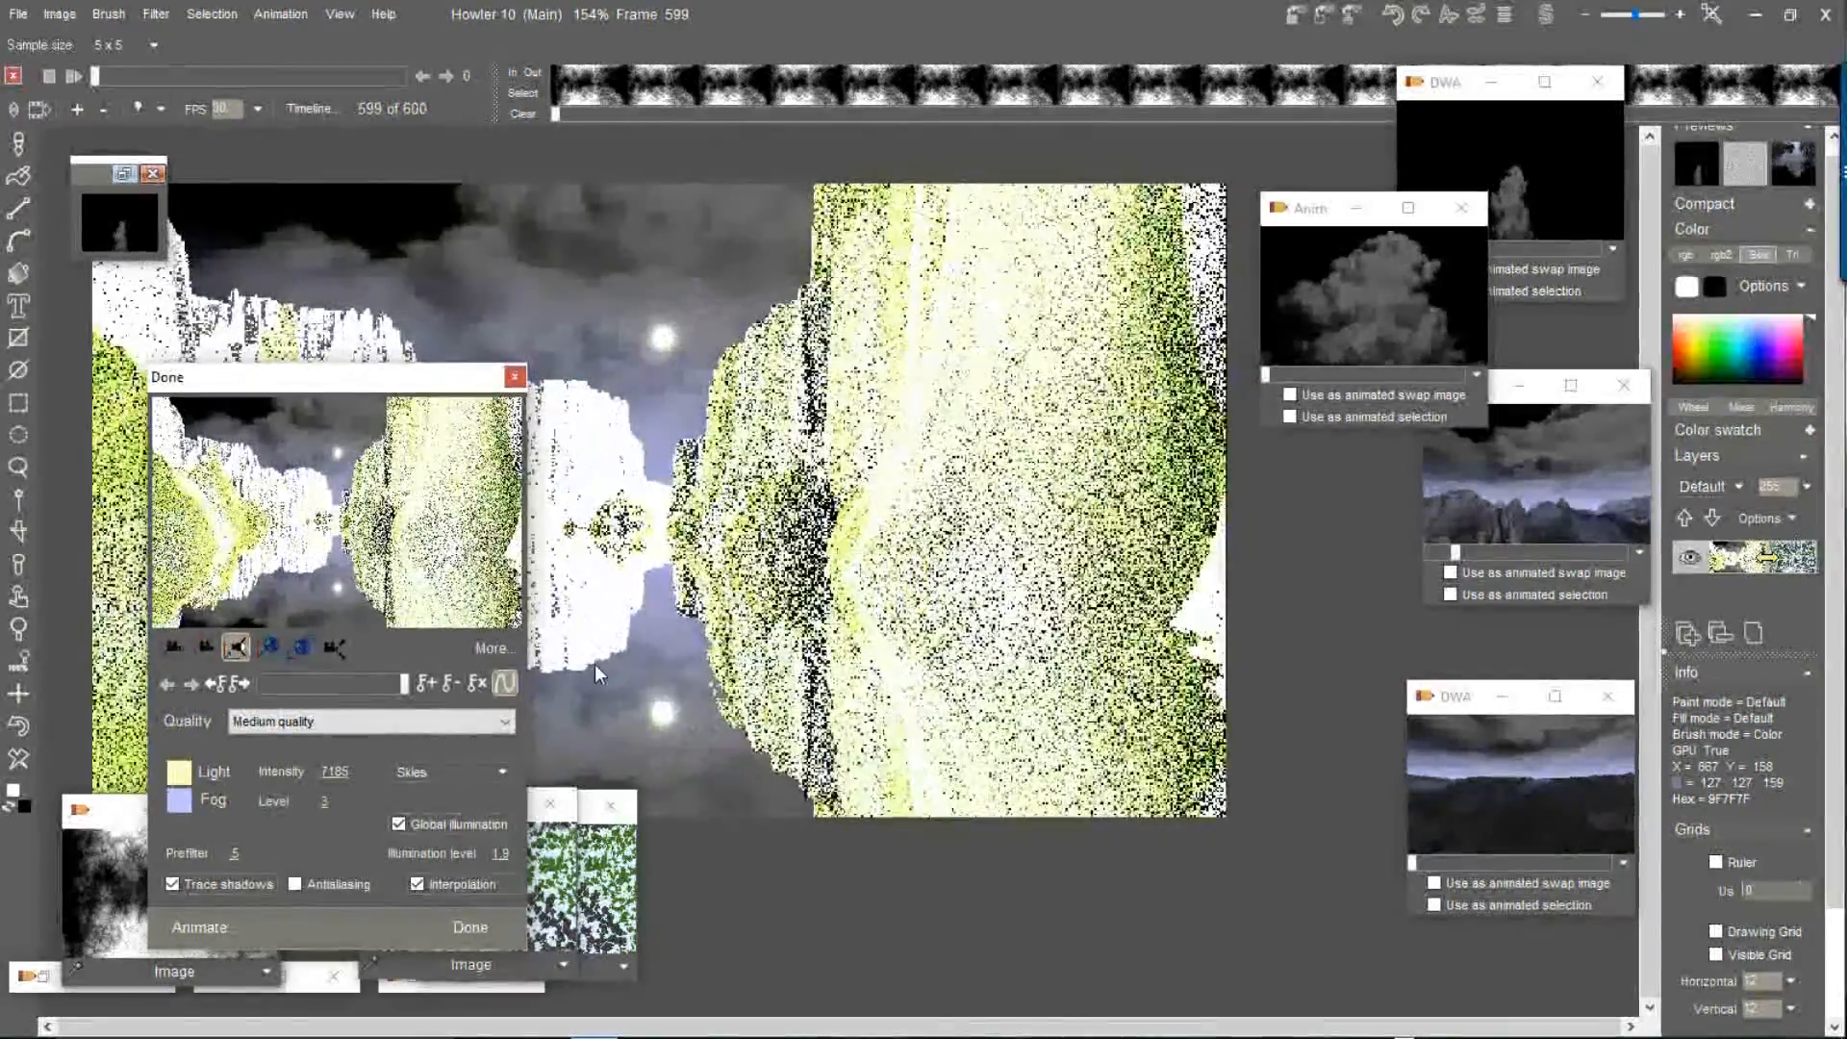
Set the sun size to 88 and lower the illumination level to 0.2
left_click(490, 650)
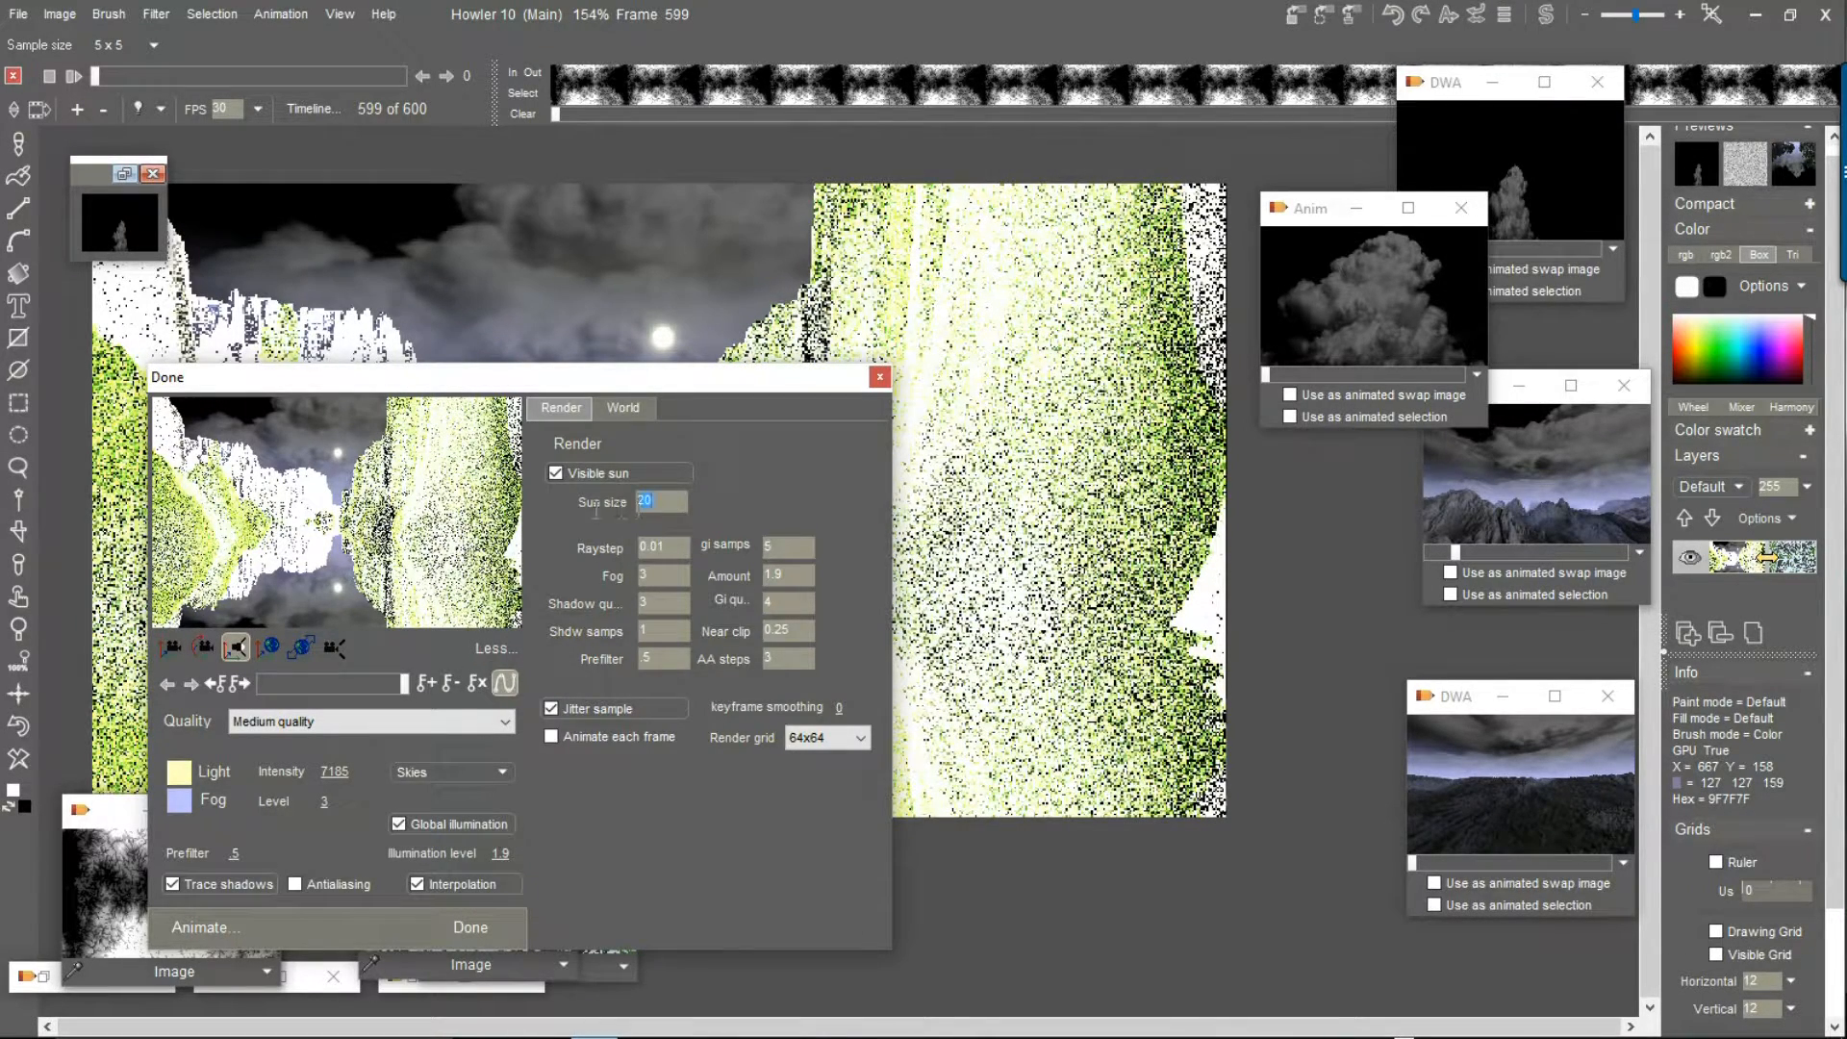
type("88")
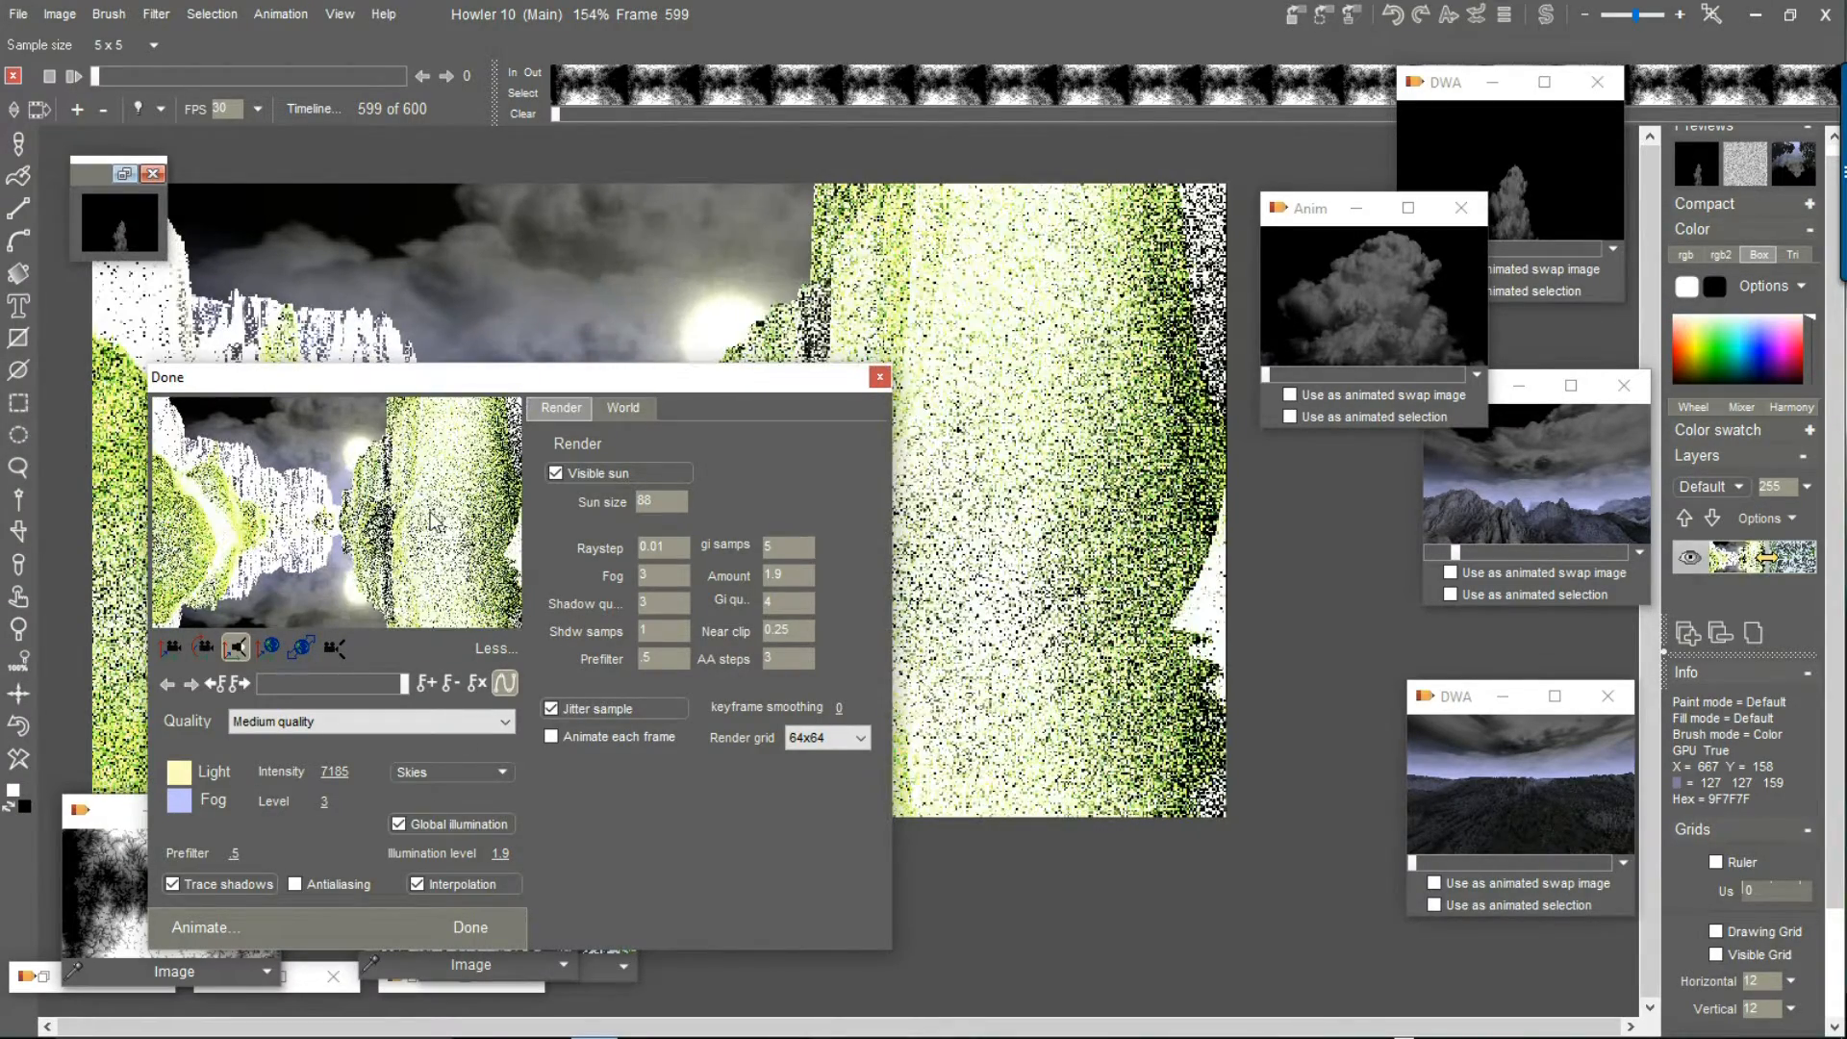
left_click_drag(483, 859, 18, 840)
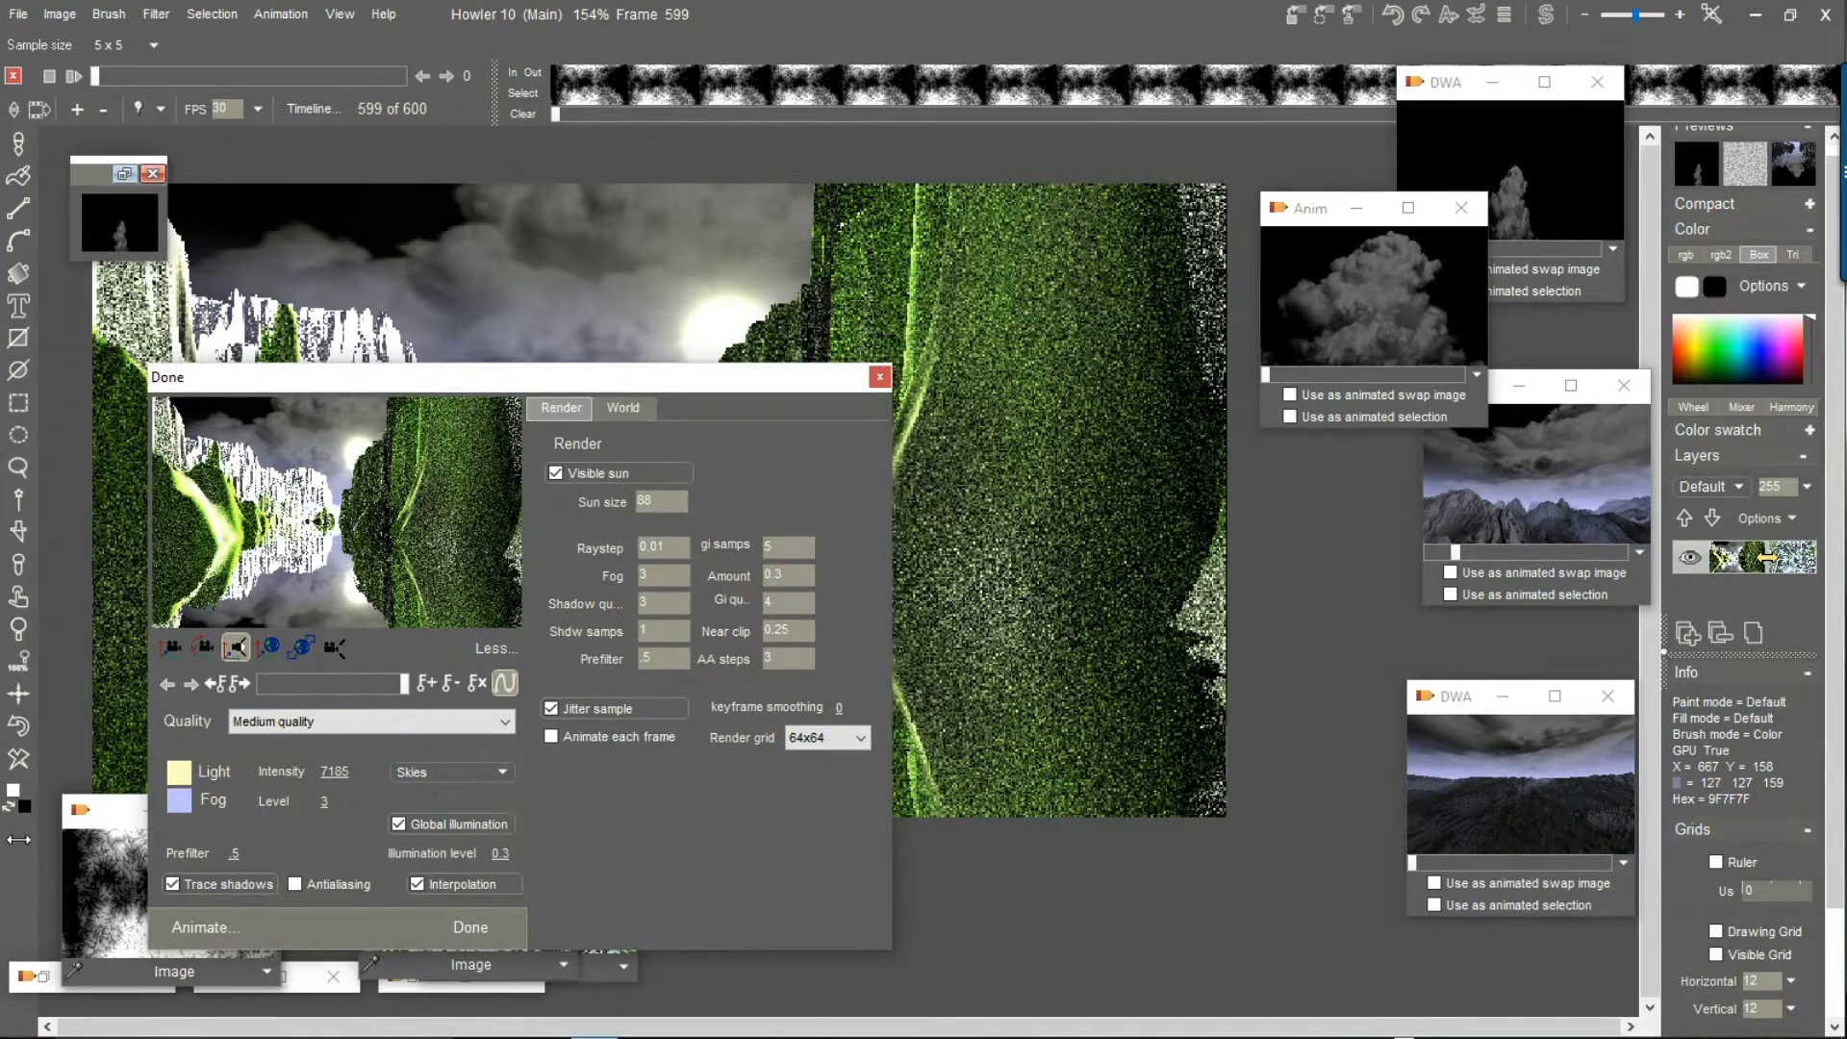
left_click_drag(502, 855, 503, 853)
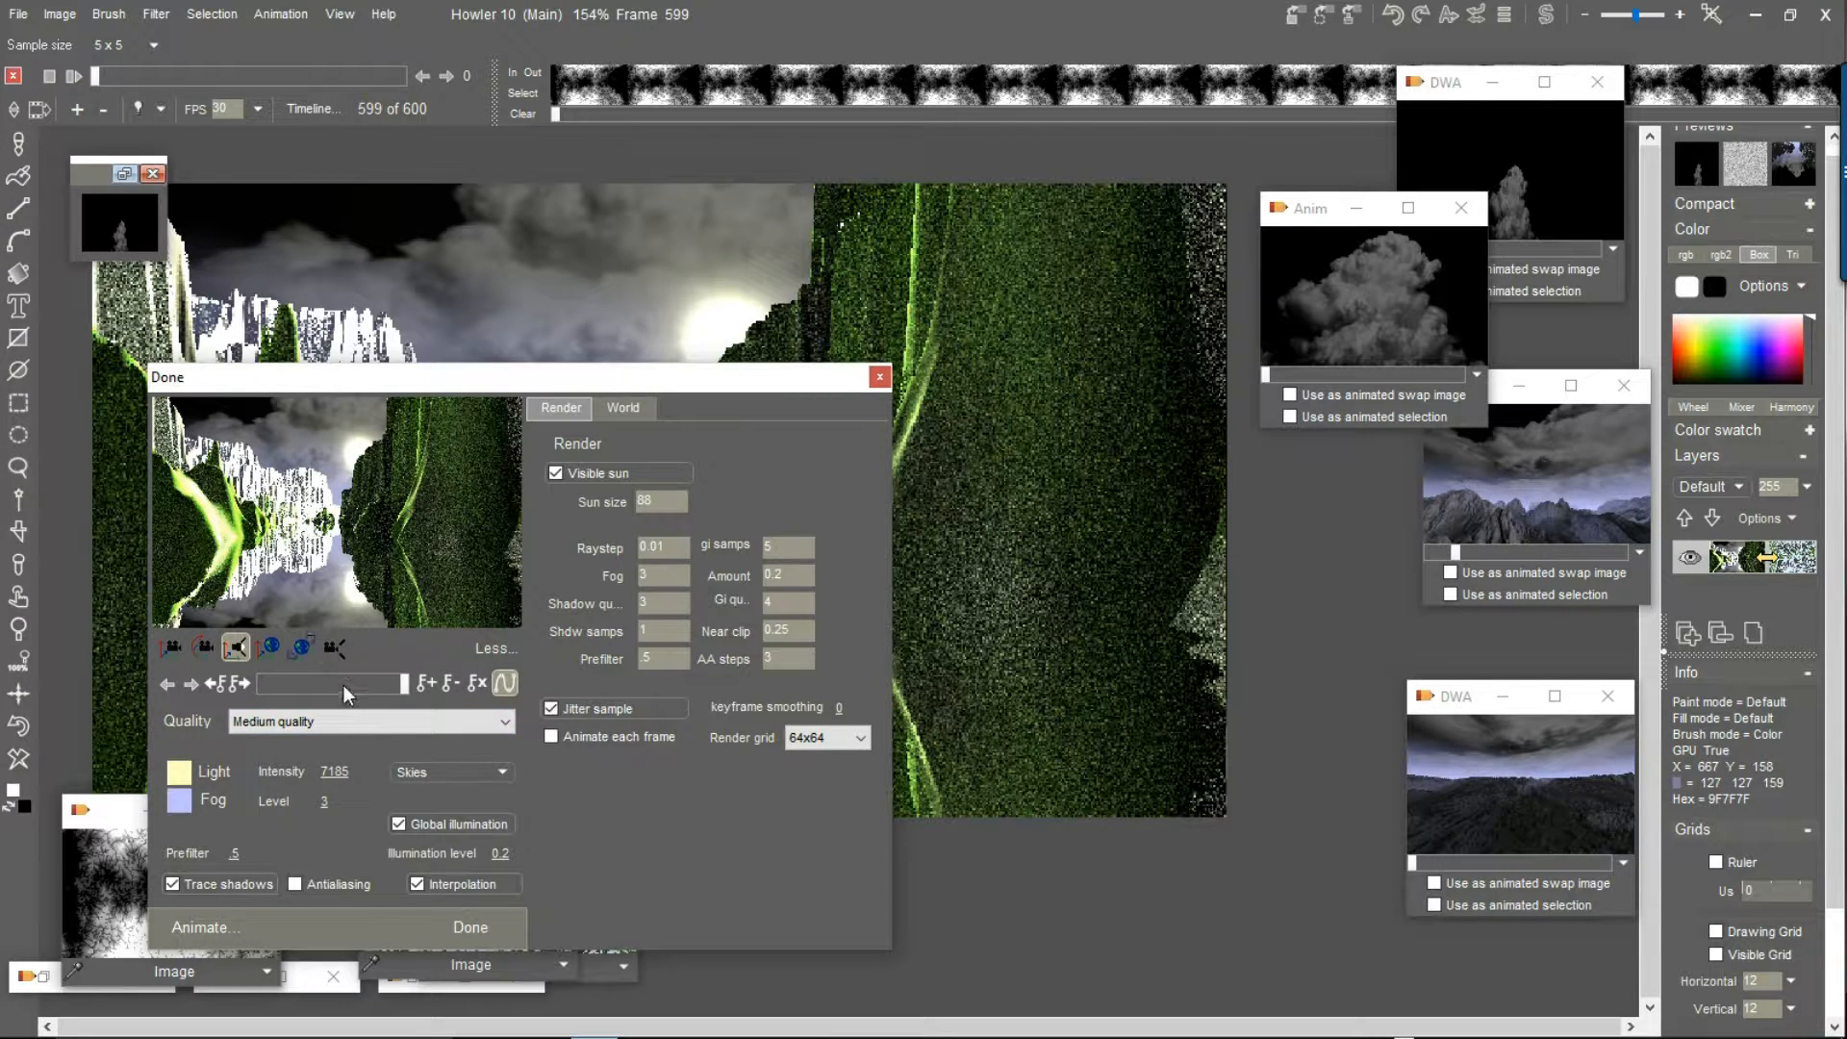
Return to frame 0 and switch the render to High quality
left_click_drag(389, 687, 237, 686)
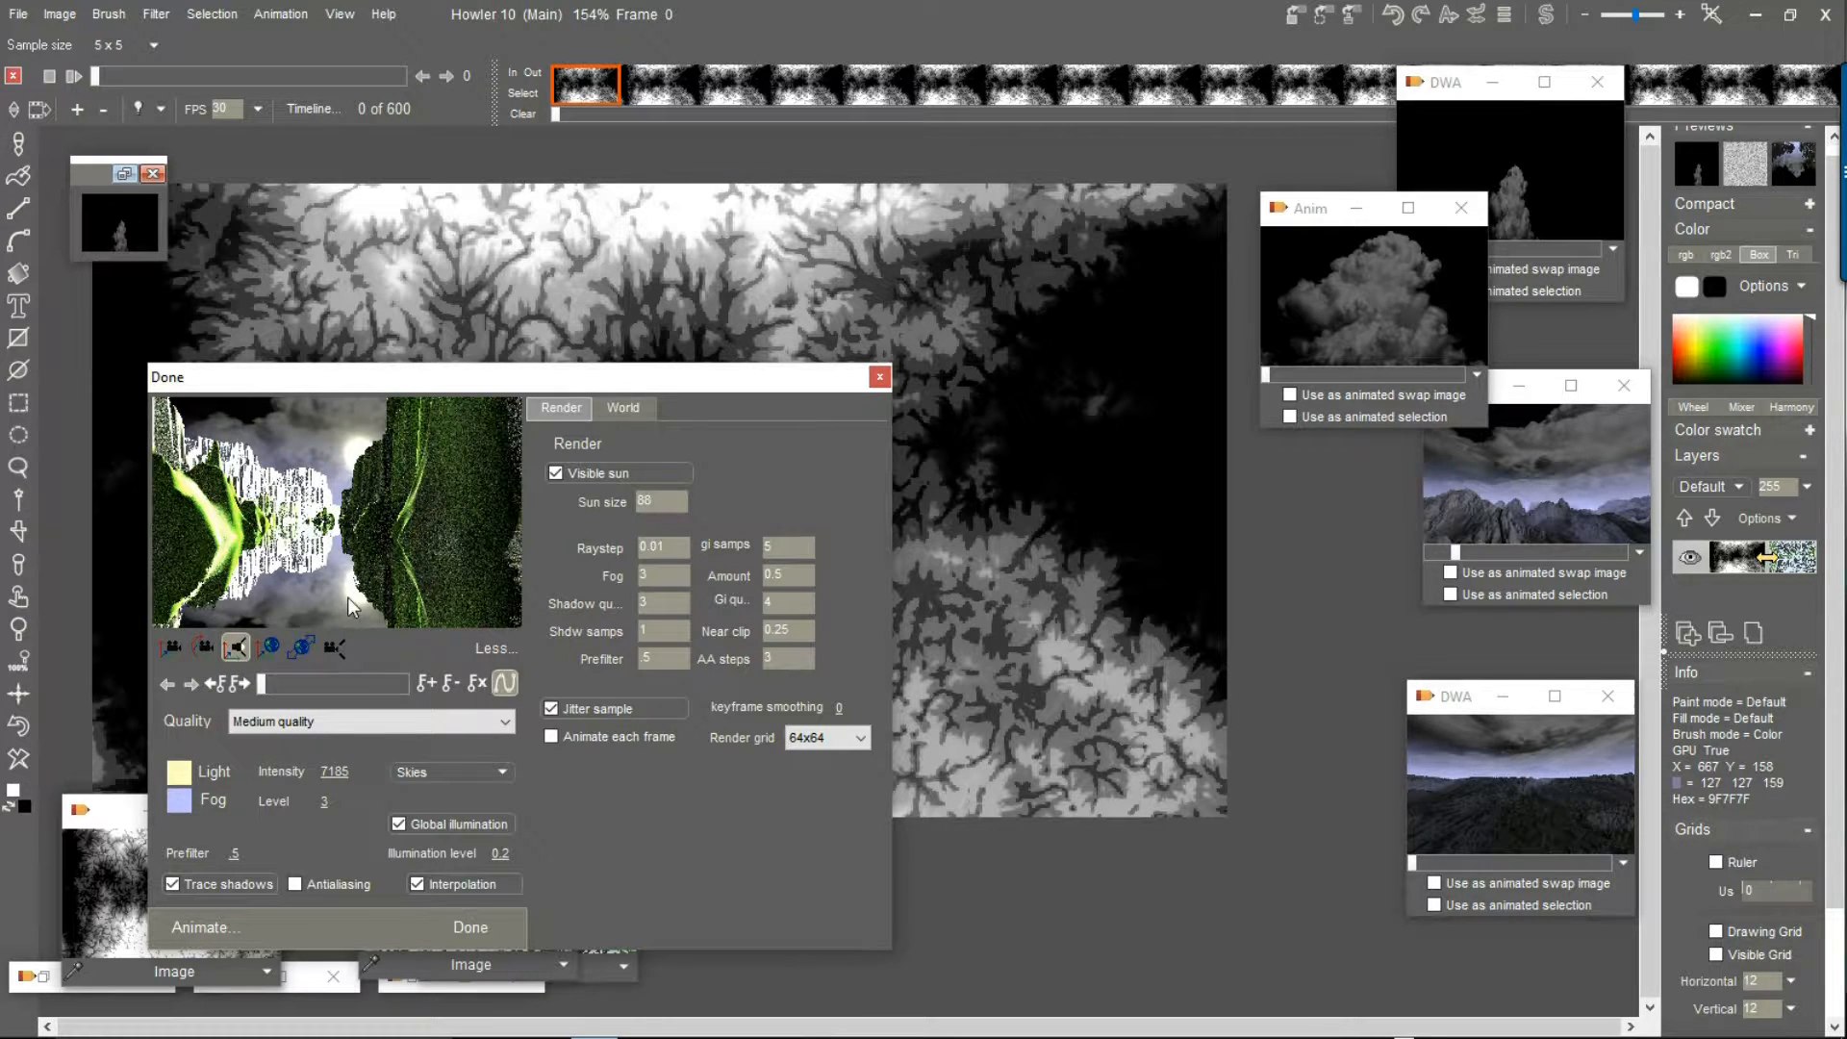
left_click(282, 724)
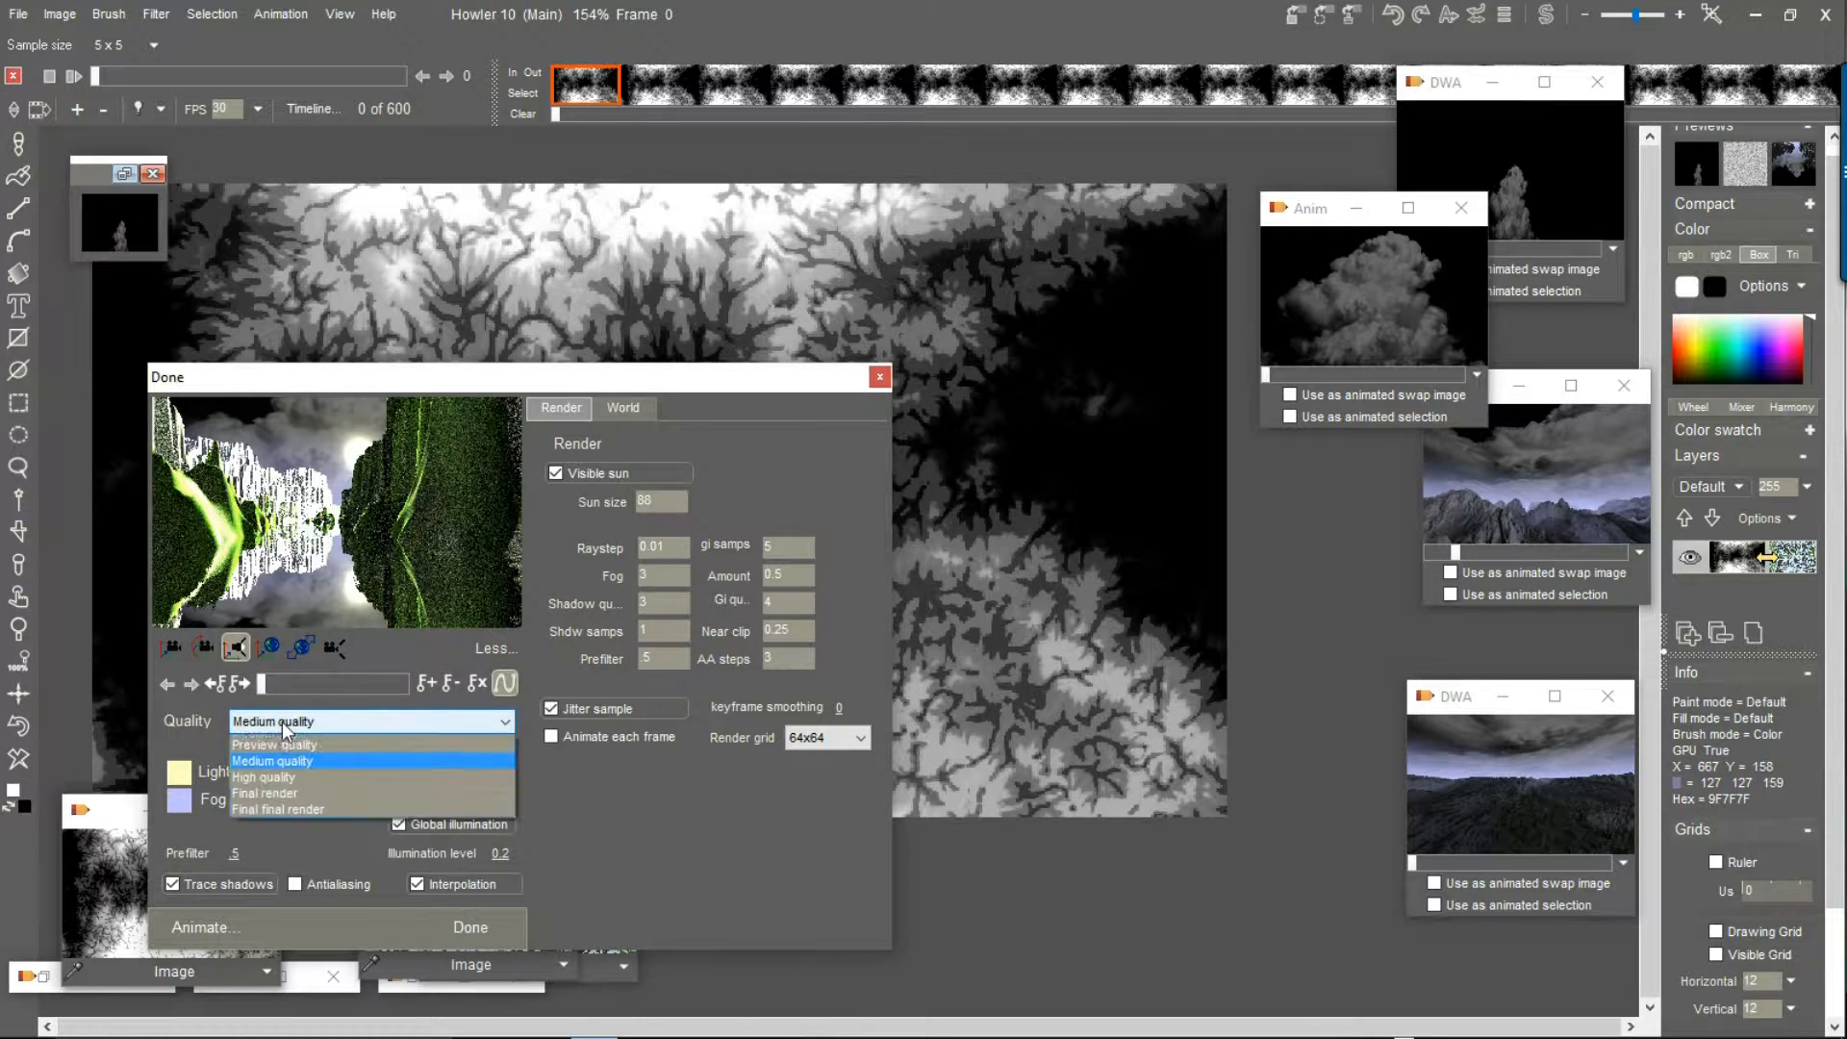
left_click(286, 797)
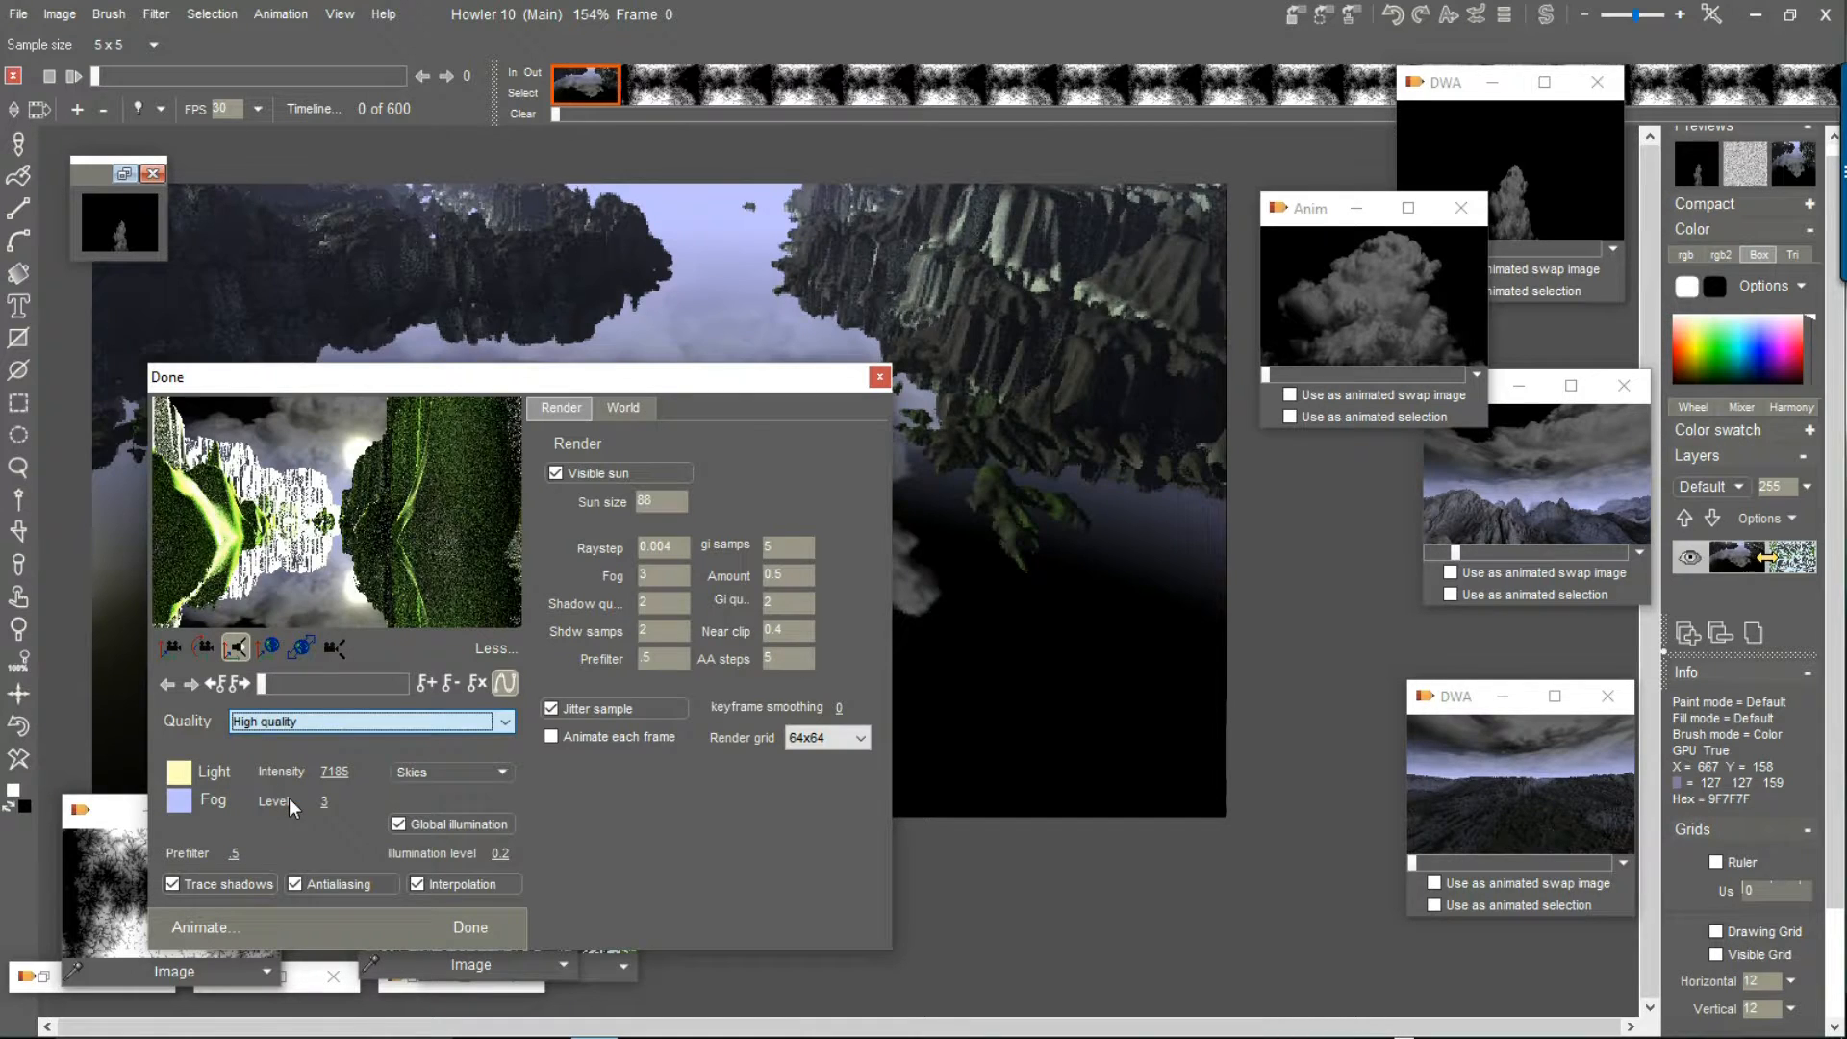
Enable Animate each frame so the geometry follows the animation frames, then collapse the extra render options
left_click_drag(448, 372, 1306, 397)
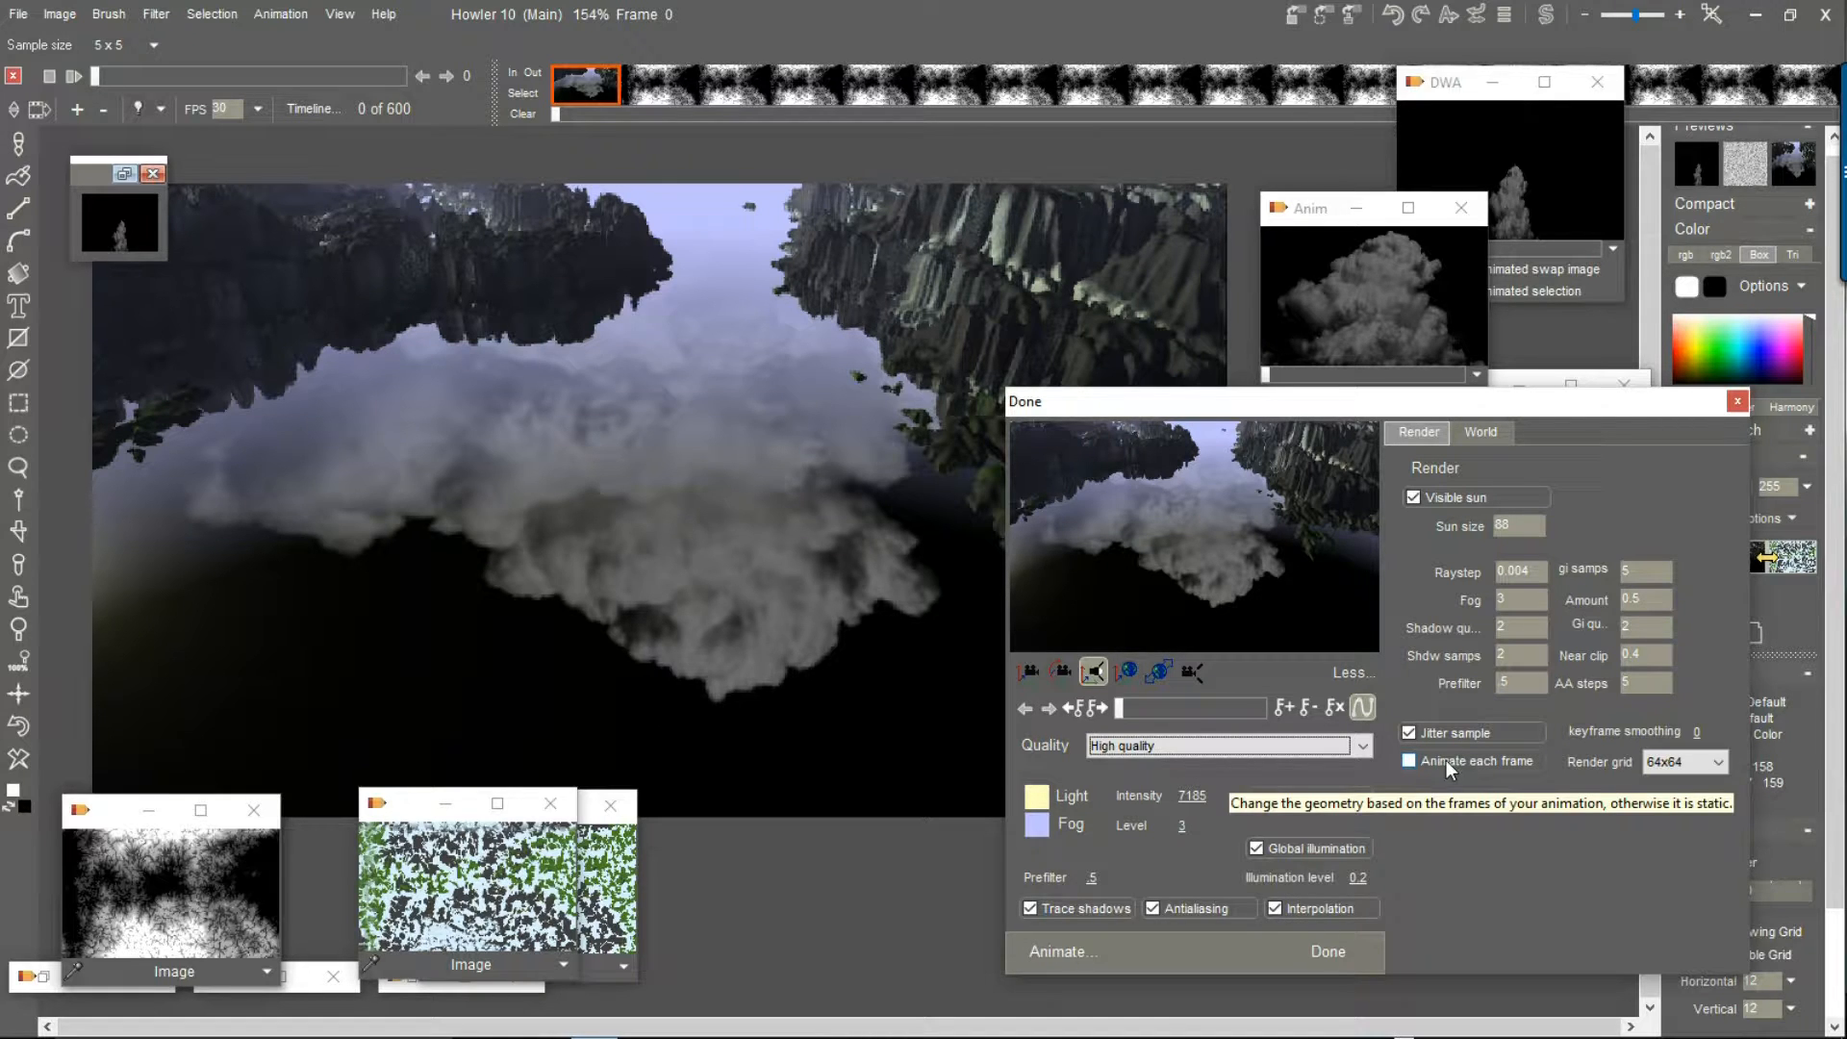
left_click(1409, 761)
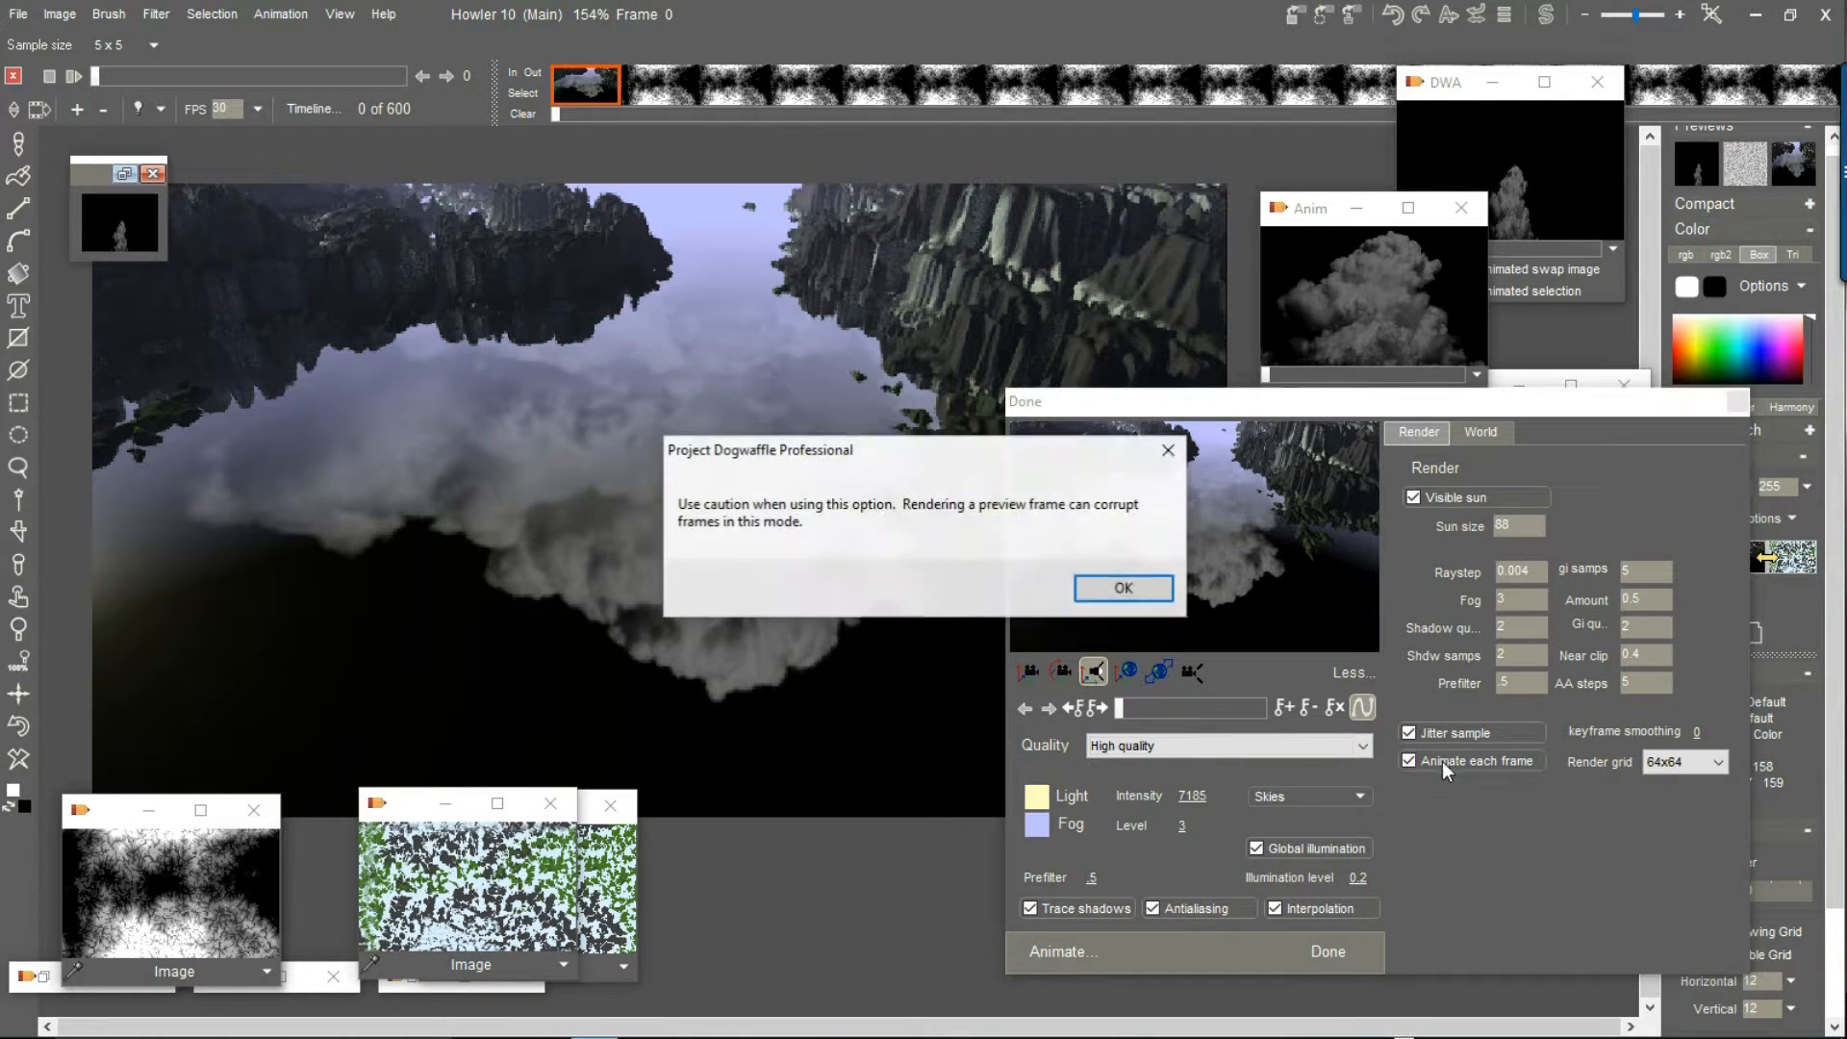
left_click(1121, 588)
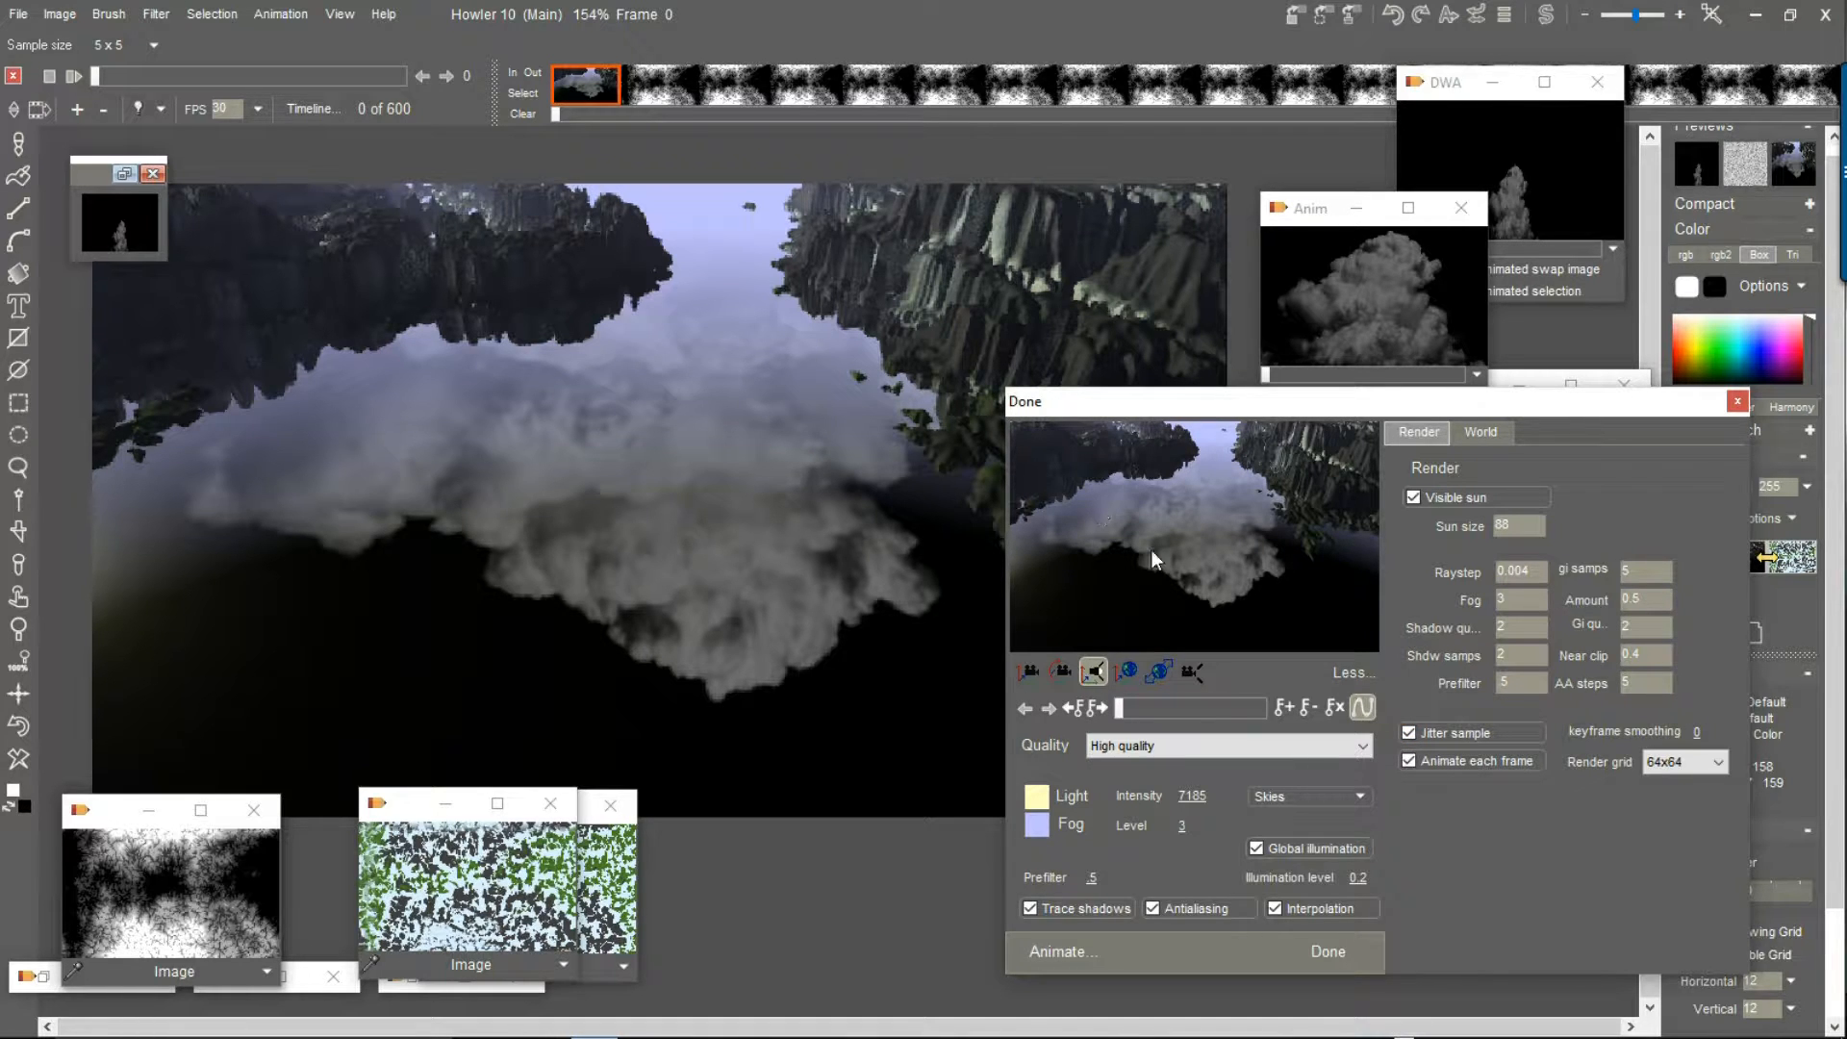
left_click(1351, 674)
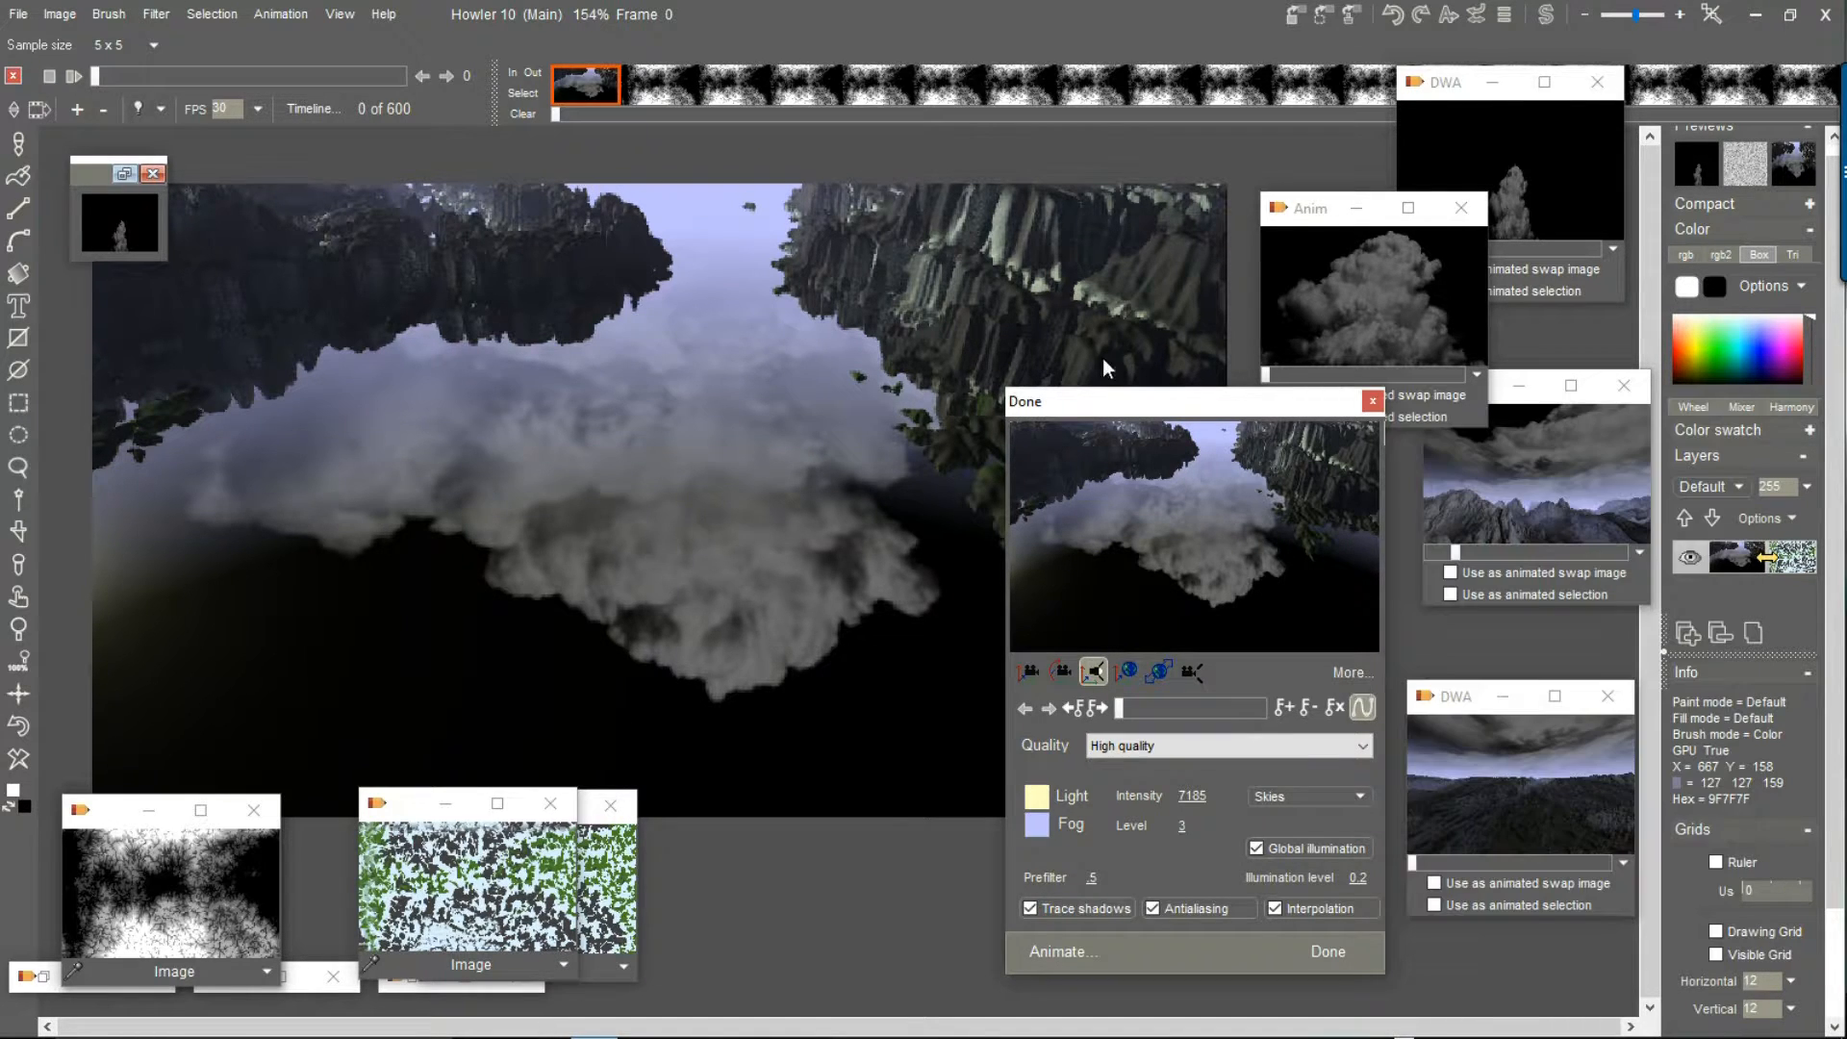
Move the render dialog clear of the image and start rendering the animation with the current settings
left_click_drag(1080, 404, 1322, 298)
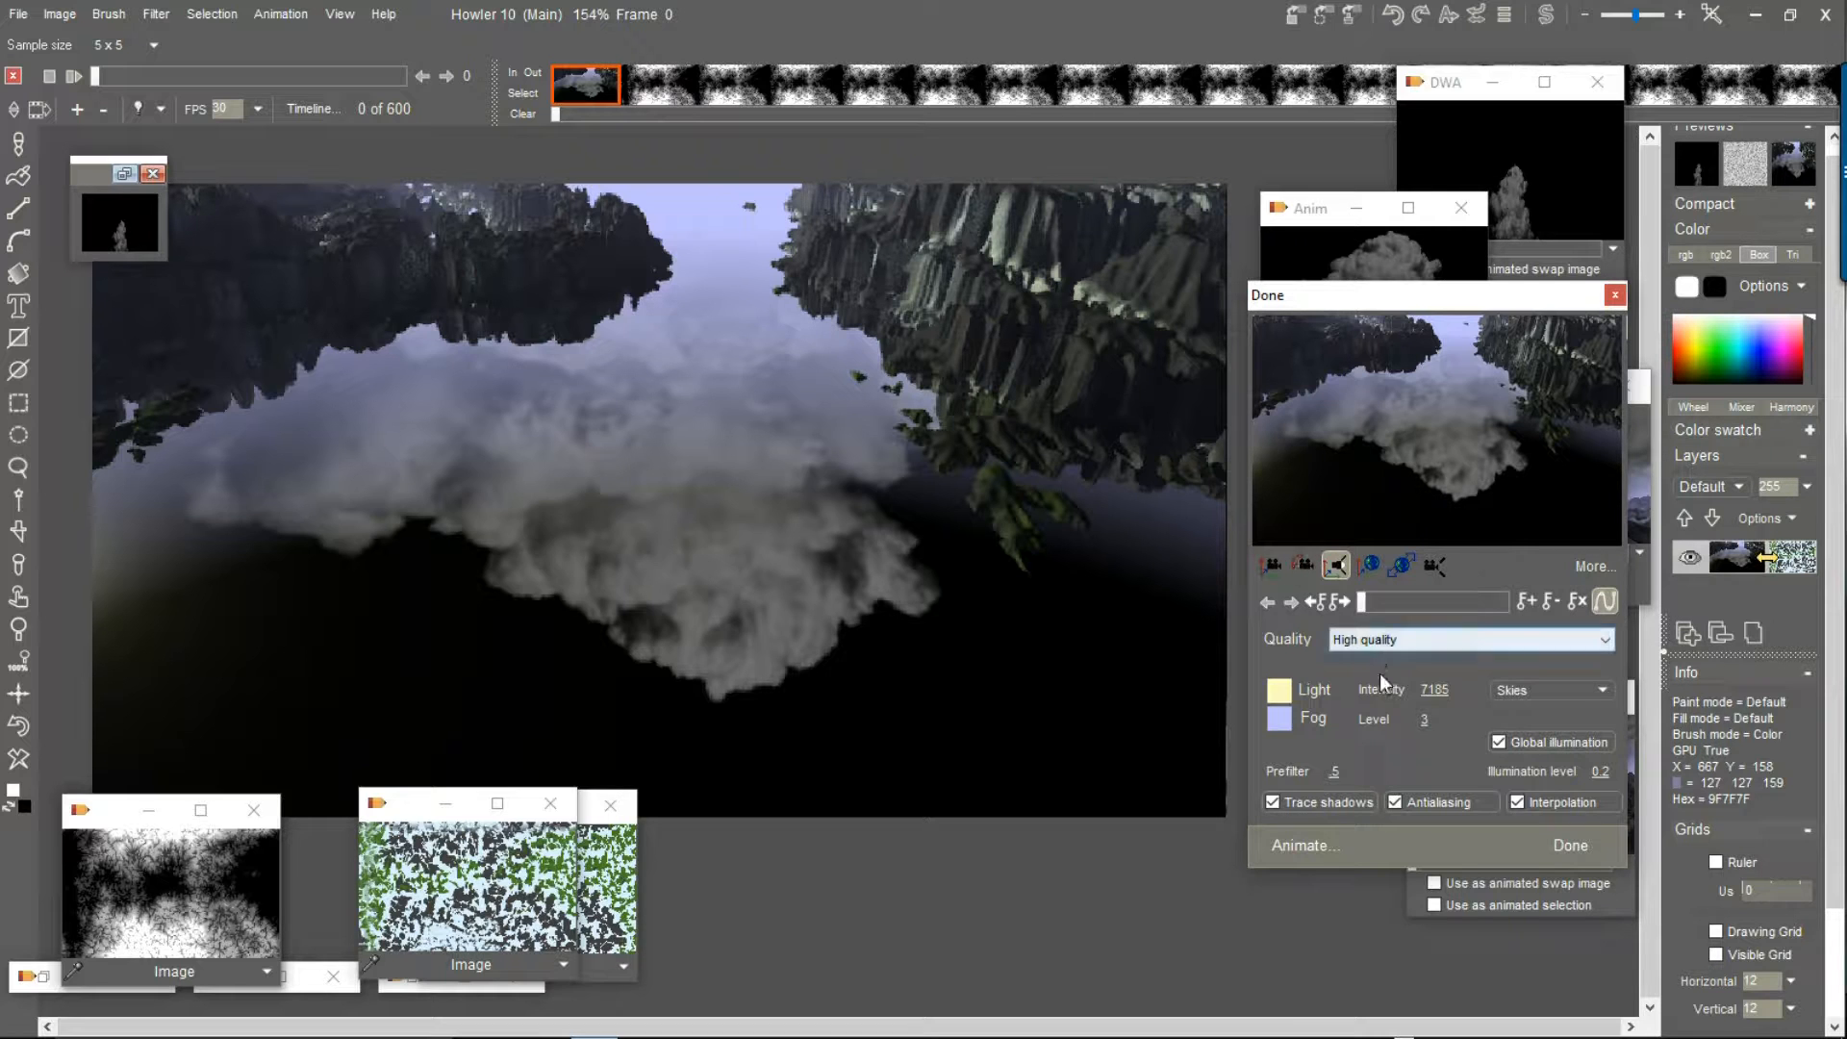
left_click(1316, 847)
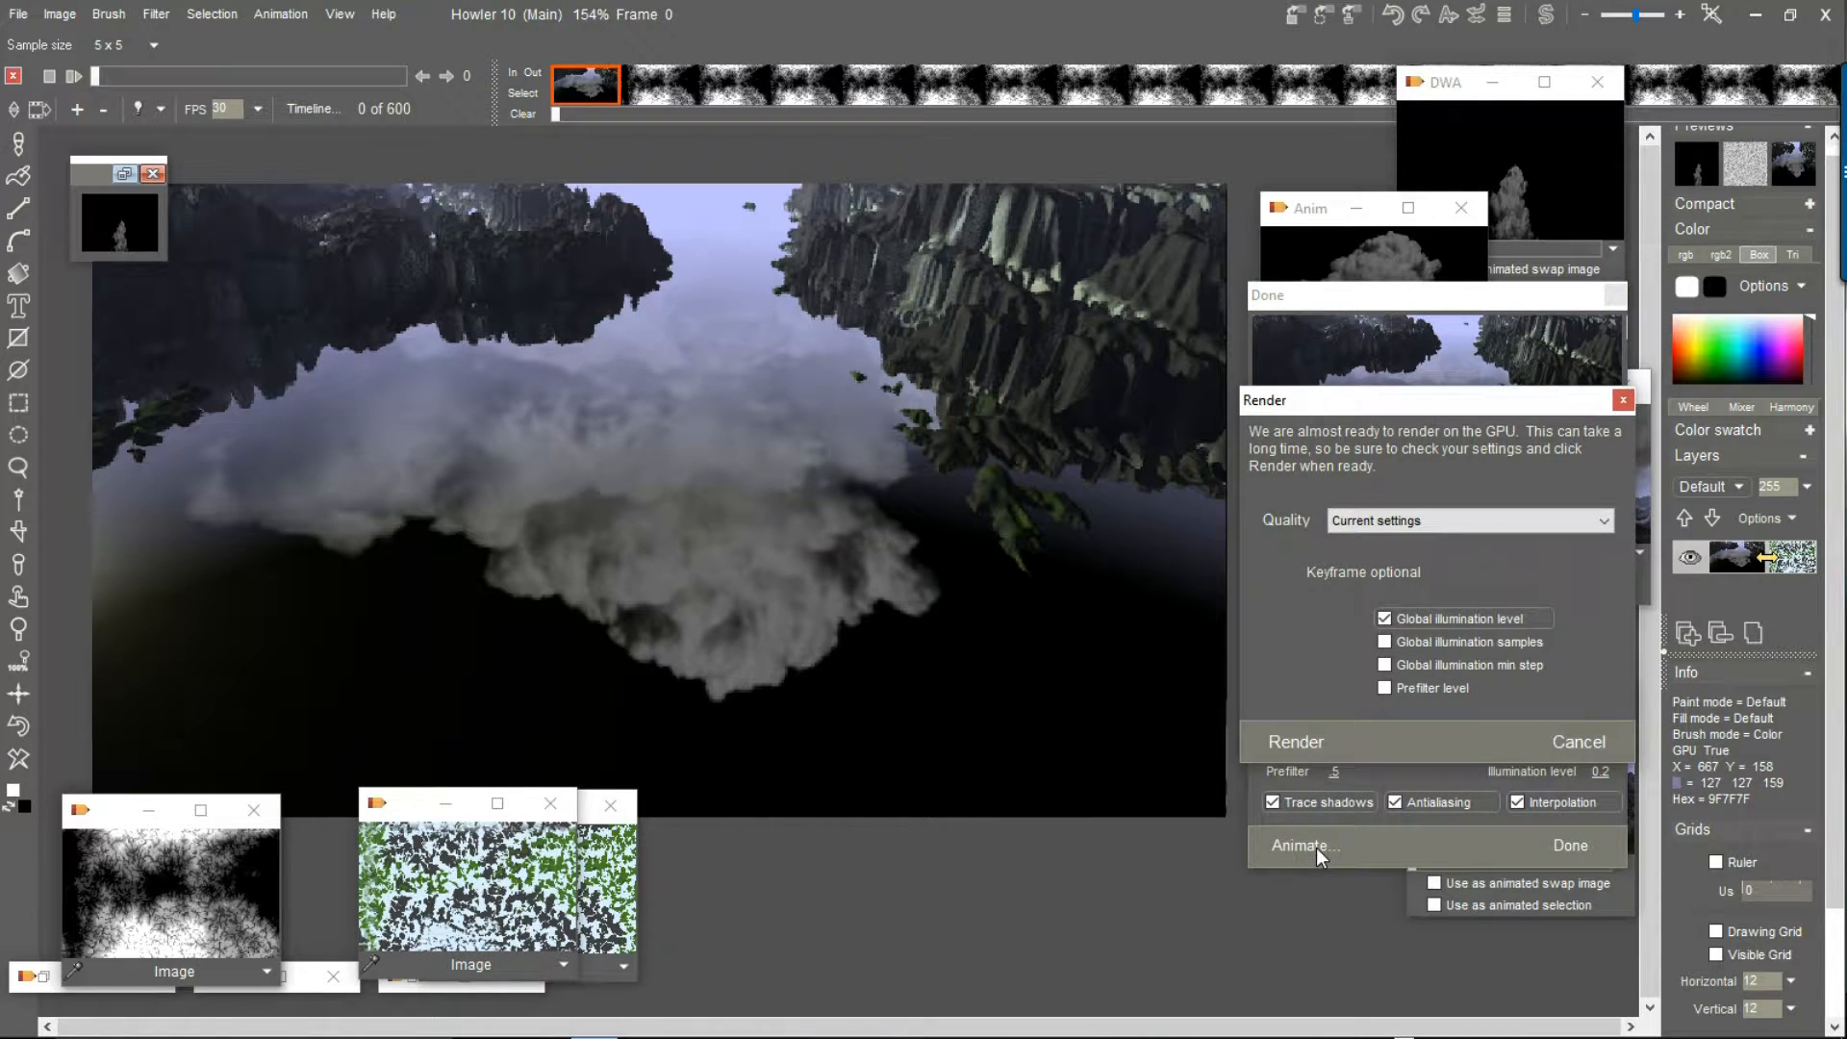
left_click(1320, 736)
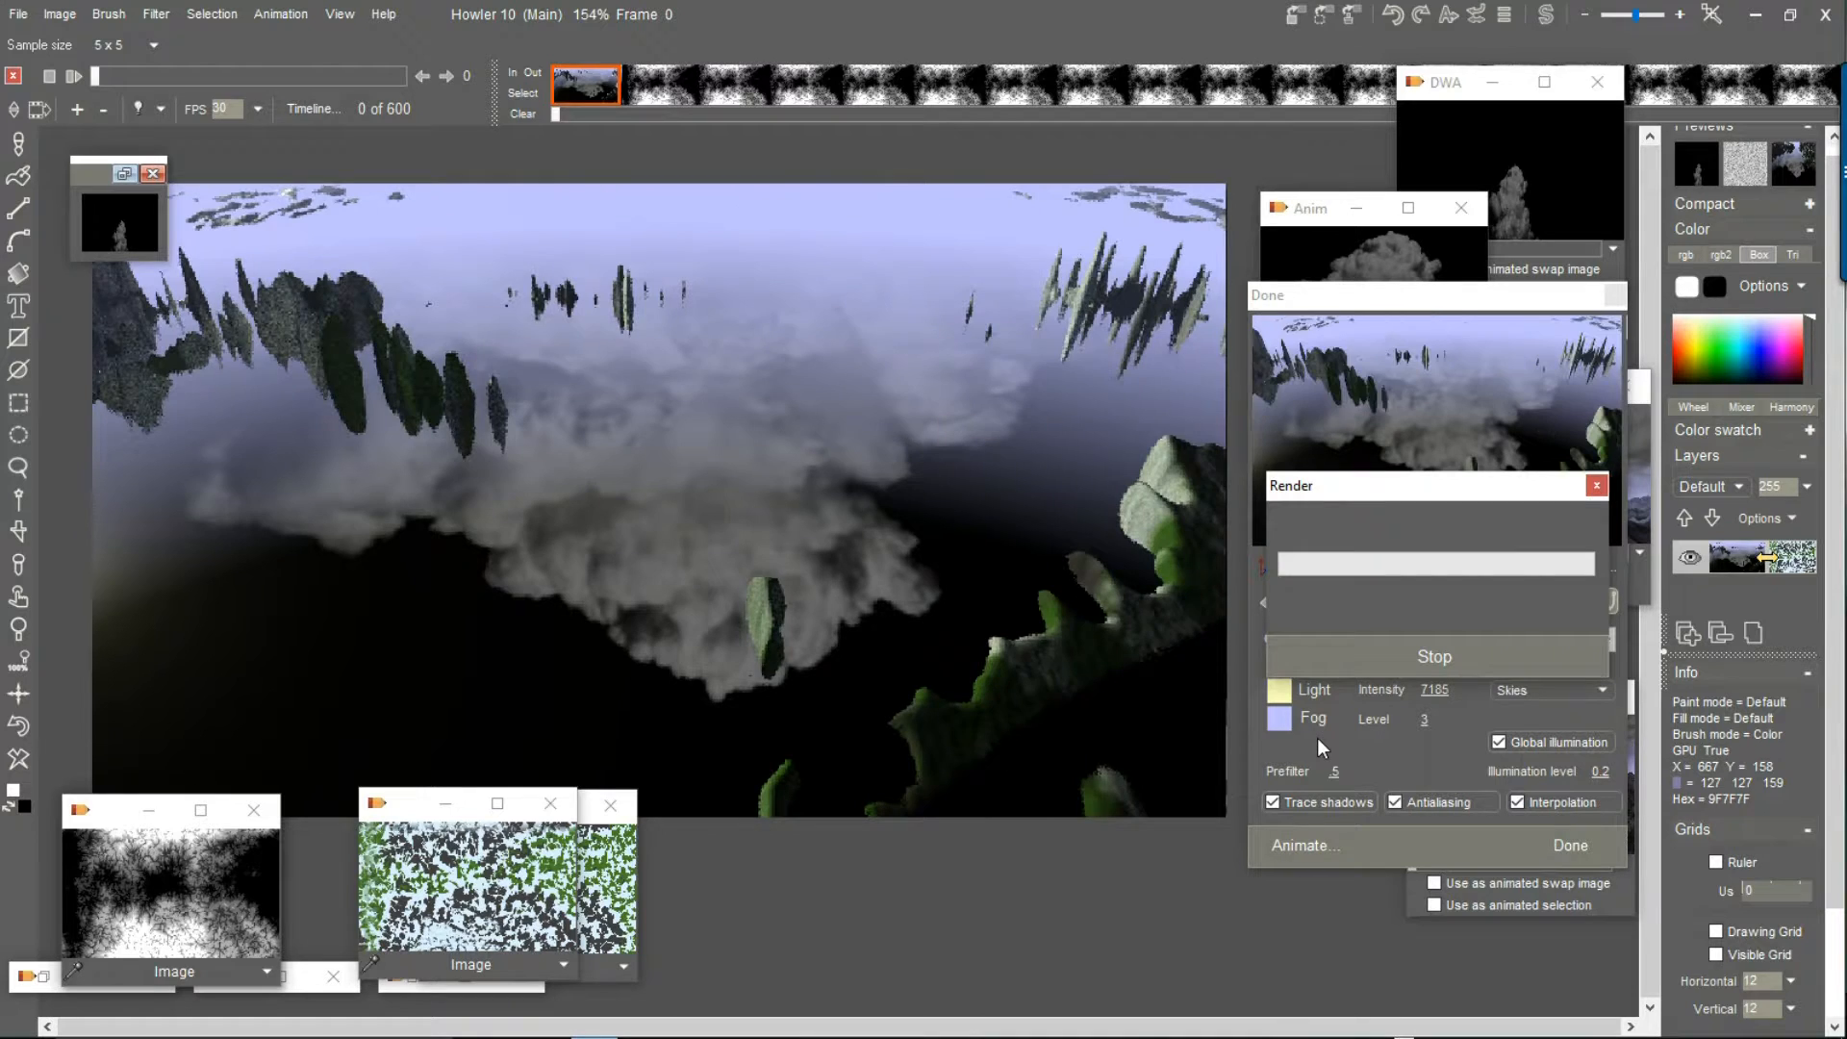